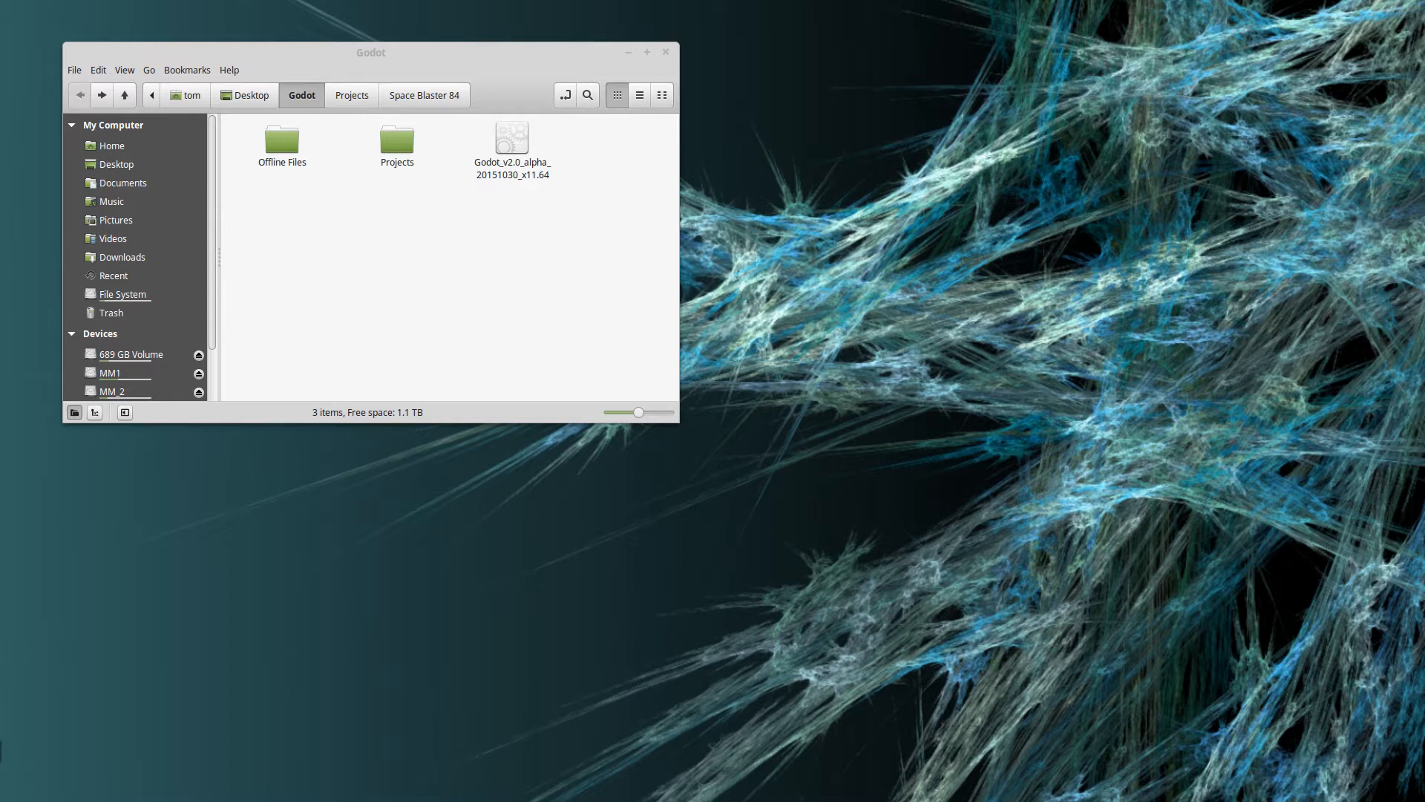
Launch the Godot v2.0 alpha build from the Godot folder and open the Space Blaster 84 project for editing
click(519, 145)
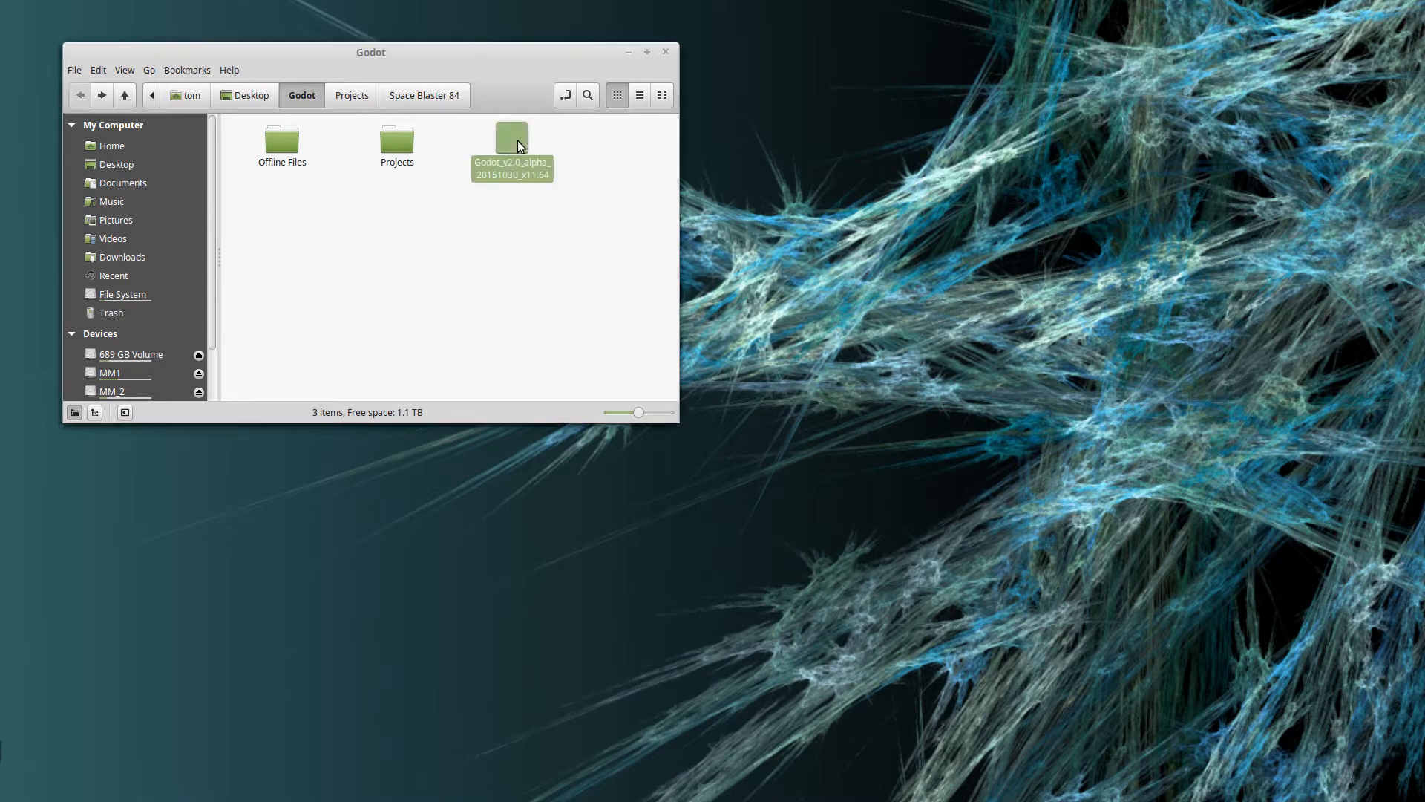
double_click(519, 145)
click(598, 382)
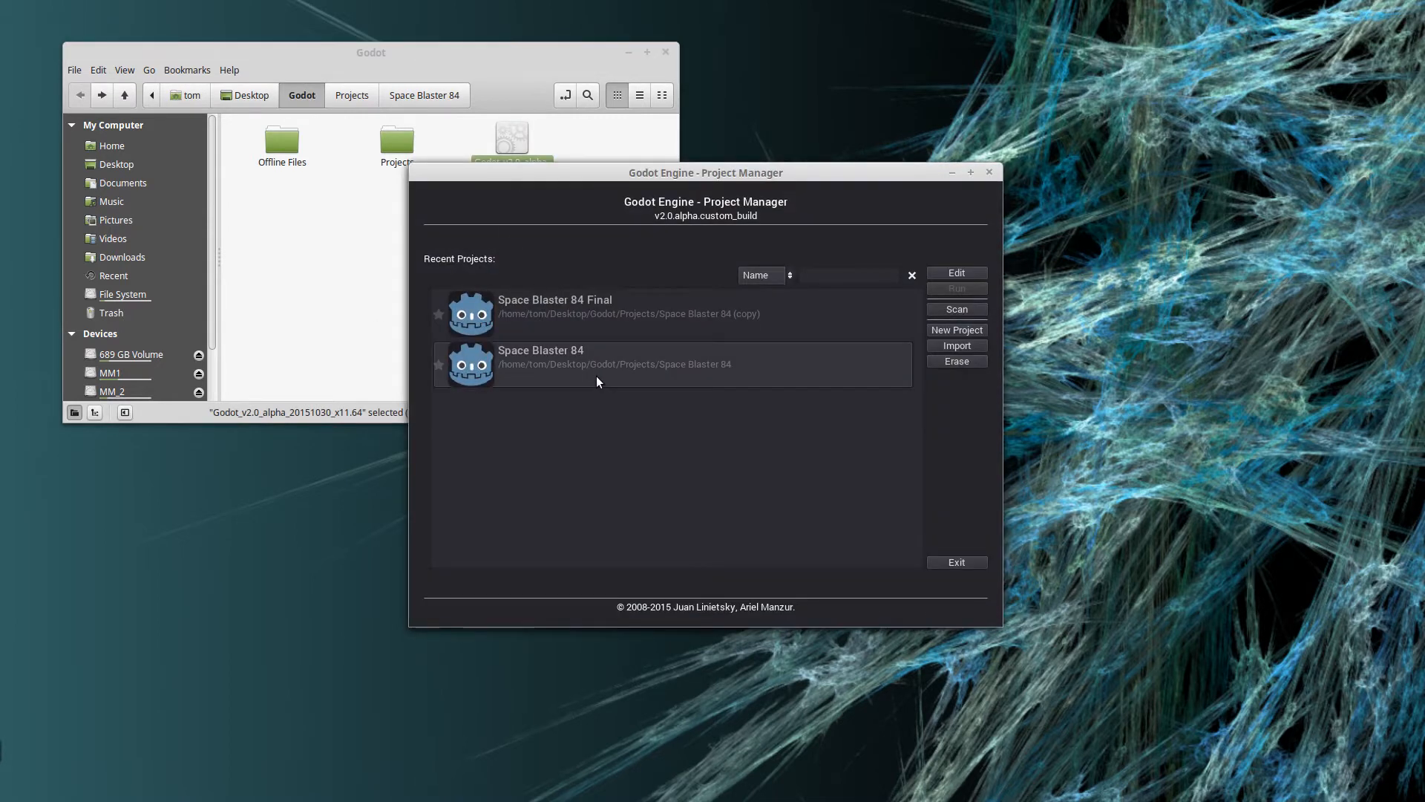
double_click(591, 366)
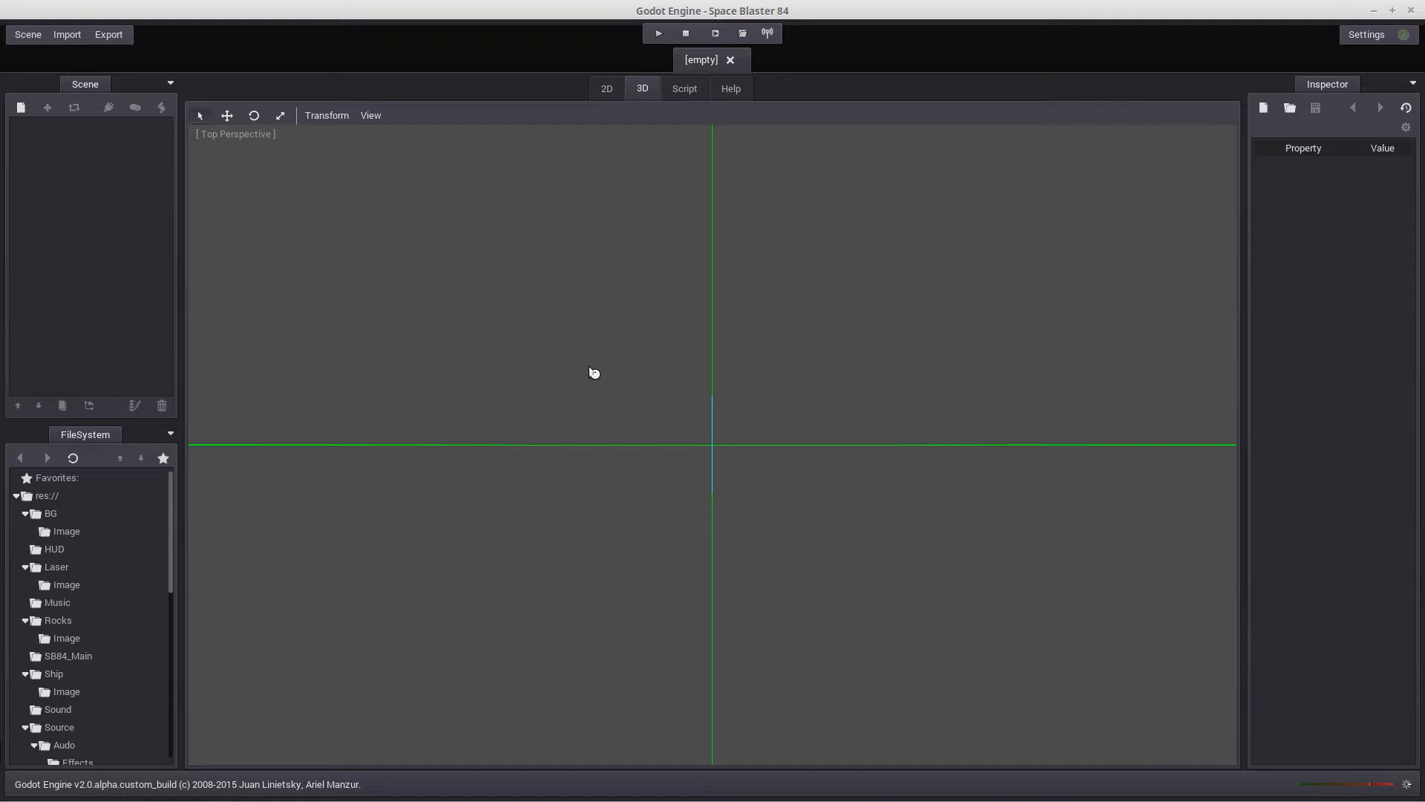
Try to play the Space Blaster 84 project and dismiss the alert
click(658, 35)
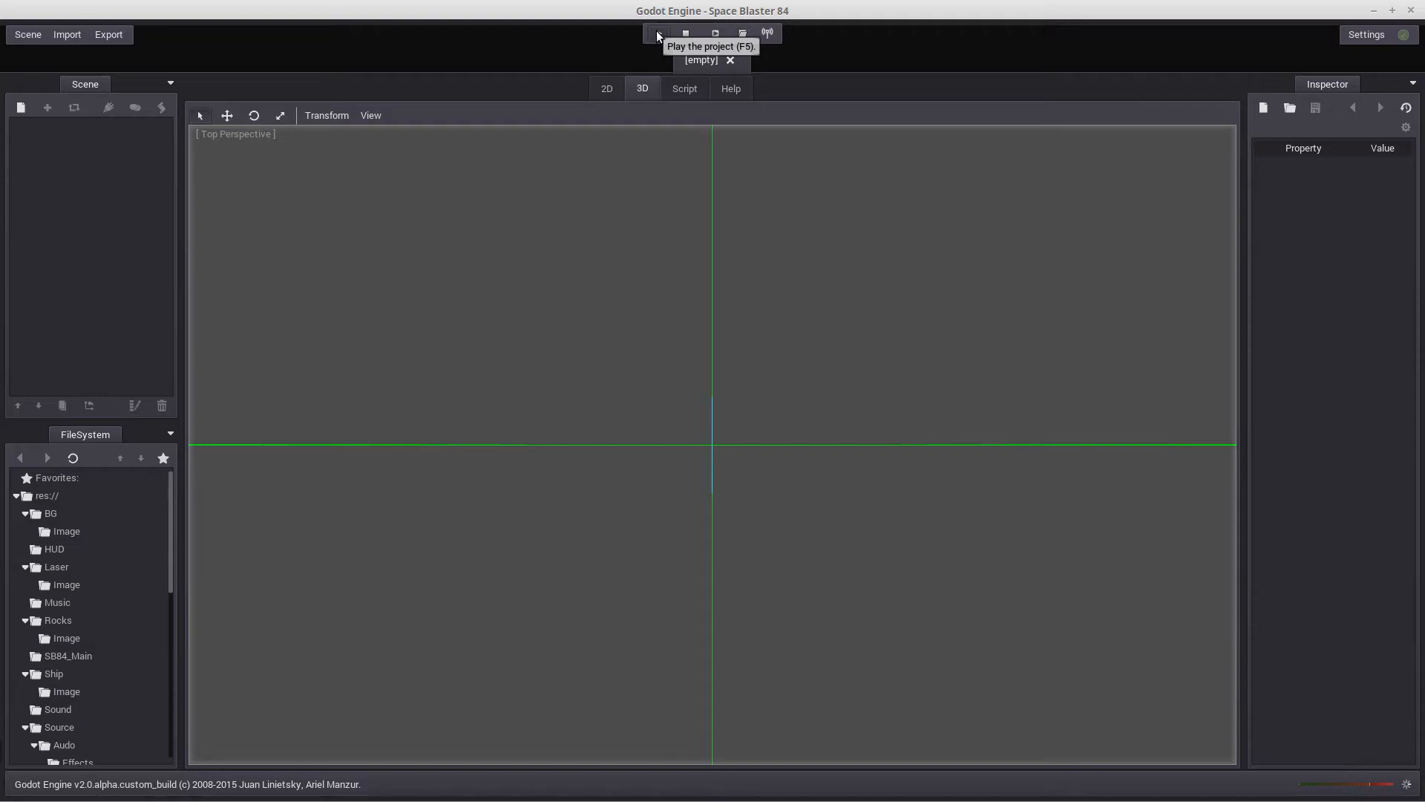
click(658, 35)
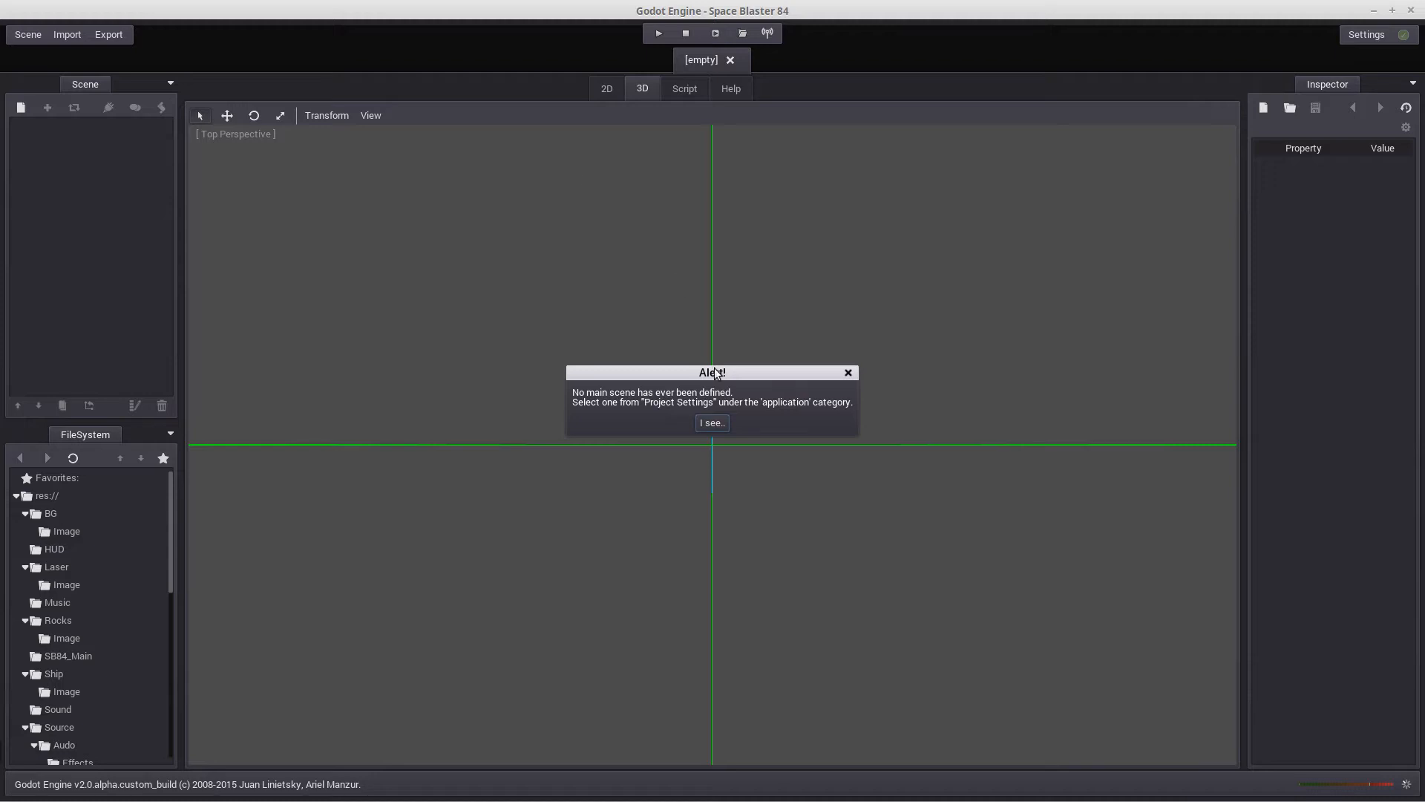
click(848, 373)
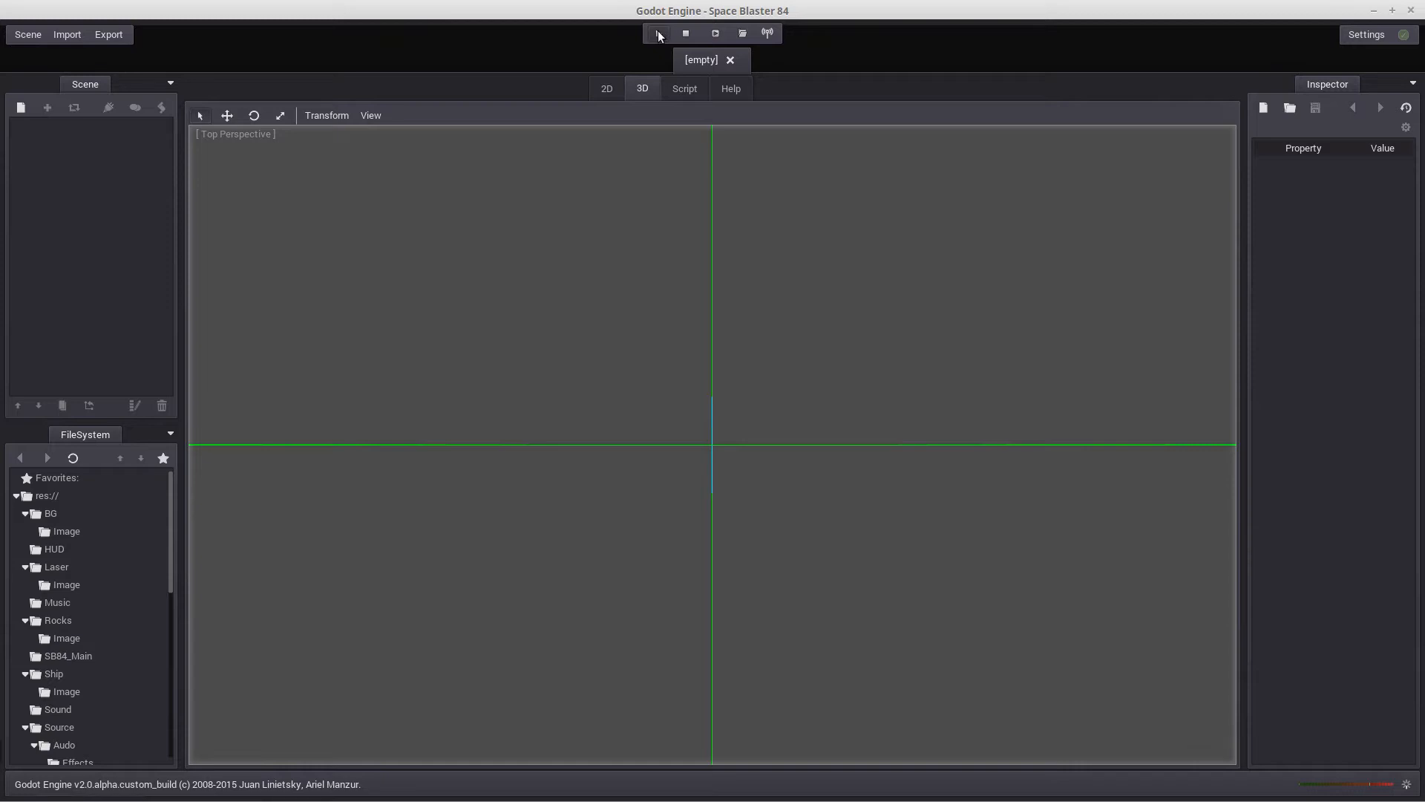
Set the project's main_scene to res://SB84_Main/SB84_Main.scn in the project settings and close them
click(25, 35)
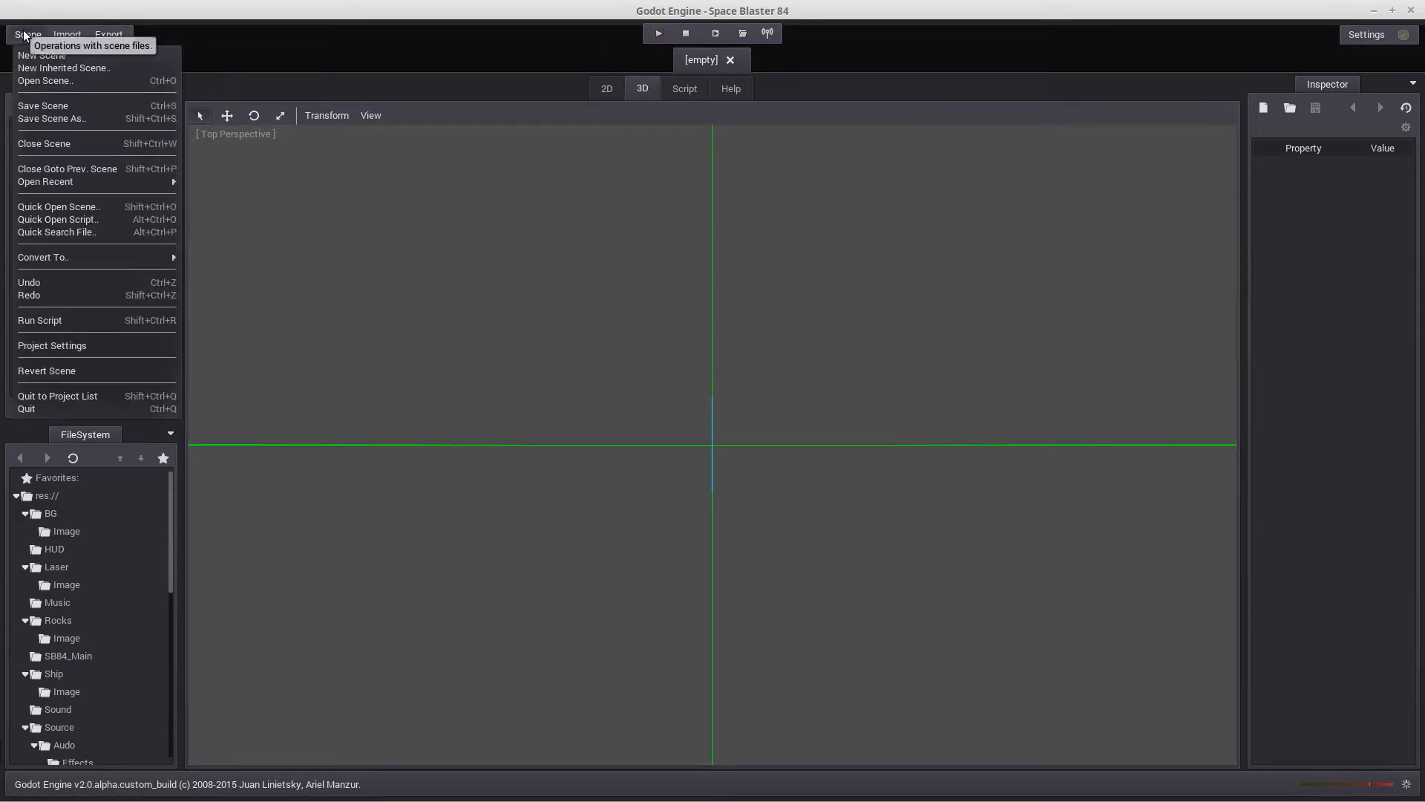
click(81, 347)
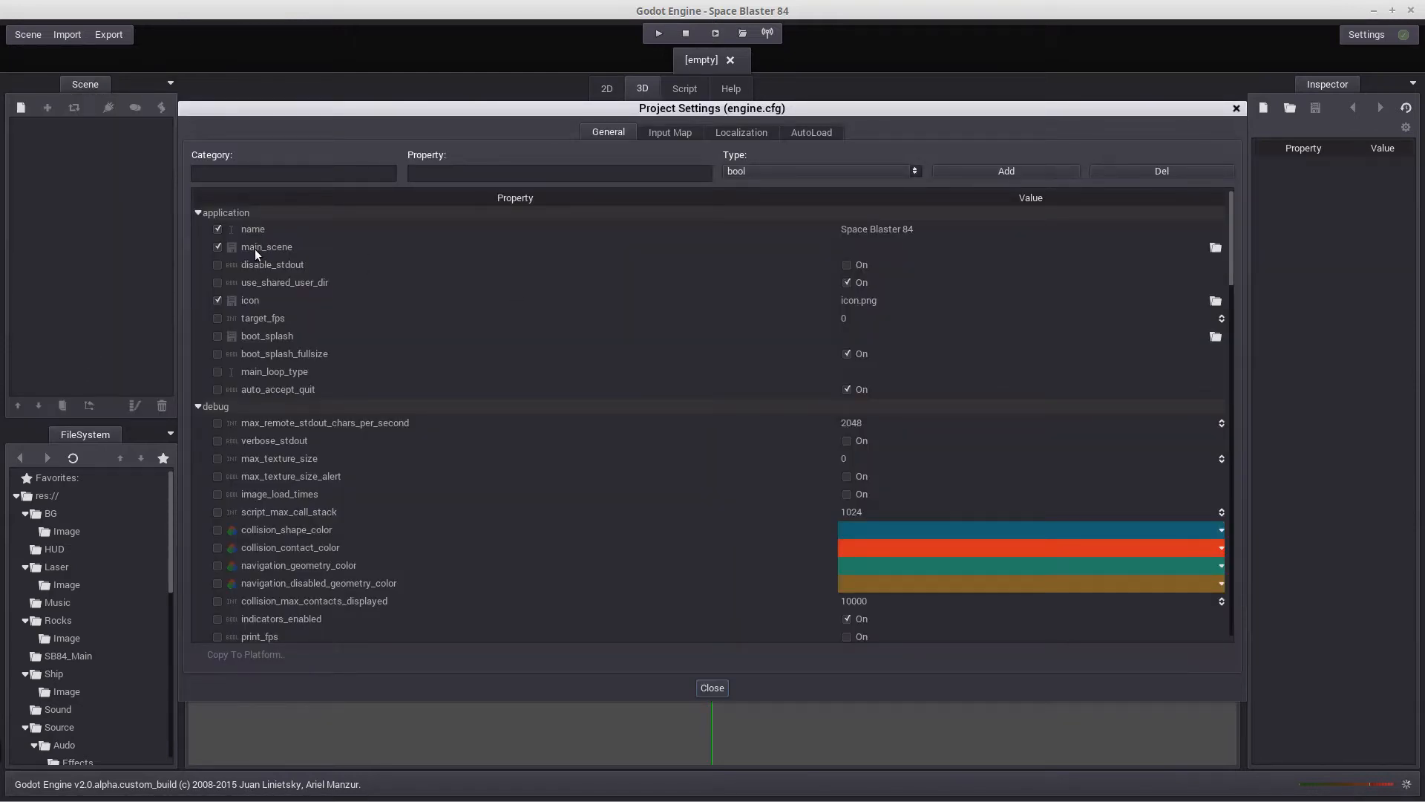
click(1216, 248)
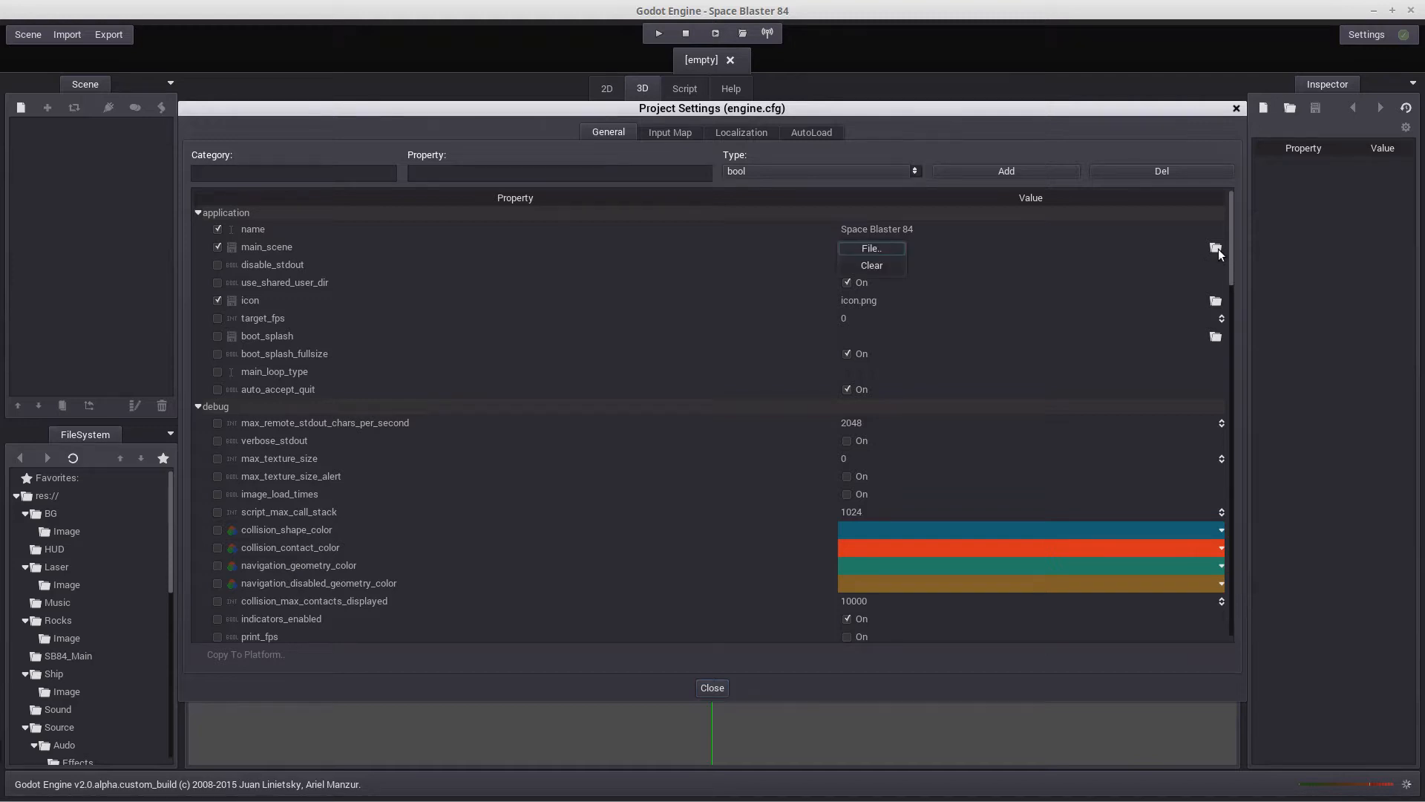
click(862, 249)
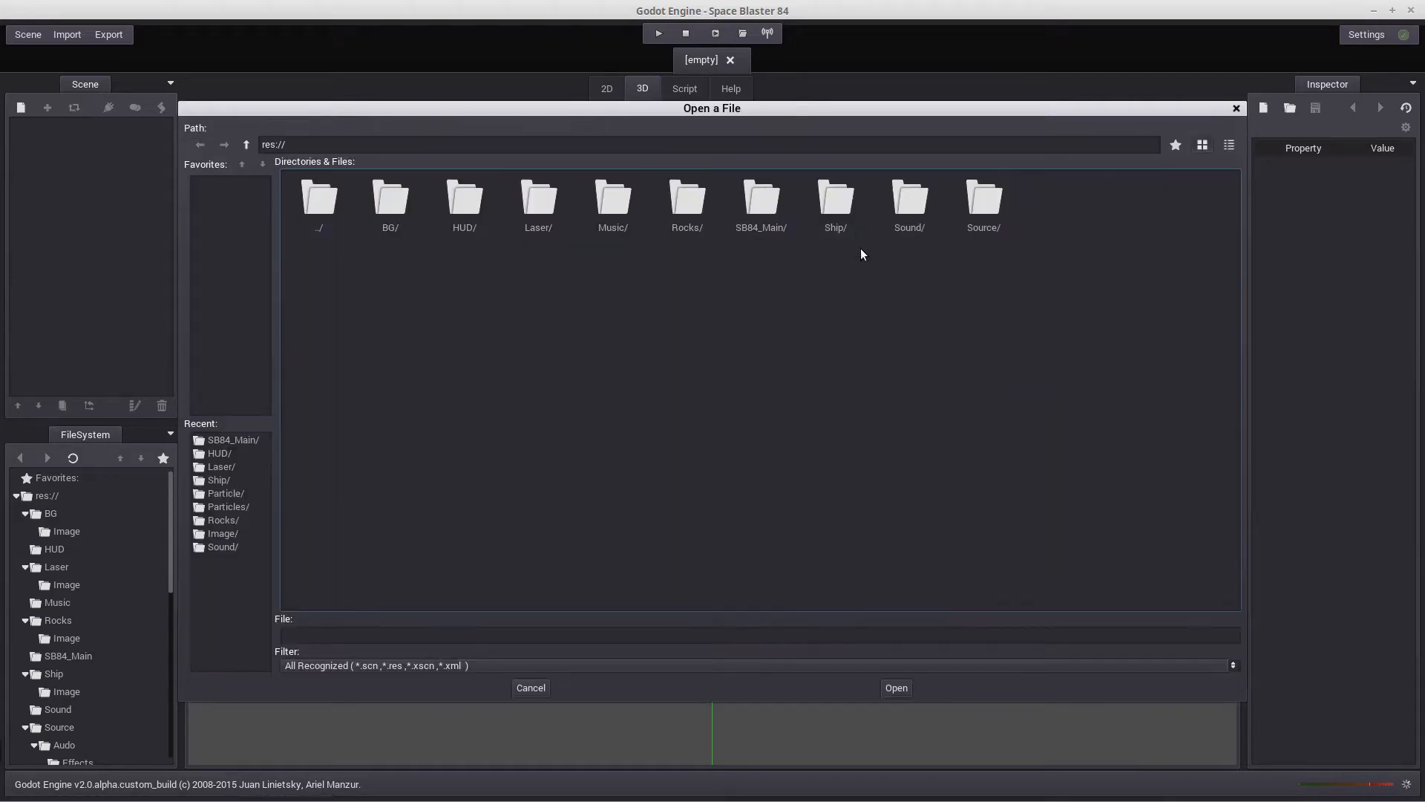
double_click(763, 203)
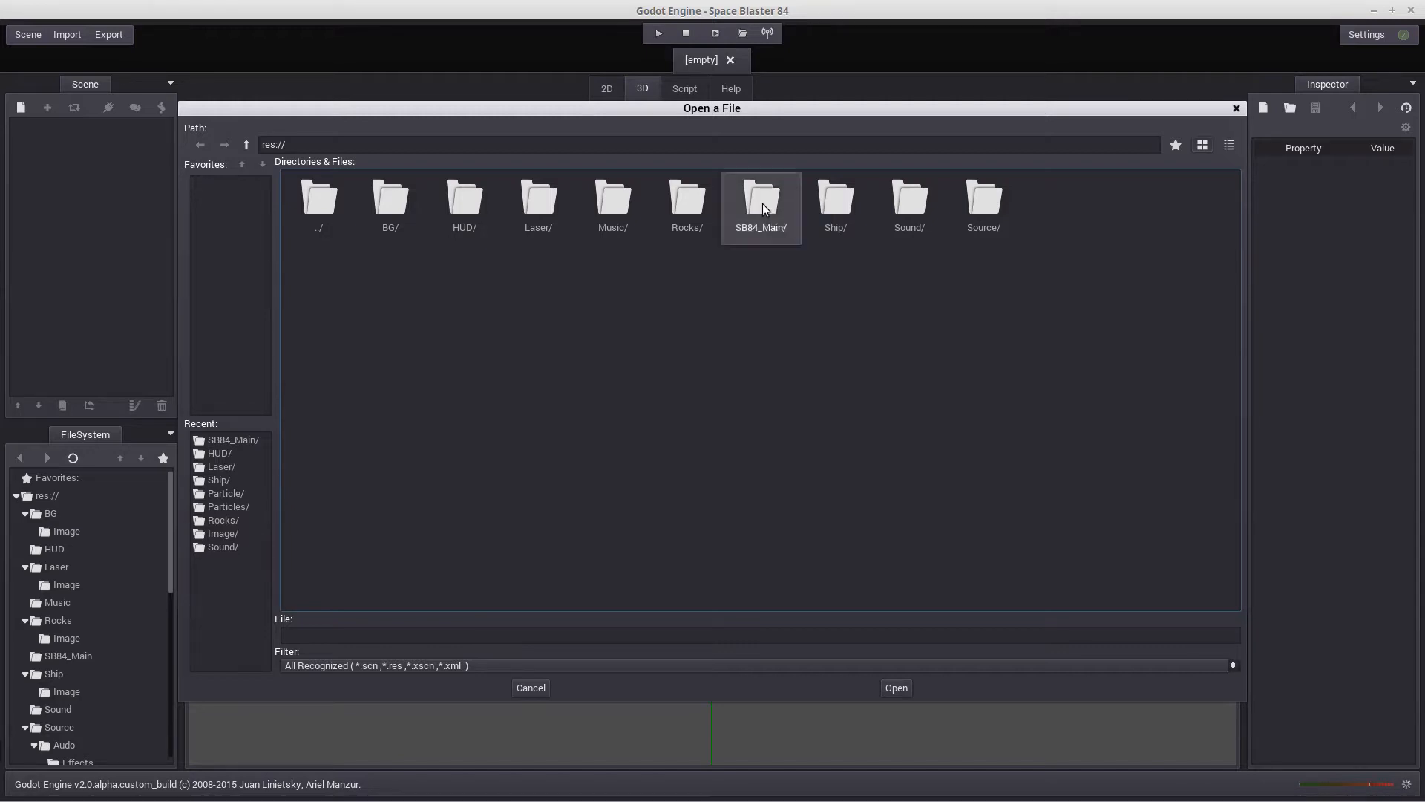
double_click(386, 194)
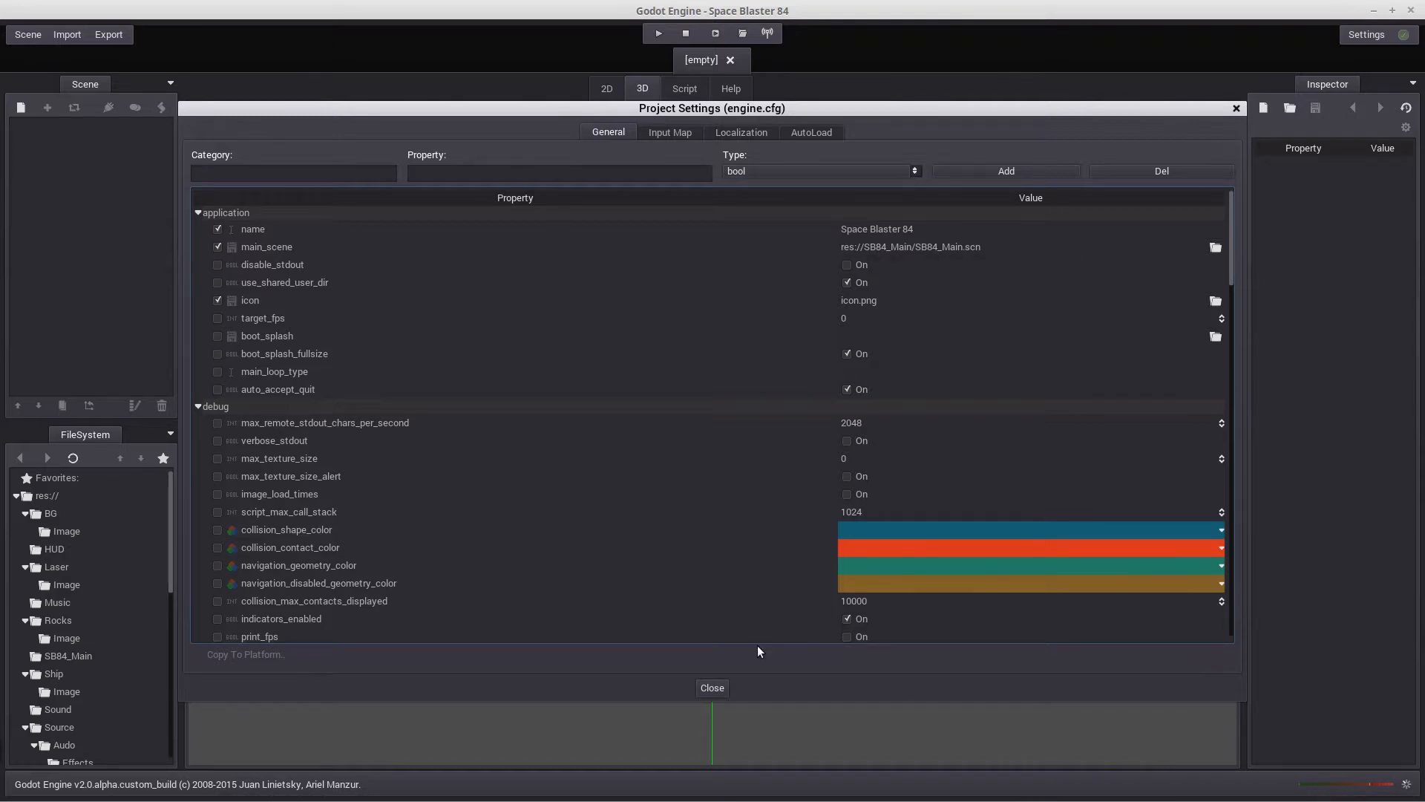
click(712, 688)
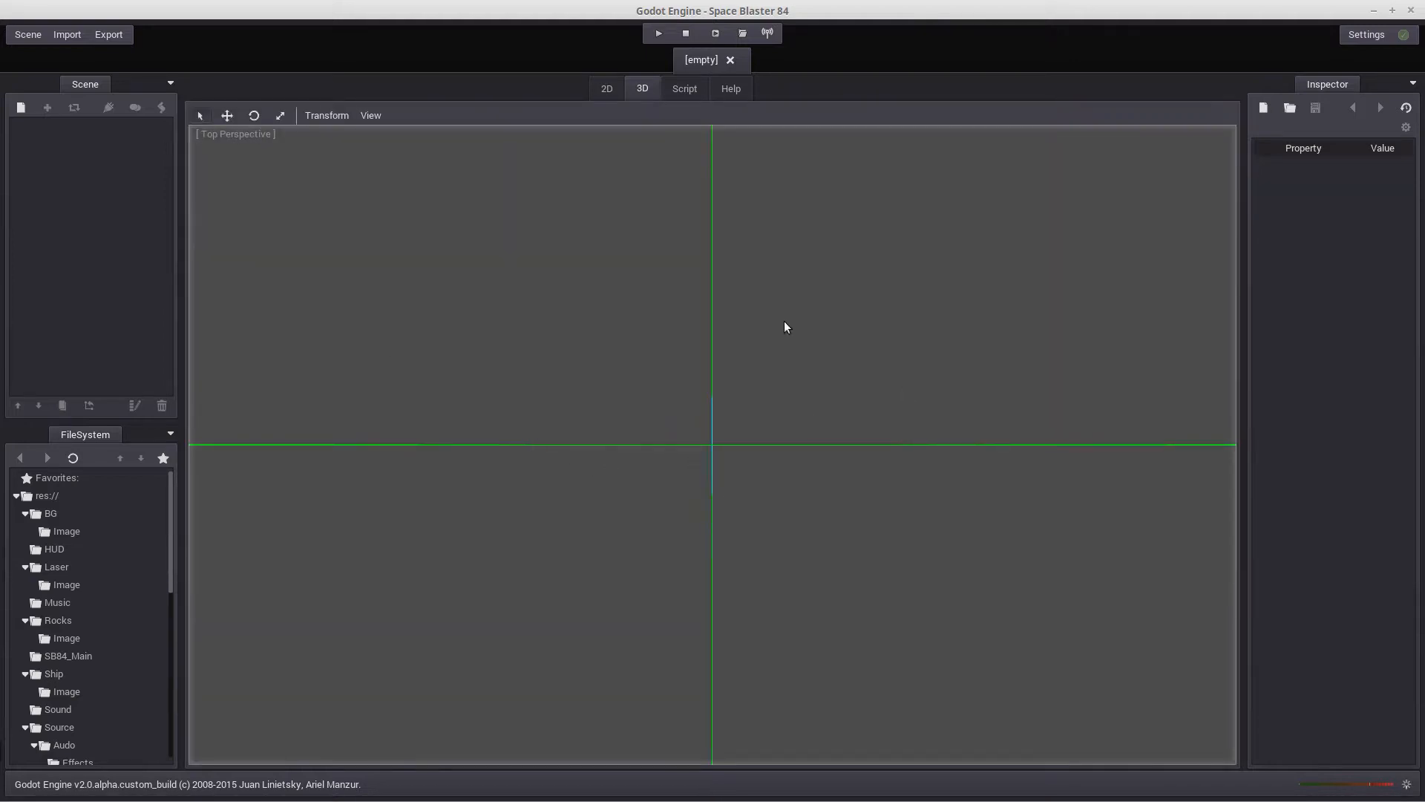
Run the project to check that the game's title screen loads, and close the game window
click(657, 34)
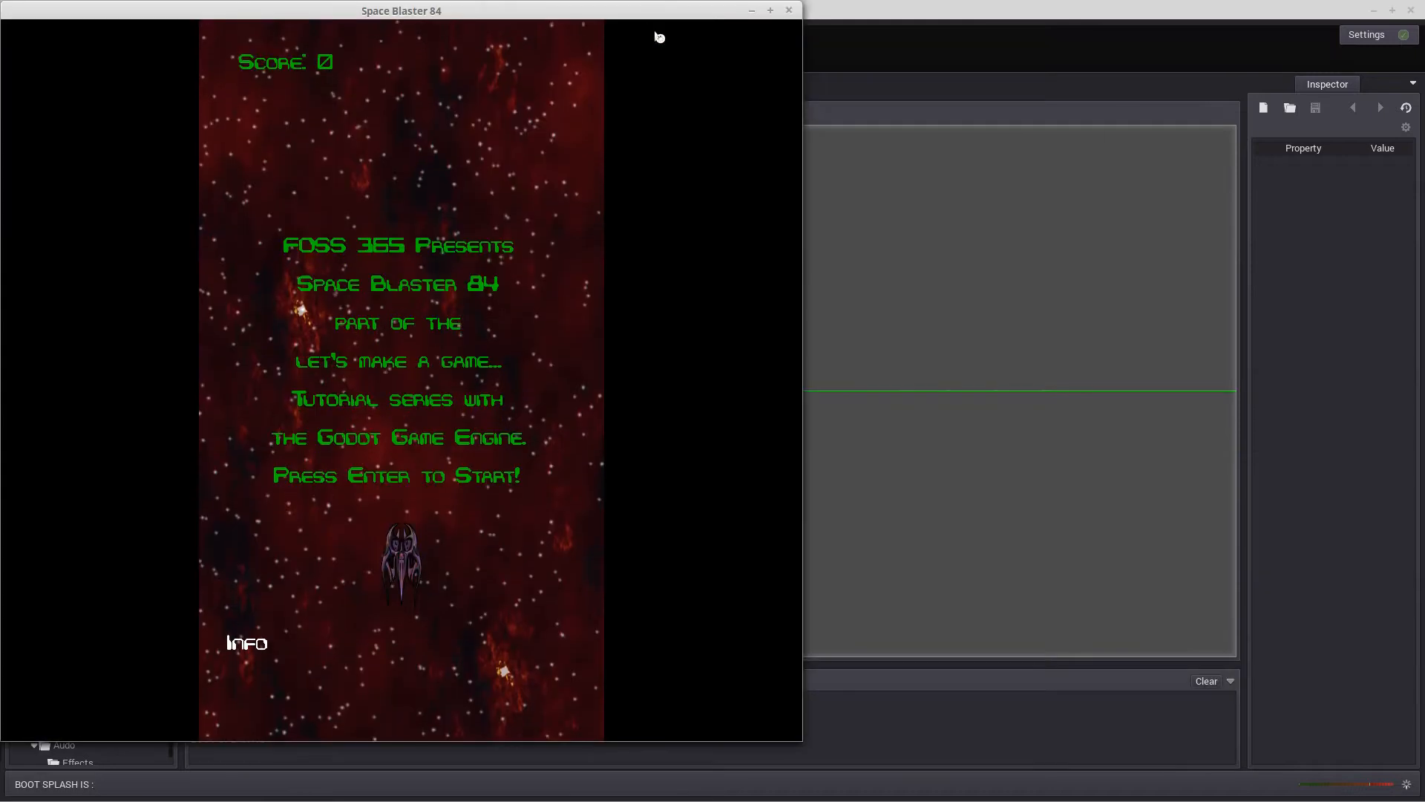
drag(643, 16, 886, 61)
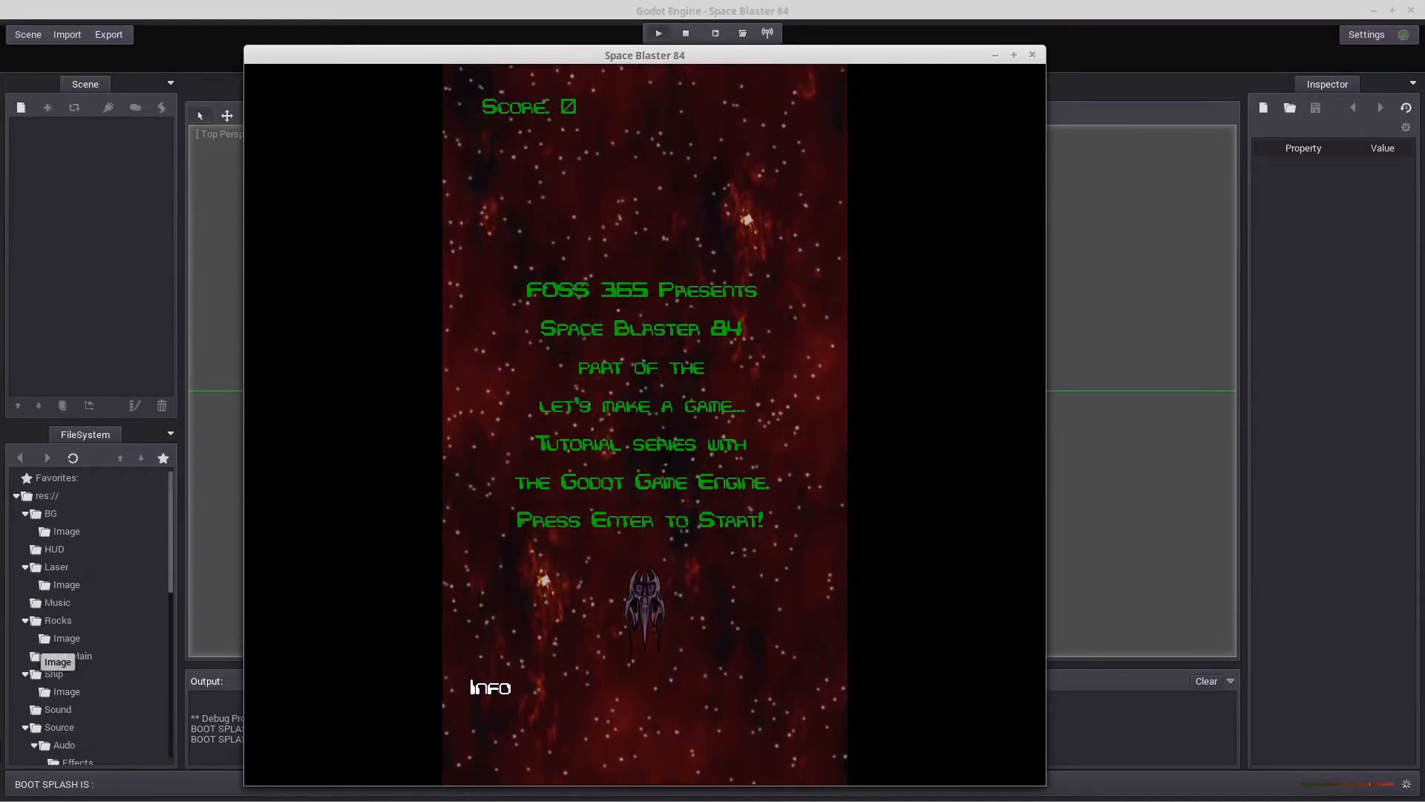
click(1032, 55)
Run the project again, play a round moving the ship and shooting rocks to check the score displays, and close the game
click(653, 37)
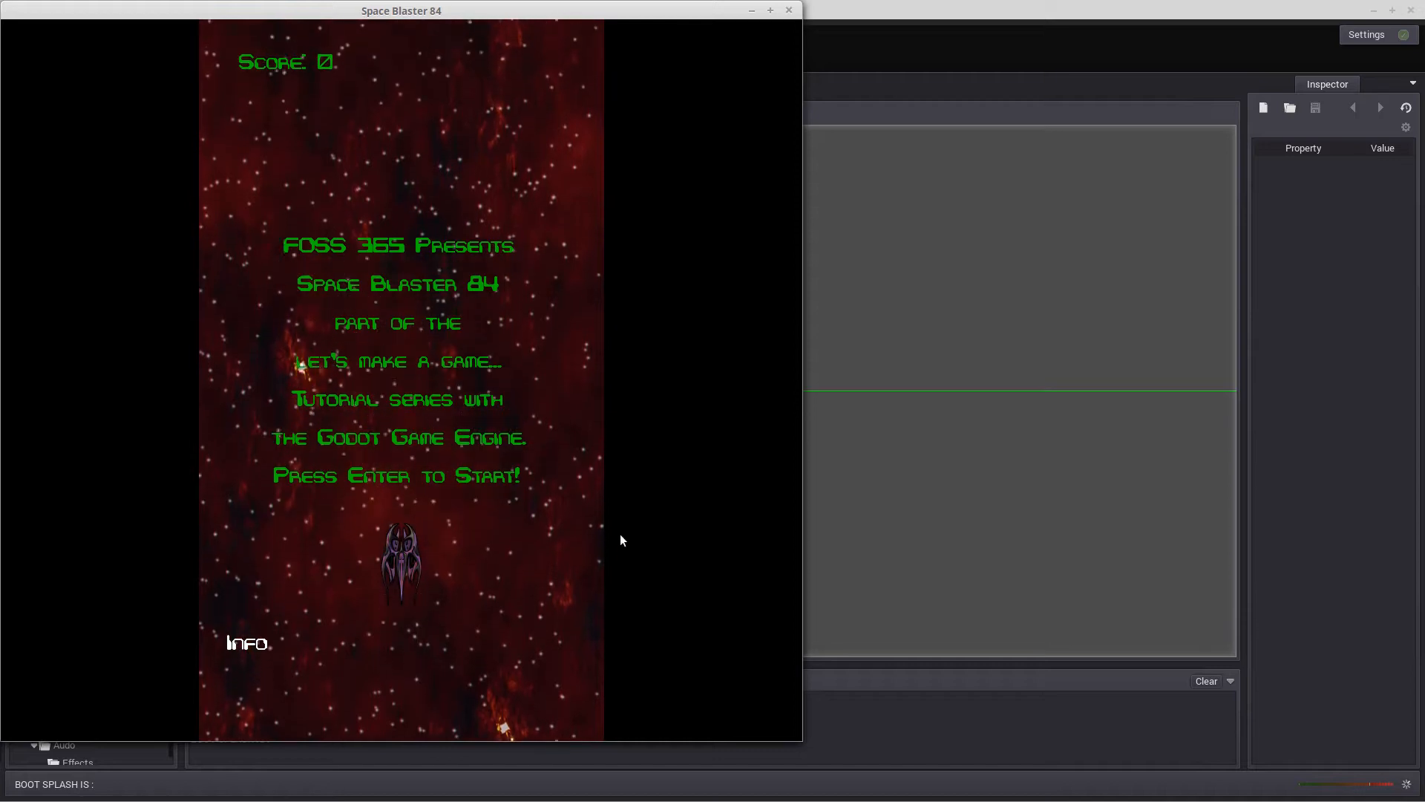
key(Return)
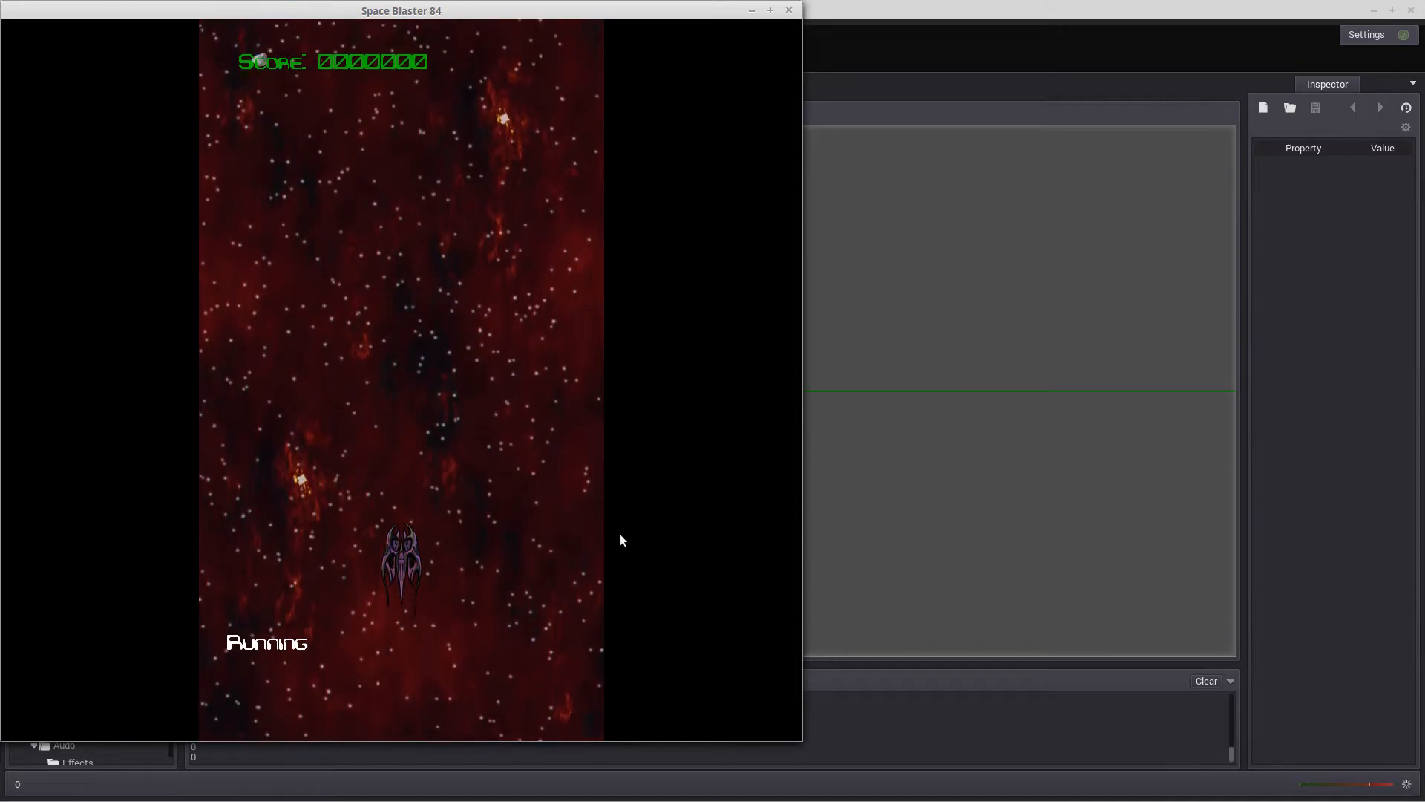
key(Left)
key(space)
key(Right)
key(space)
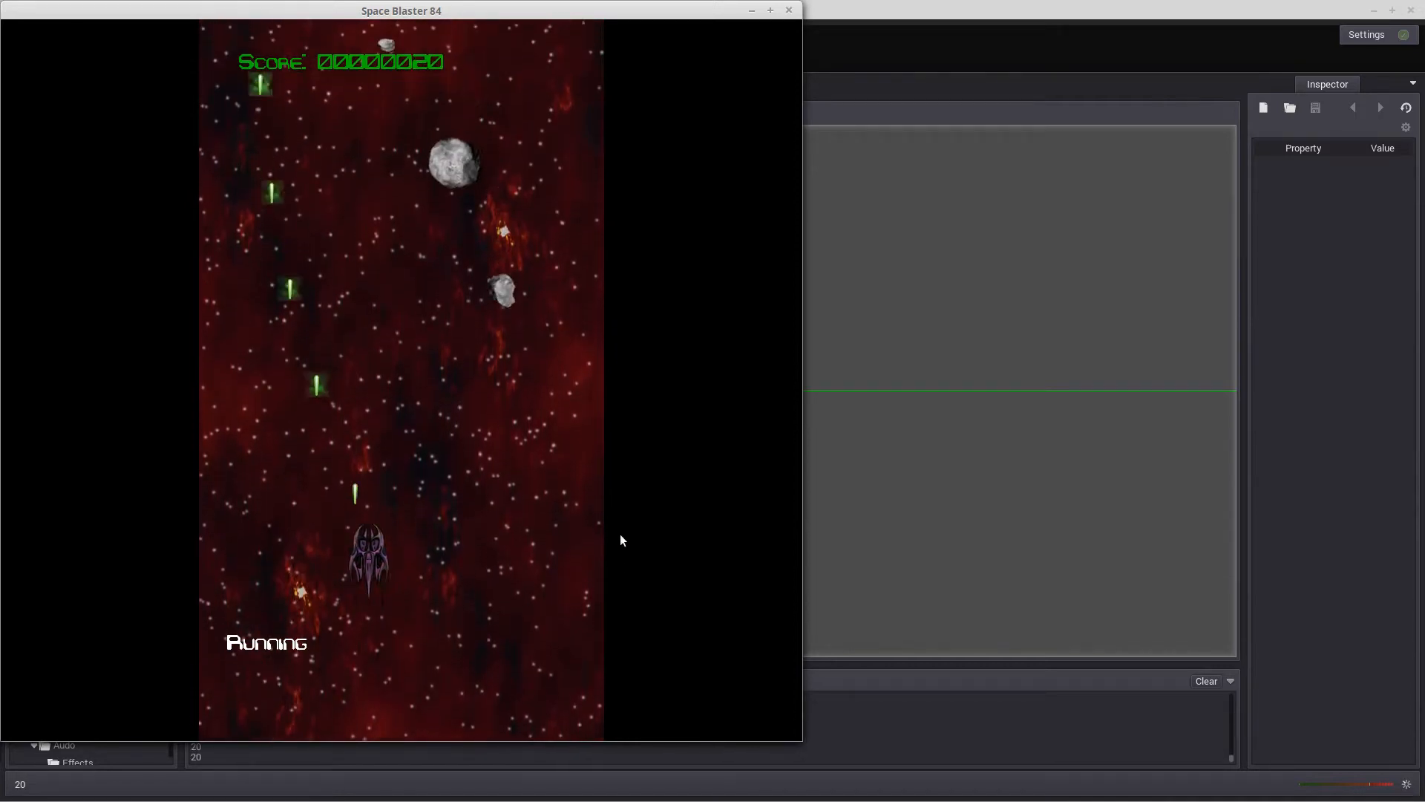
key(Left)
key(Left)
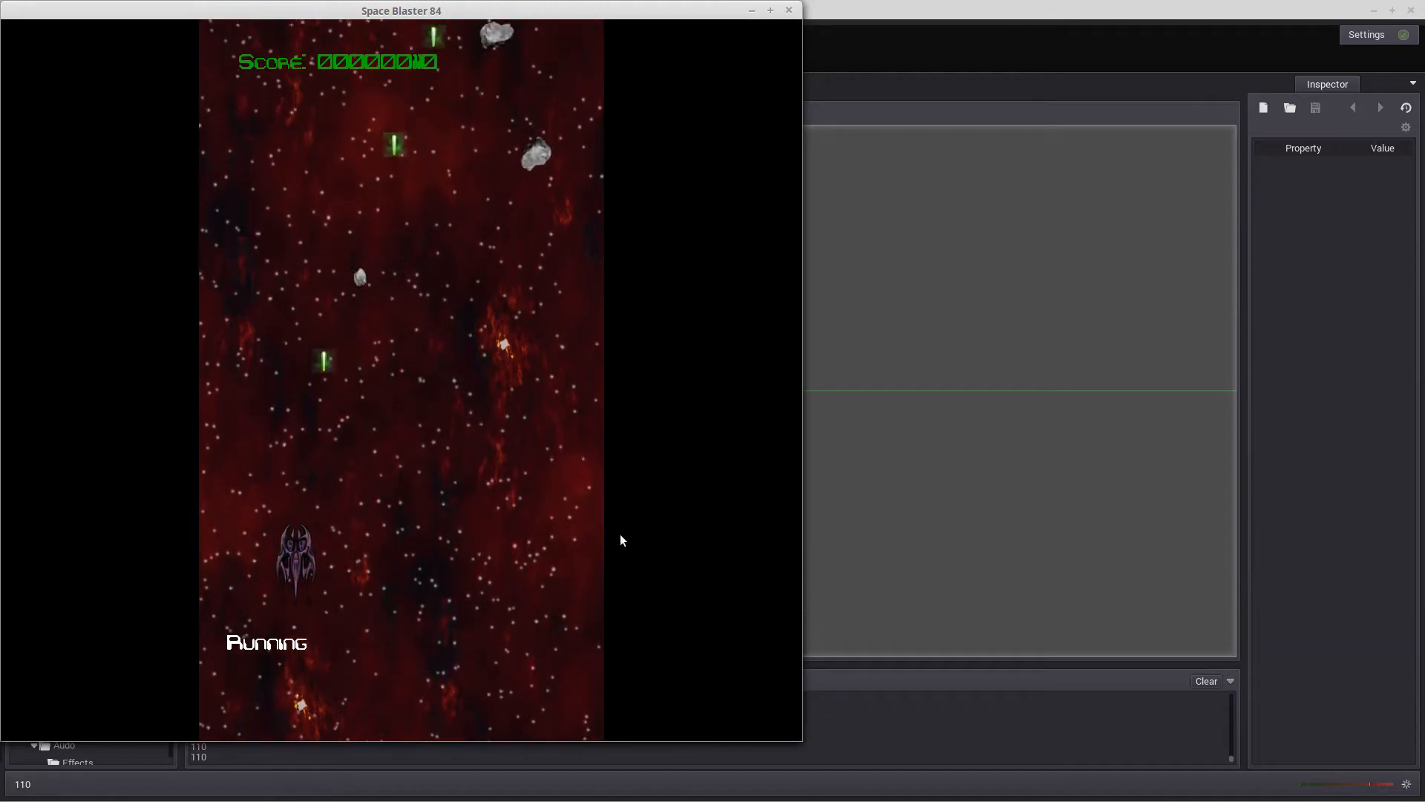
key(space)
key(Right)
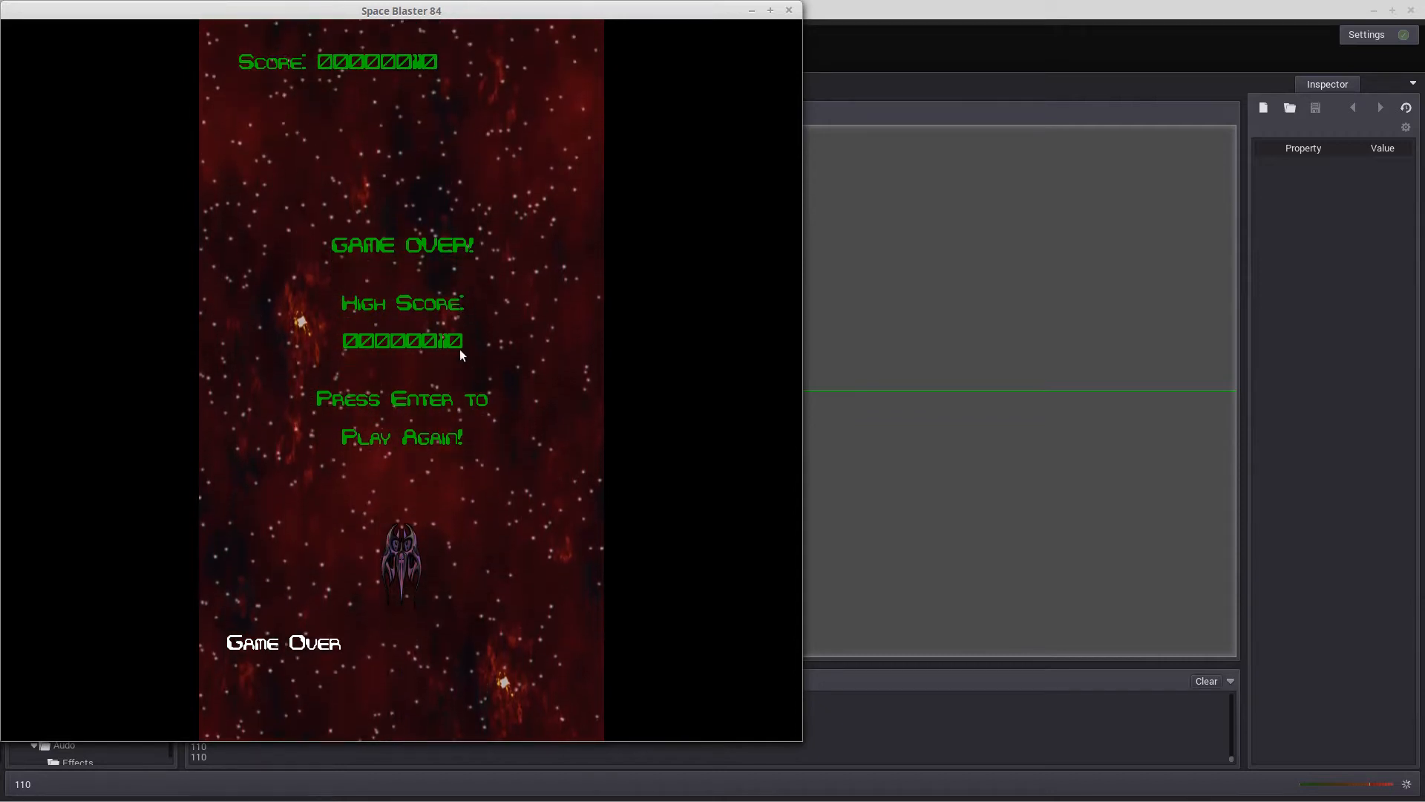
click(788, 12)
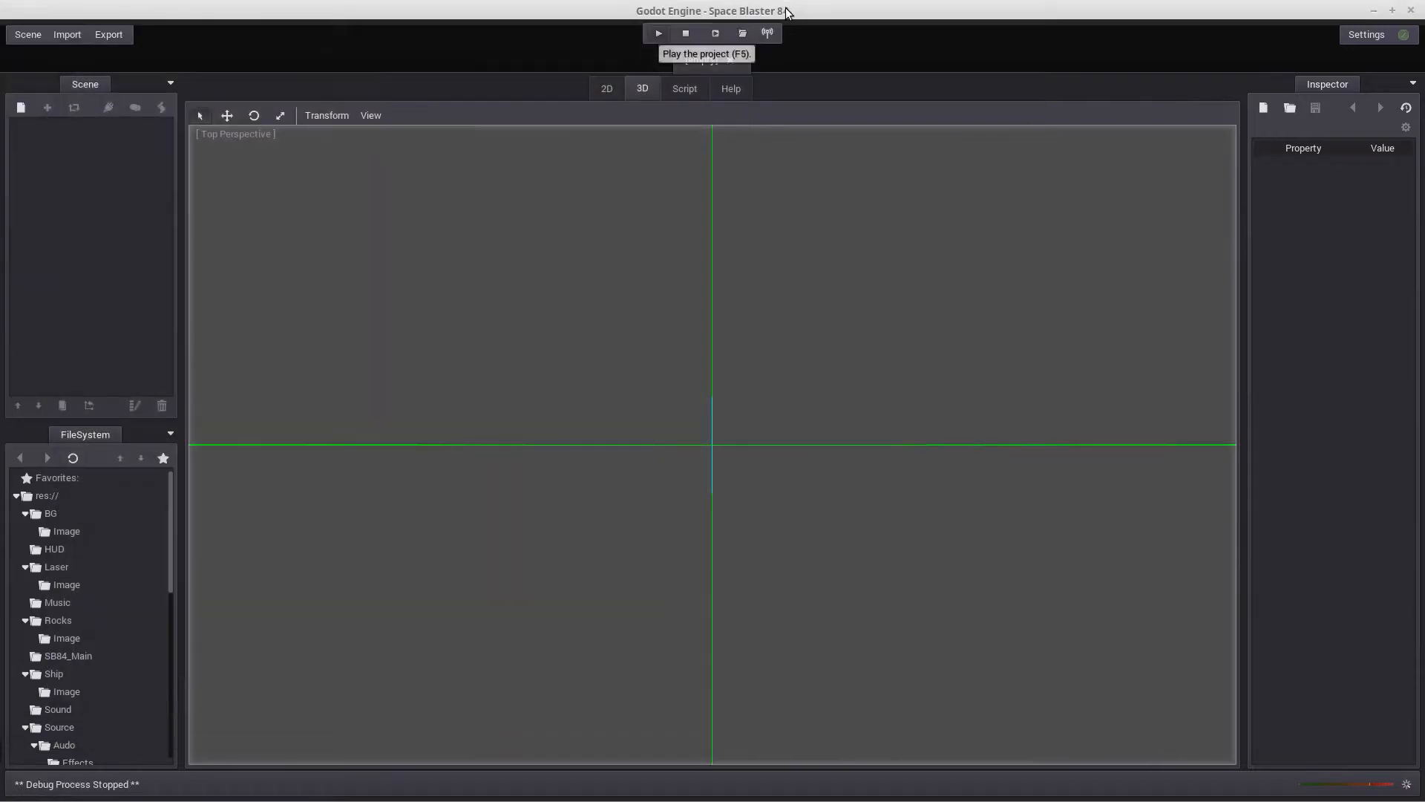
Open HUD.scn from the HUD folder and open the script attached to the HUD_Root node
click(31, 40)
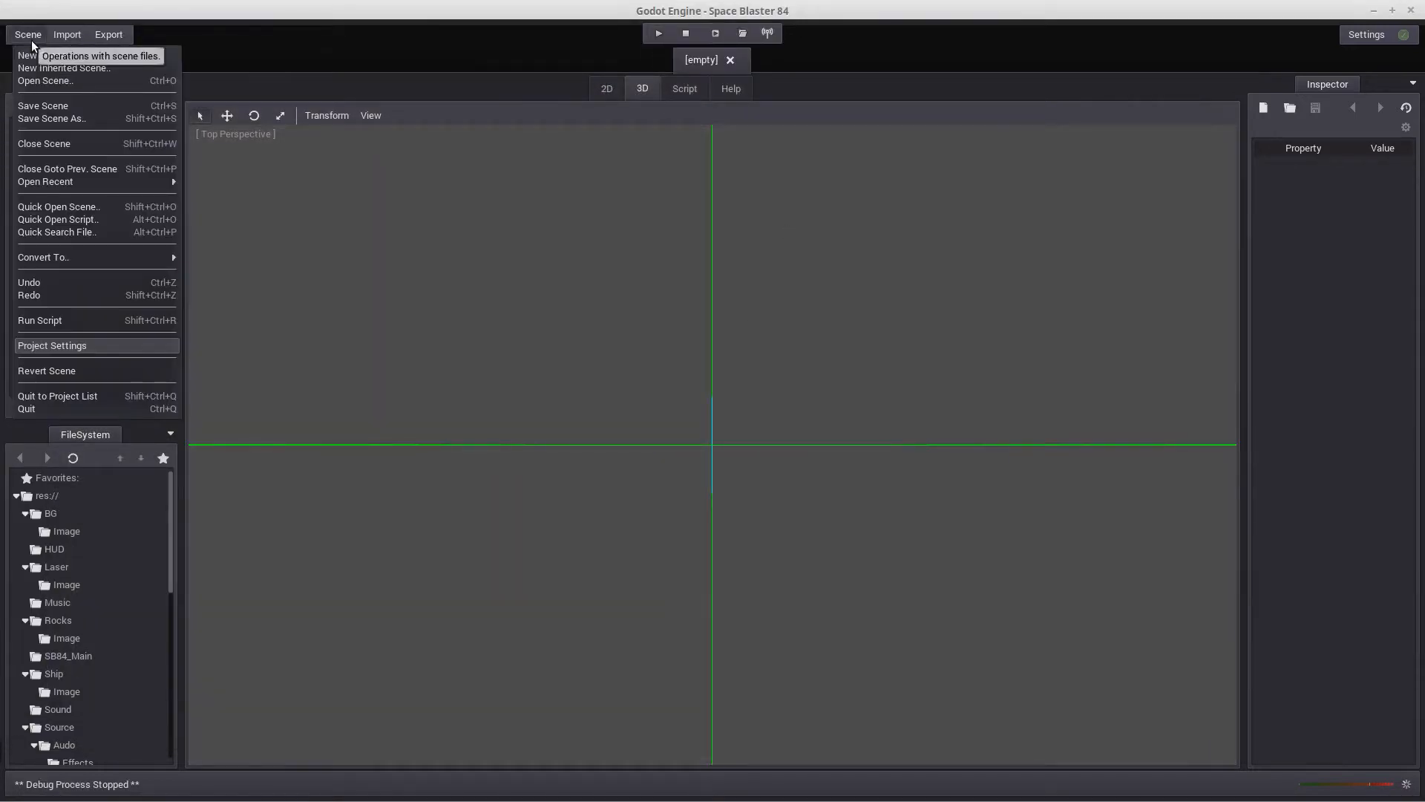
click(46, 79)
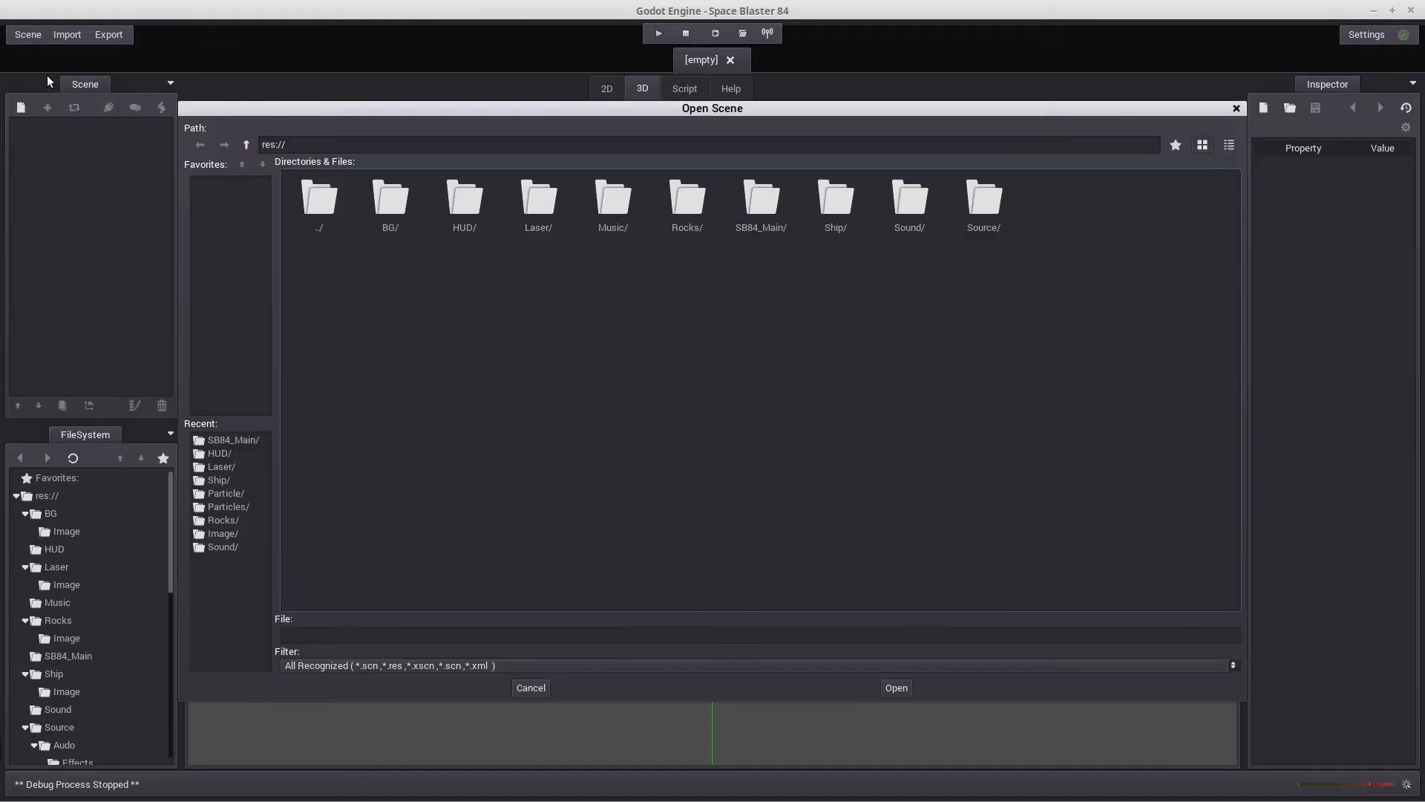
double_click(456, 207)
double_click(448, 202)
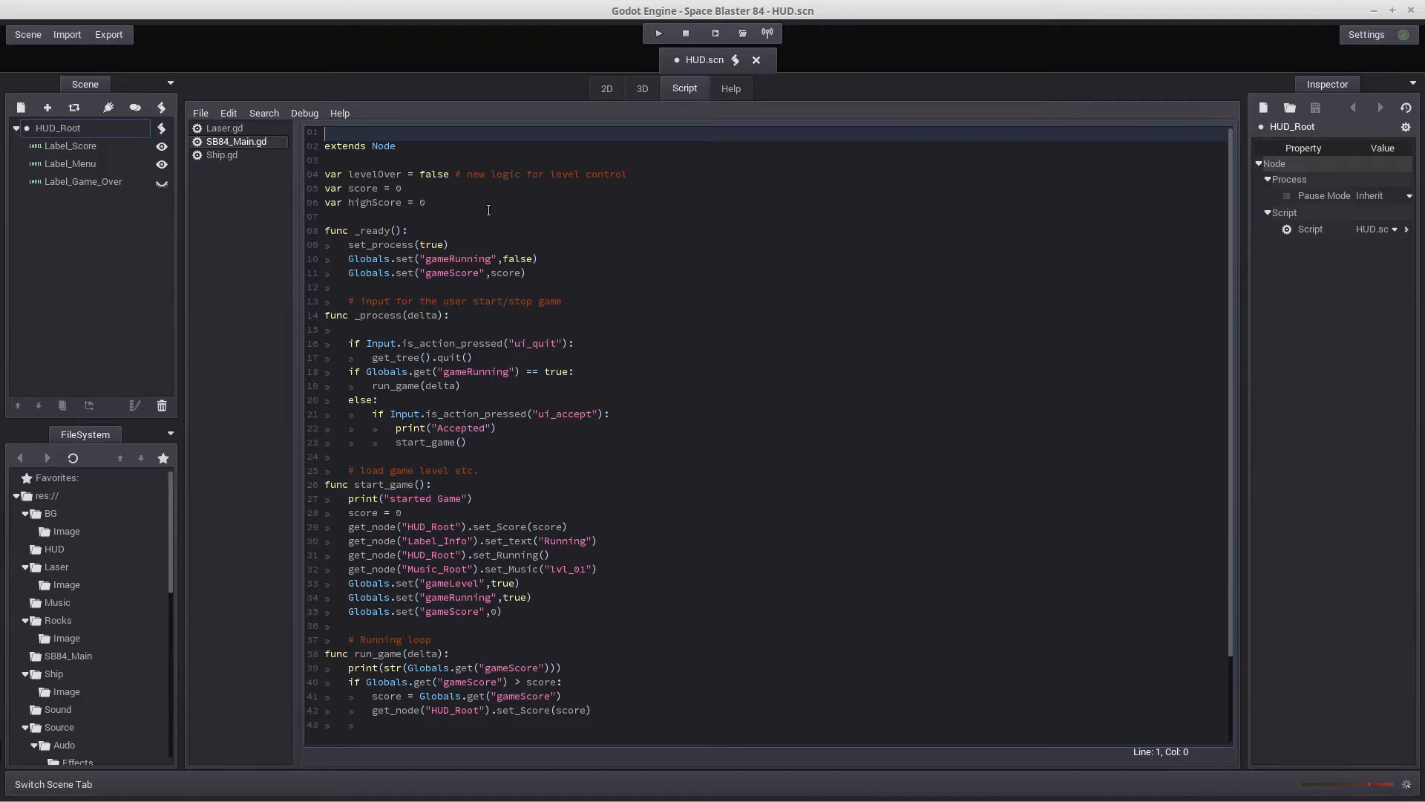
click(159, 130)
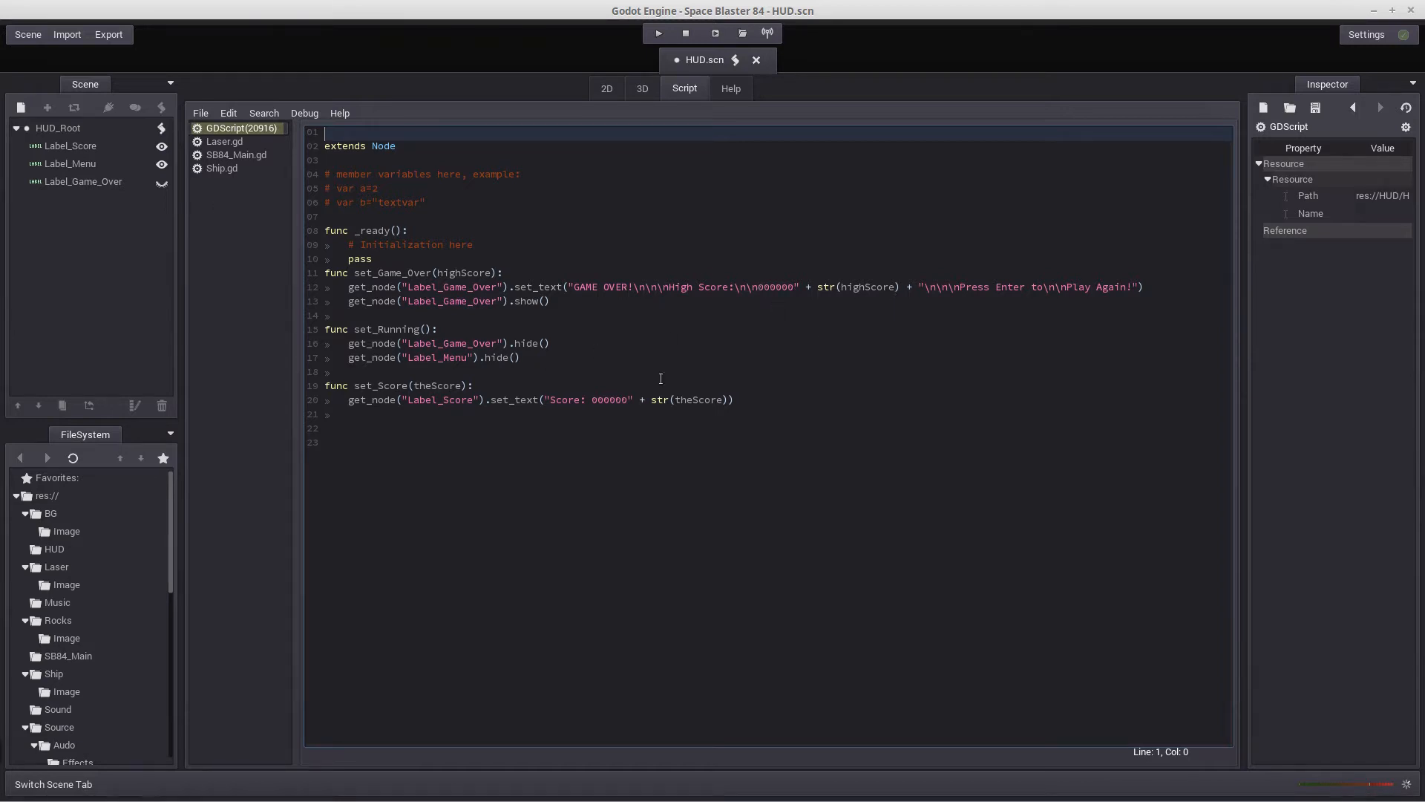
Remove the 000000 padding after "High Score:\n\n" in the set_Game_Over function's label text
click(757, 287)
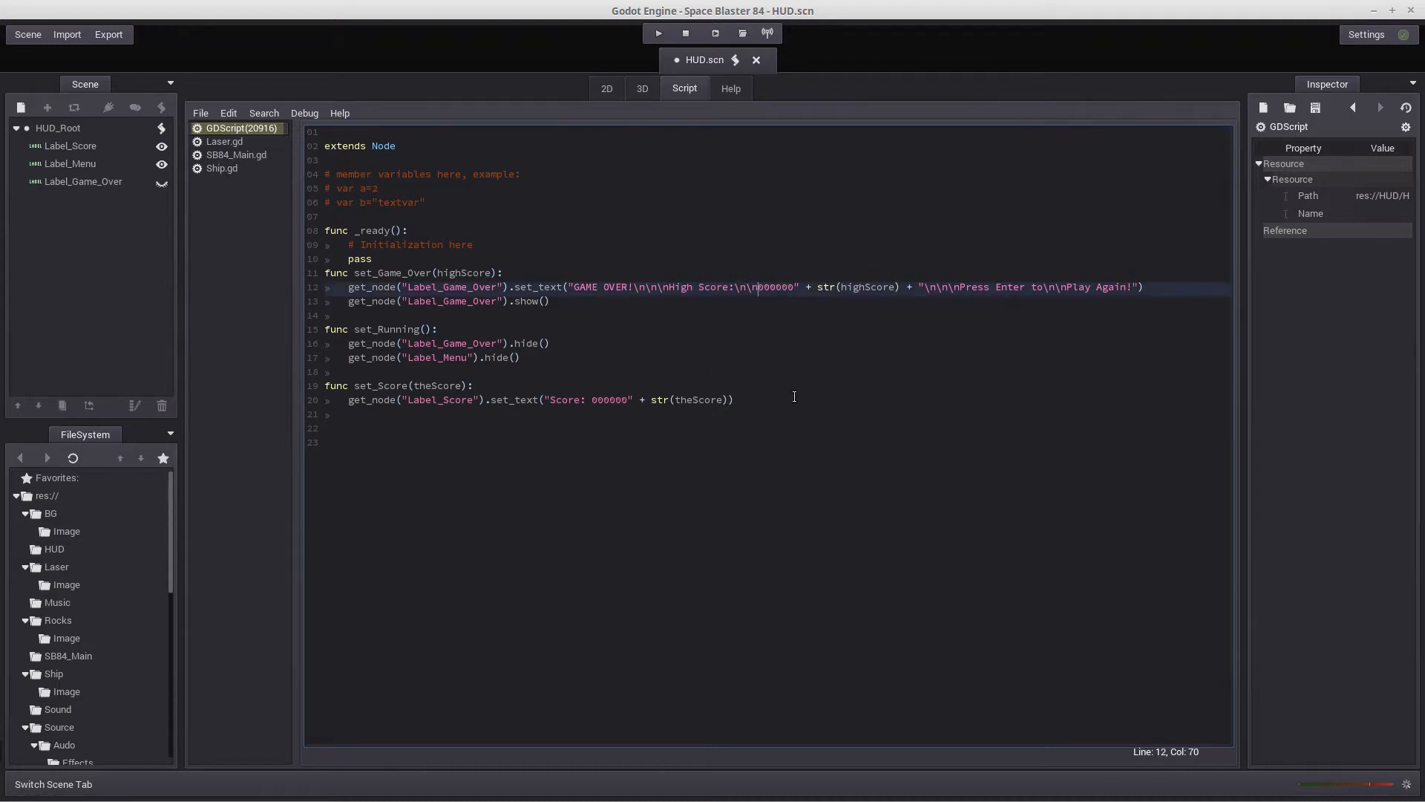
key(Delete)
key(Delete)
key(Delete)
key(Delete)
key(Delete)
key(Delete)
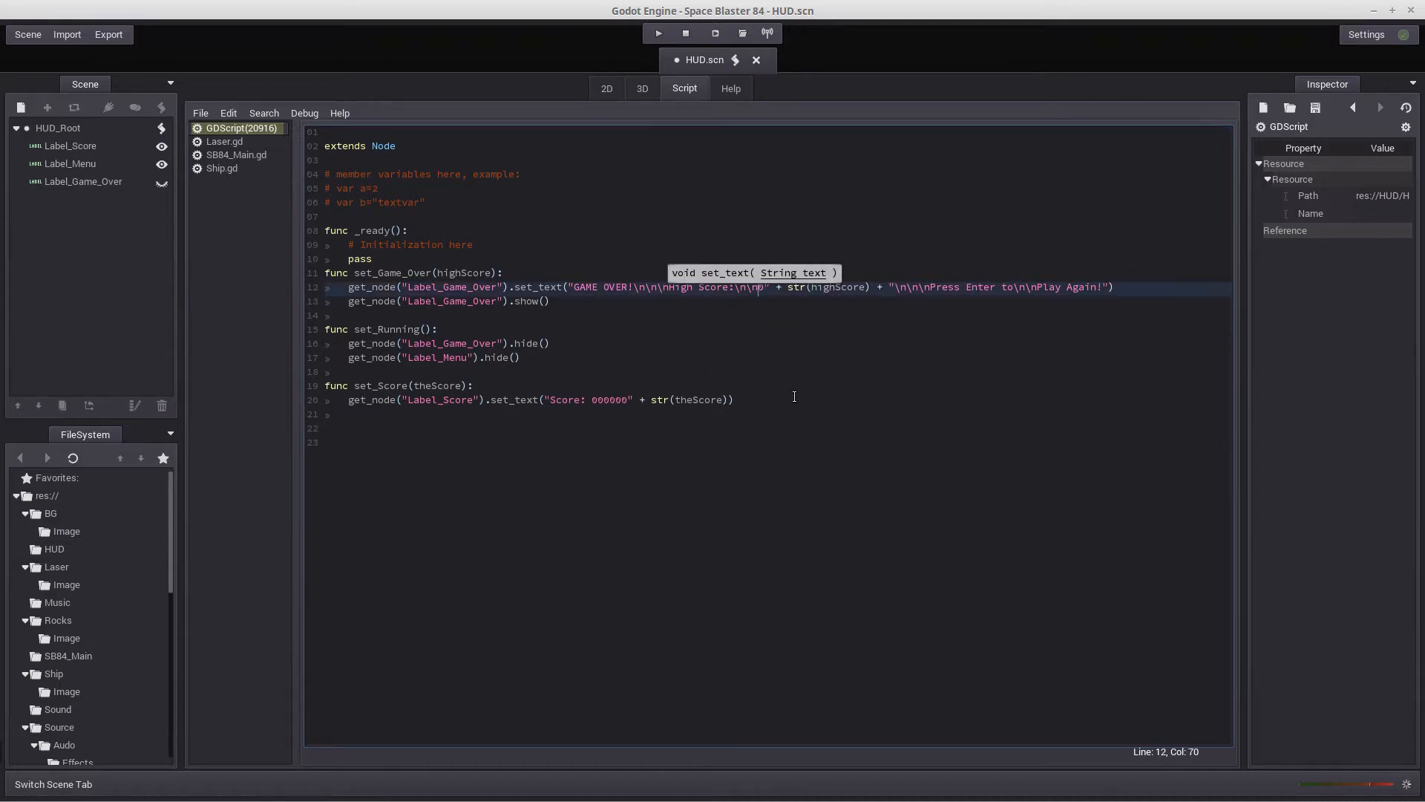
Remove the 000000 padding after "Score: " in the set_Score function's label text and save the scene
click(591, 400)
key(Delete)
key(Delete)
key(Delete)
key(Delete)
key(Delete)
key(Delete)
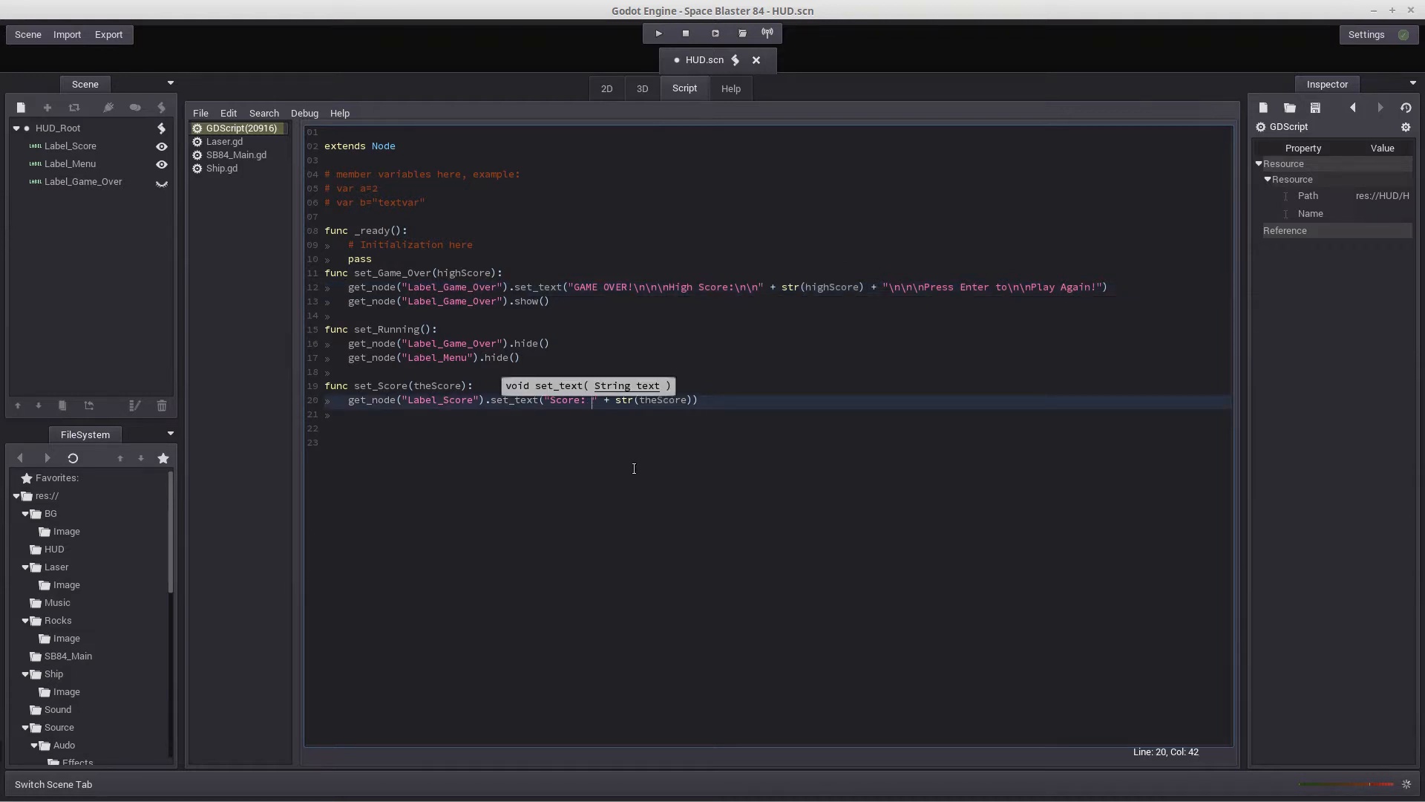
click(28, 35)
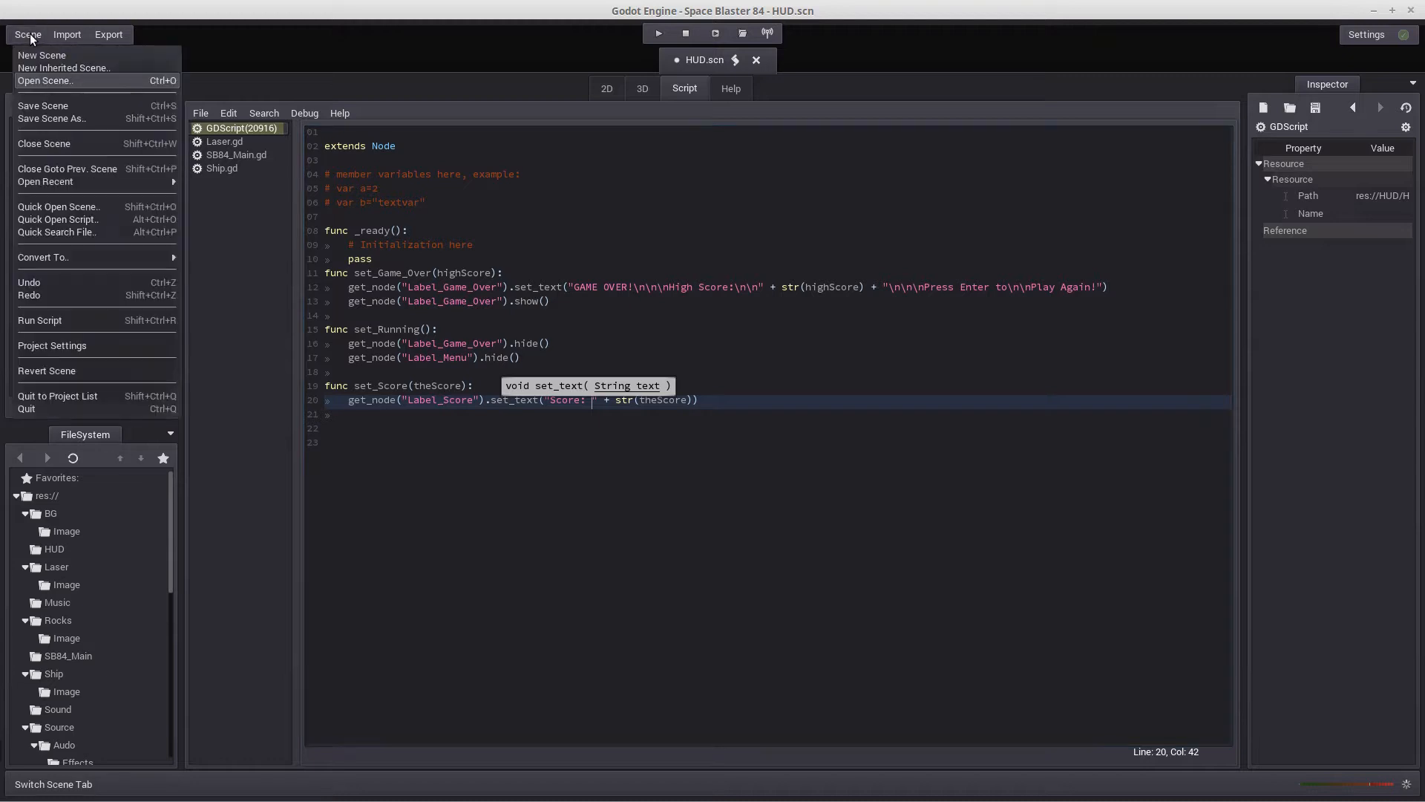
click(47, 107)
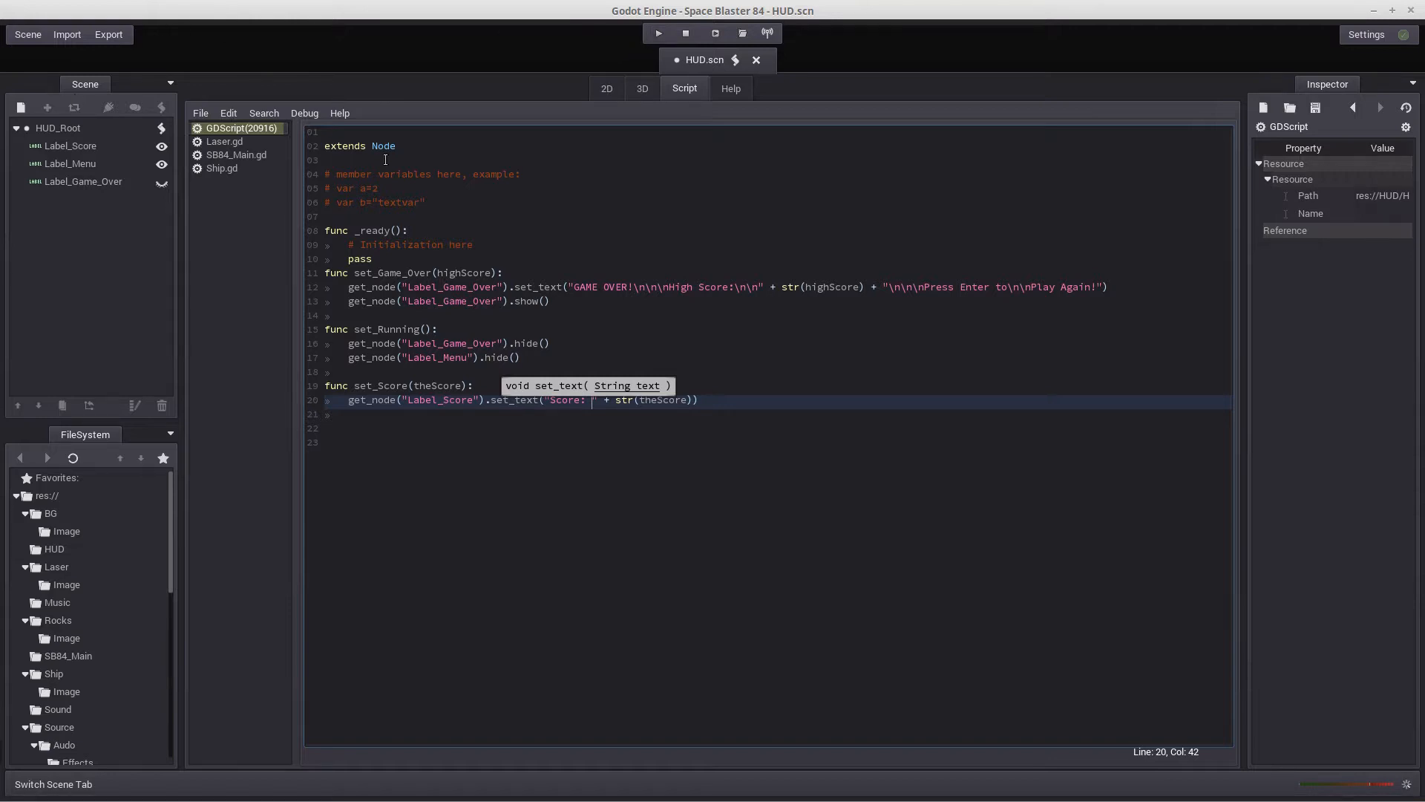
Run the project and play a round until game over to check the score and high score without zero padding
click(657, 35)
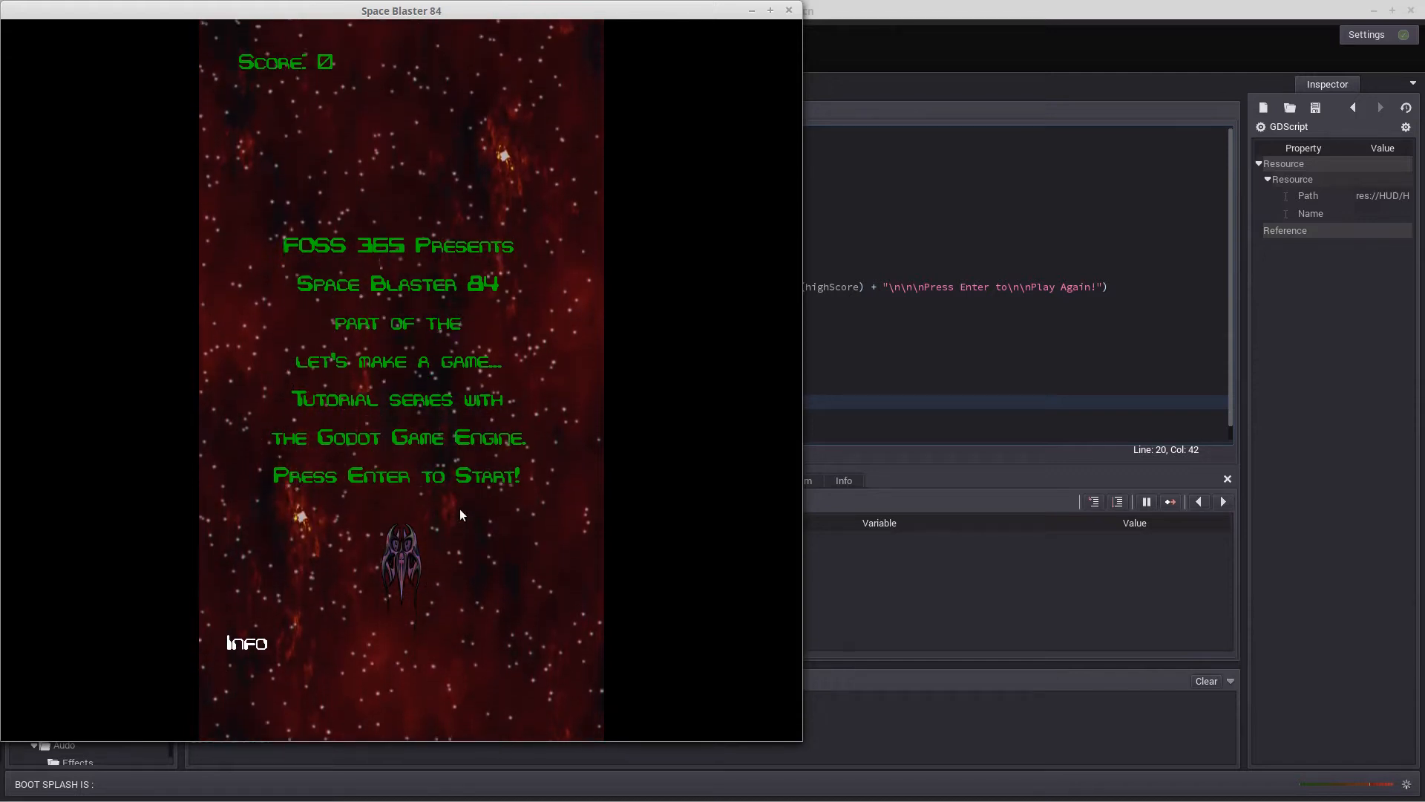
key(Return)
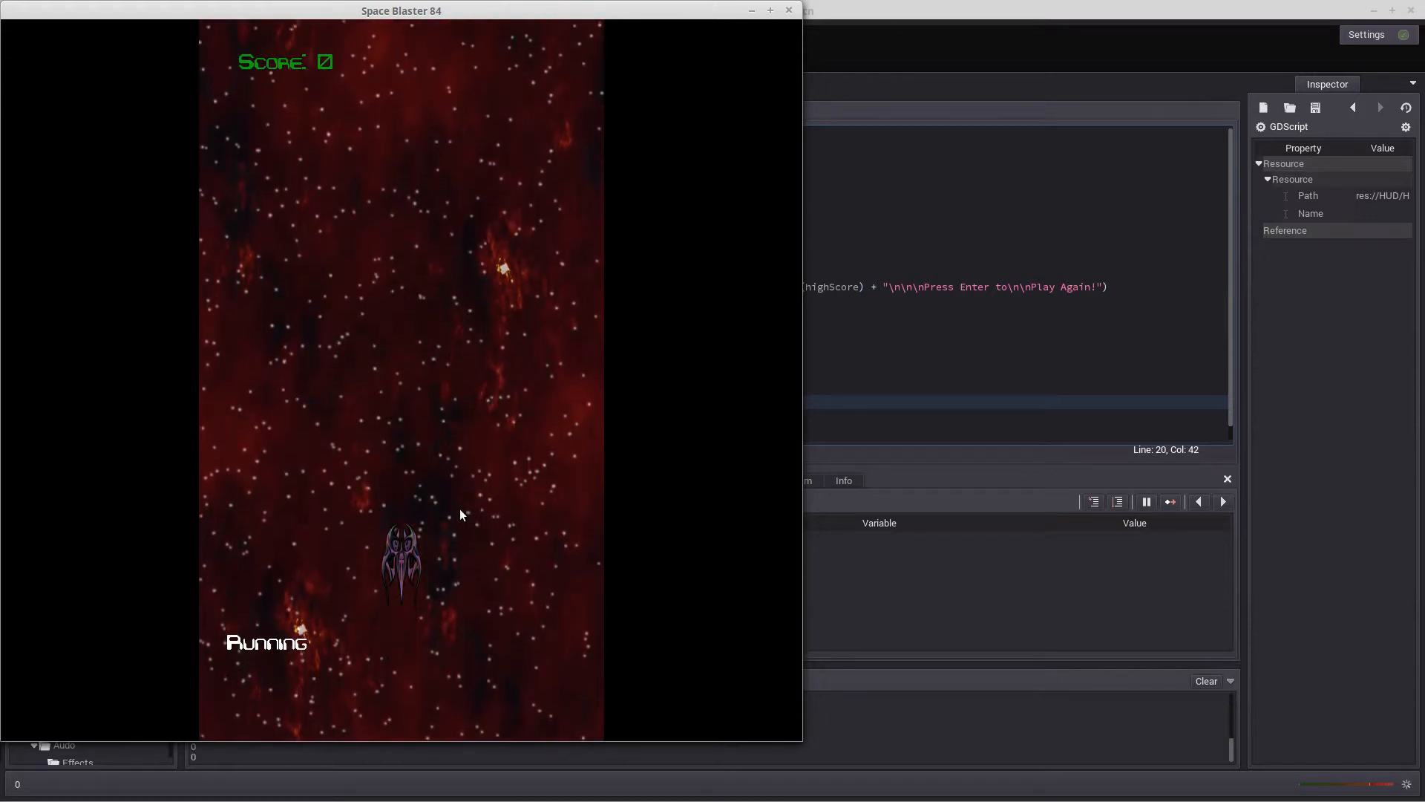
key(Left)
key(space)
key(Right)
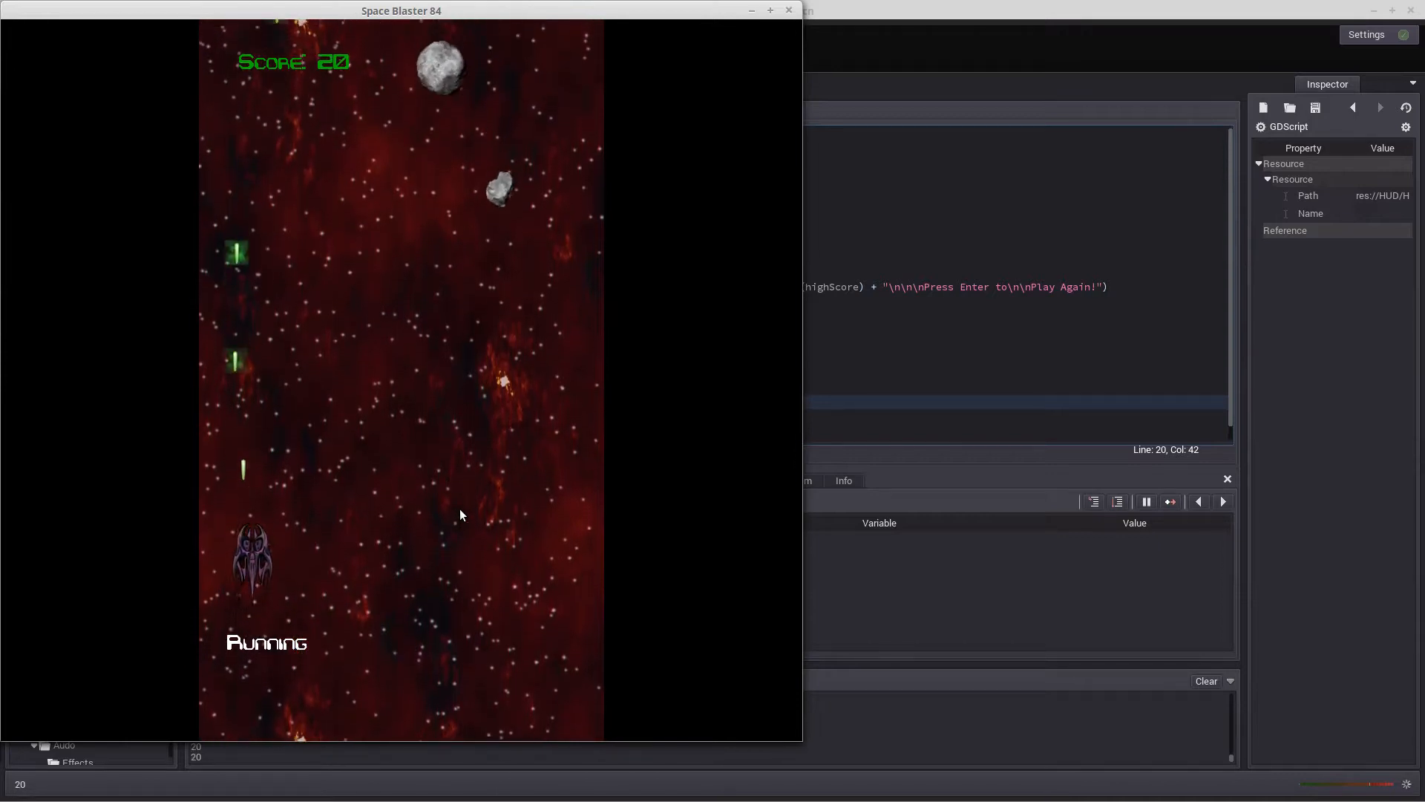
key(Left)
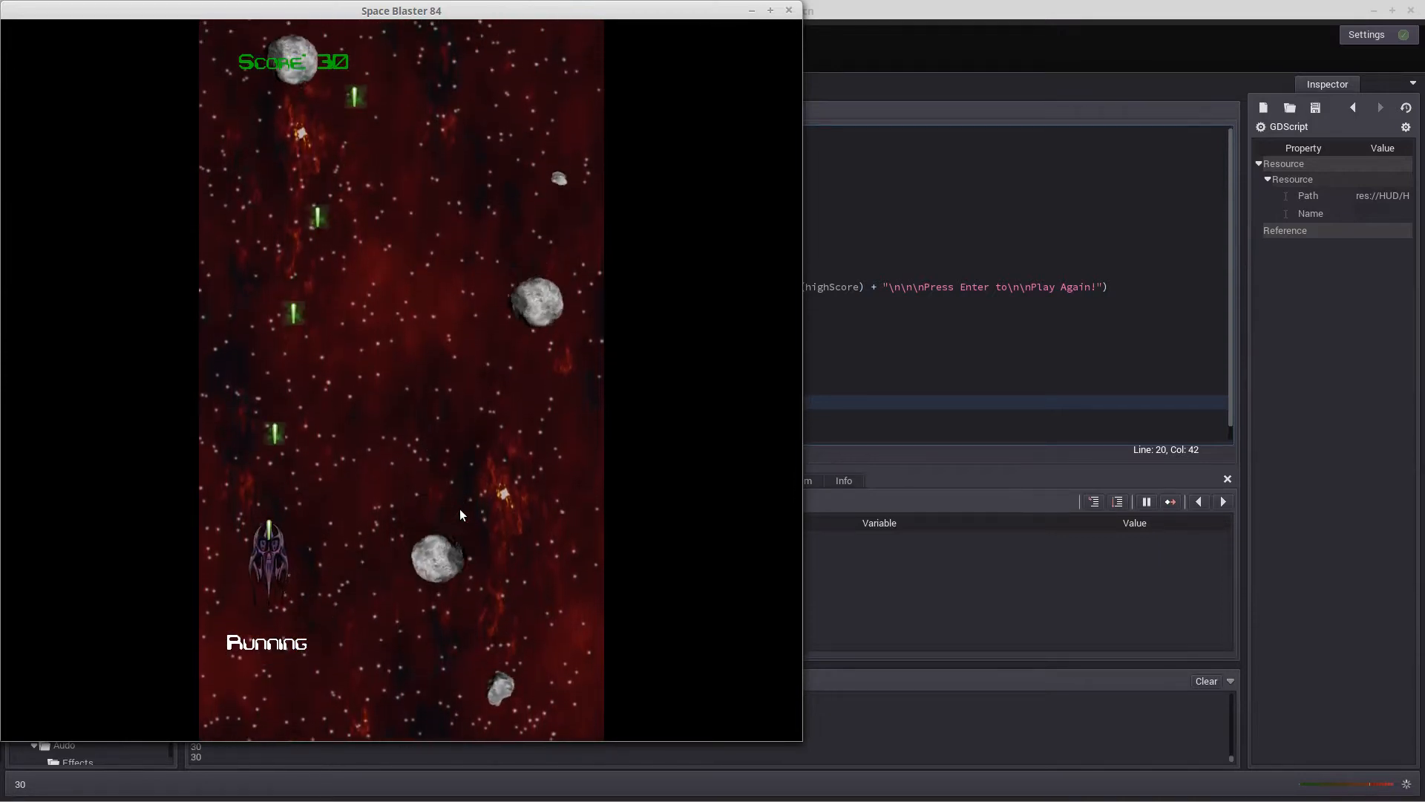
key(Right)
key(Right)
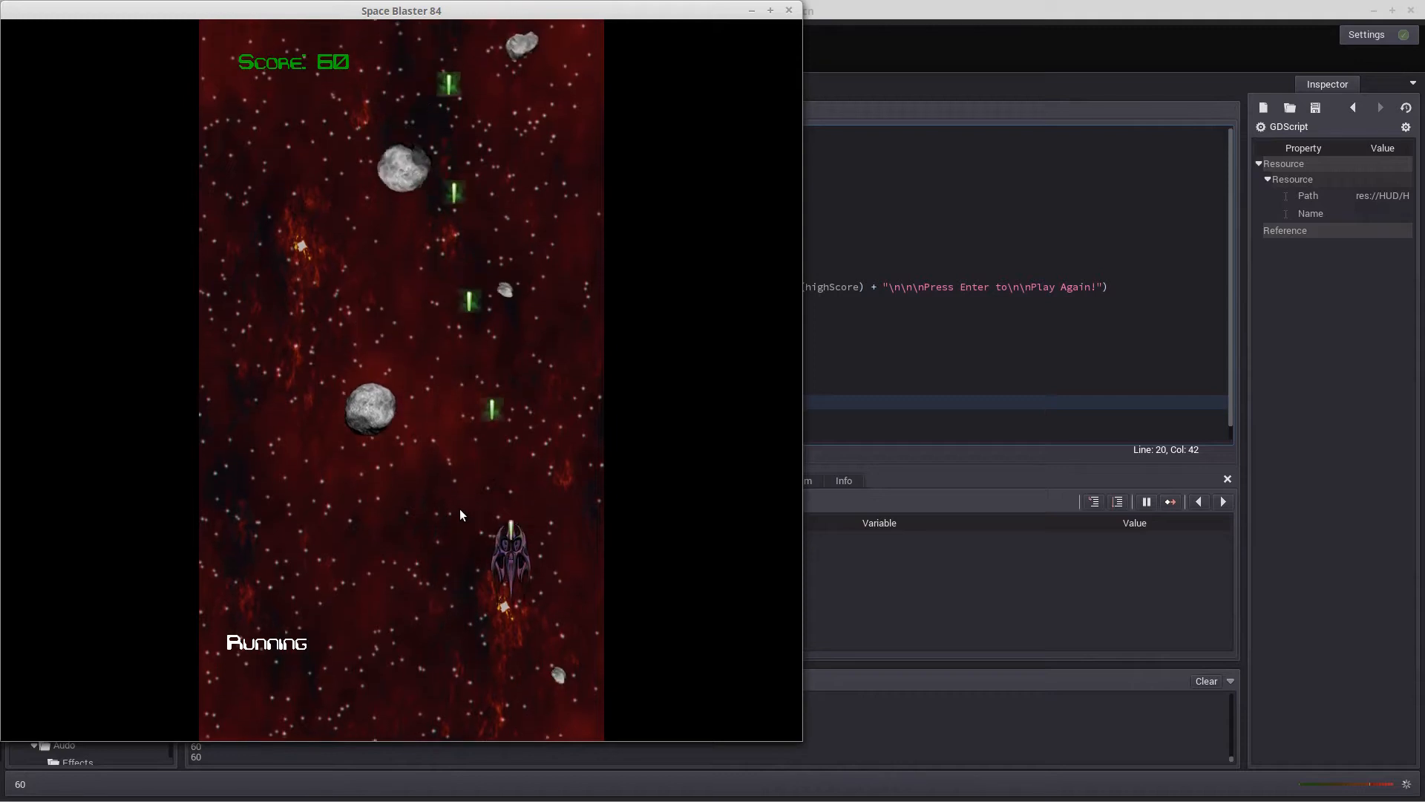
key(Left)
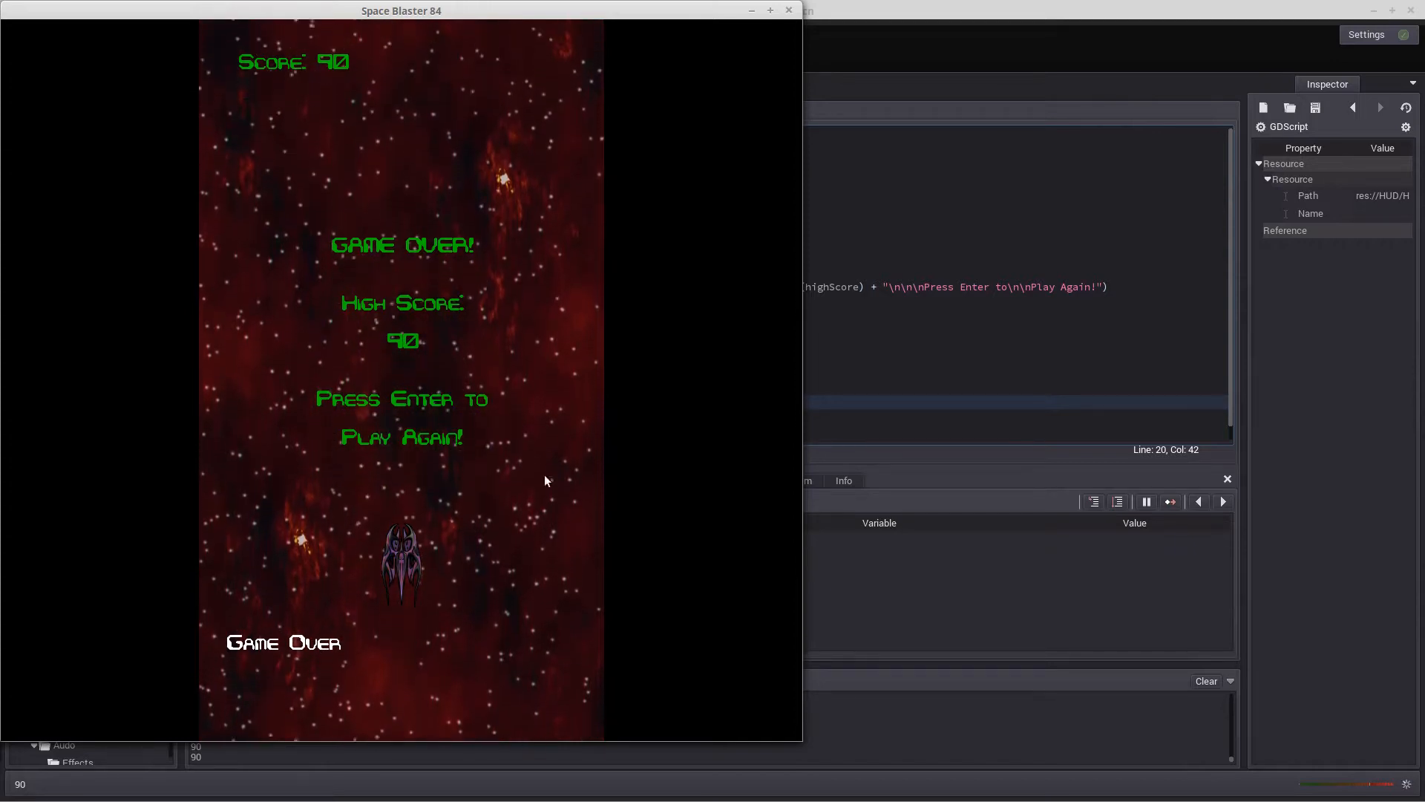
Open SB84_Main.scn from the SB84_Main folder and view the script attached to the SB84_Root node
click(791, 12)
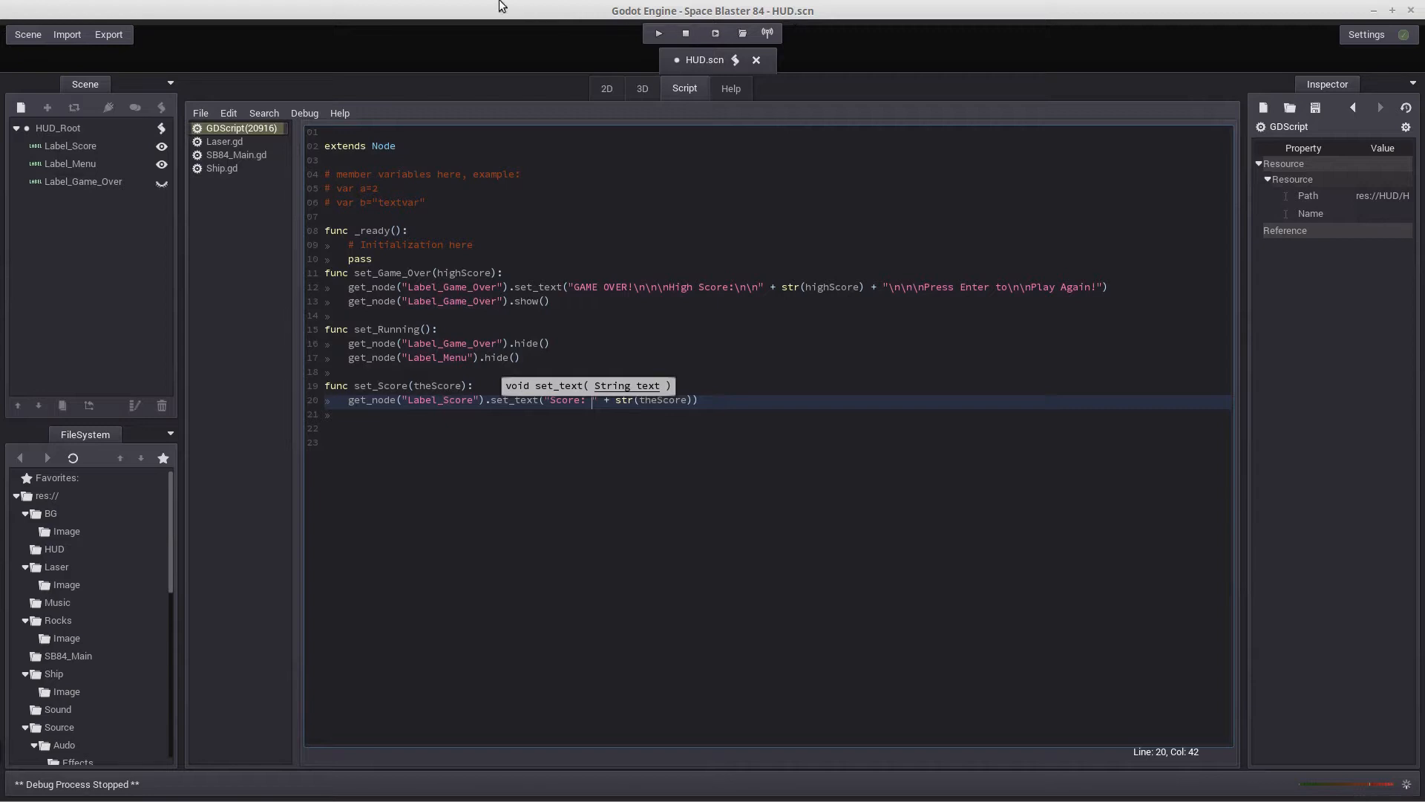
click(22, 34)
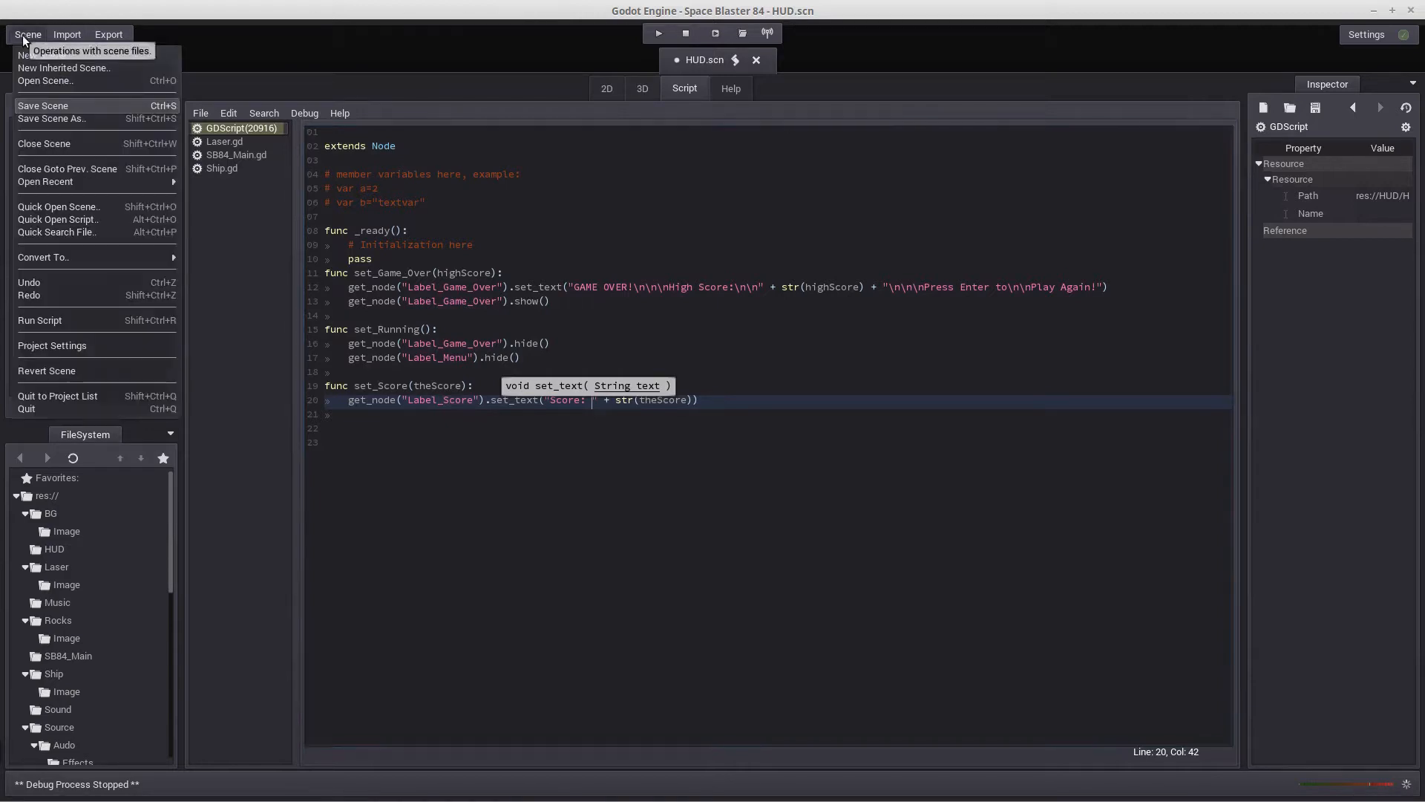
click(43, 79)
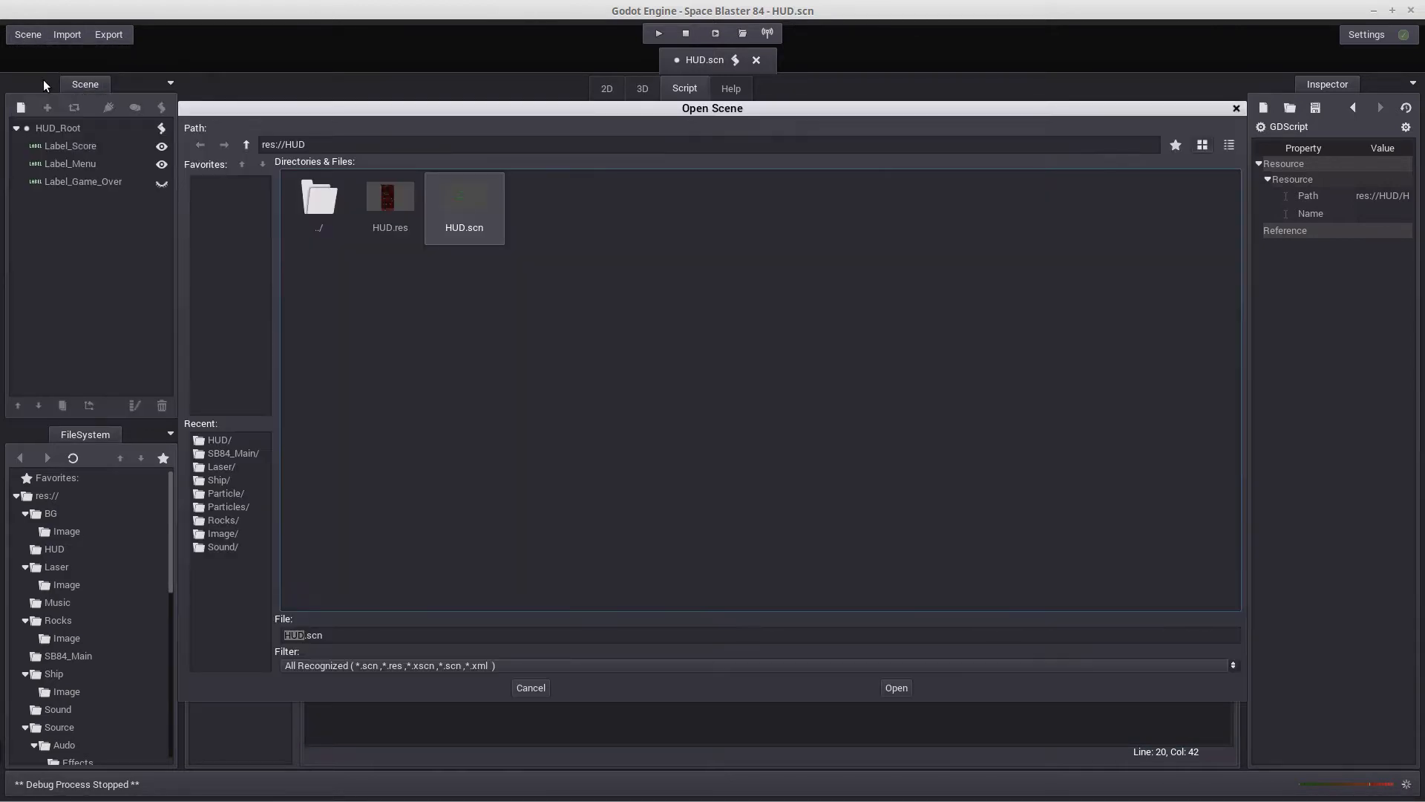
double_click(327, 199)
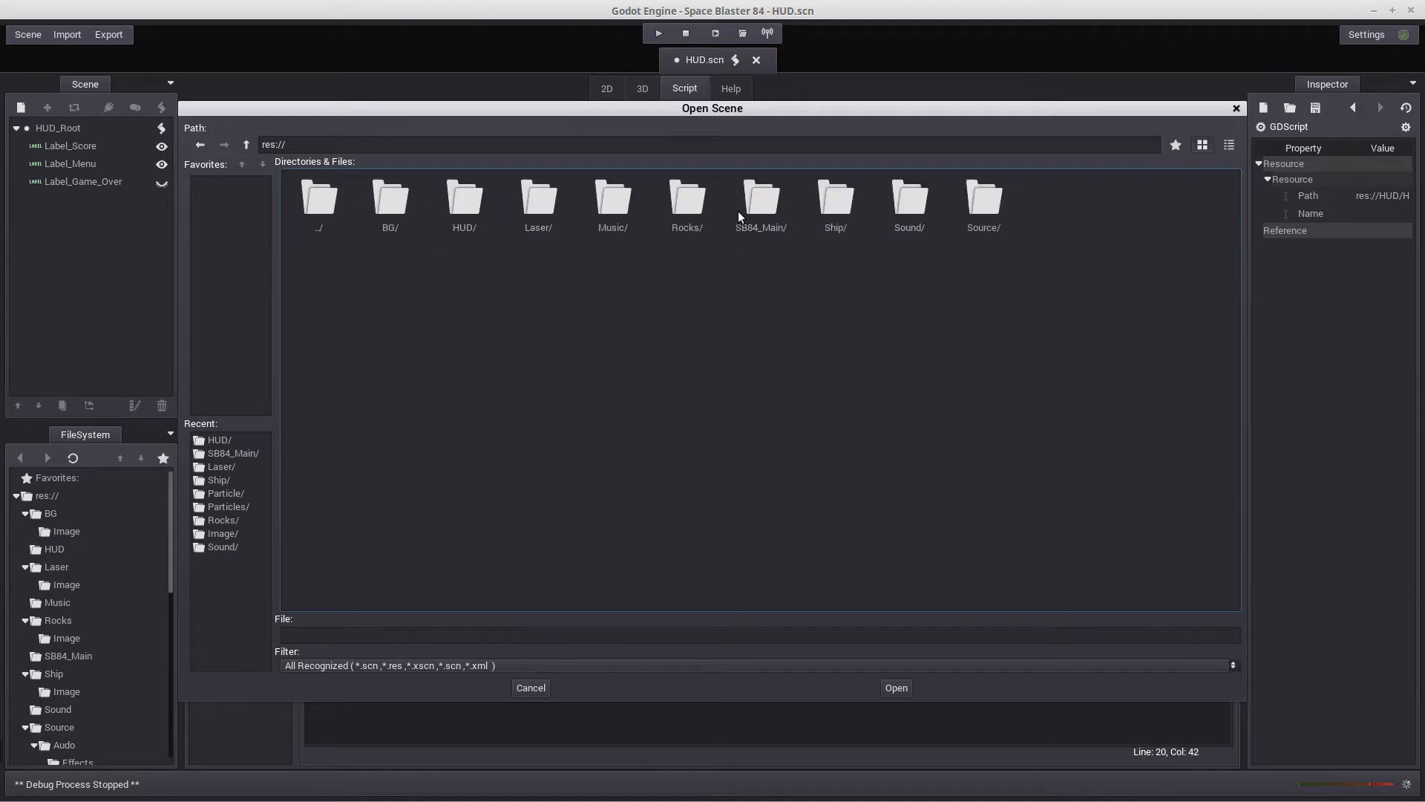
click(760, 204)
double_click(761, 204)
click(399, 194)
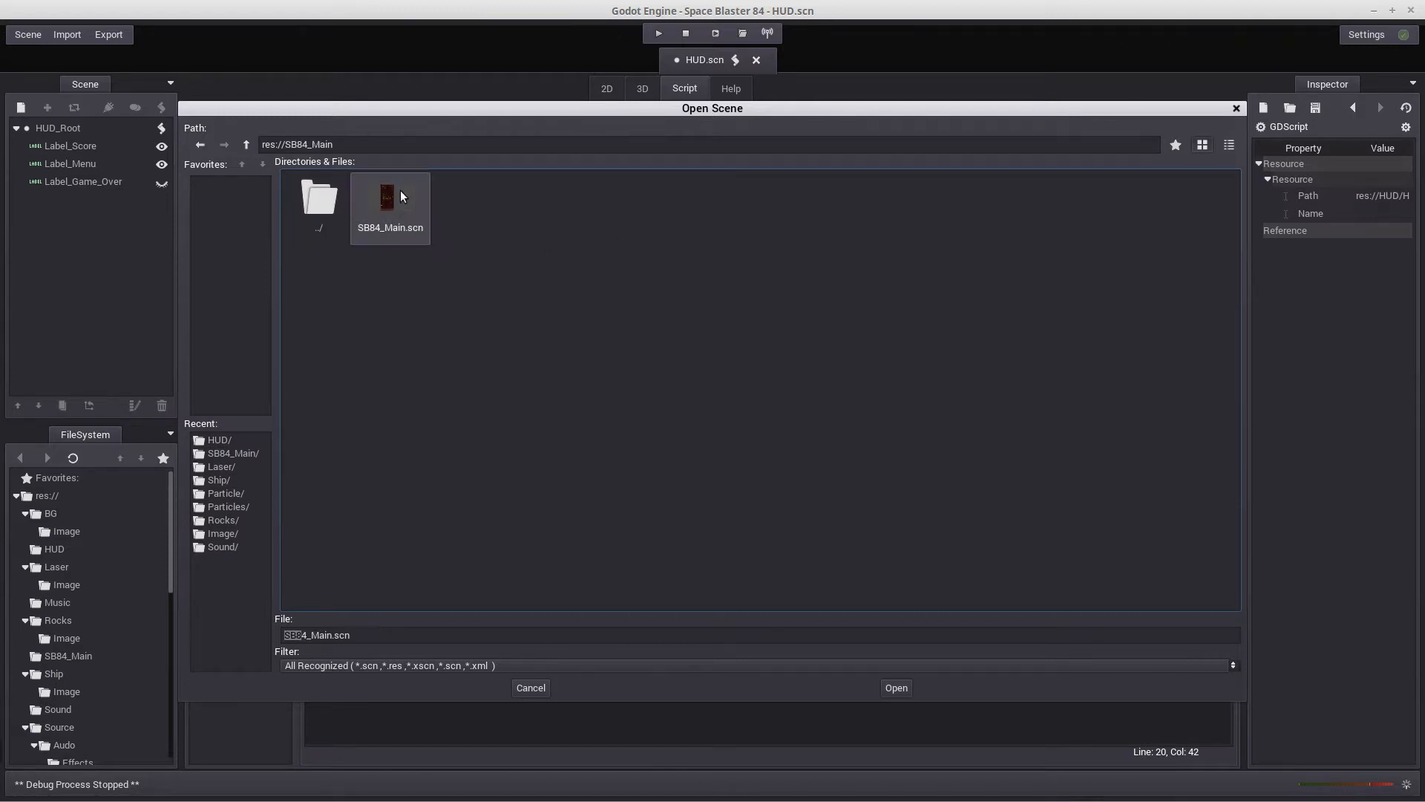
double_click(399, 191)
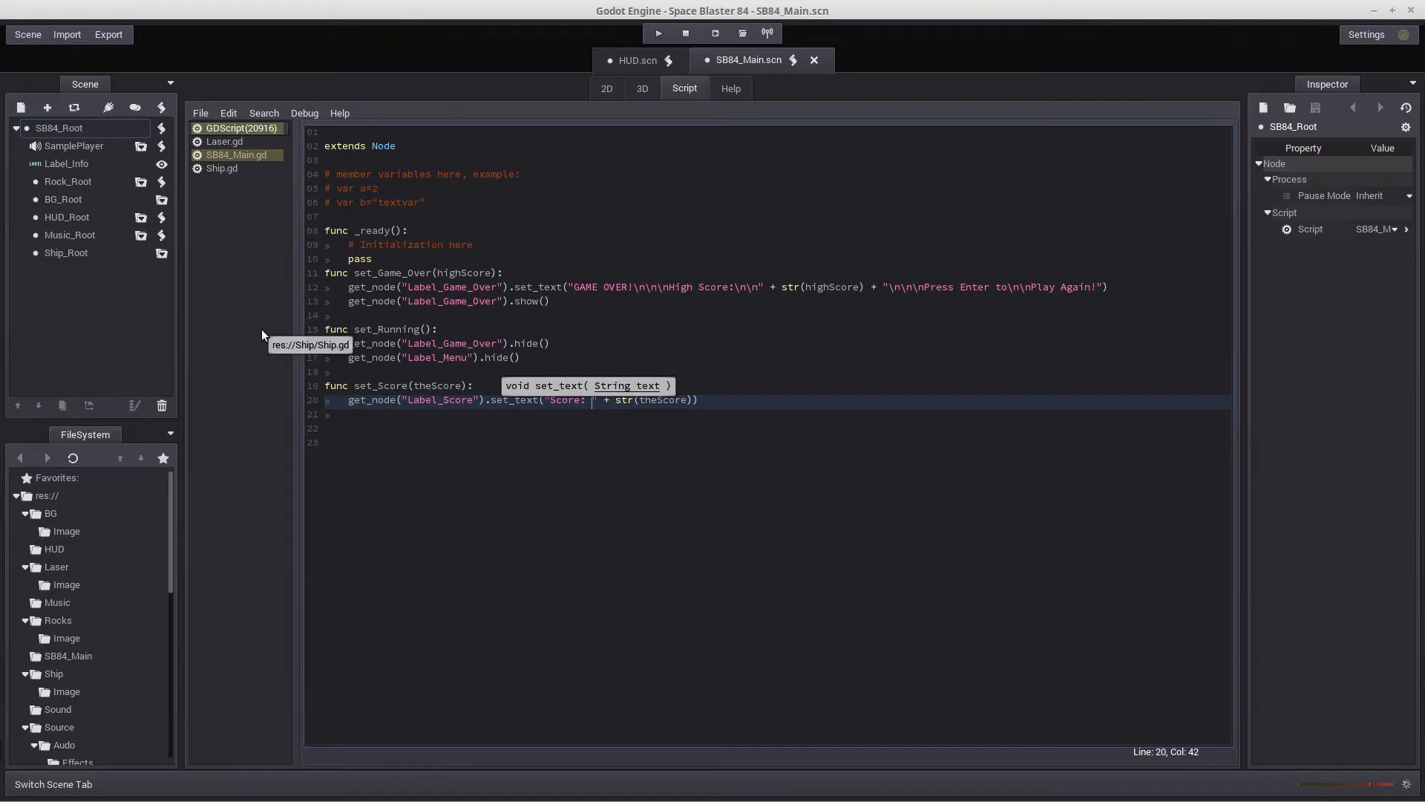
click(161, 128)
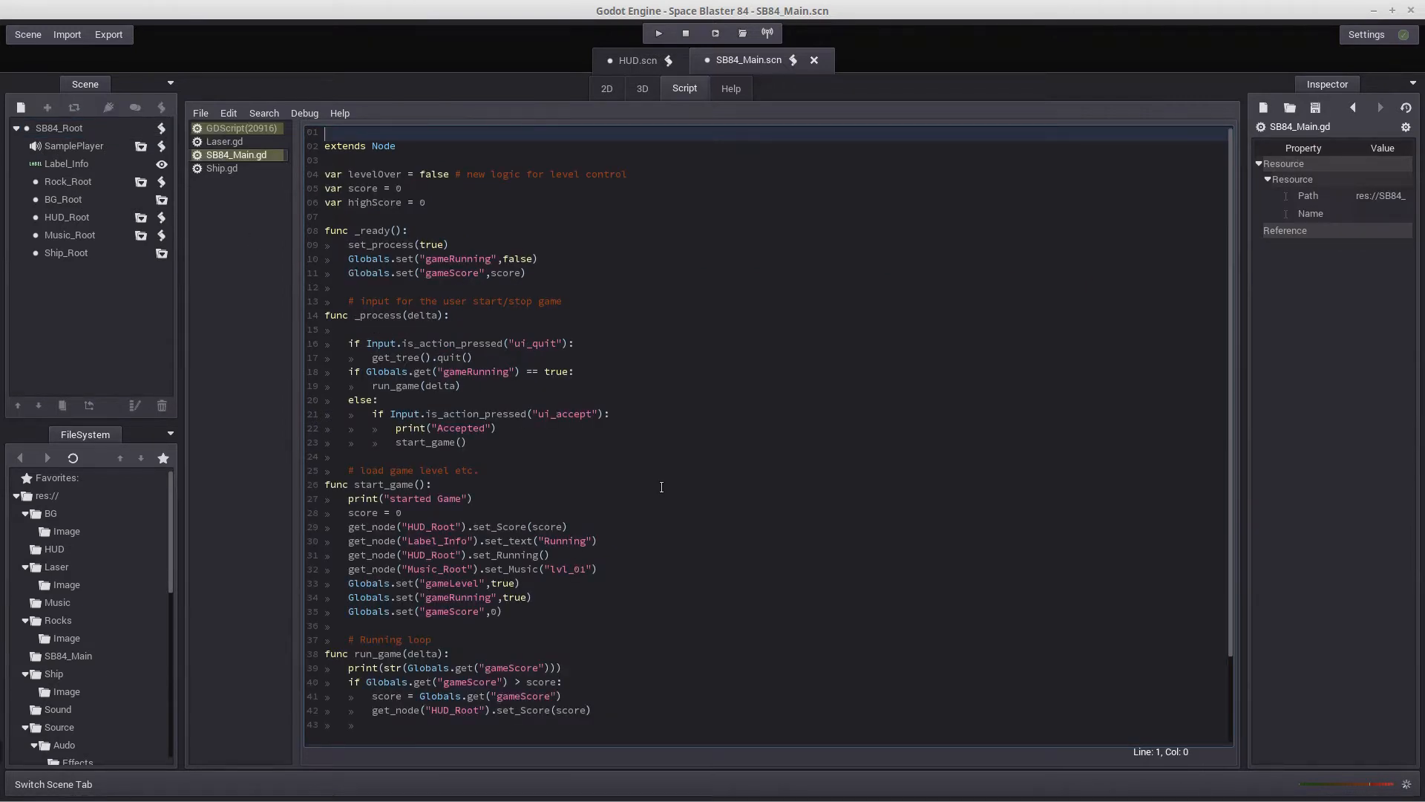
scroll(661, 486, down, 3)
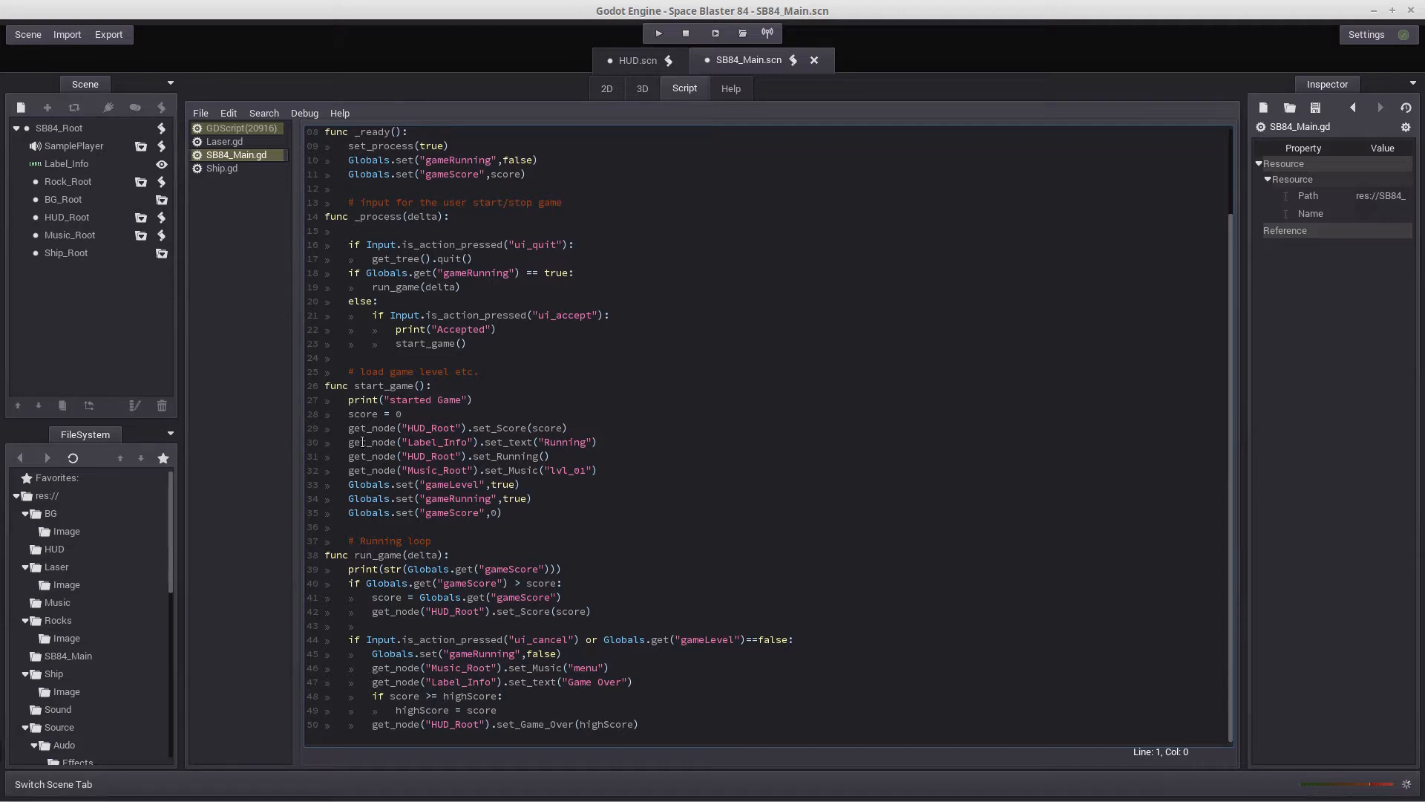
Delete the Label_Info node from the SB84_Main scene
click(60, 163)
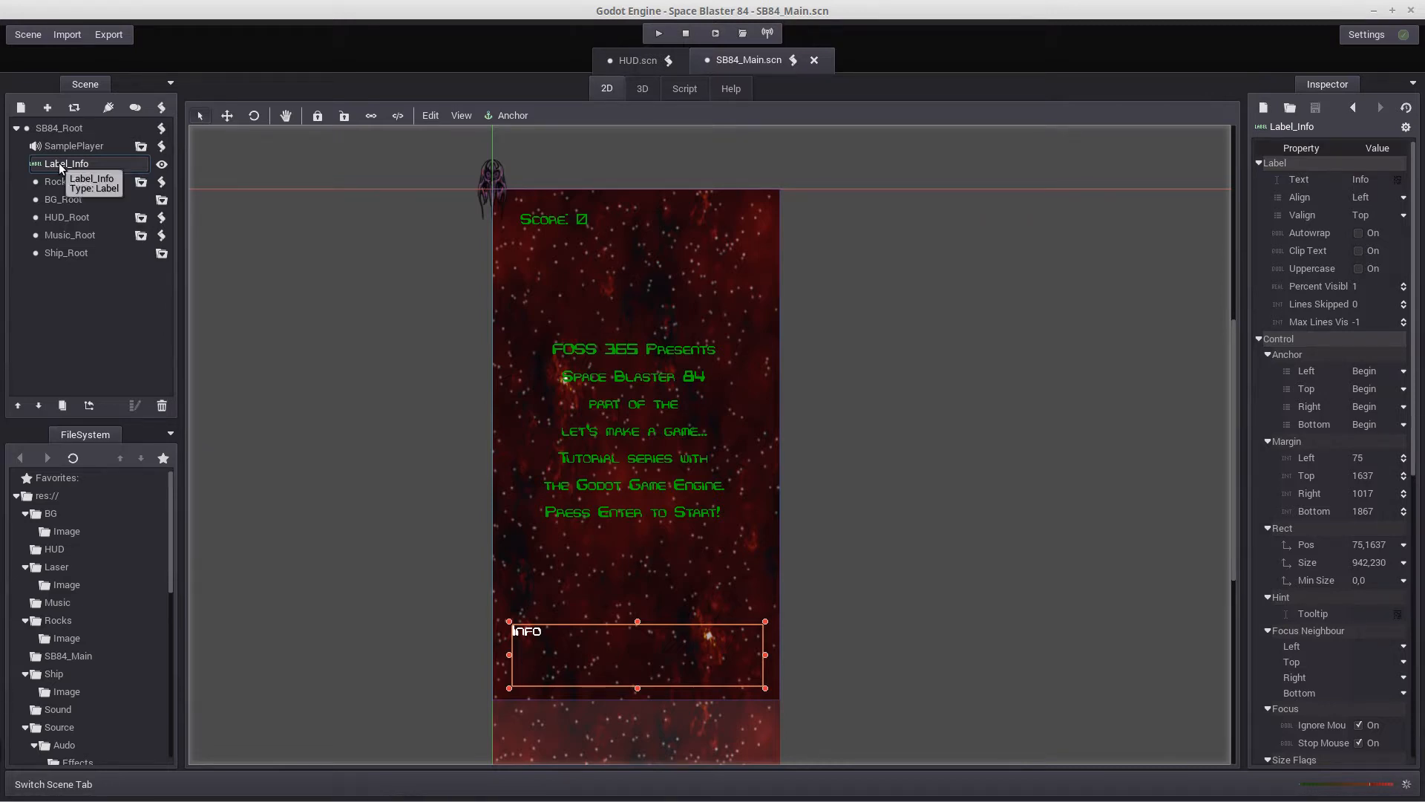
key(Delete)
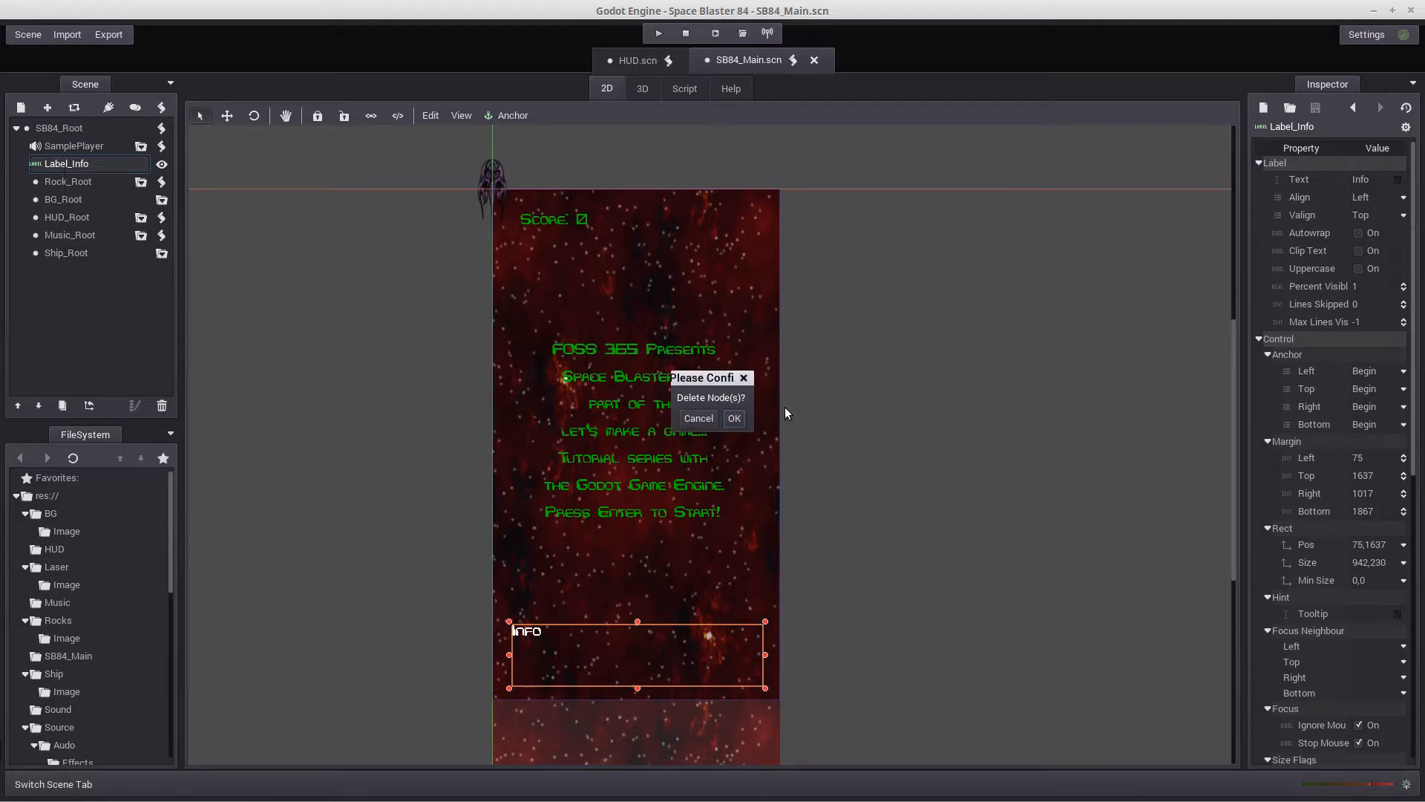
click(734, 418)
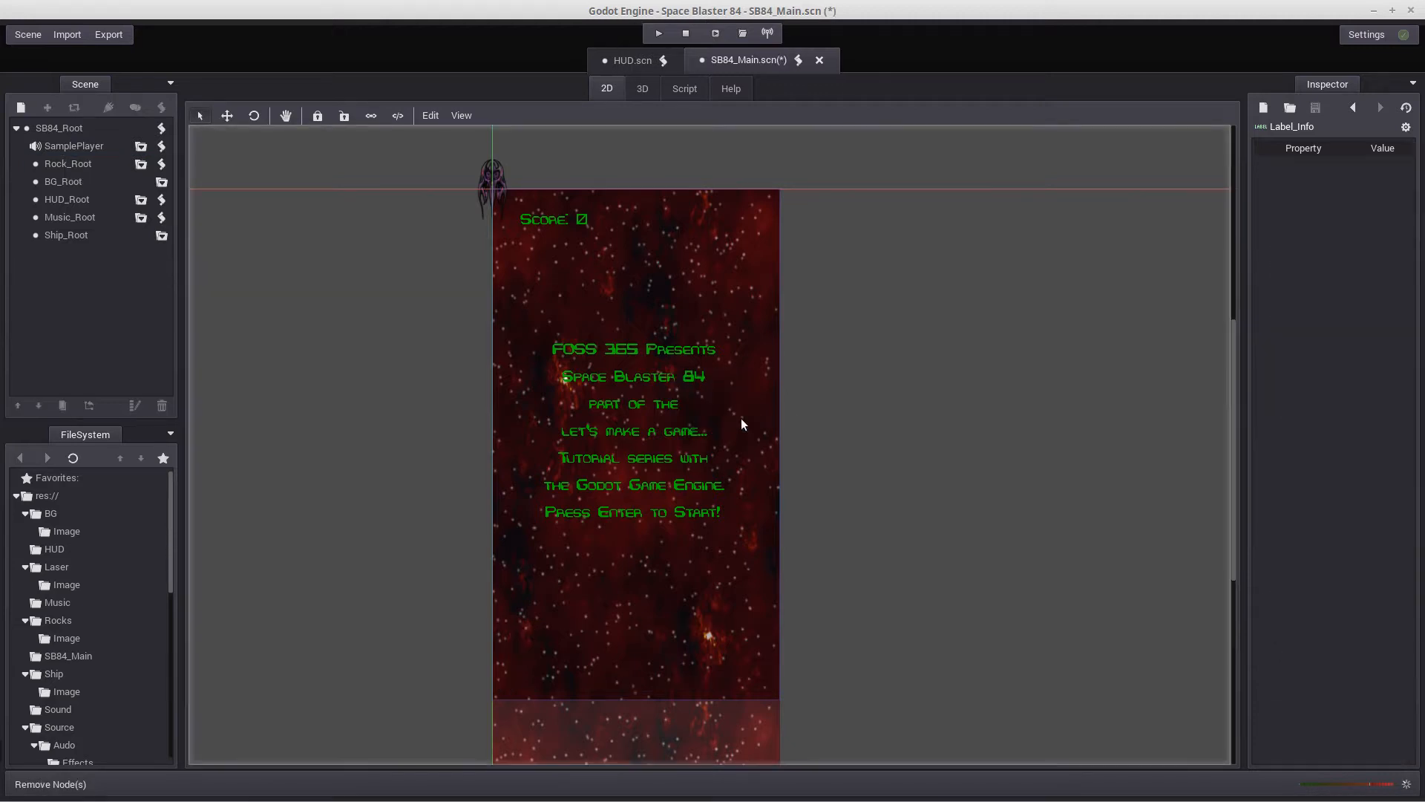
Remove the line that sets the Label_Info text to "Running" from the start_game function in the SB84_Root script
click(162, 127)
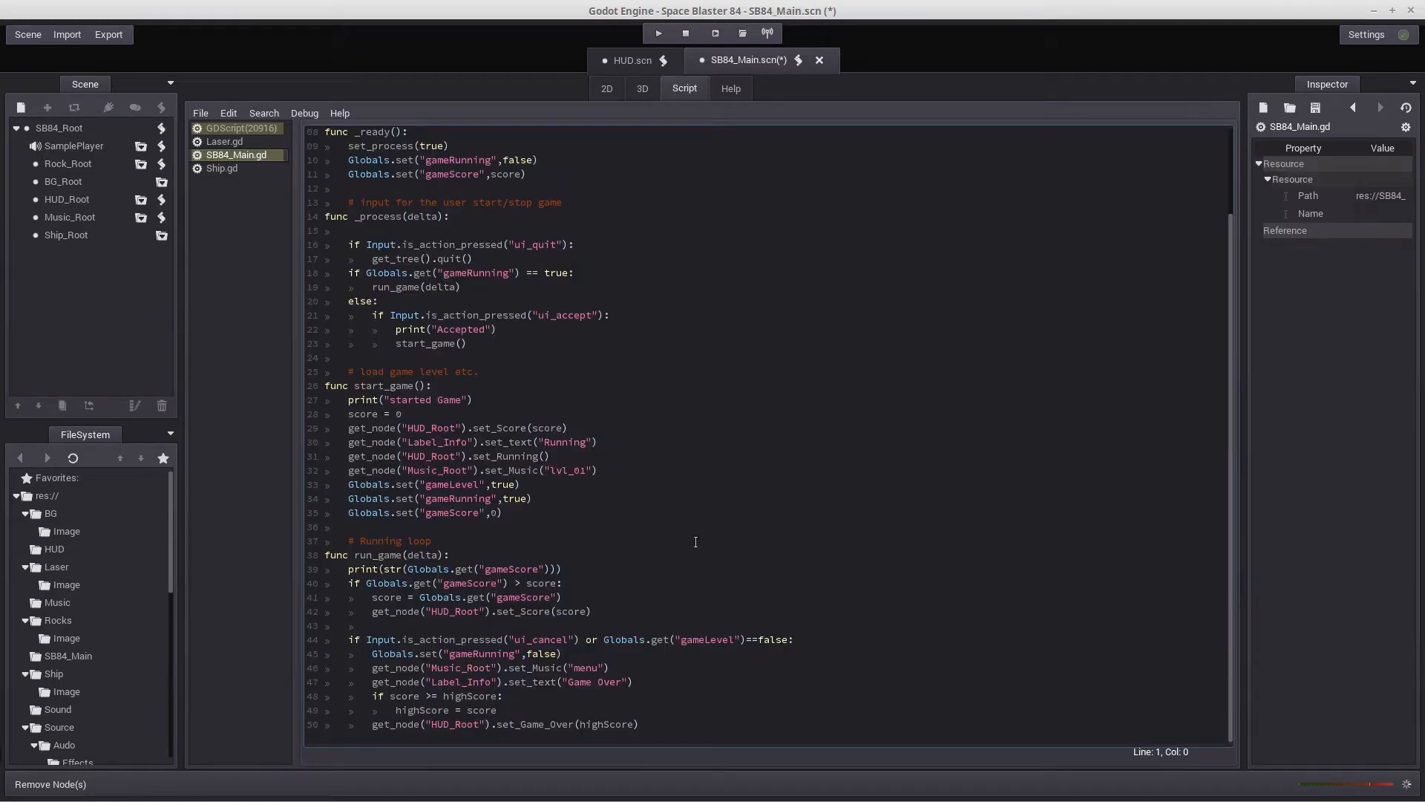
click(348, 444)
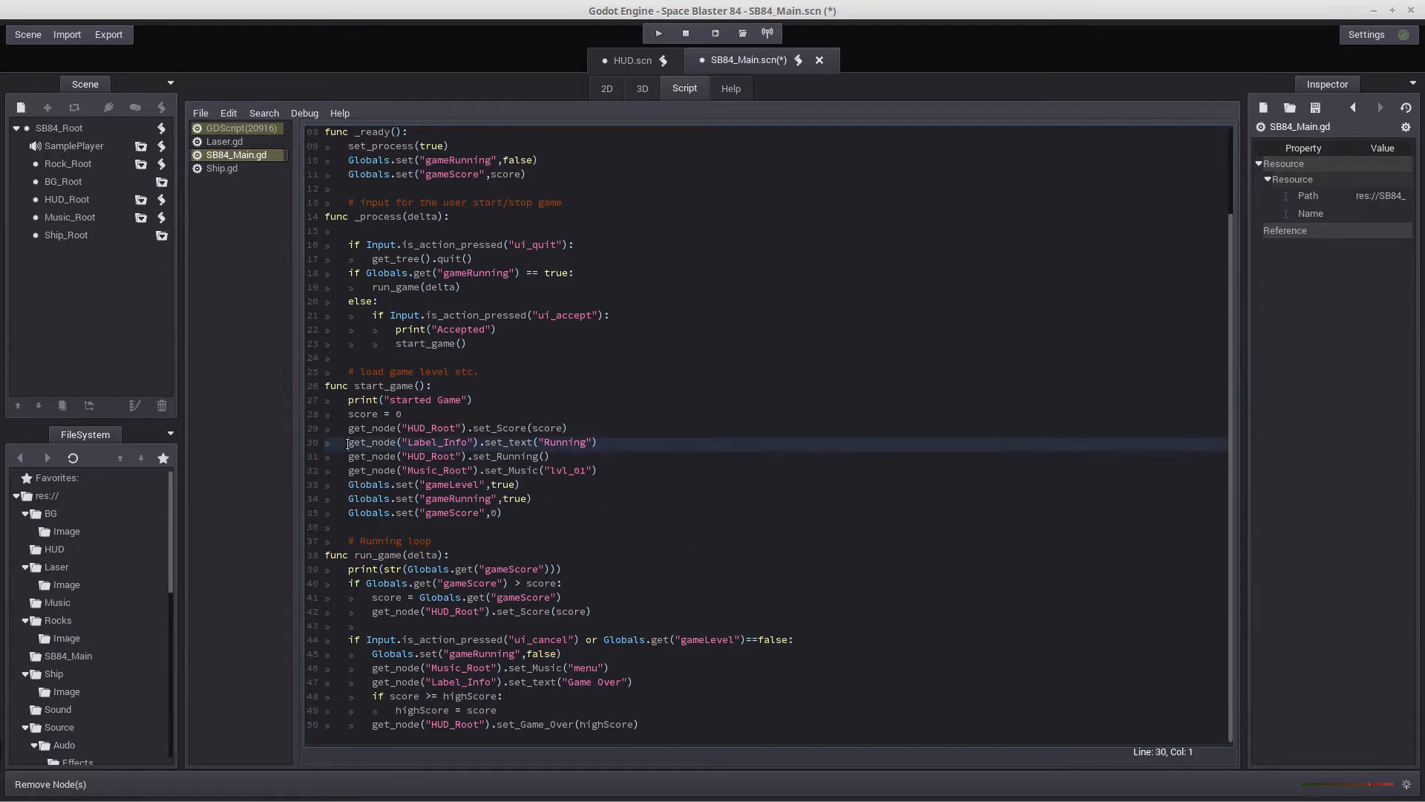
drag(348, 444, 605, 443)
key(ctrl+x)
key(BackSpace)
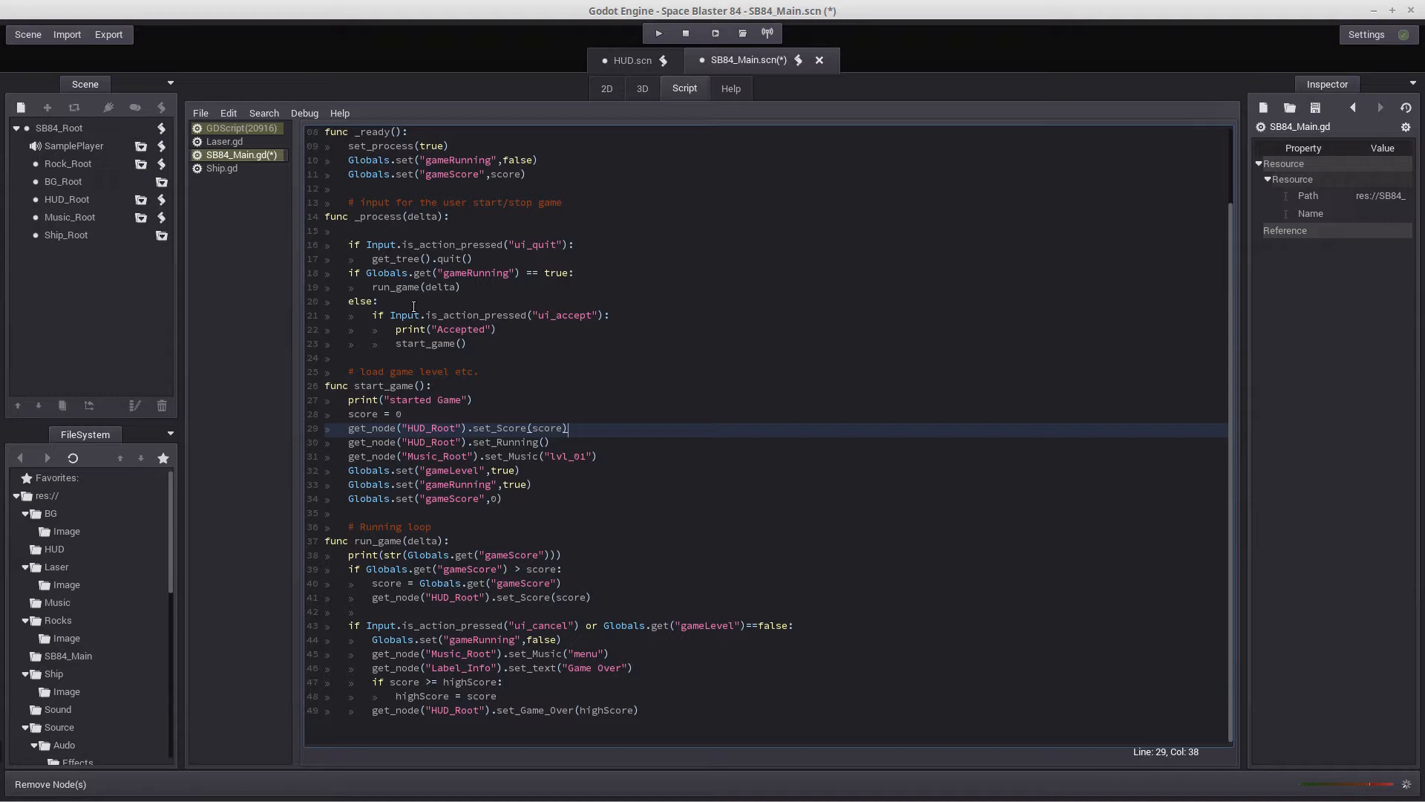
Remove the print("started Game") line from the start_game function and save the scene
click(348, 400)
drag(348, 400, 475, 399)
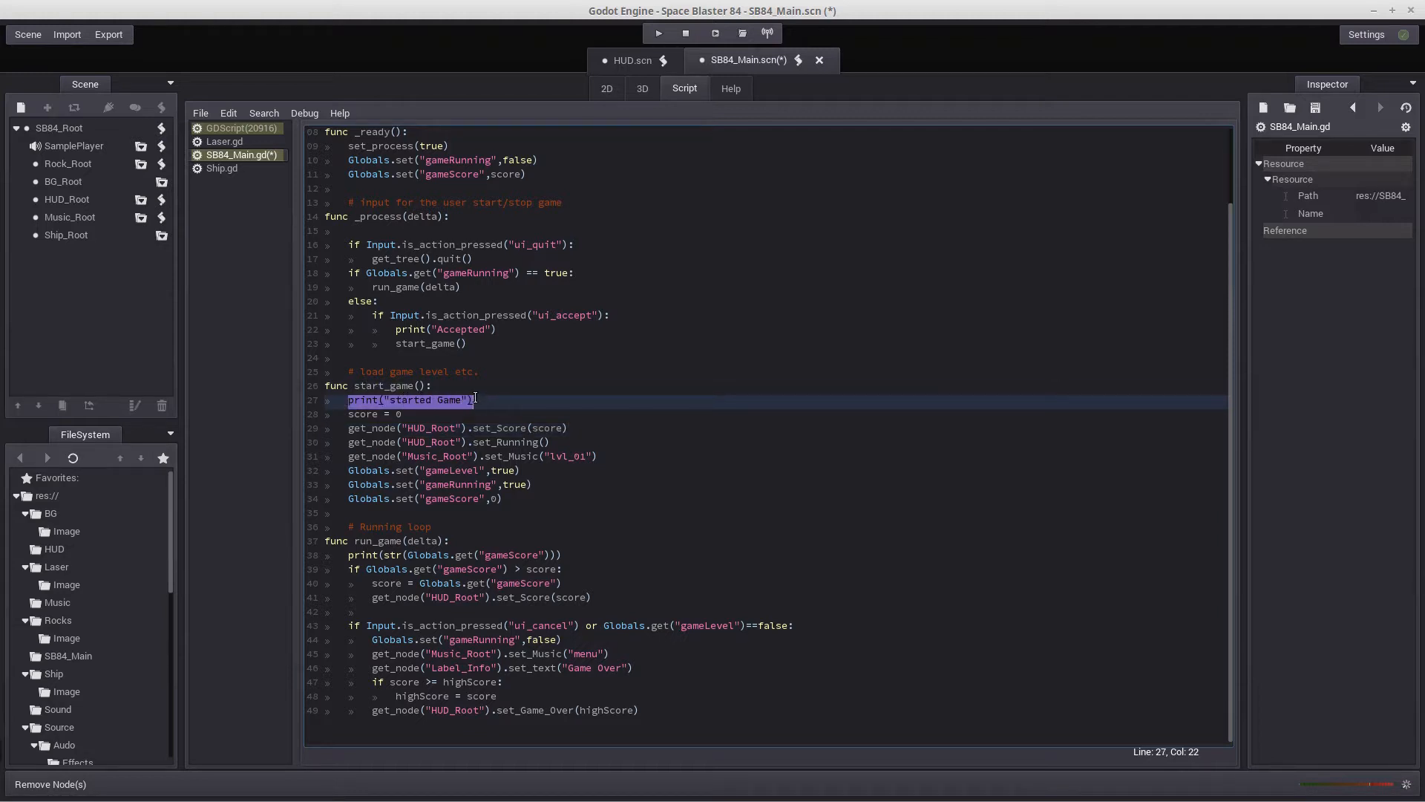
key(BackSpace)
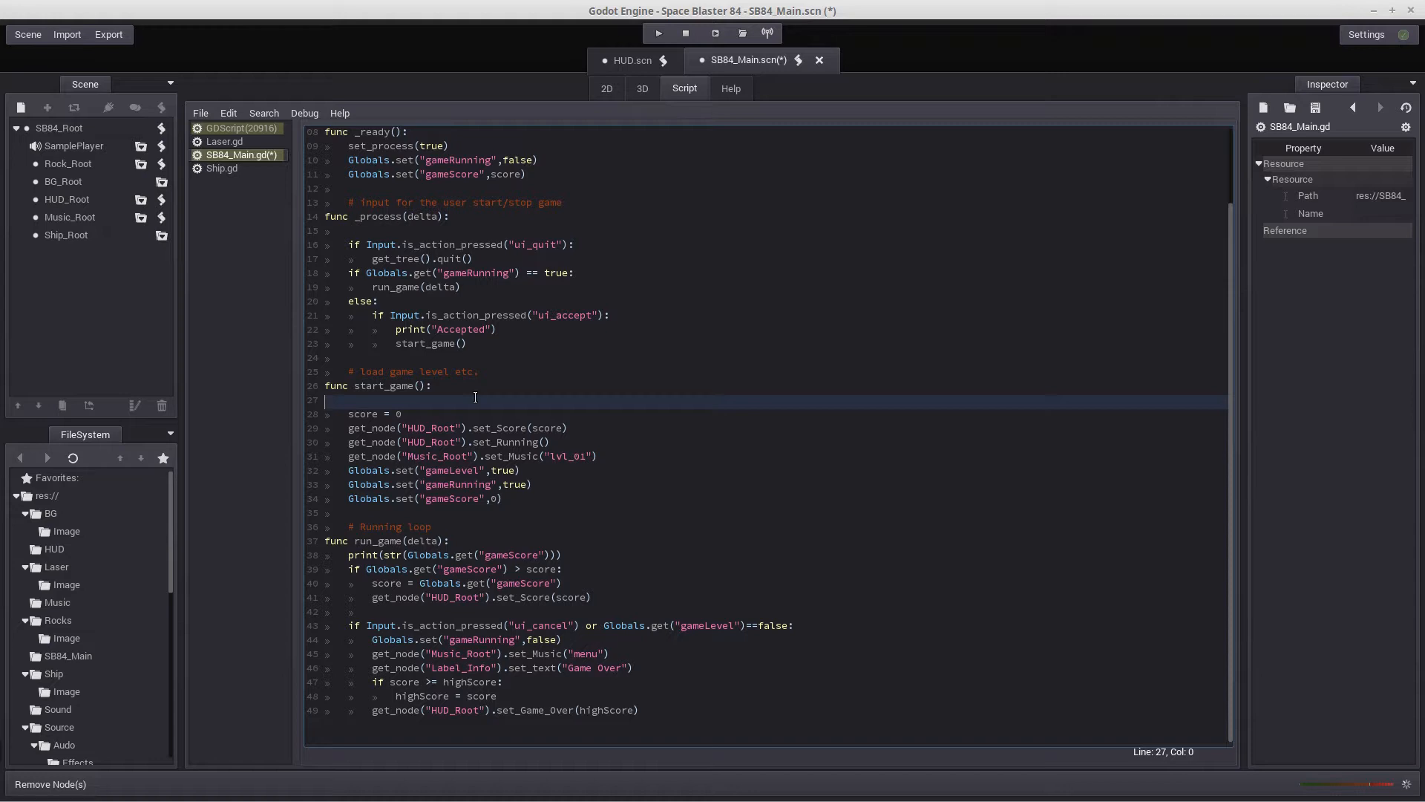
key(BackSpace)
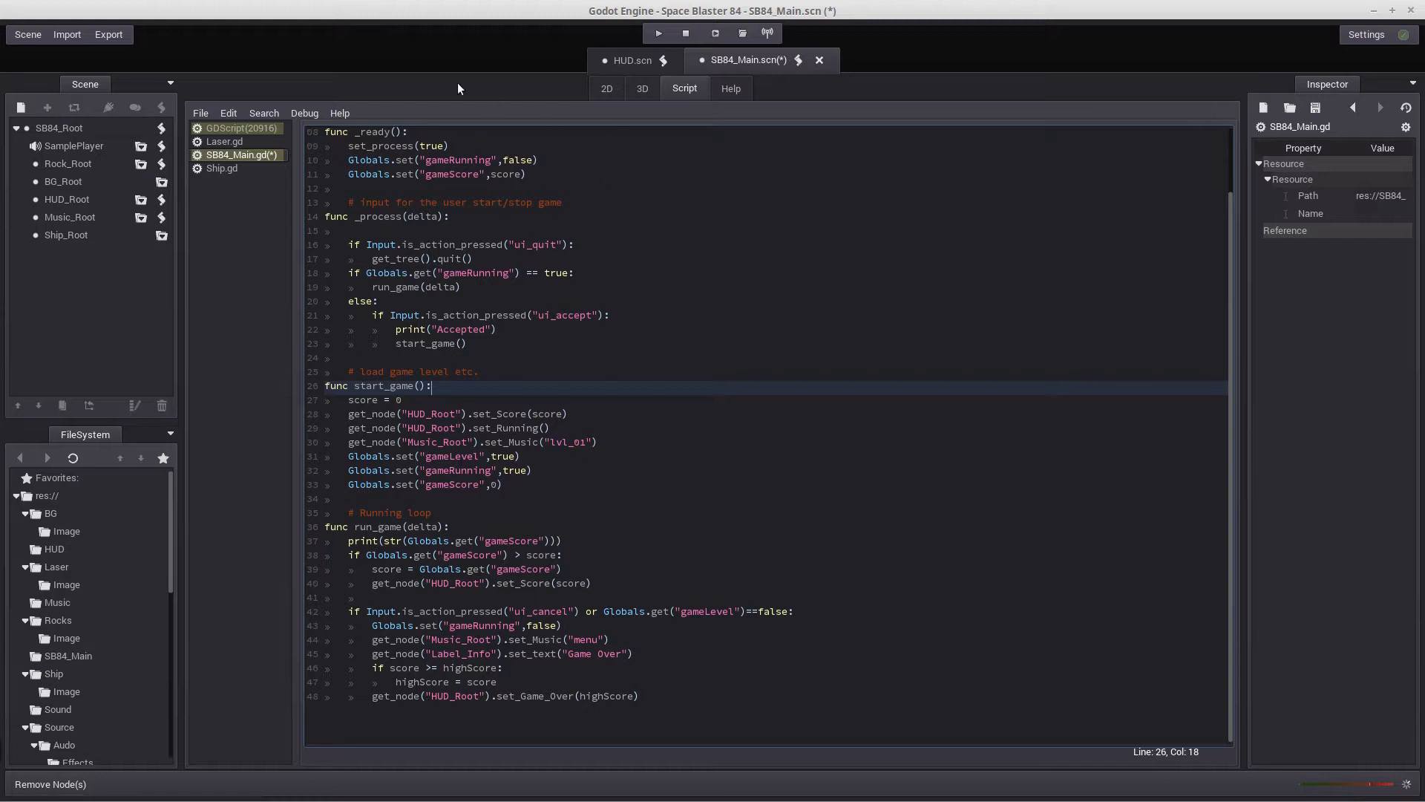
click(27, 34)
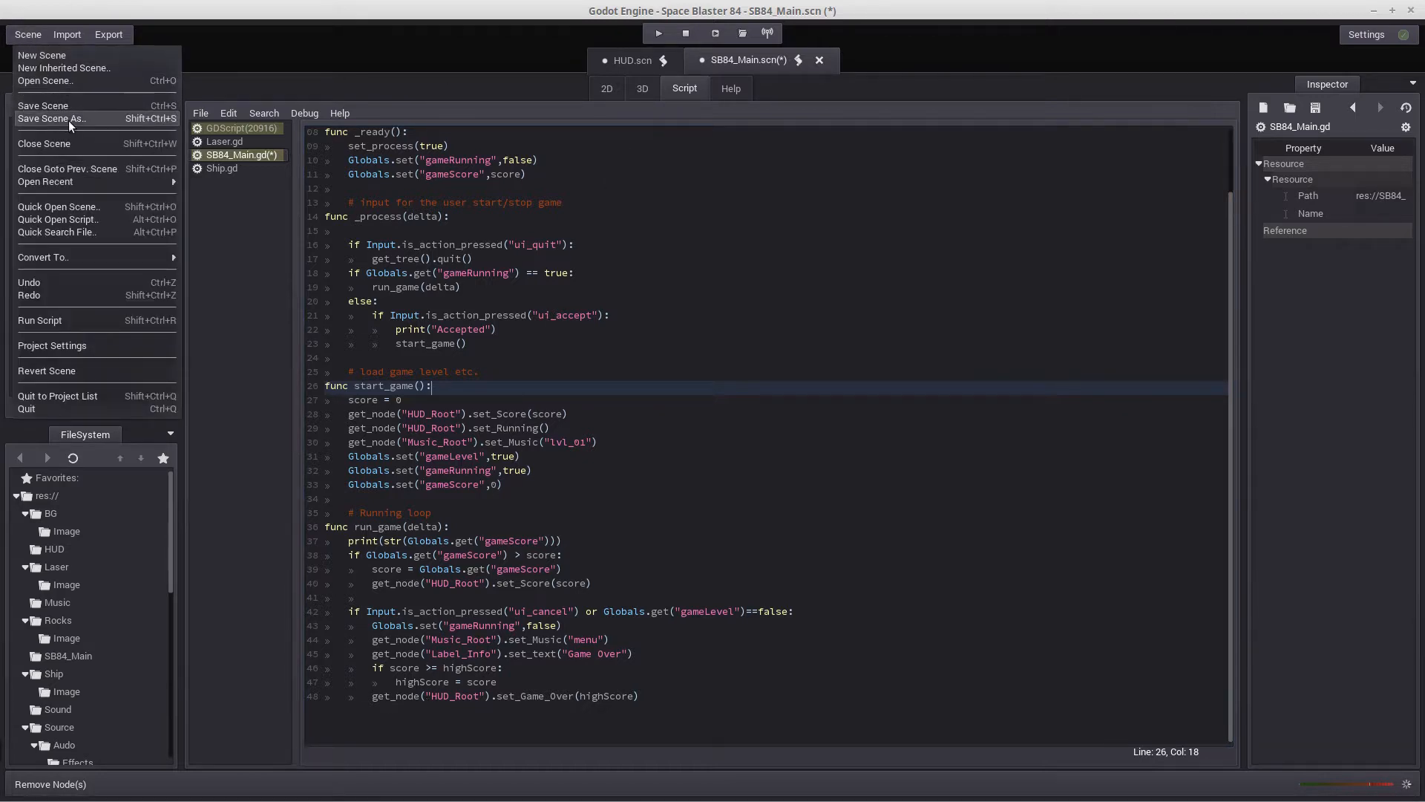
click(45, 106)
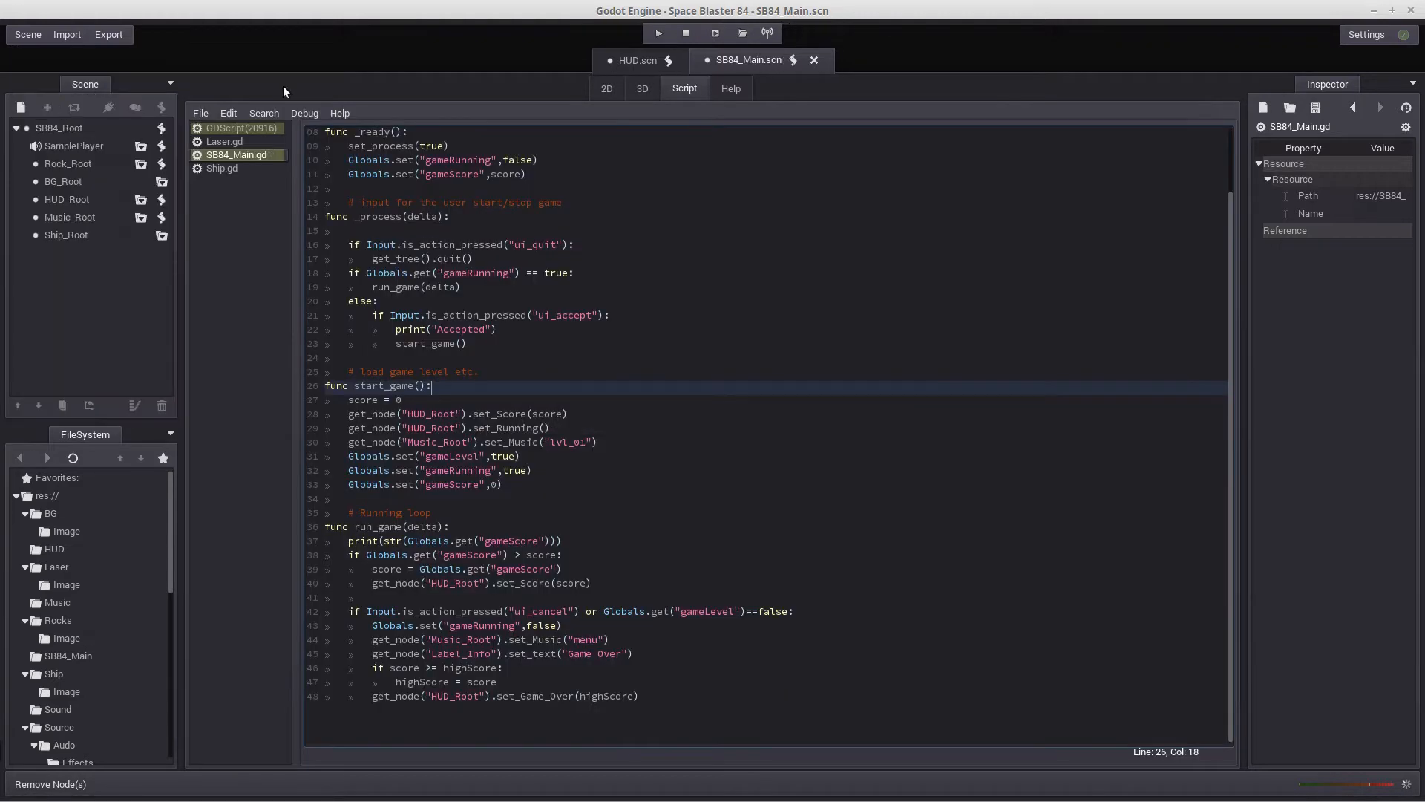
Run the project and play a round to test the game without the Label_Info node
click(658, 34)
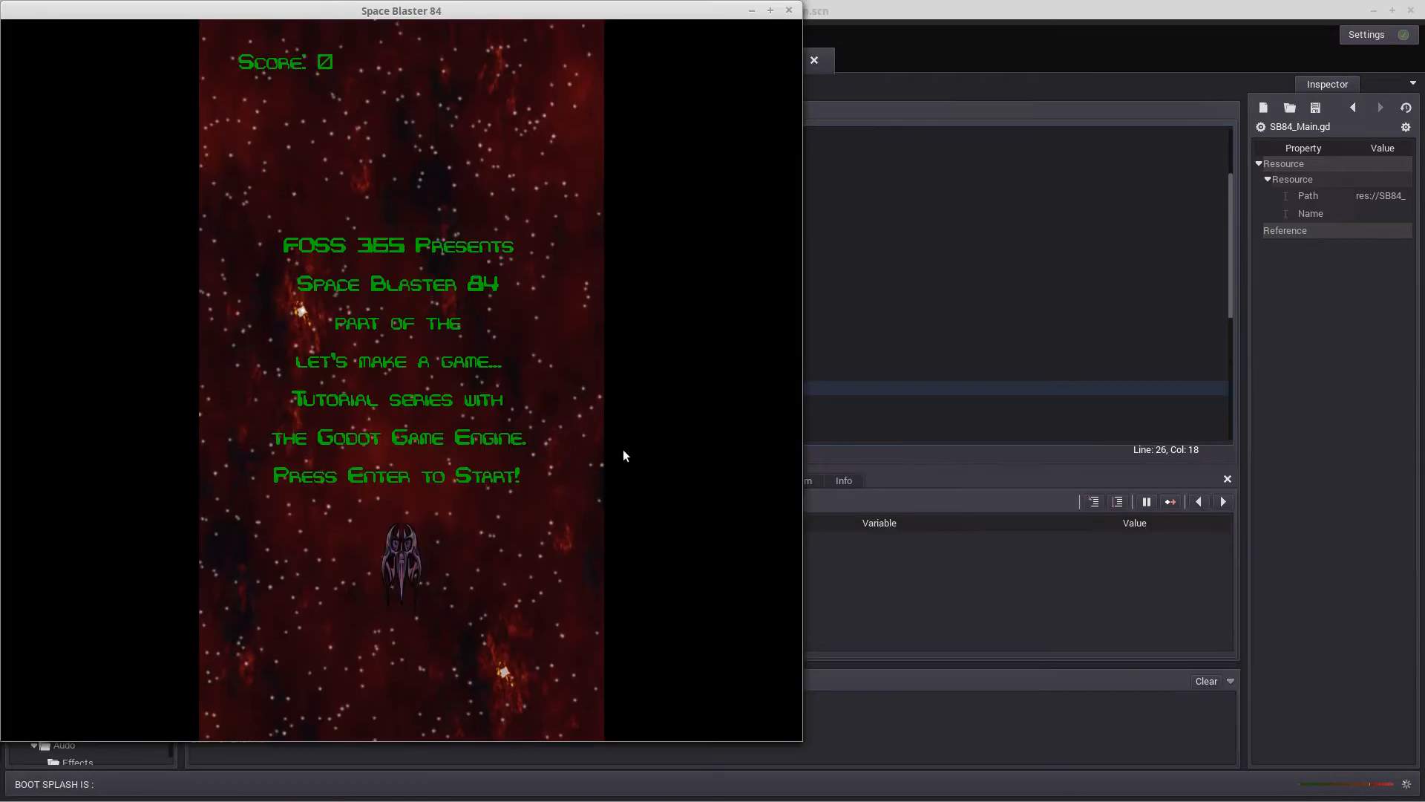
key(Return)
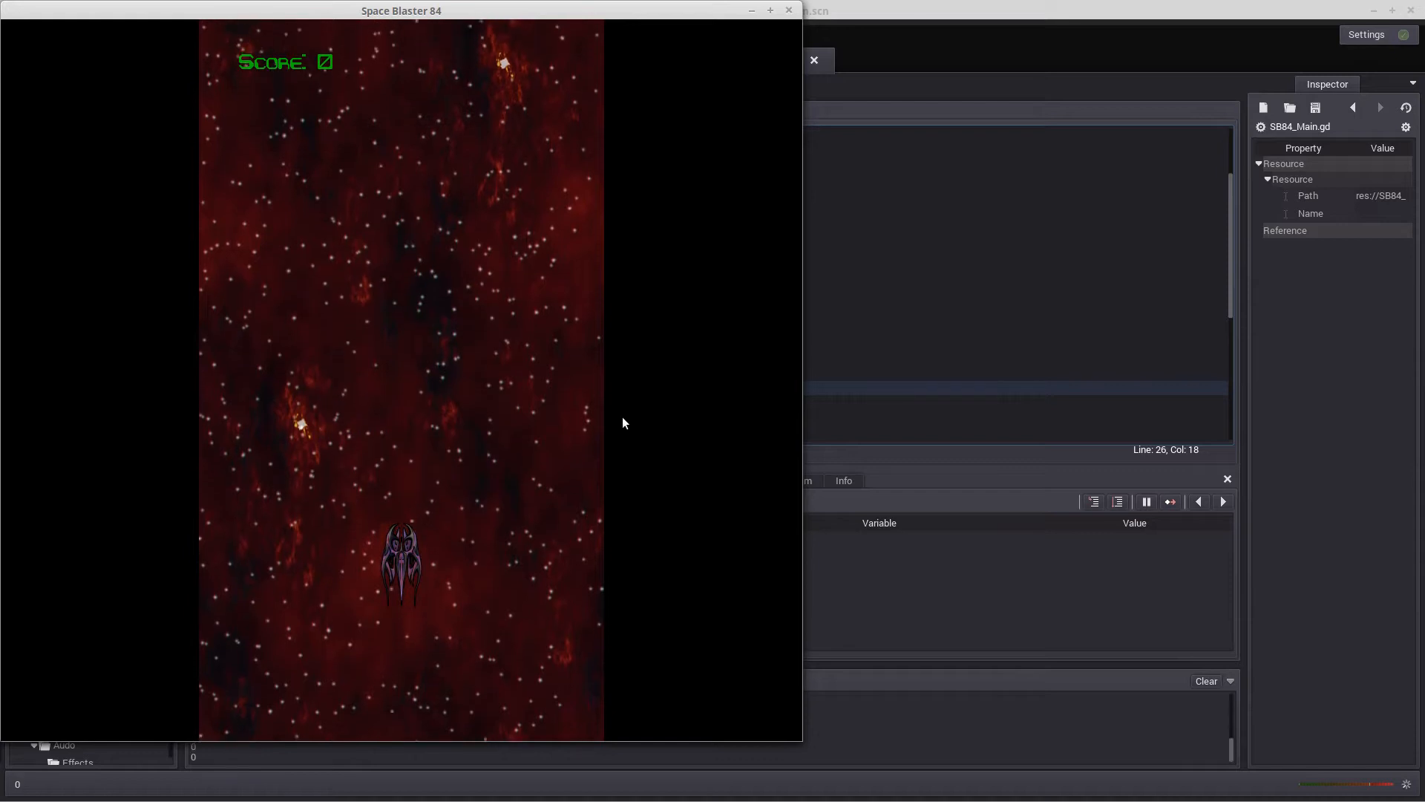
key(Left)
key(space)
key(Right)
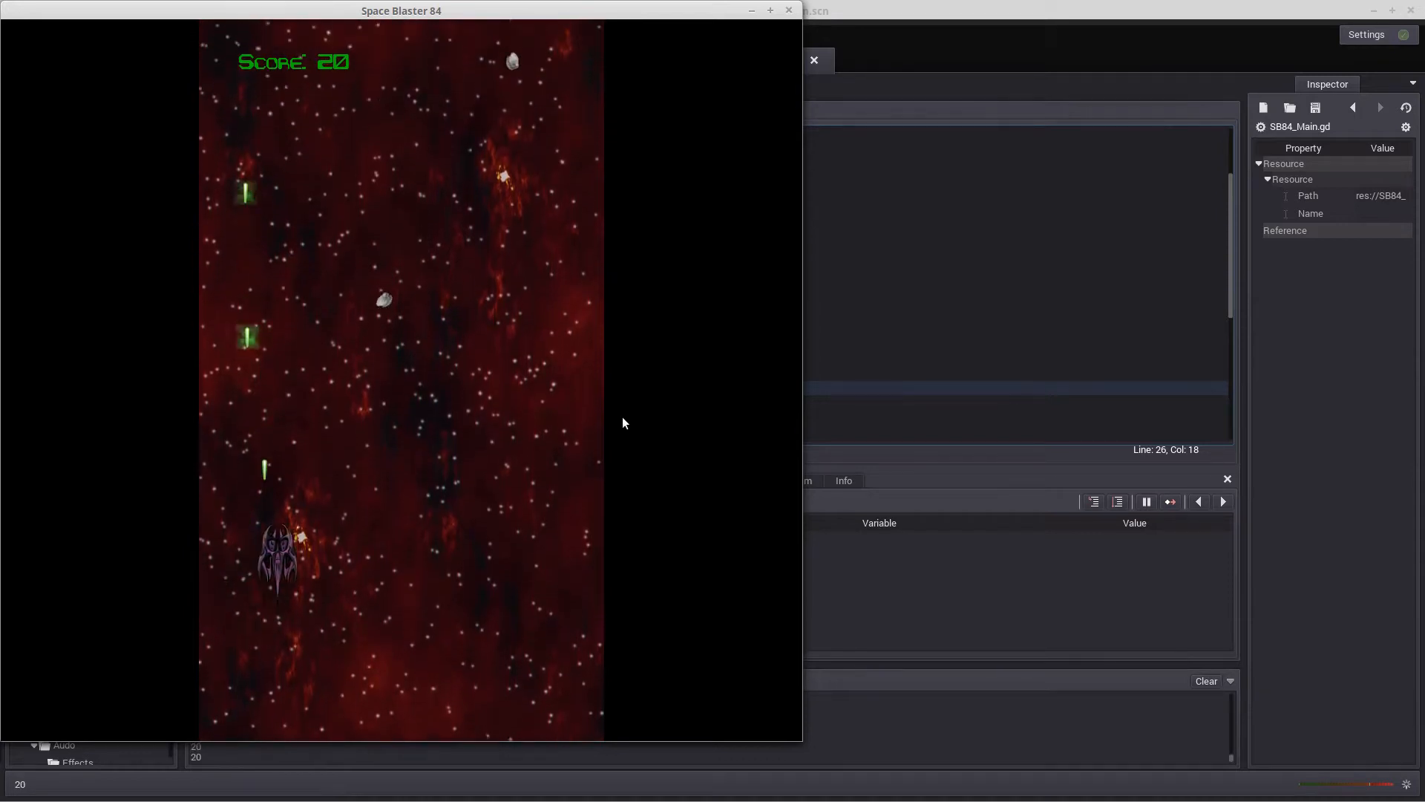
key(Right)
key(space)
key(Up)
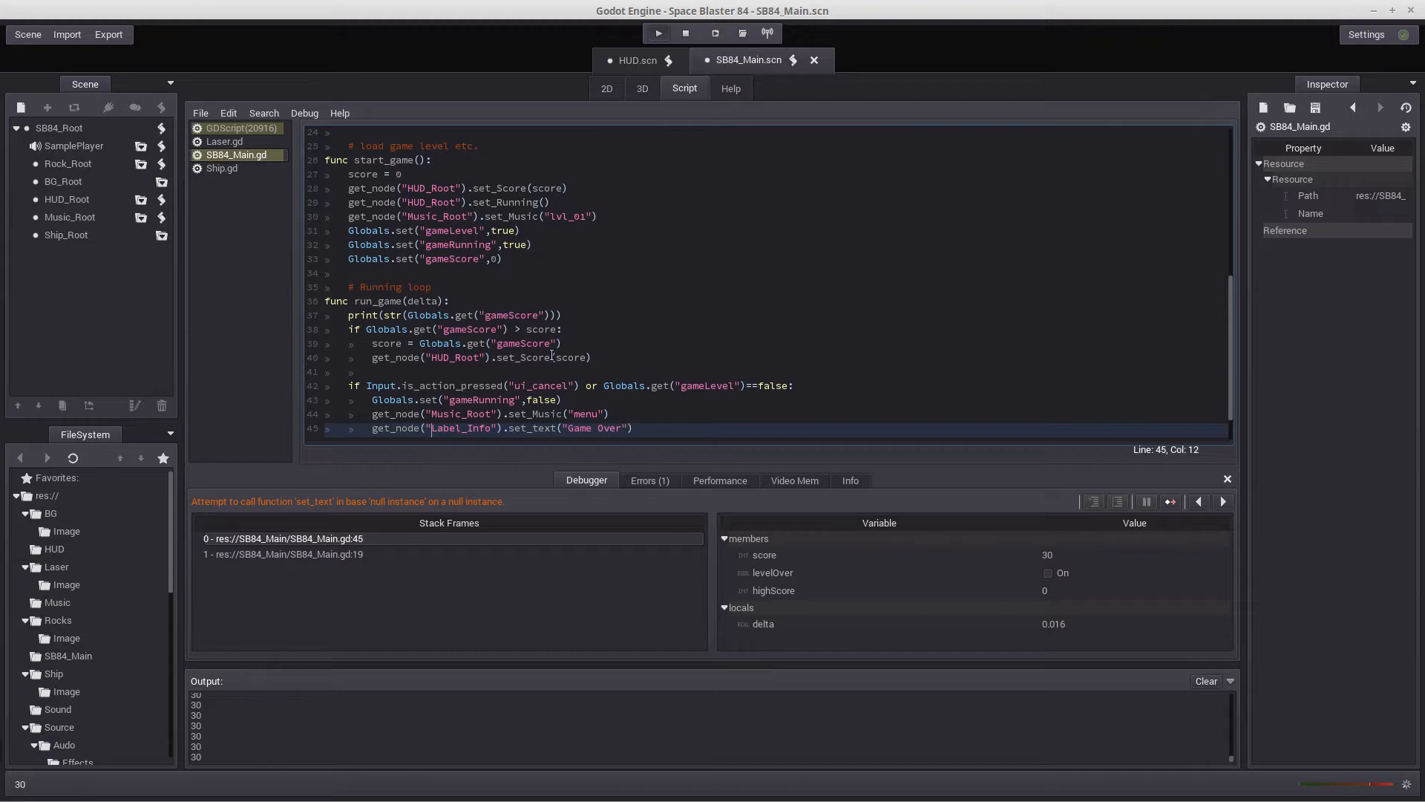
Remove the line that sets the Label_Info text to "Game Over" from the run_game function and stop the debug session
scroll(552, 356, down, 1)
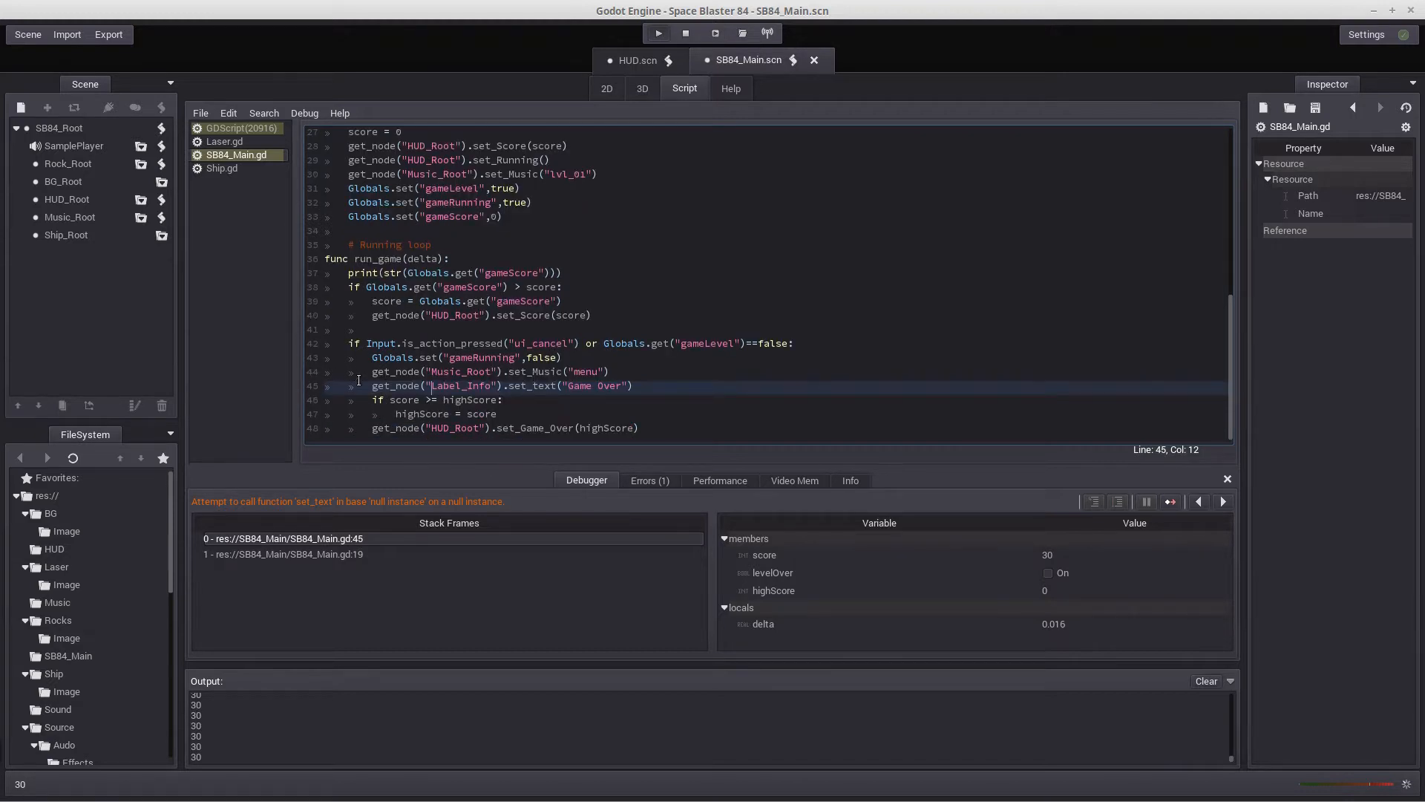
drag(371, 385, 639, 387)
key(BackSpace)
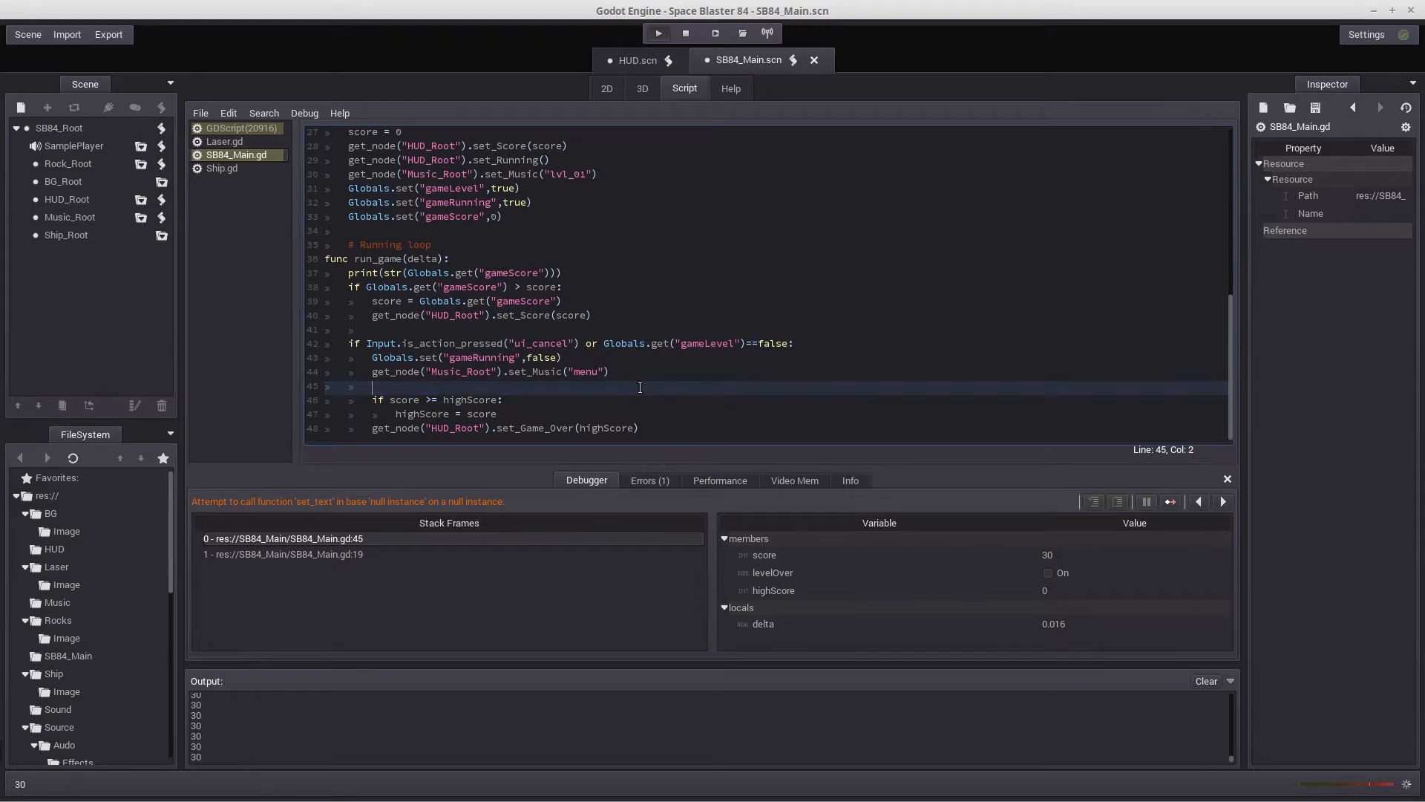
click(686, 34)
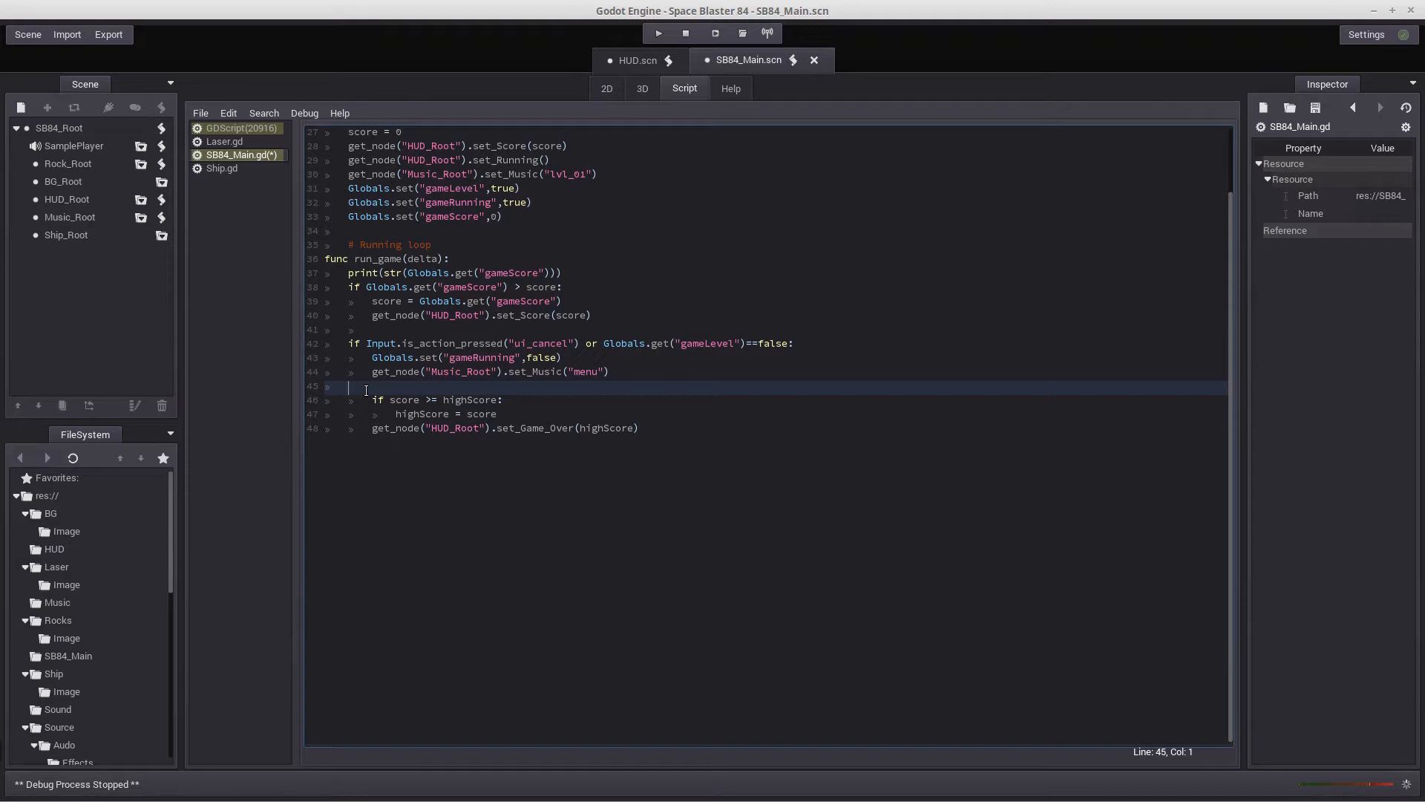
key(BackSpace)
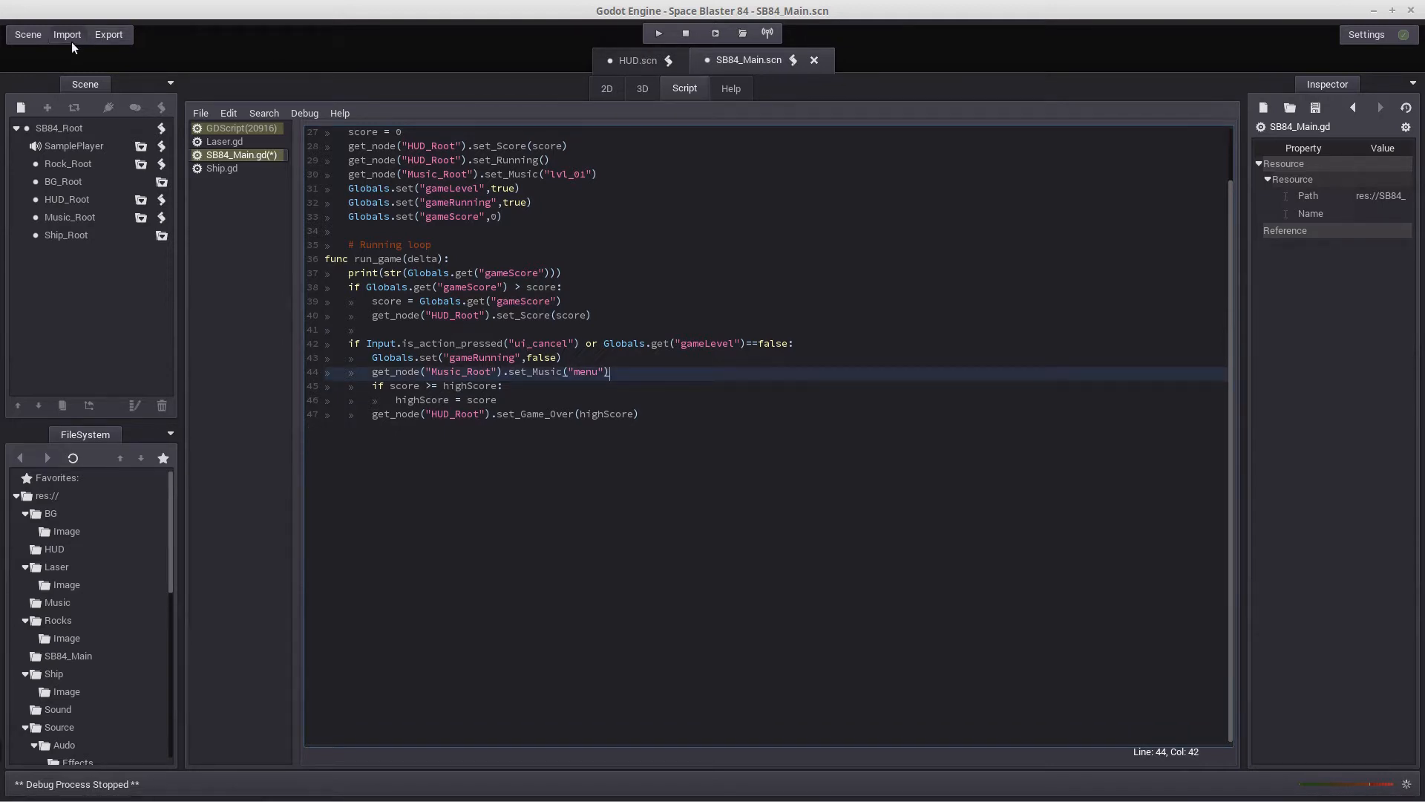
Save the scene, then run the project and play a round until game over to check the end screen
click(36, 35)
click(47, 105)
click(659, 34)
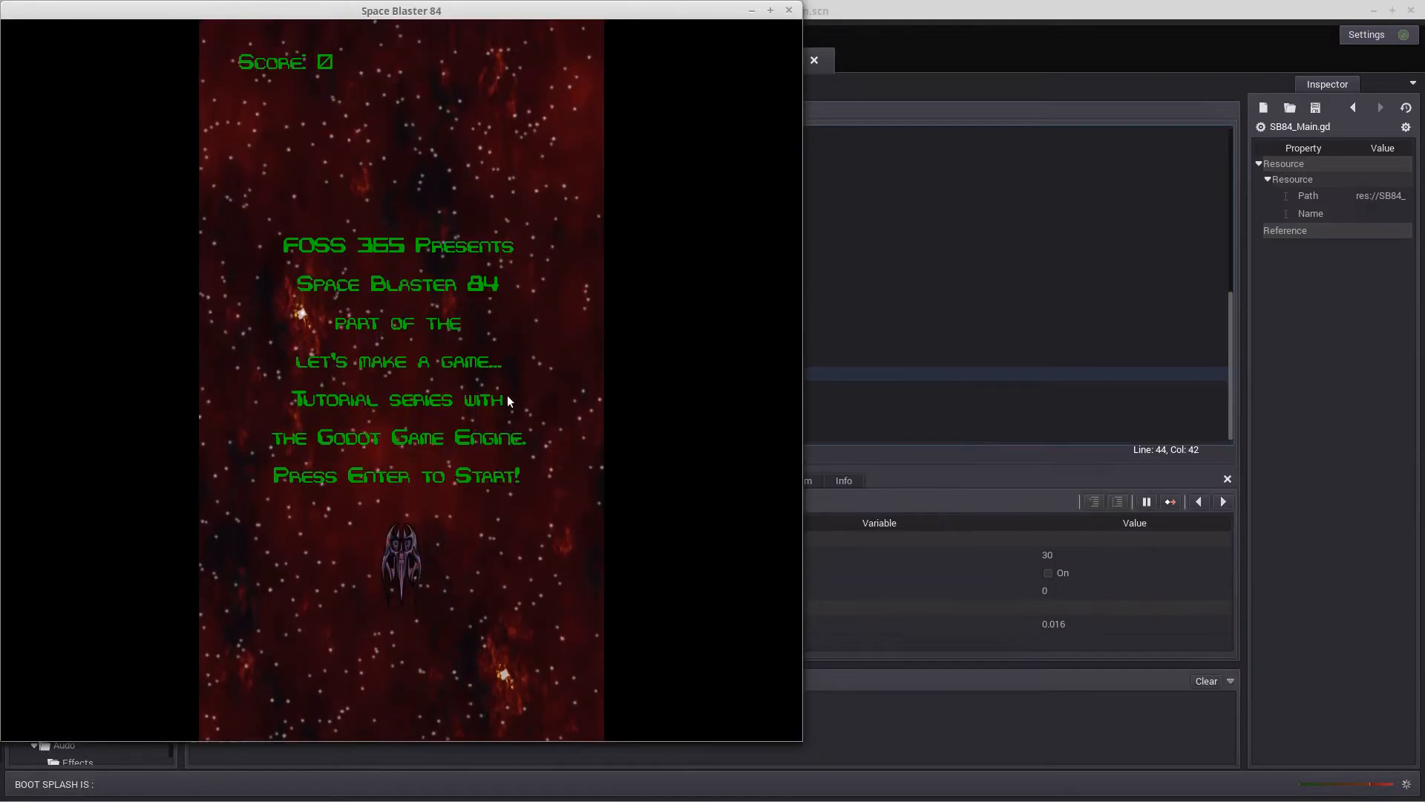
key(Left)
key(space)
key(space)
key(space)
key(space)
key(space)
key(space)
key(space)
key(space)
key(space)
key(space)
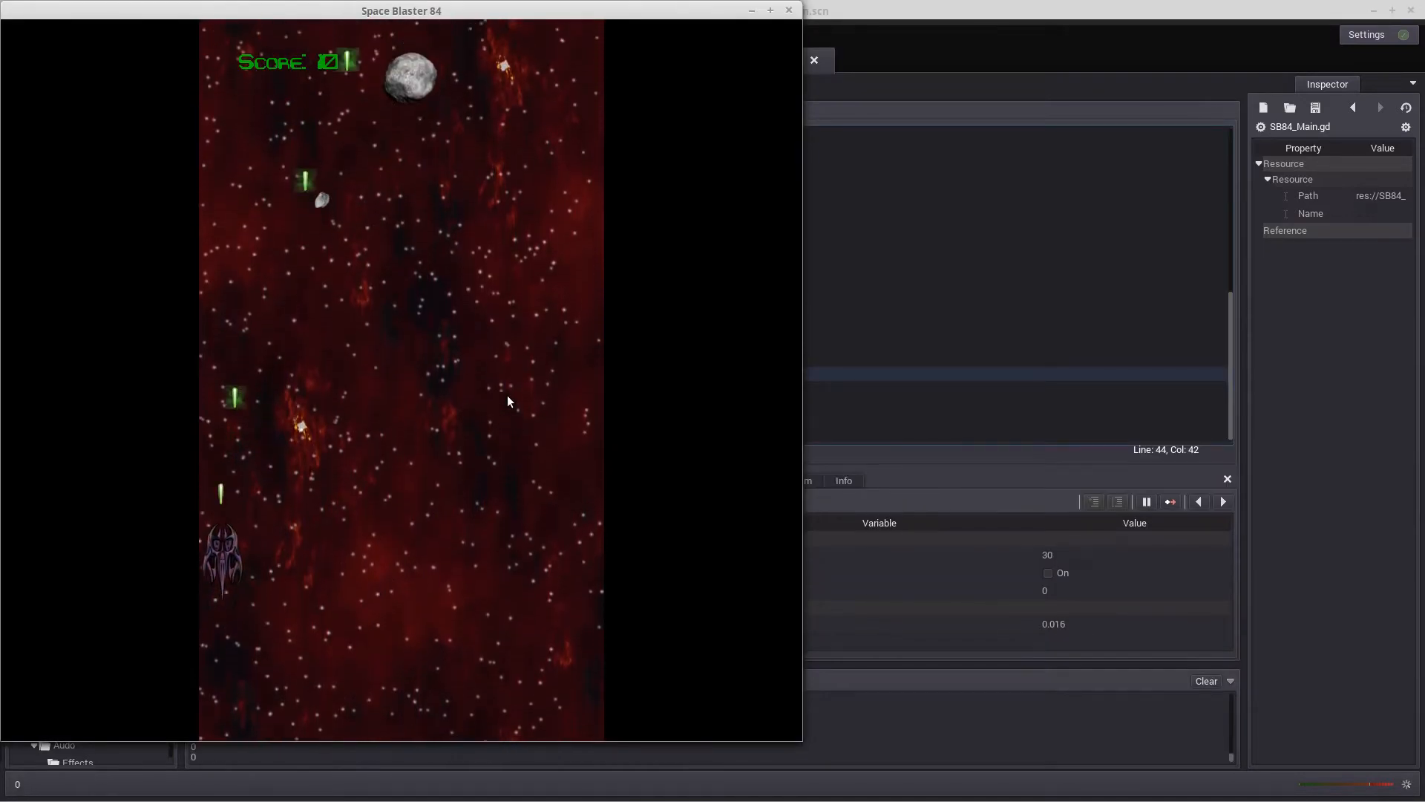
key(Right)
key(Right)
key(space)
key(space)
key(space)
key(space)
key(space)
key(space)
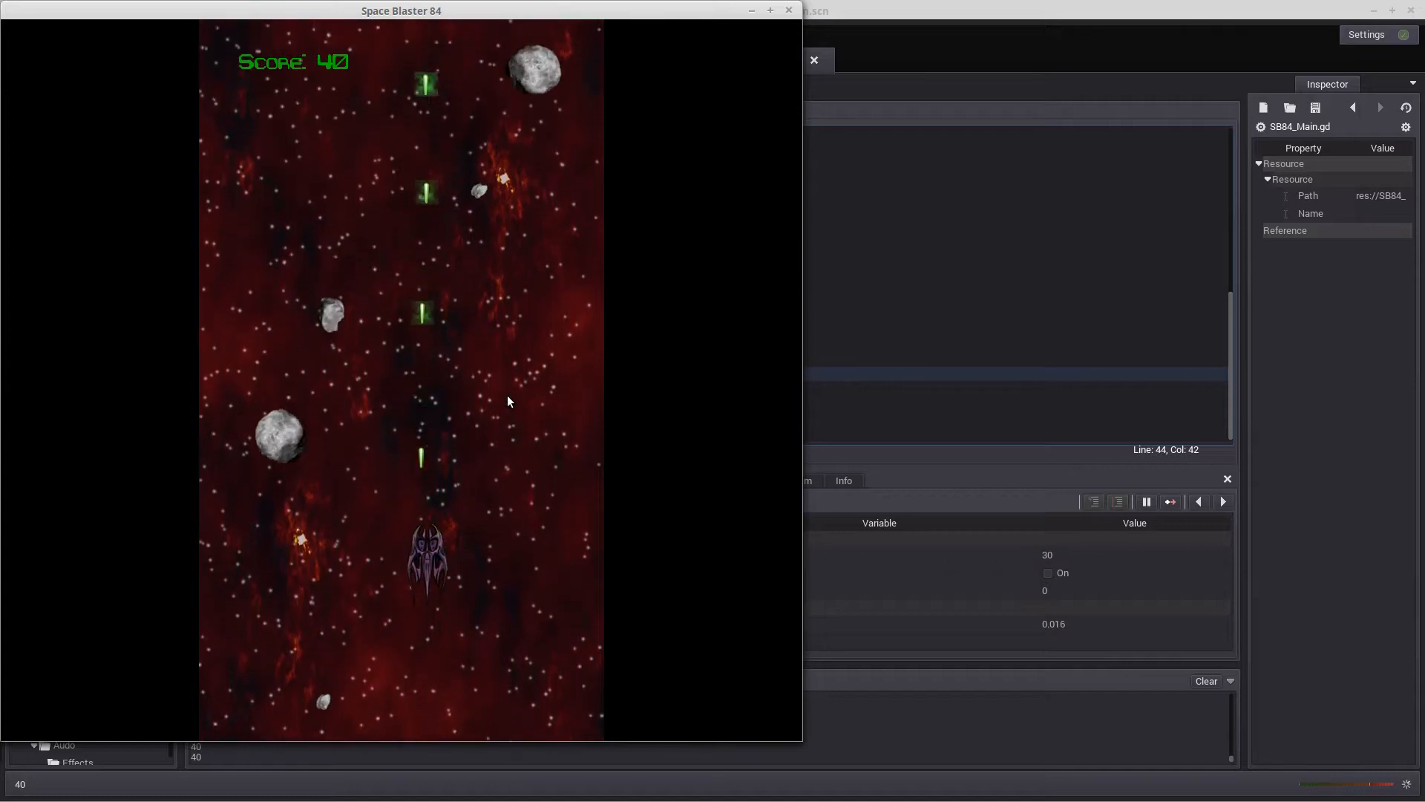
key(Right)
key(Right)
key(space)
key(space)
key(space)
key(Up)
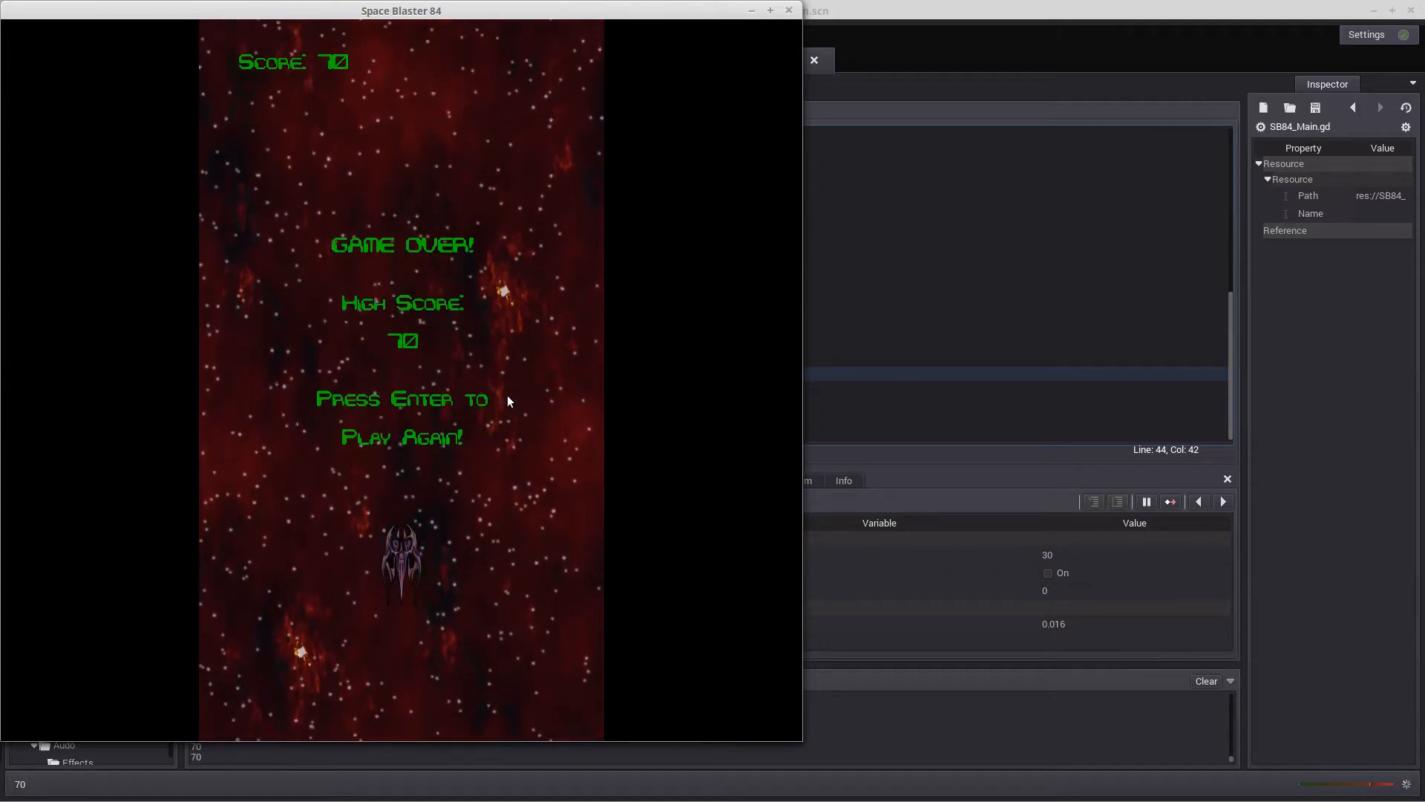
Restart the game, play another round until game over to check the score and high score display, and close the game window
key(Return)
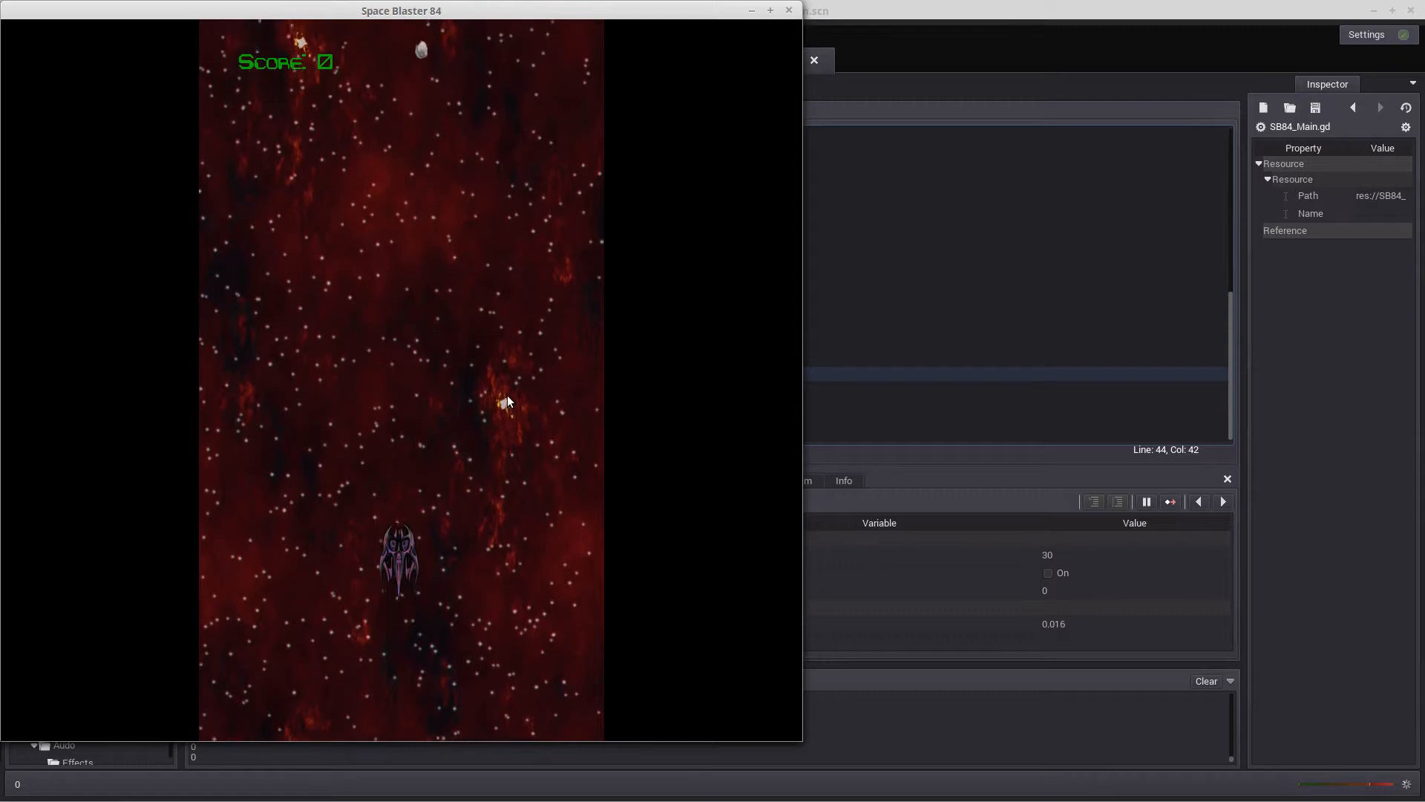
key(Left)
key(space)
key(space)
key(Up)
key(space)
key(space)
key(space)
key(Right)
key(space)
key(space)
key(Down)
key(space)
key(space)
key(space)
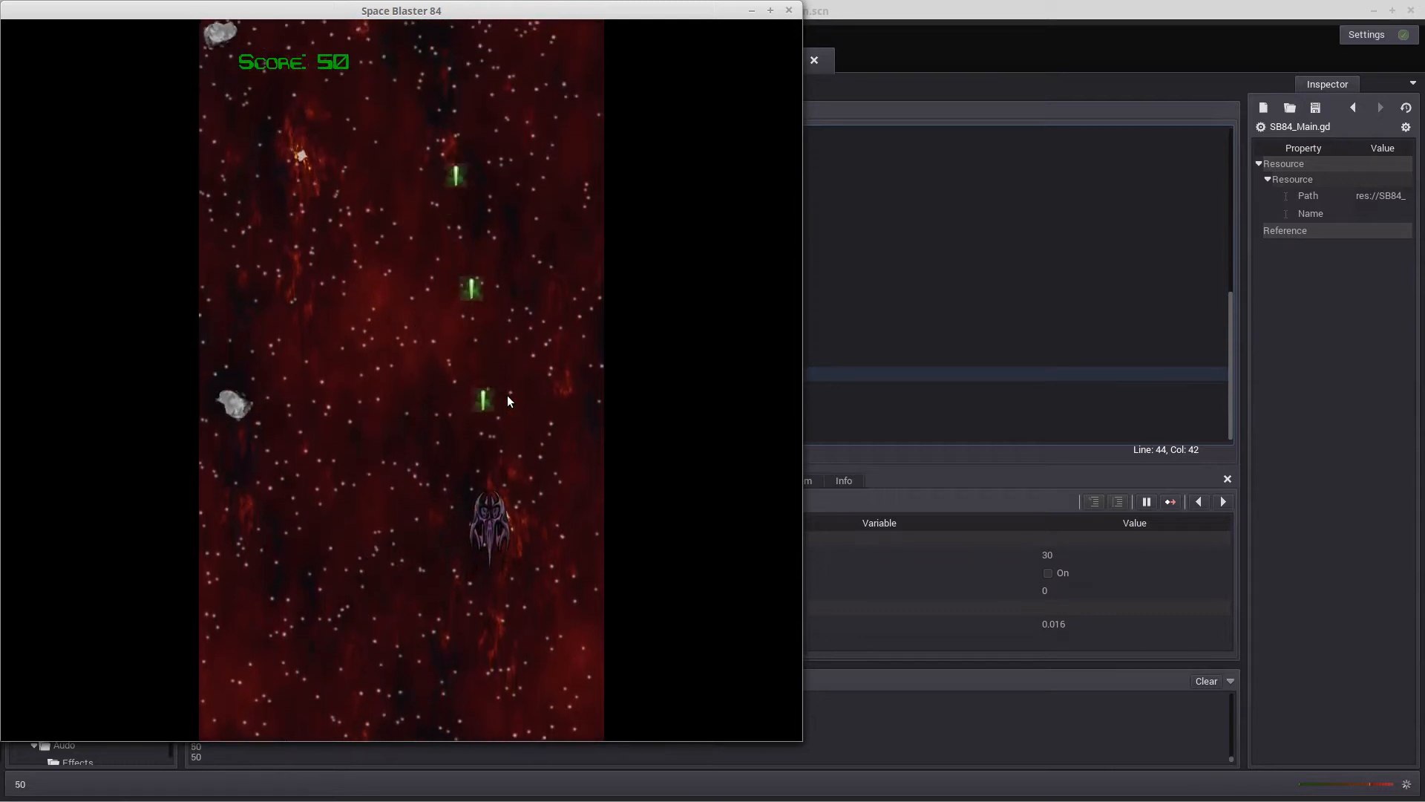
key(Left)
key(space)
key(space)
key(space)
key(space)
key(space)
key(space)
key(space)
key(space)
key(space)
key(space)
key(space)
key(space)
key(space)
key(space)
key(space)
key(space)
key(Down)
key(Right)
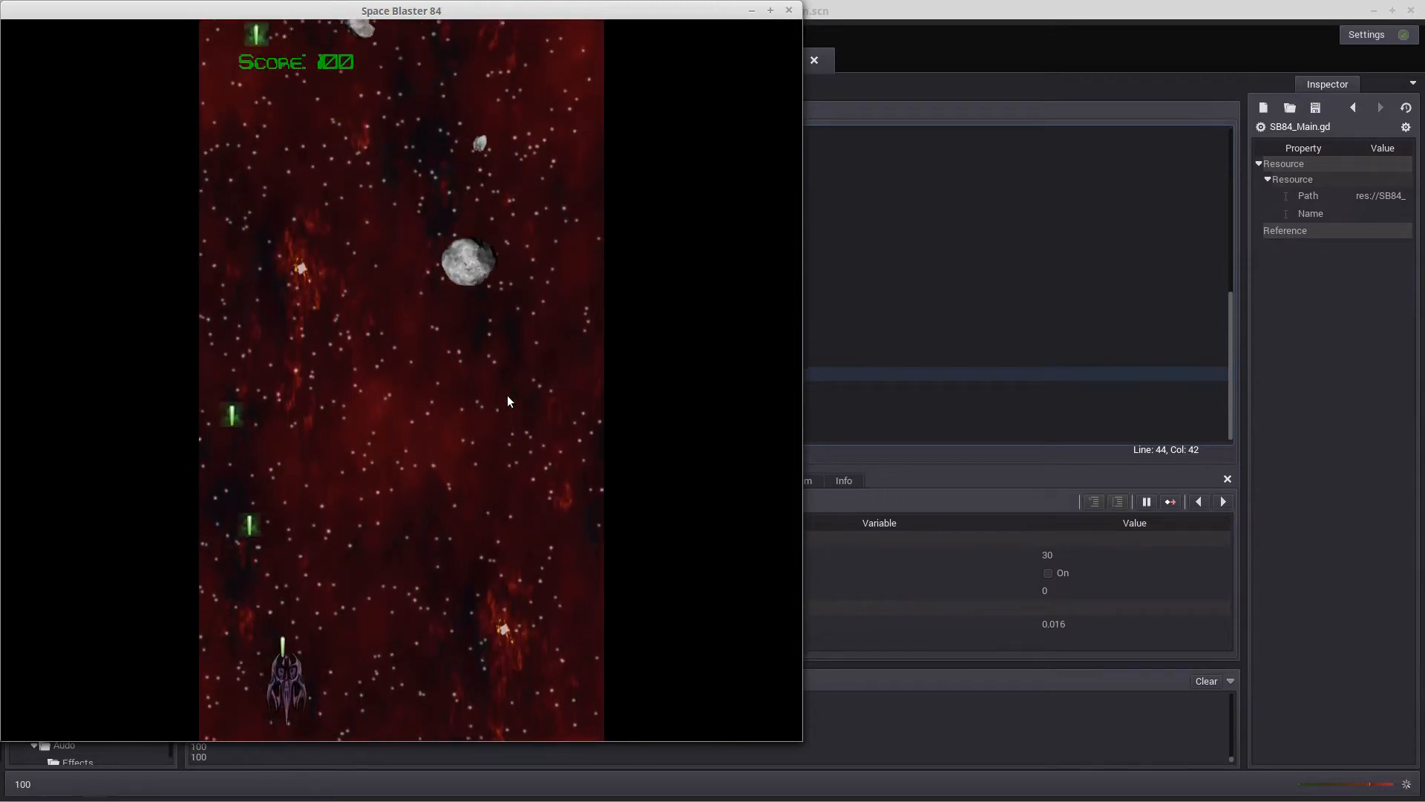
key(Up)
key(space)
key(space)
key(space)
key(space)
key(space)
key(space)
key(space)
key(space)
key(space)
key(Up)
key(Left)
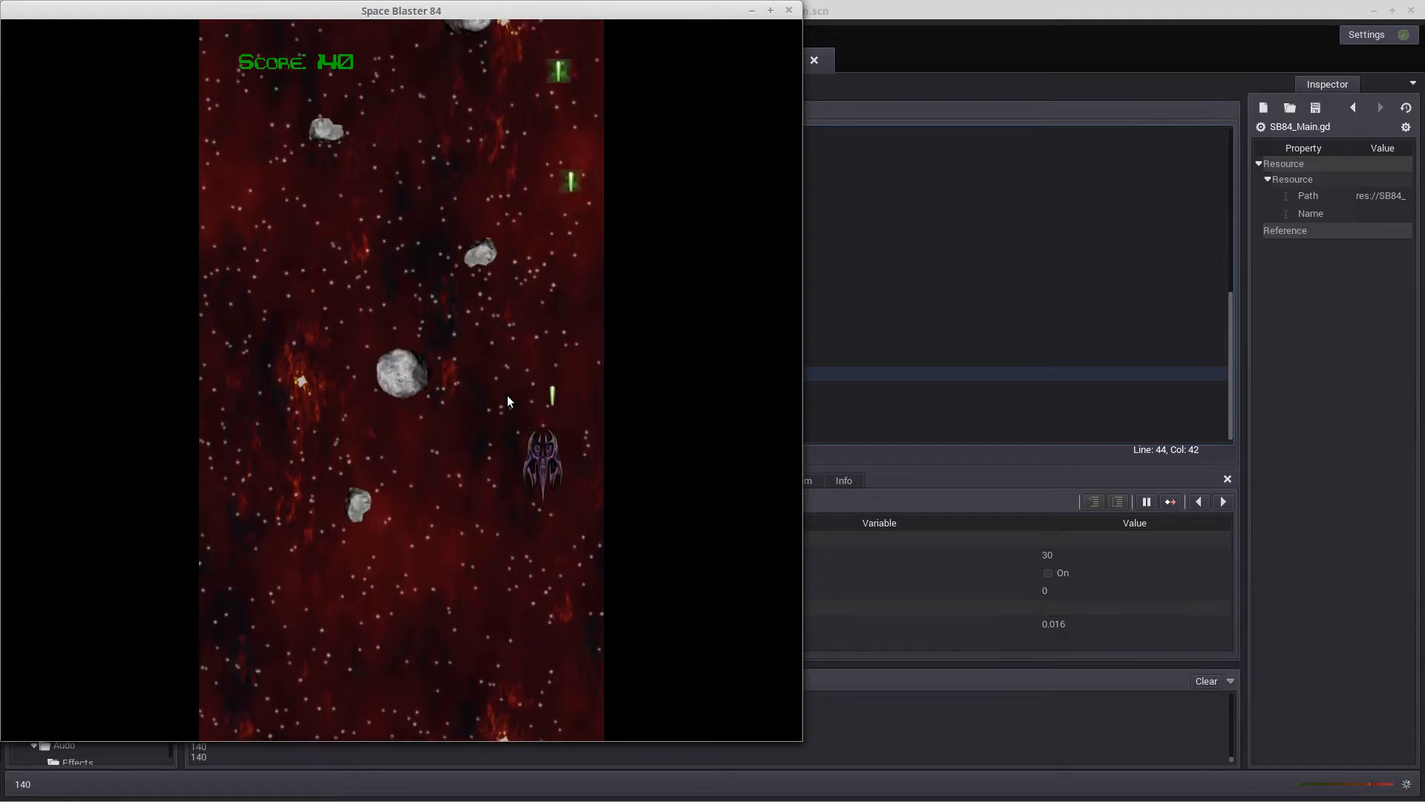
key(Right)
key(Up)
key(space)
key(space)
key(space)
key(space)
key(space)
key(Left)
key(Down)
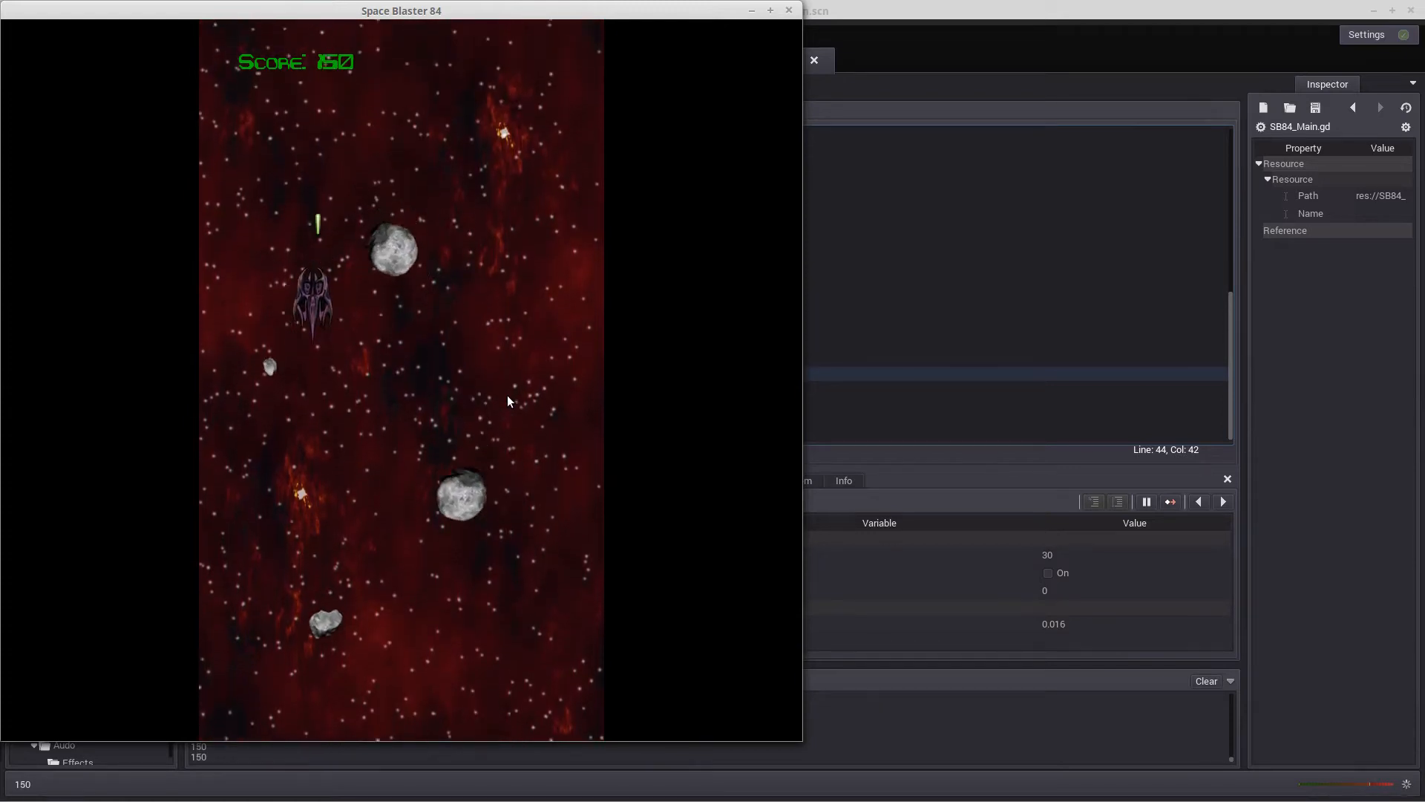
key(Down)
key(Left)
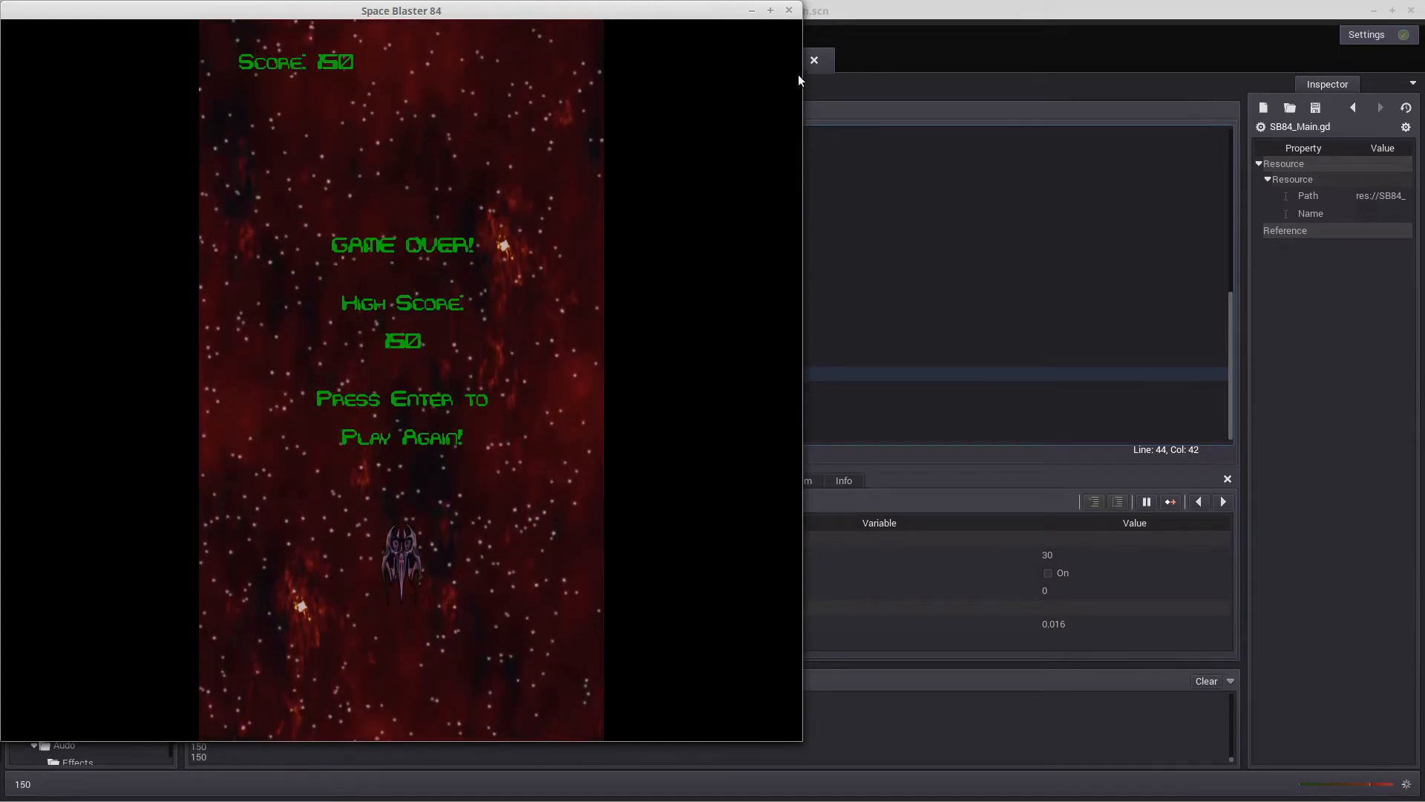
click(789, 11)
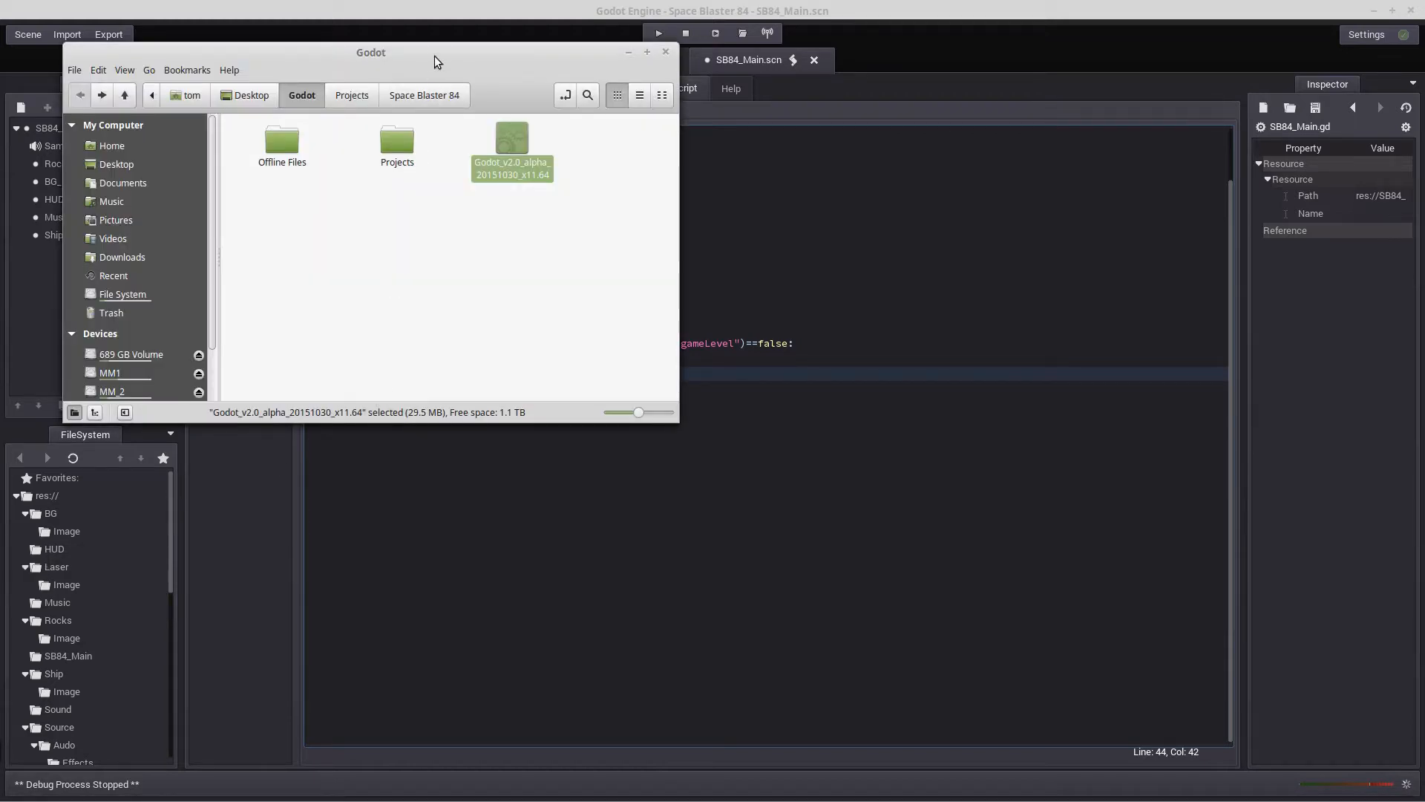
Switch to the file manager and create a folder named Particles in the Projects/Space Blaster 84 folder
drag(440, 59, 675, 232)
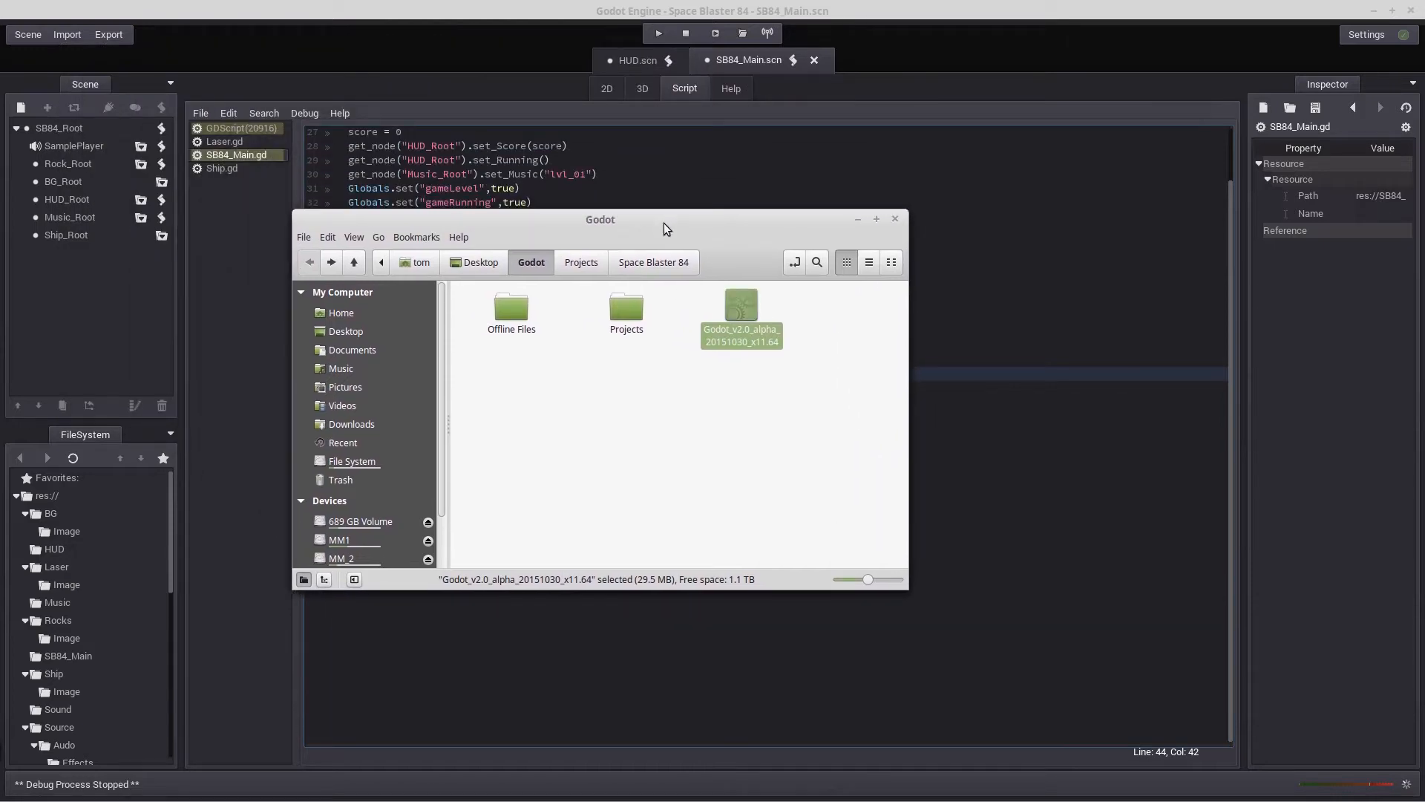
double_click(626, 308)
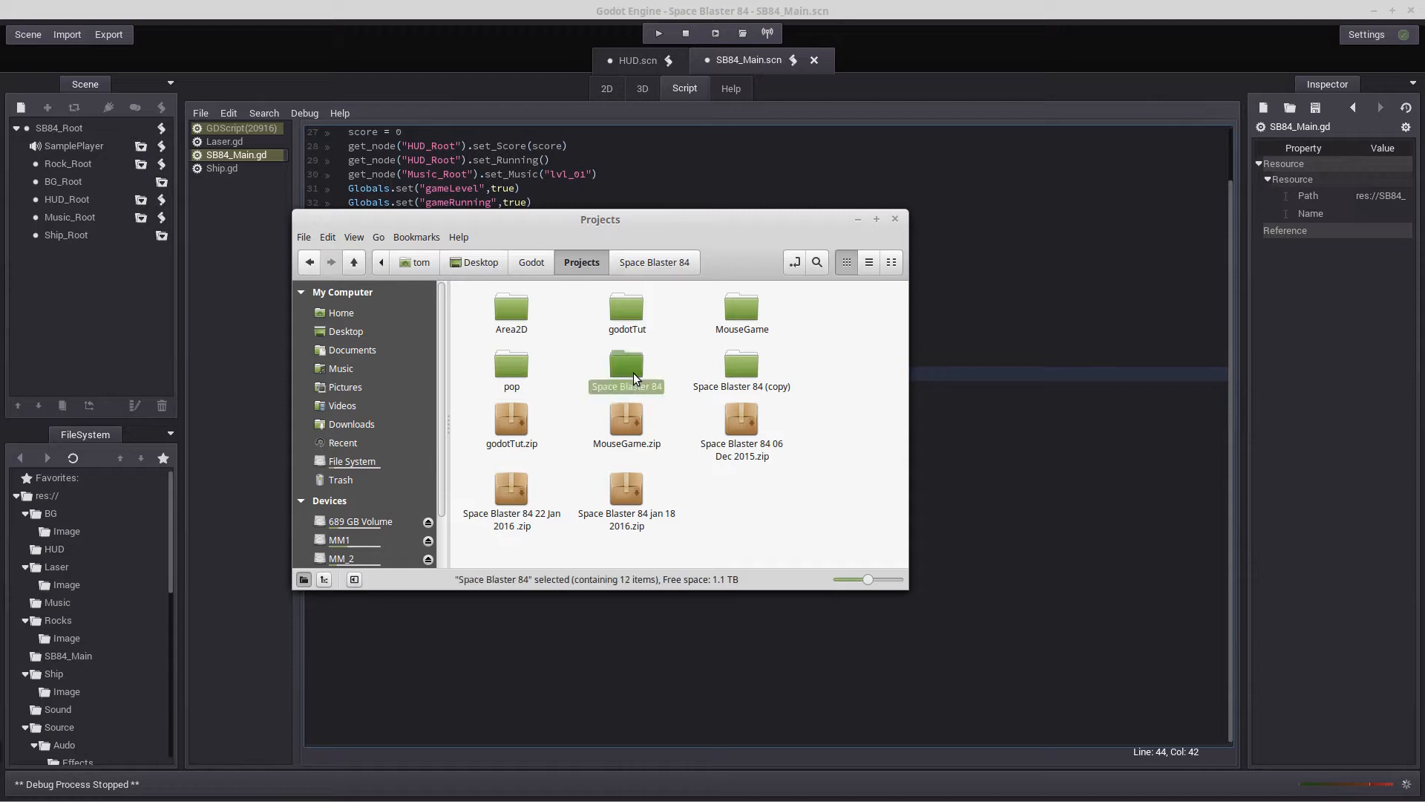
double_click(632, 372)
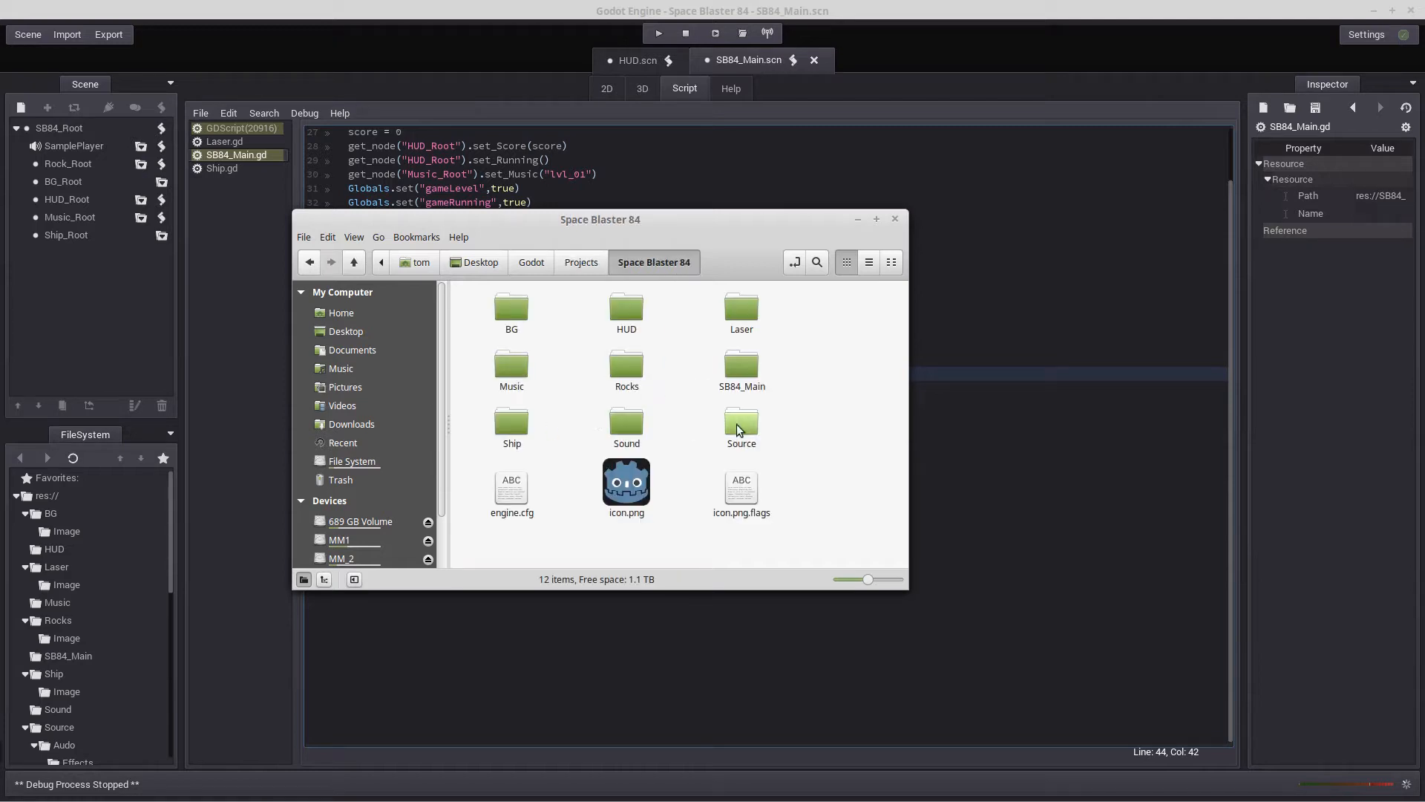
right_click(824, 343)
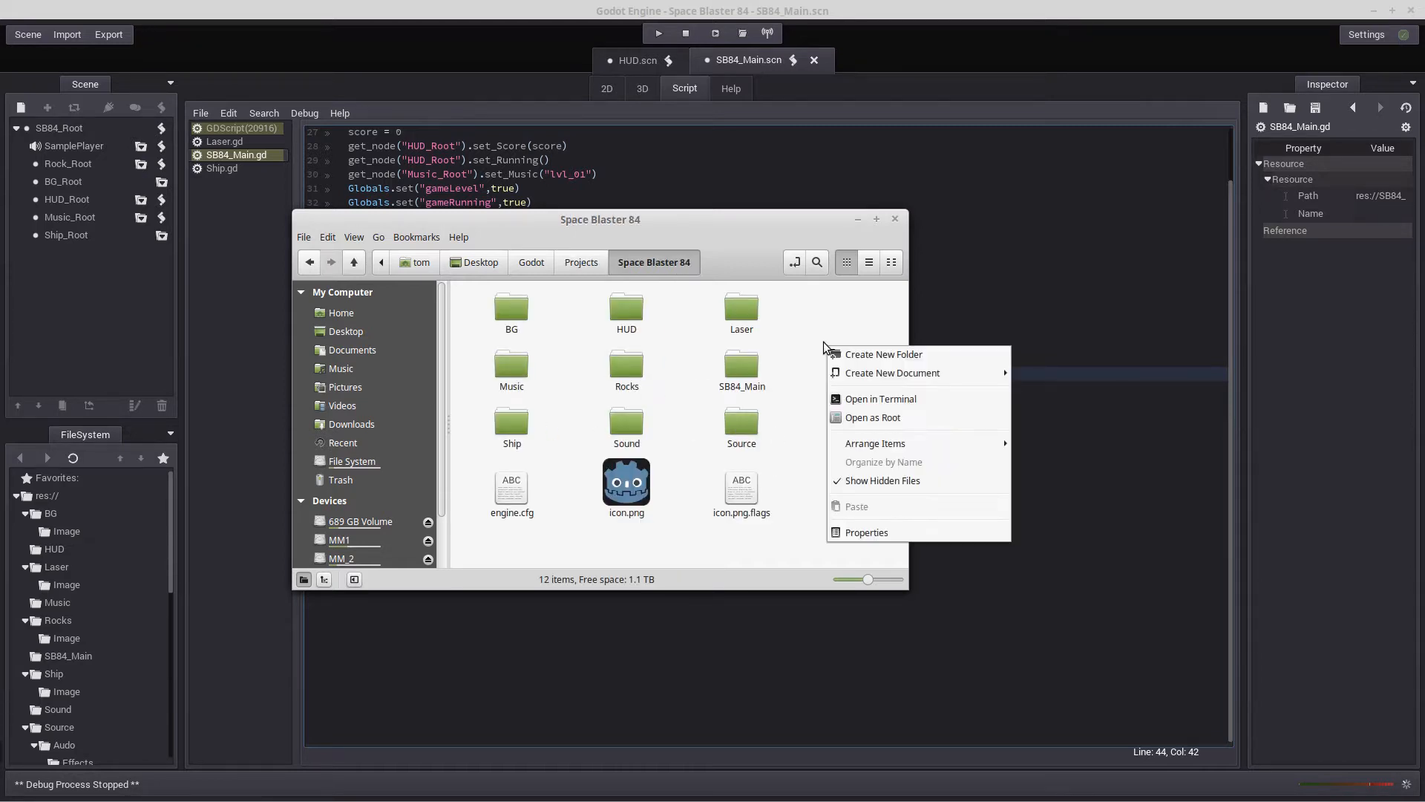
click(863, 356)
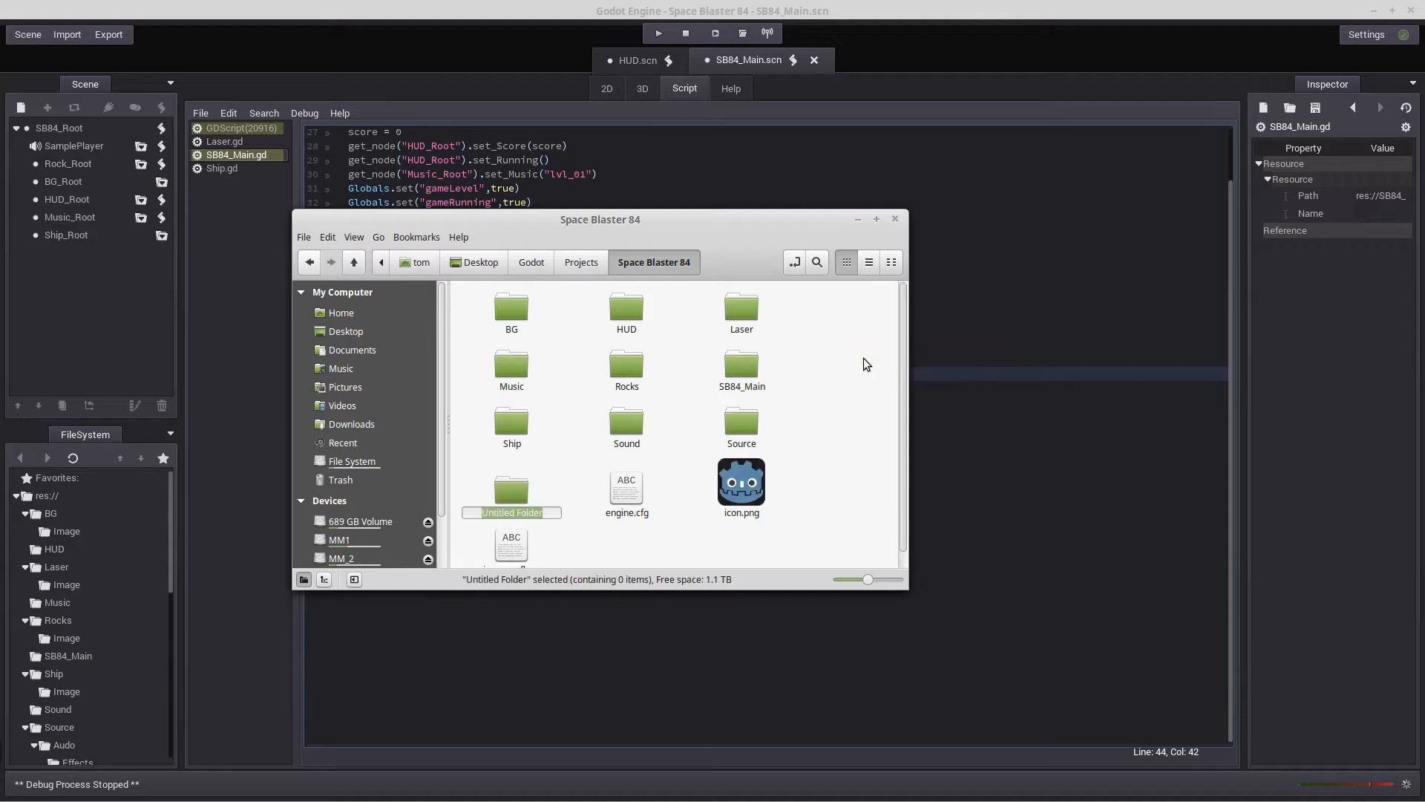
text(Particles)
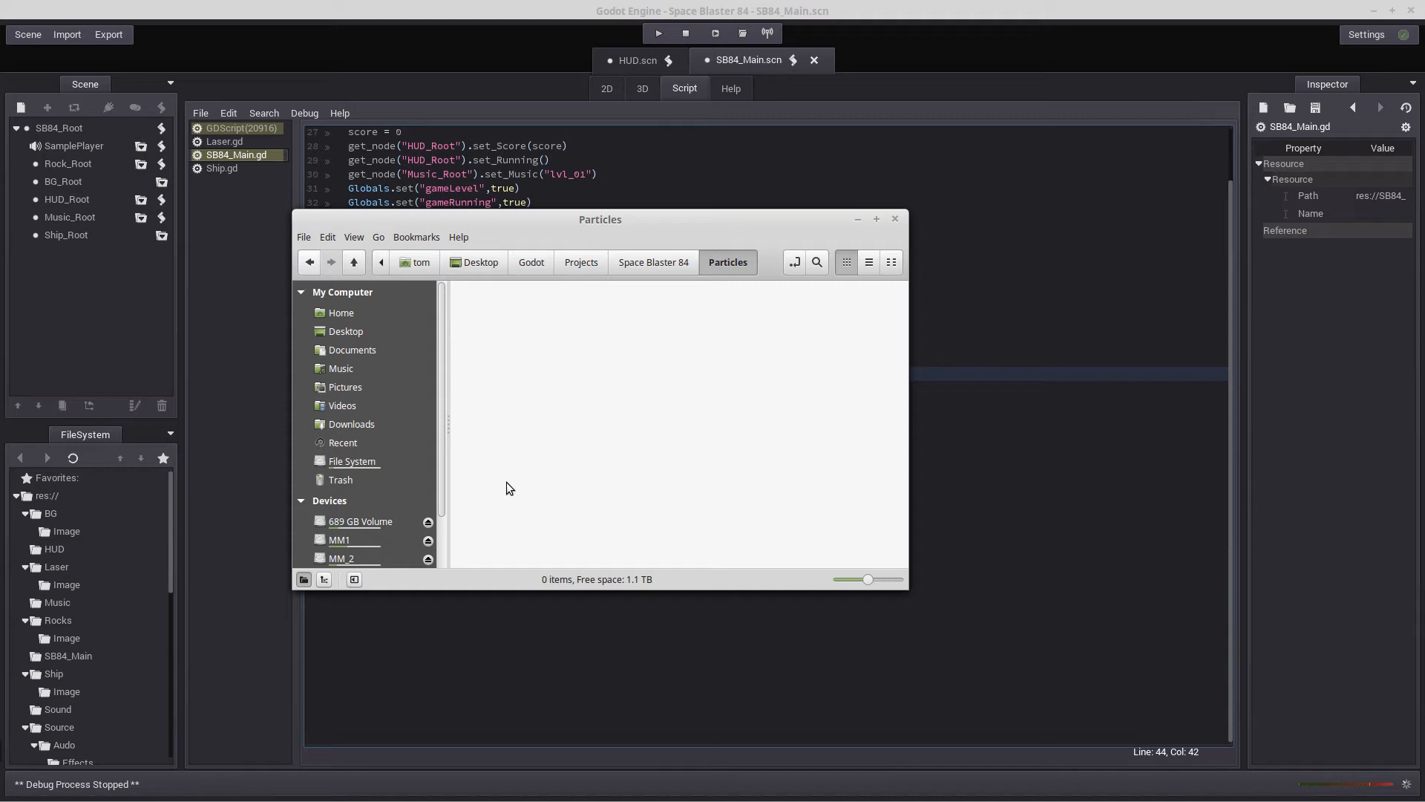
Create a folder named Image inside the new Particles folder
right_click(560, 403)
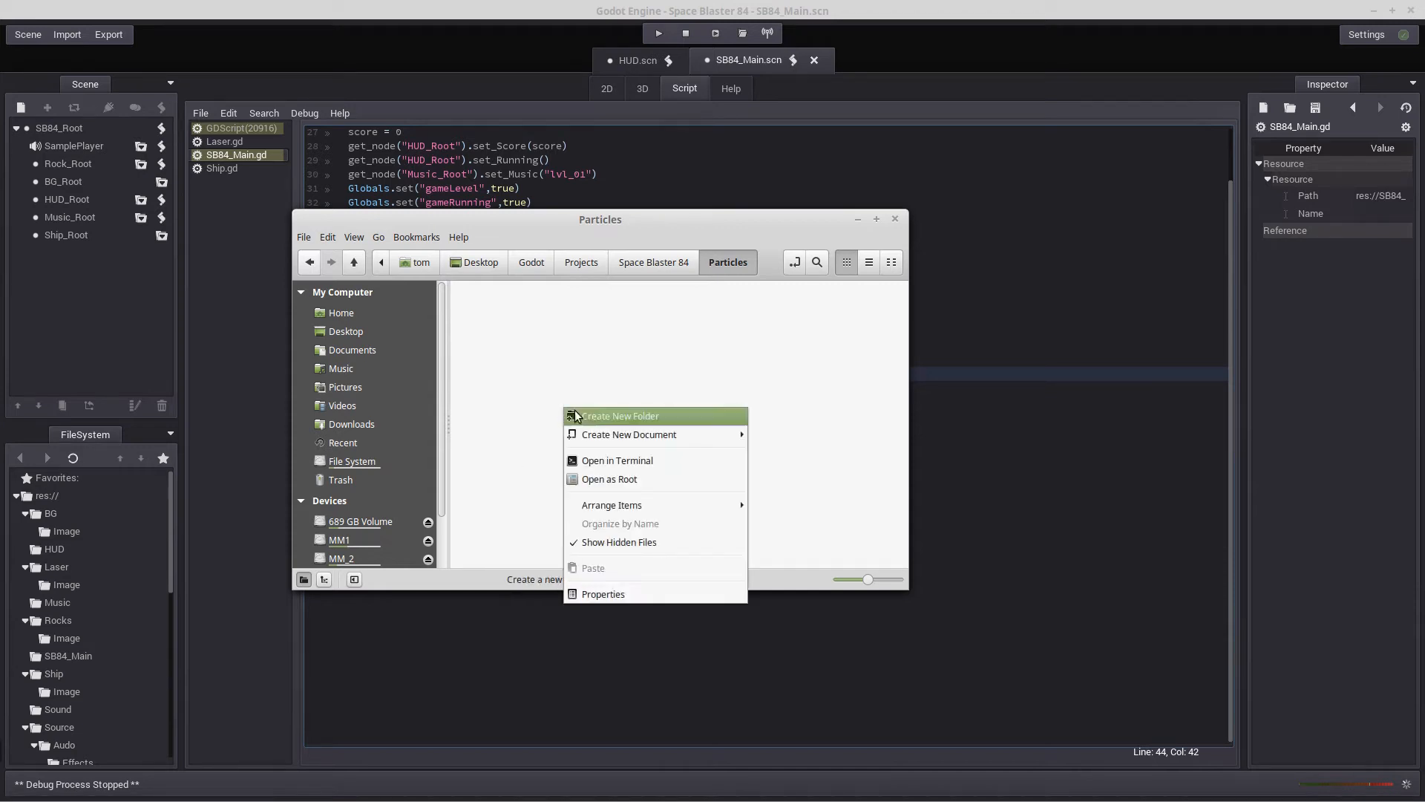
click(580, 410)
text(Image)
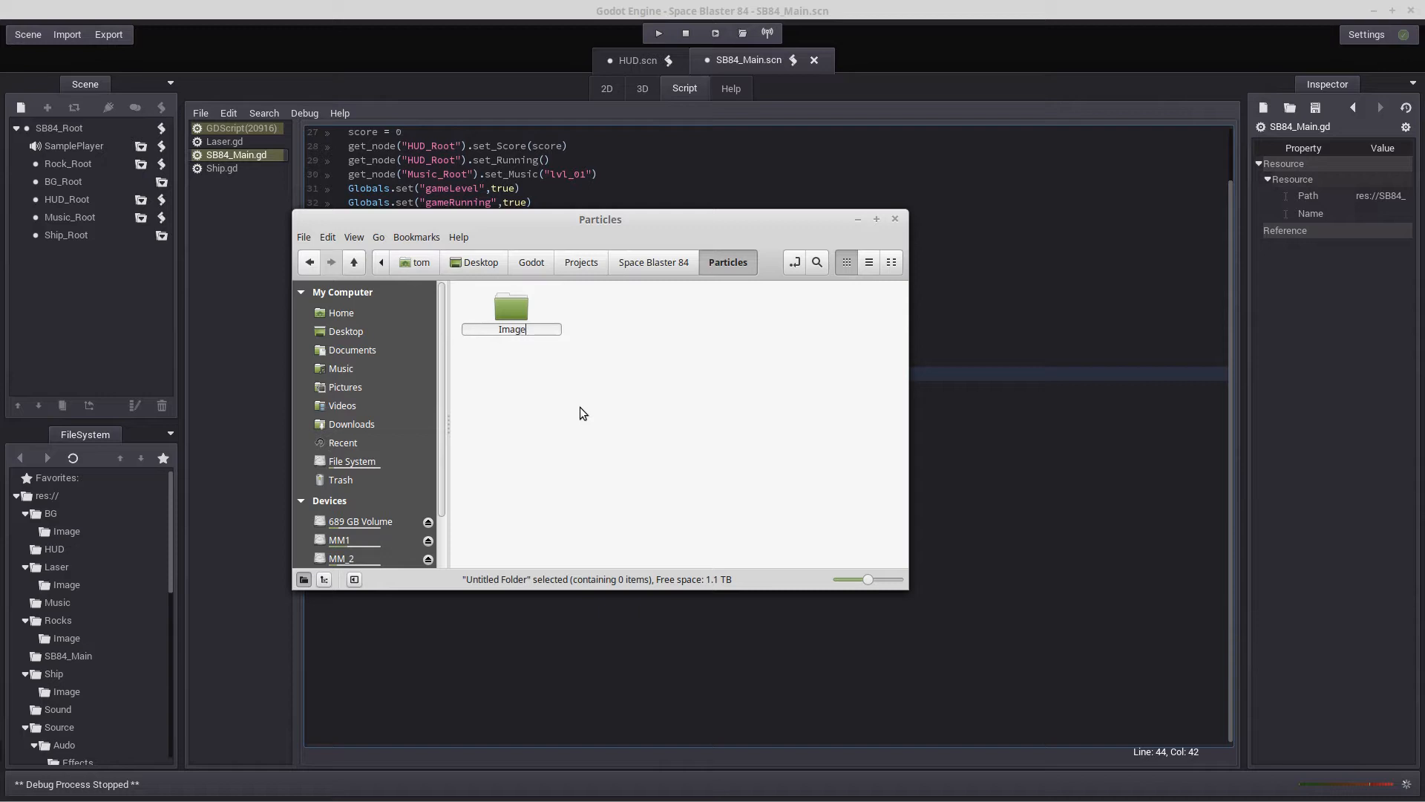
key(Return)
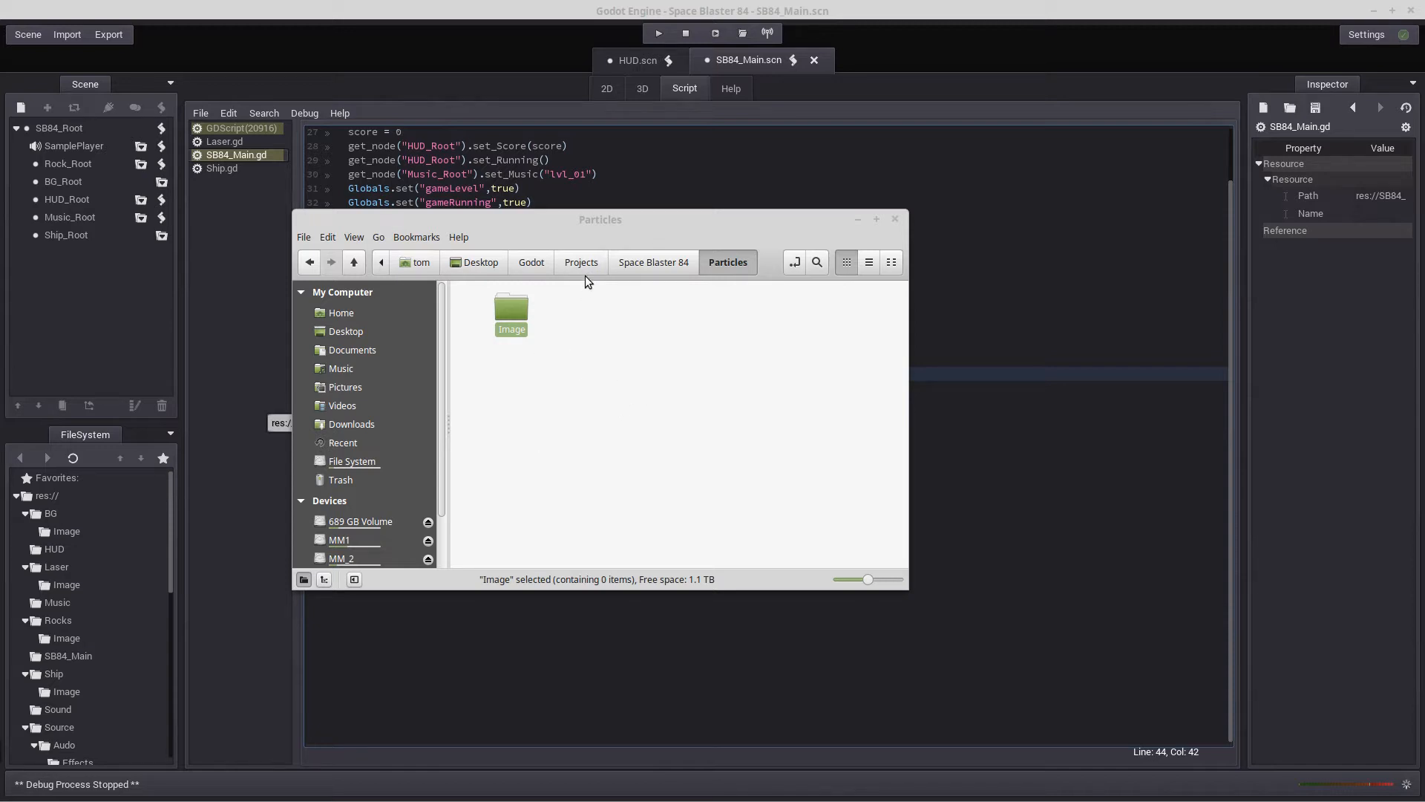
Copy fire_particle.png and smoke_particle.png from the Source/Particles folder of the Space Blaster 84 project
click(540, 266)
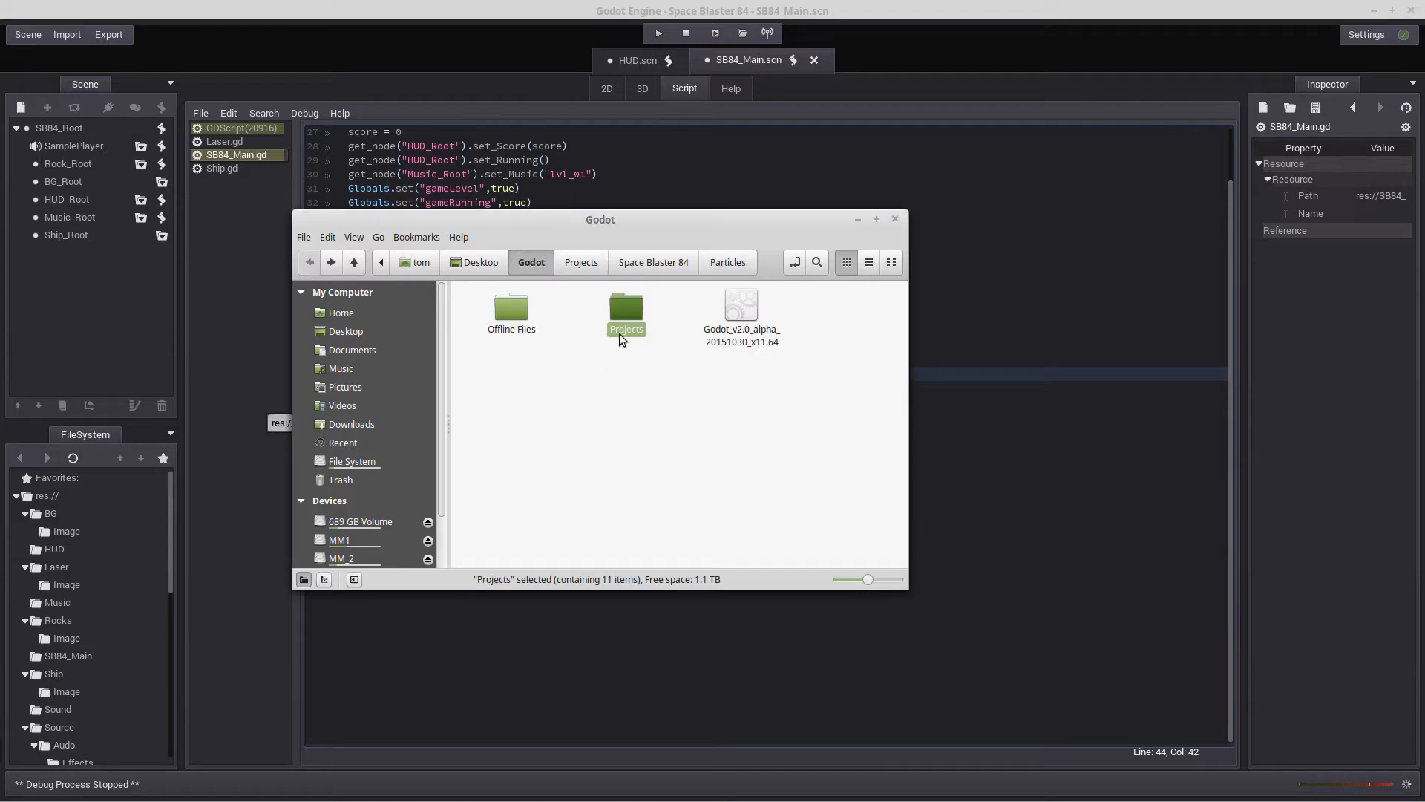
double_click(626, 309)
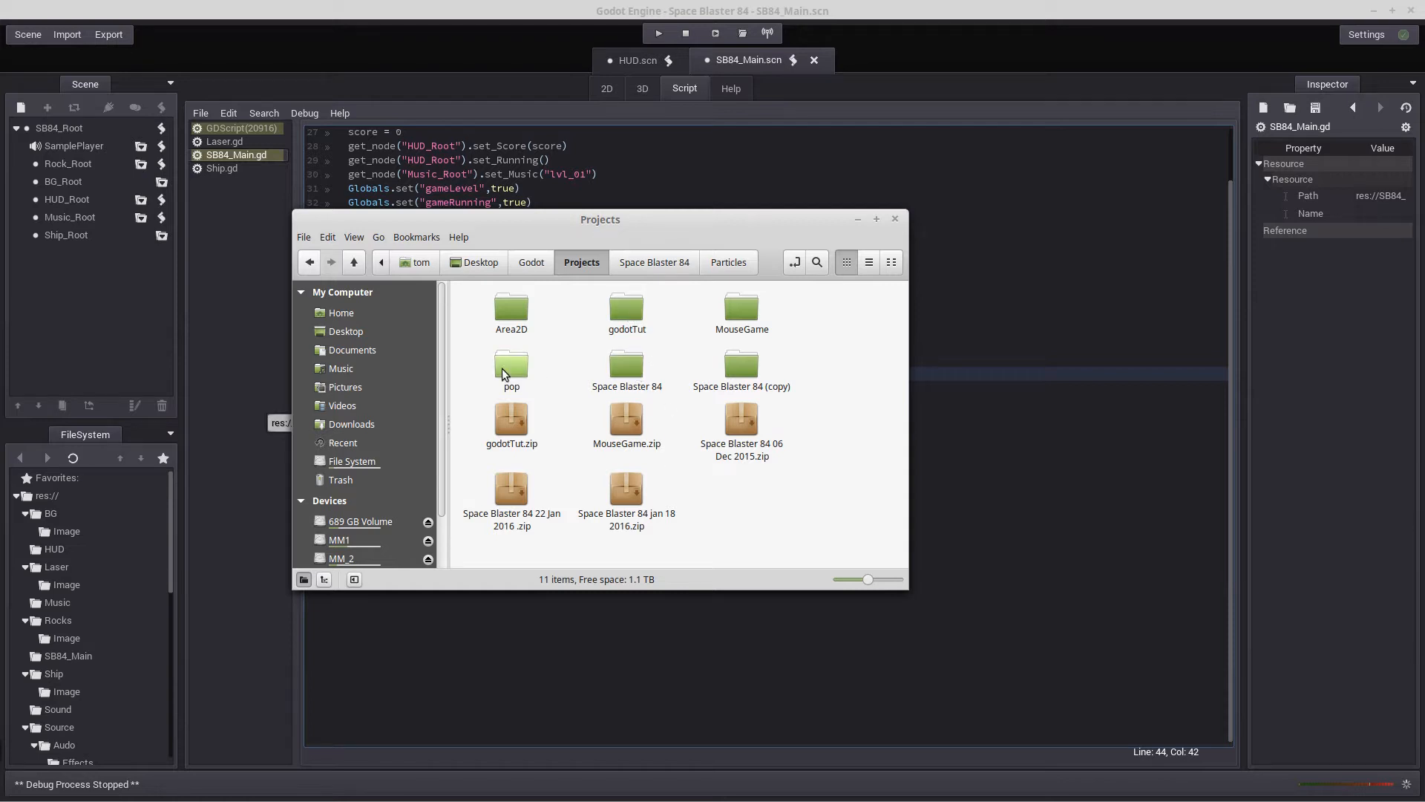
double_click(634, 370)
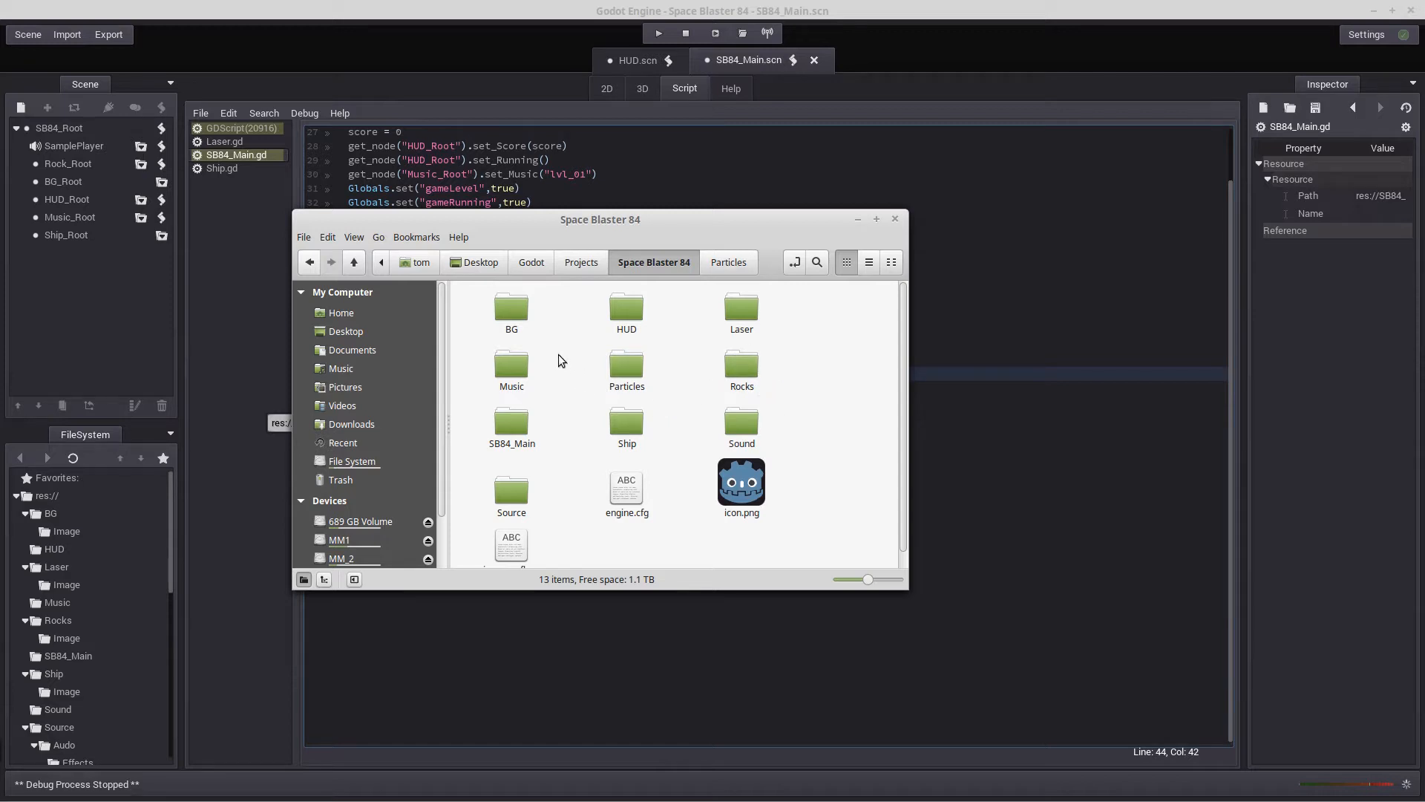
double_click(523, 483)
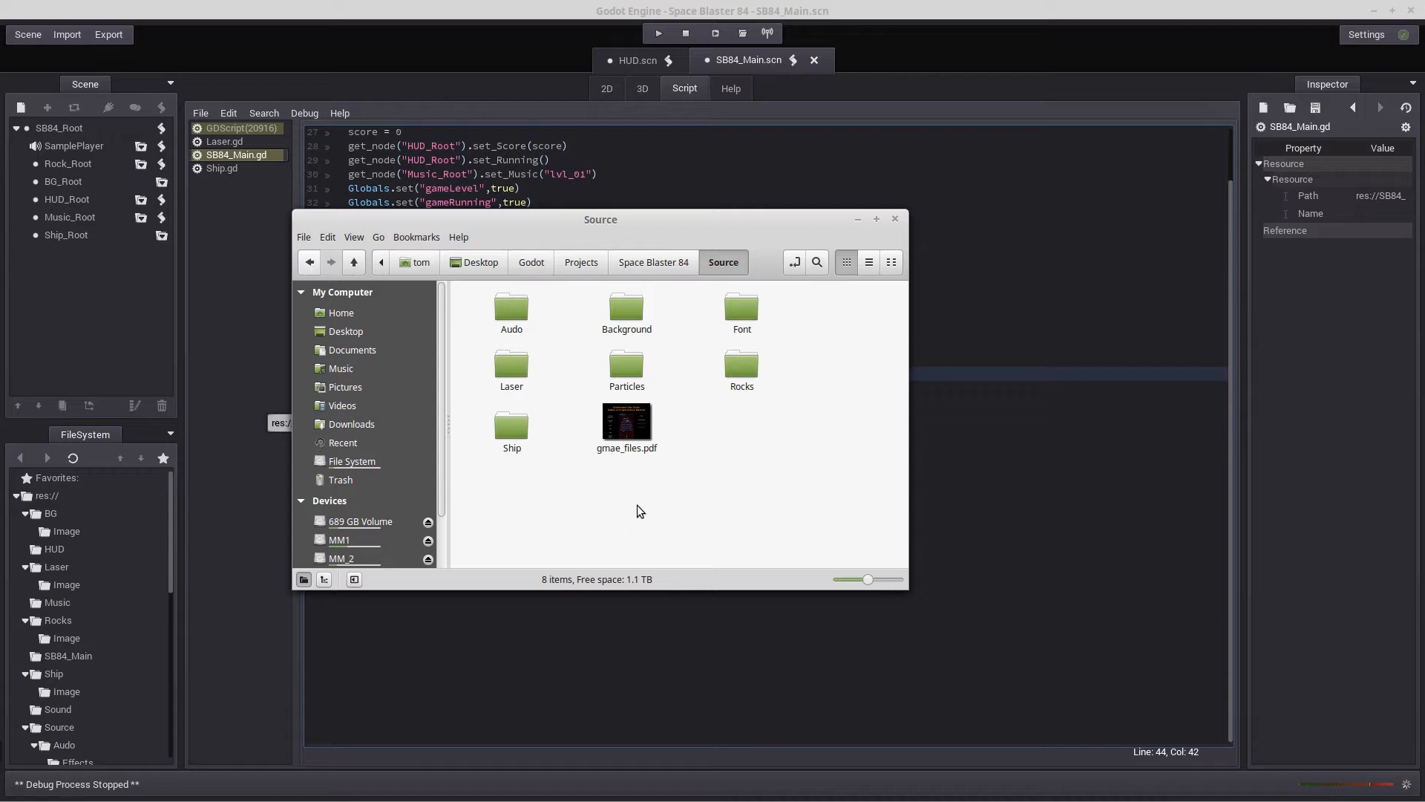
double_click(637, 368)
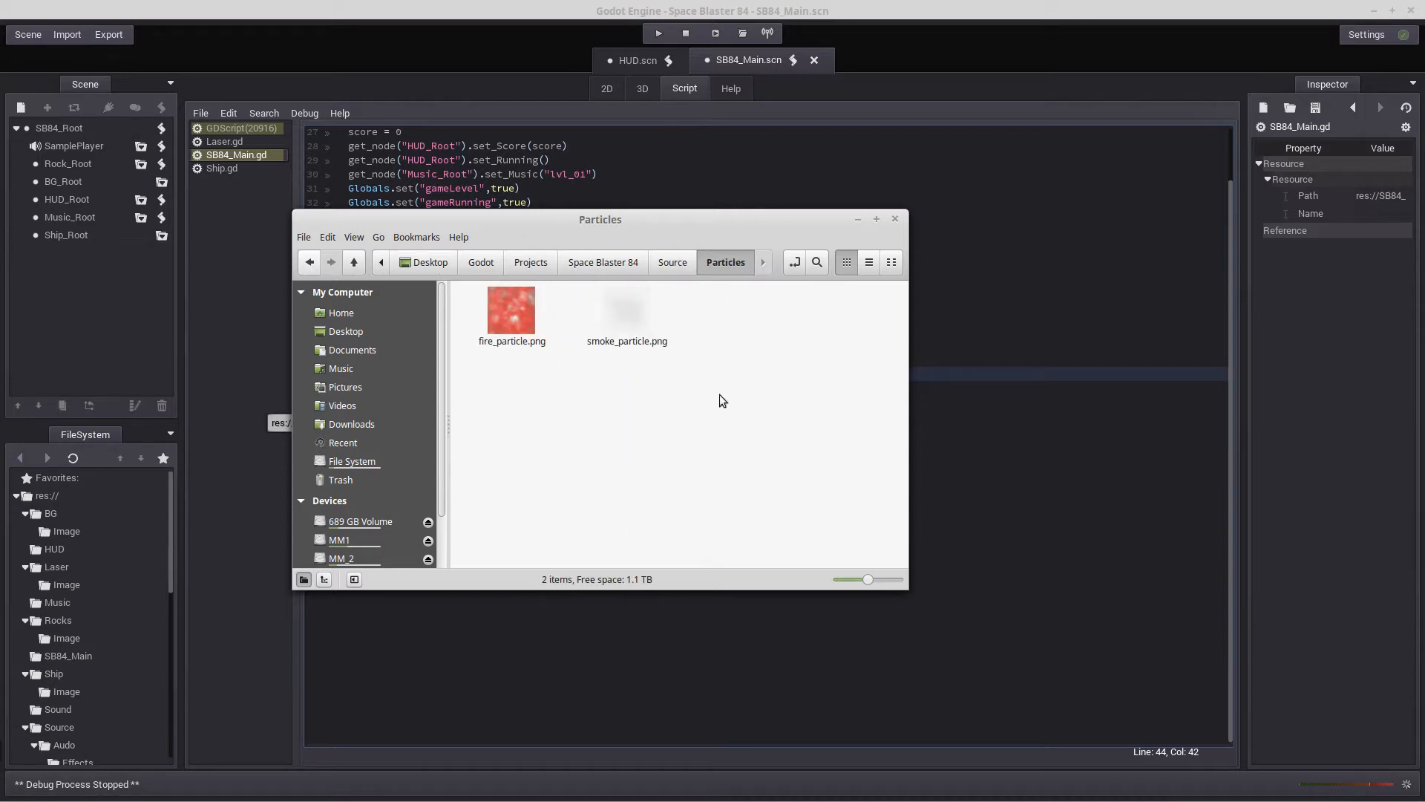
drag(719, 395, 496, 317)
right_click(496, 316)
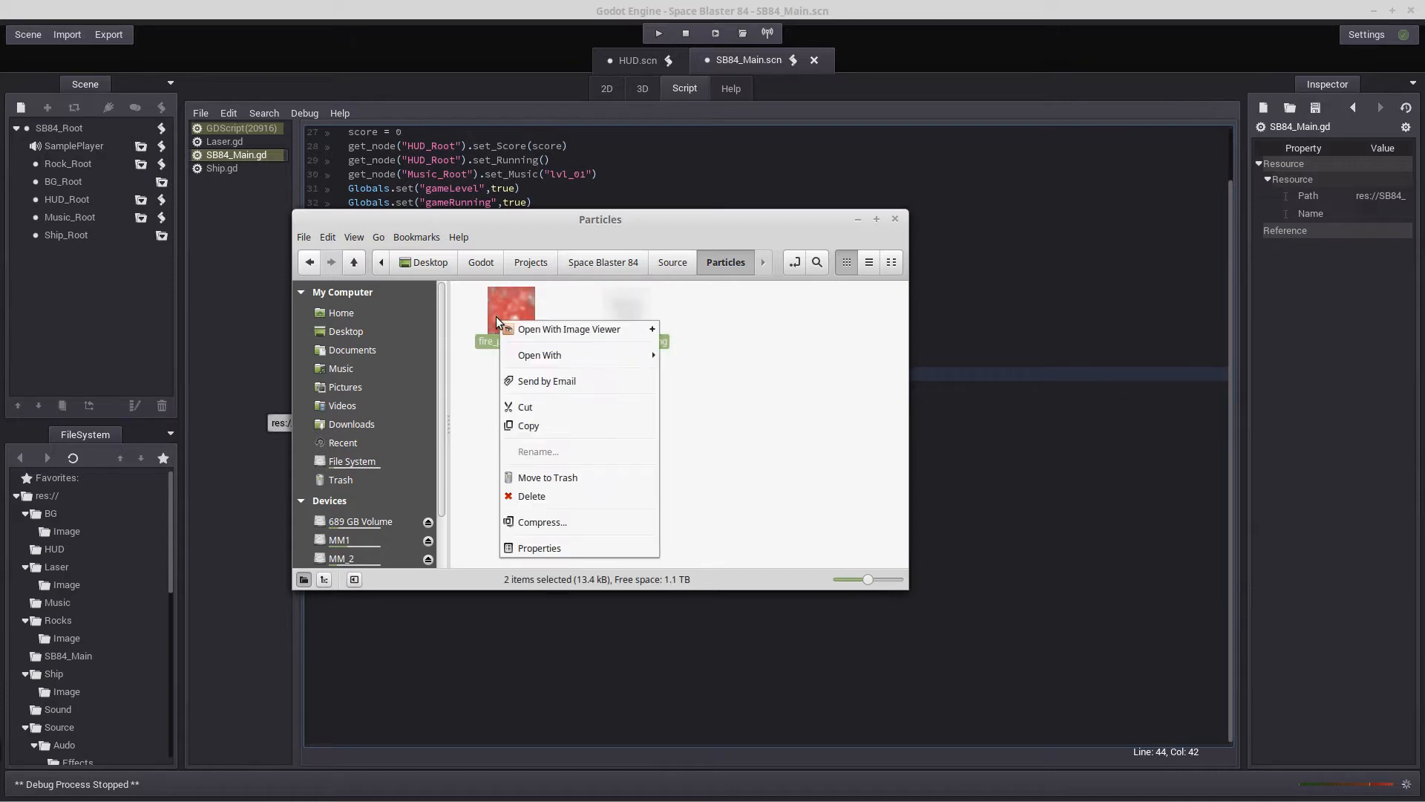
click(527, 426)
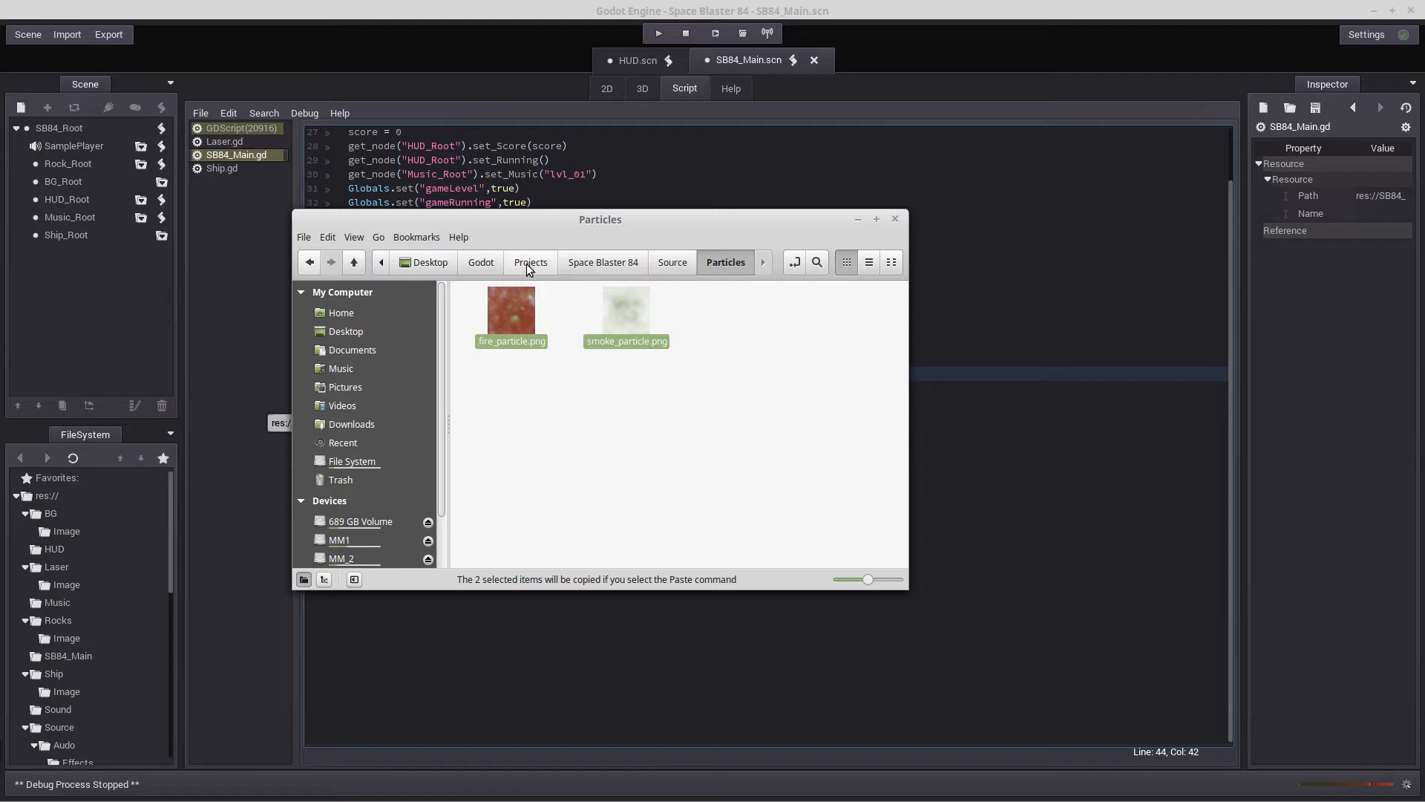
Paste the two particle images into the project's Particles/Image folder and minimize the file manager
click(622, 262)
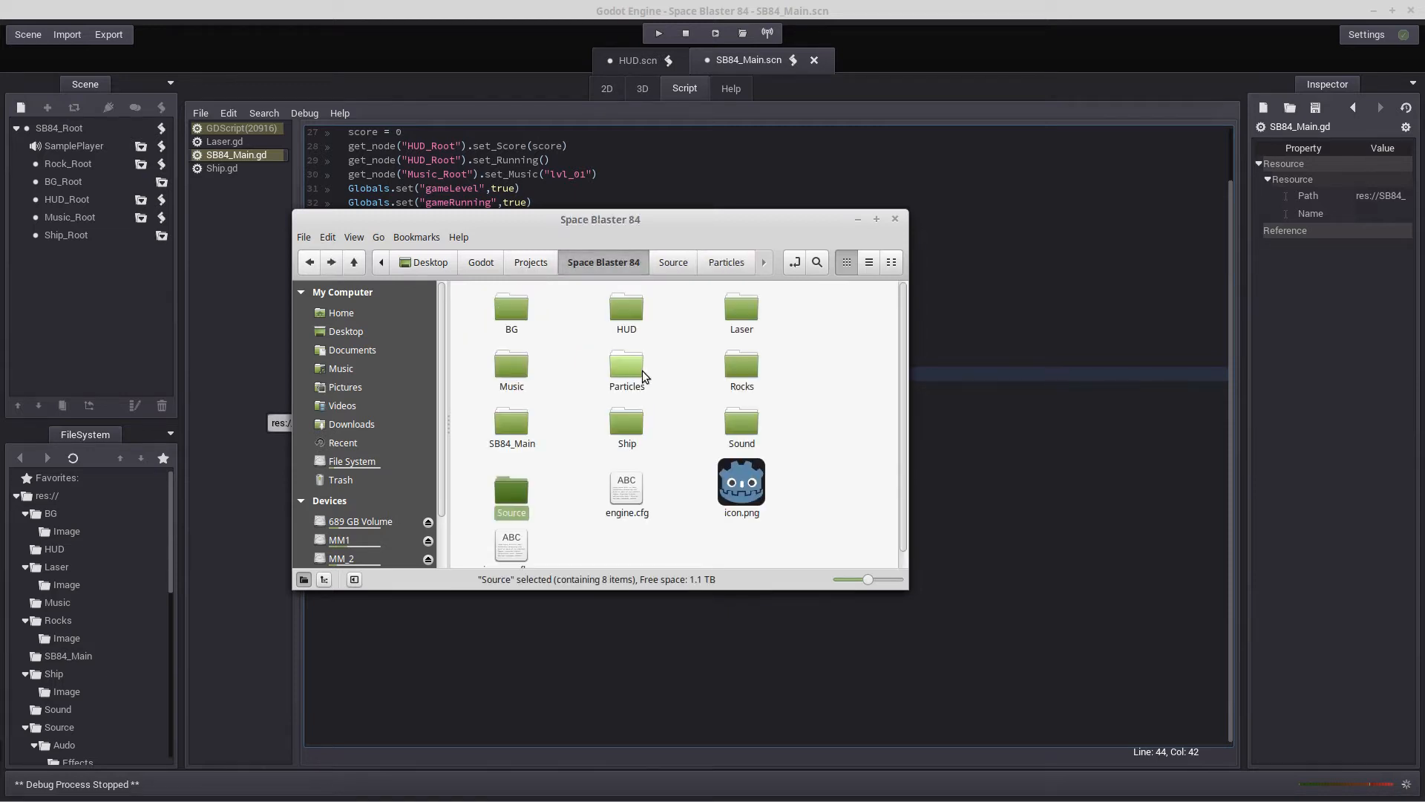
double_click(625, 363)
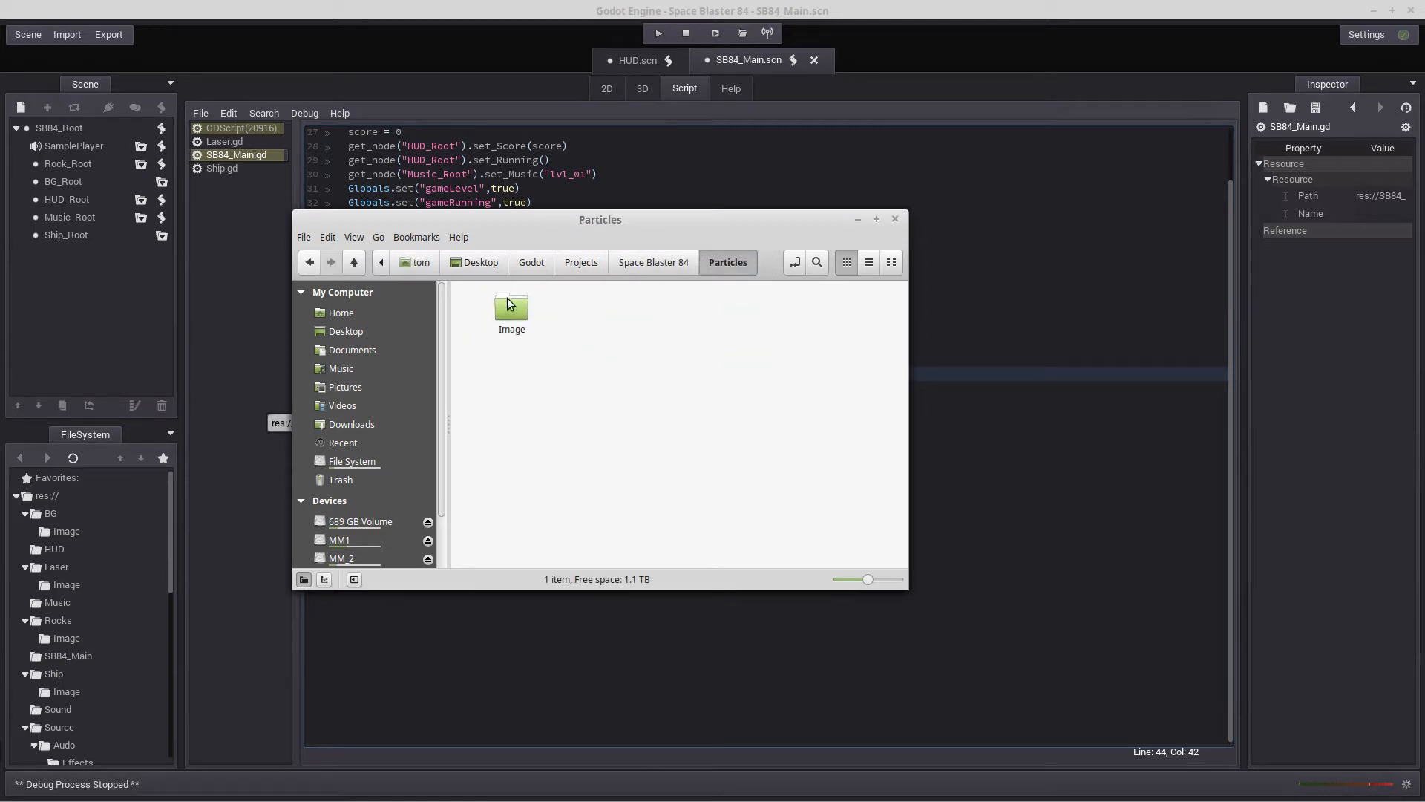
double_click(509, 303)
right_click(529, 379)
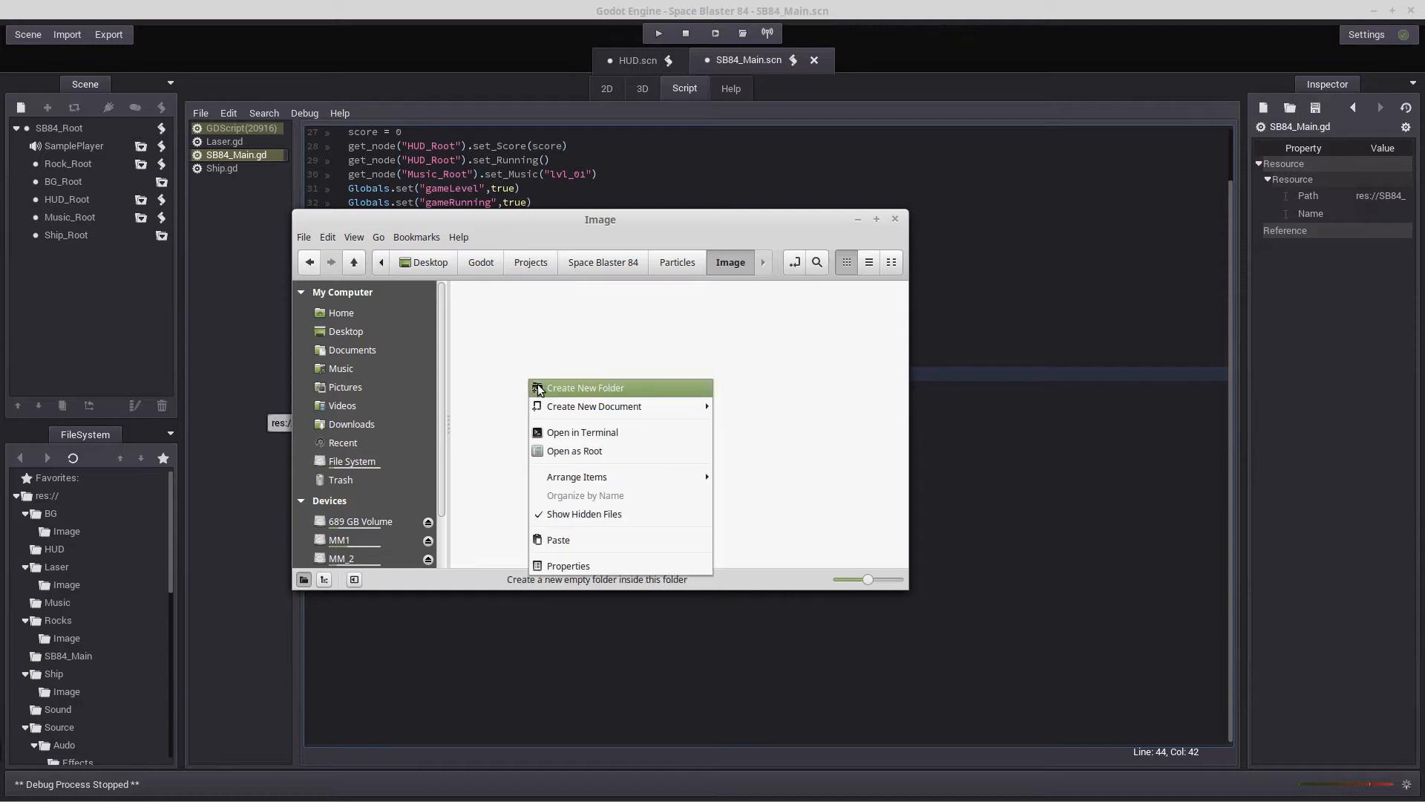
click(583, 536)
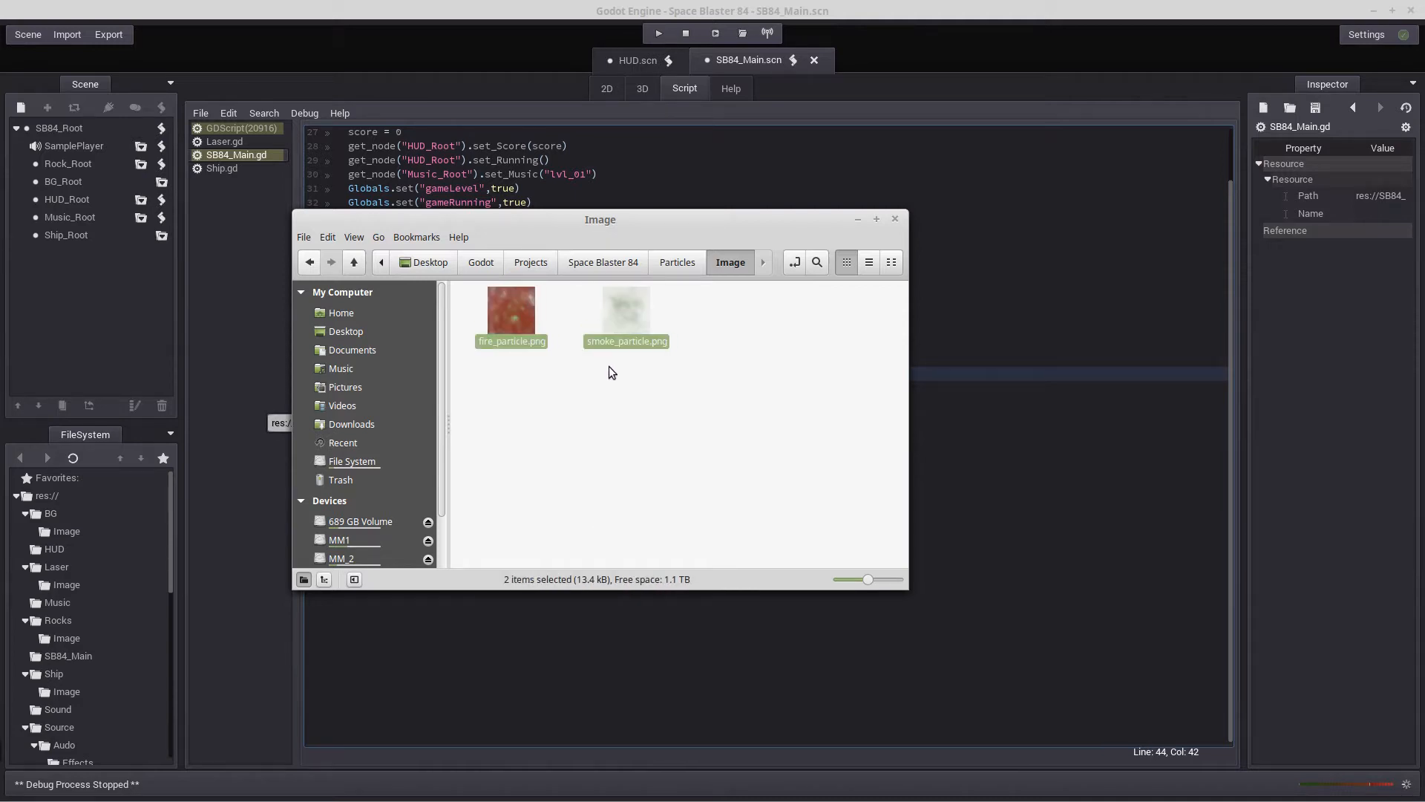
click(308, 264)
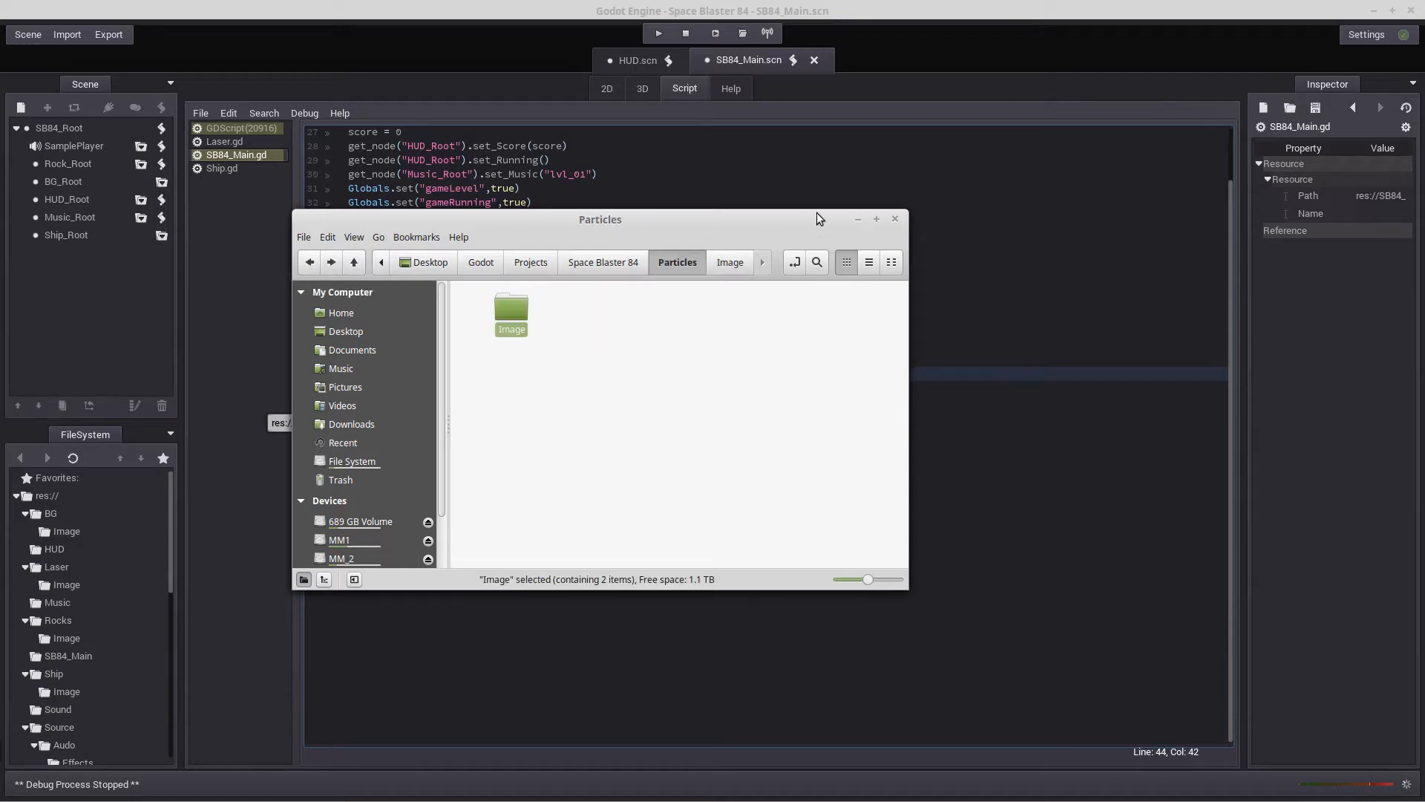
click(859, 219)
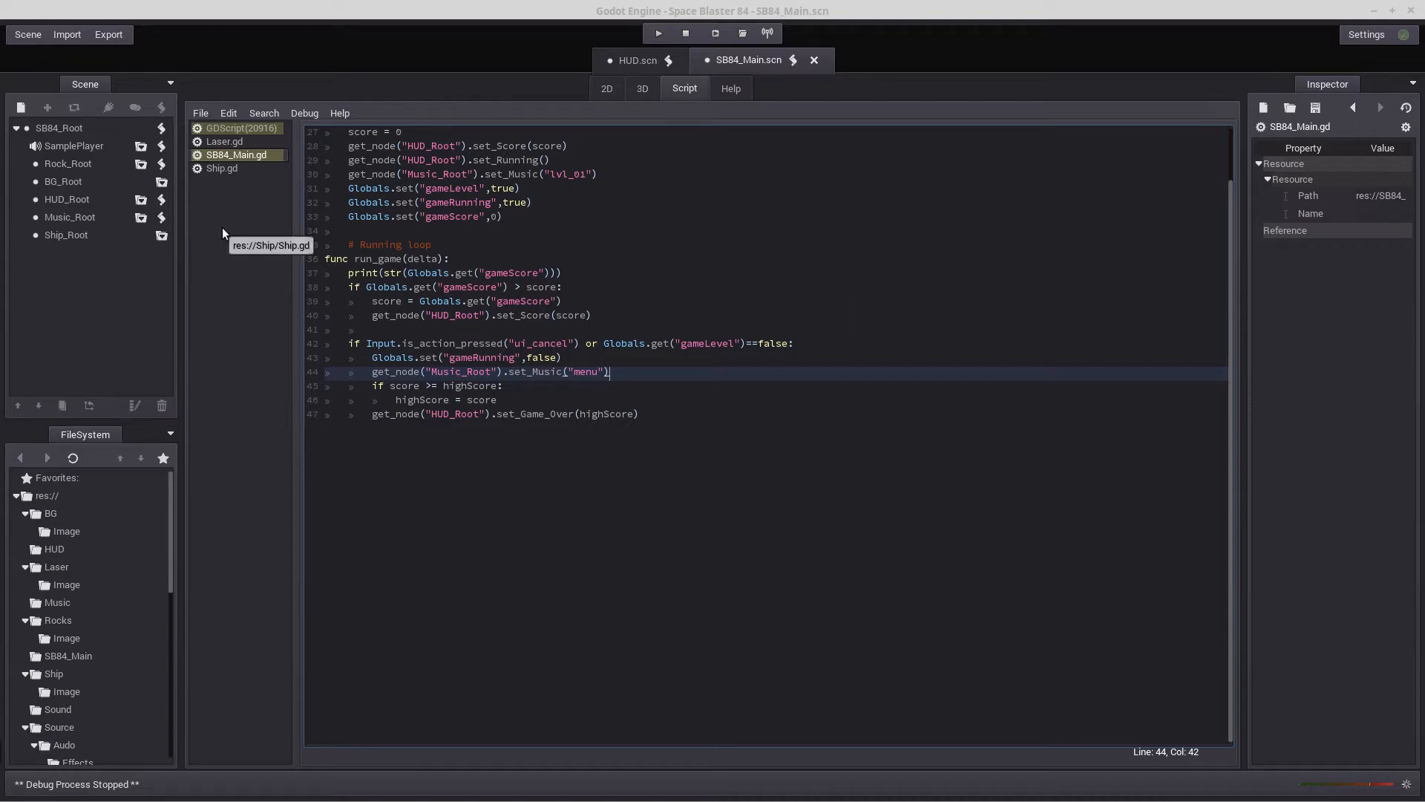
Close the SB84_Main.scn and HUD.scn scenes in Godot, discarding unsaved changes
click(34, 39)
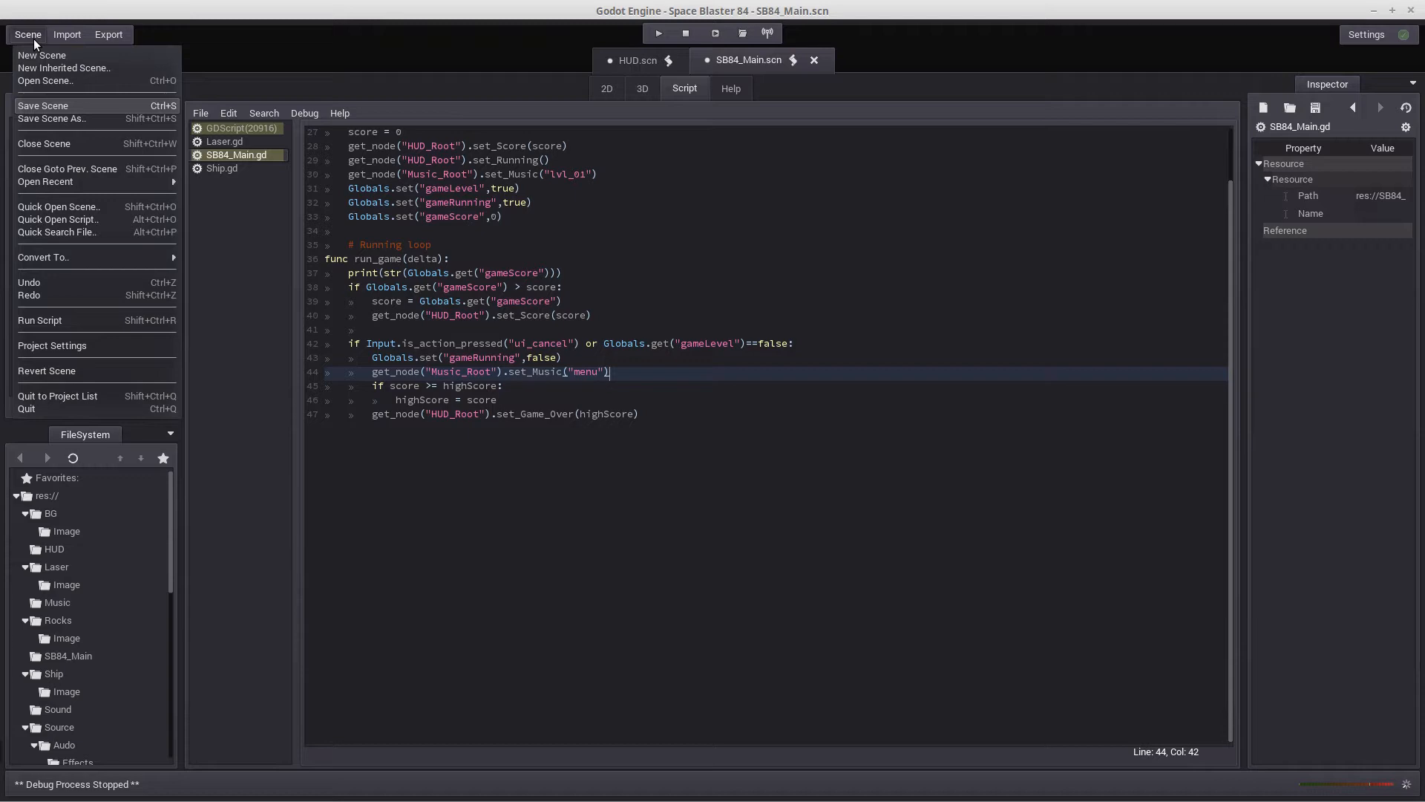
click(38, 145)
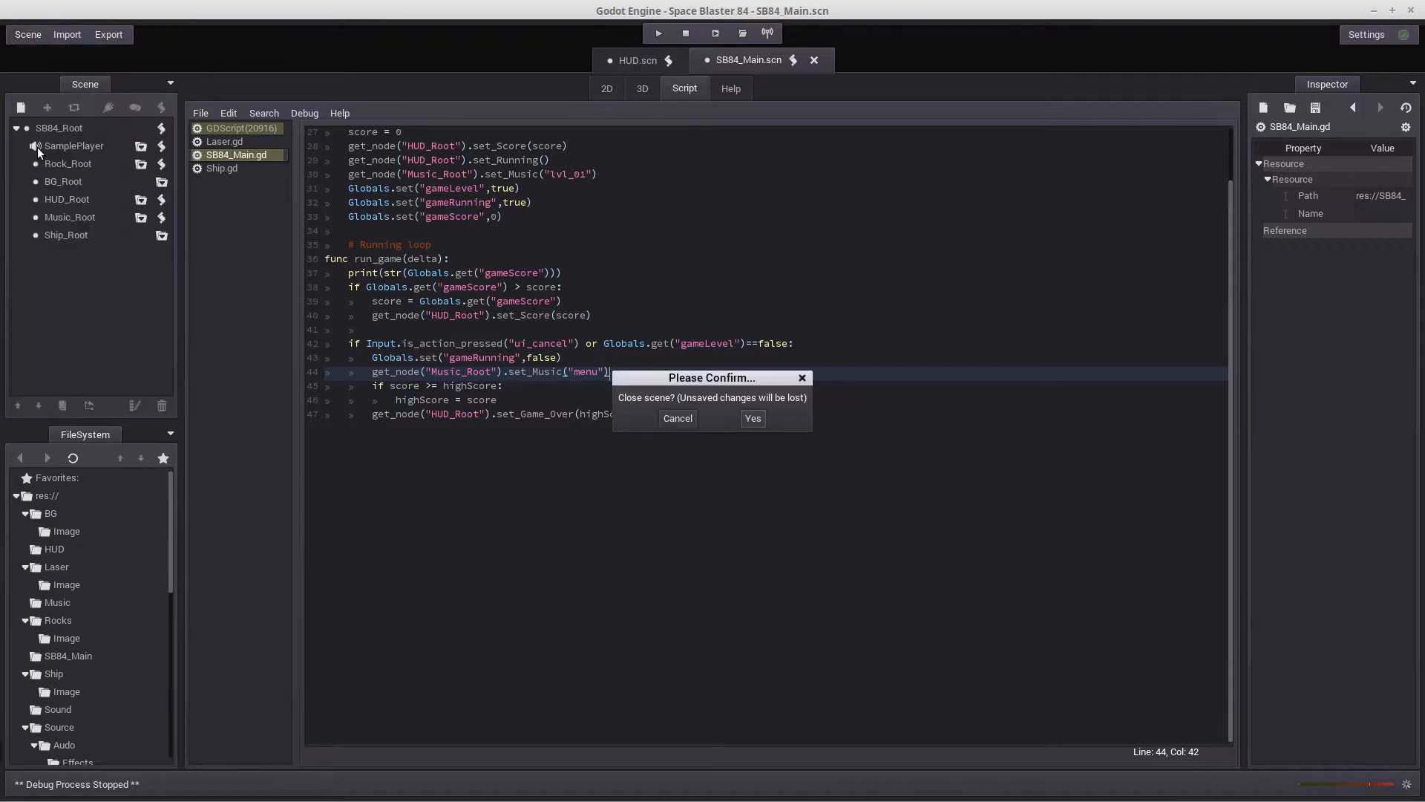
click(753, 418)
click(27, 37)
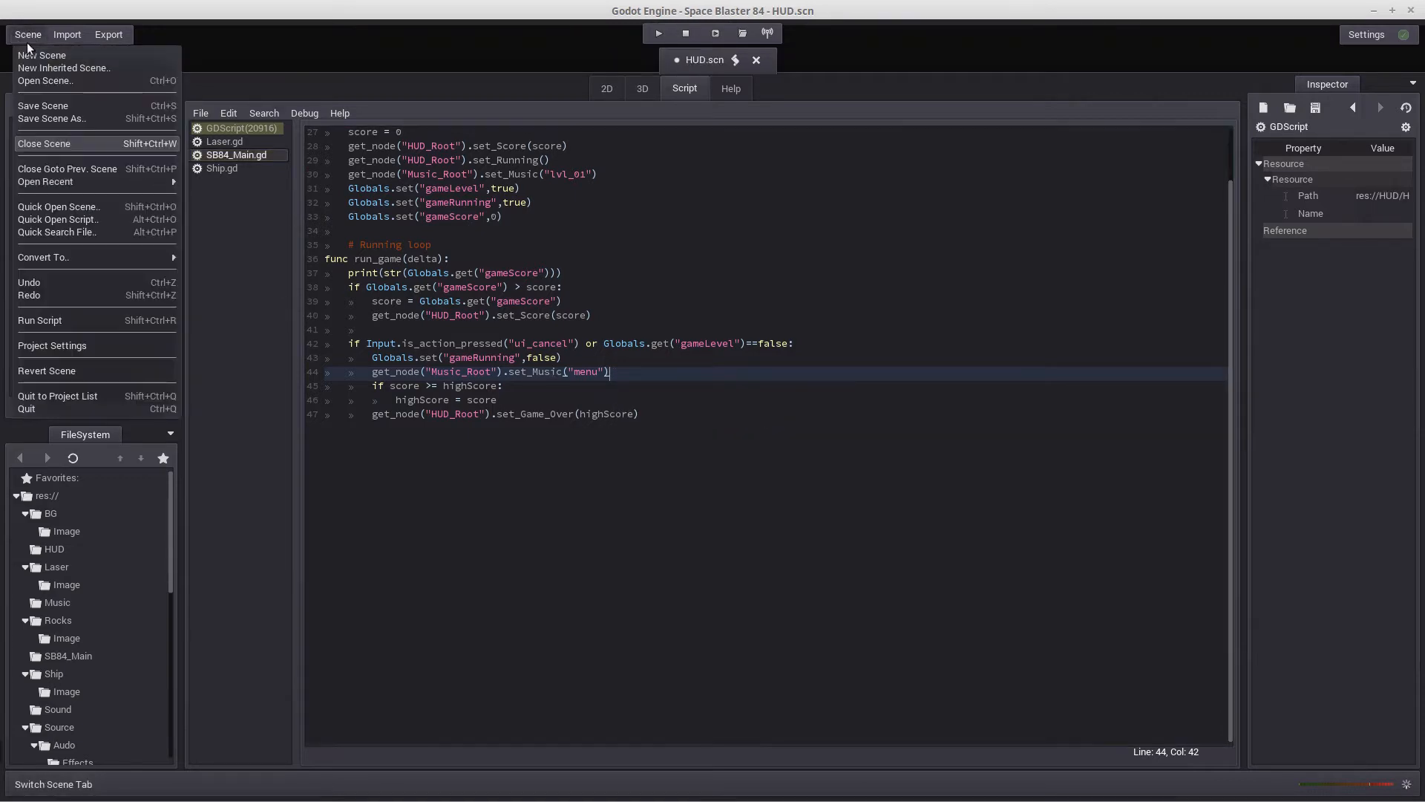
click(45, 143)
click(752, 420)
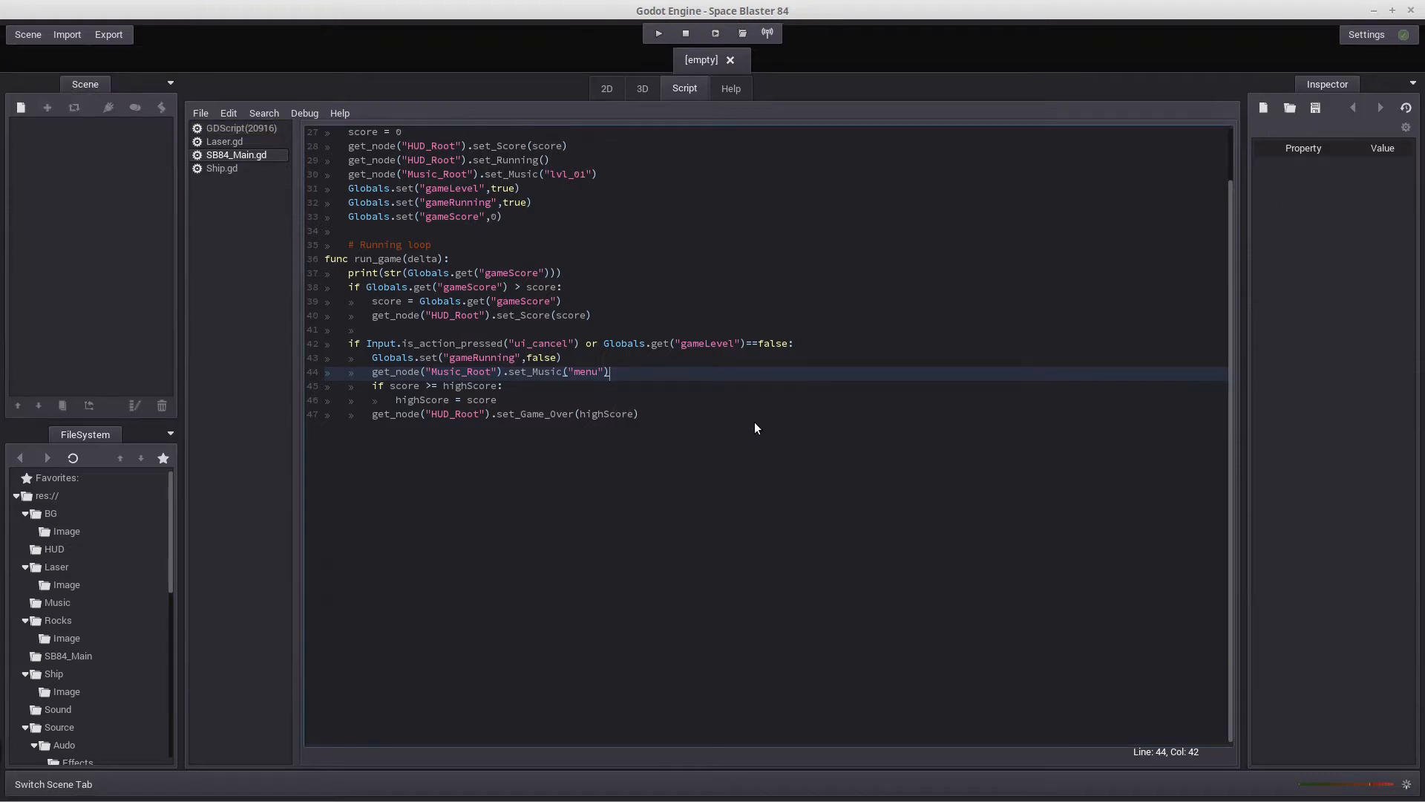
Close the GDScript(20916) script in the script editor, saving its changes
click(212, 126)
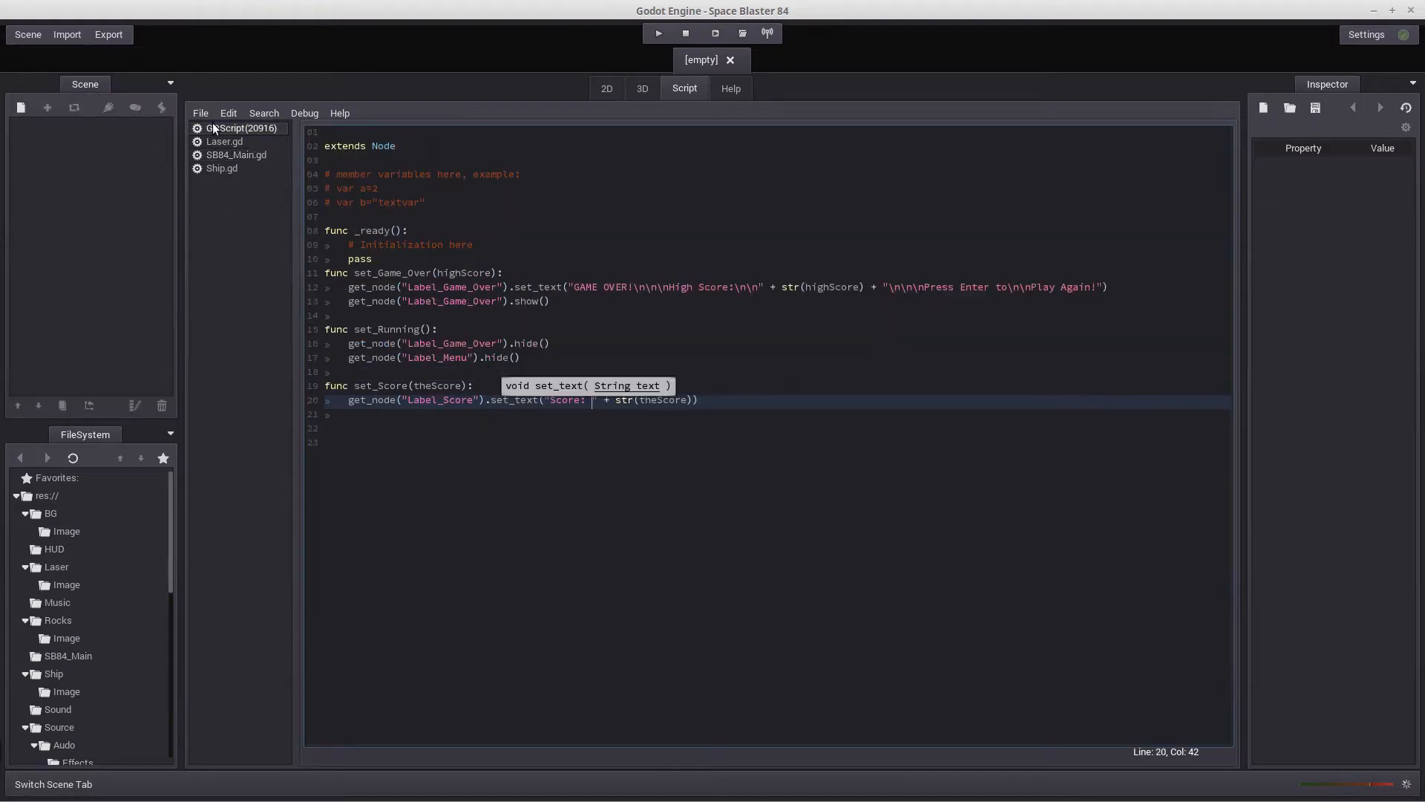
click(203, 114)
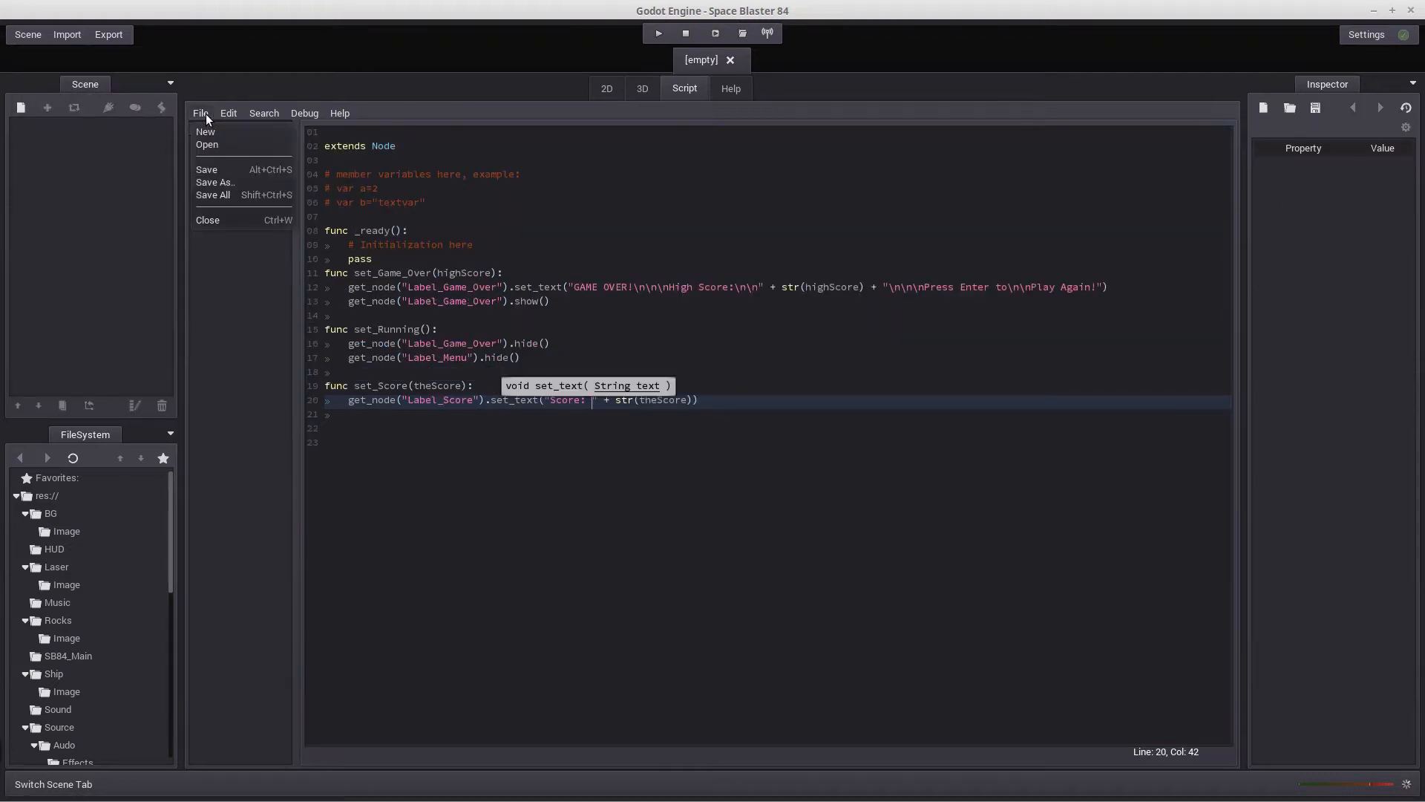
click(217, 221)
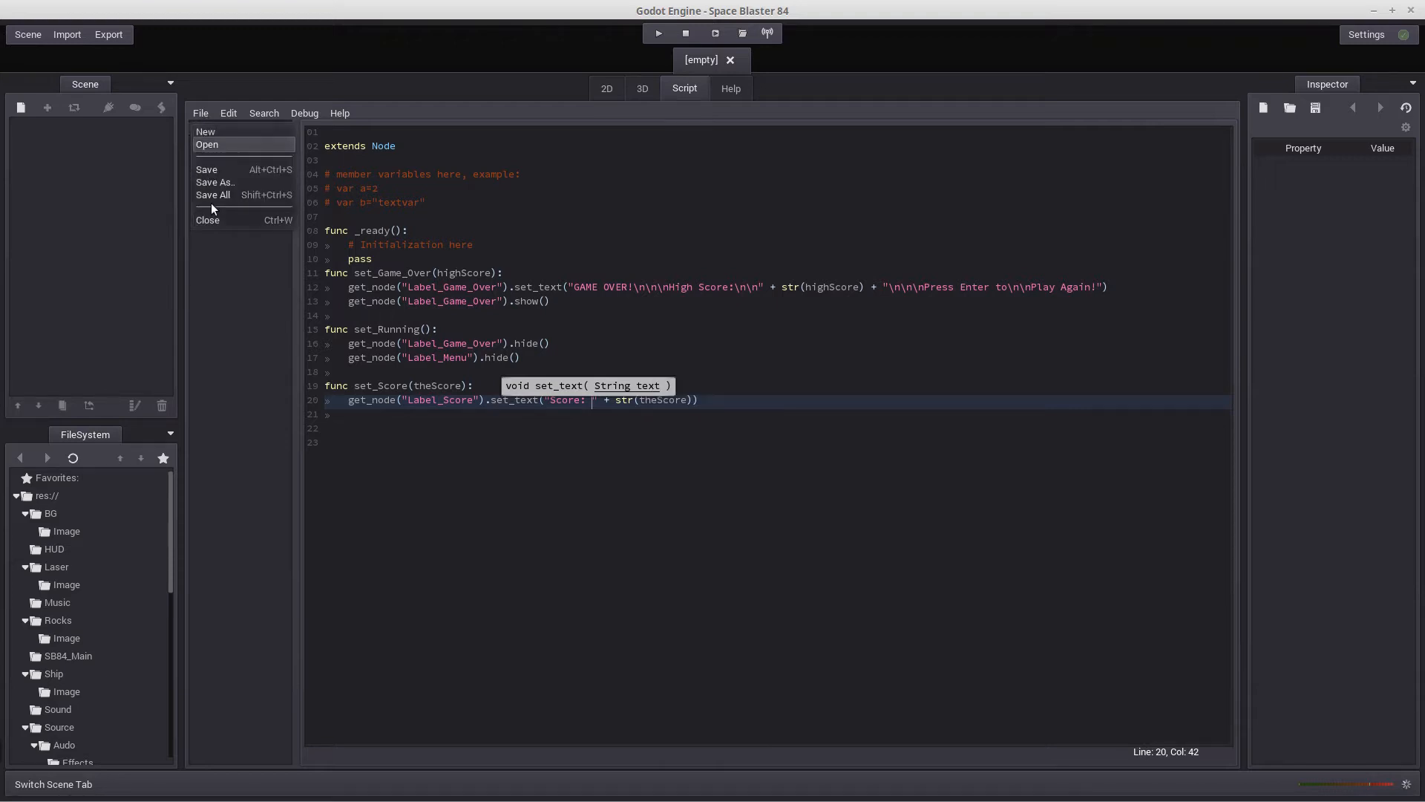
click(215, 218)
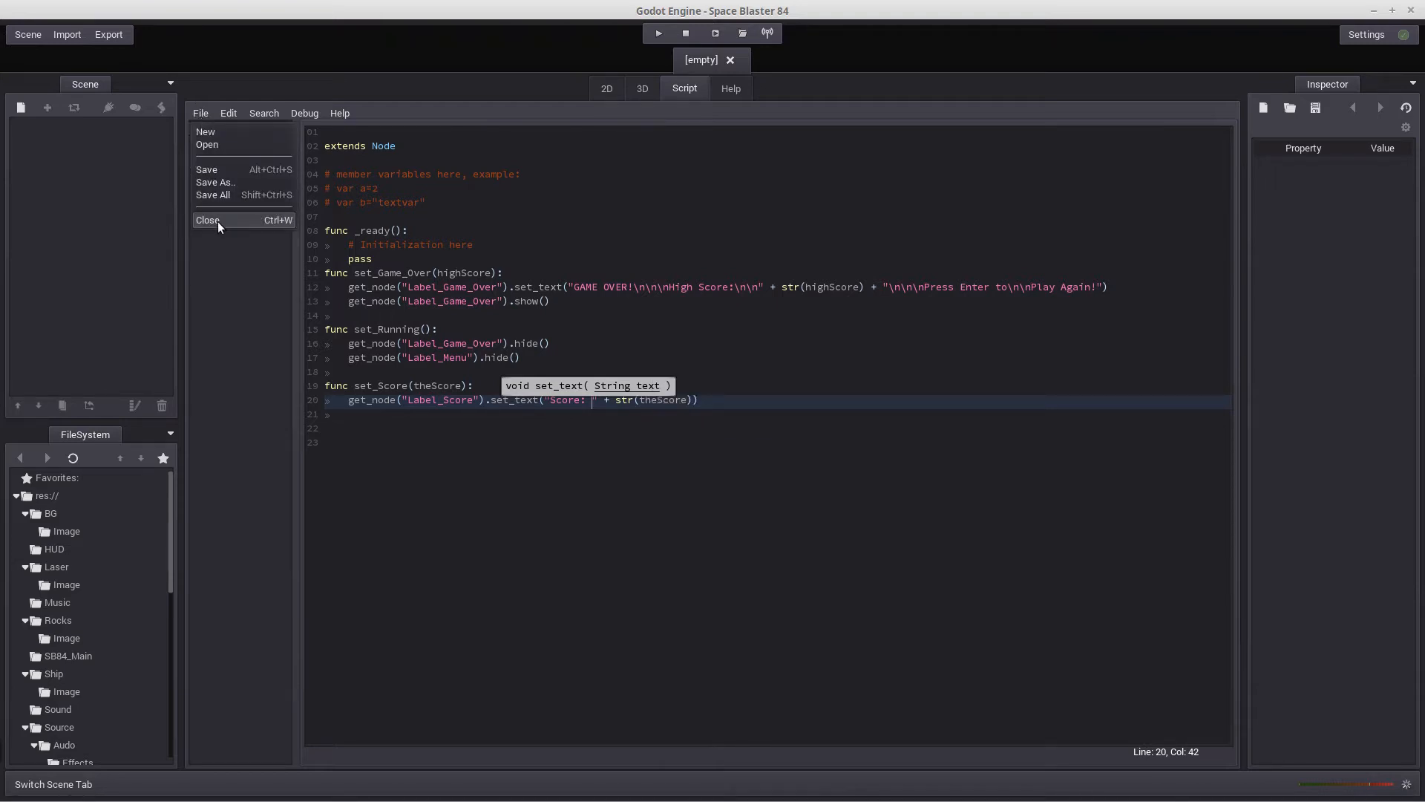
click(217, 220)
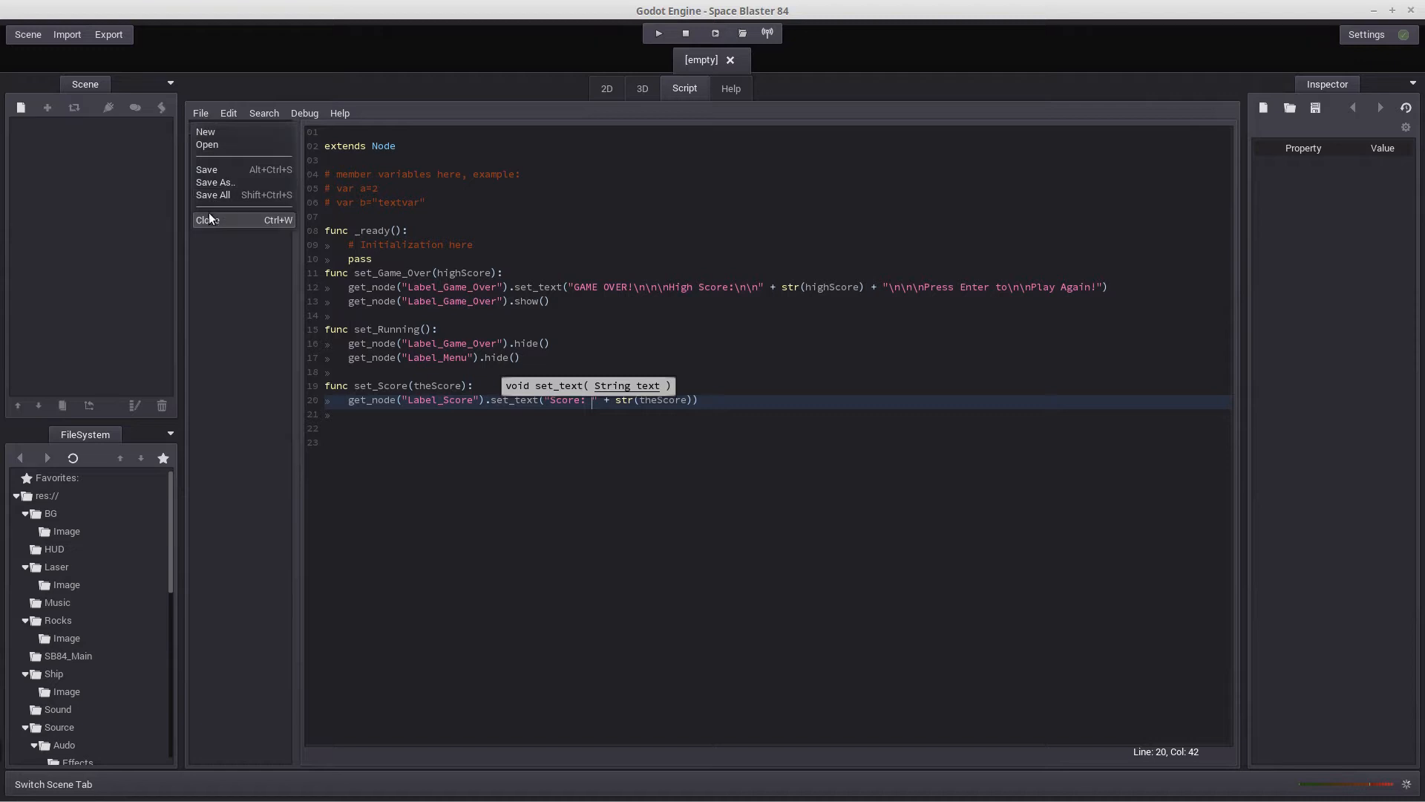
click(208, 224)
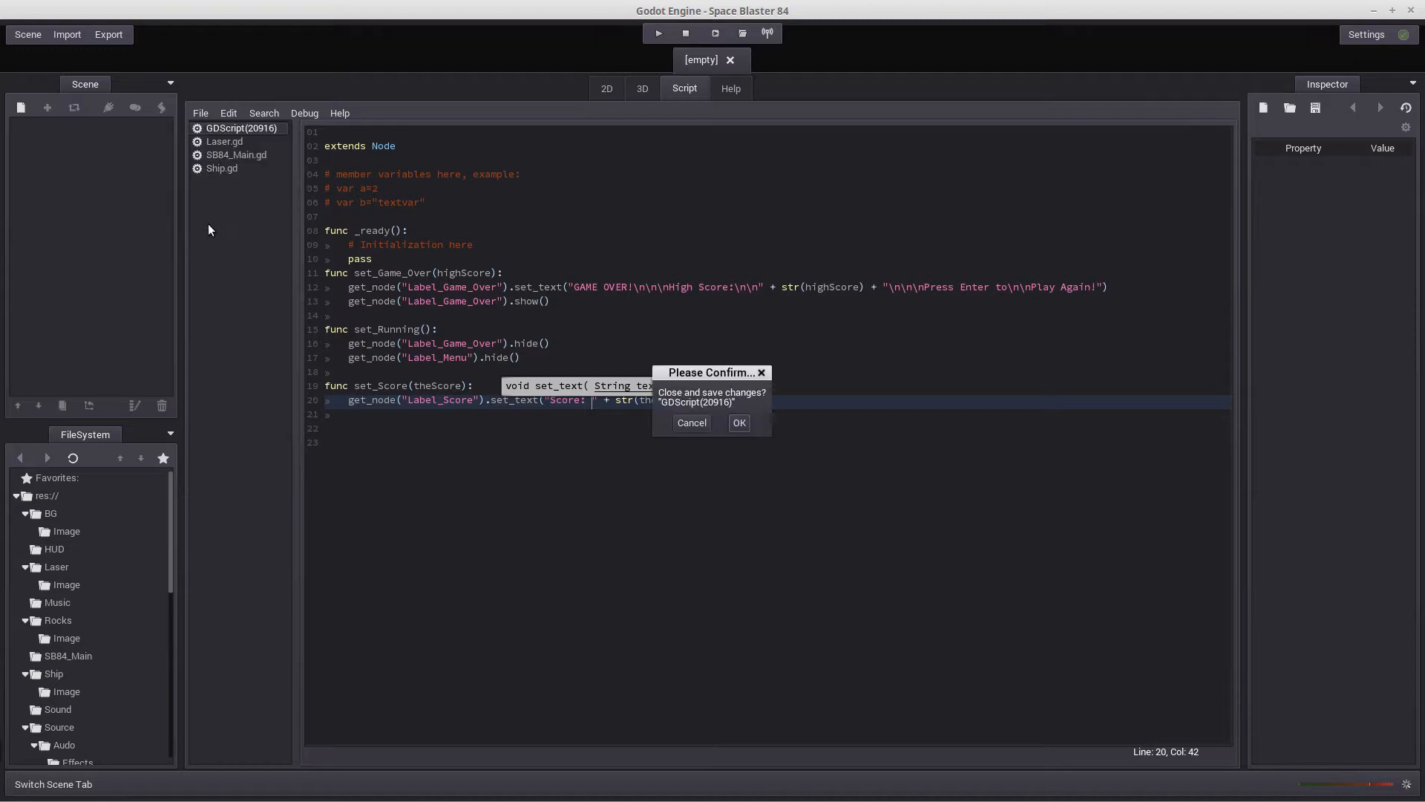
click(738, 422)
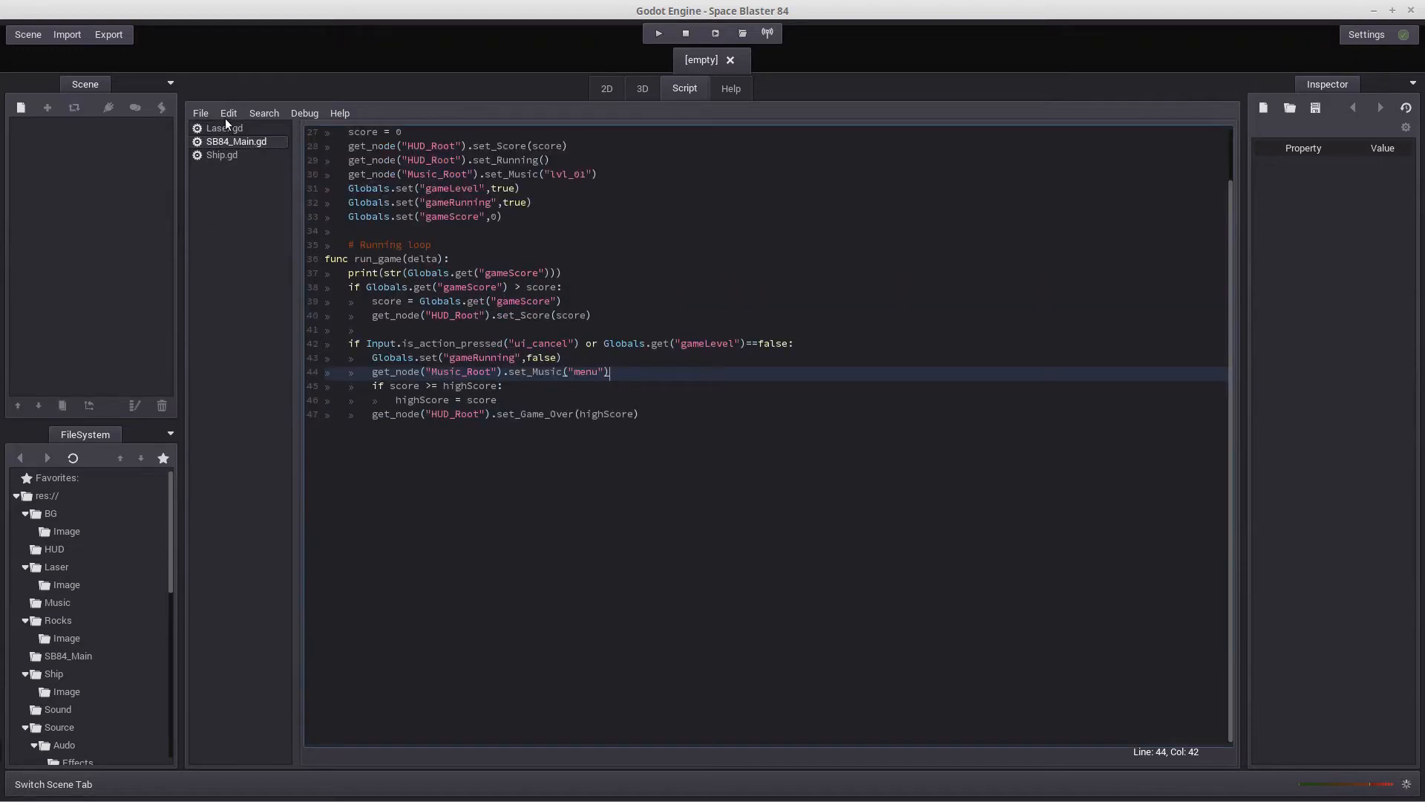
Close the remaining open scripts SB84_Main.gd, Laser.gd and Ship.gd
click(206, 113)
click(225, 217)
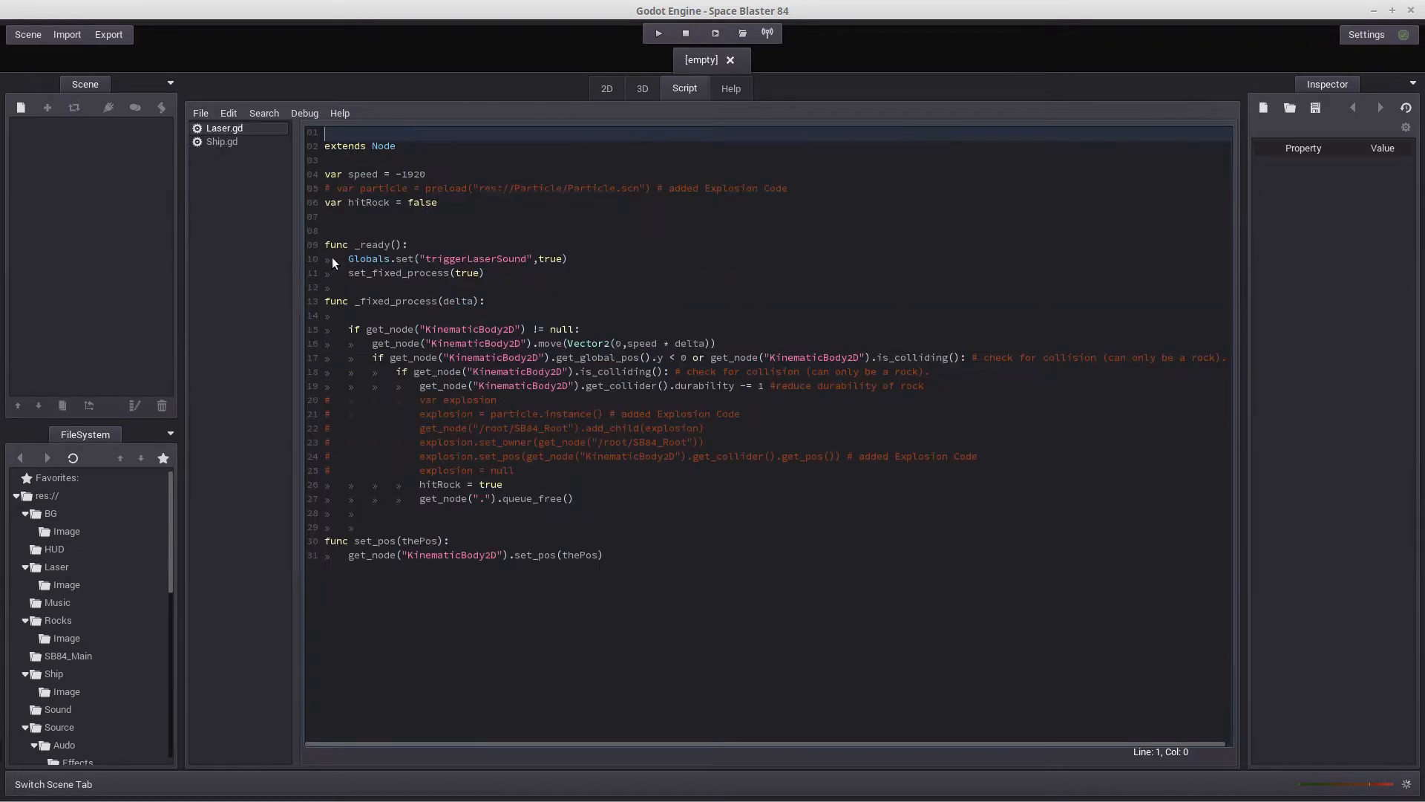
click(201, 113)
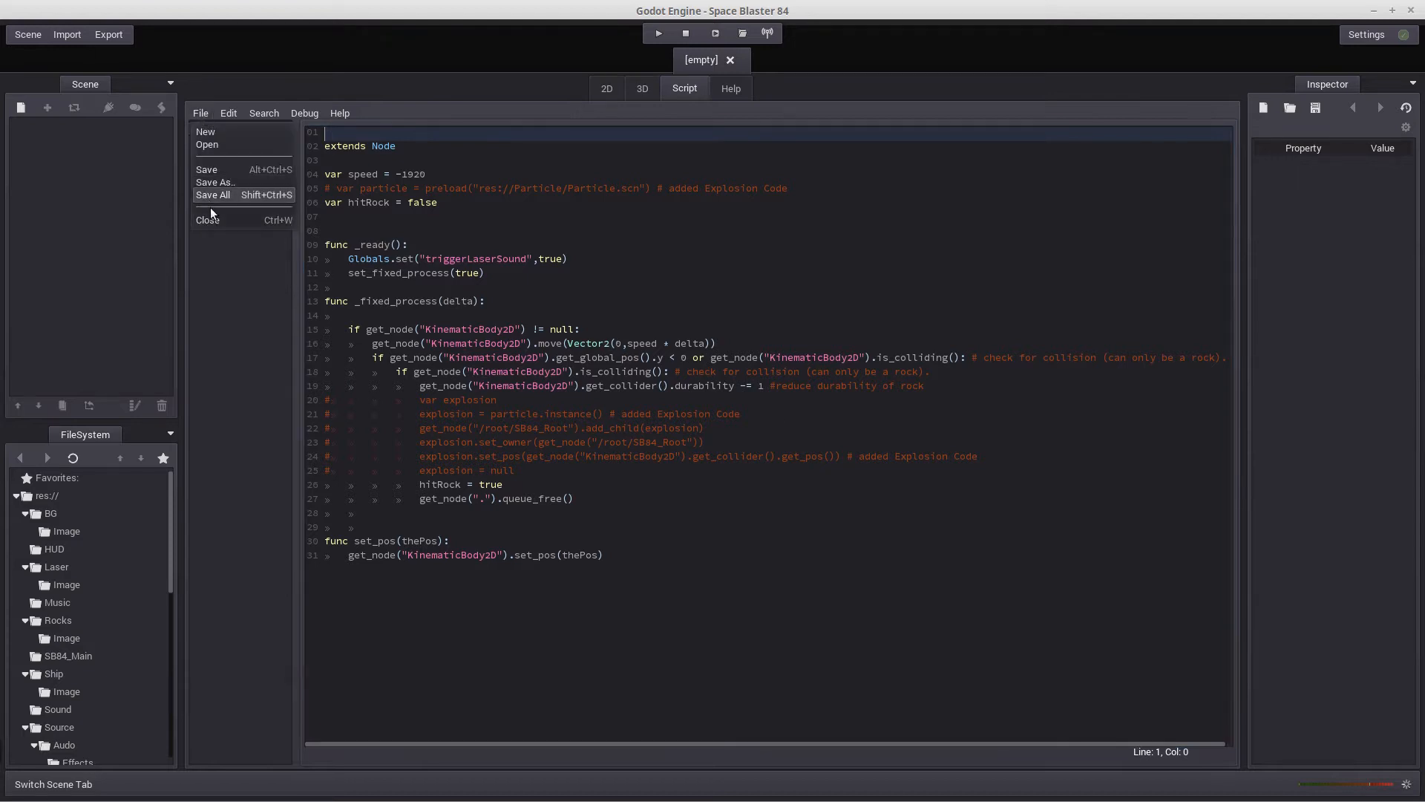
click(211, 207)
click(198, 113)
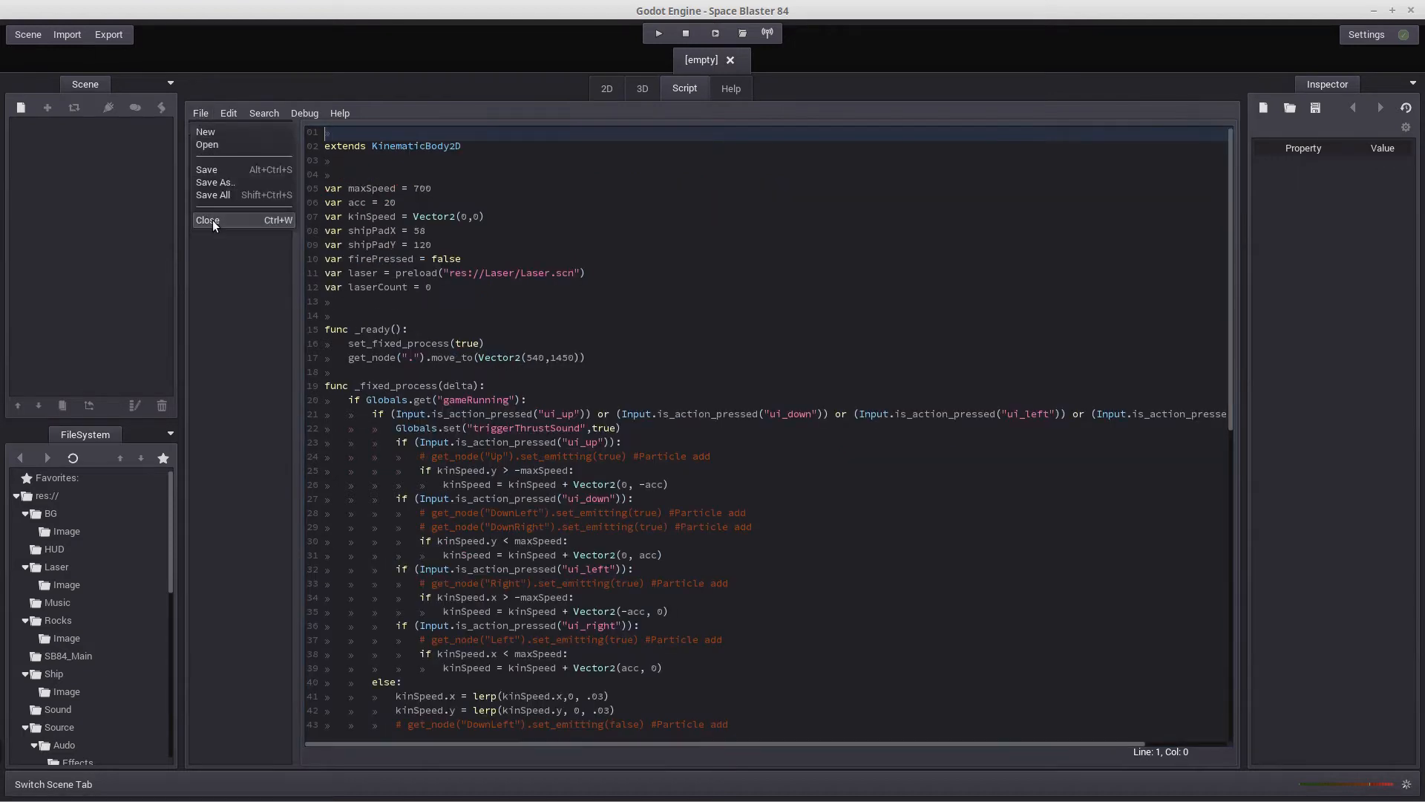
click(212, 219)
click(230, 315)
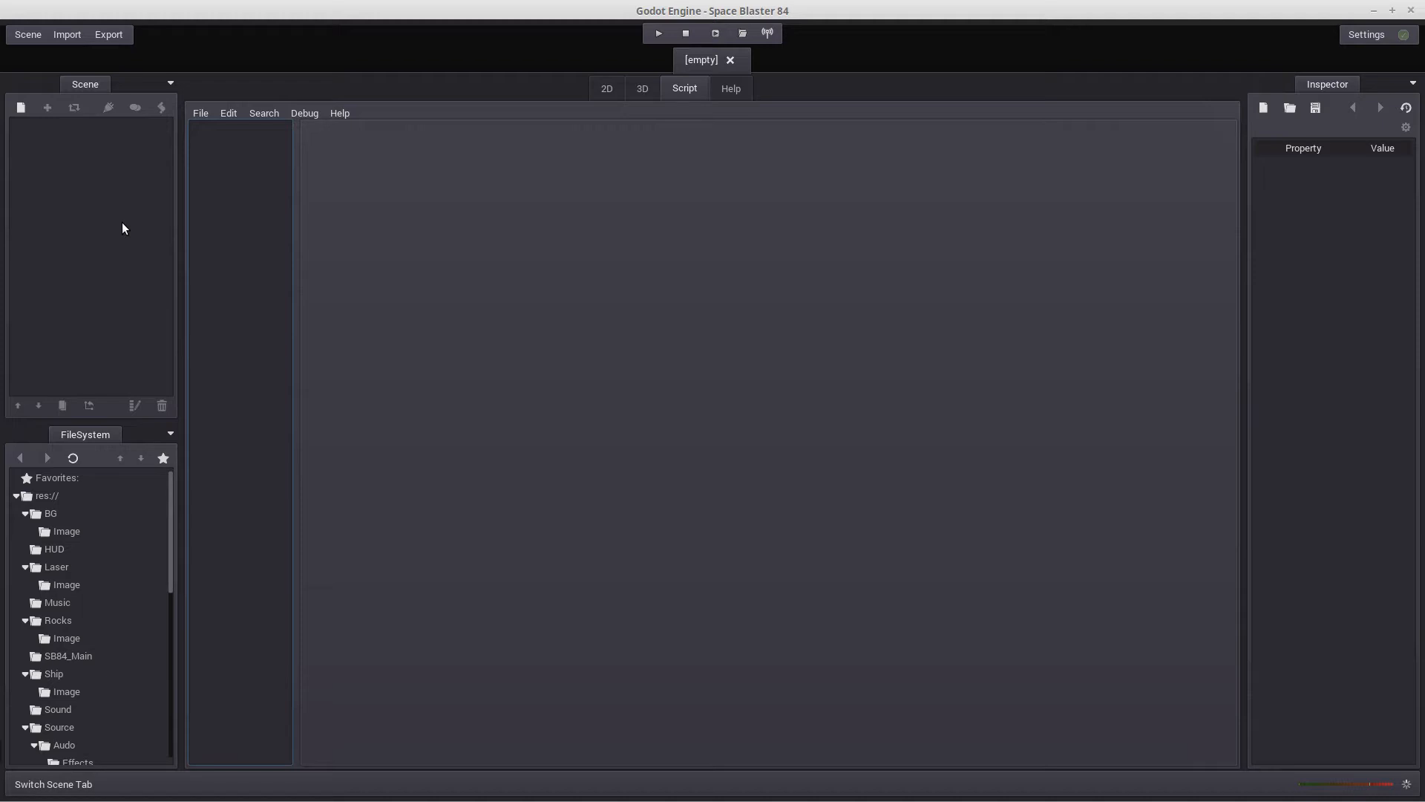
Open the Ship.scn scene from the project's Ship folder and show it in the 2D view
click(24, 34)
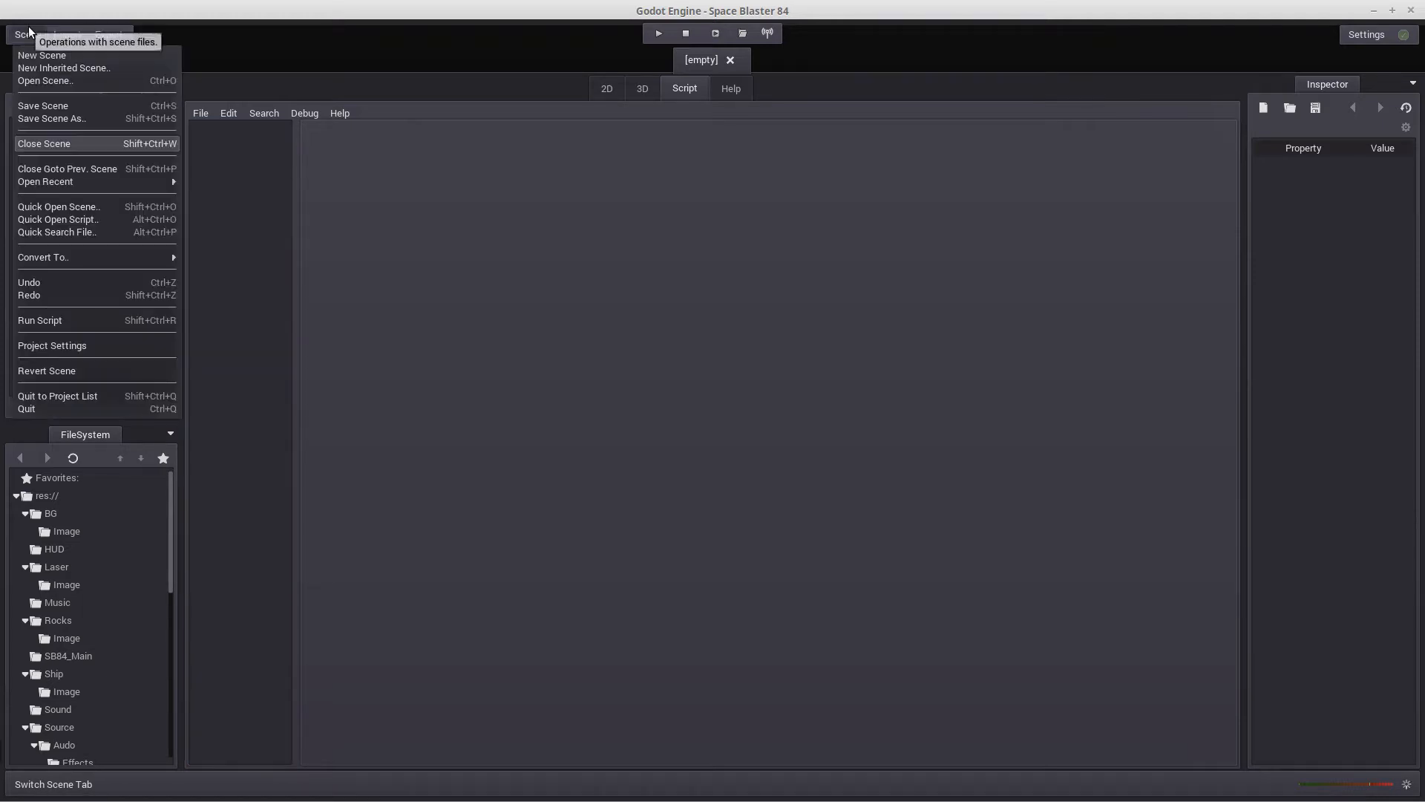
click(50, 81)
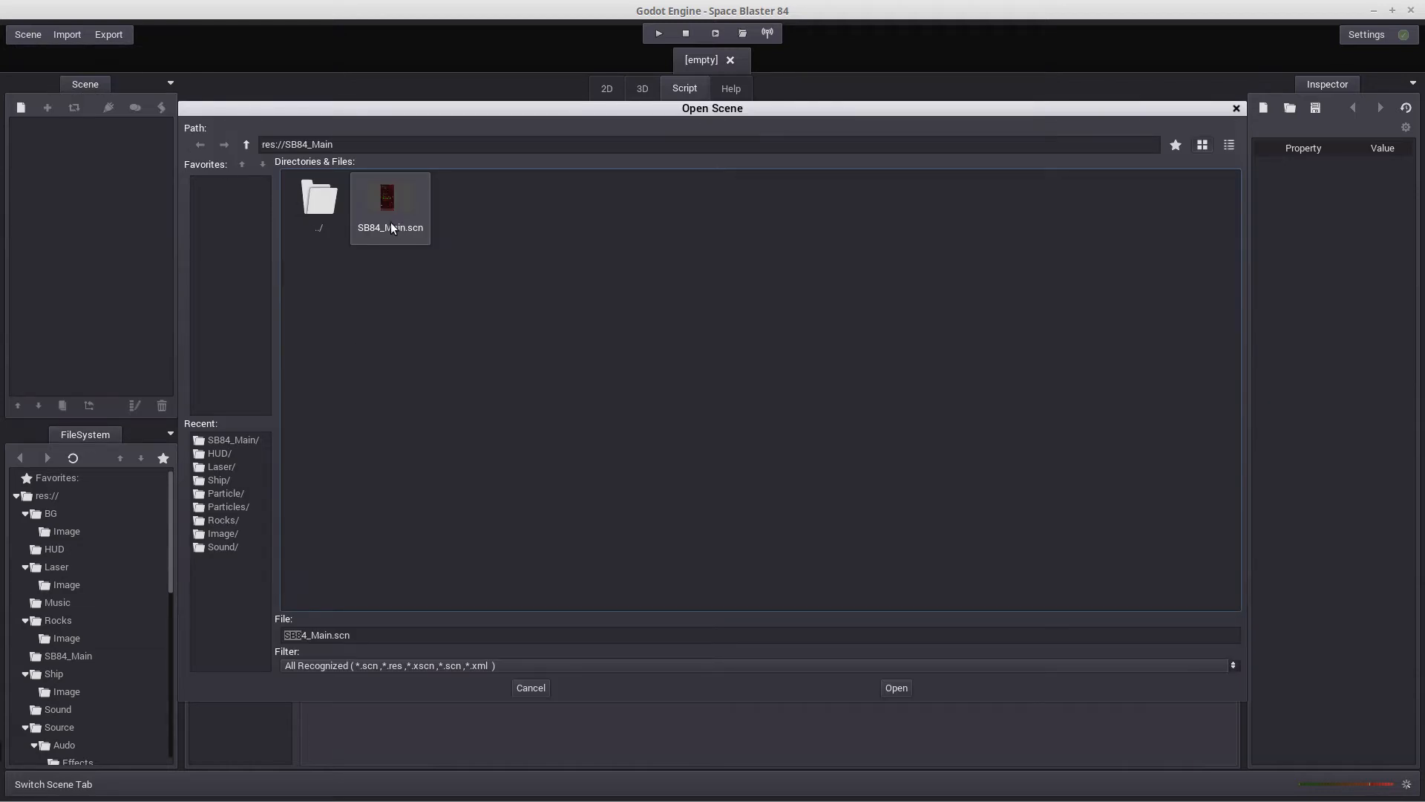
double_click(324, 212)
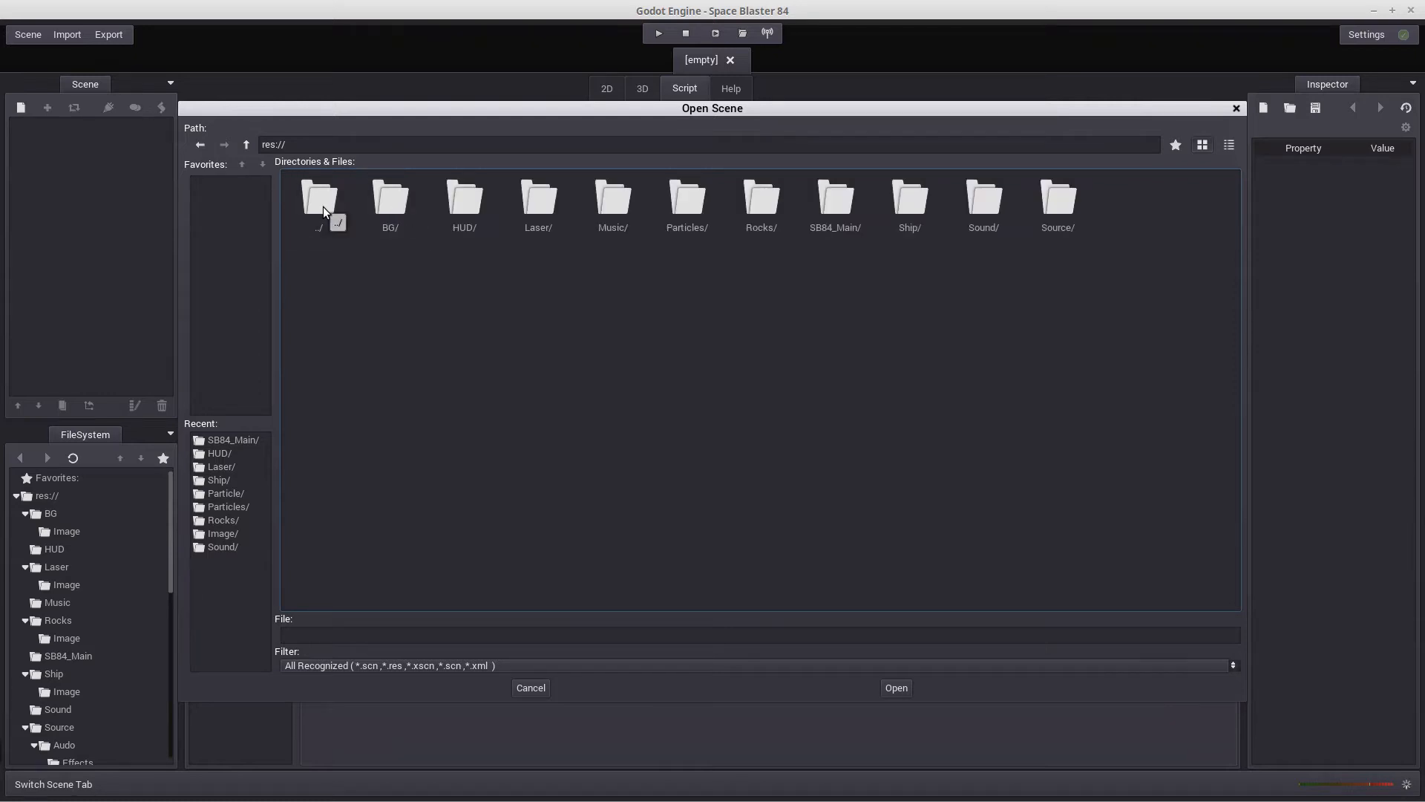
double_click(910, 204)
double_click(472, 202)
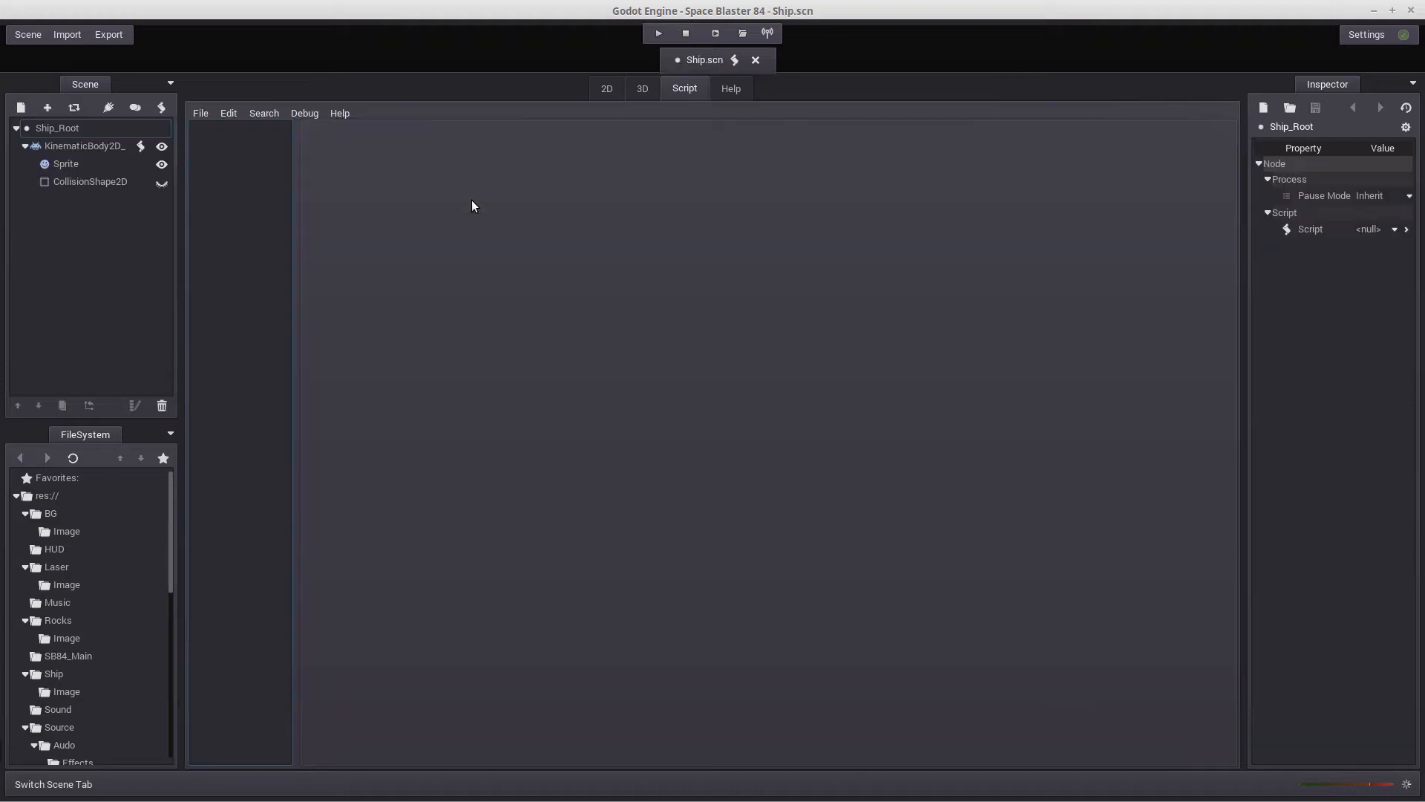
click(605, 89)
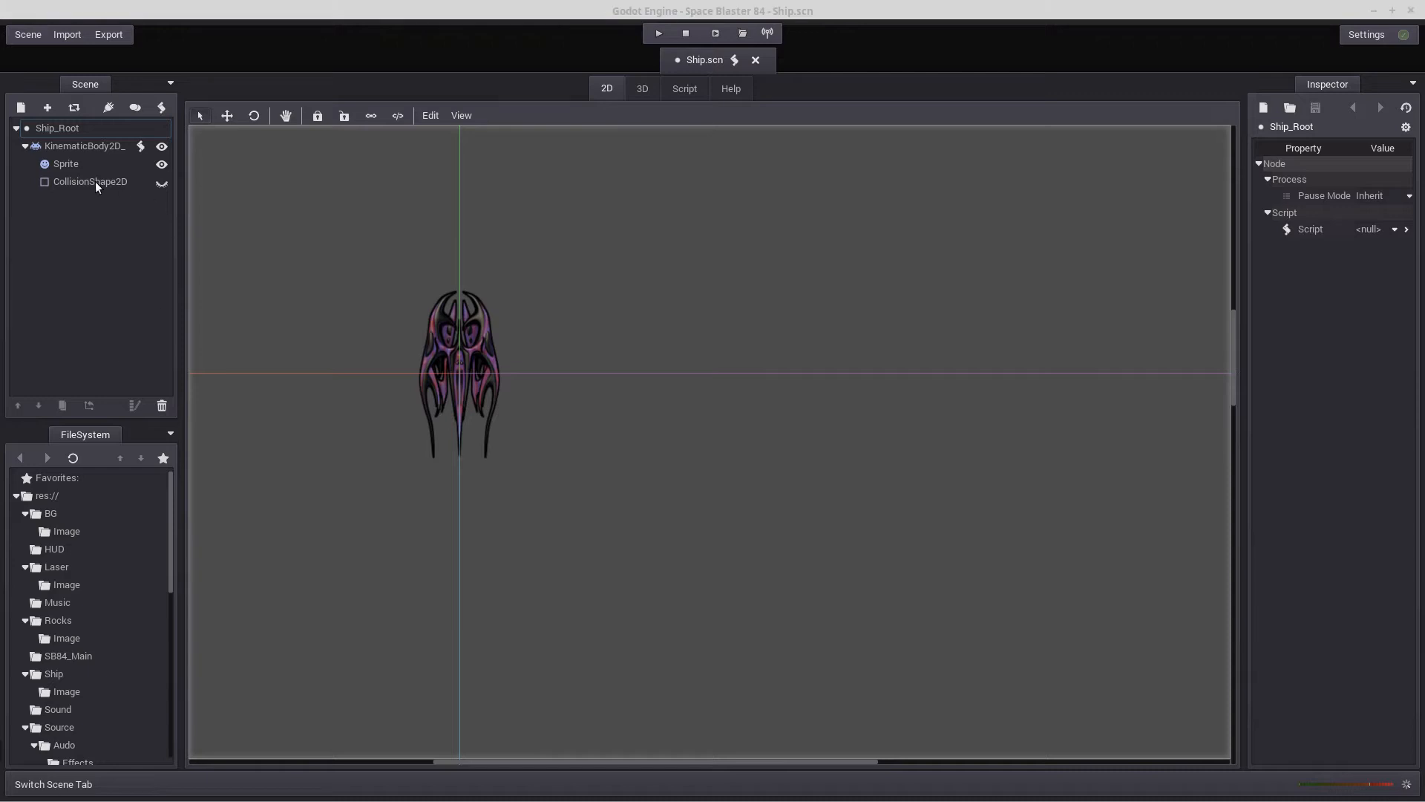
Add a Particles2D node as a child of the ship's KinematicBody2D node
click(83, 147)
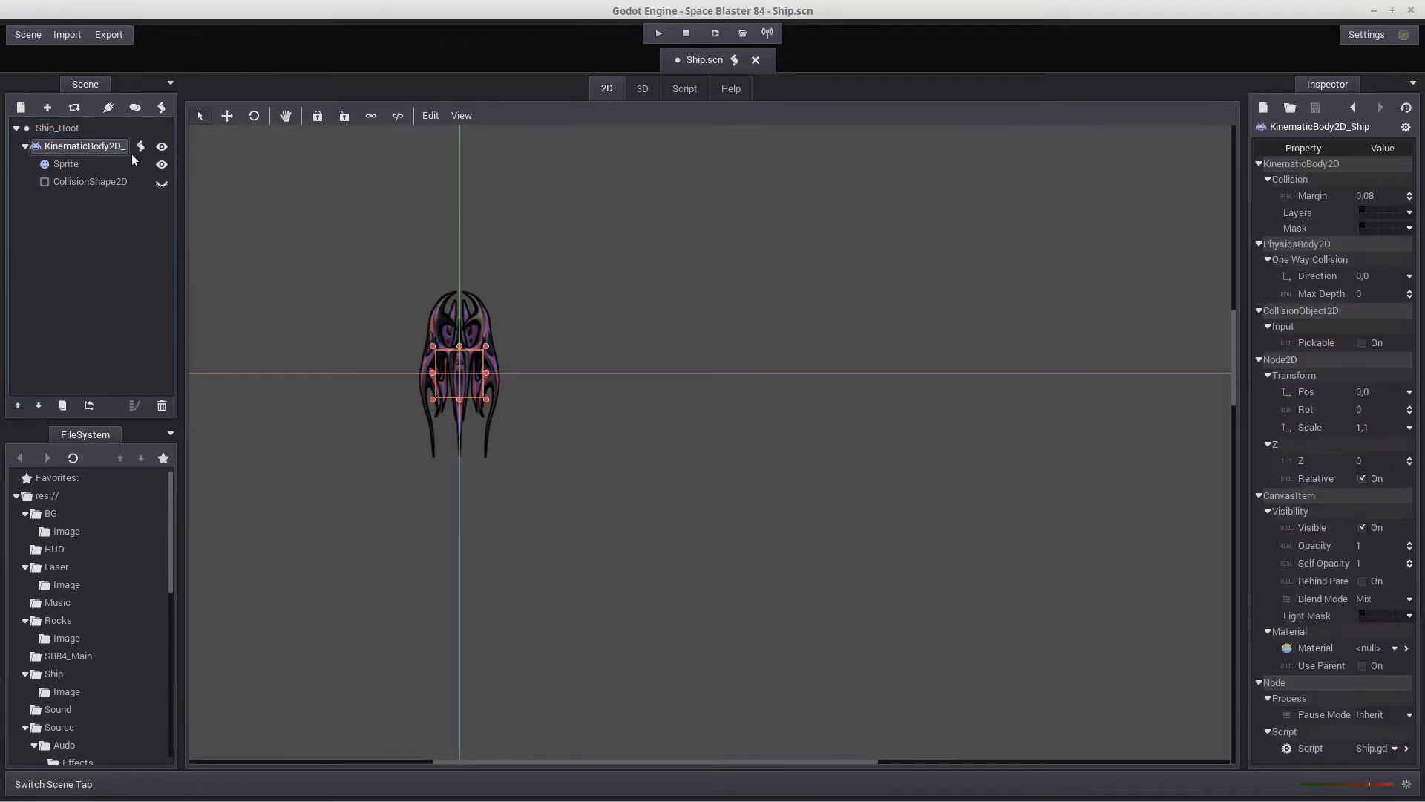
click(22, 108)
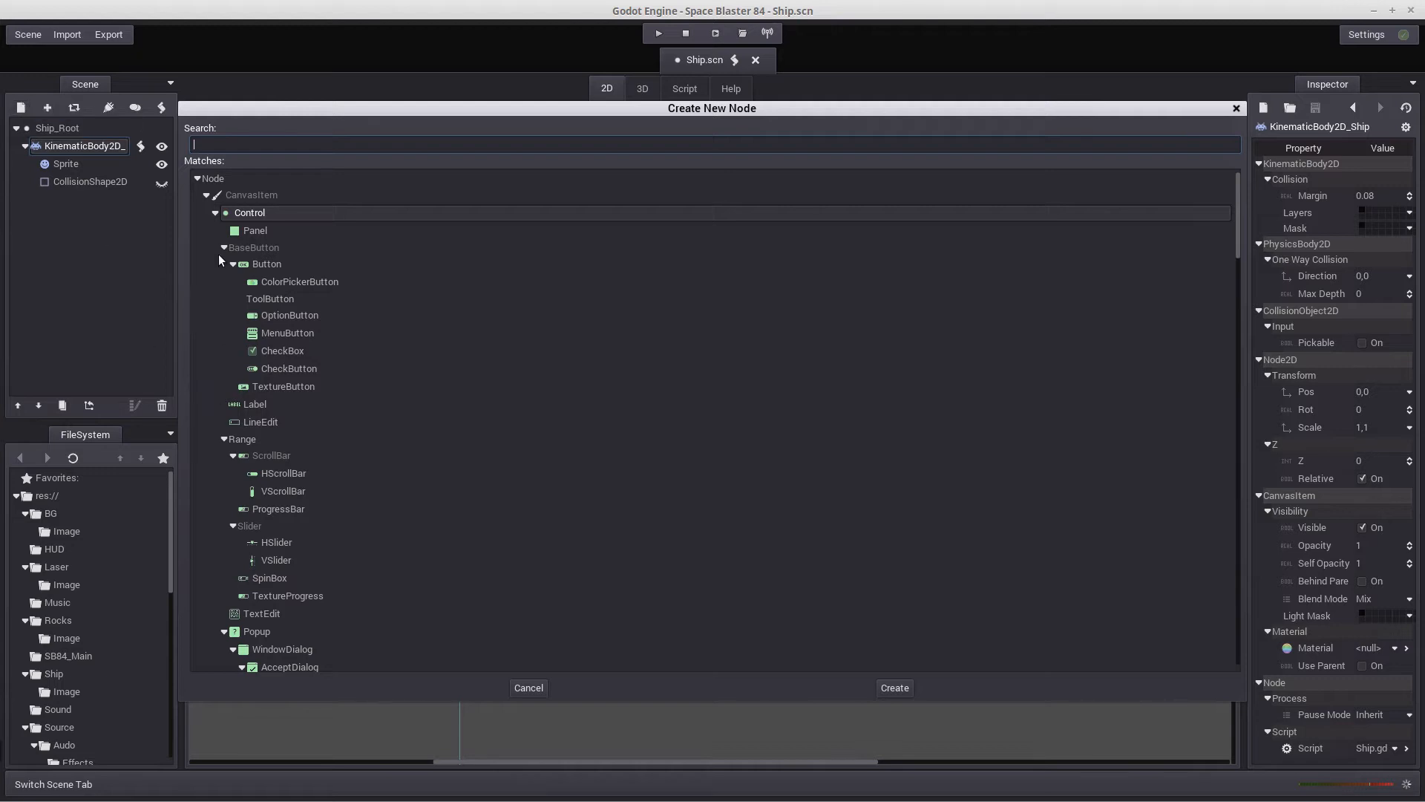
click(216, 212)
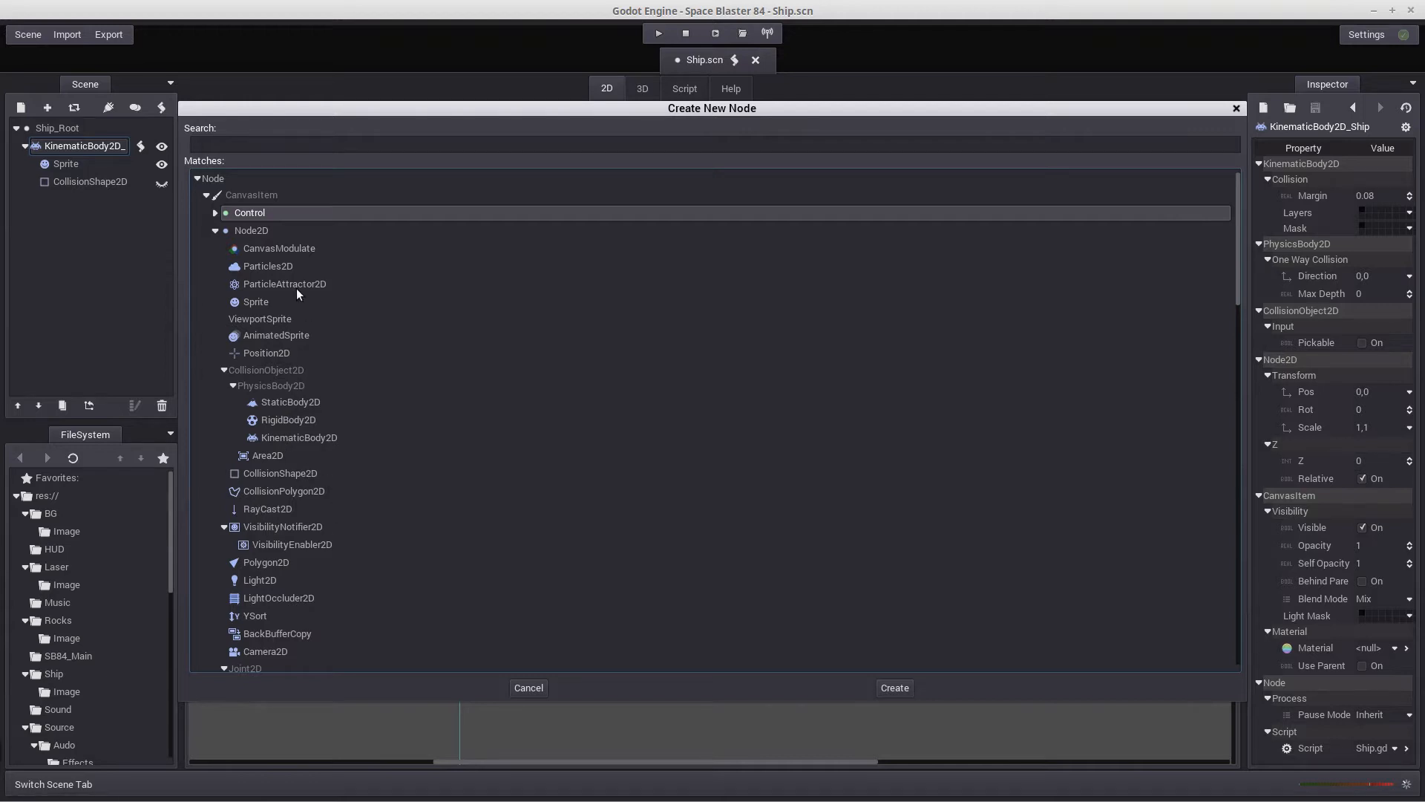
double_click(264, 269)
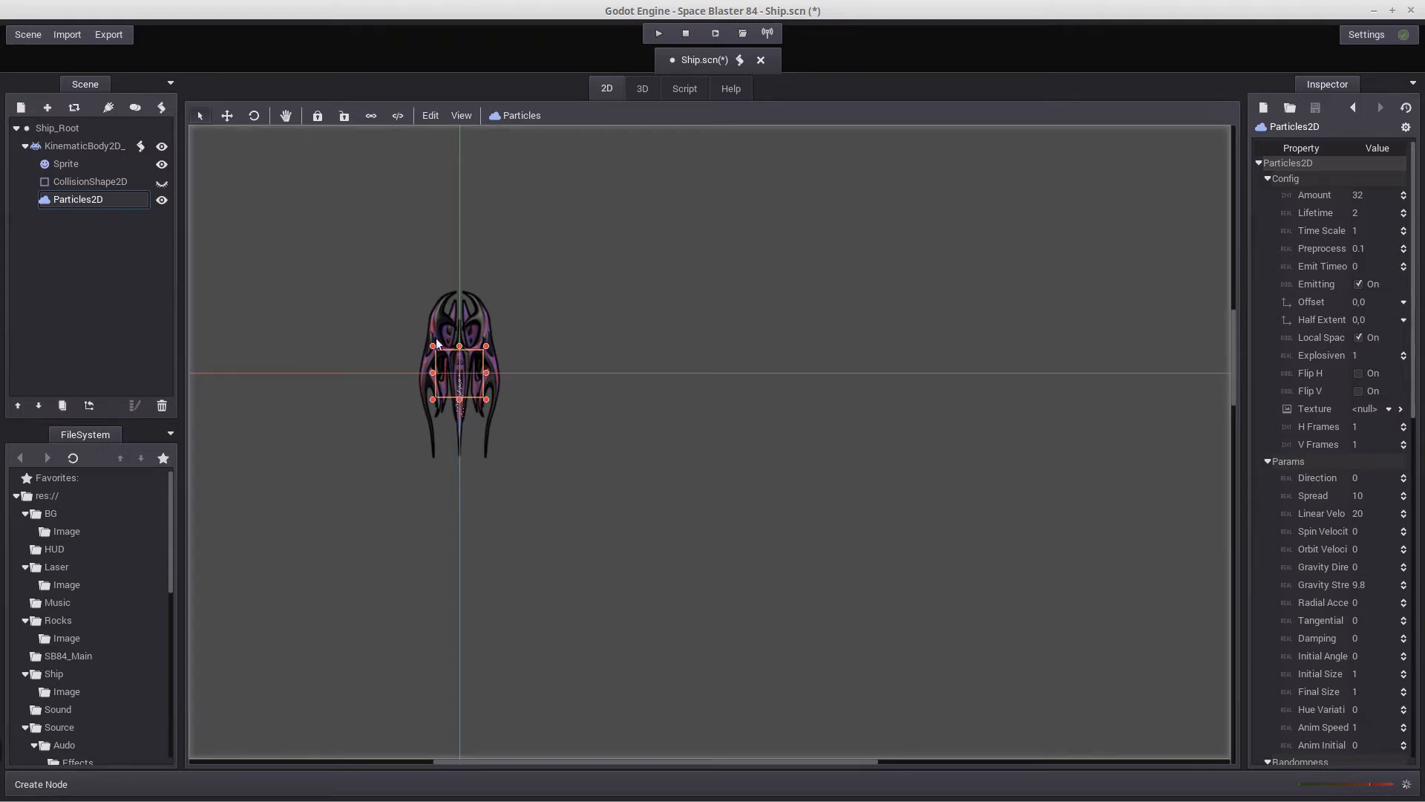
Move the Particles2D node straight down to the ship's tail tip and rename it Up
click(230, 117)
drag(466, 382, 455, 462)
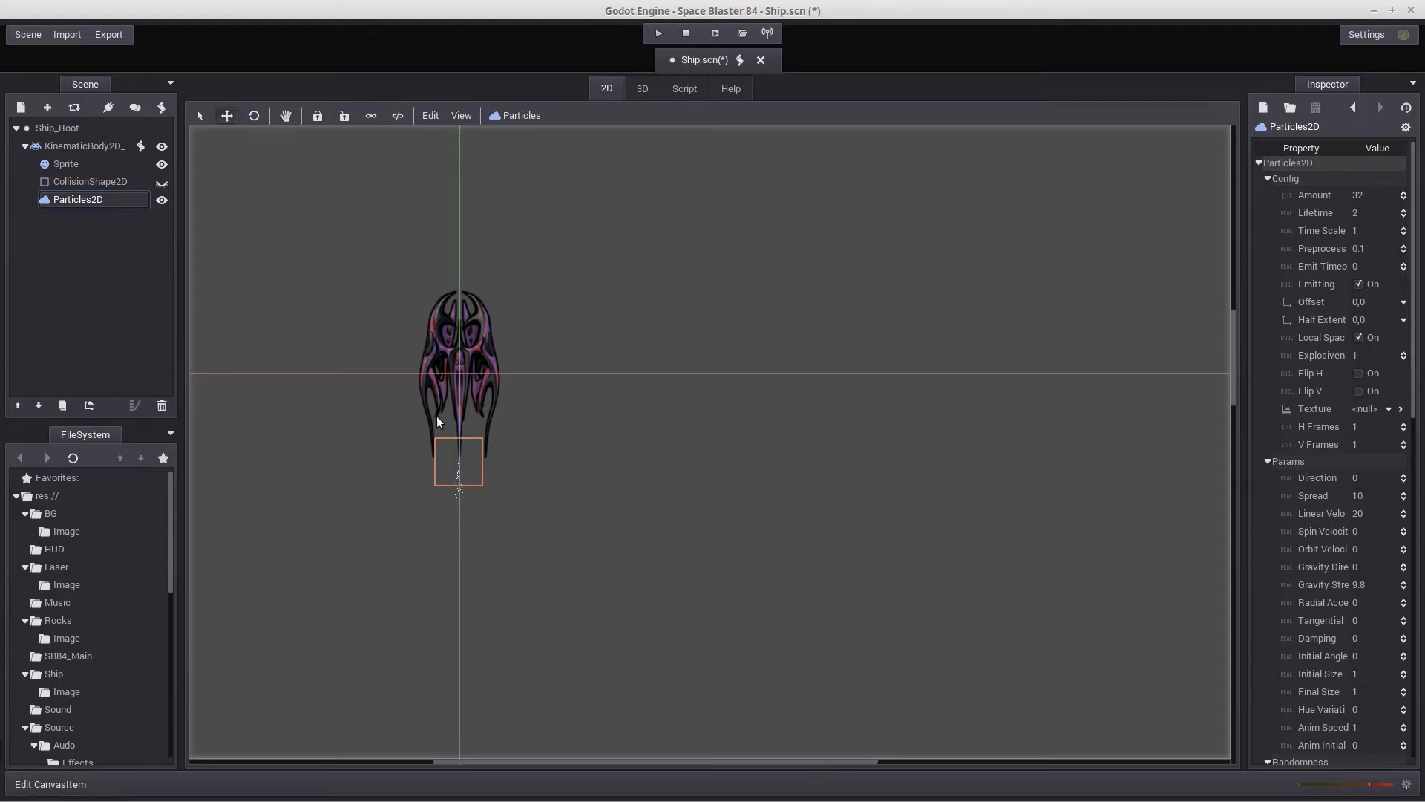
double_click(84, 198)
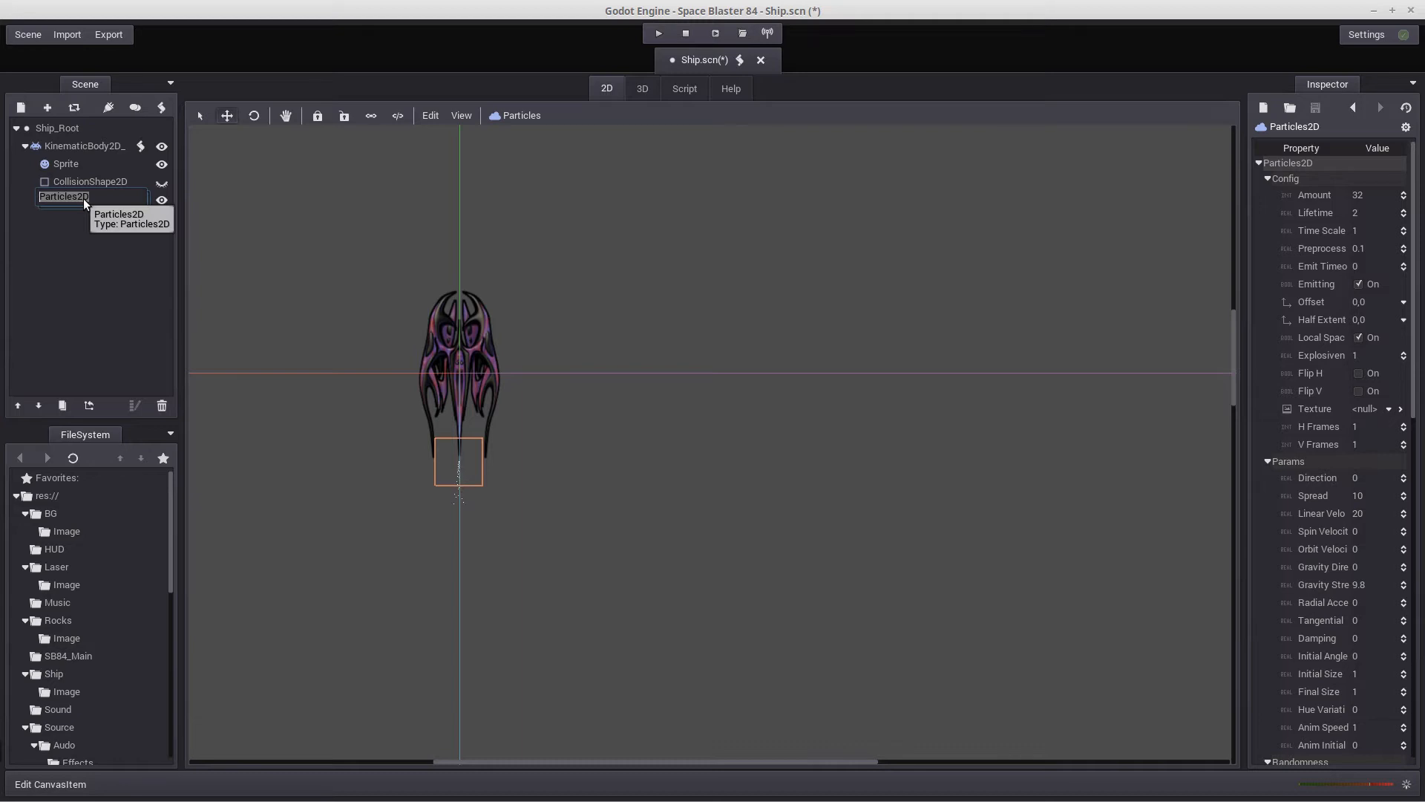
text(Up)
key(Return)
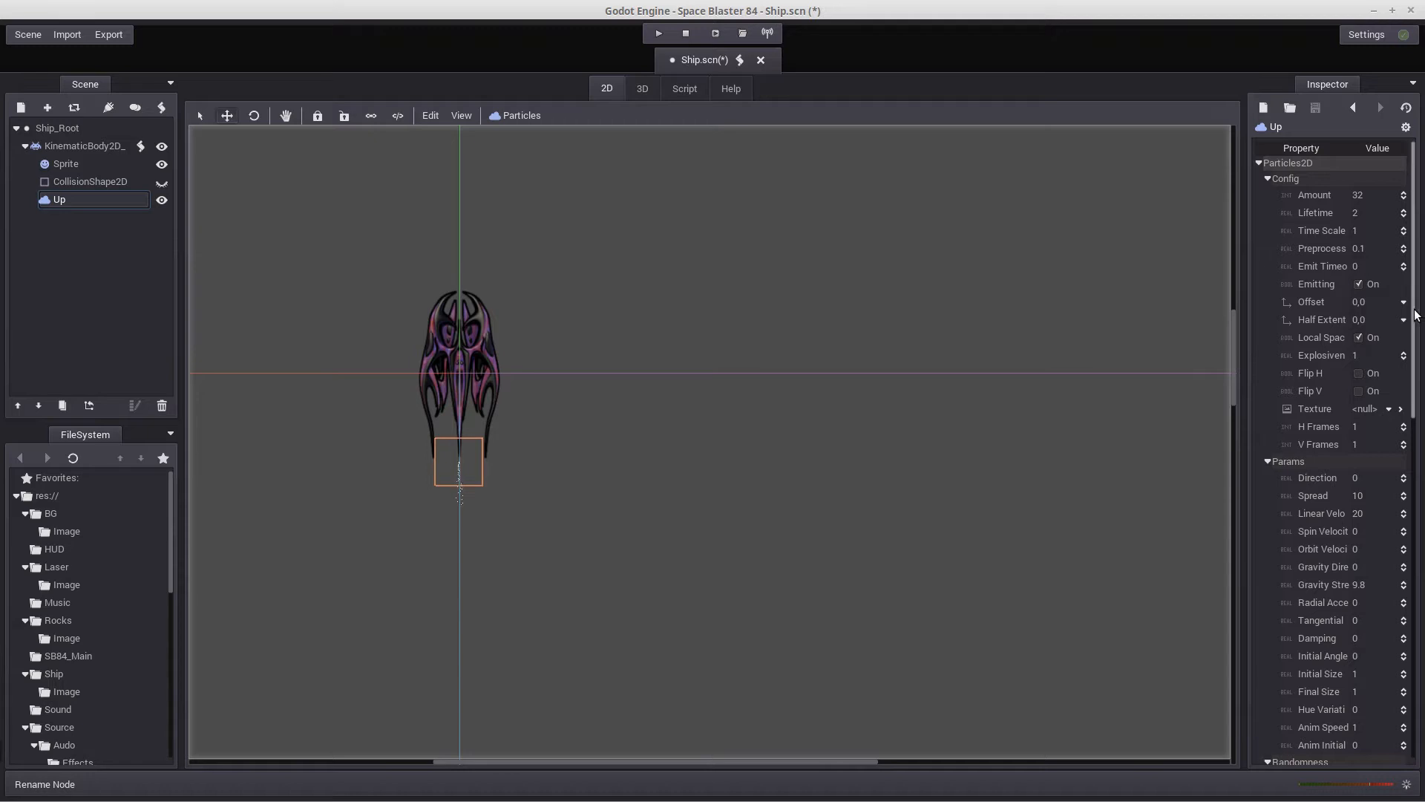
Look through the Up node's particle parameters and examine its emission at the ship's tail up close
drag(1414, 310, 1414, 468)
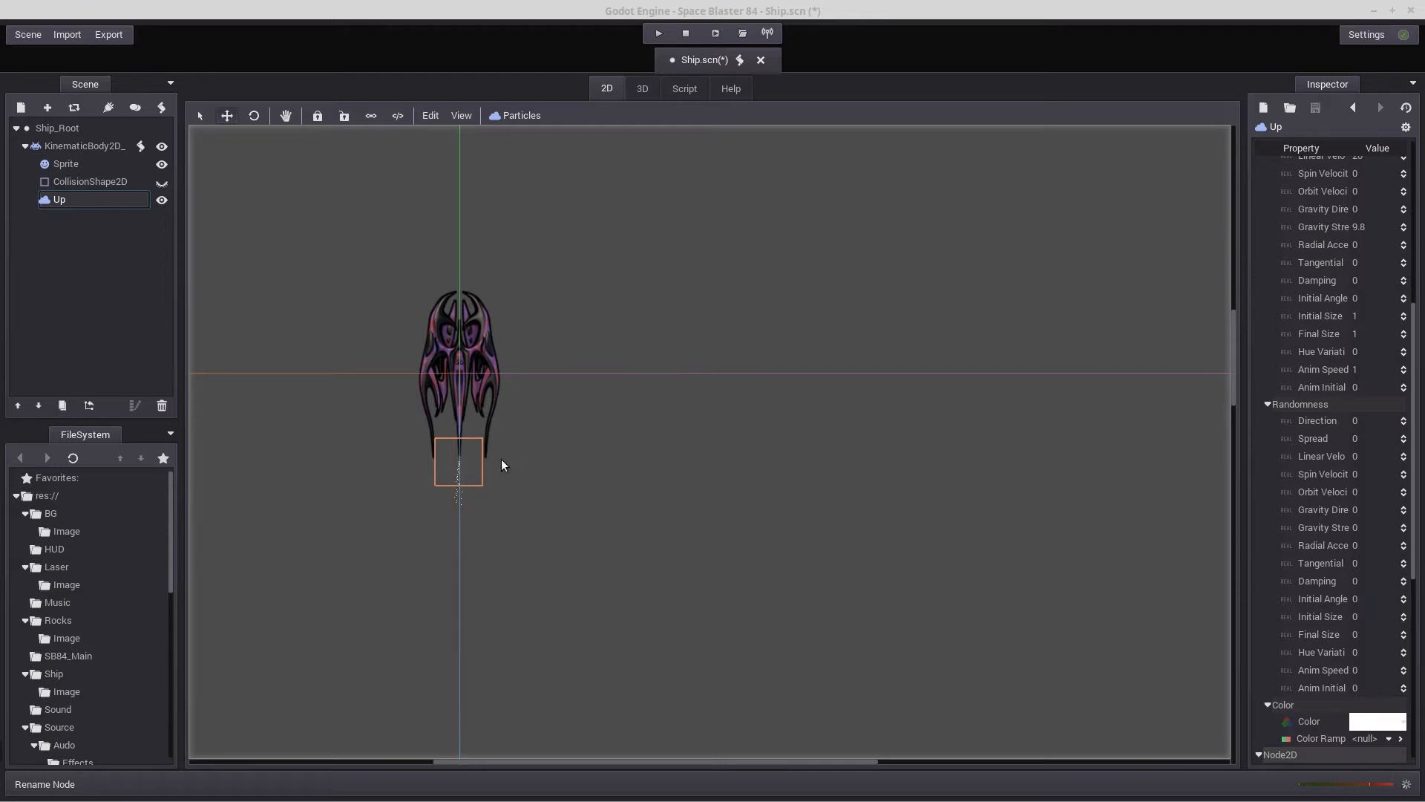
scroll(1408, 332, up, 3)
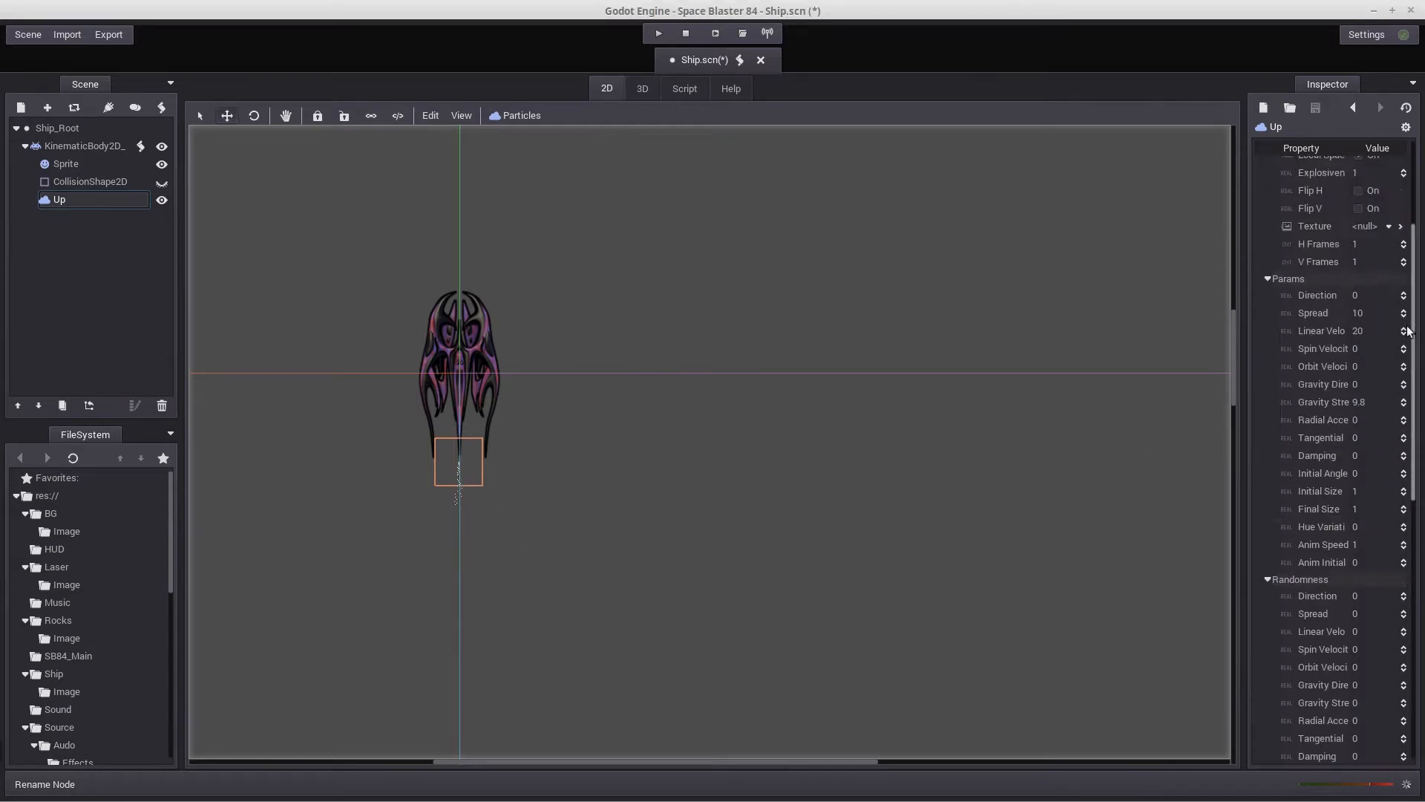
scroll(1408, 332, up, 3)
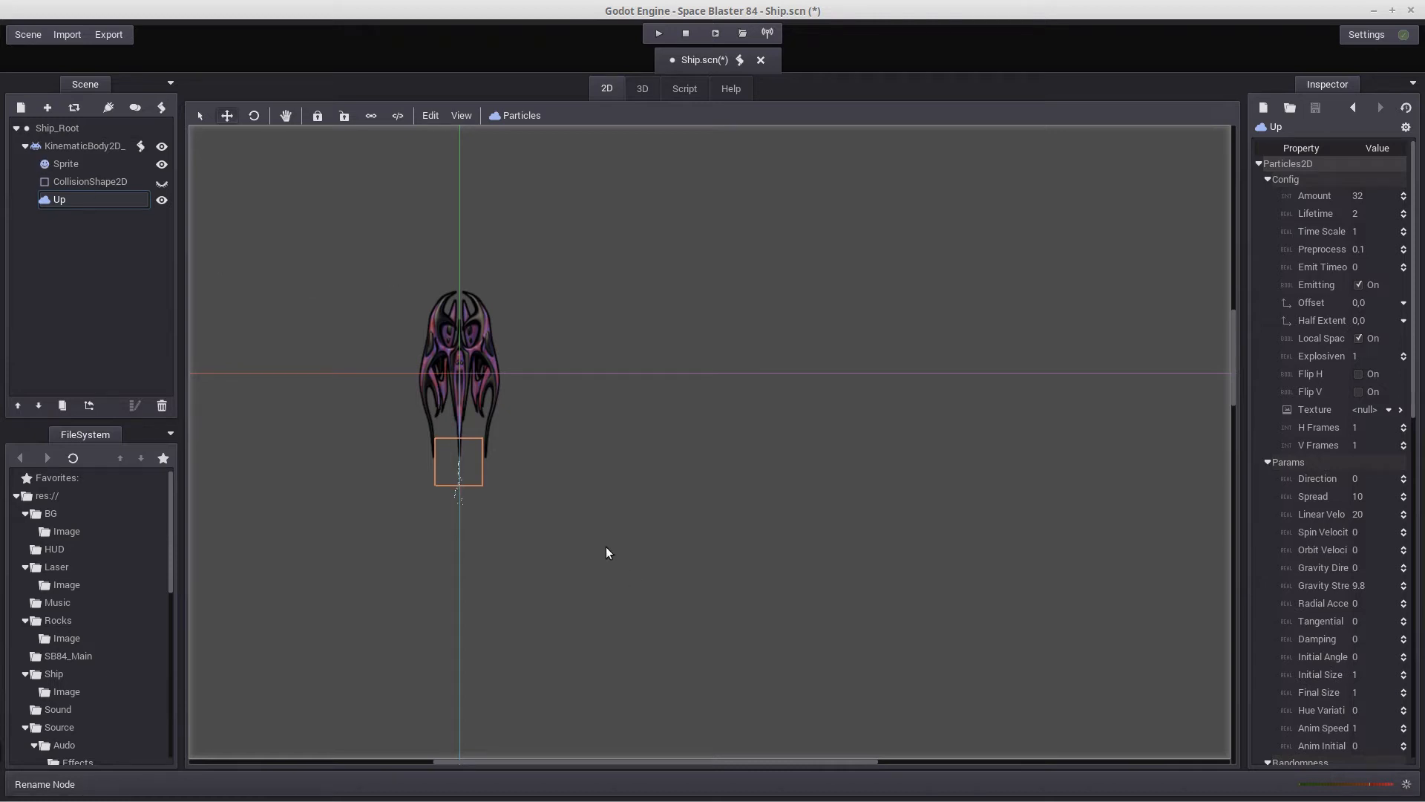
scroll(605, 552, up, 1)
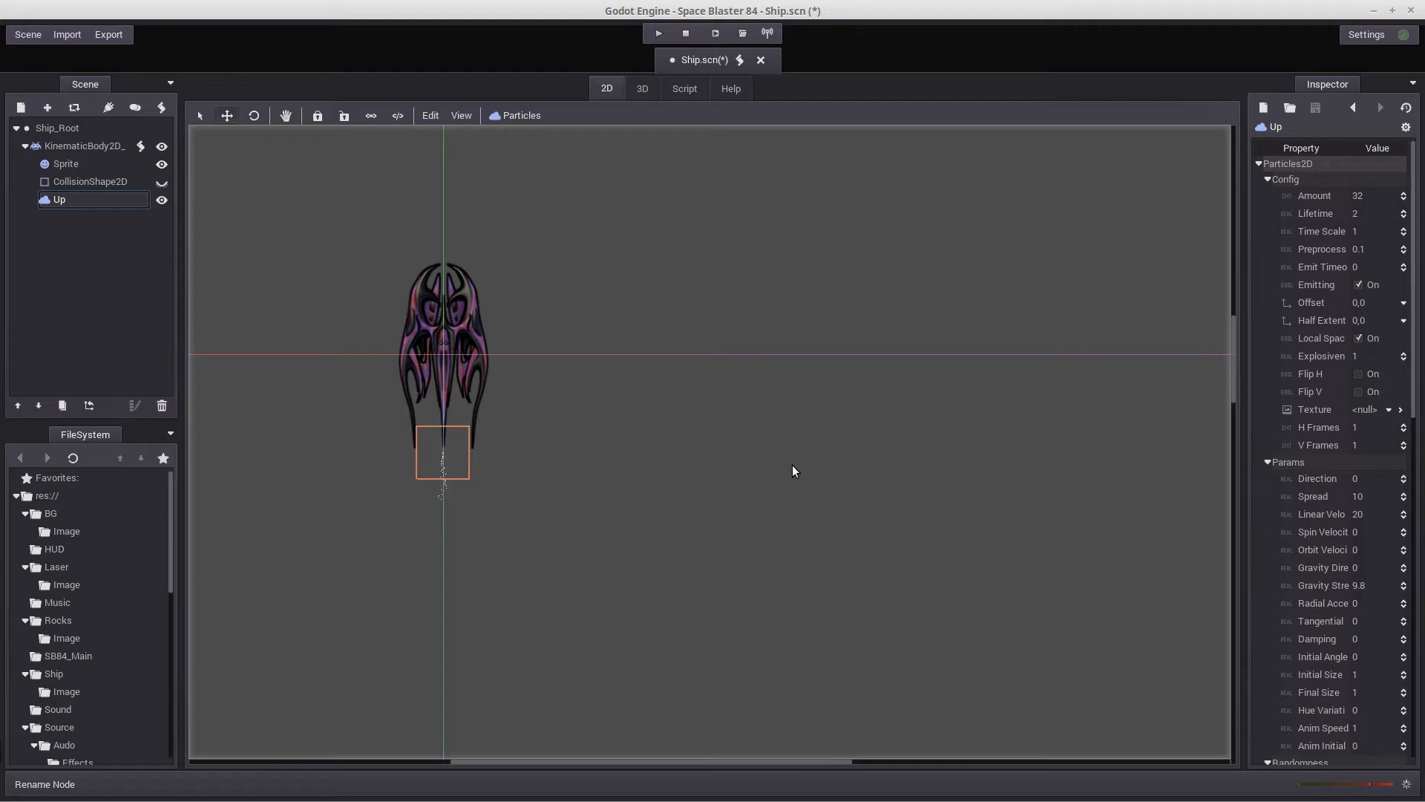
scroll(795, 465, up, 3)
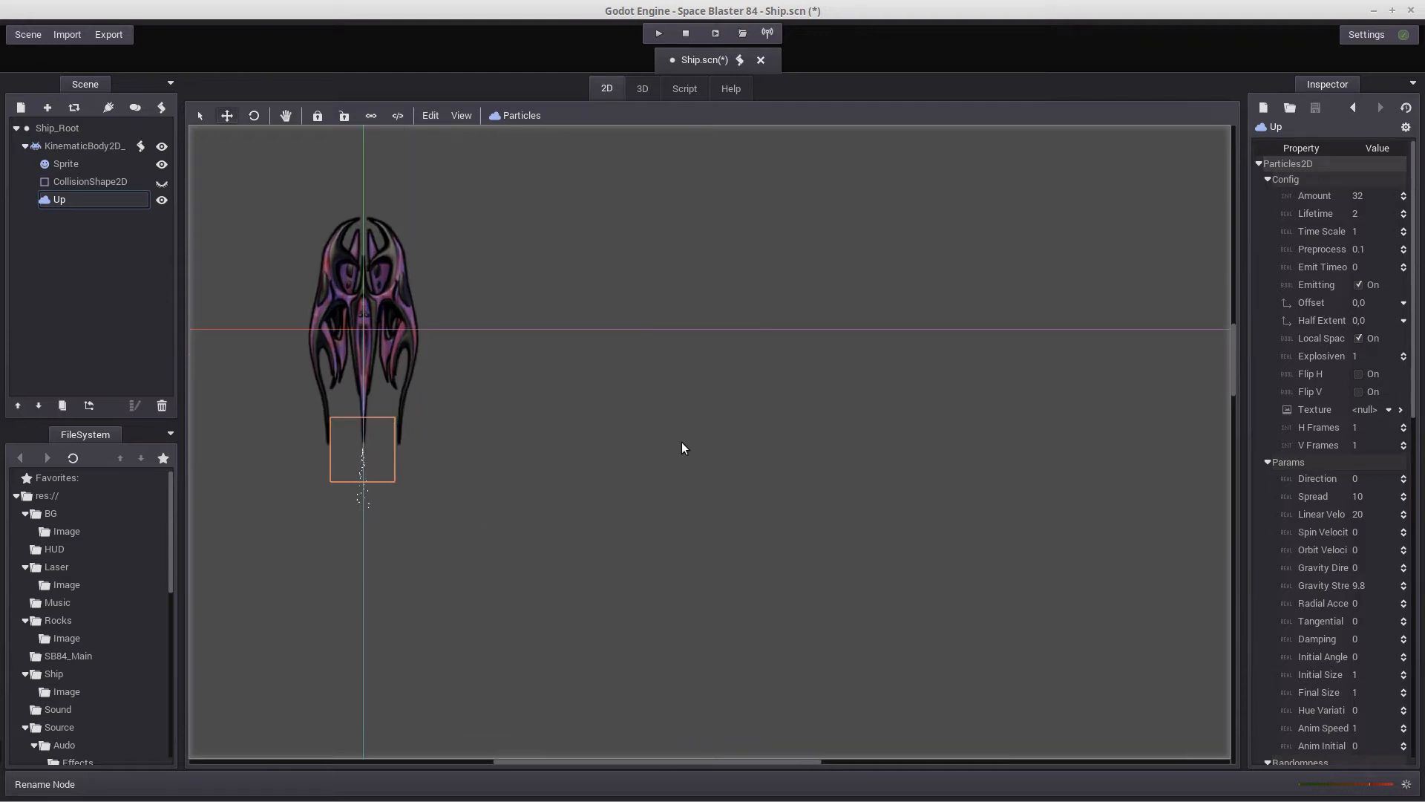
scroll(953, 488, up, 1)
scroll(857, 488, up, 1)
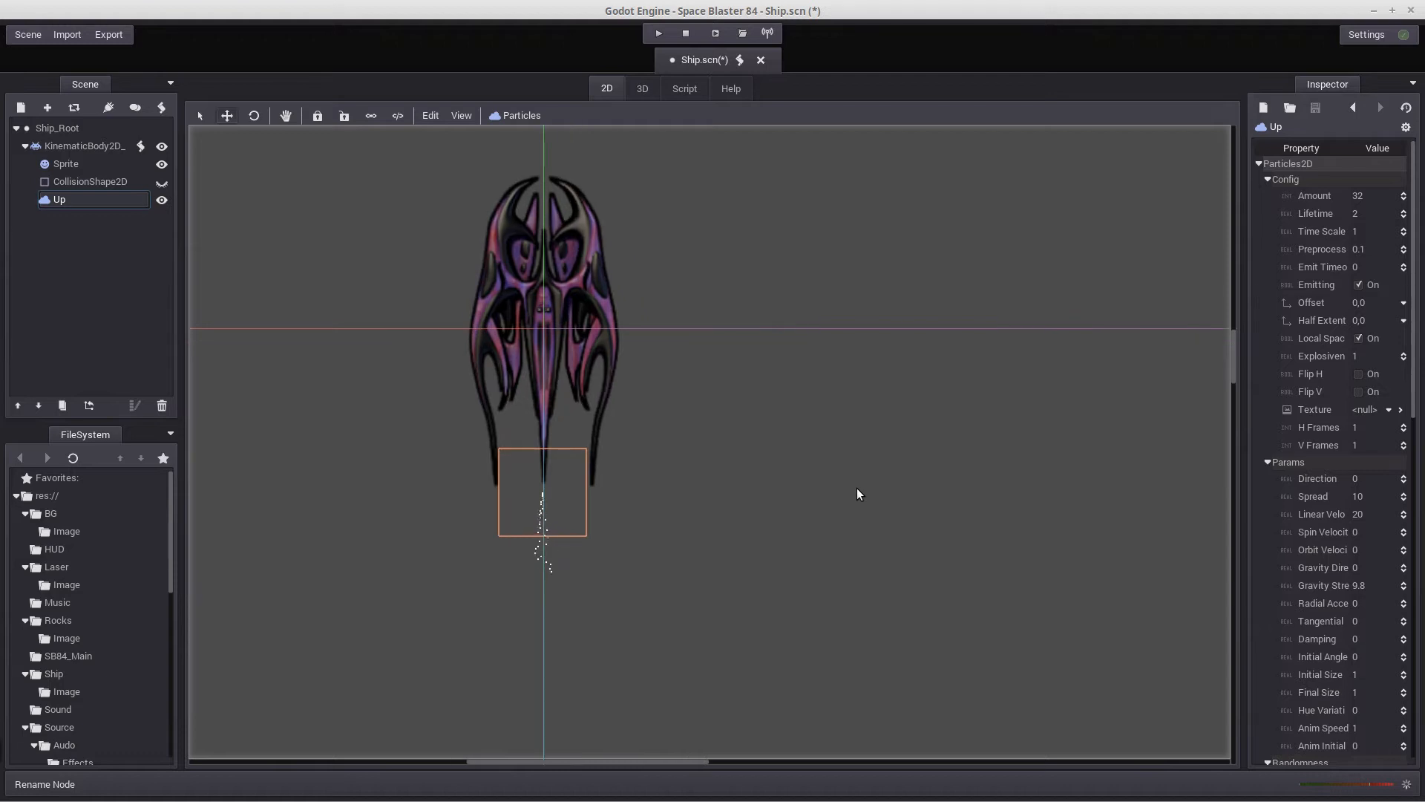
scroll(859, 490, up, 2)
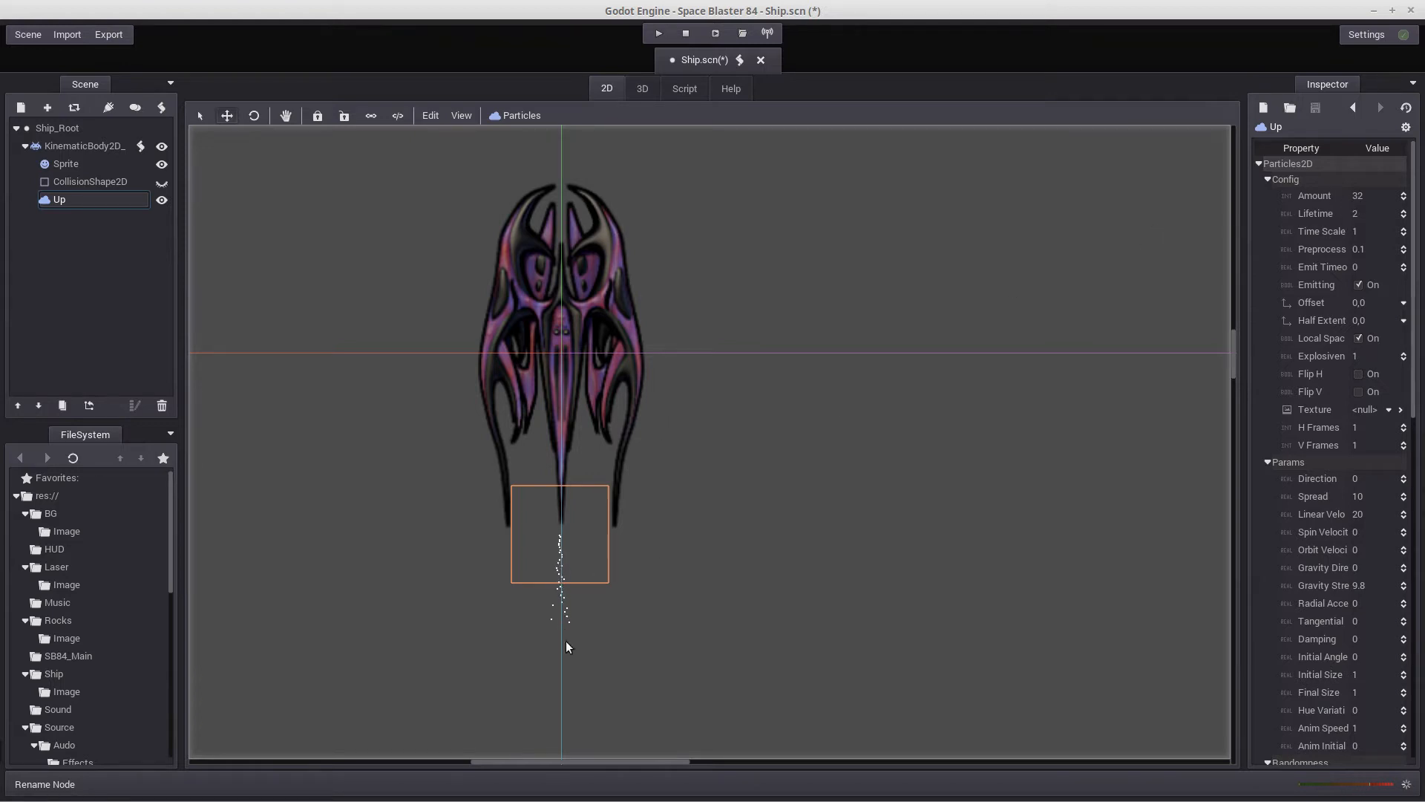
Try a particle amount of 100 on the Up node
click(1361, 194)
text(100)
key(Return)
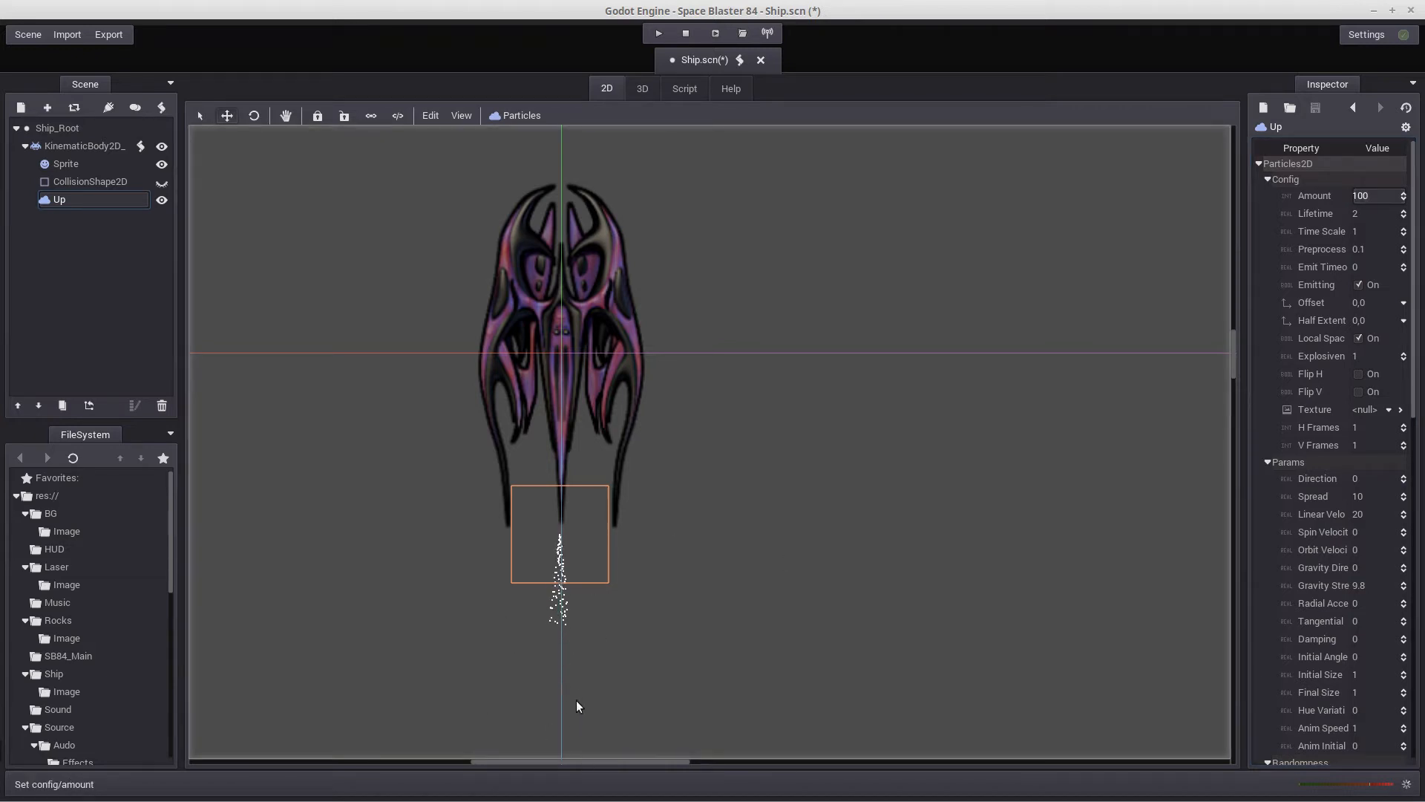
Set the Up node's particle amount to 30 and its lifetime to 4
click(1378, 197)
text(30)
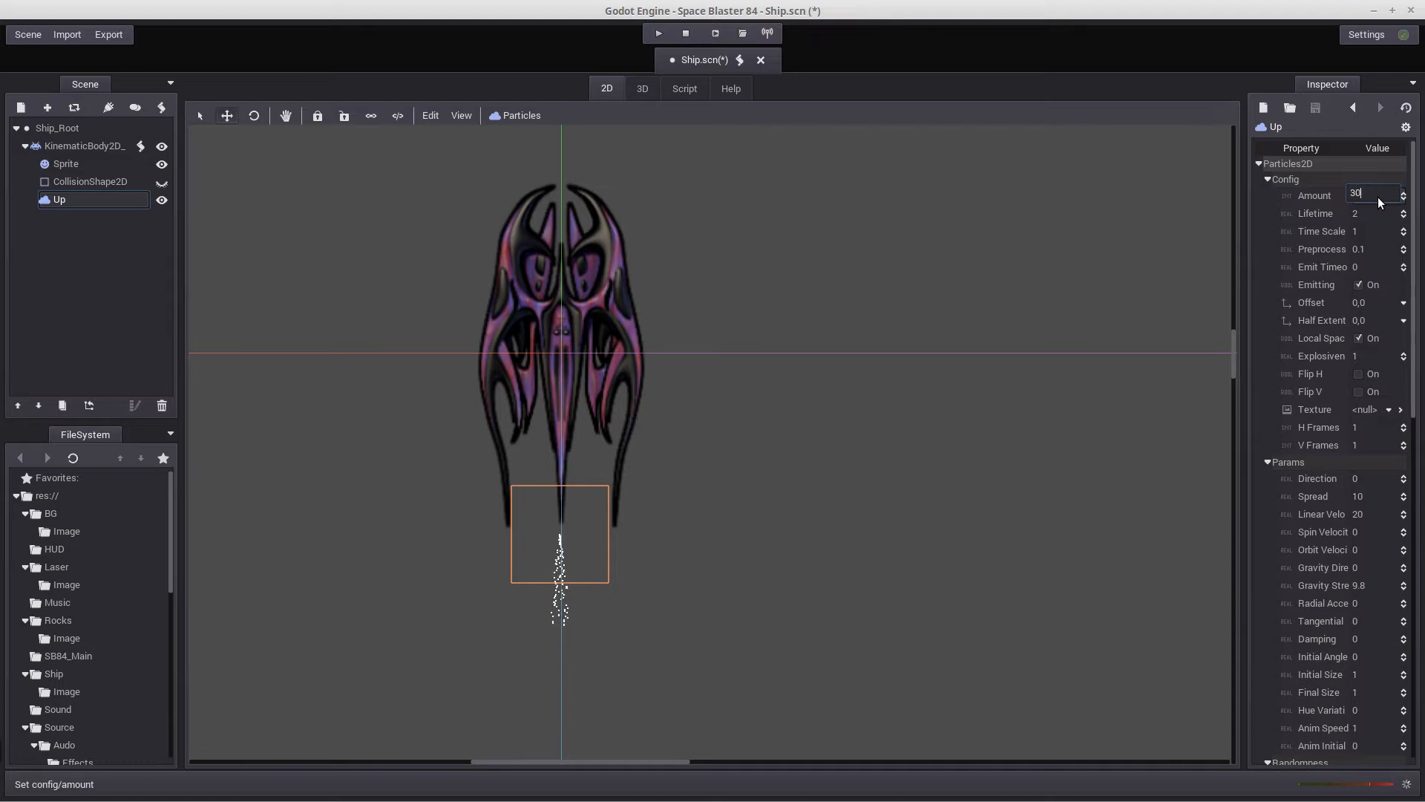
key(Return)
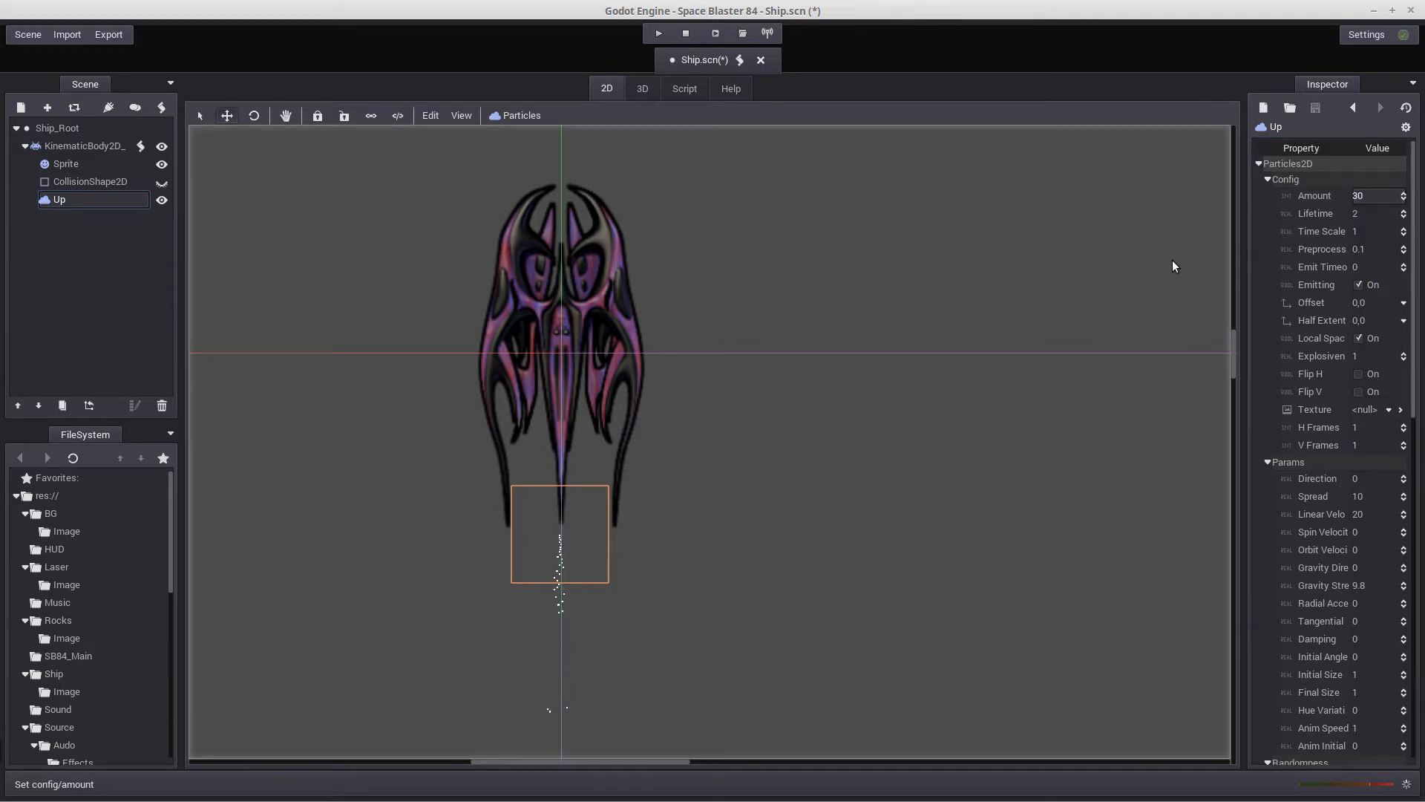
click(1363, 215)
text(4)
key(Return)
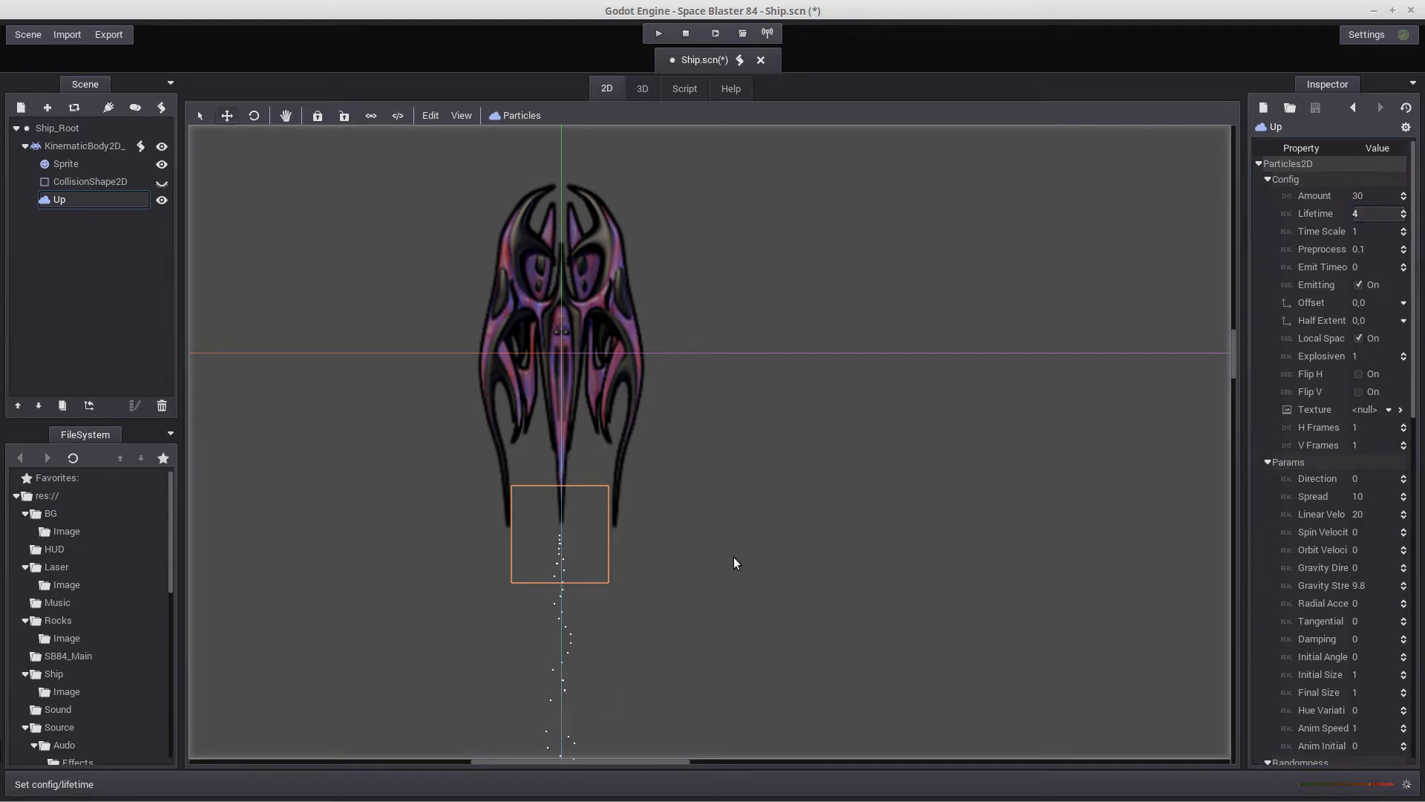
scroll(734, 557, down, 3)
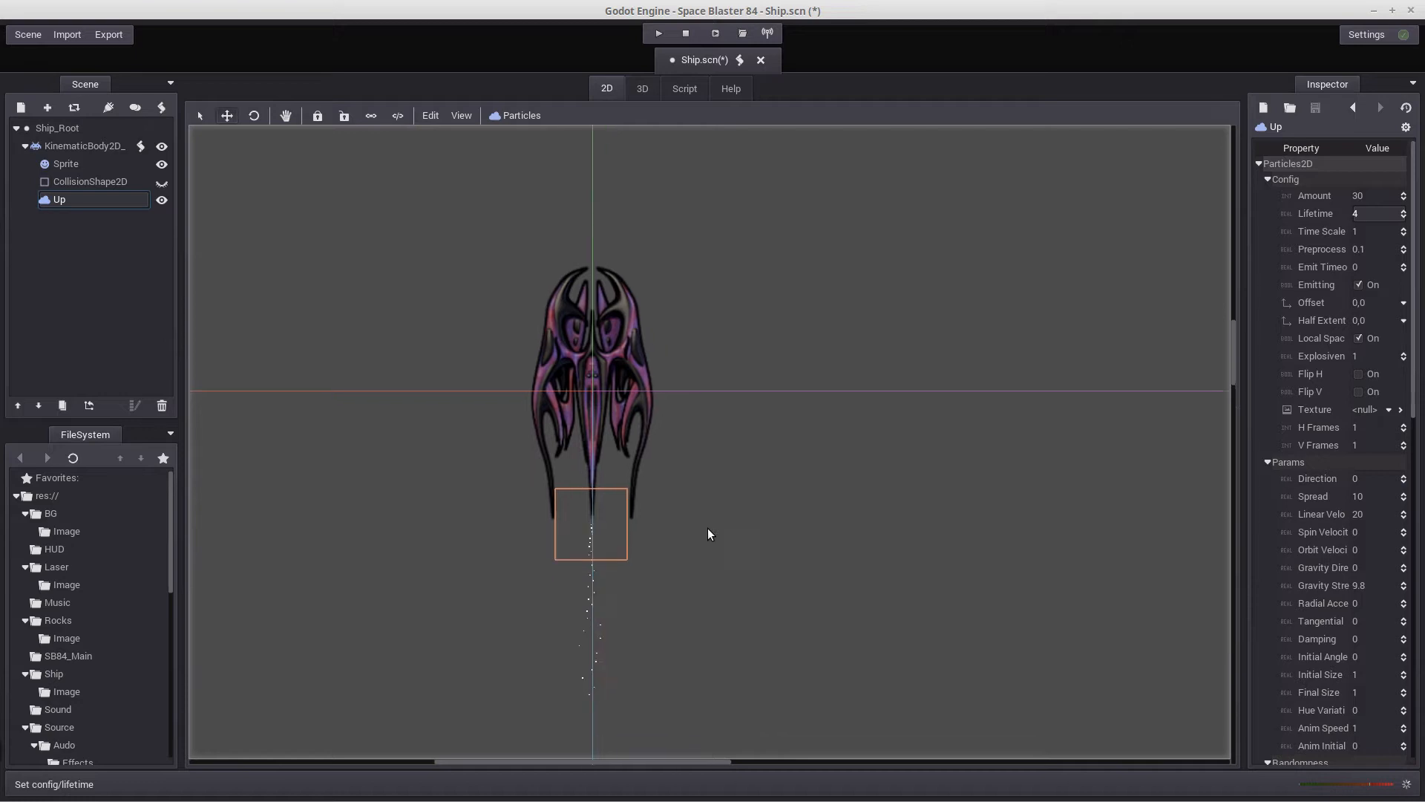
middle_drag(708, 533, 679, 494)
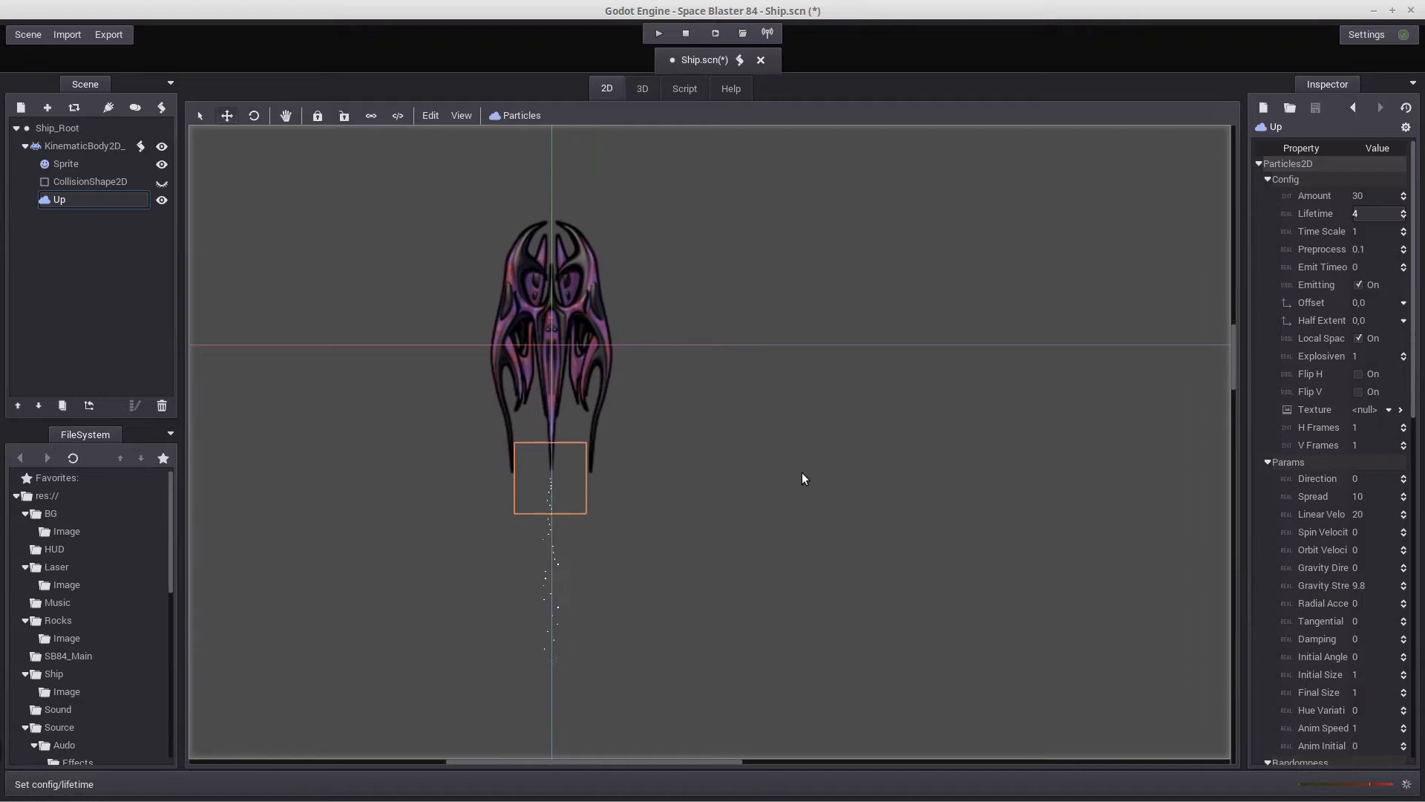
Set the Up node's particle time scale to 5
click(1358, 233)
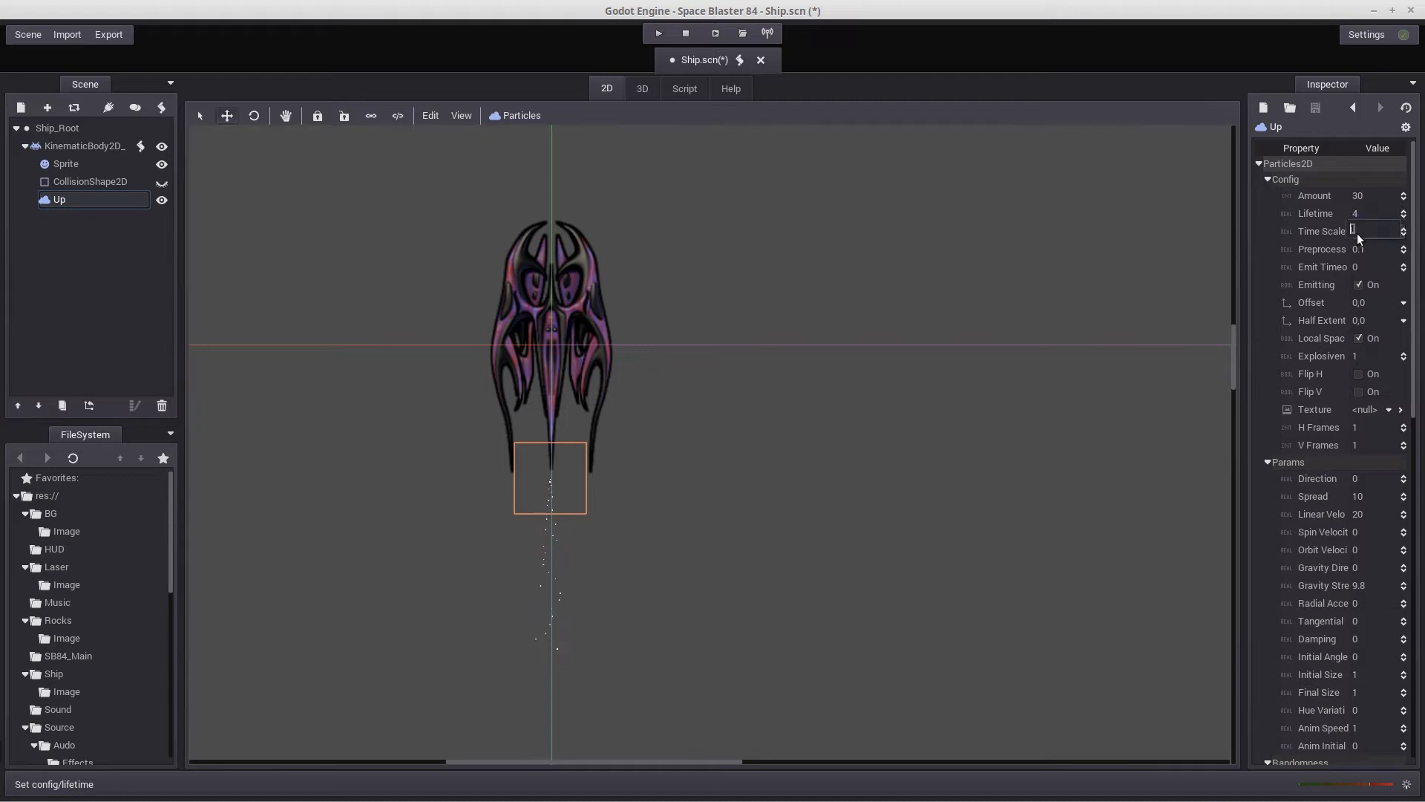
text(5)
key(Return)
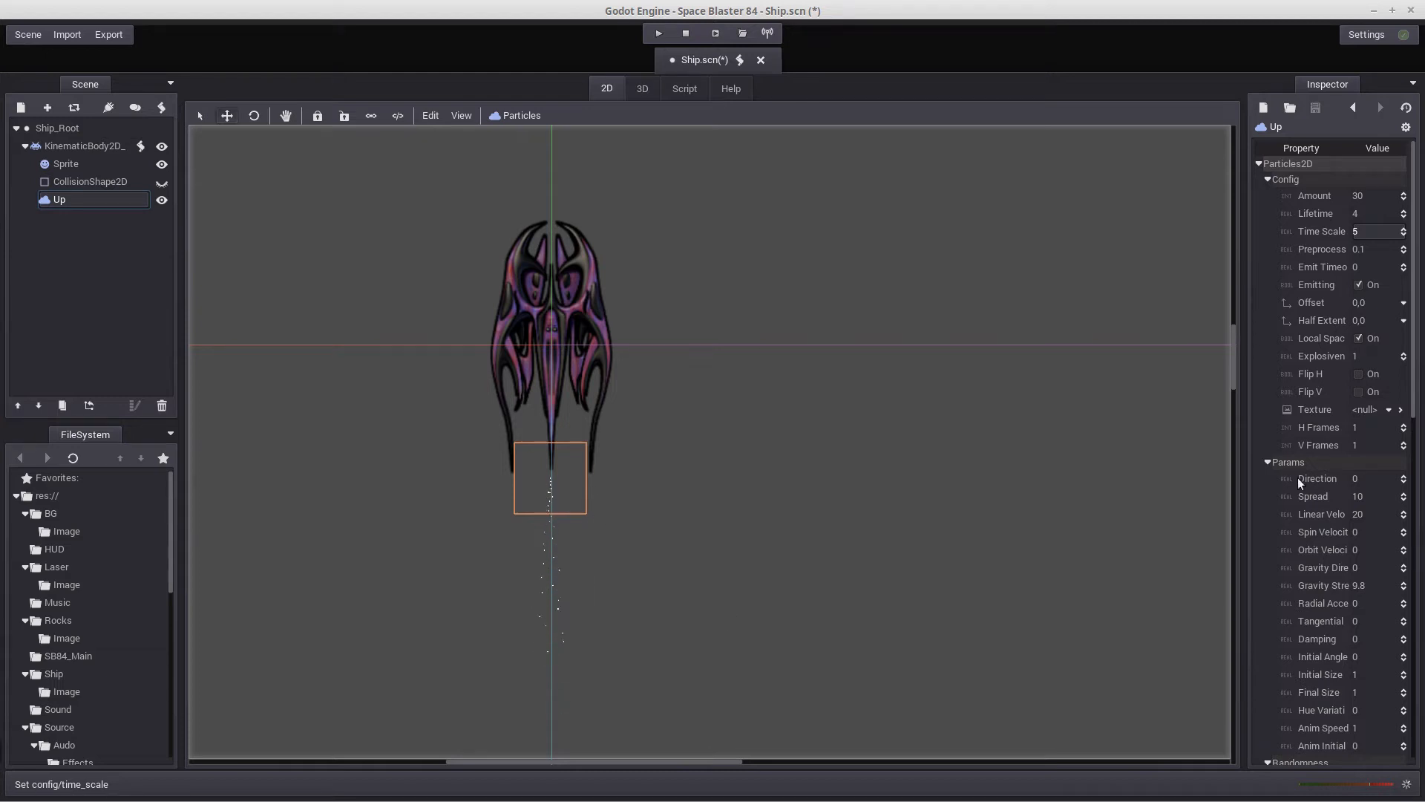
Load smoke_particle.png from the project's Particles/Image folder as the Up node's particle texture
click(1389, 410)
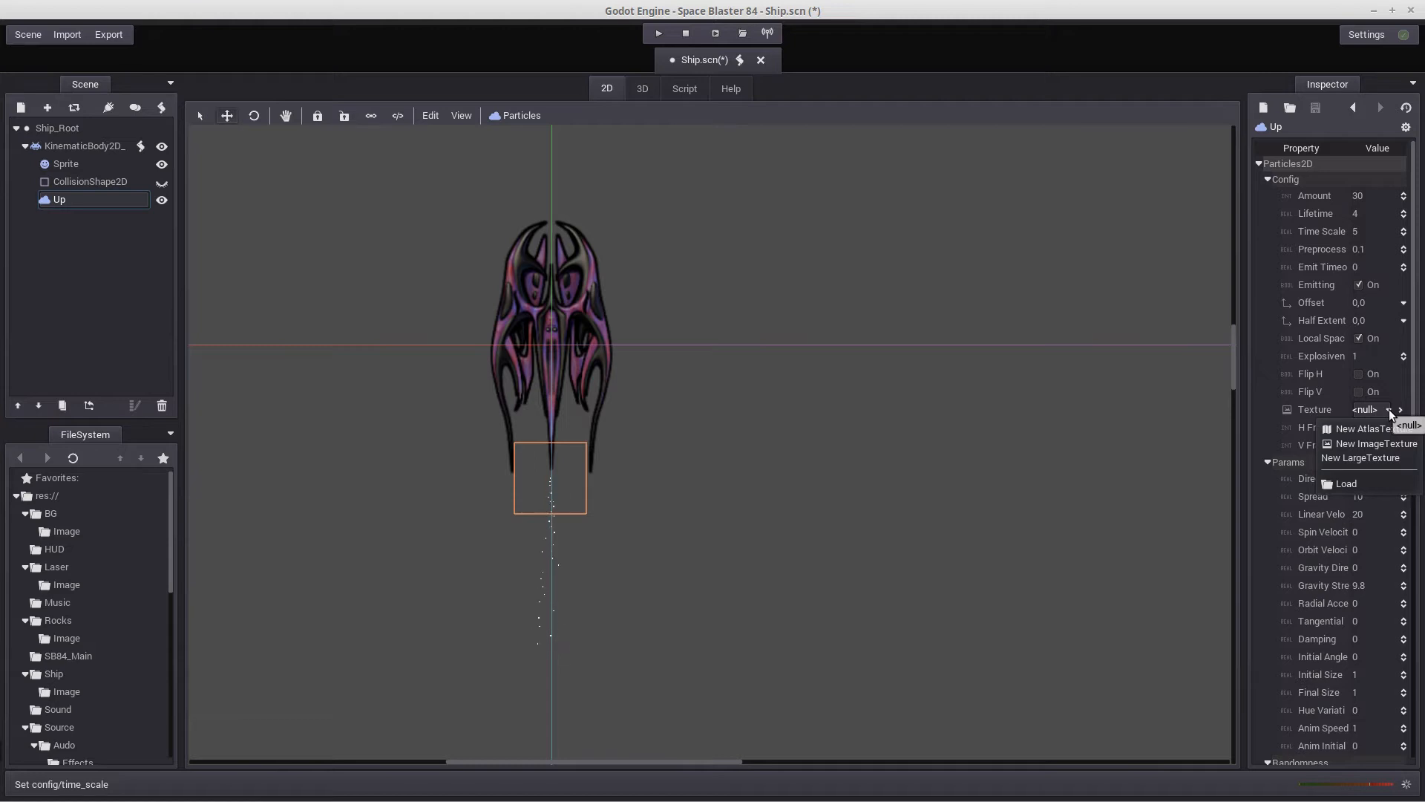
click(1361, 486)
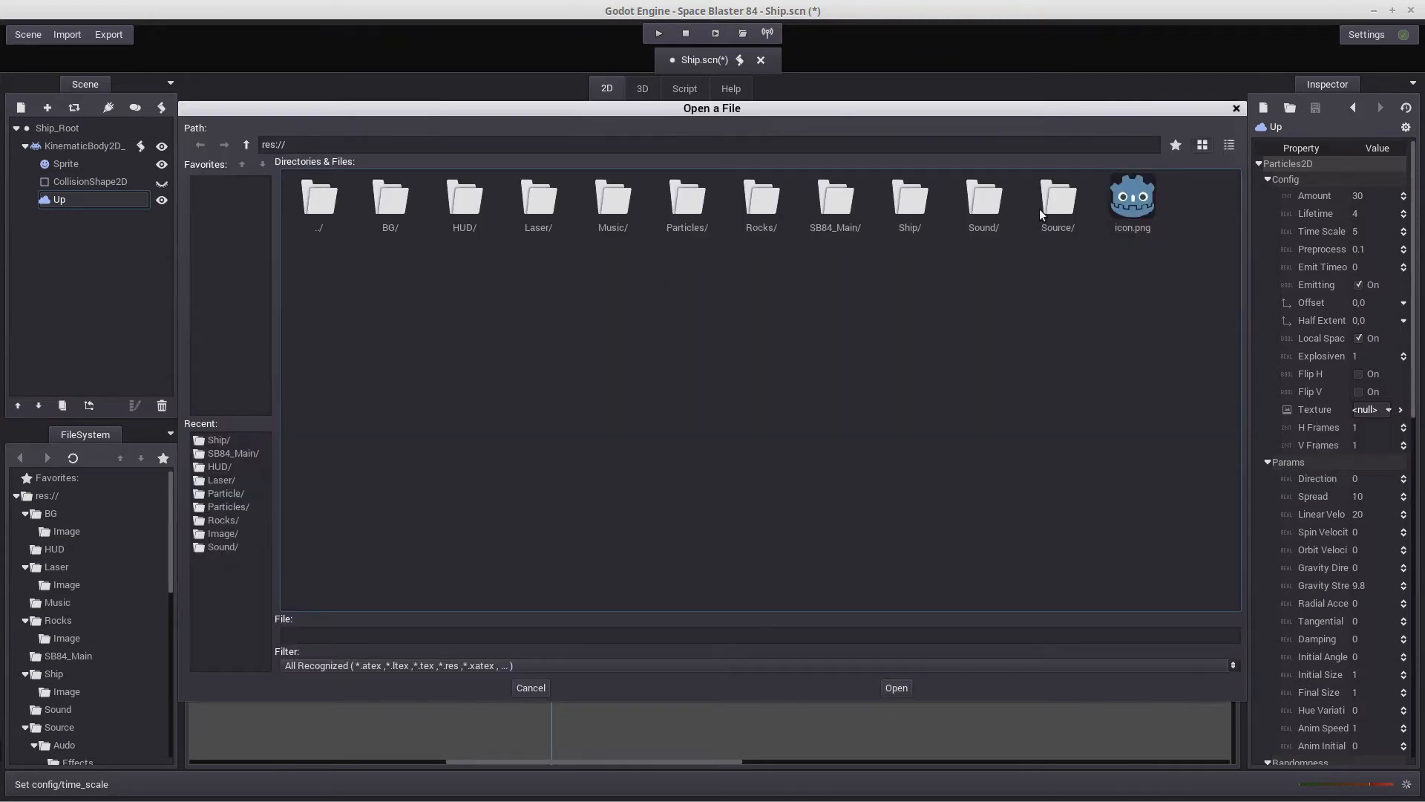
double_click(683, 207)
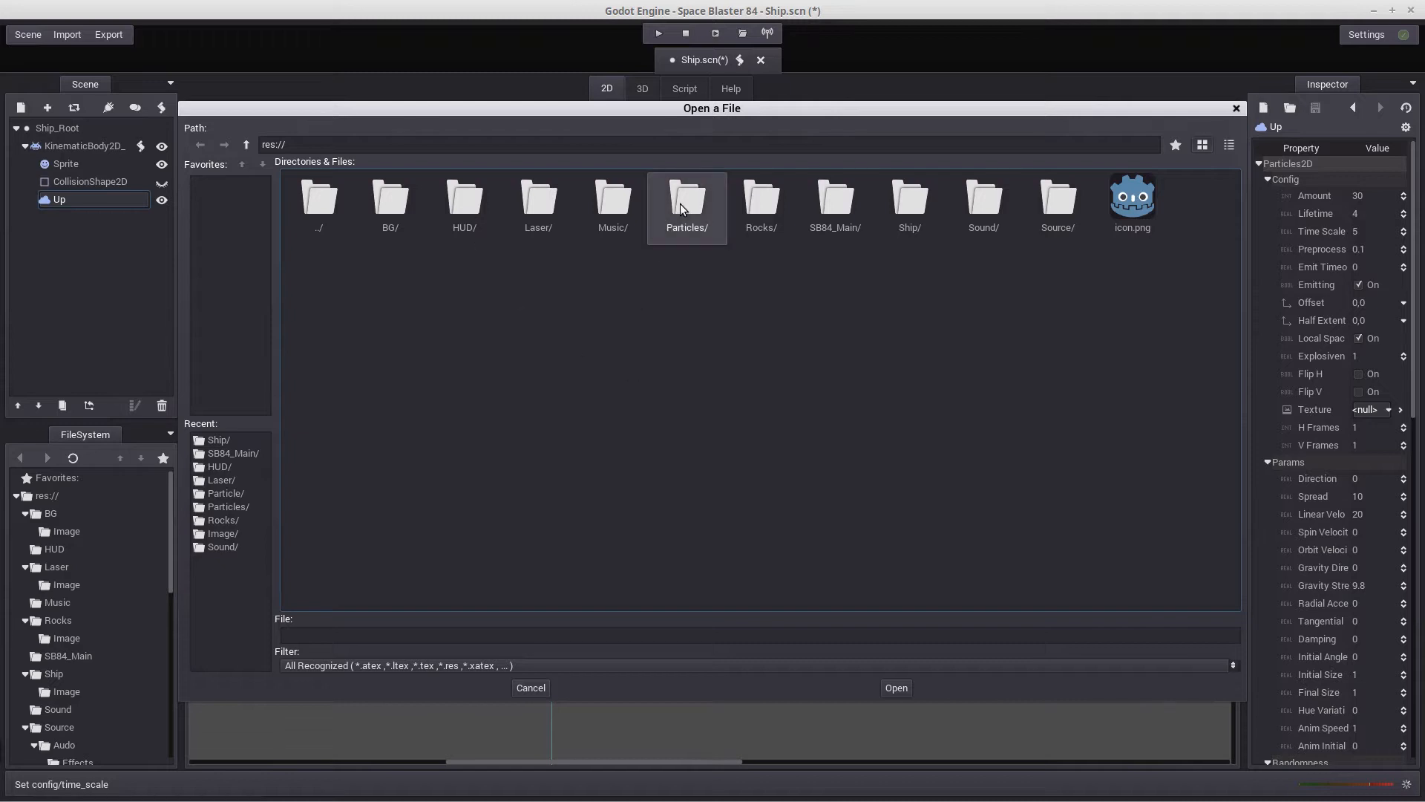
double_click(405, 200)
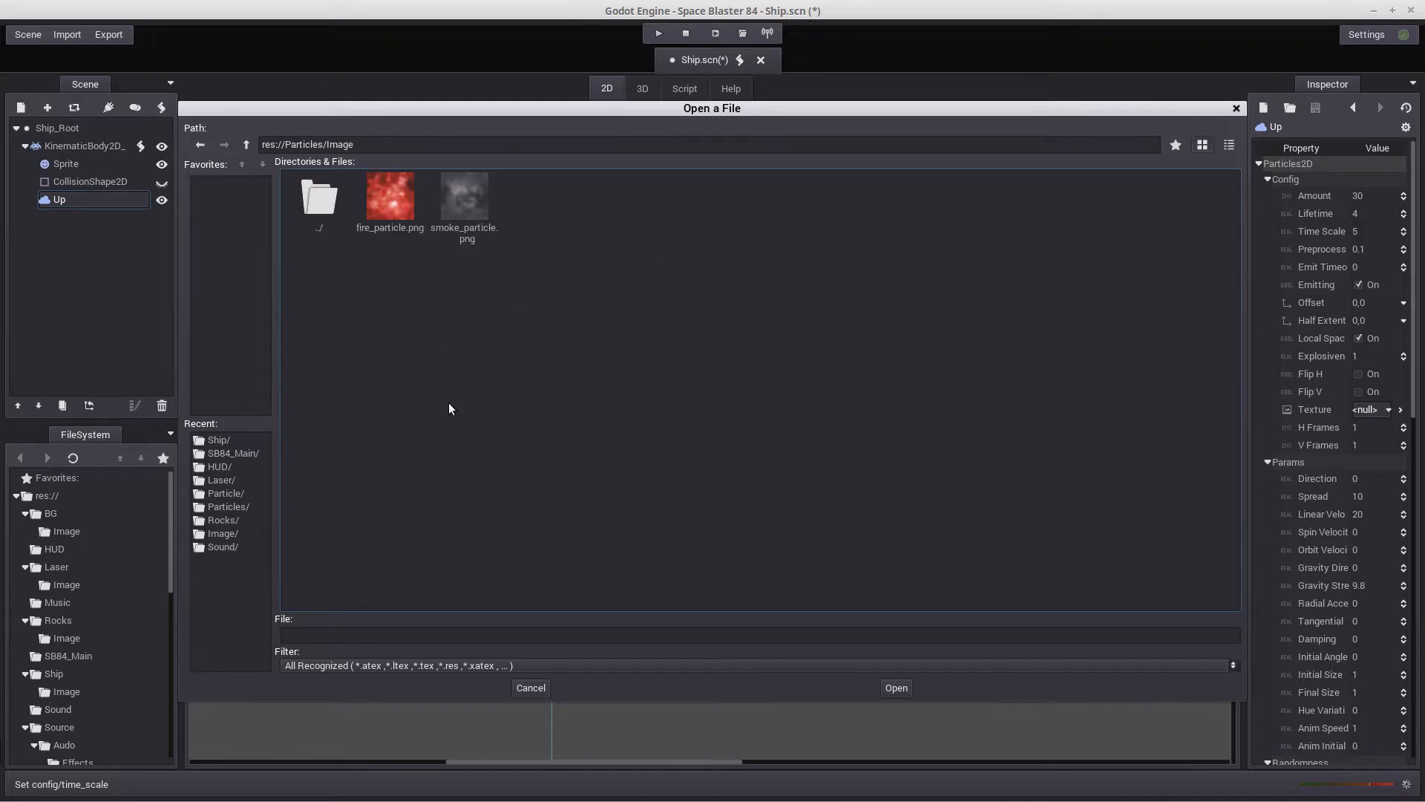
double_click(461, 191)
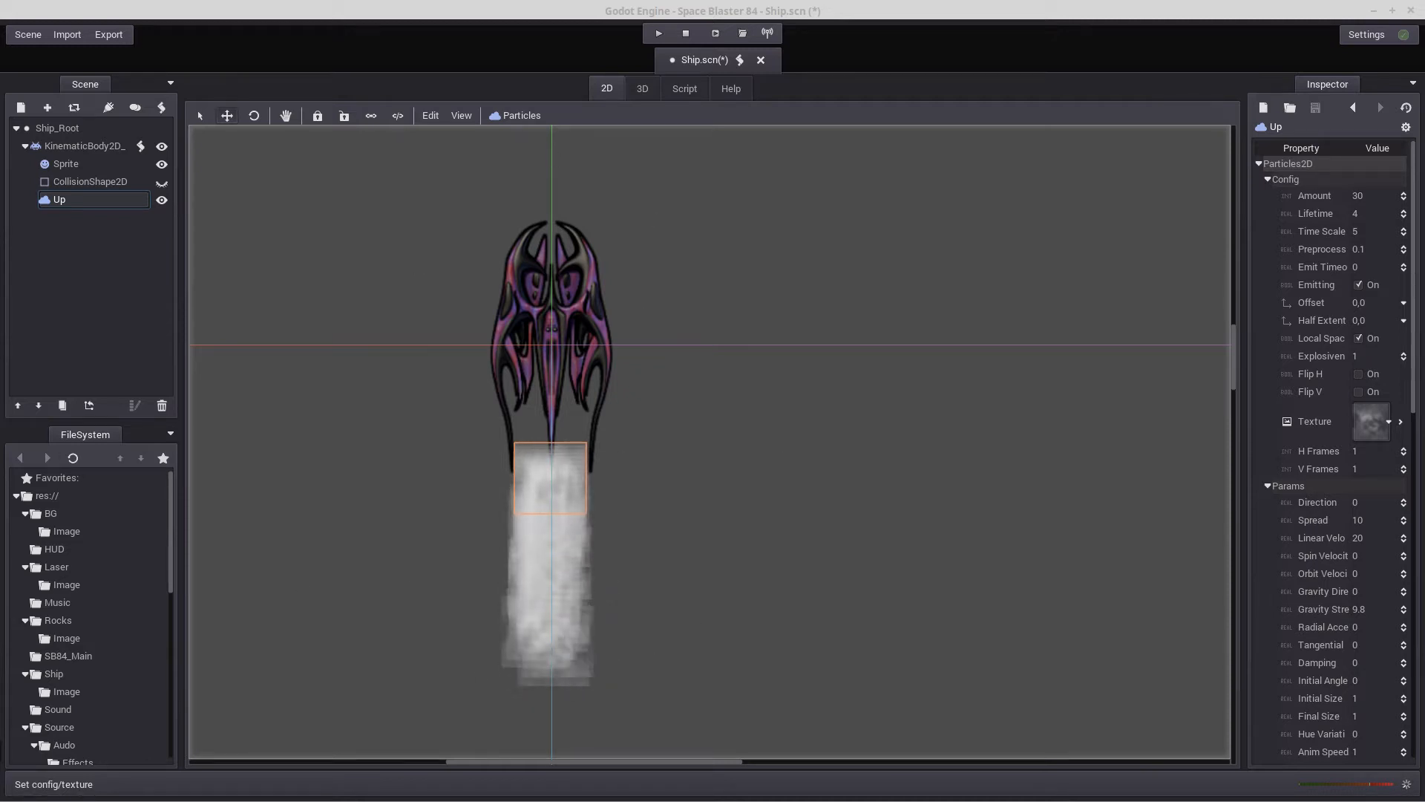
Set the Up node's particle spread to 60
click(1364, 518)
text(60)
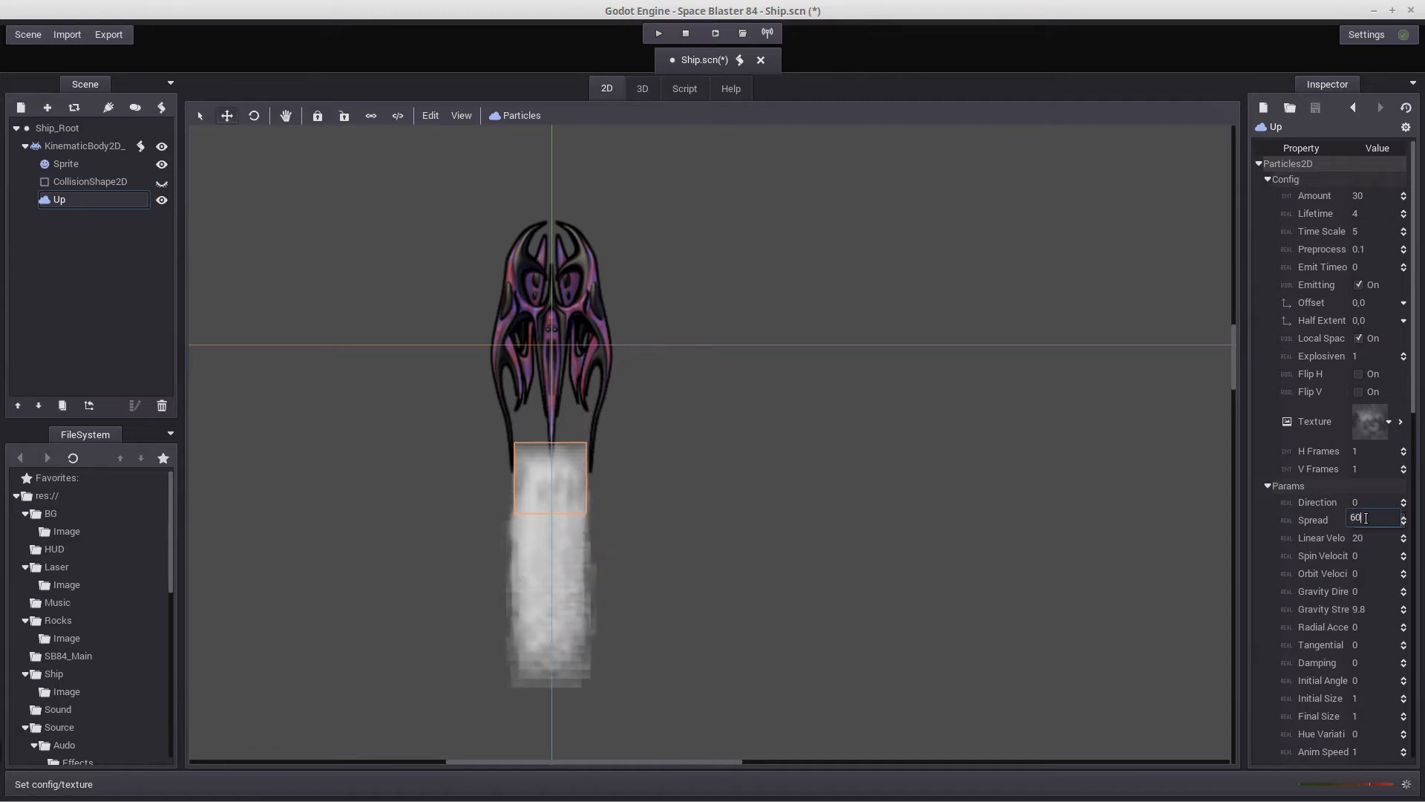
key(Return)
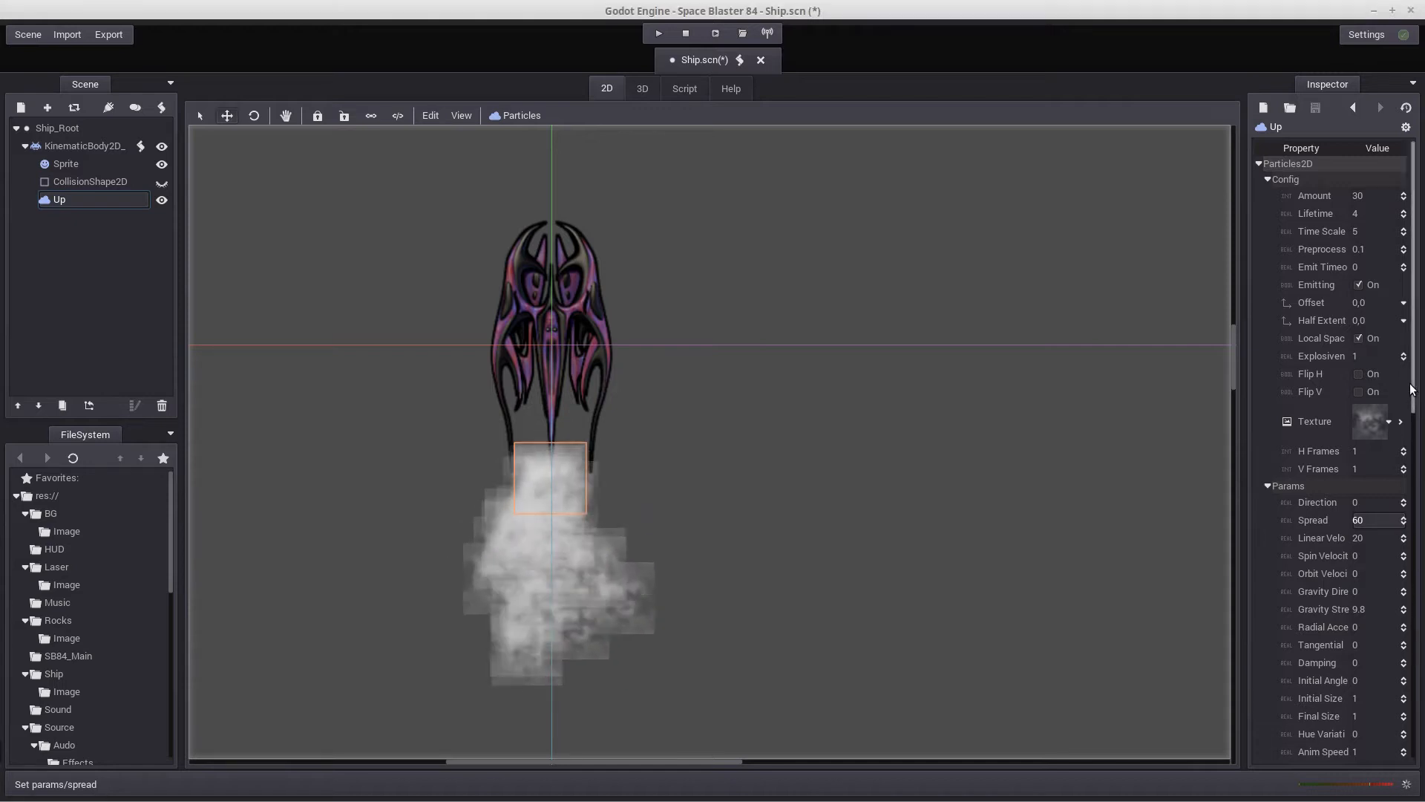
Narrow the smoke plume by setting the Up node's X scale to 0.4, leaving the Y scale at 1
drag(1415, 392, 1410, 512)
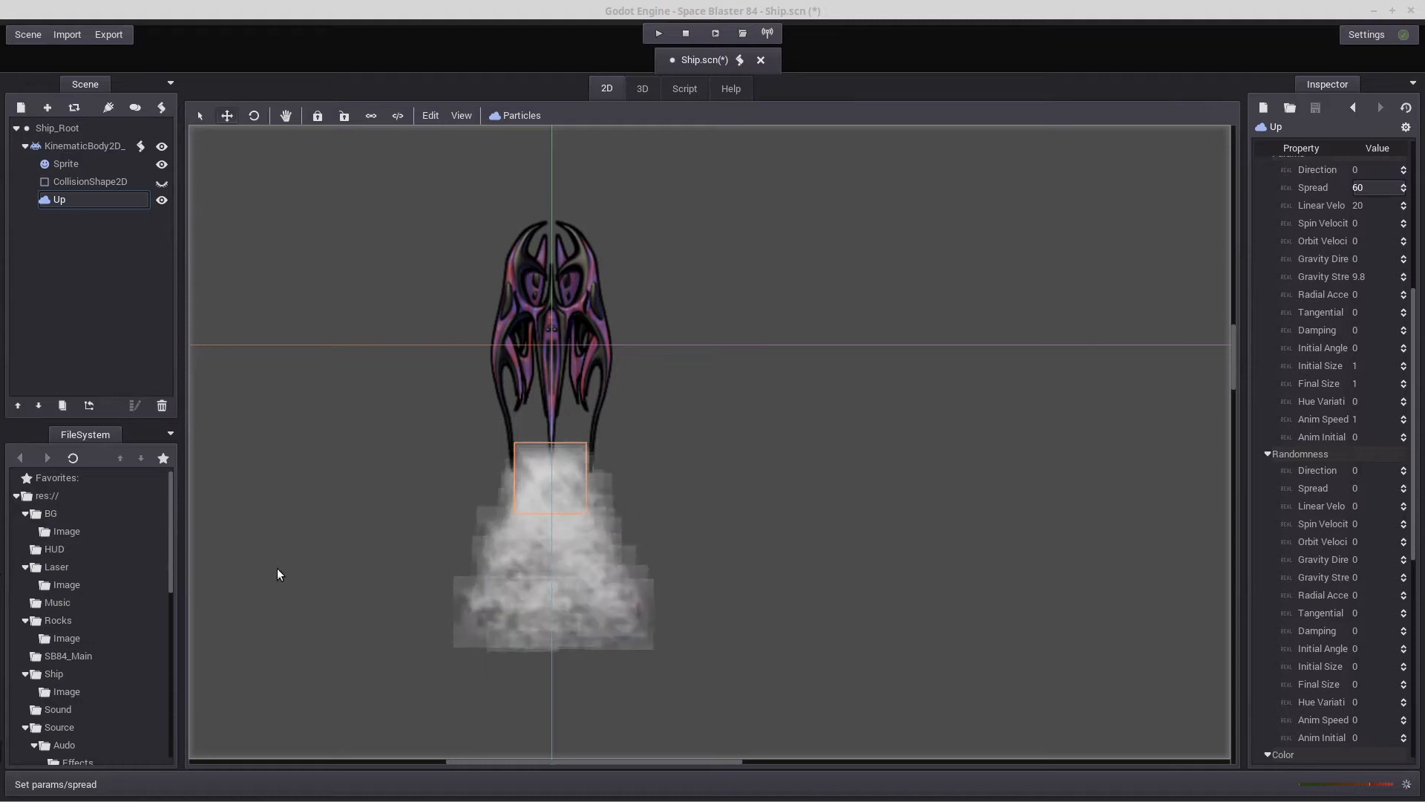
drag(1420, 554, 1423, 730)
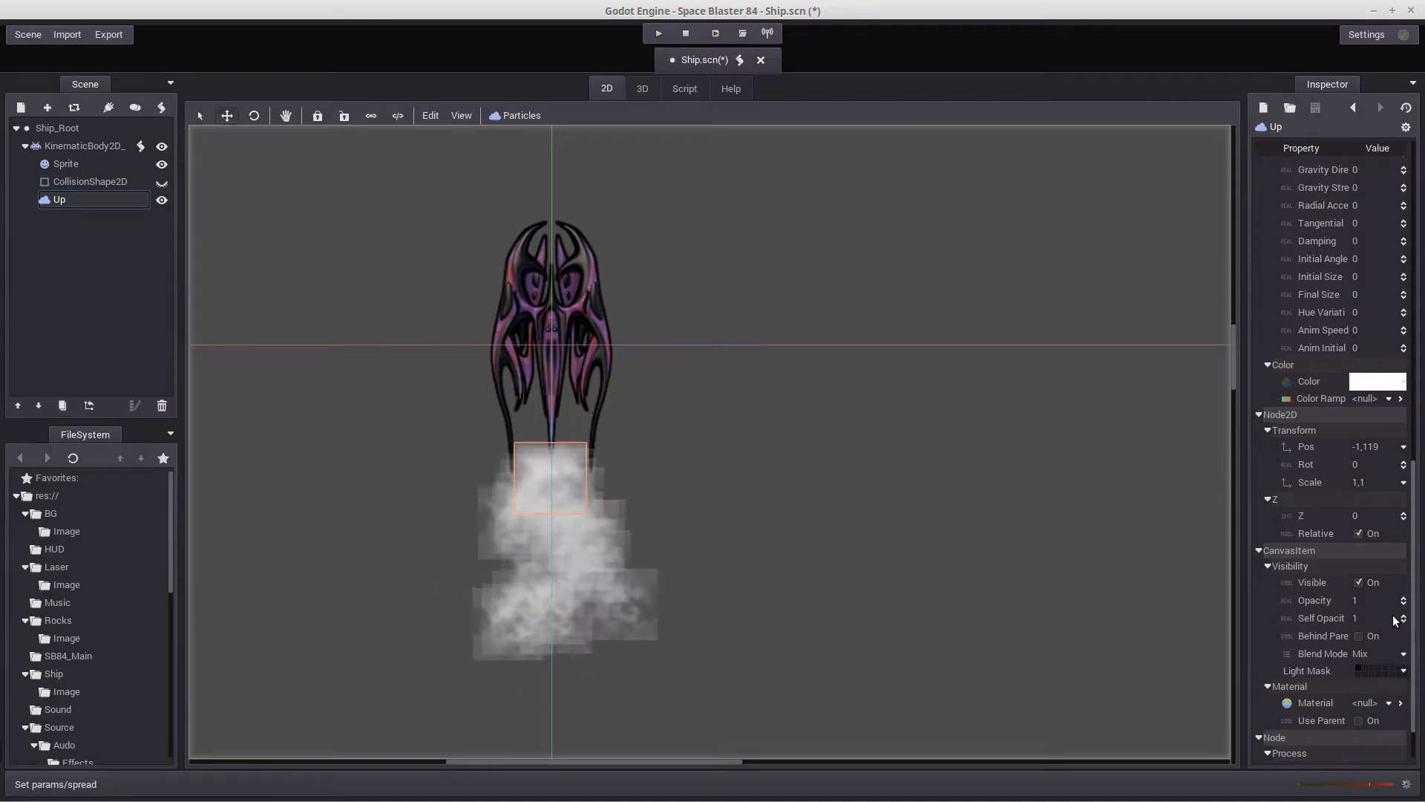
click(1366, 483)
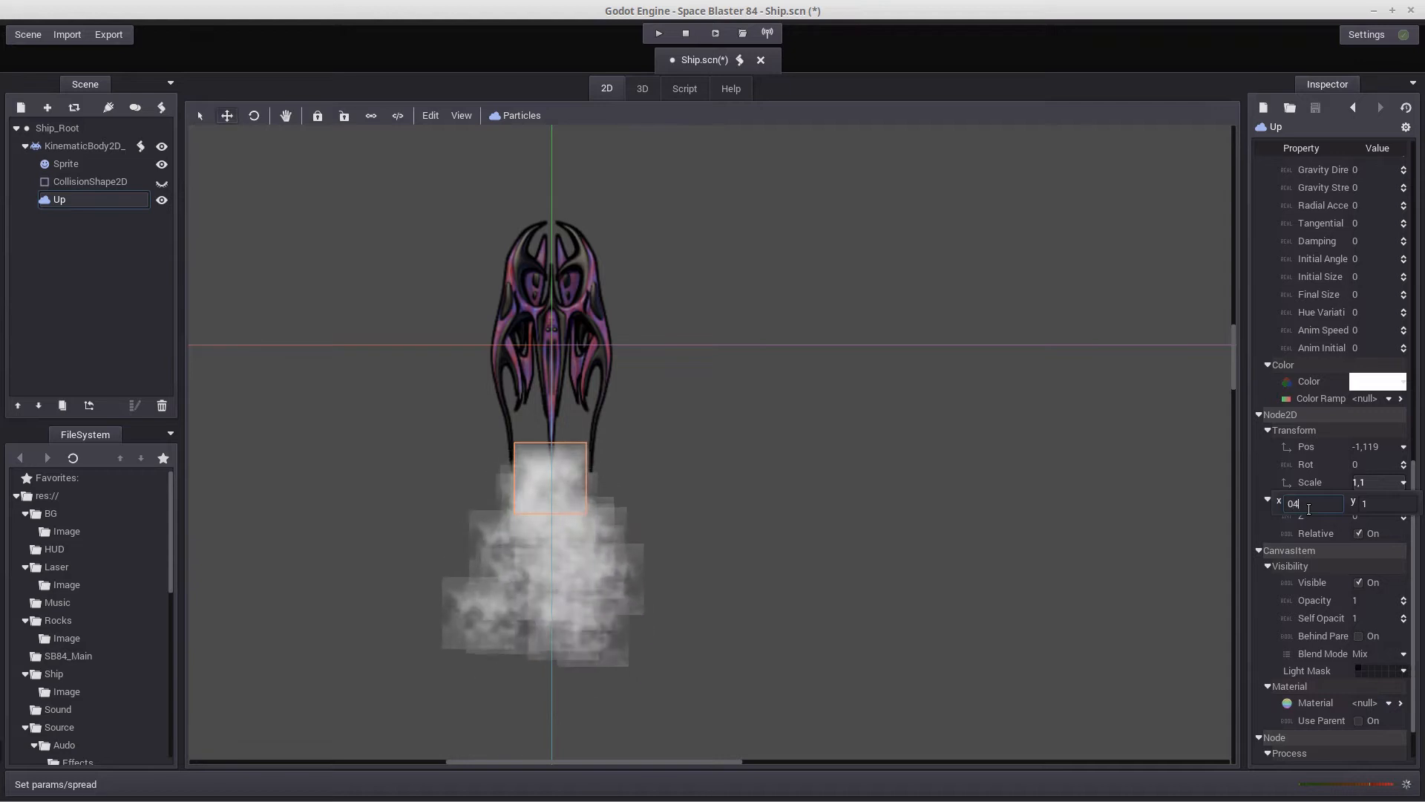
key(Return)
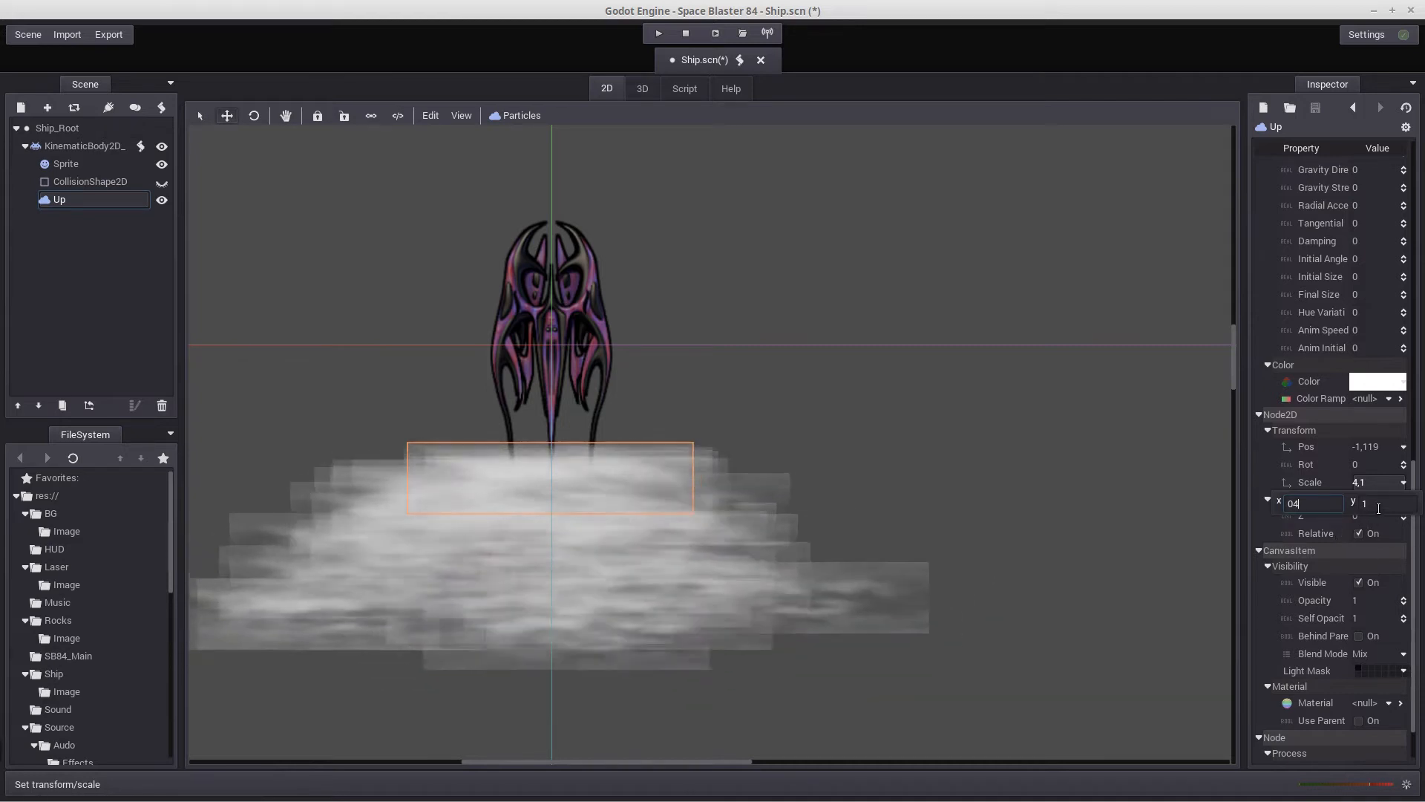
click(1378, 509)
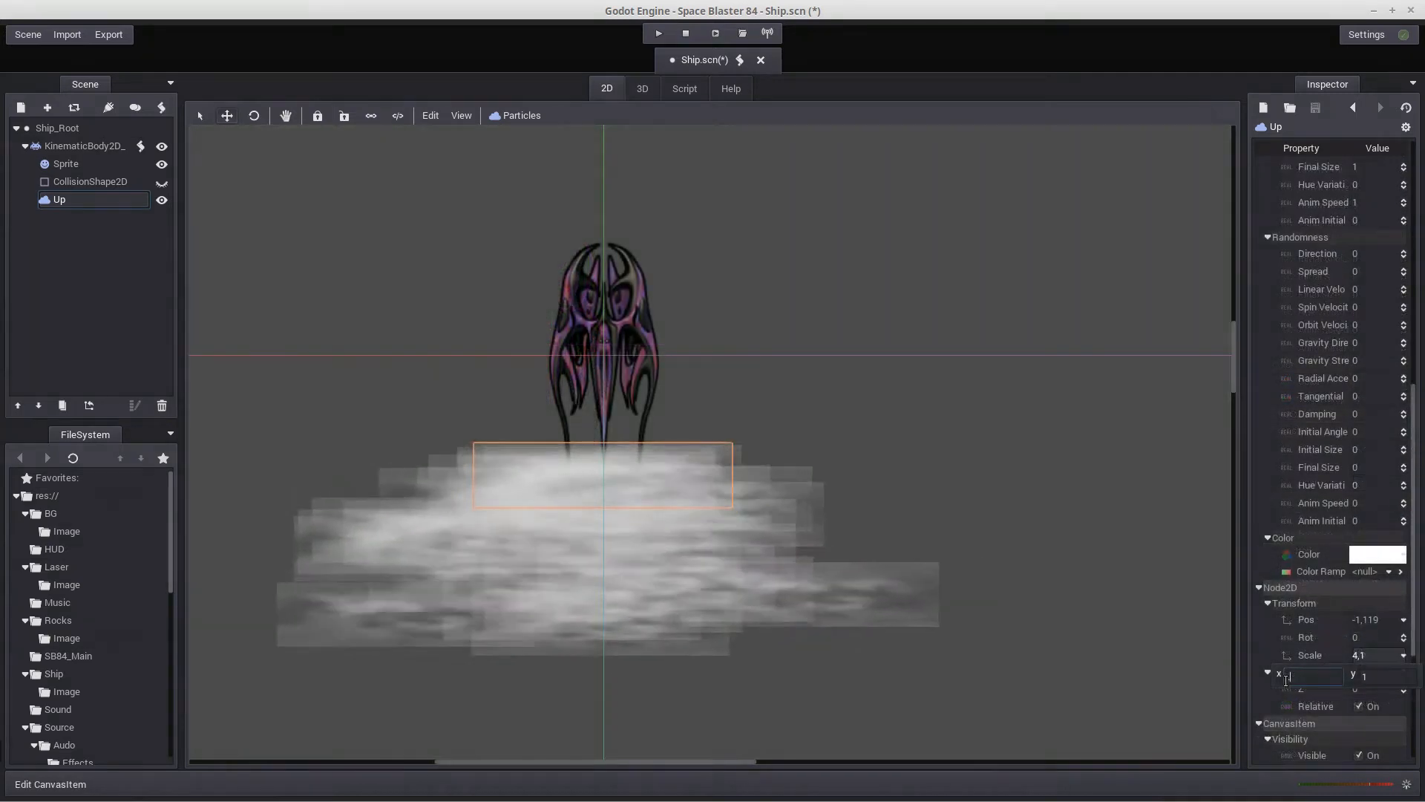
text(.)
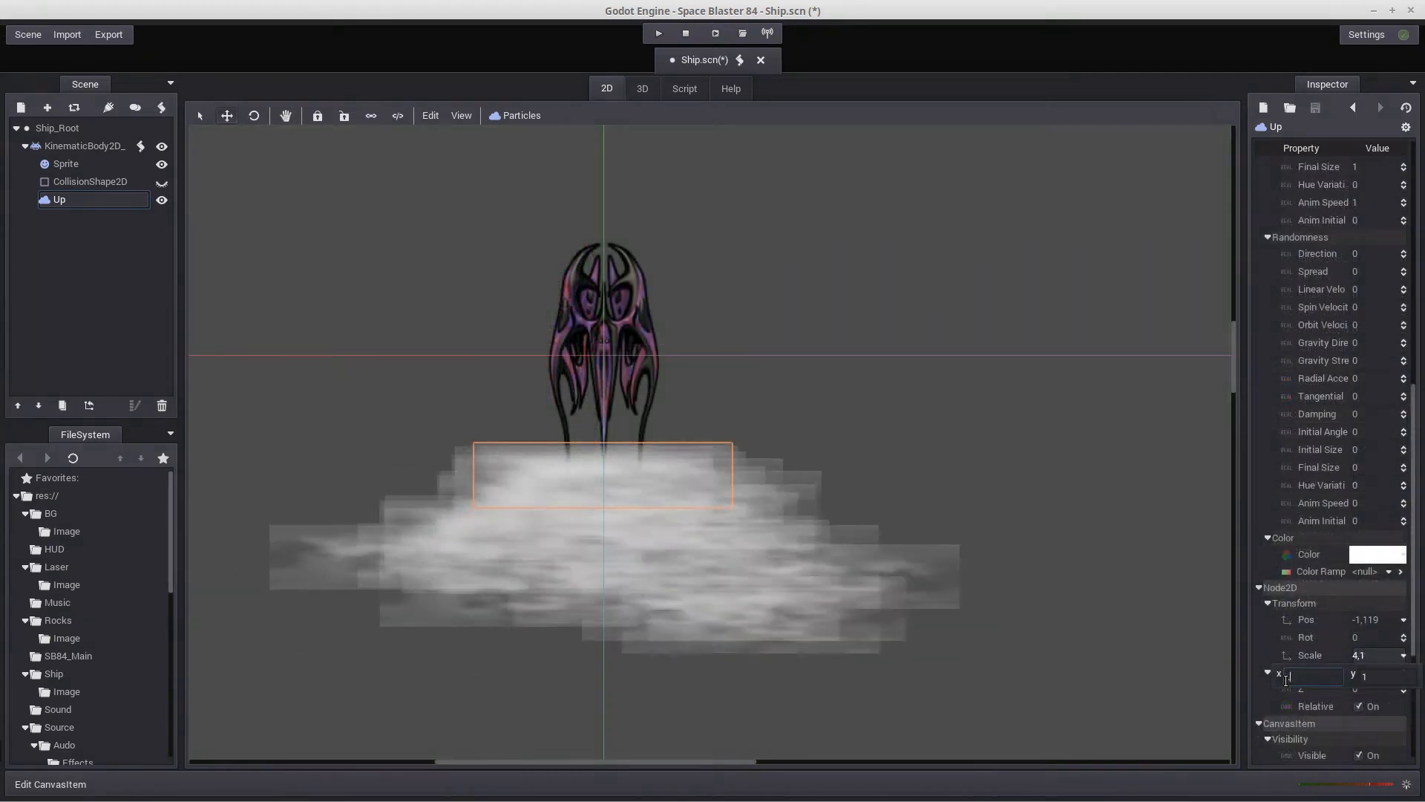
text(4)
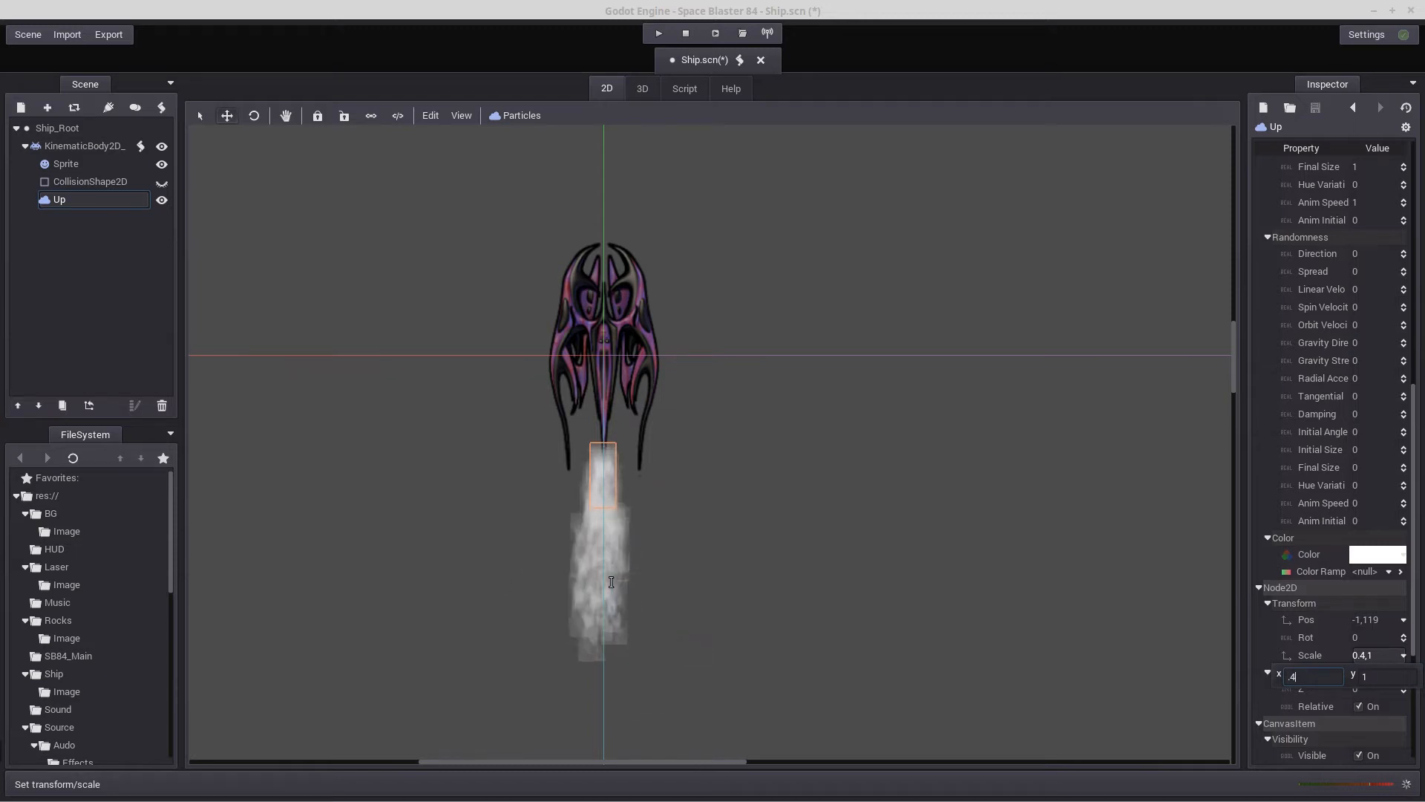
click(1008, 599)
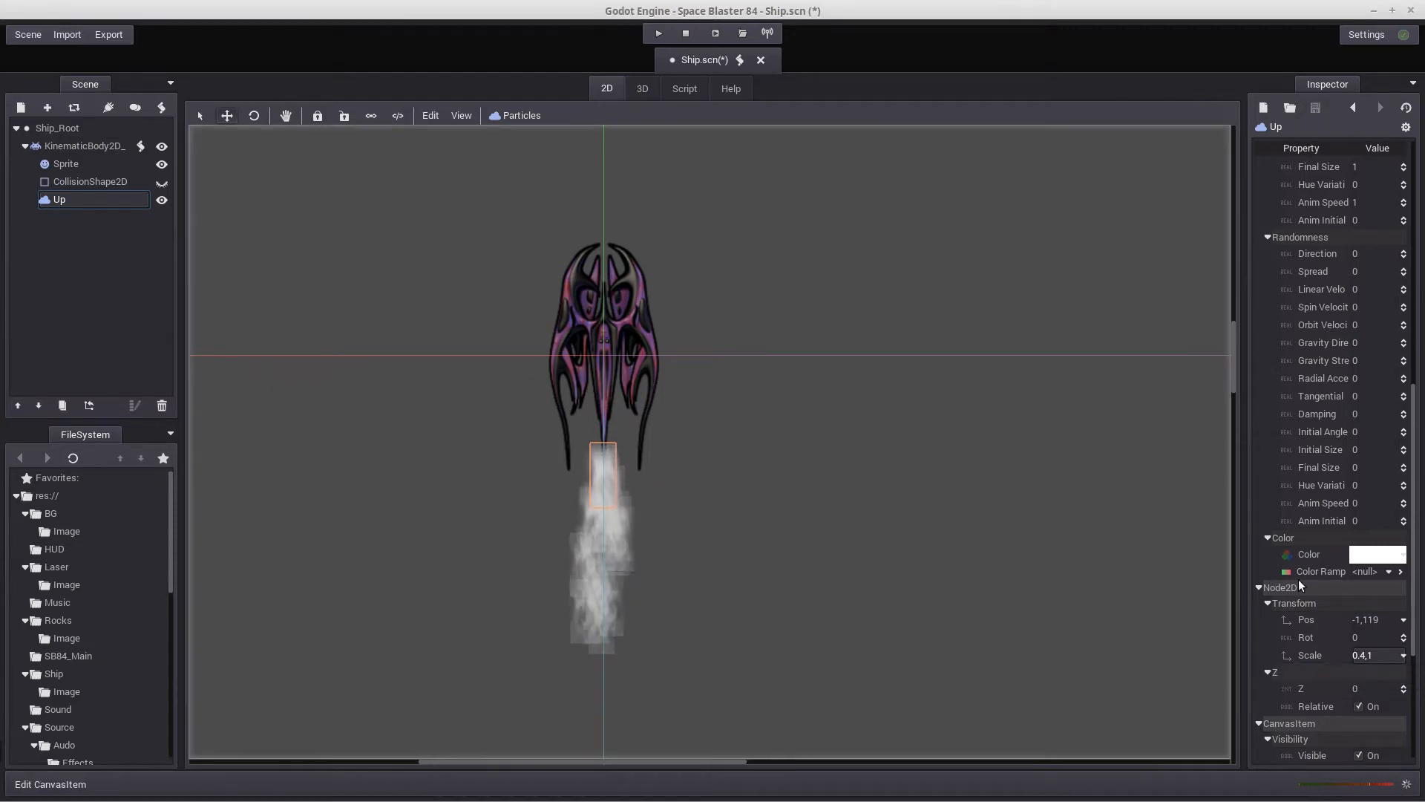
Create a new color ramp for the Up node's particles and open it for editing
click(1389, 572)
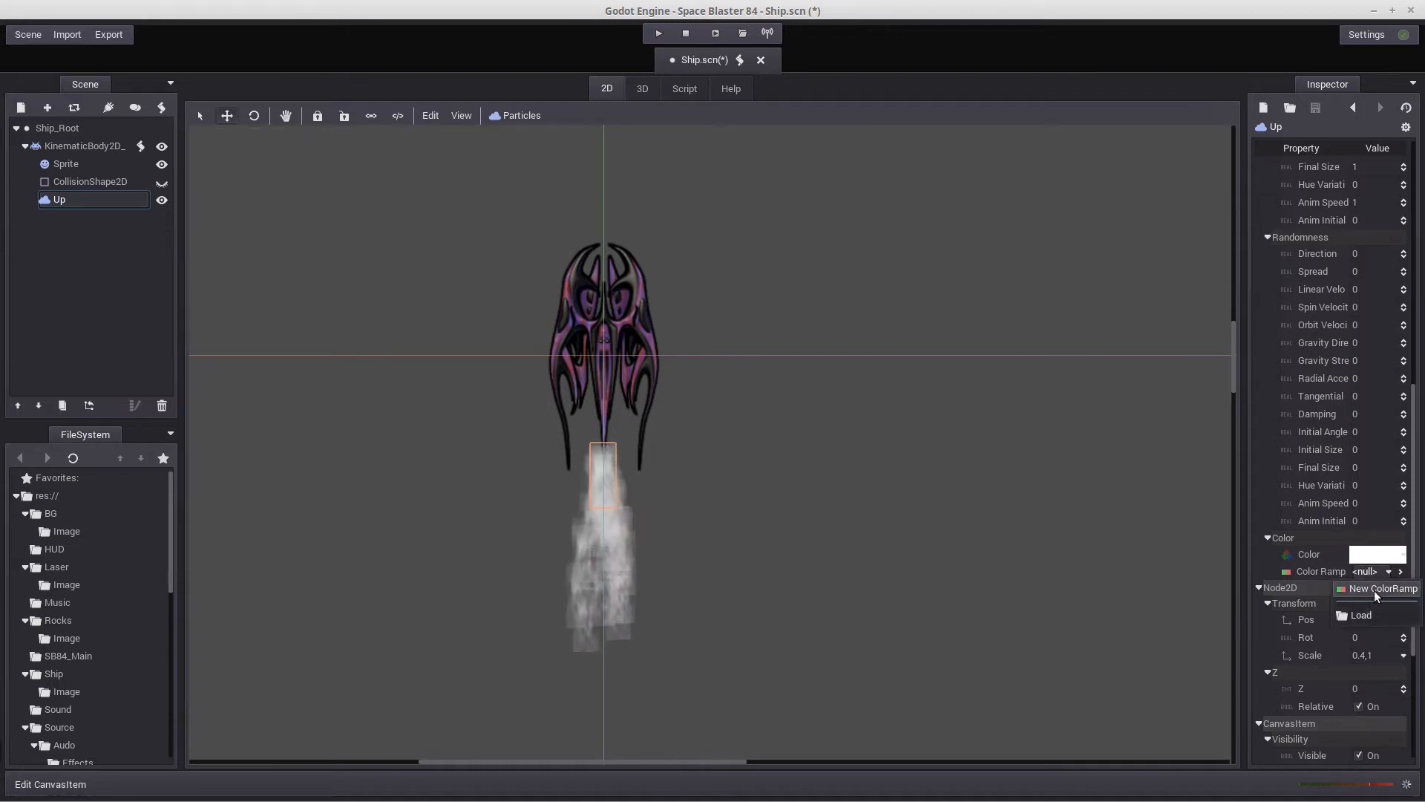
click(1374, 590)
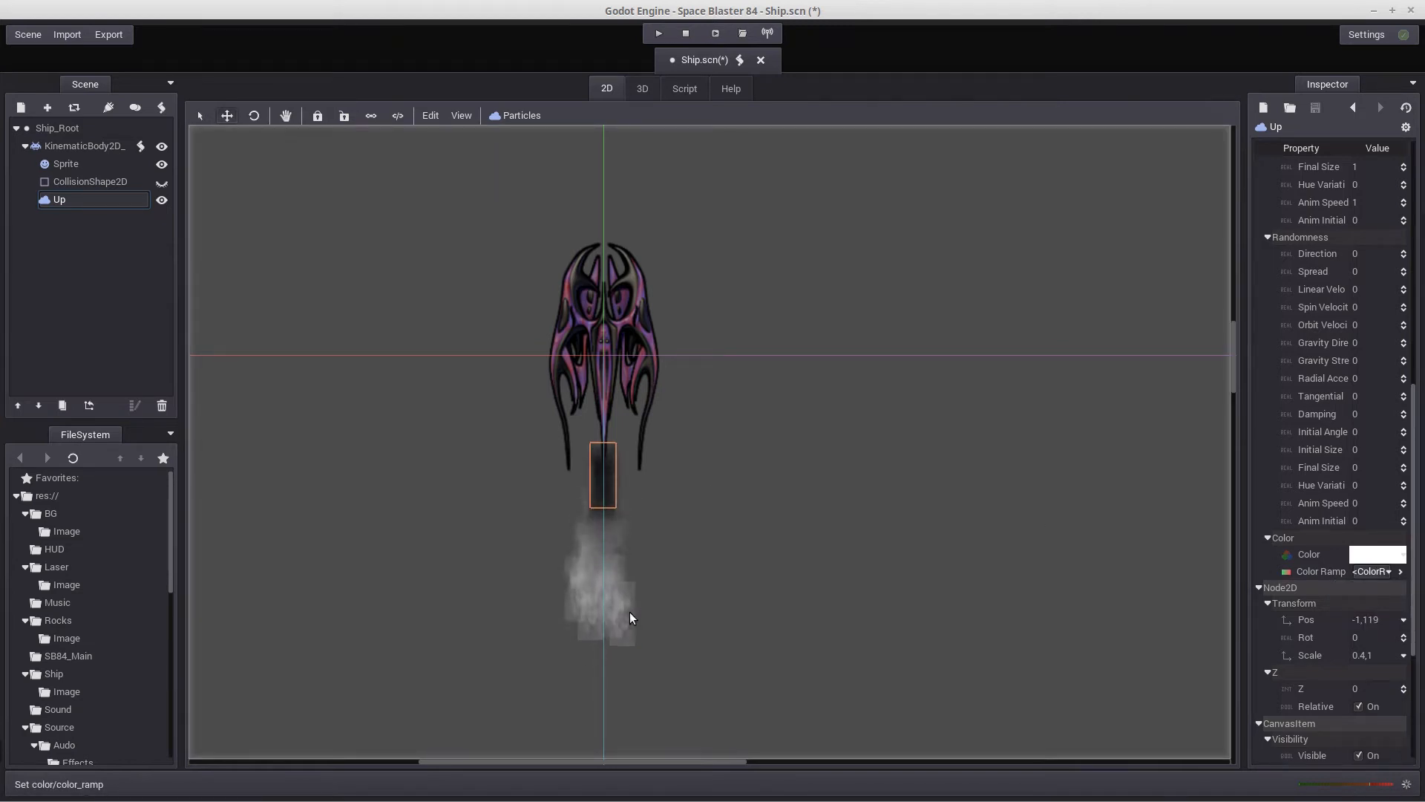
click(1400, 573)
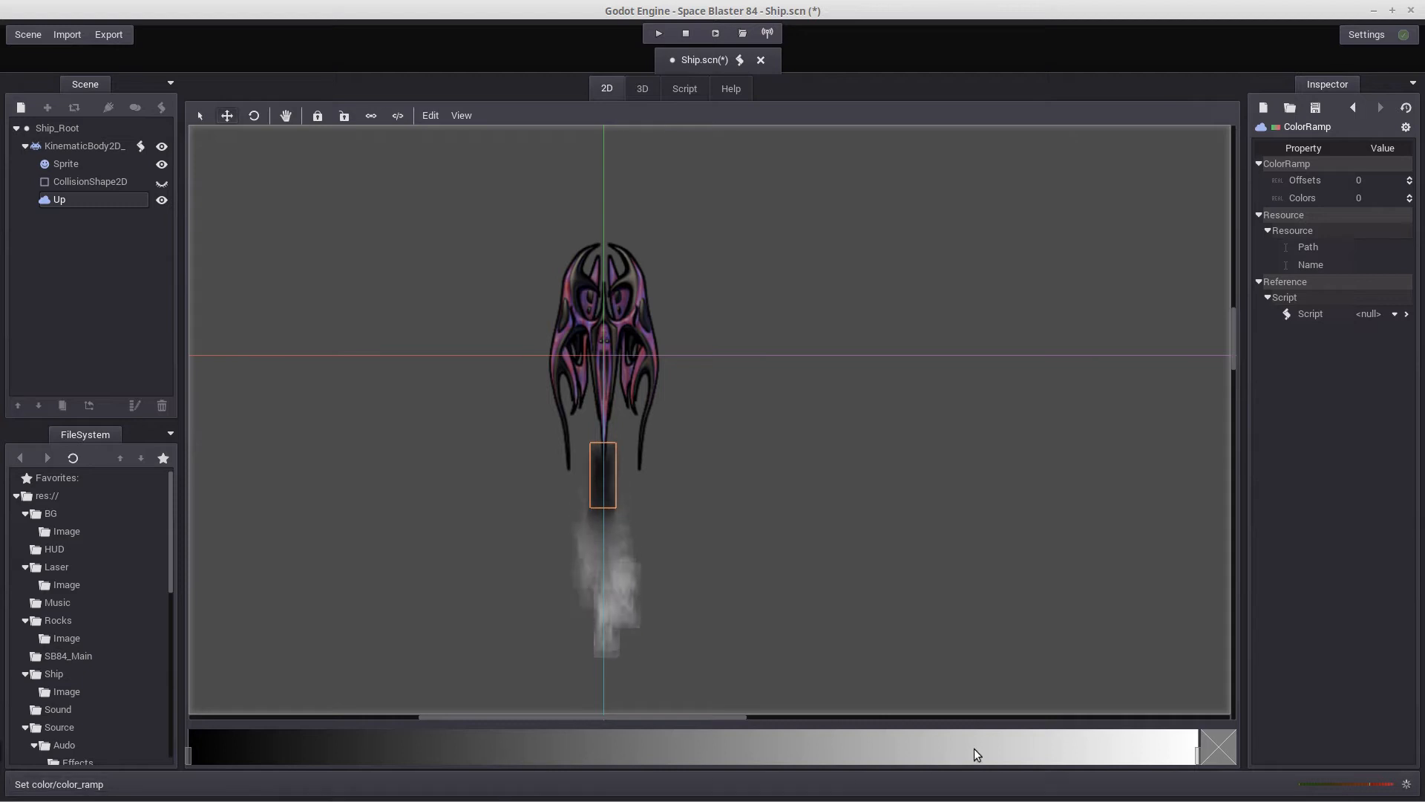
Move the ramp's white stop to about four-fifths along and its black stop to about one-third, recoloring the black one dark red 770000
click(1173, 758)
drag(1172, 758, 1005, 758)
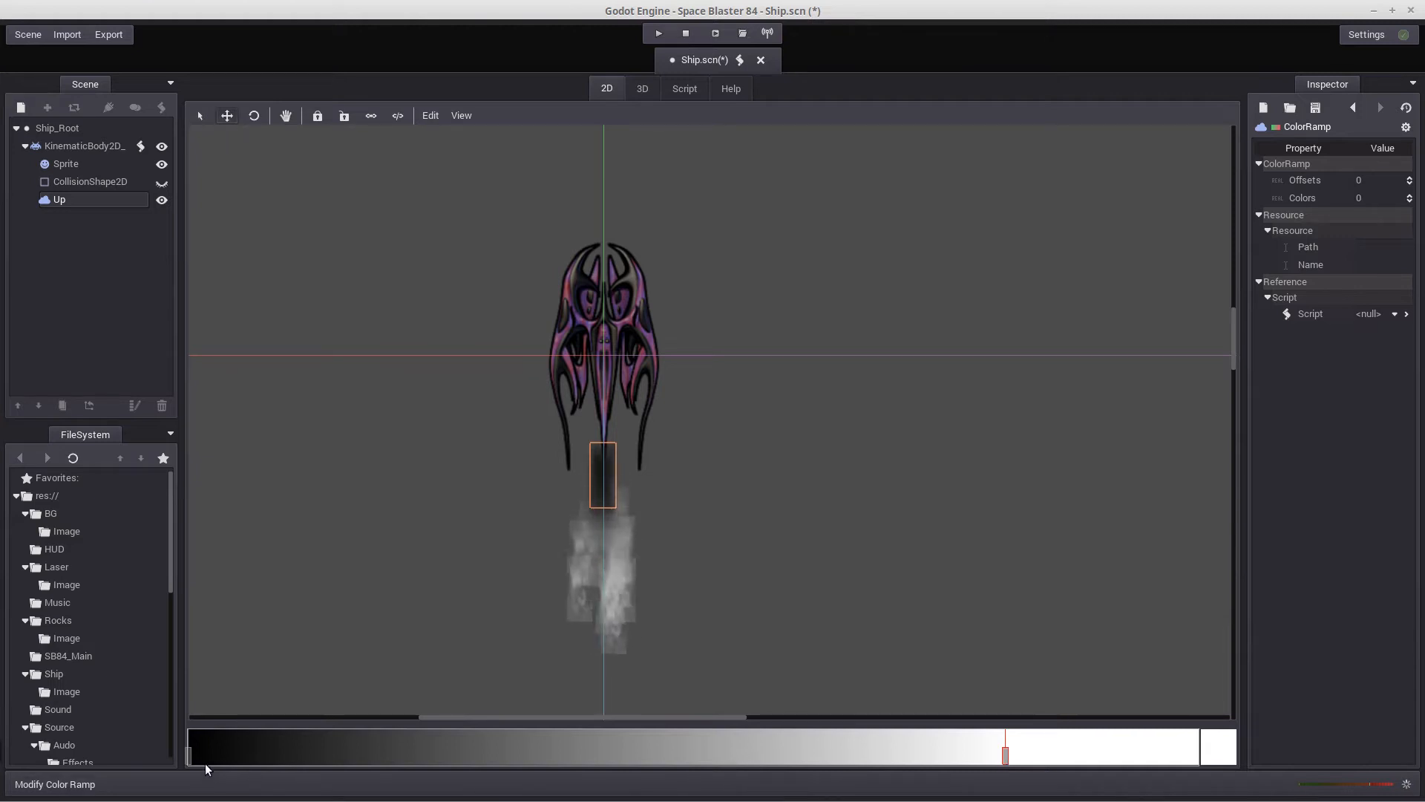
drag(190, 763, 512, 782)
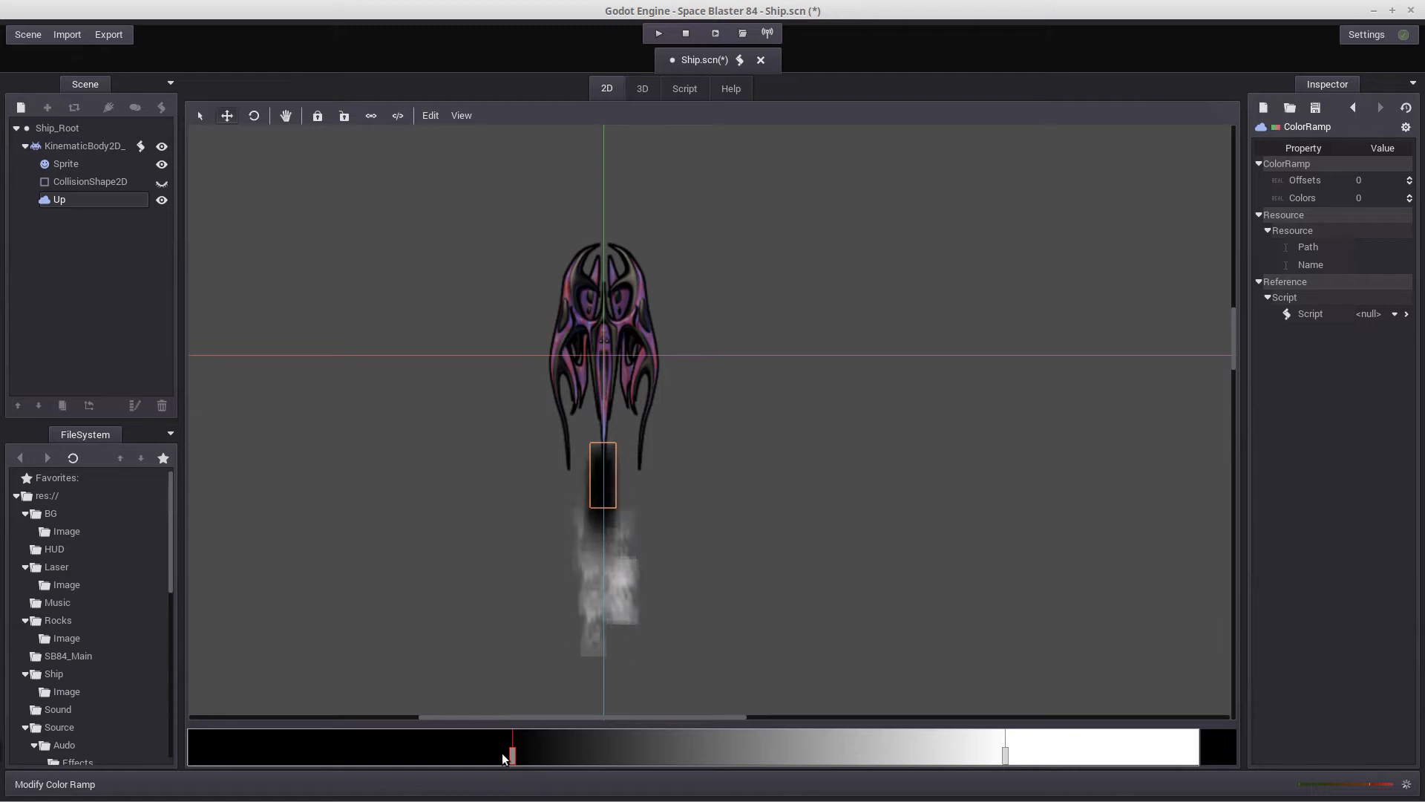
click(1210, 750)
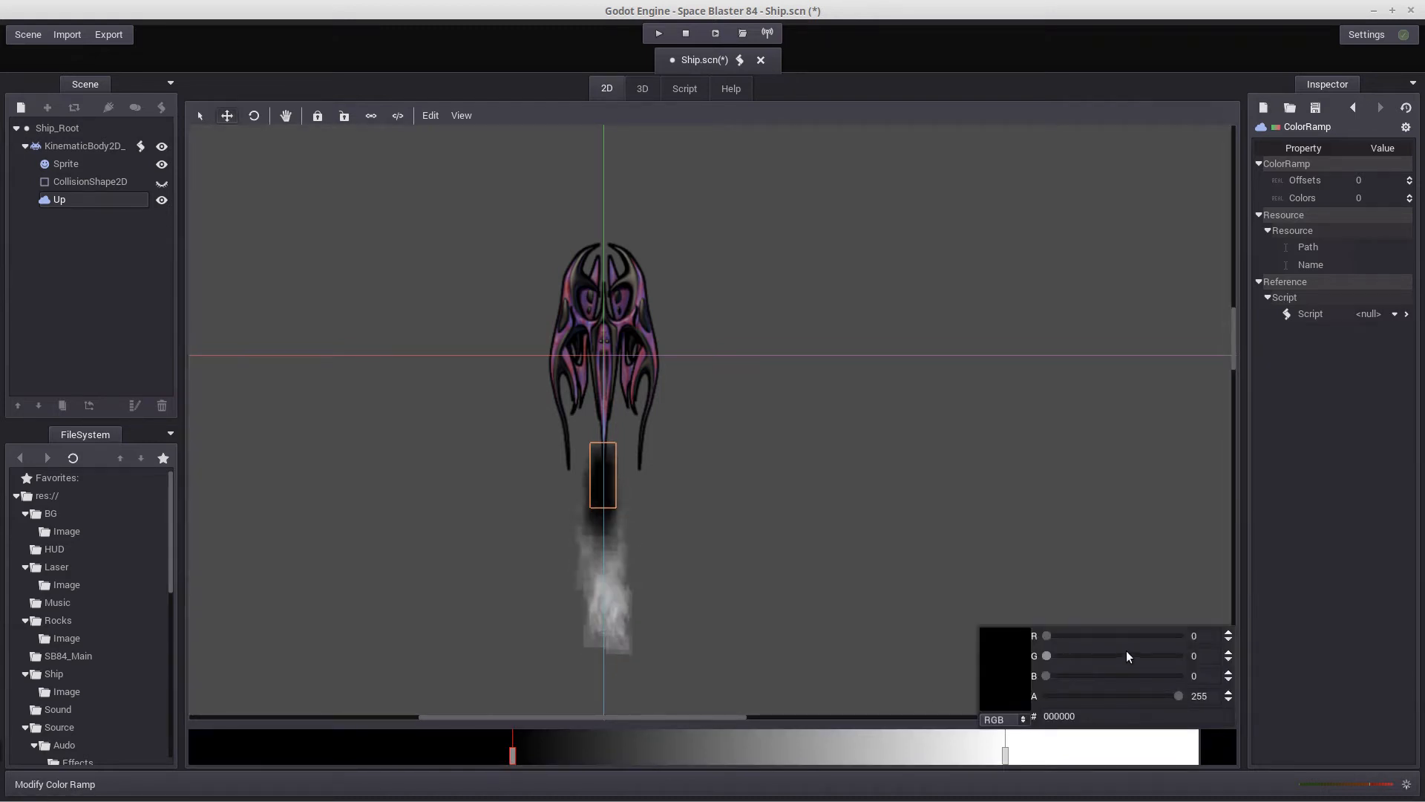
drag(1048, 642, 1103, 643)
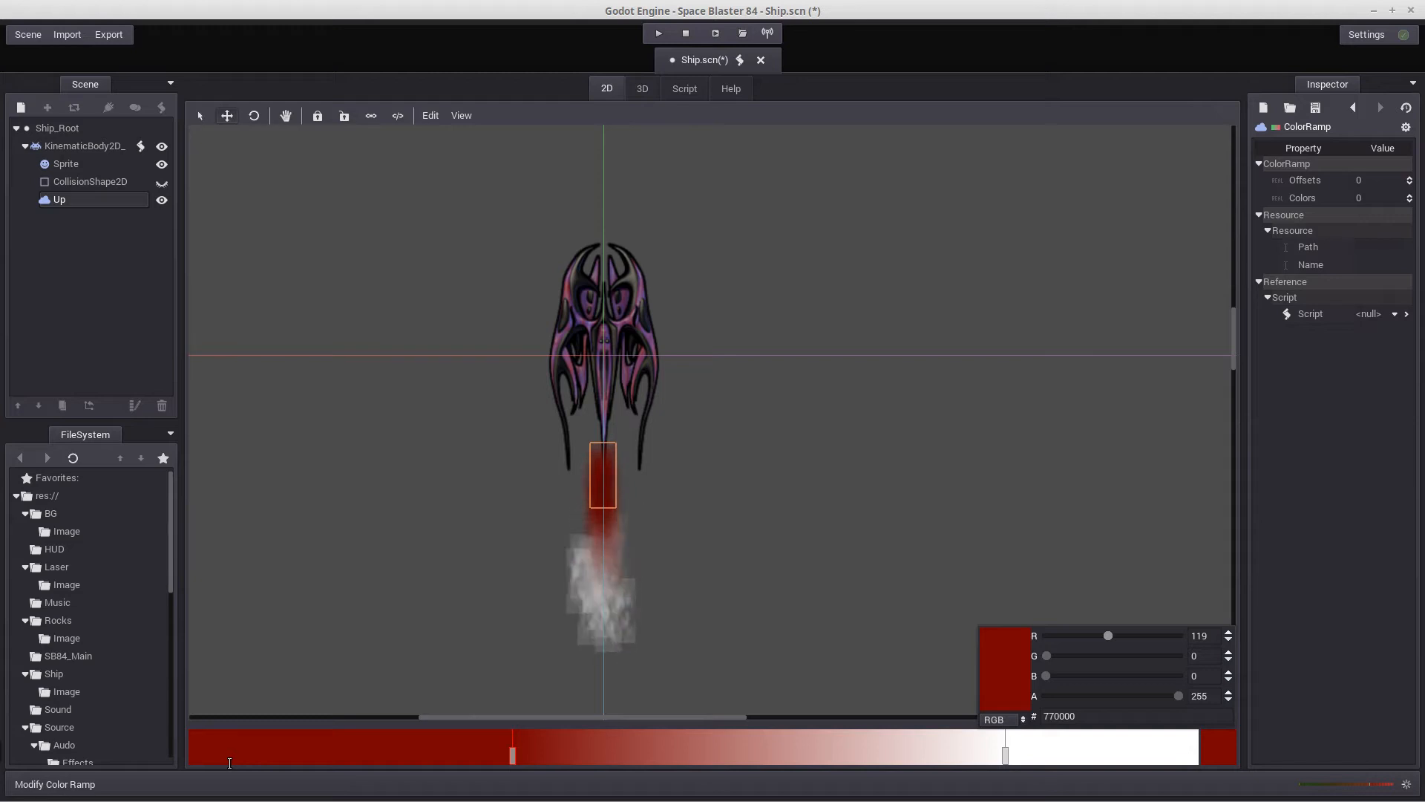
Add a color stop at the very start of the ramp and make it fully transparent with alpha 0
click(301, 753)
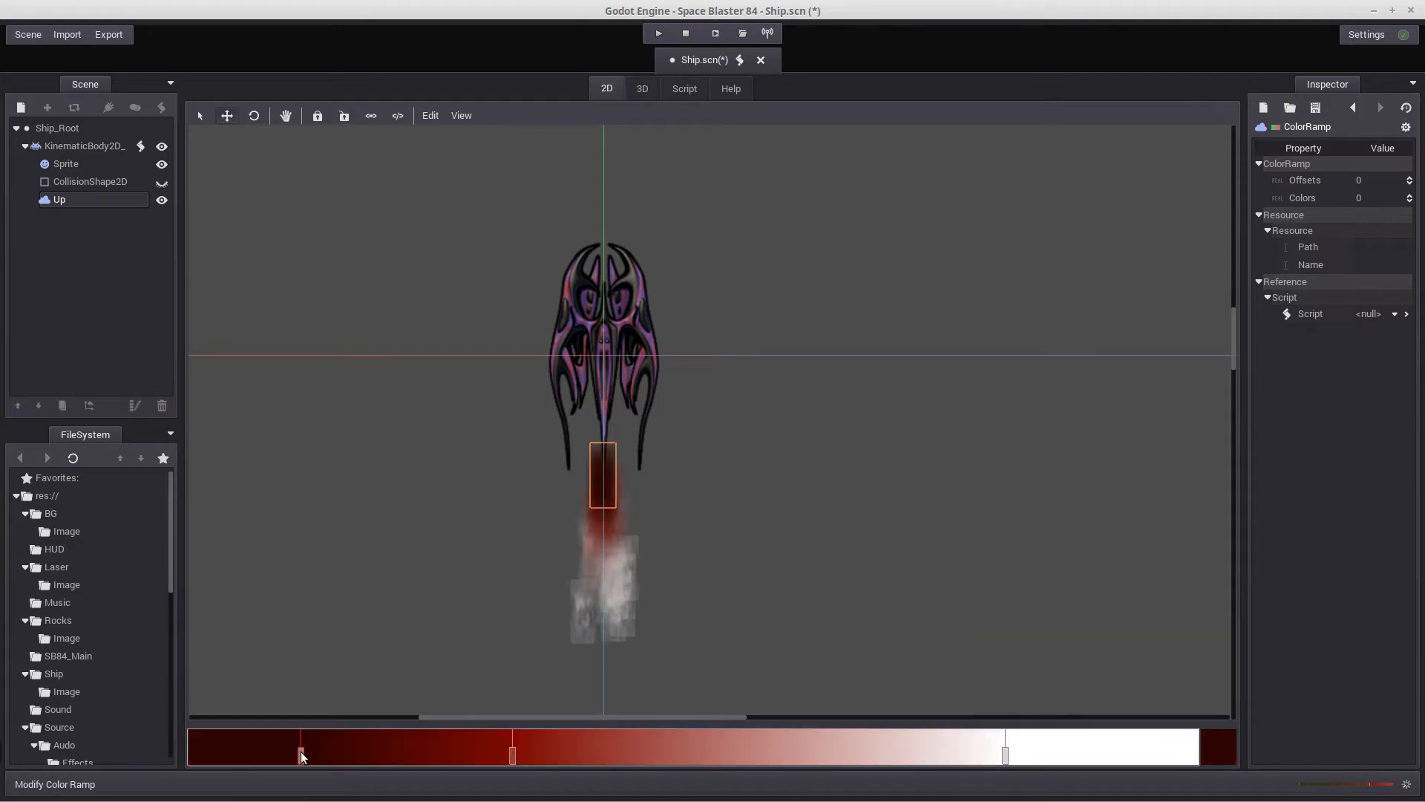
drag(268, 758, 315, 757)
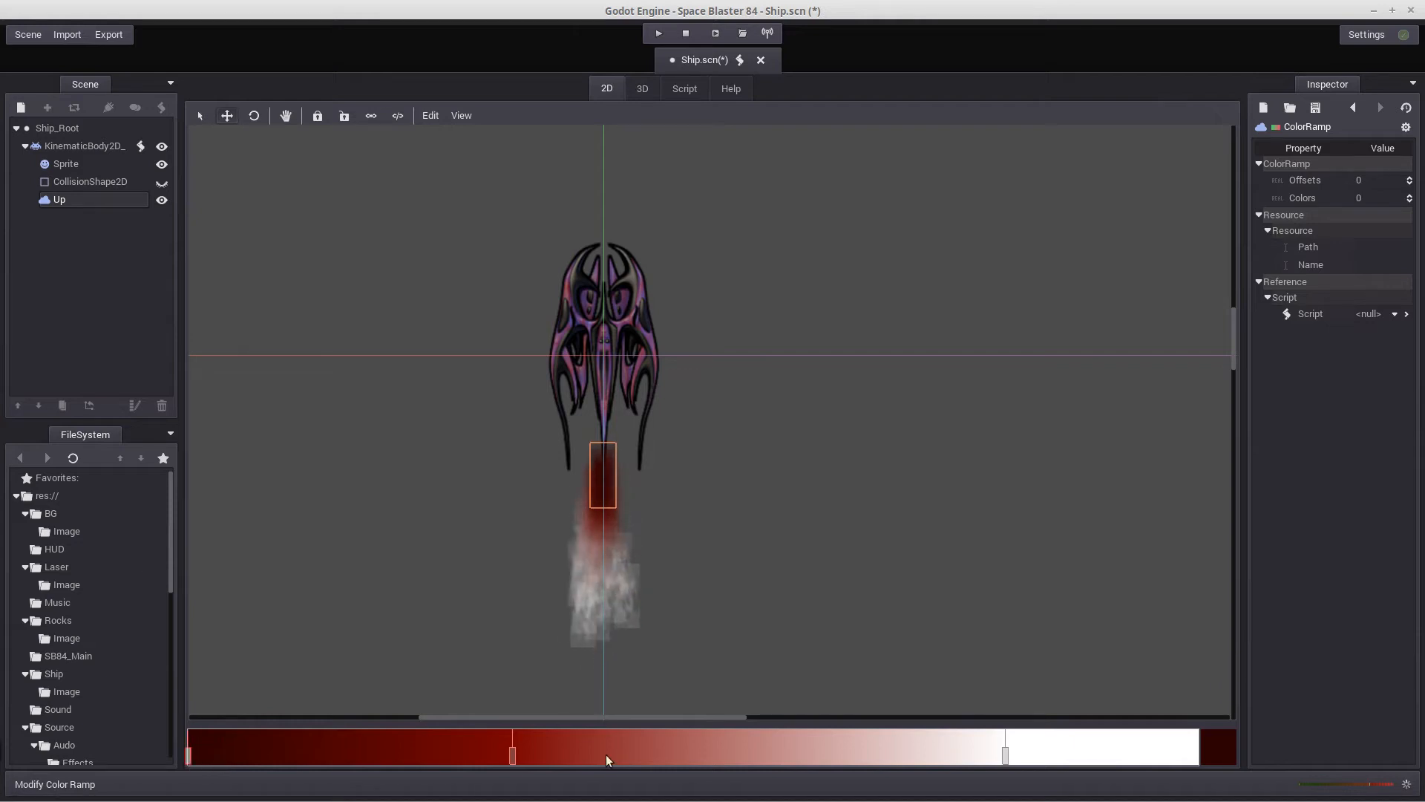
click(1216, 743)
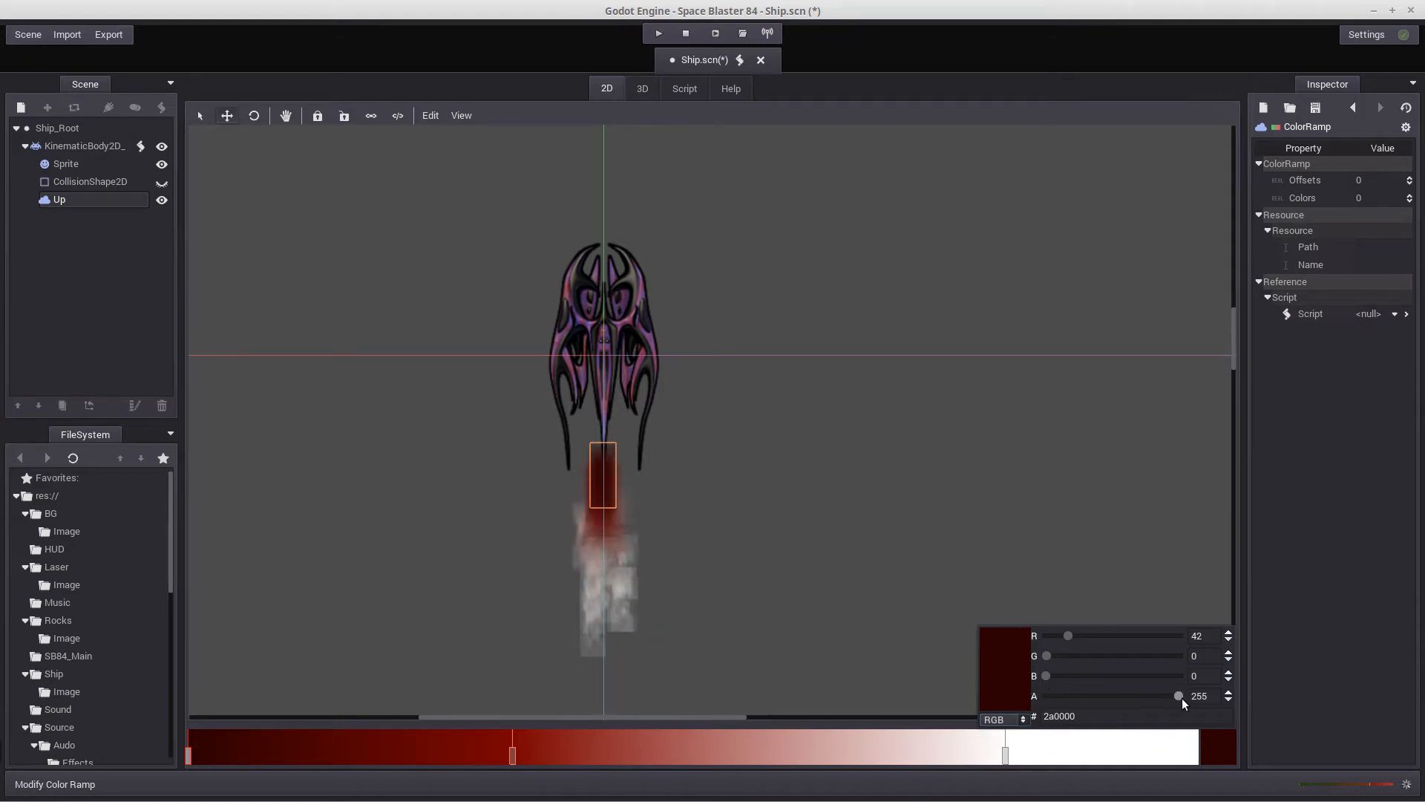
drag(1179, 695, 1234, 707)
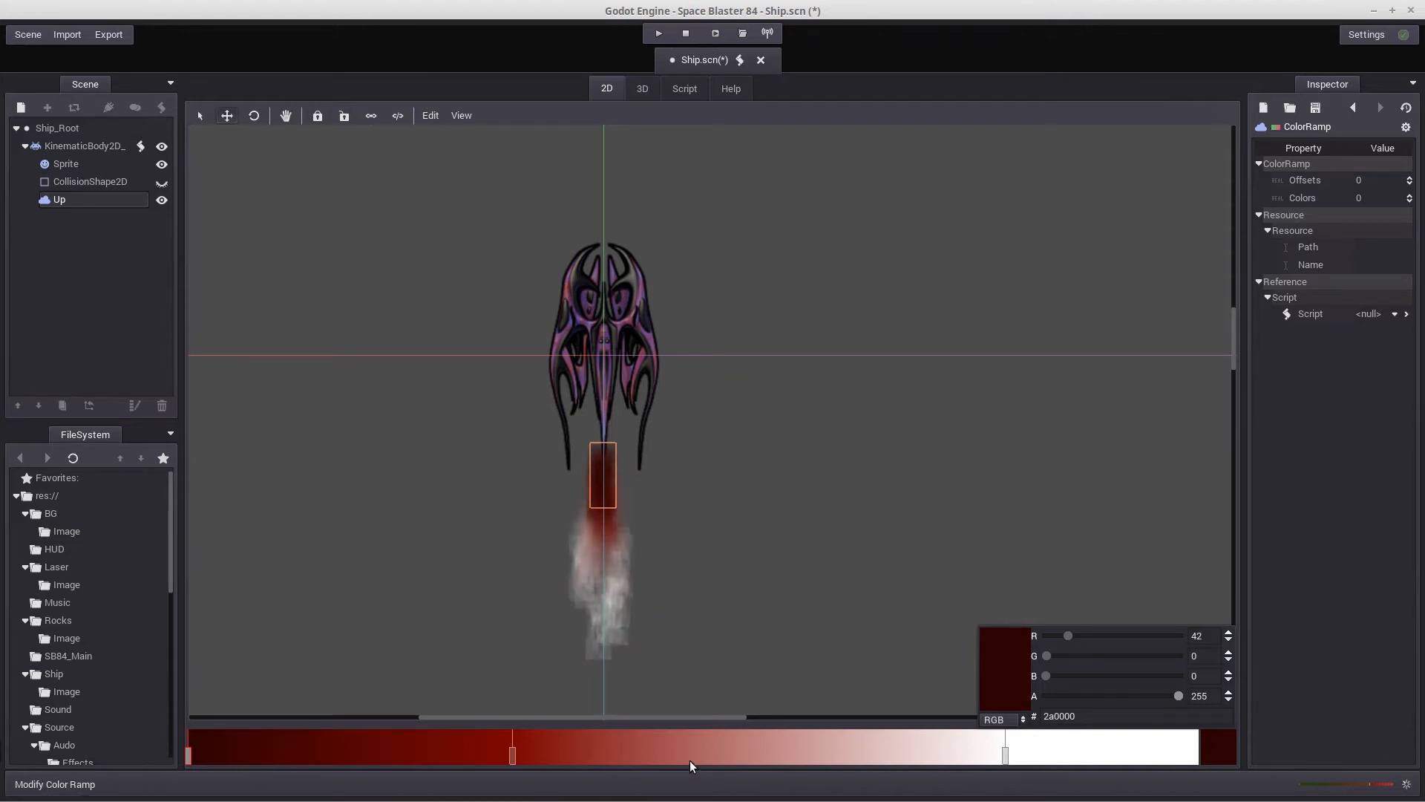
drag(1179, 696, 1037, 710)
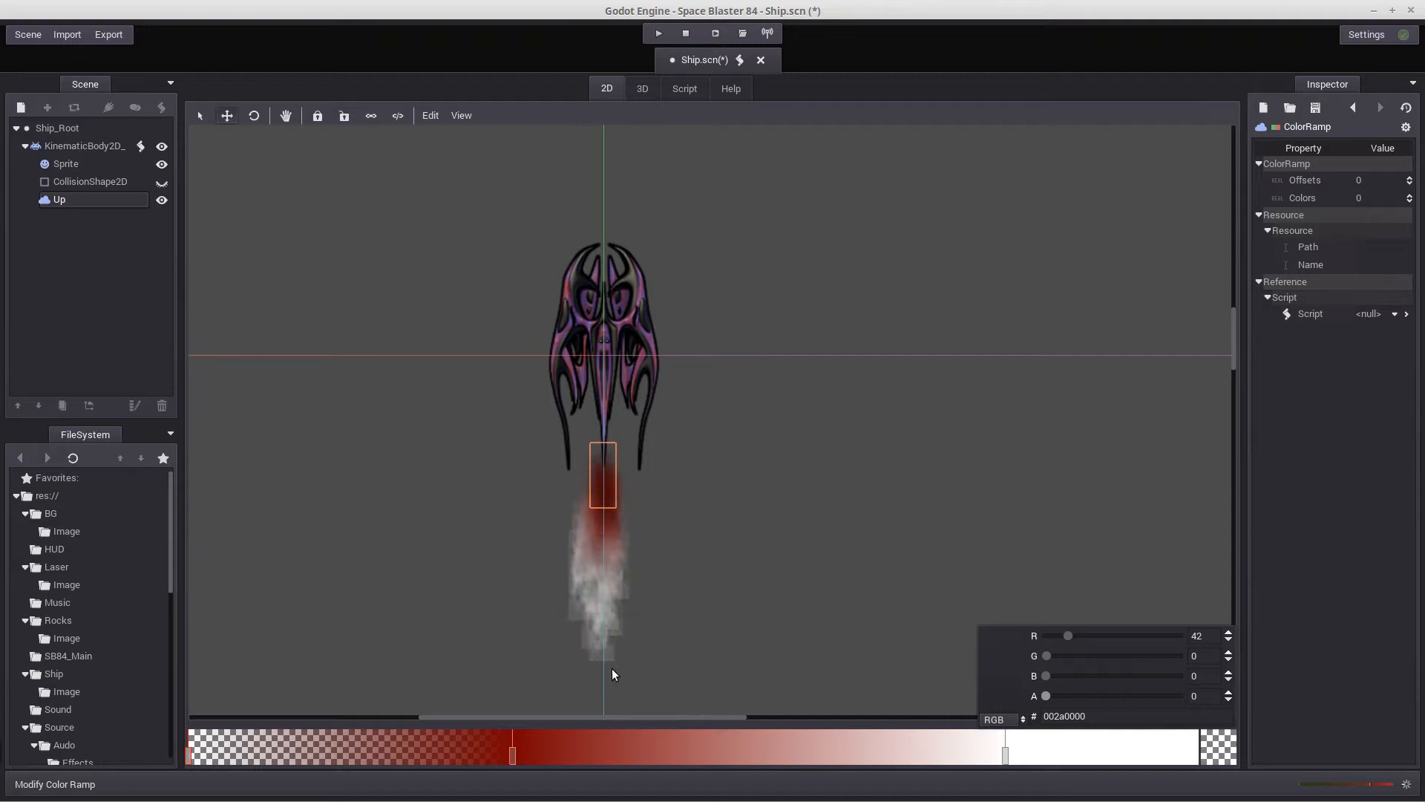
Add a white stop at the far end of the ramp and set its alpha to 0
click(1155, 752)
drag(1155, 751, 1199, 757)
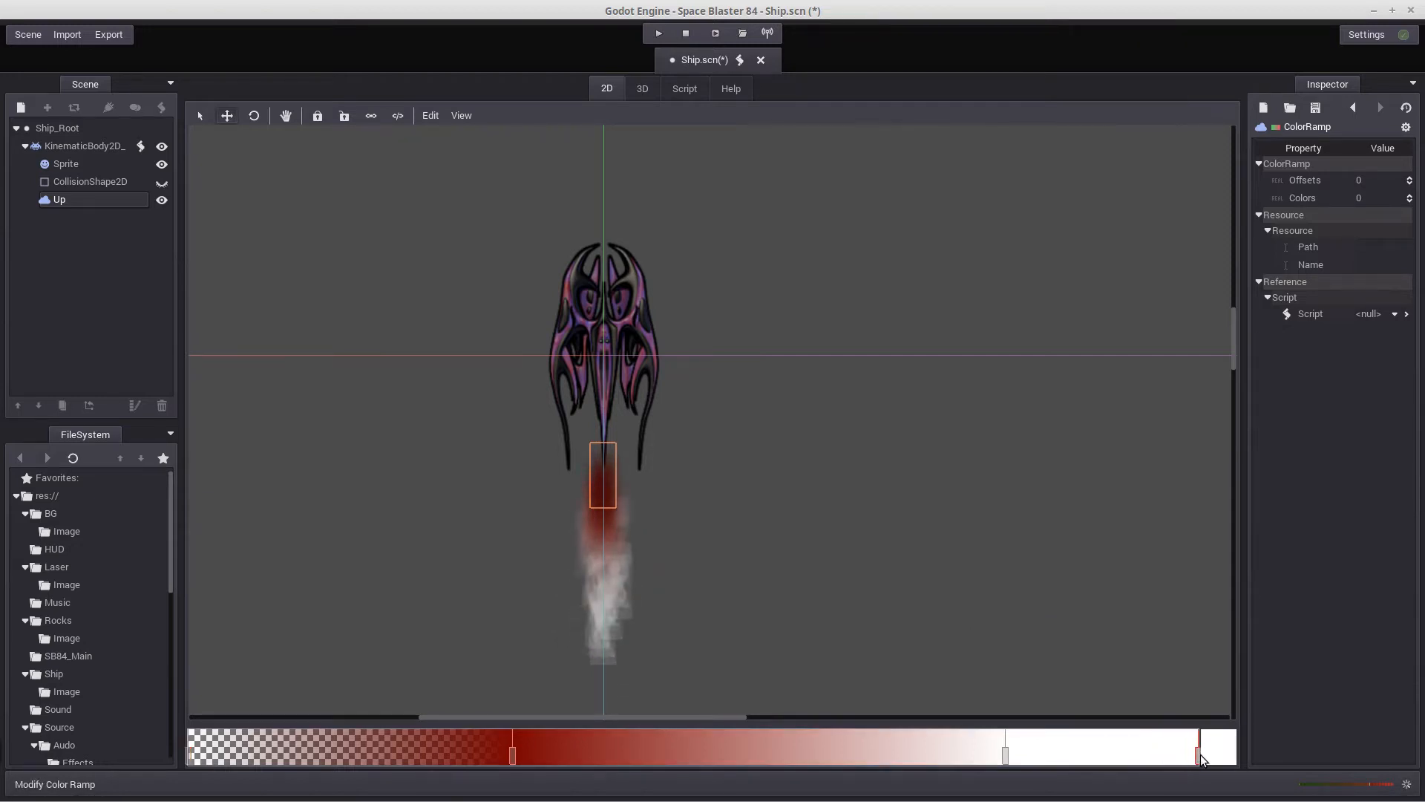
double_click(1199, 756)
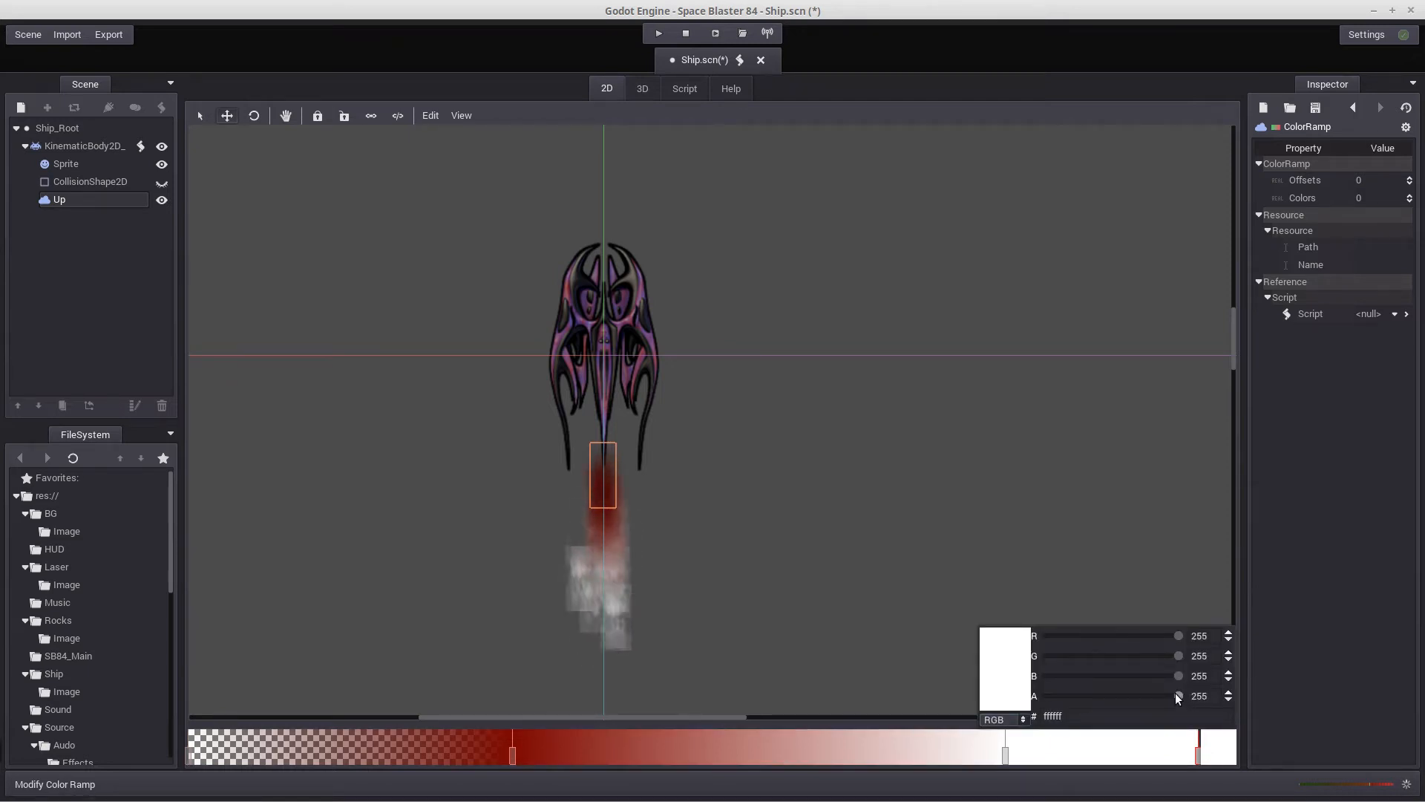
drag(1176, 695, 881, 717)
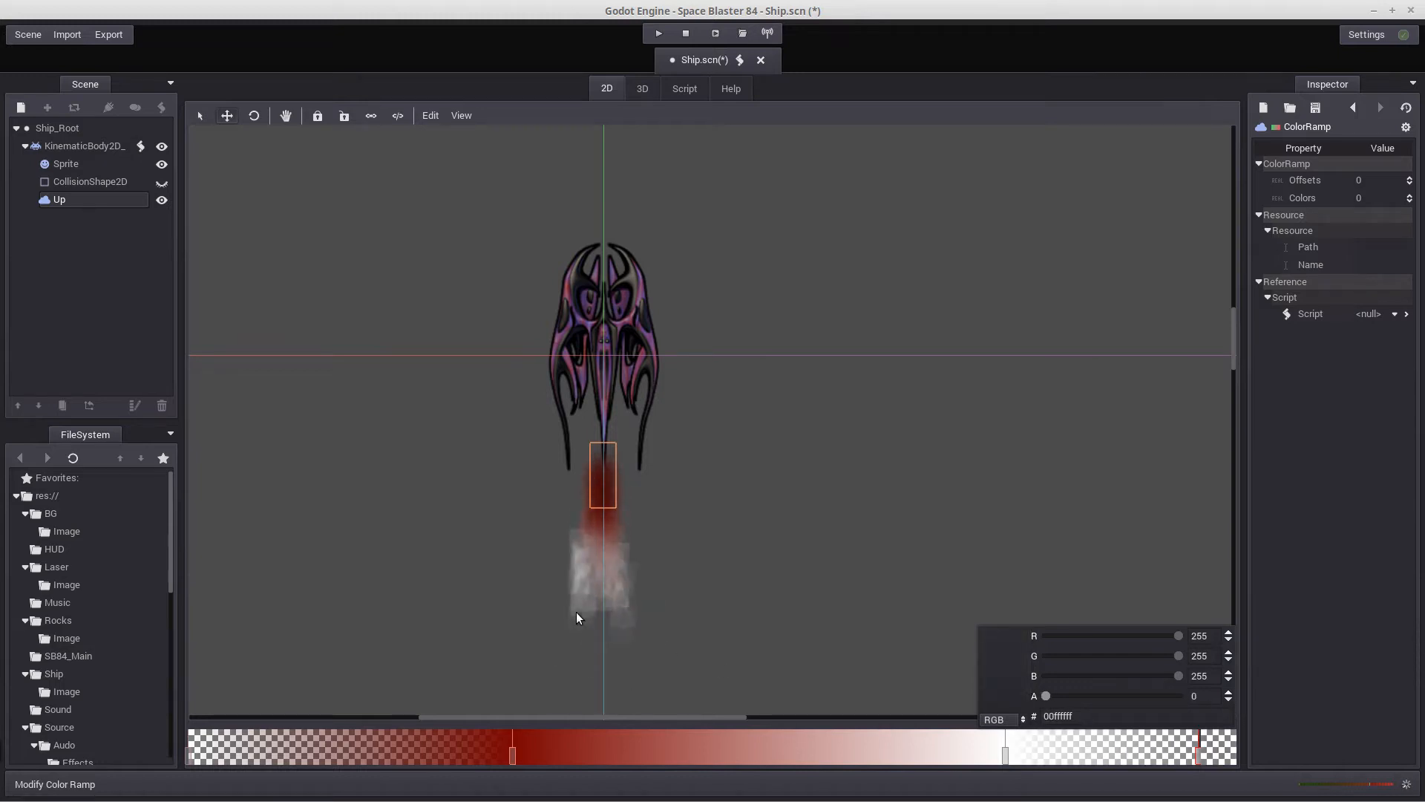
Shift the opaque white stop back to about three-quarters of the ramp and nudge the dark red stop slightly toward the start
click(1005, 750)
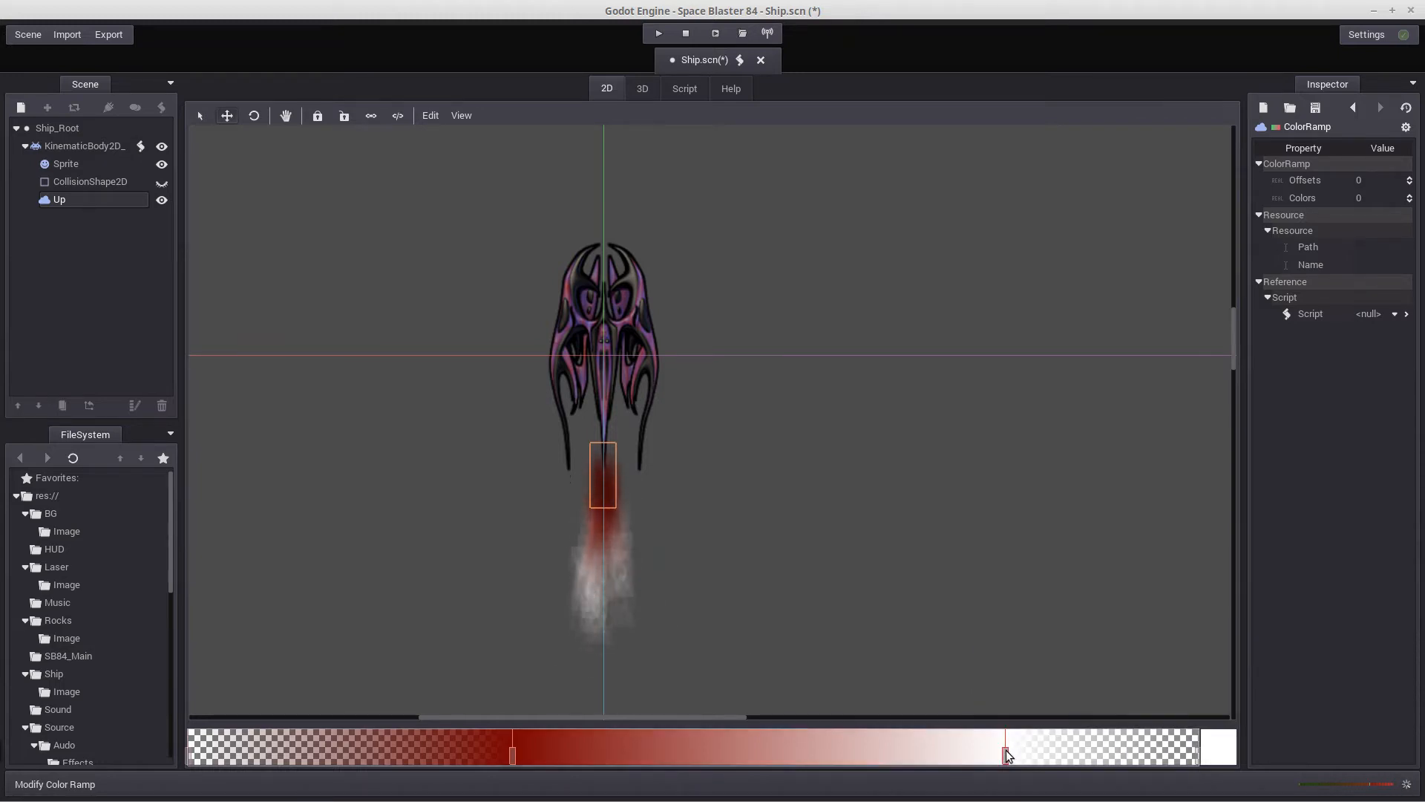
drag(1005, 750, 939, 765)
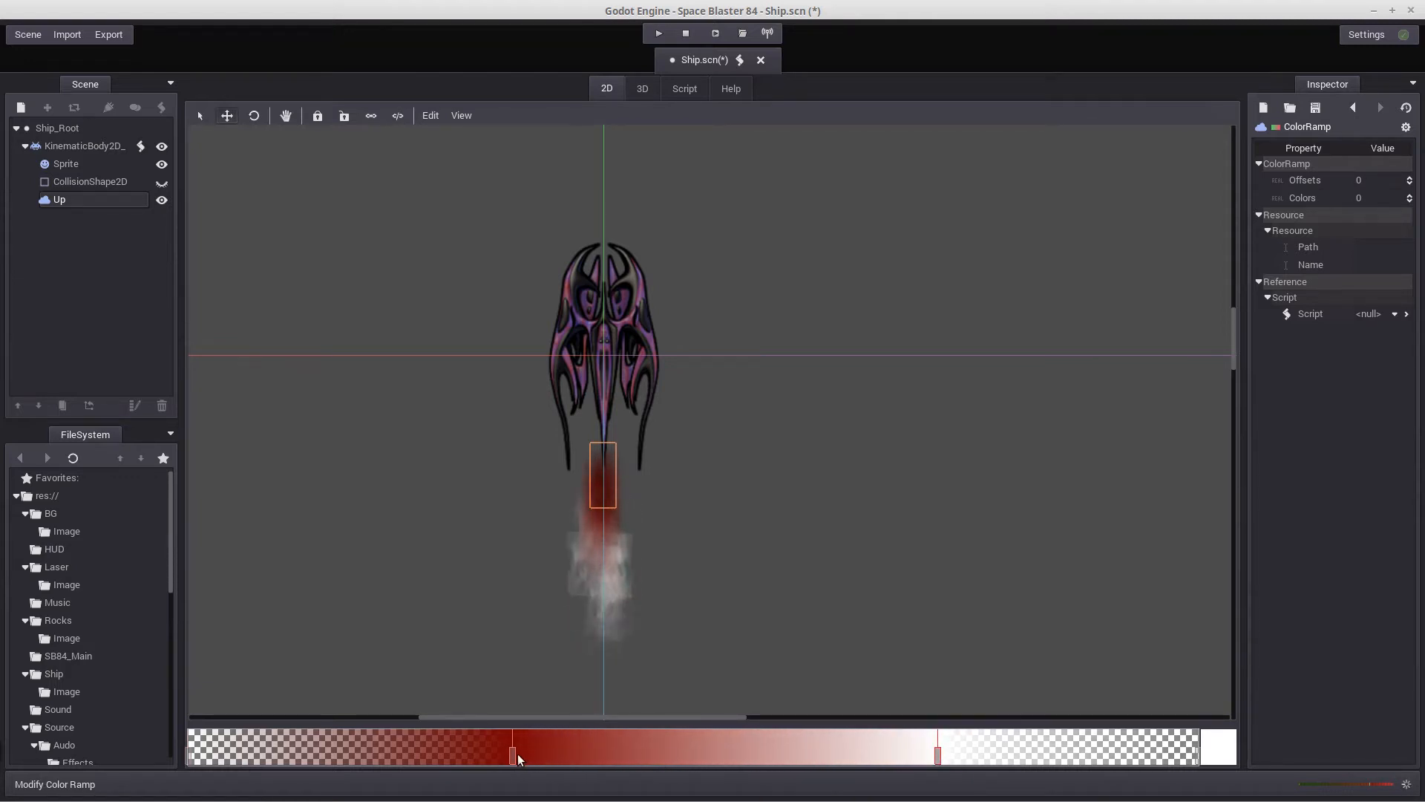
mouse_move(513, 754)
mouse_down()
mouse_move(435, 752)
mouse_move(598, 760)
mouse_move(502, 757)
mouse_up()
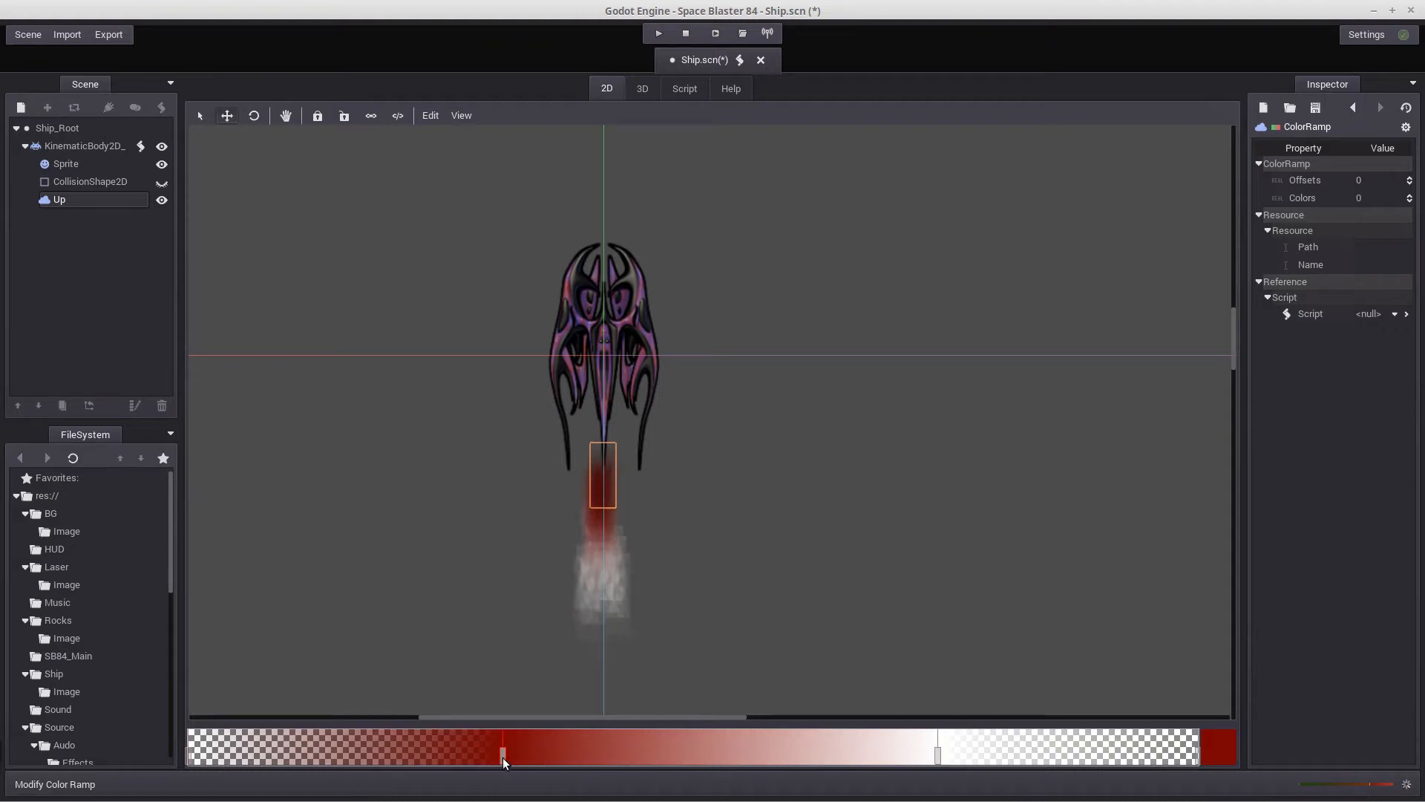
Recolor the color ramp's dark red stop to the light salmon d18584
click(1222, 752)
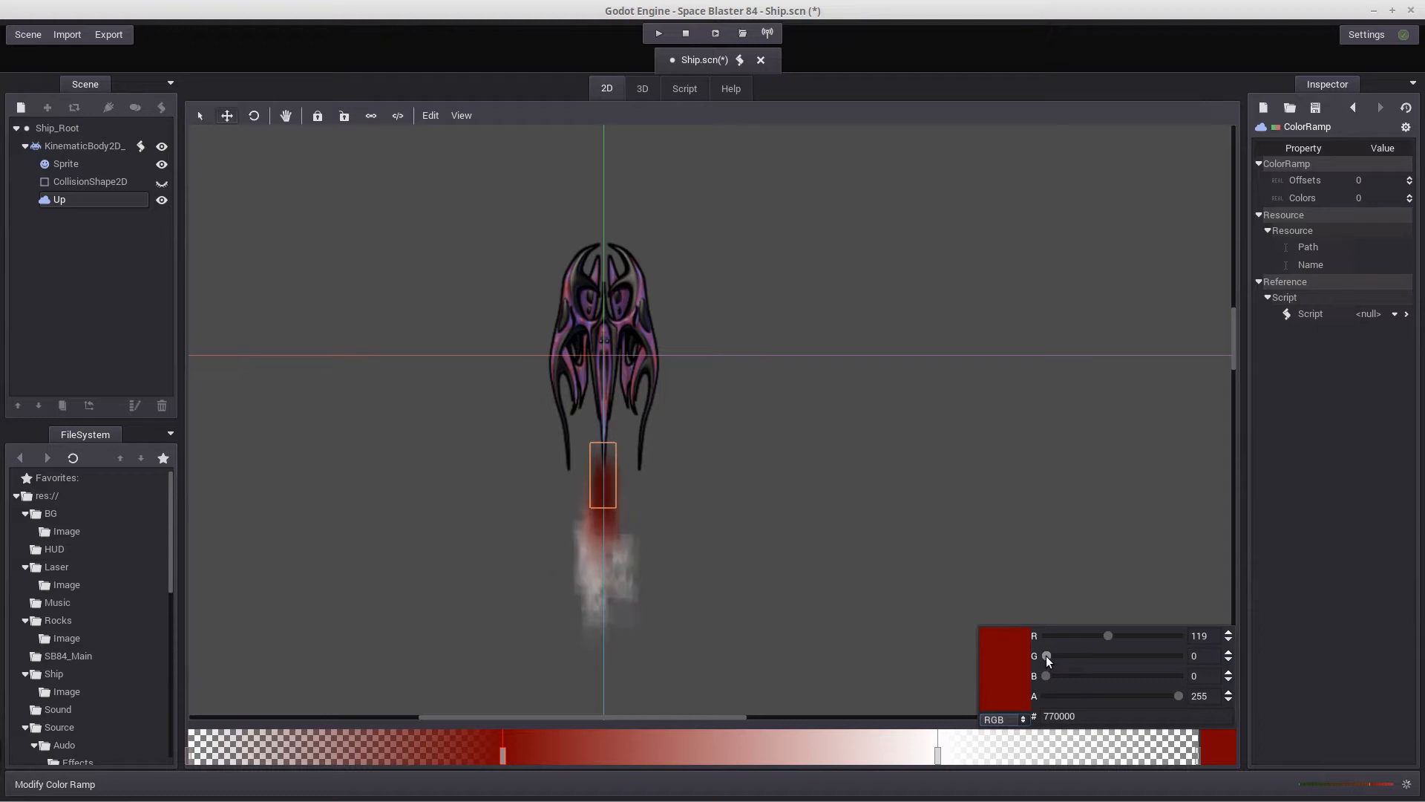
drag(1047, 656, 1076, 684)
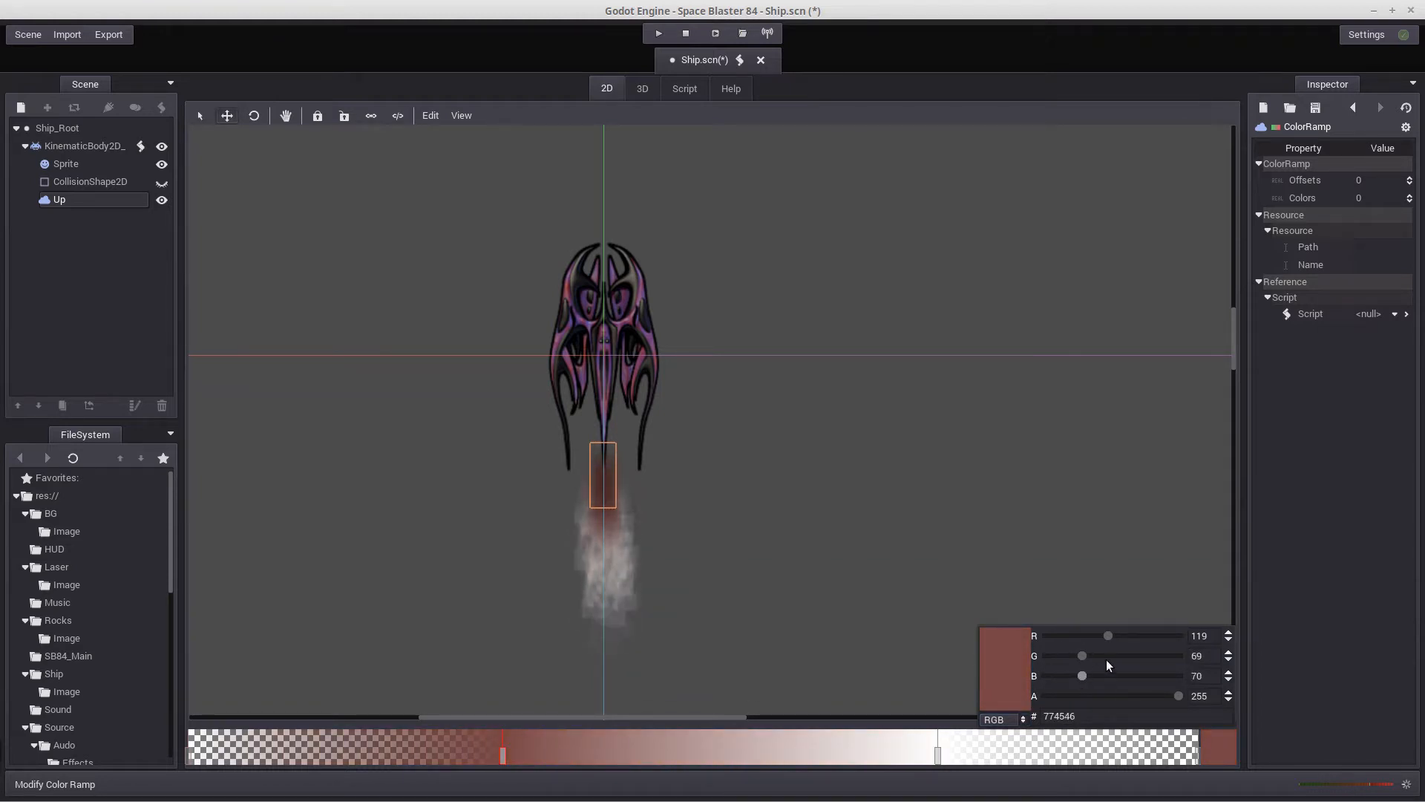
drag(1108, 635, 1113, 675)
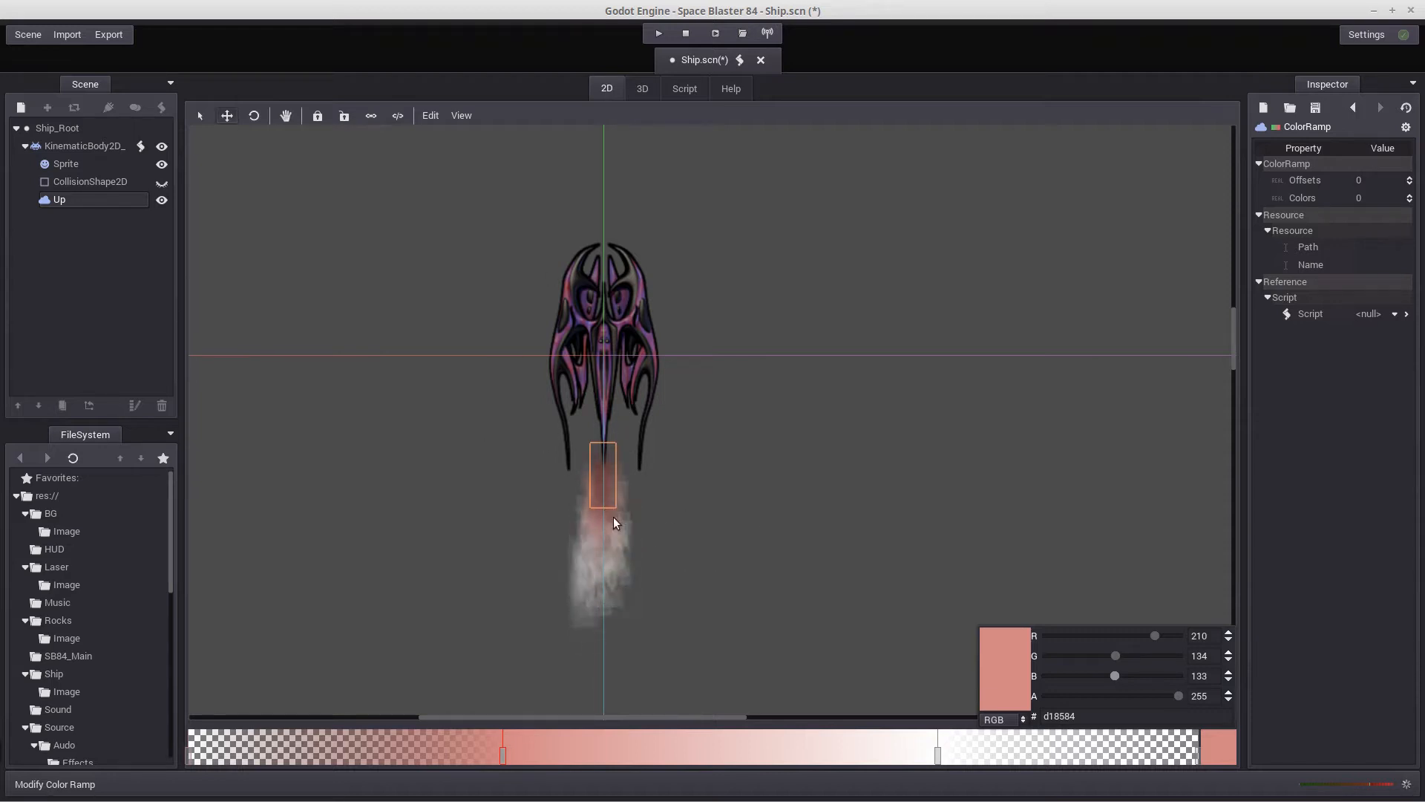
click(791, 563)
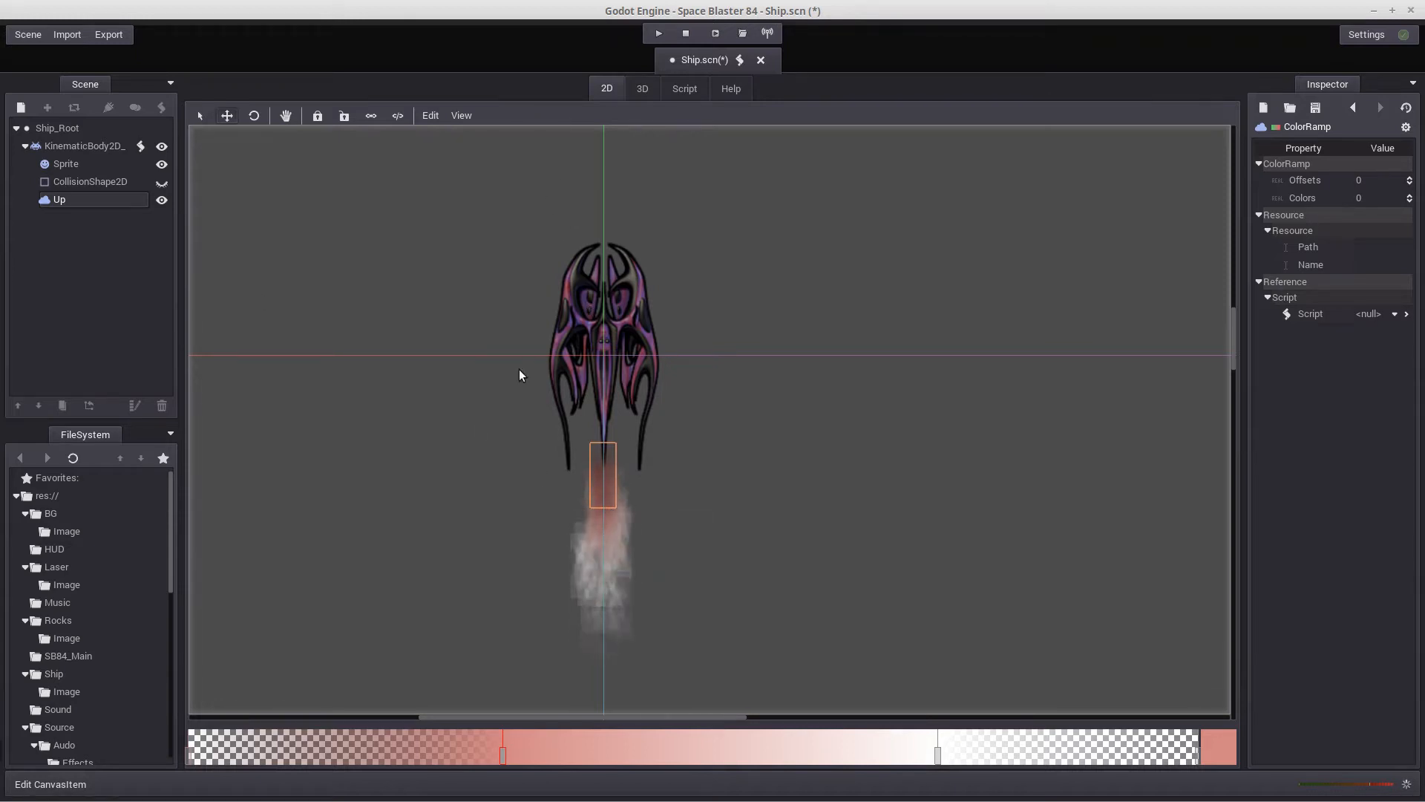
Duplicate the Up particle emitter and rename the copy Left
click(59, 200)
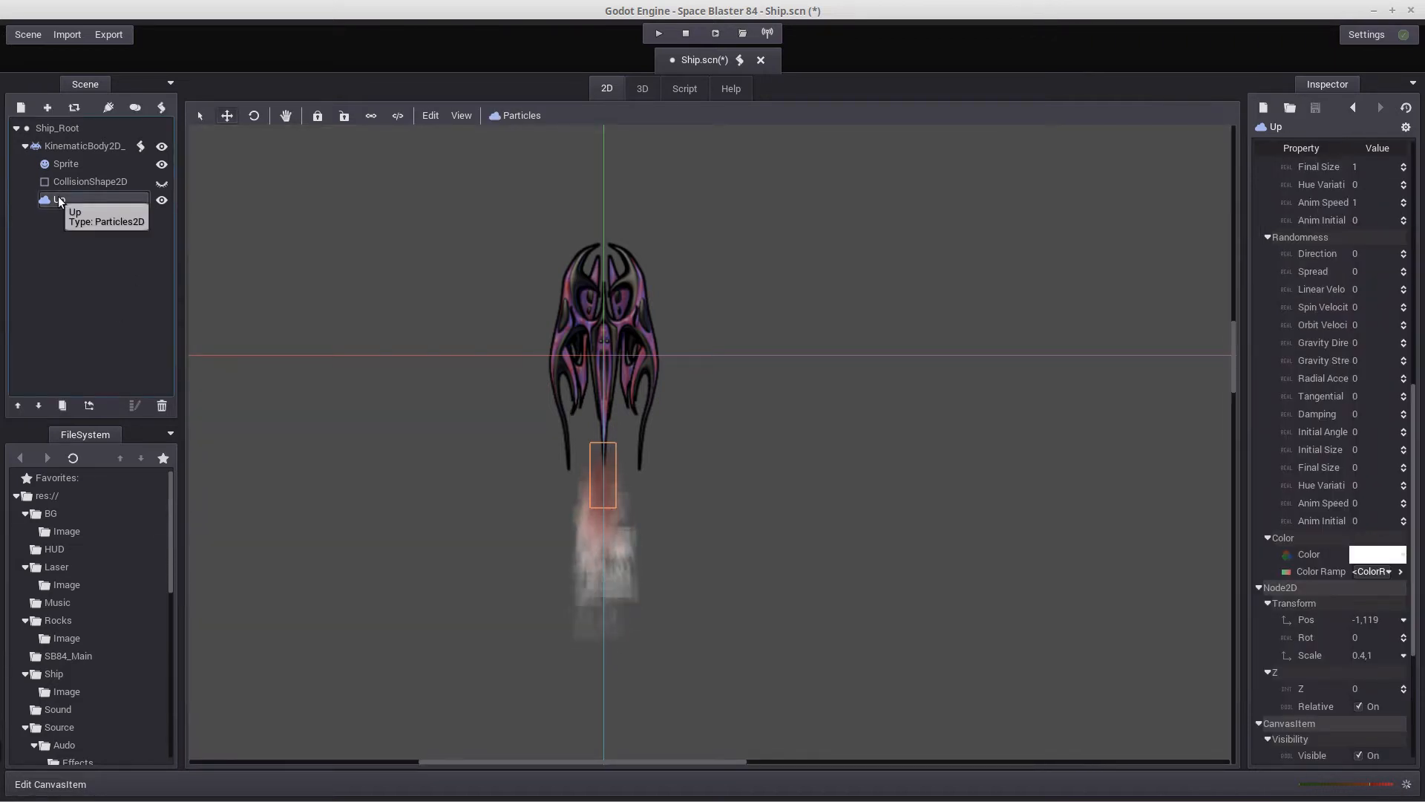
click(64, 404)
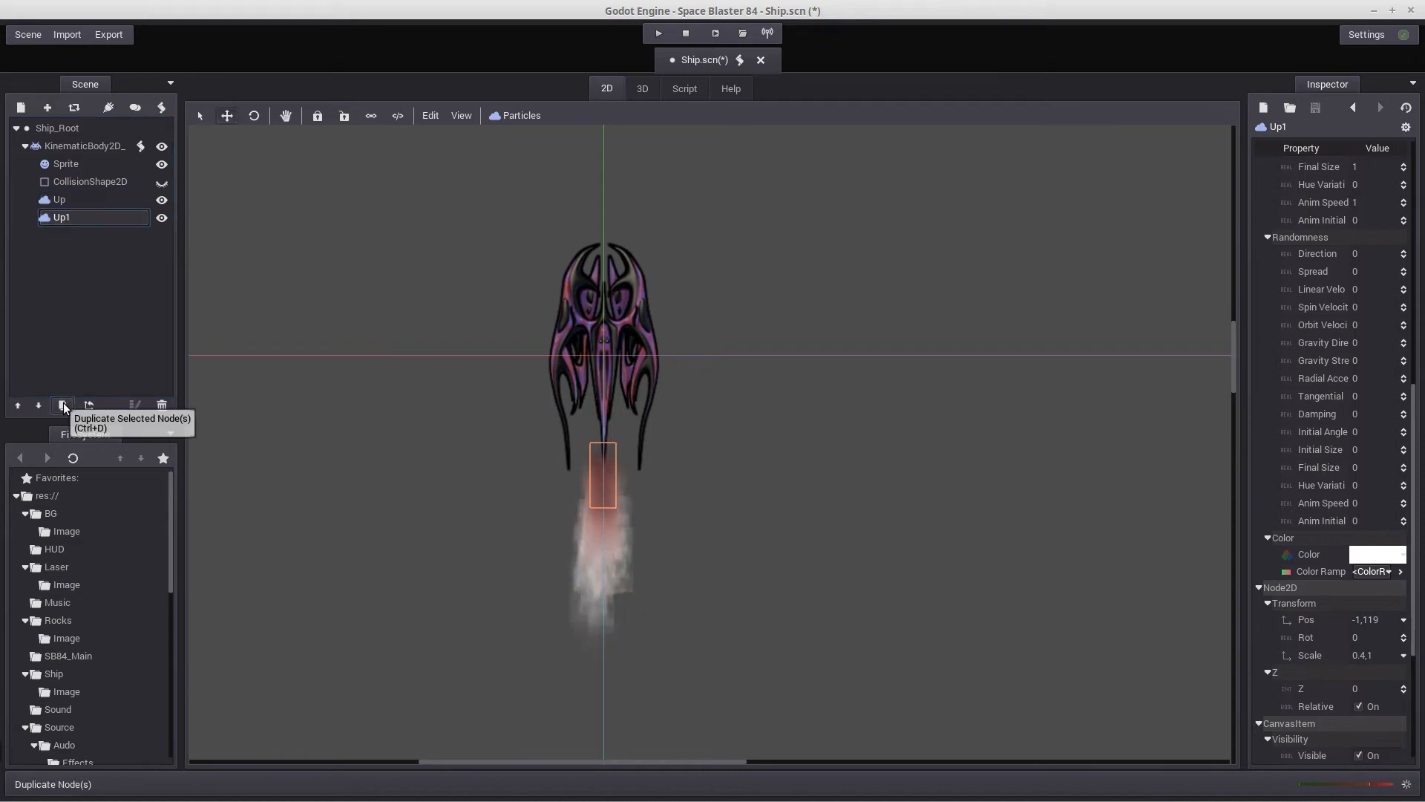
double_click(75, 216)
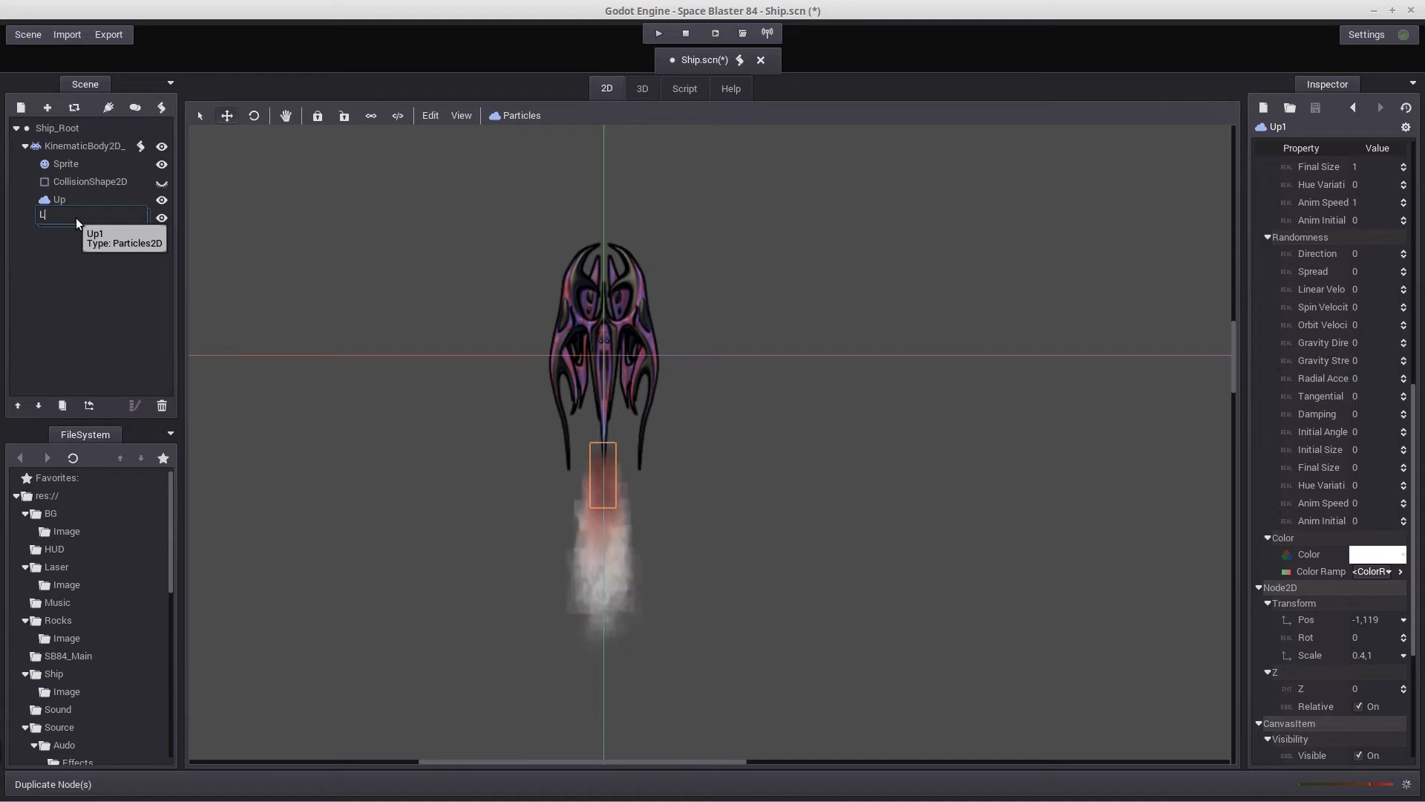
text(Left)
key(Return)
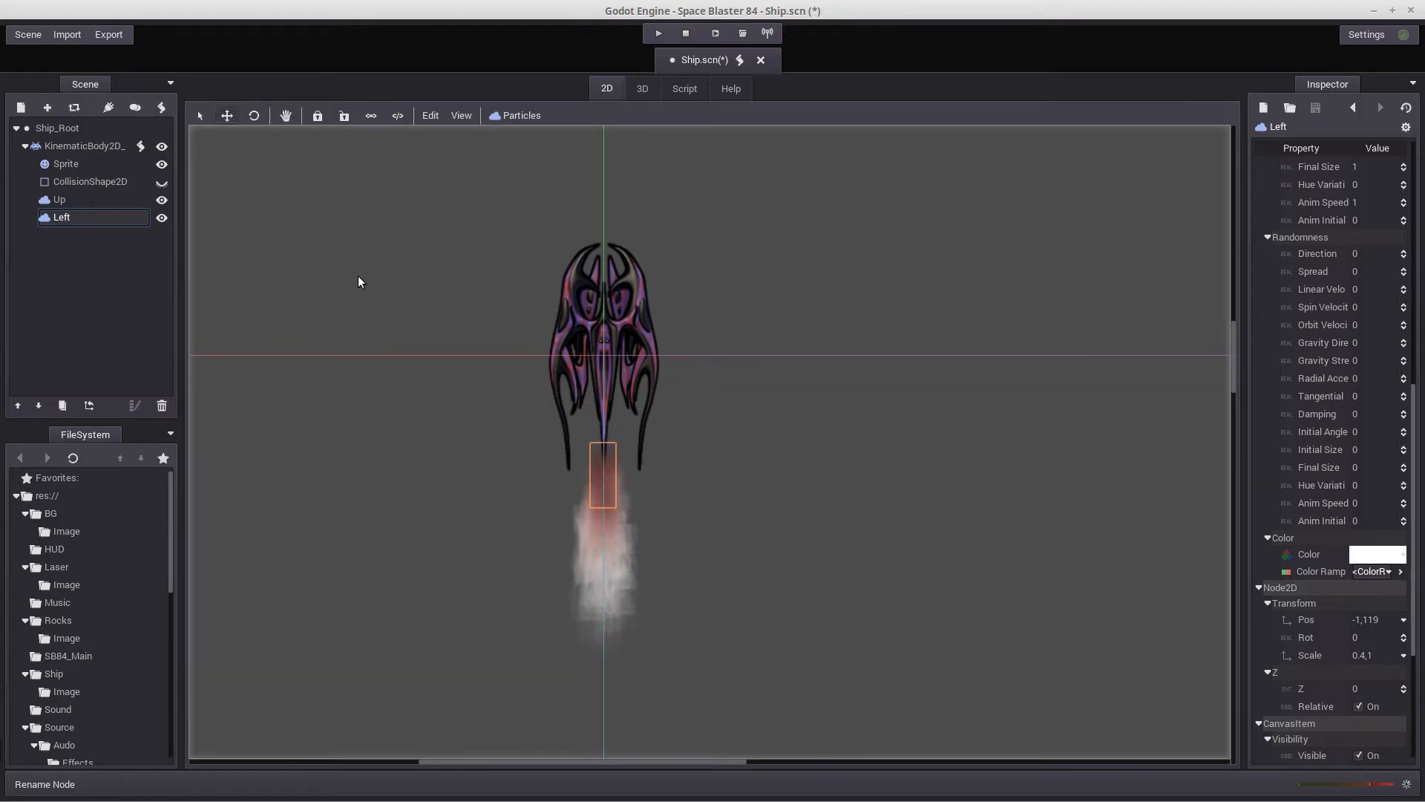
Rotate the Left emitter to -90 degrees and place it against the ship's left flank, at about x -77
drag(608, 465, 519, 320)
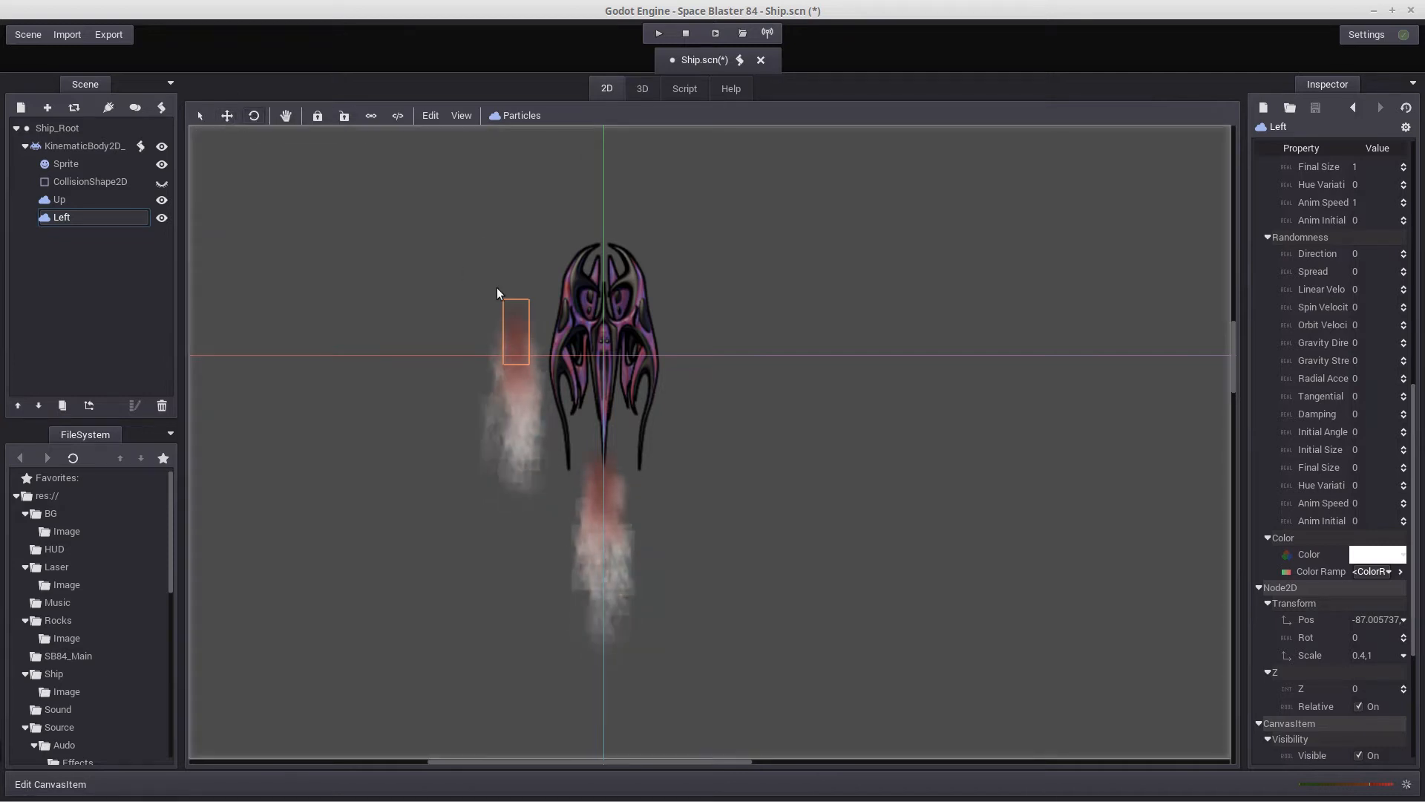
drag(537, 220, 784, 382)
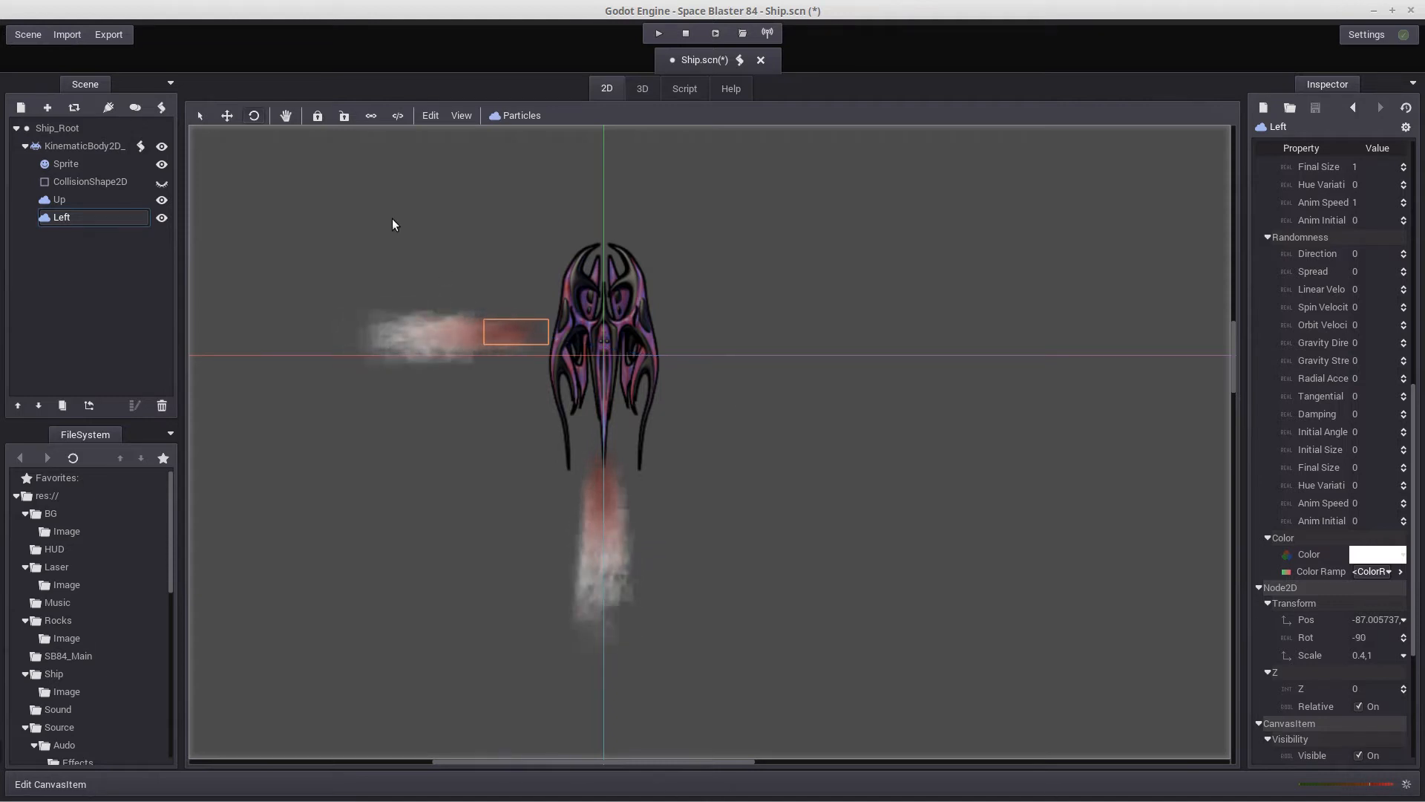
click(199, 115)
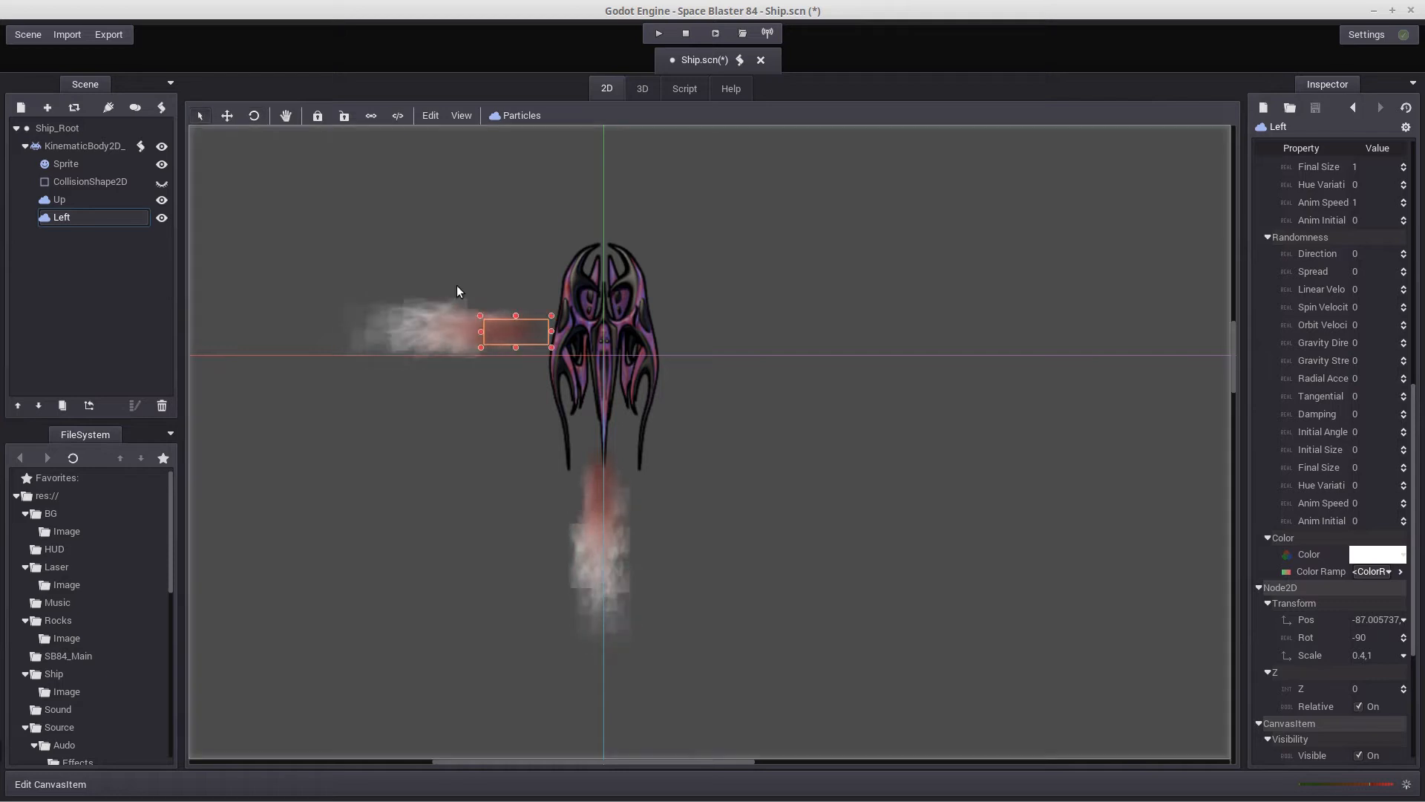
drag(511, 321, 510, 312)
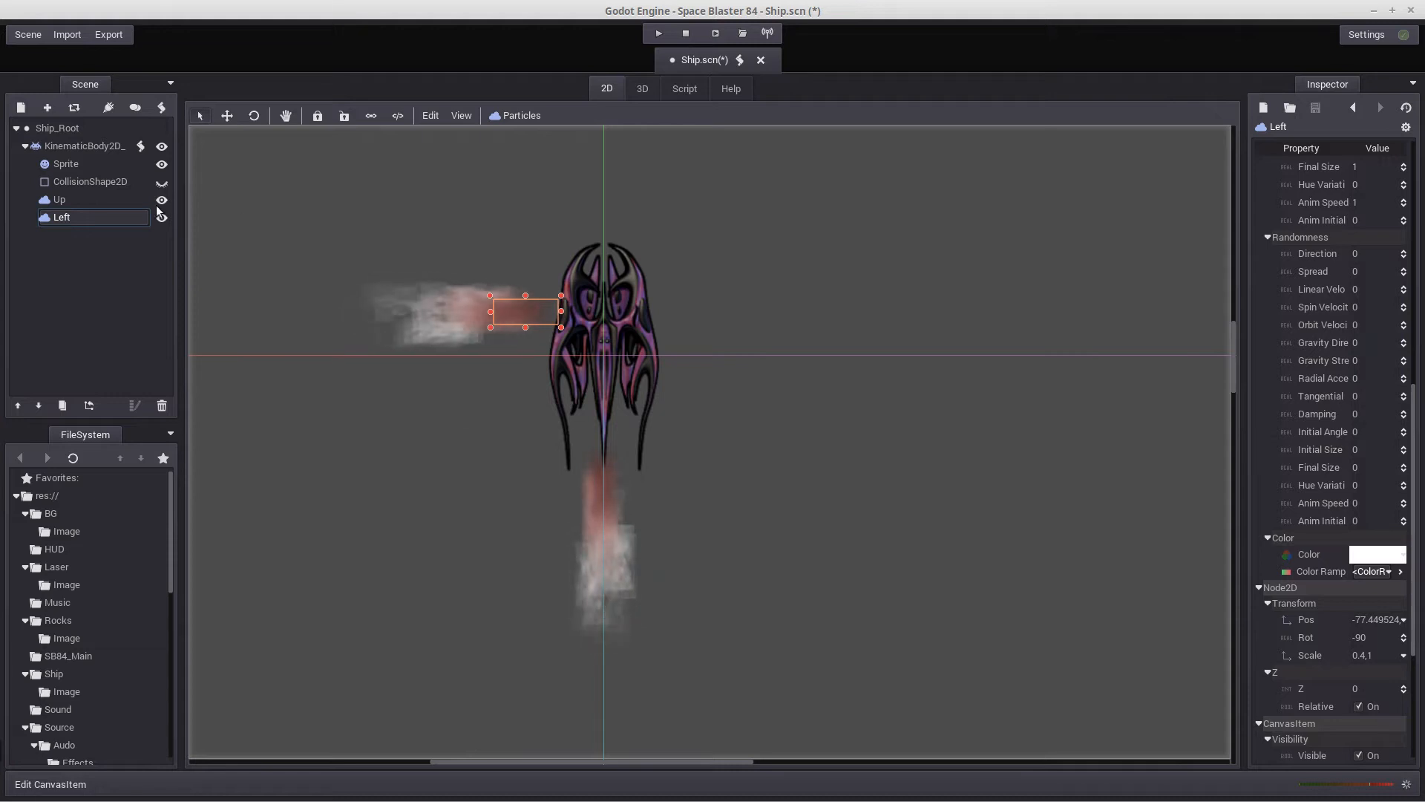
Duplicate the Left emitter and rename the copy Right
click(61, 404)
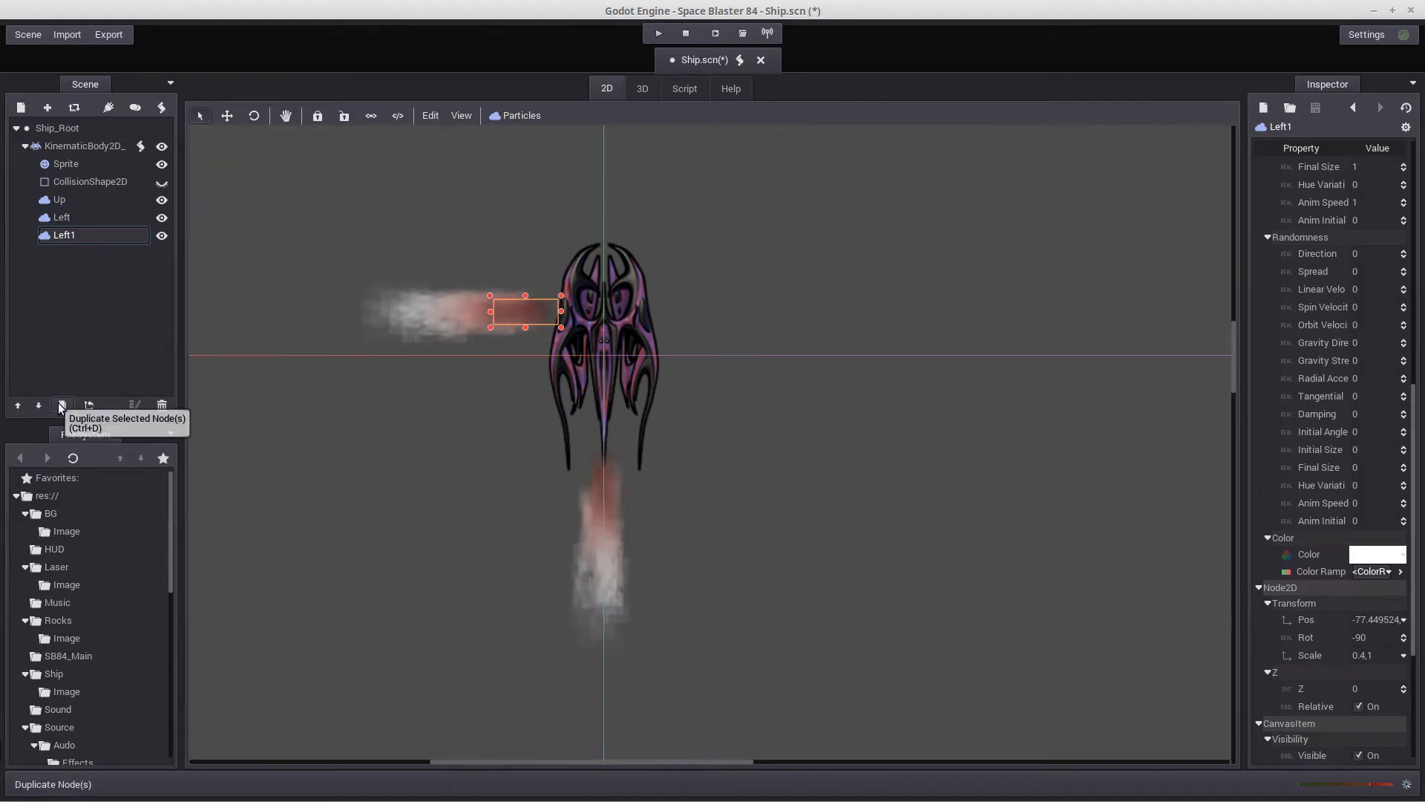
click(76, 234)
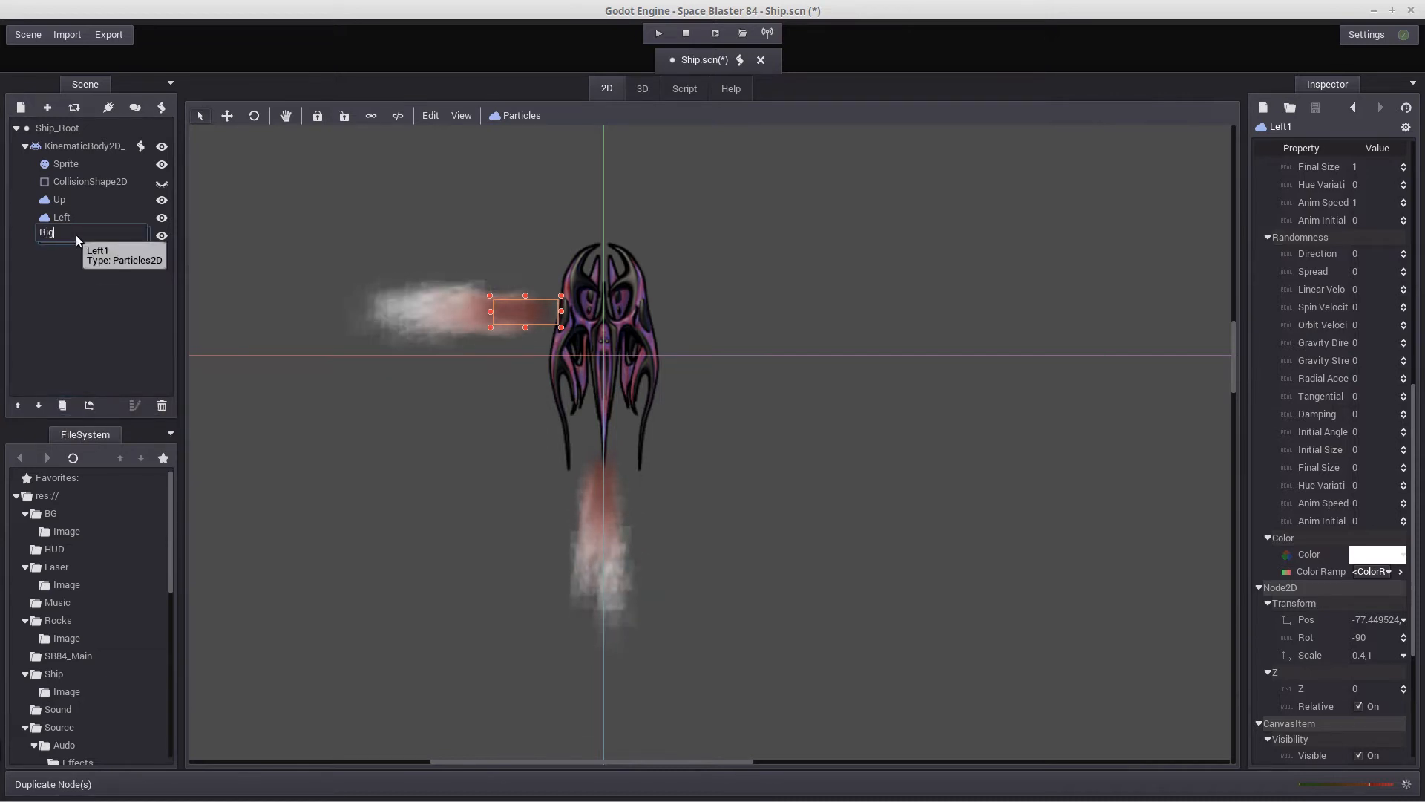
text(Right)
key(Return)
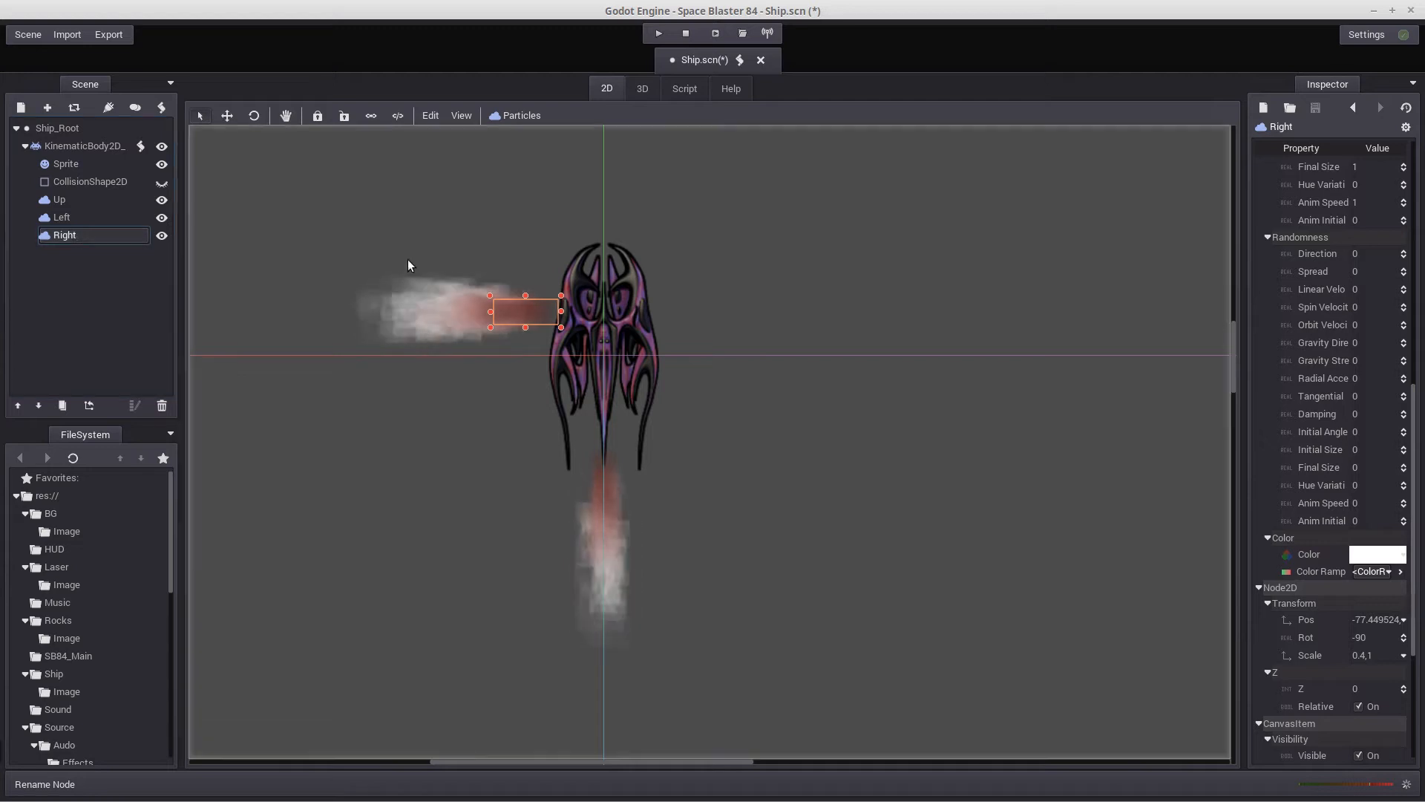
Turn the Right emitter to about 89.6 degrees and move it to the ship's right flank, at about x 74
click(253, 115)
drag(420, 300, 510, 440)
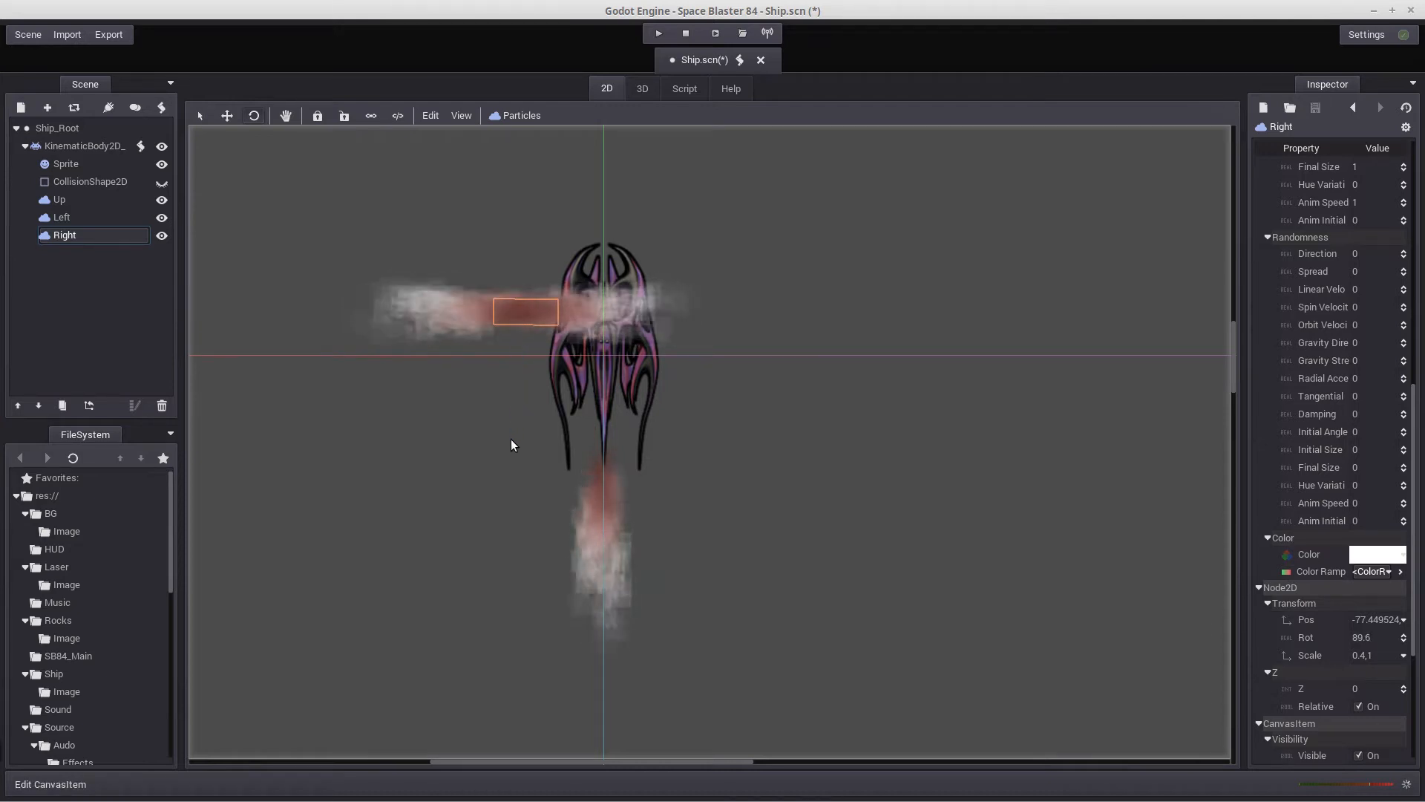
click(199, 116)
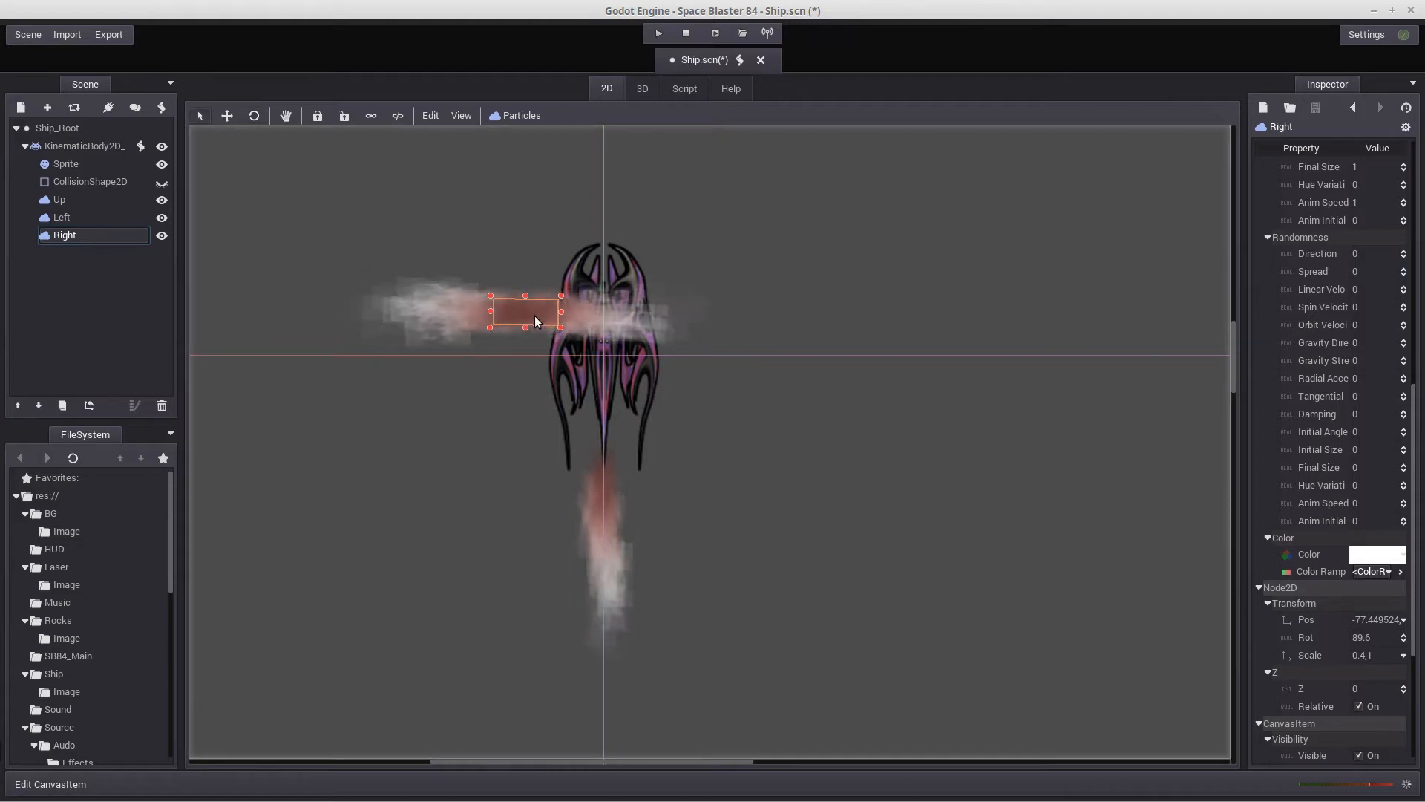
drag(534, 315, 687, 314)
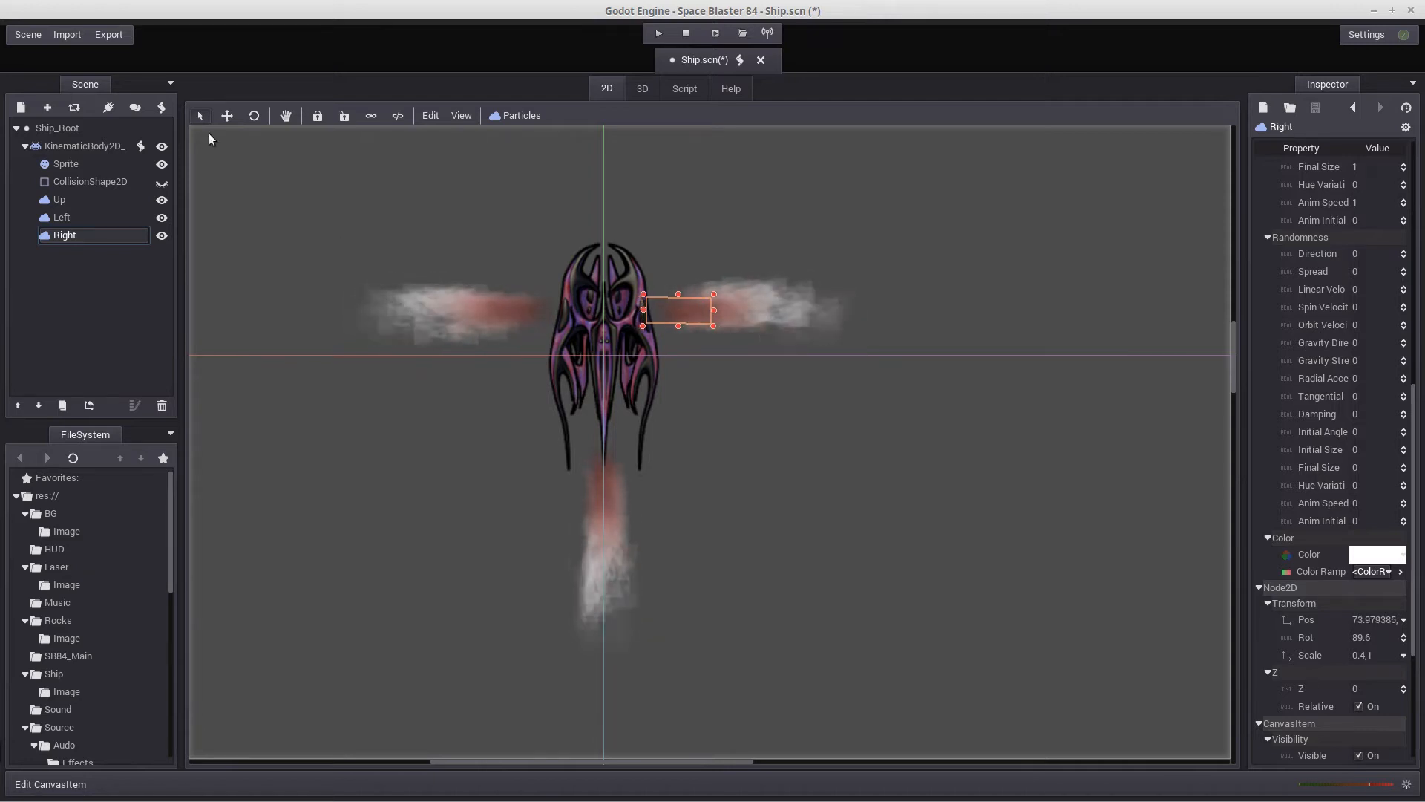
Set the Right emitter's rotation to exactly 90 degrees
click(255, 116)
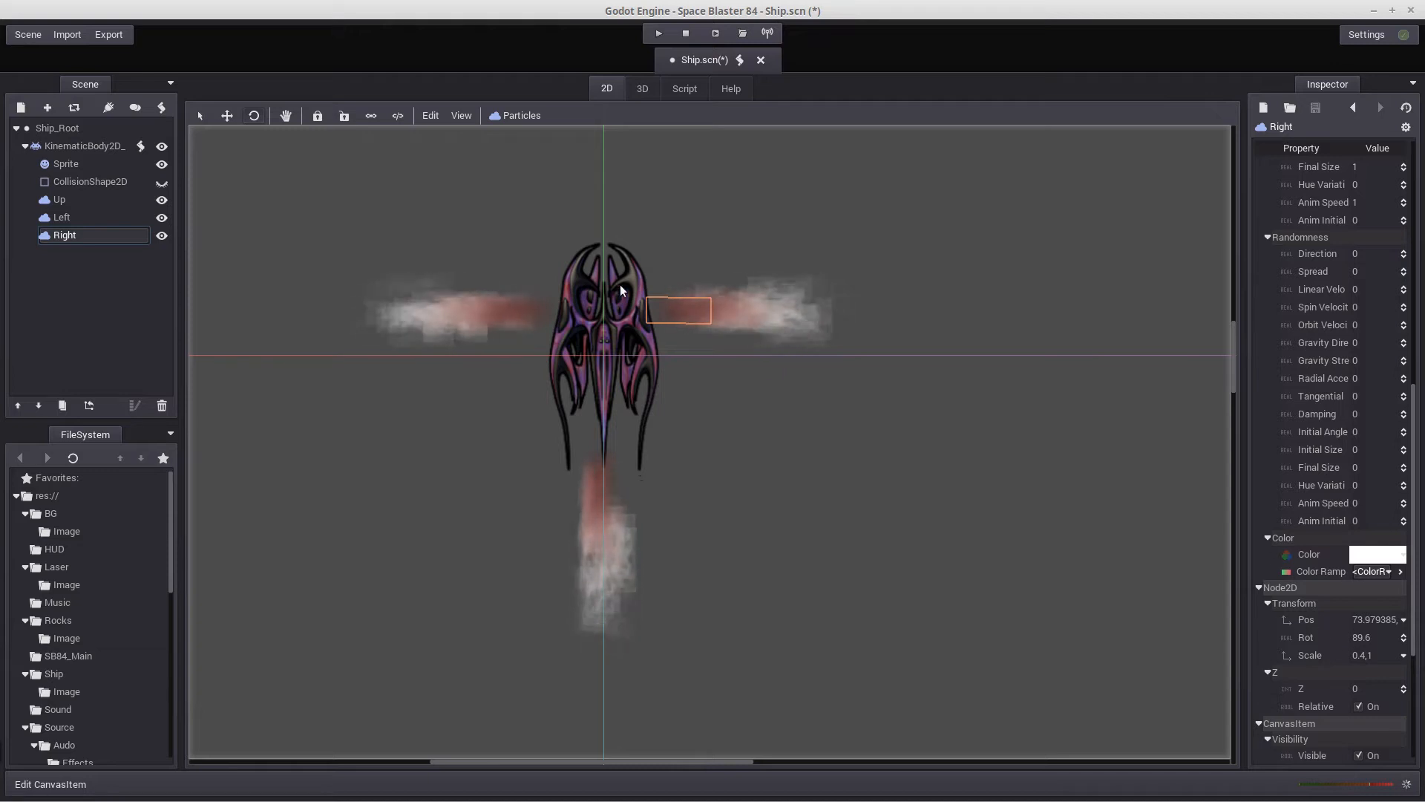
drag(913, 312, 672, 218)
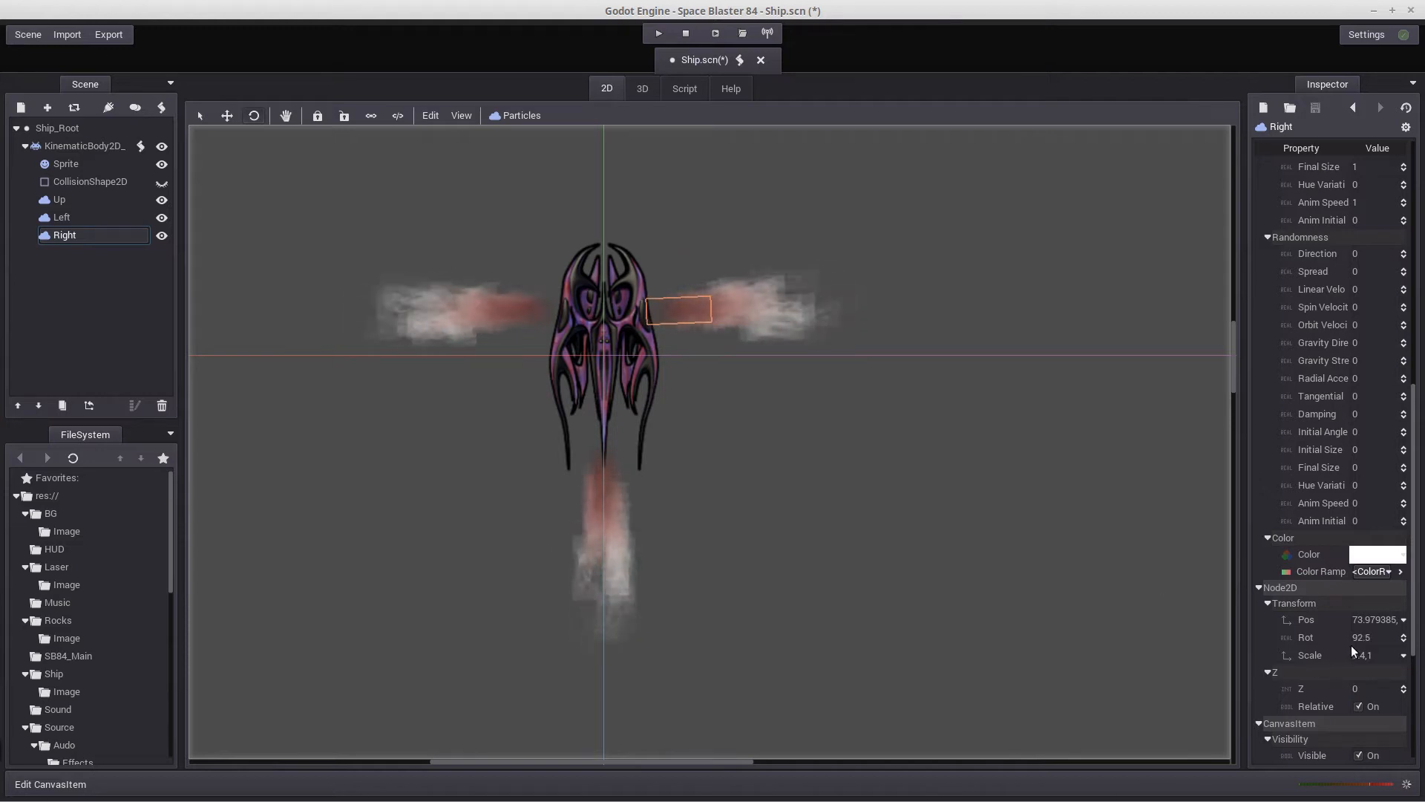
click(1370, 635)
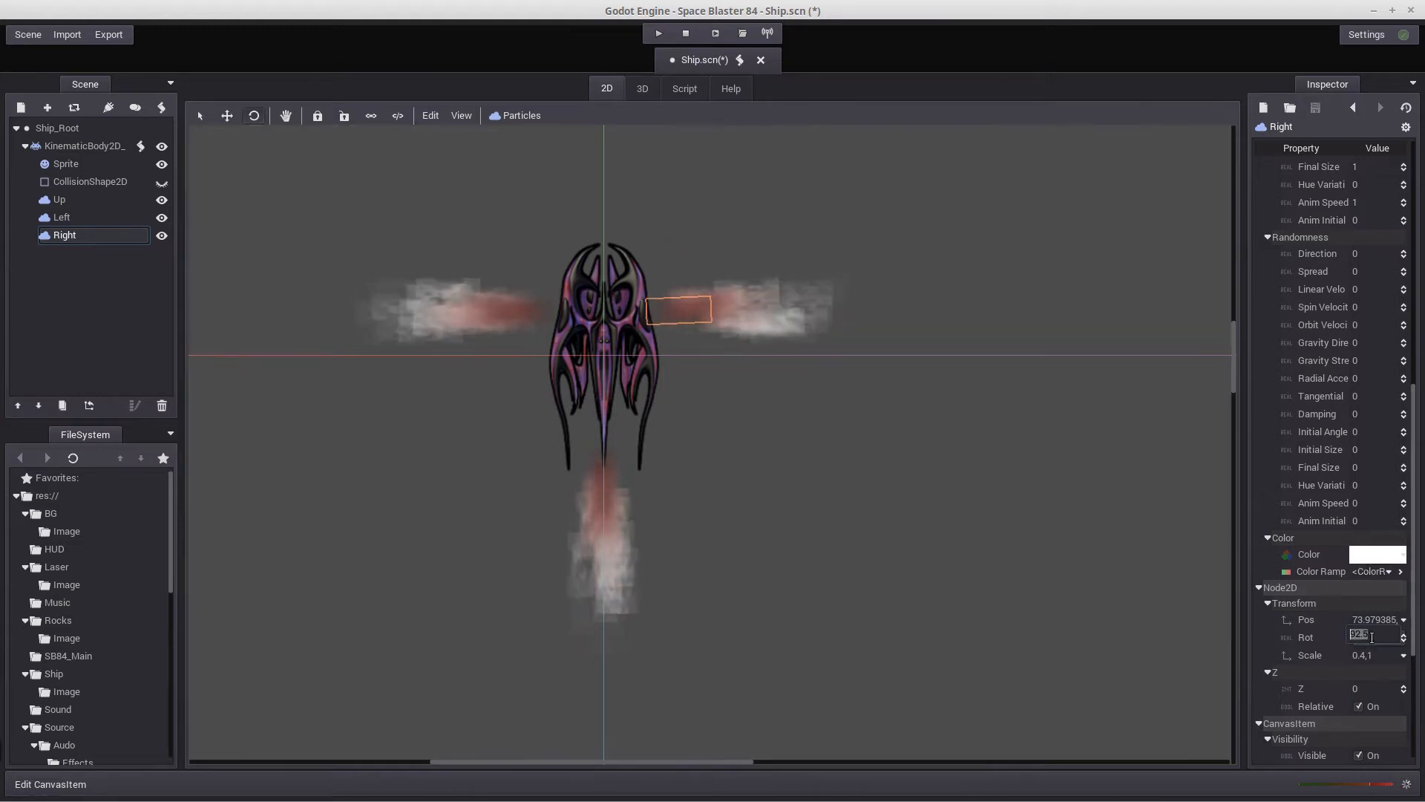
text(90)
key(Return)
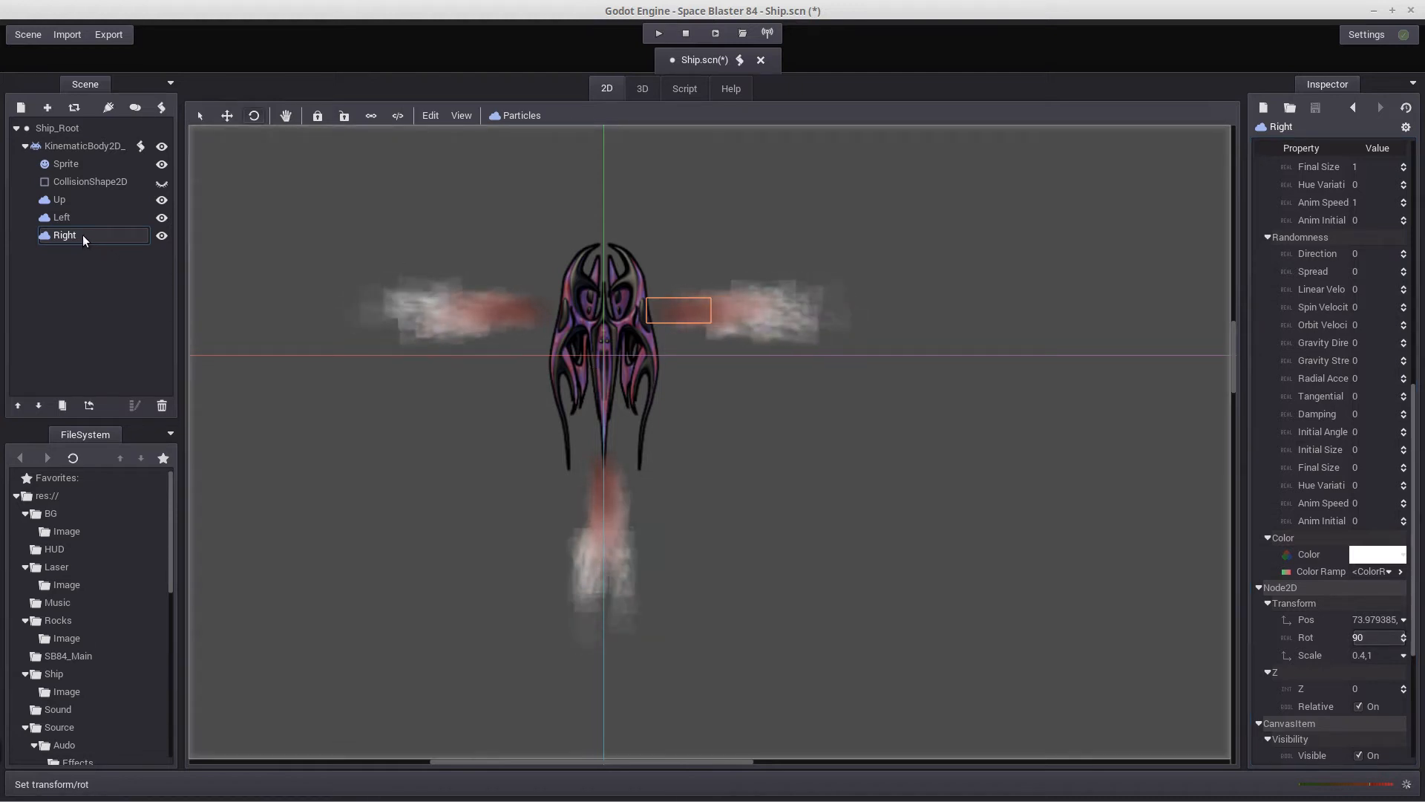
Duplicate the Right emitter, rename the copy DownLeft, and duplicate DownLeft once
click(63, 406)
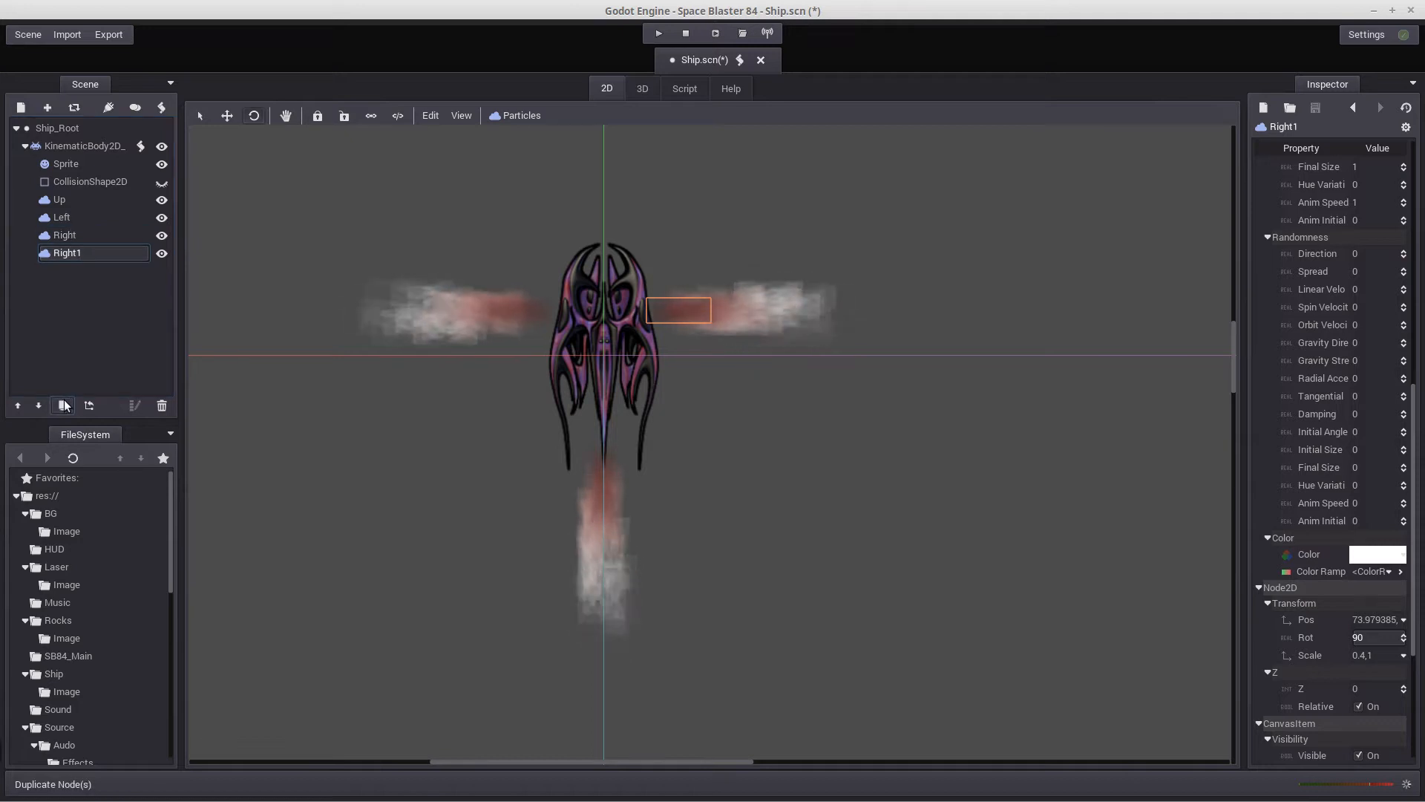
double_click(72, 253)
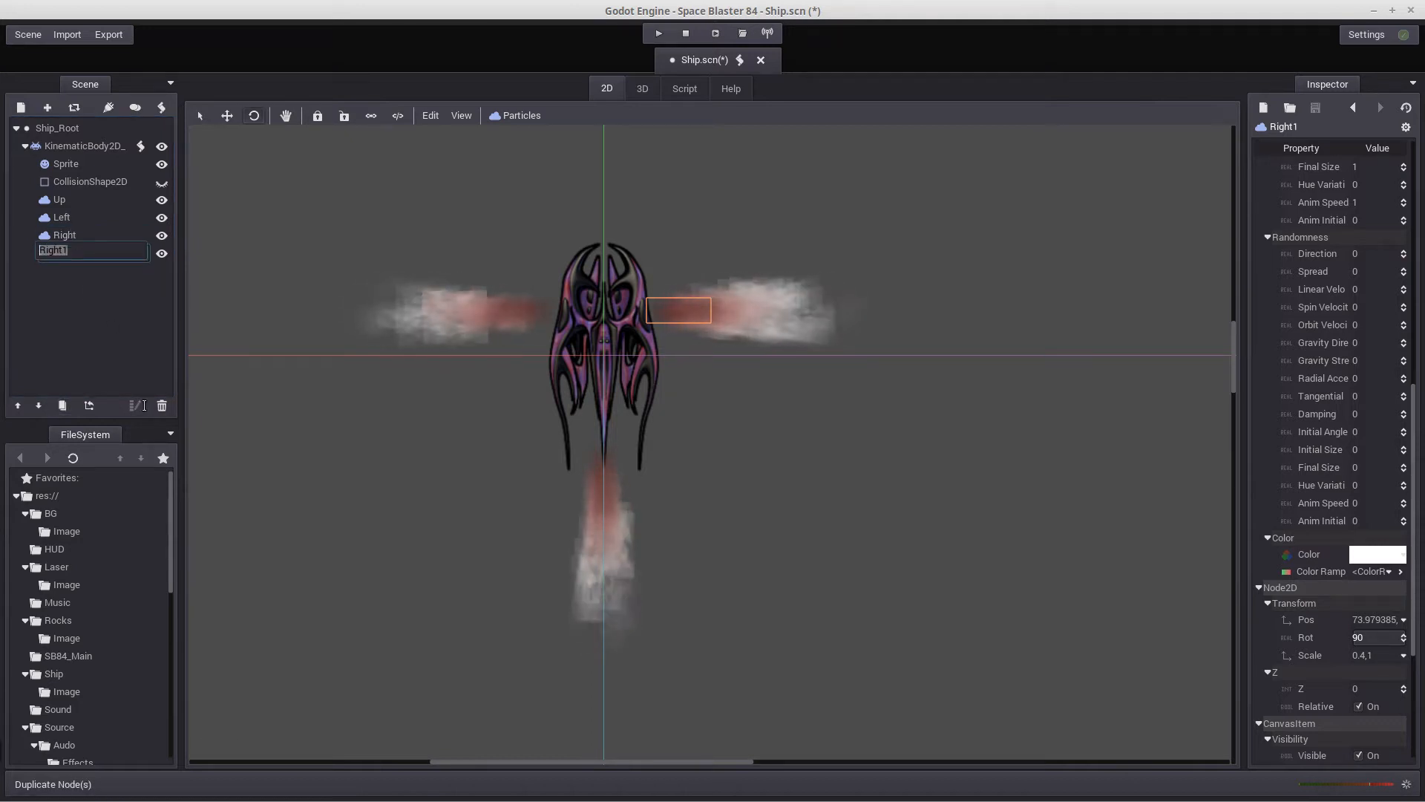
text(Dow)
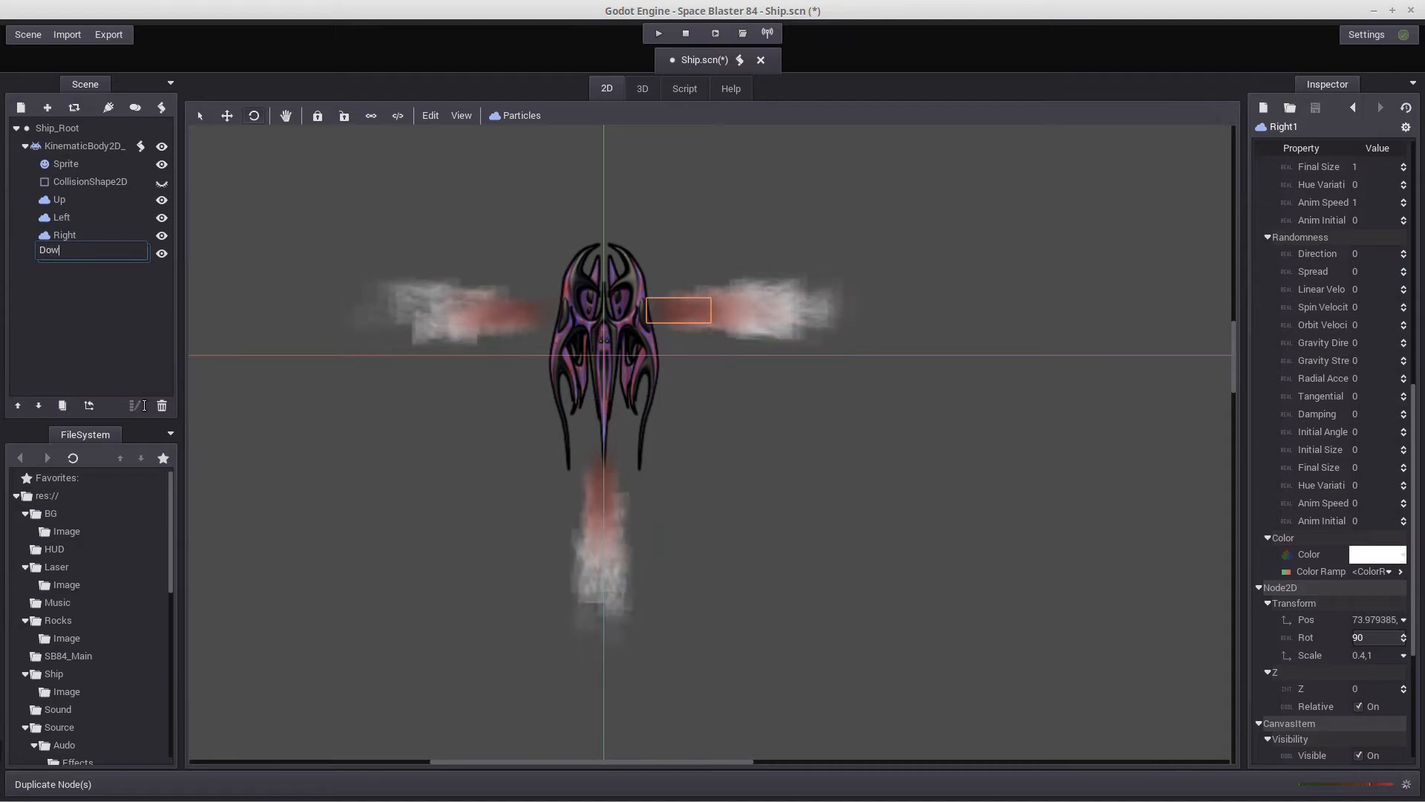
text(nLeft)
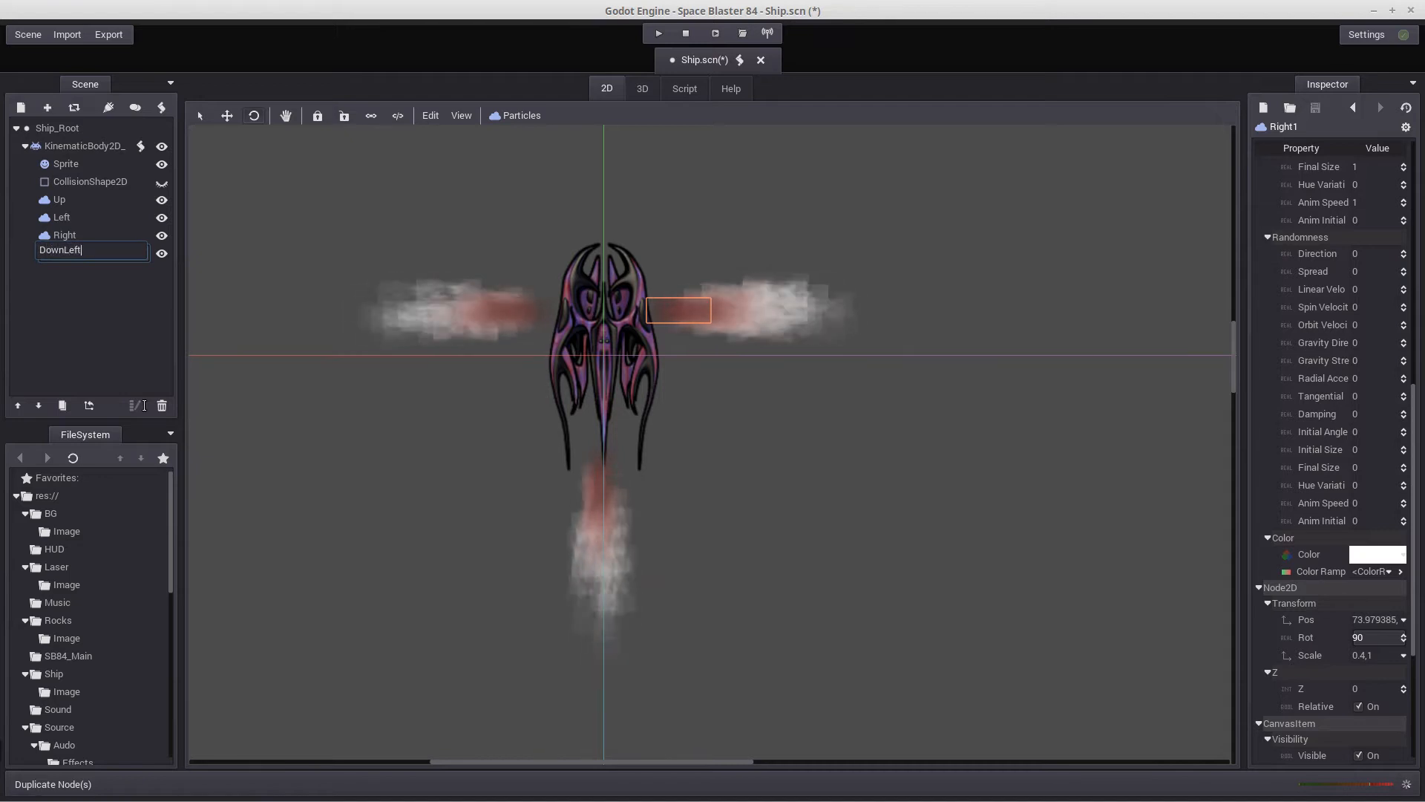
key(Return)
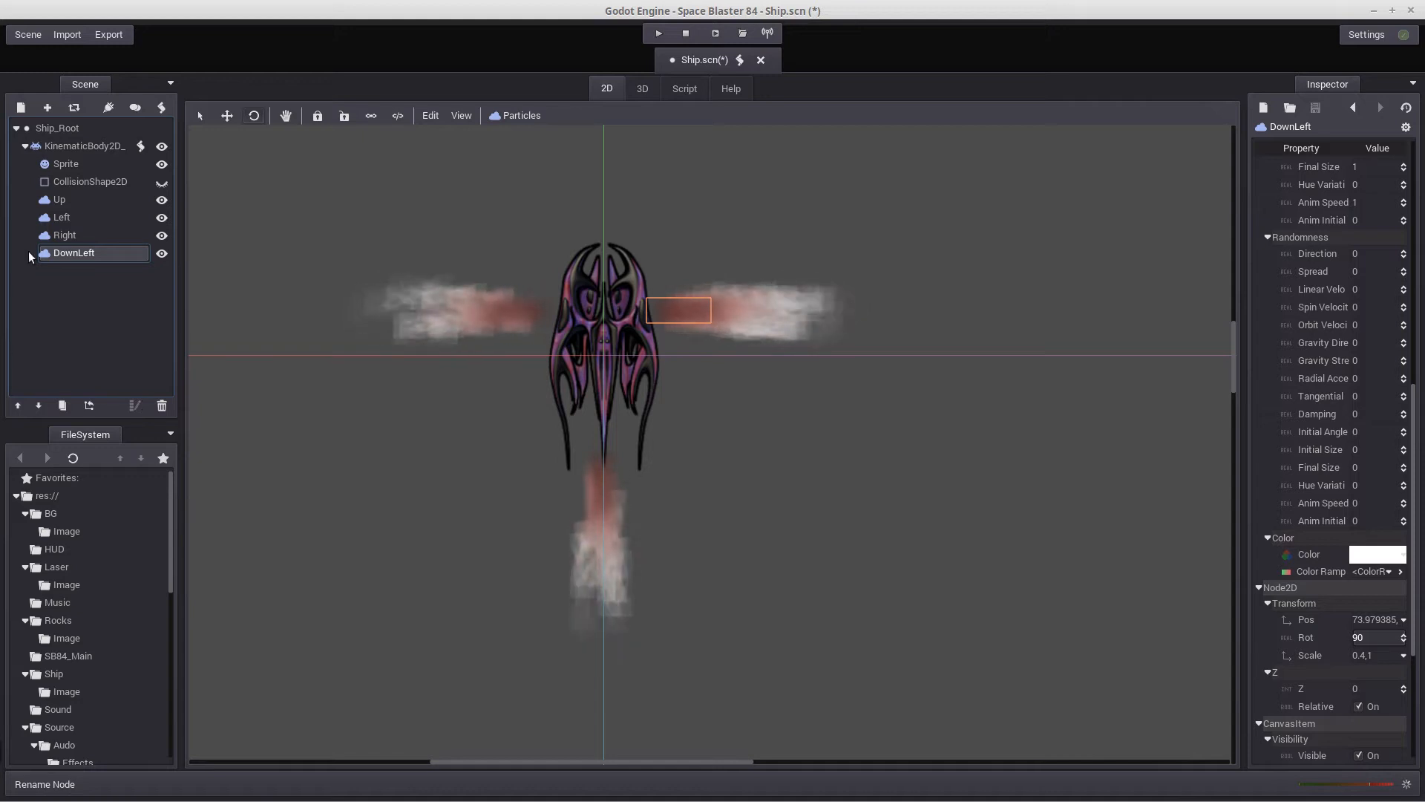
click(63, 401)
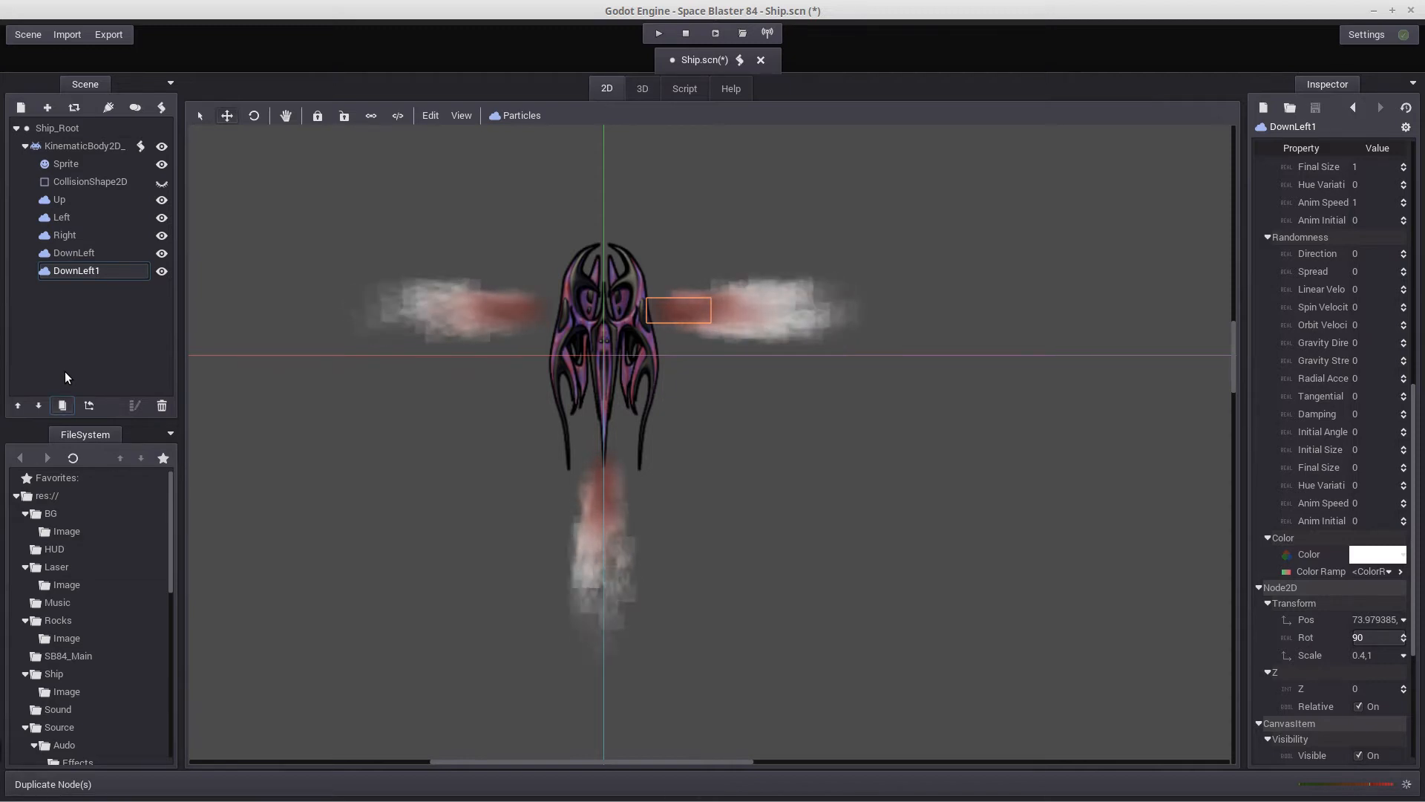
key(ctrl+d)
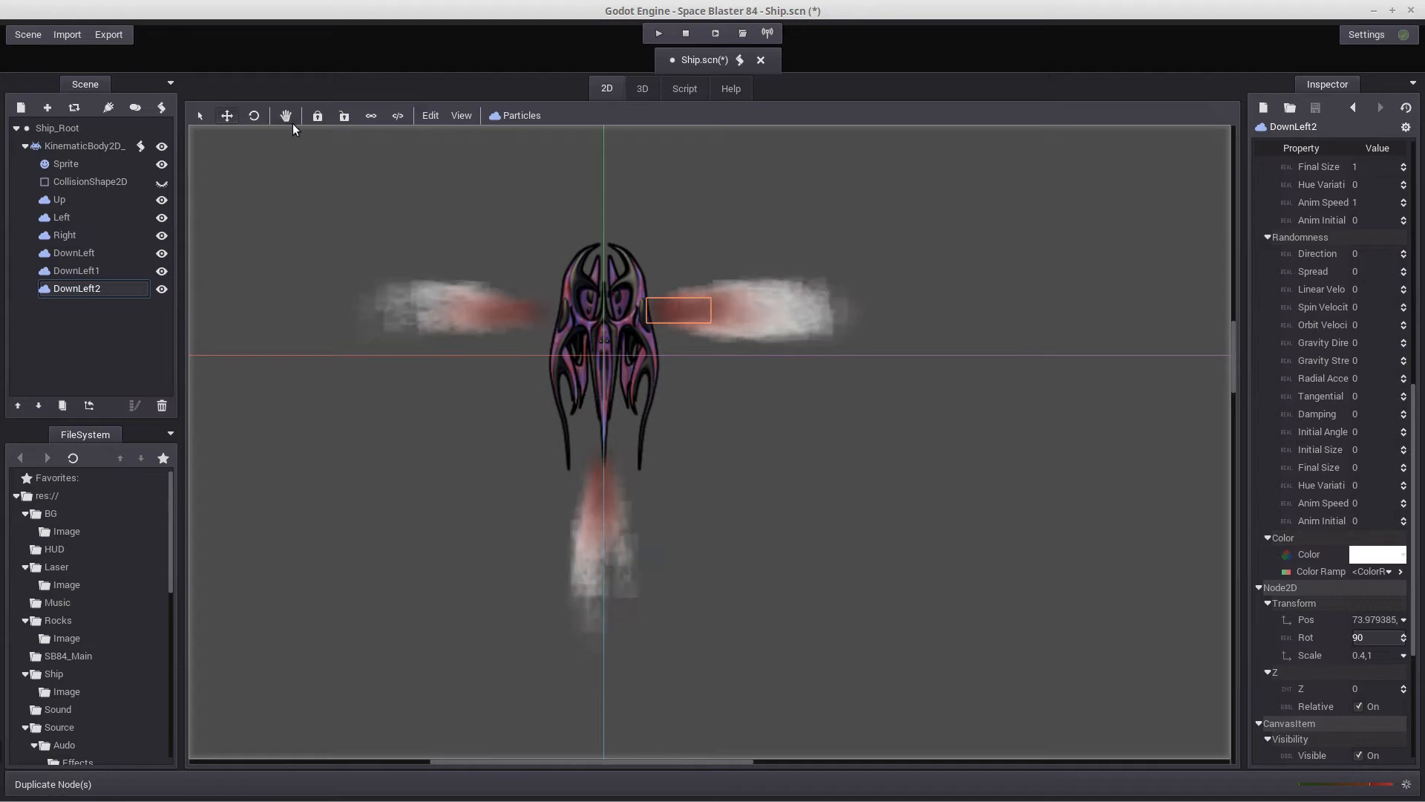
drag(684, 305, 672, 223)
double_click(101, 287)
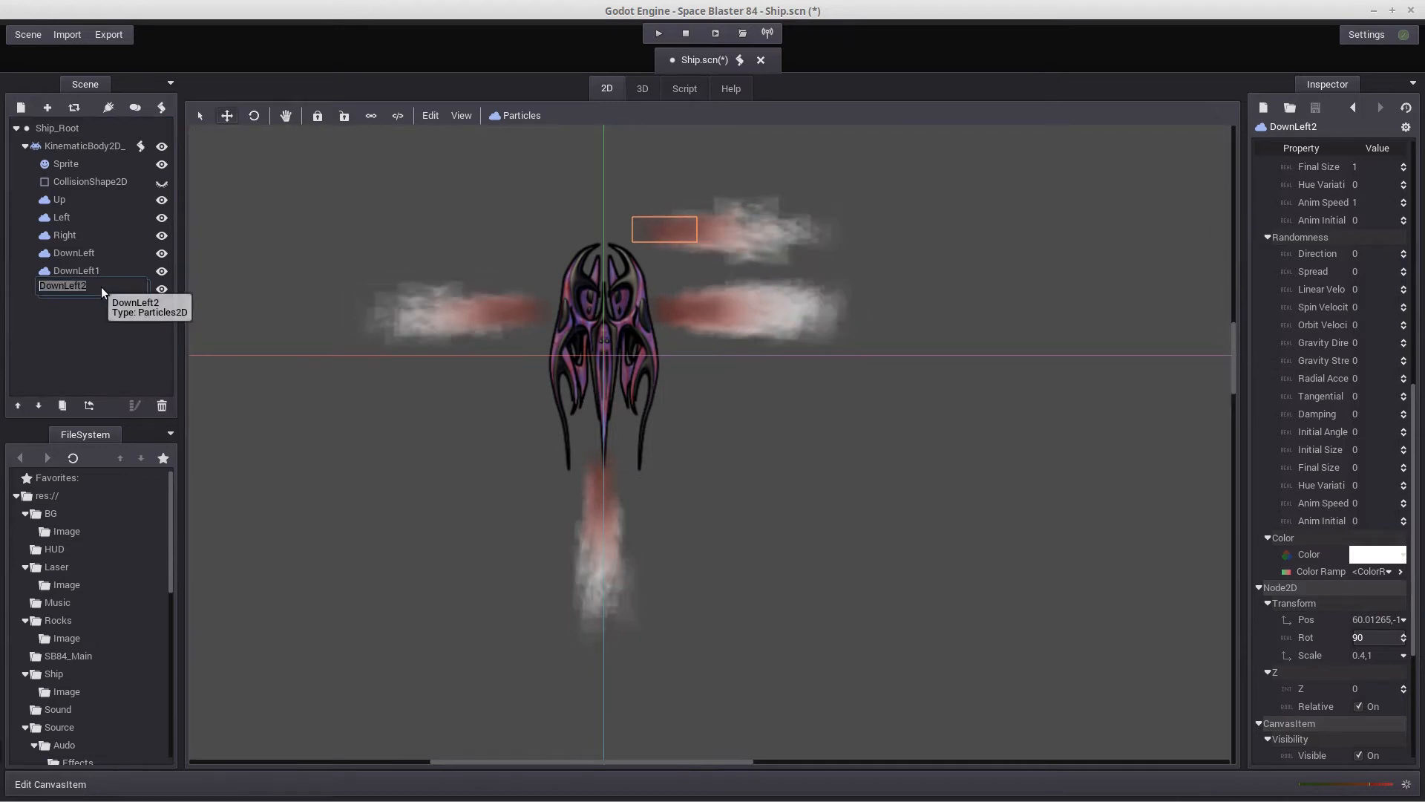
click(61, 340)
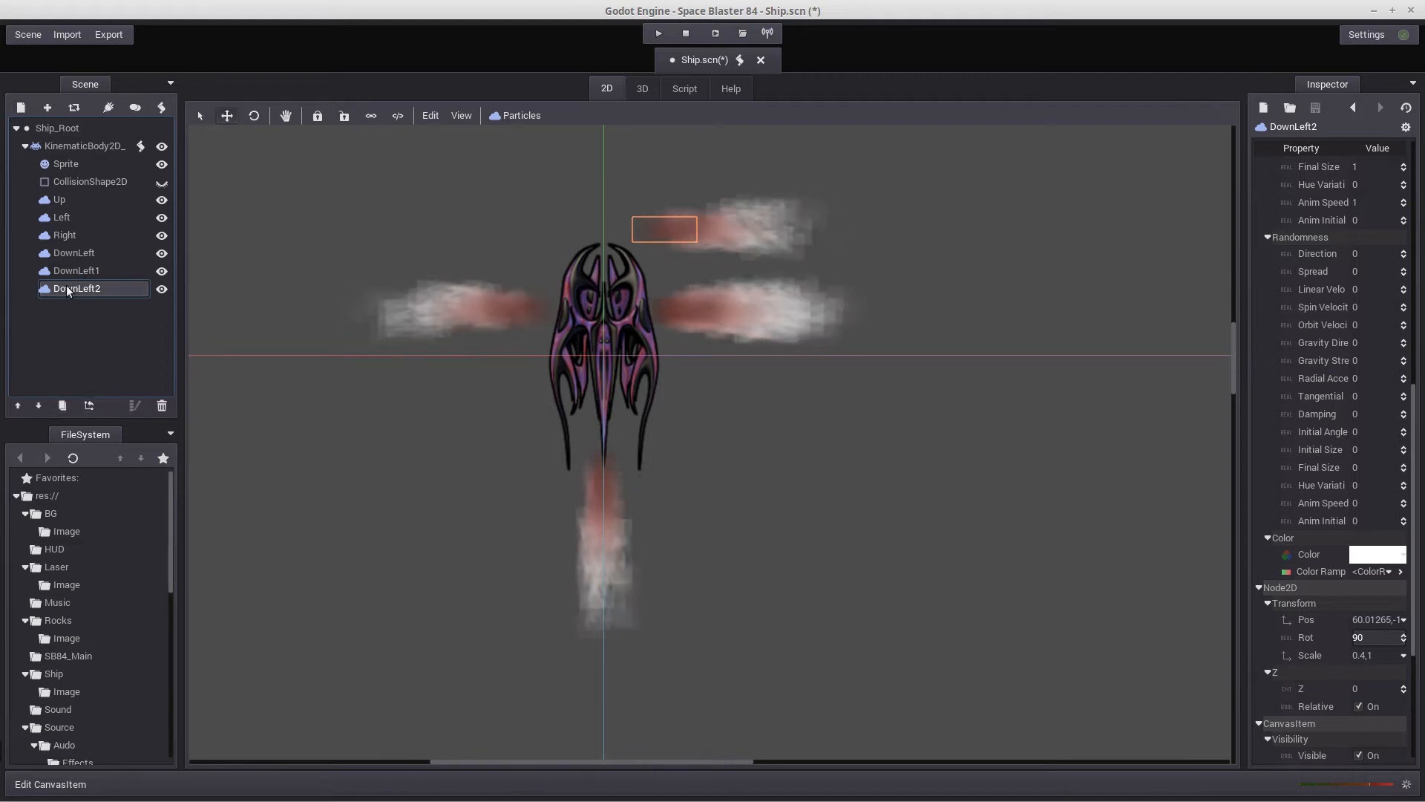
key(Delete)
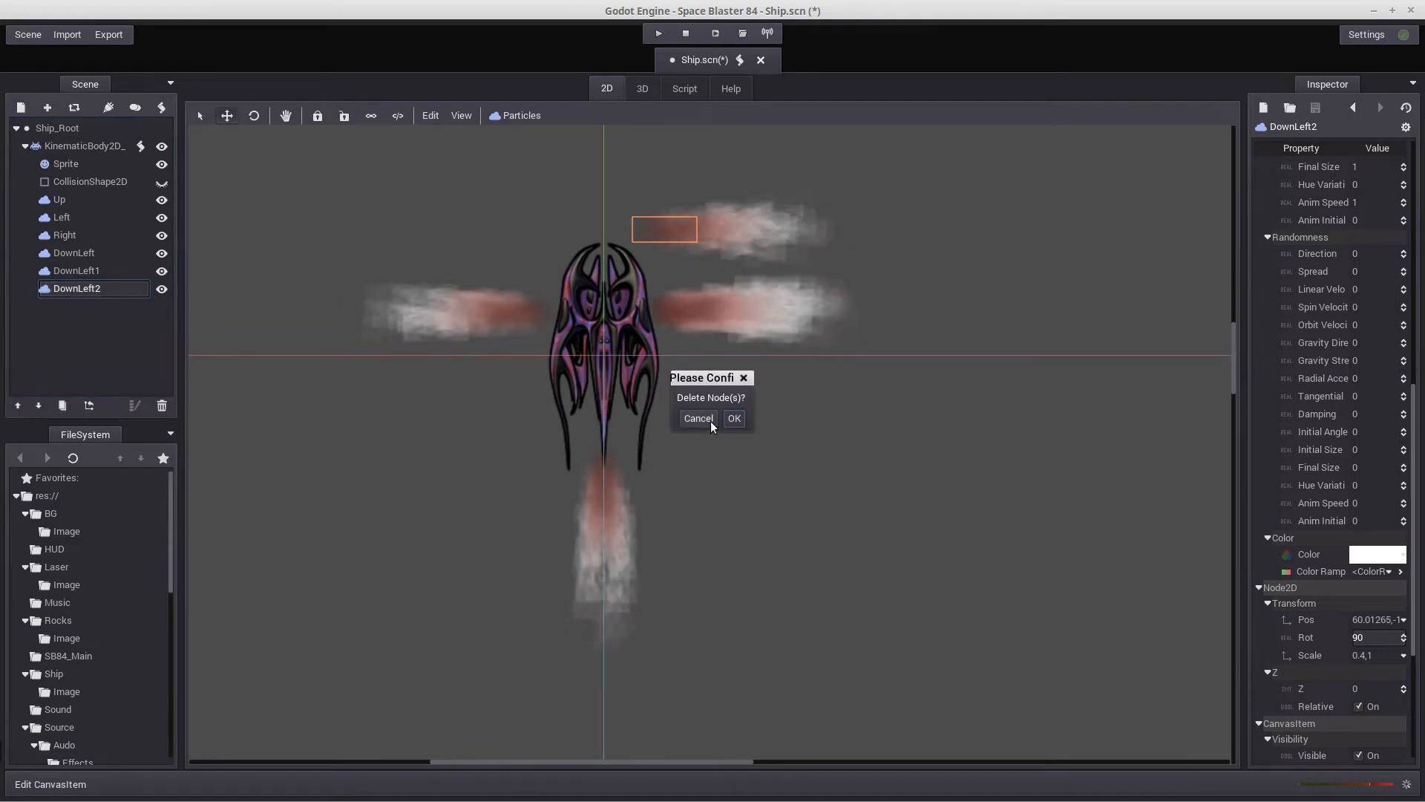
click(737, 415)
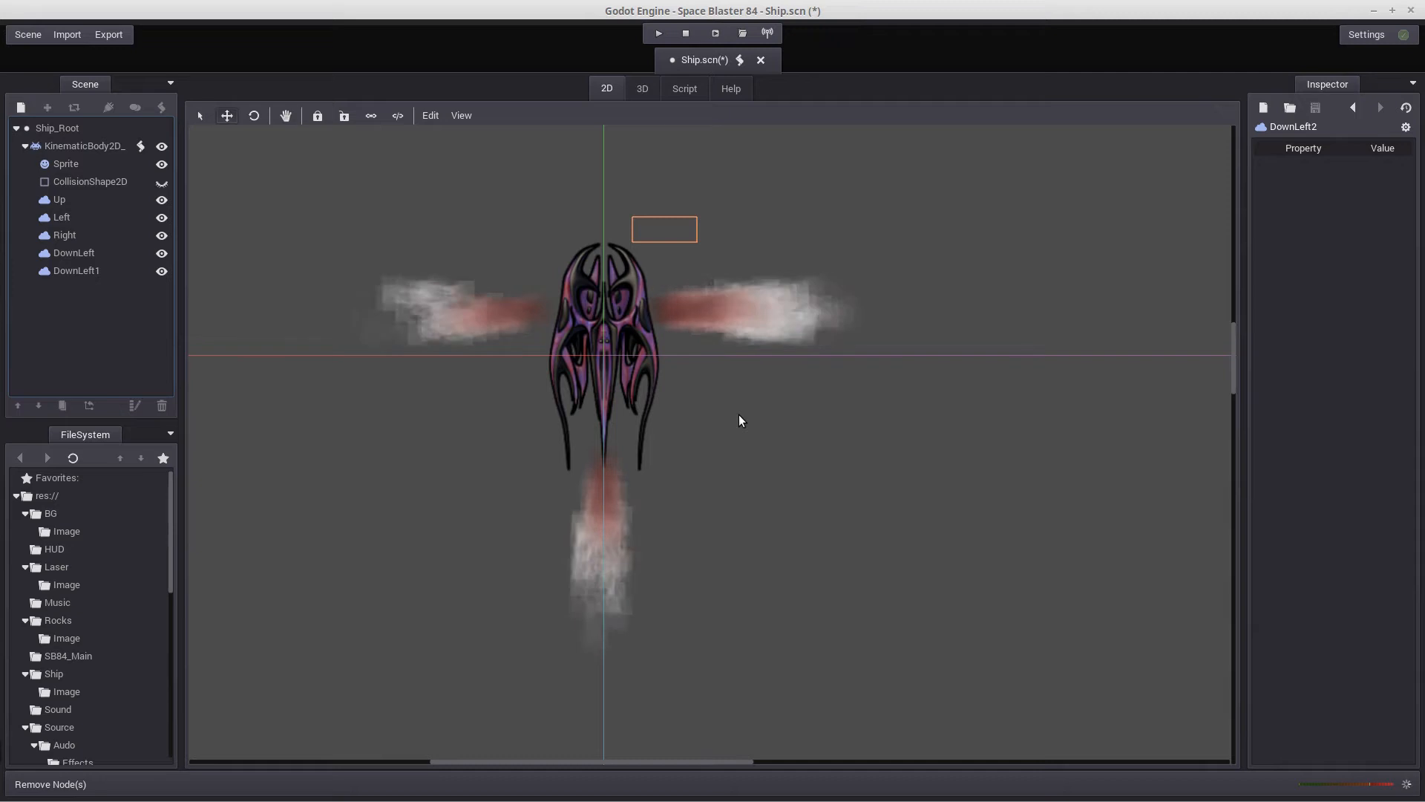
Rename the DownLeft1 emitter to DownRight
click(83, 253)
click(79, 269)
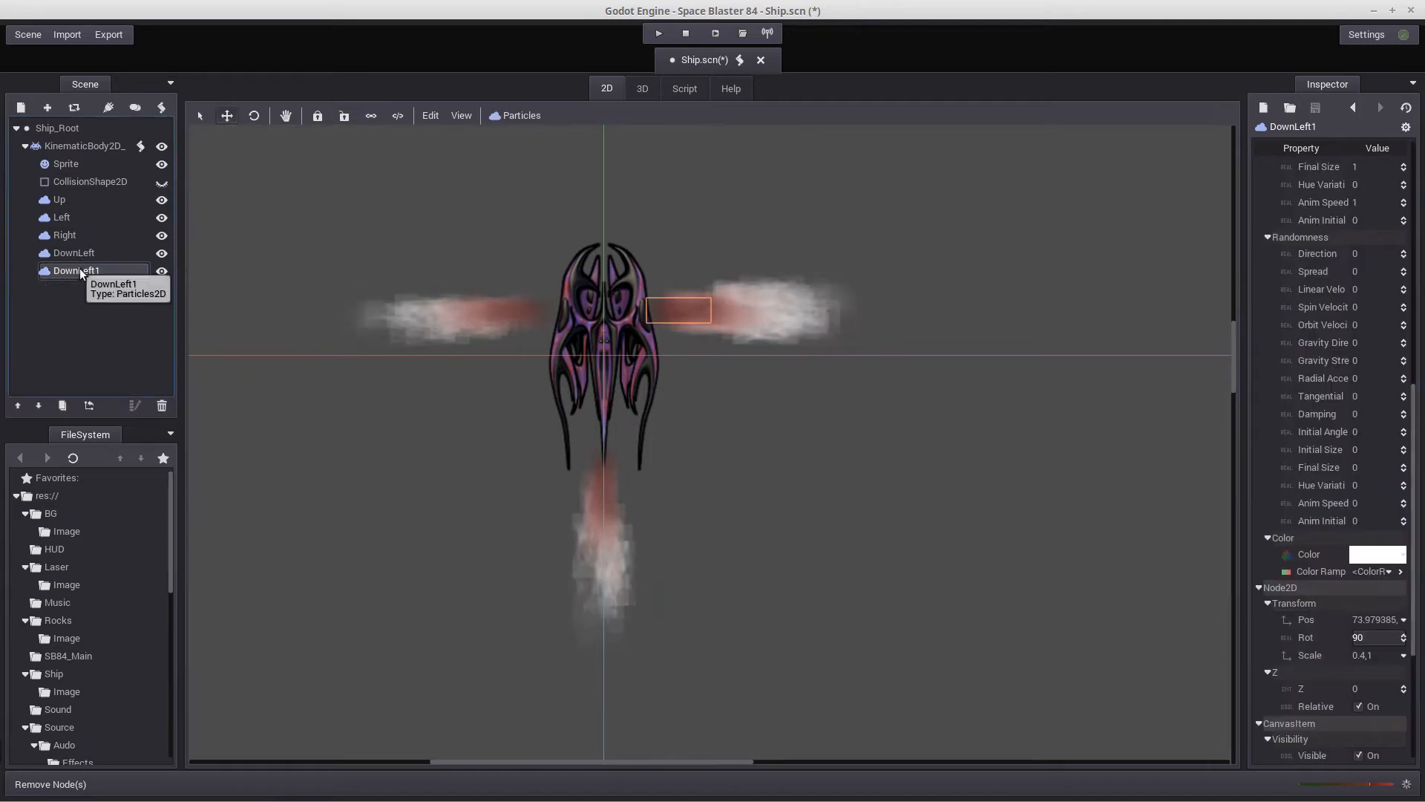
click(79, 269)
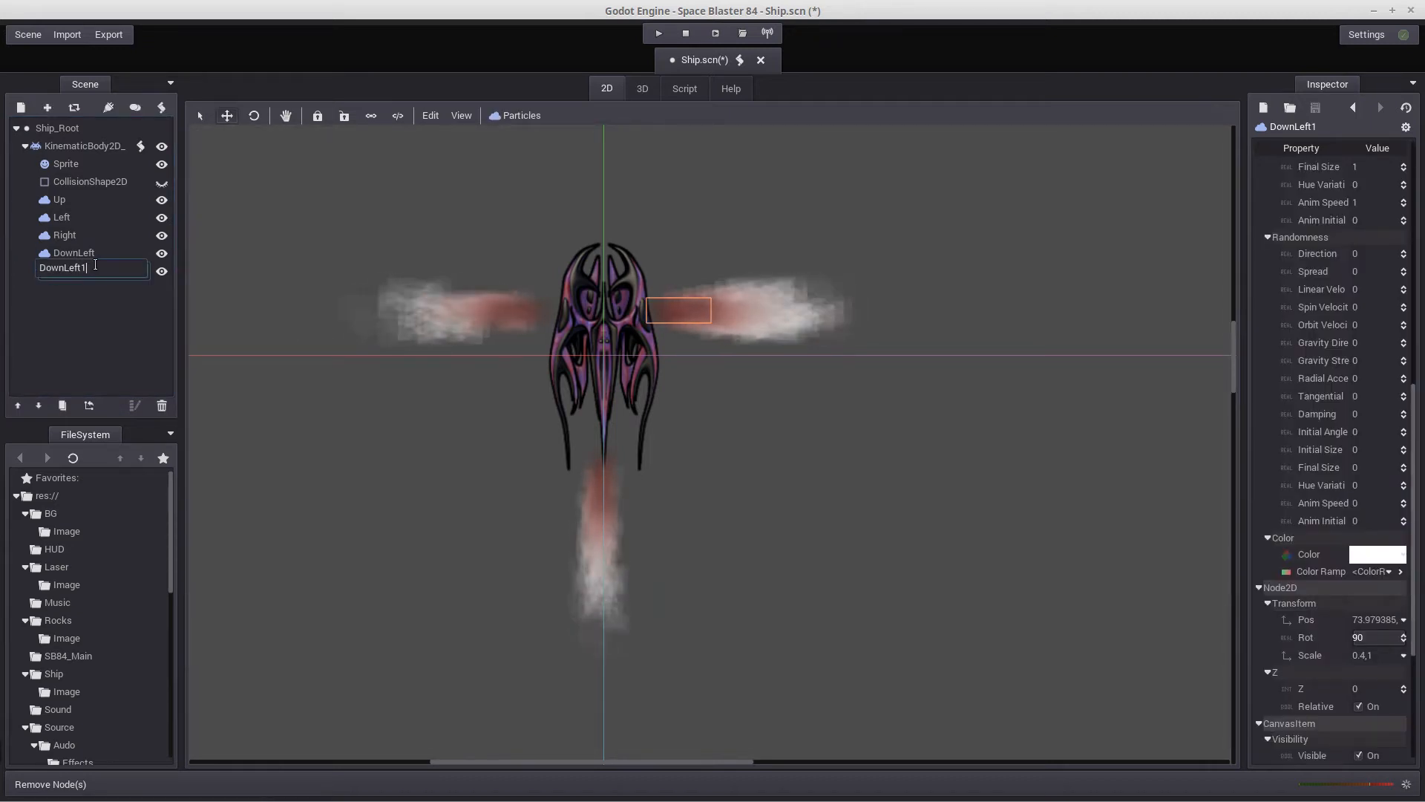
key(BackSpace)
key(BackSpace)
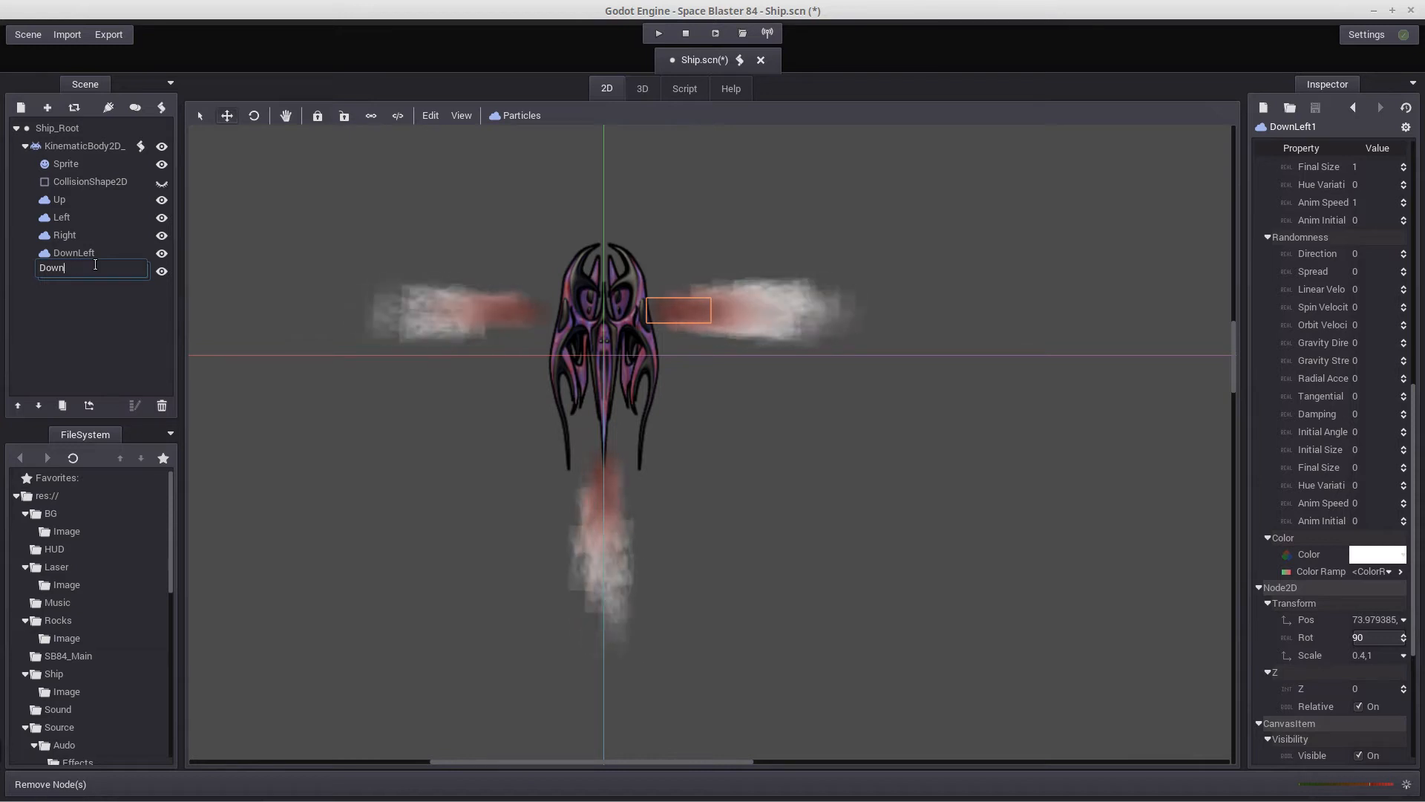
text(Right)
key(Return)
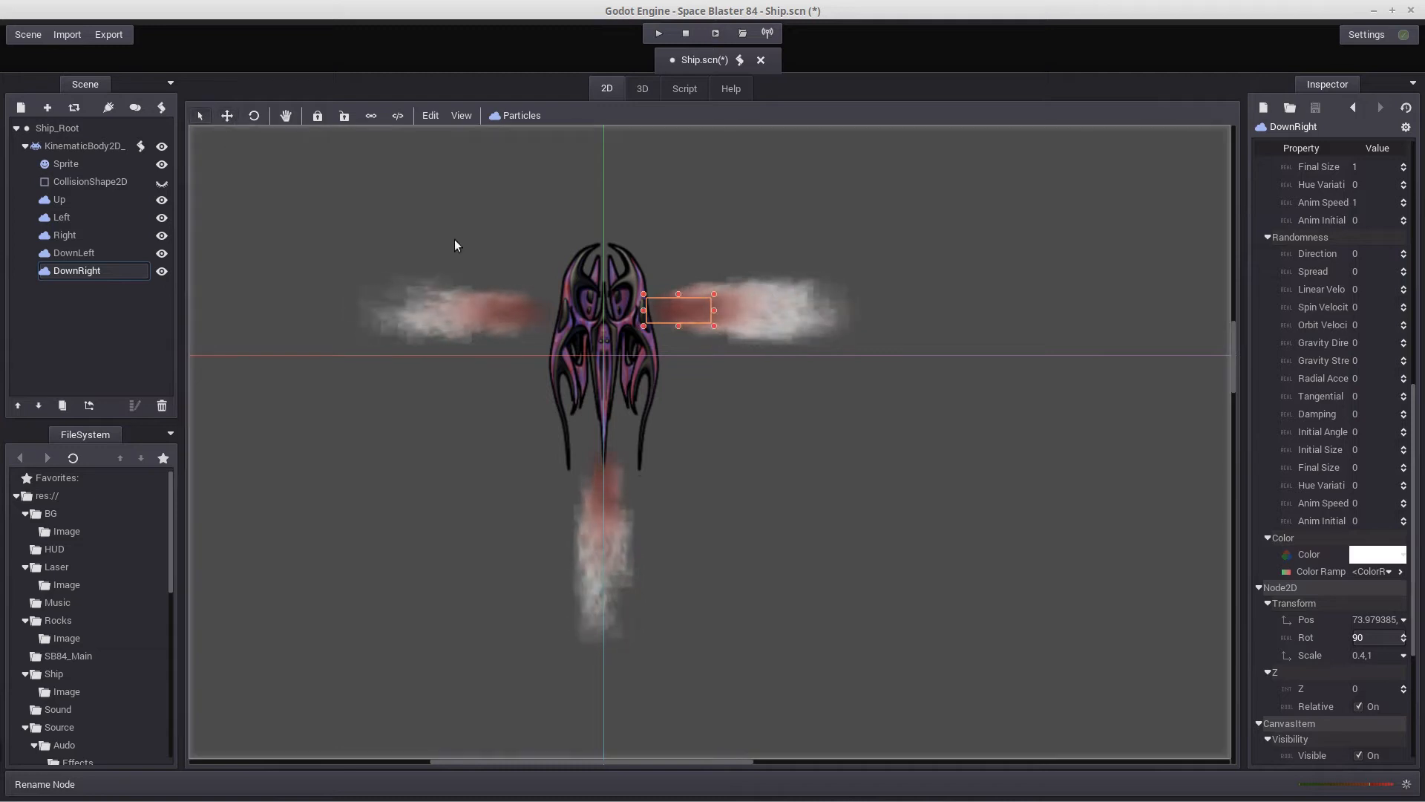
Move the DownRight emitter beside the ship's nose at about x 66.6 and rotate it to 147.2 degrees, angled up and outward
drag(693, 315, 692, 267)
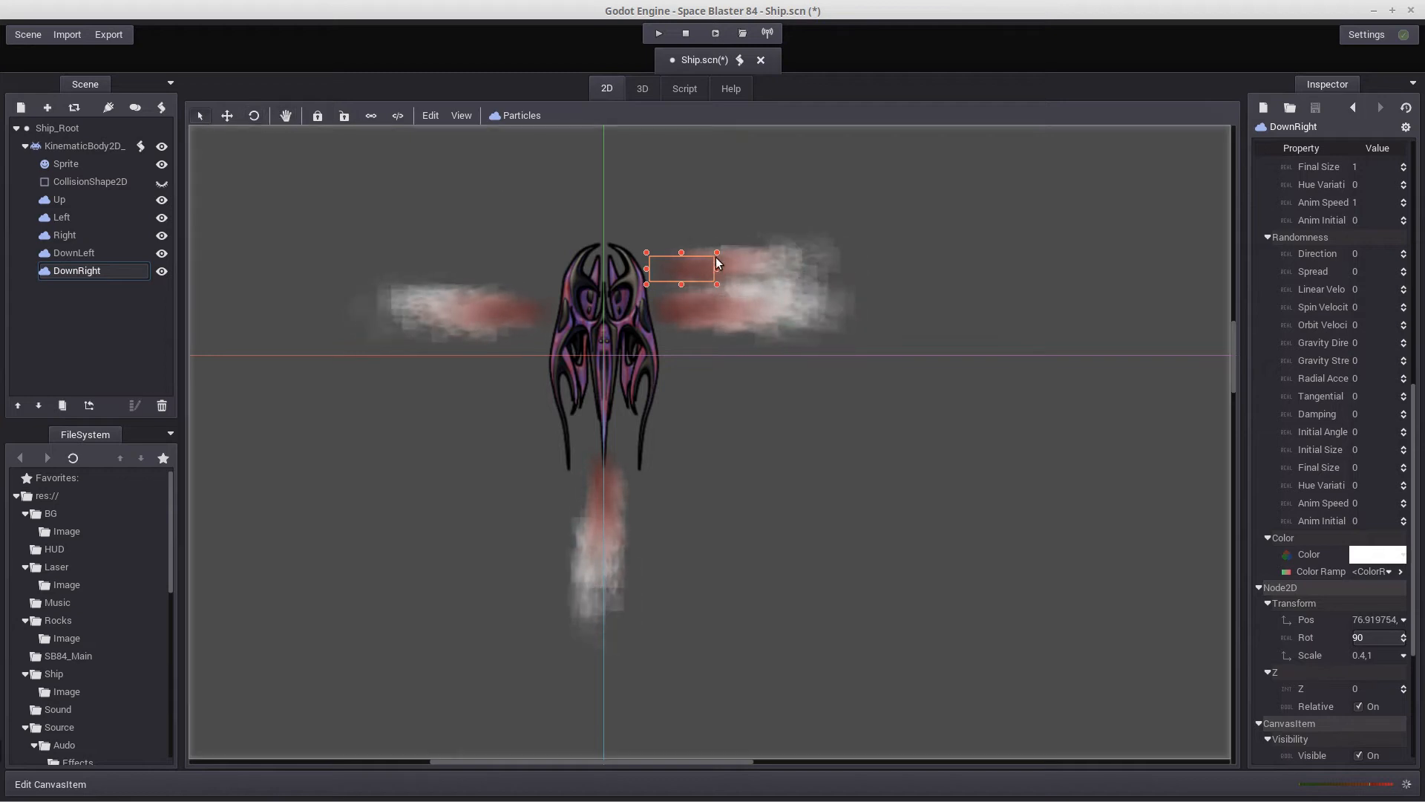
drag(870, 252, 835, 182)
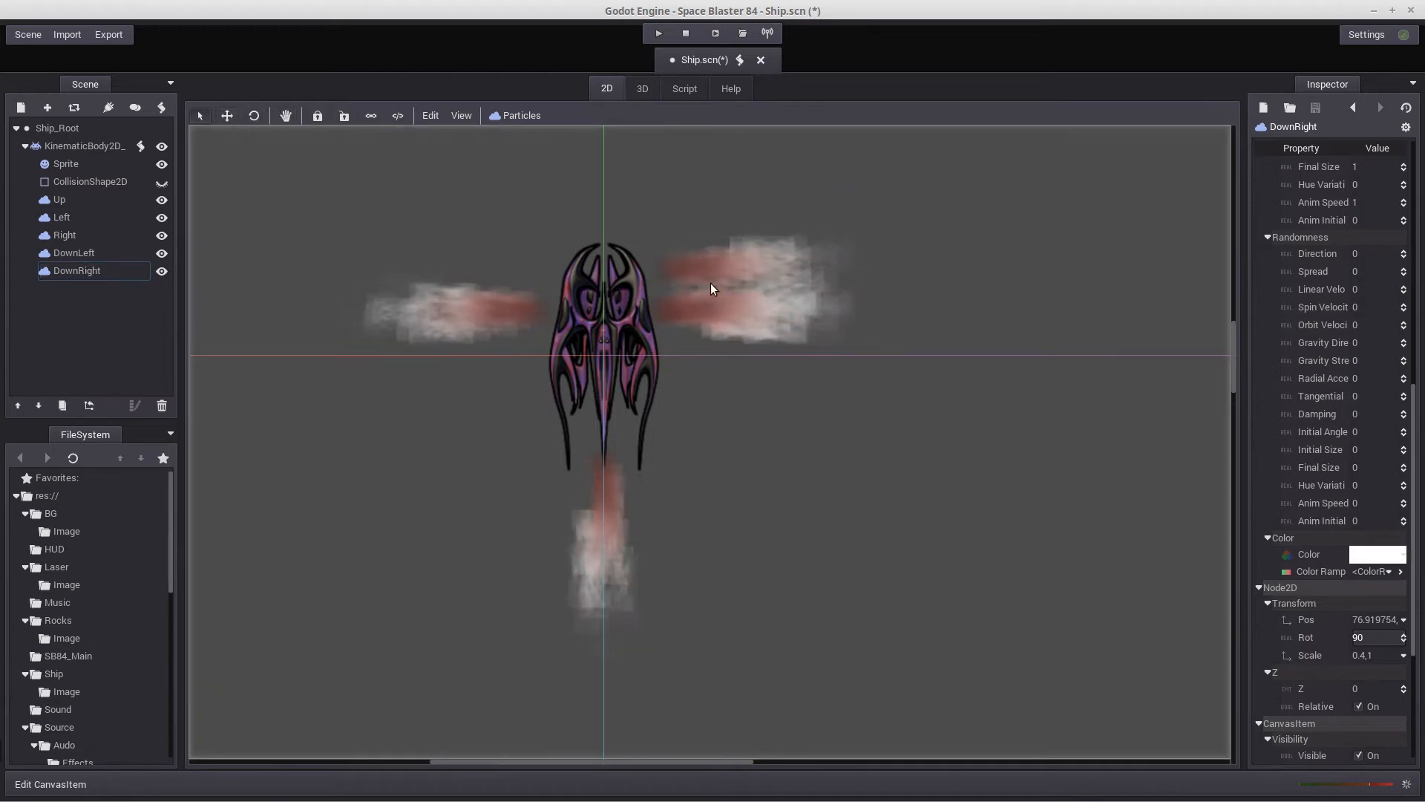
click(678, 263)
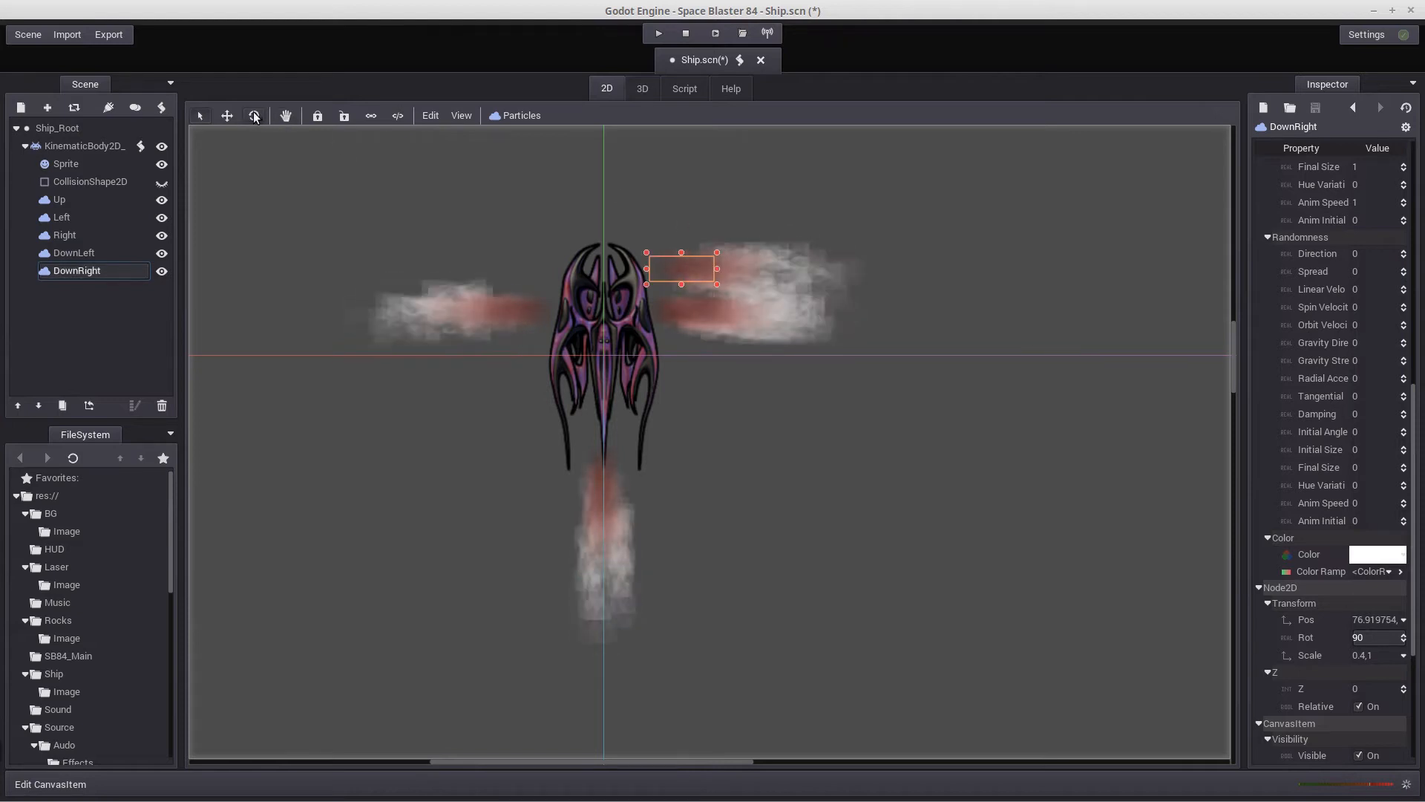
click(695, 293)
drag(774, 256, 519, 194)
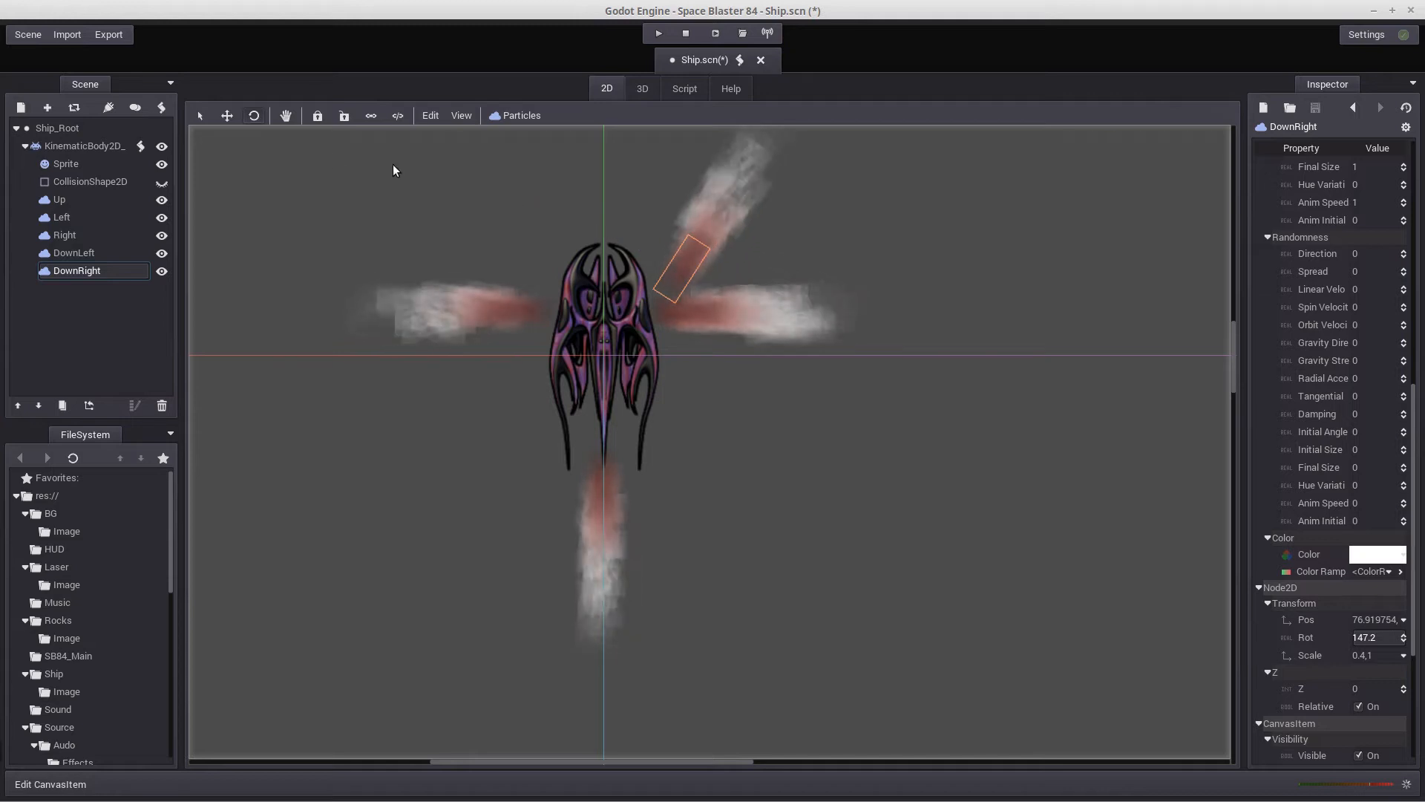
click(201, 116)
mouse_move(701, 276)
mouse_down()
mouse_move(671, 280)
mouse_move(677, 267)
mouse_up()
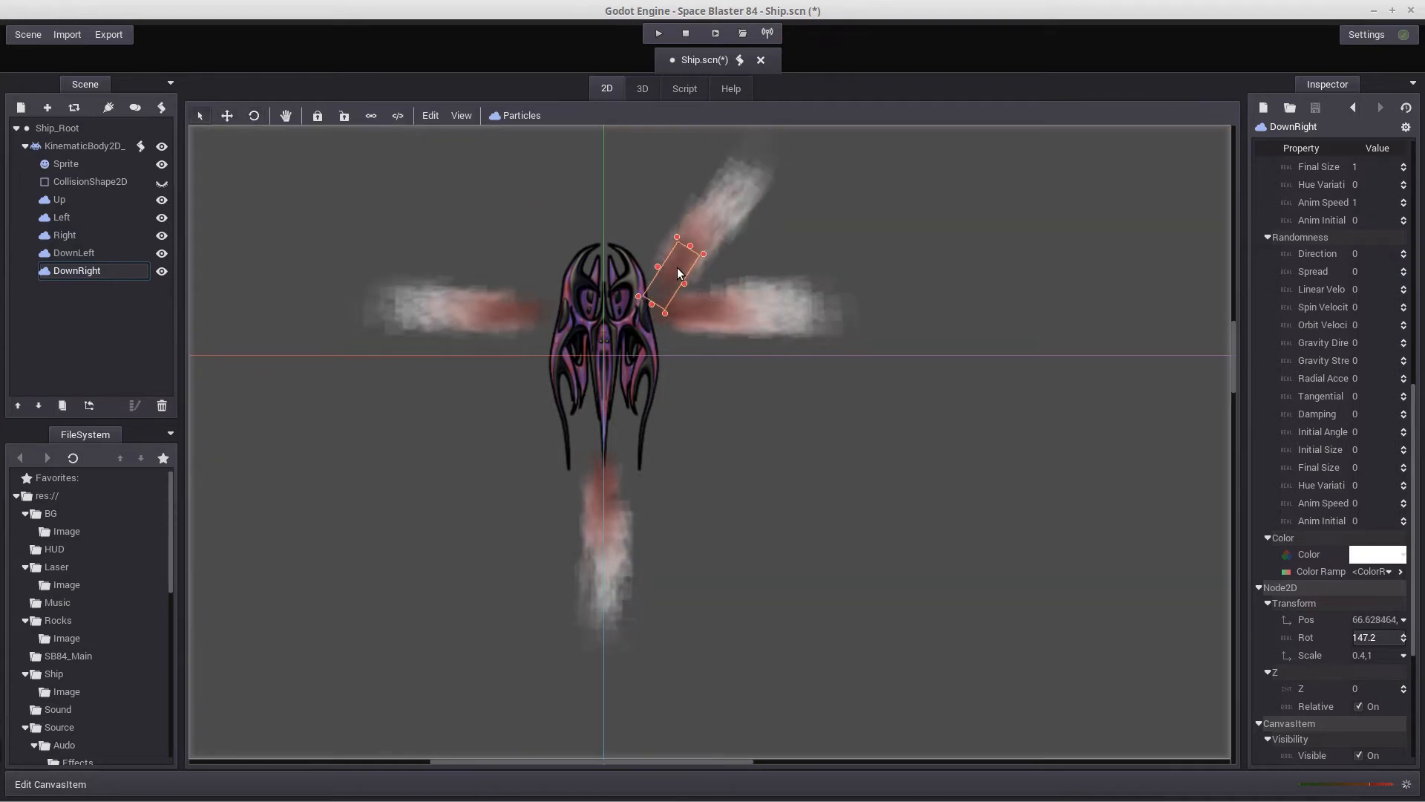
Move the DownLeft emitter to the other side of the ship's nose, at about x -58, and rotate it to -141.8 degrees
click(66, 252)
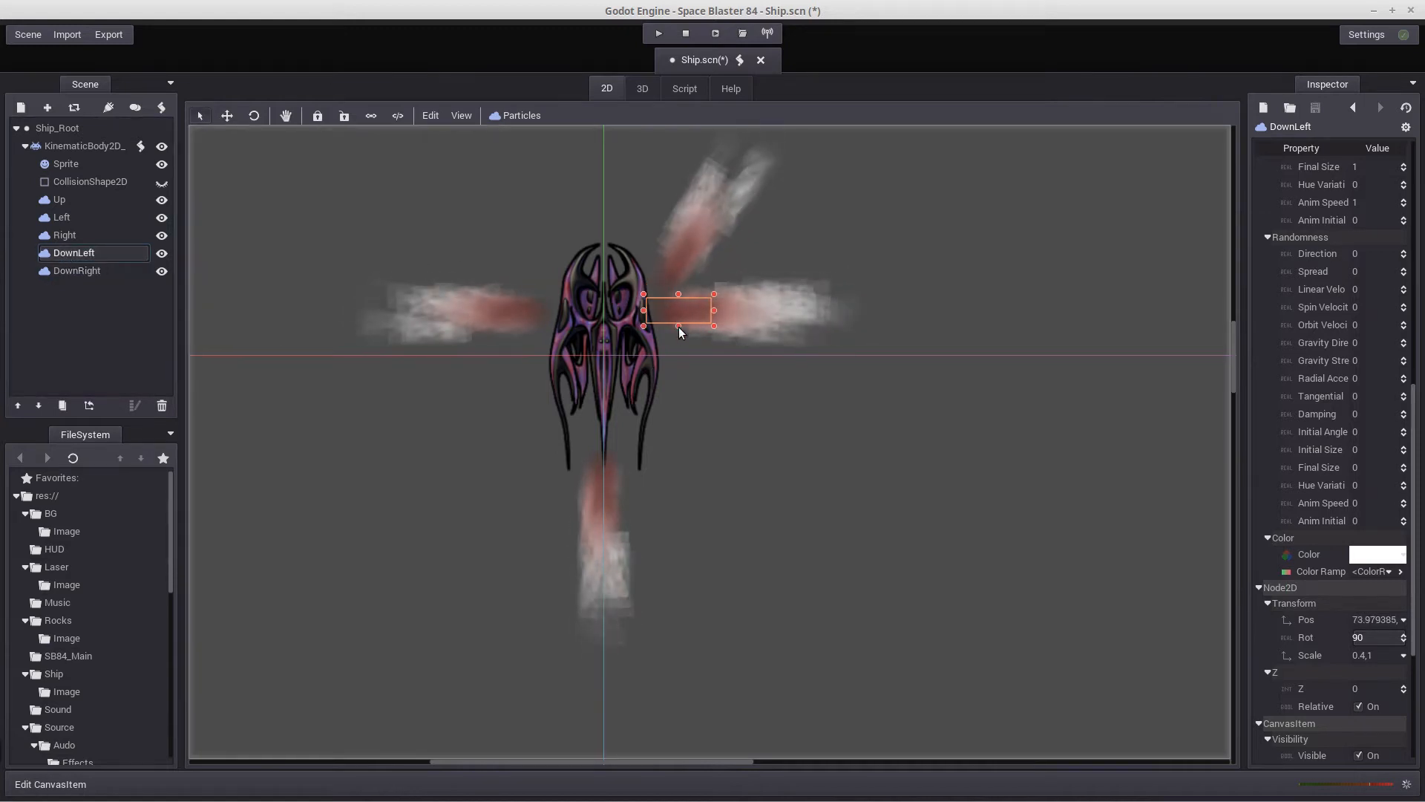
drag(670, 323, 634, 287)
drag(573, 252, 425, 369)
click(254, 117)
drag(469, 392, 452, 385)
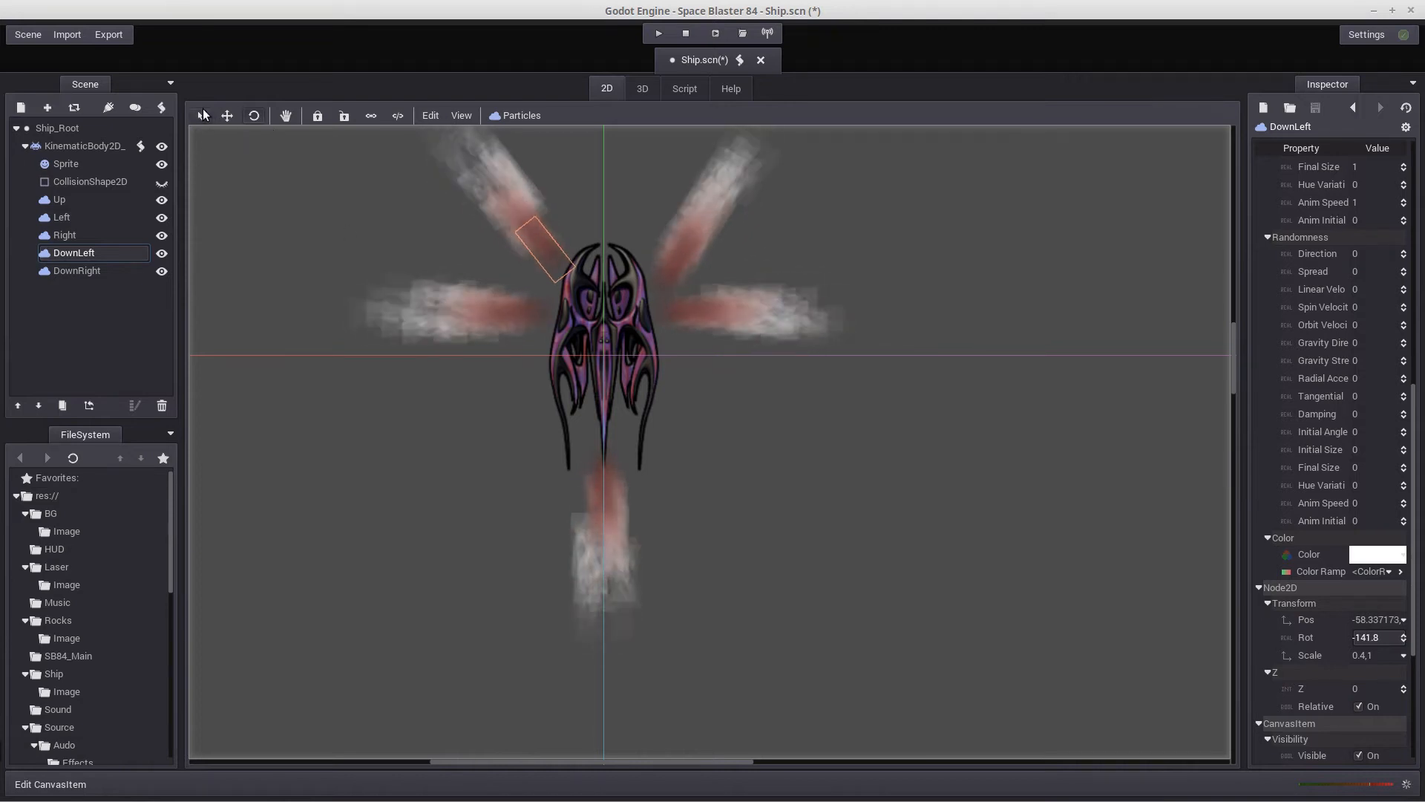
Shift the DownLeft emitter down and closer against the ship's hull, to about x -54.7
click(227, 115)
drag(549, 267, 546, 303)
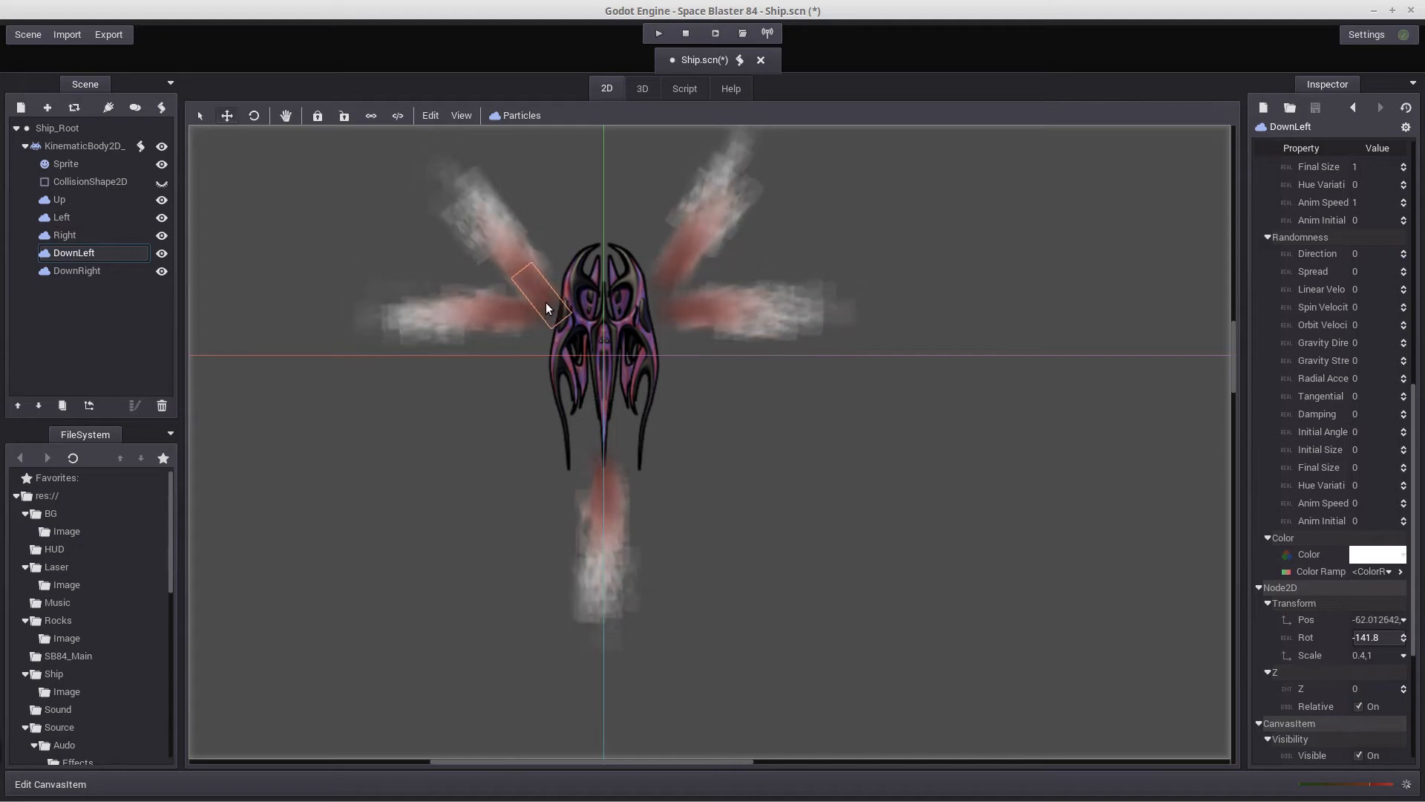
drag(474, 194, 465, 201)
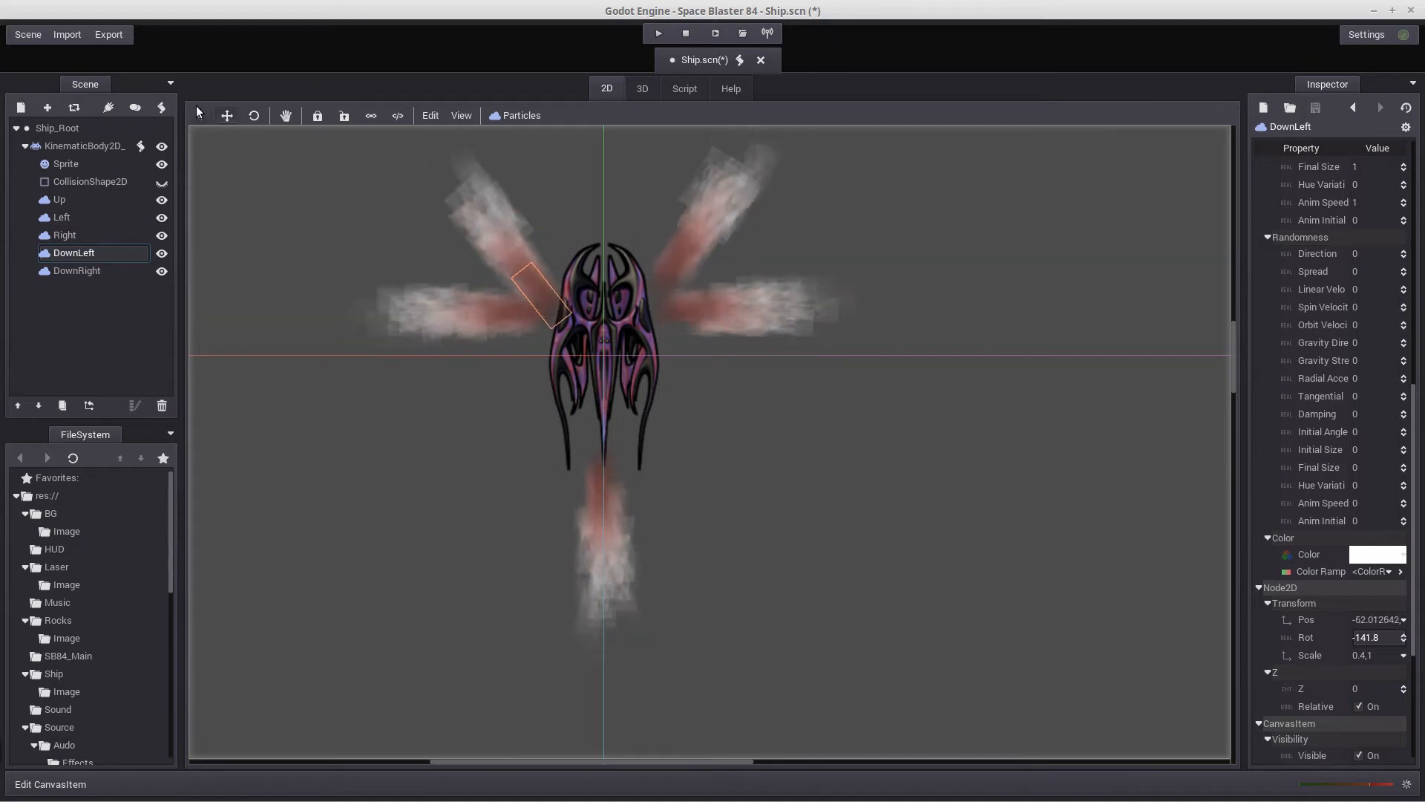
drag(667, 260, 680, 251)
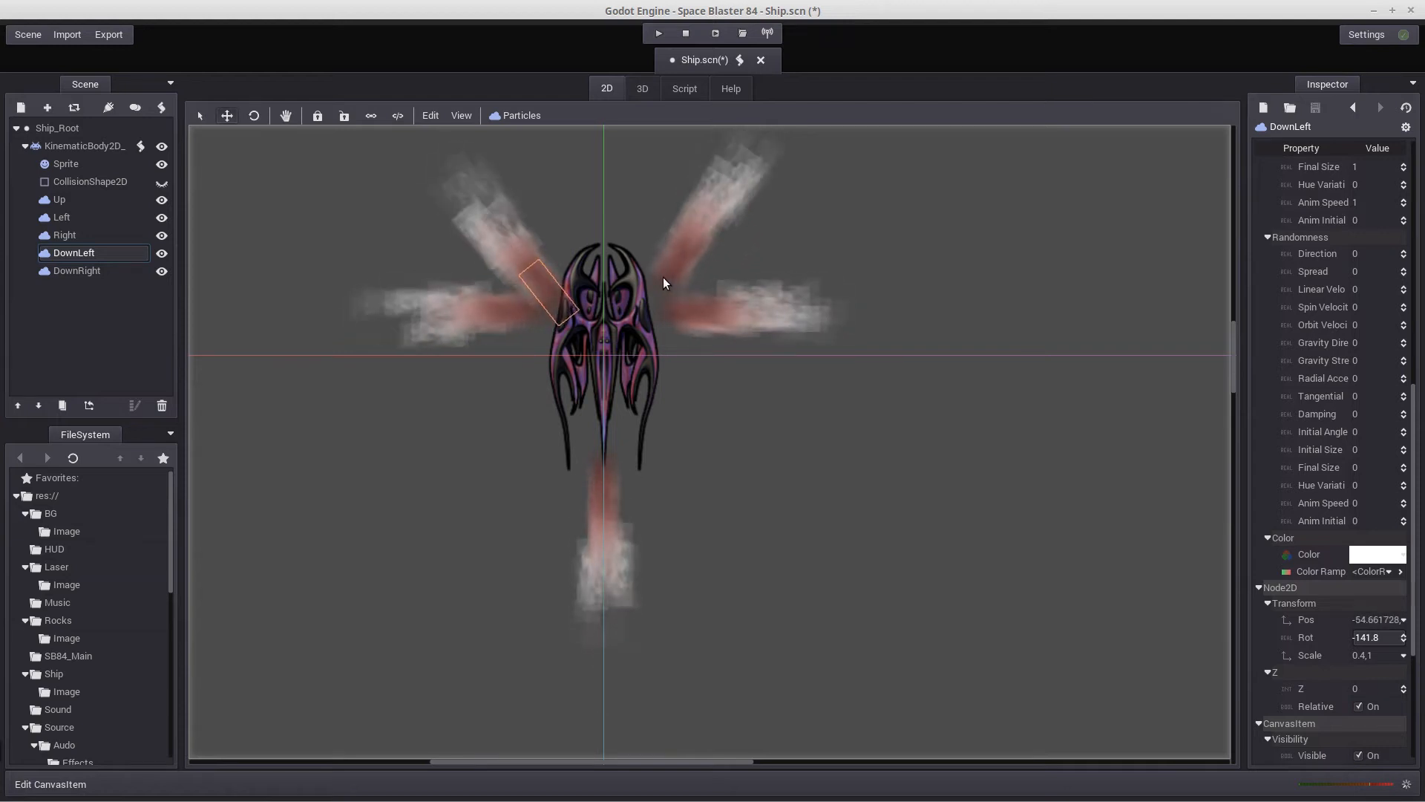
Nudge the DownRight emitter closer to the ship's hull, to about x 59.3, roughly mirroring DownLeft
click(200, 115)
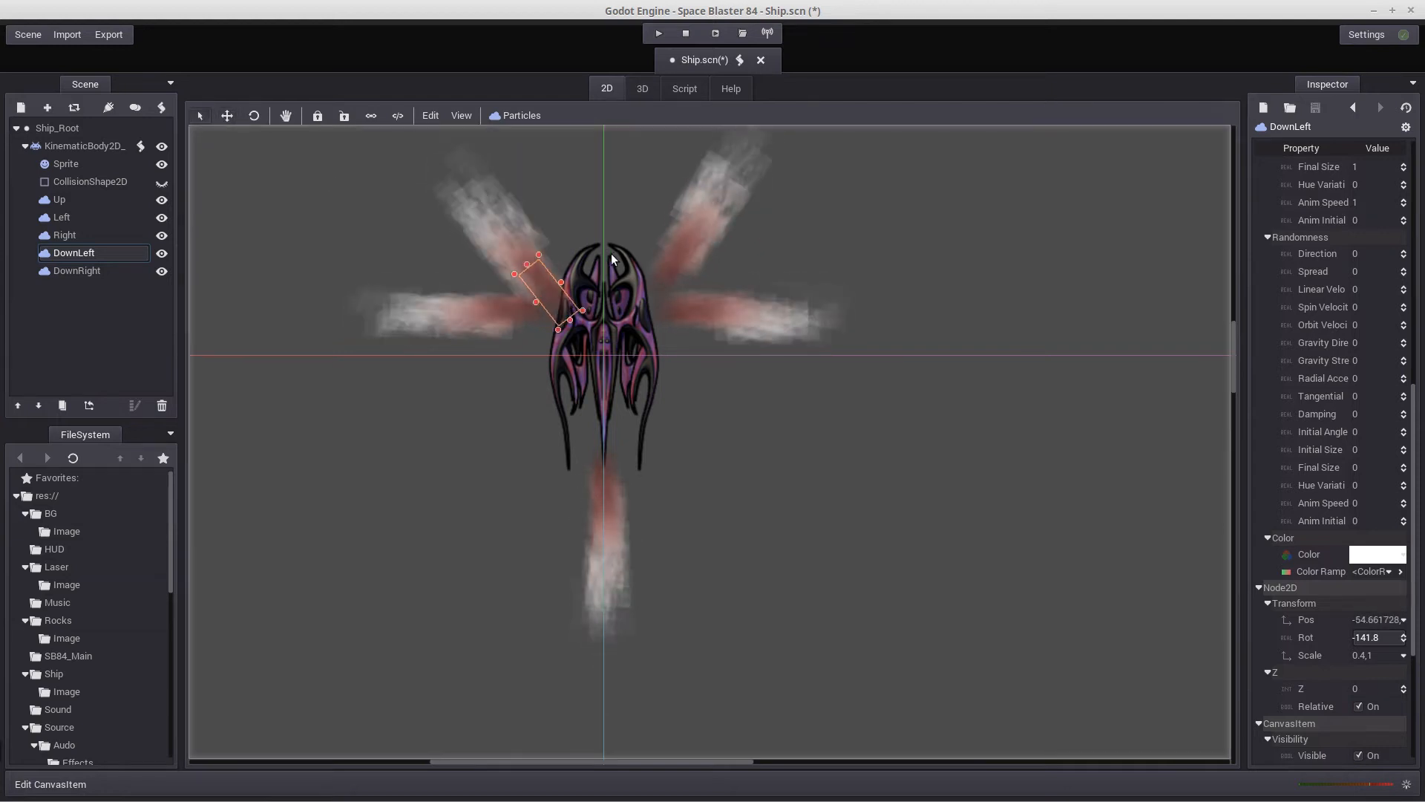
click(657, 283)
drag(657, 285, 659, 283)
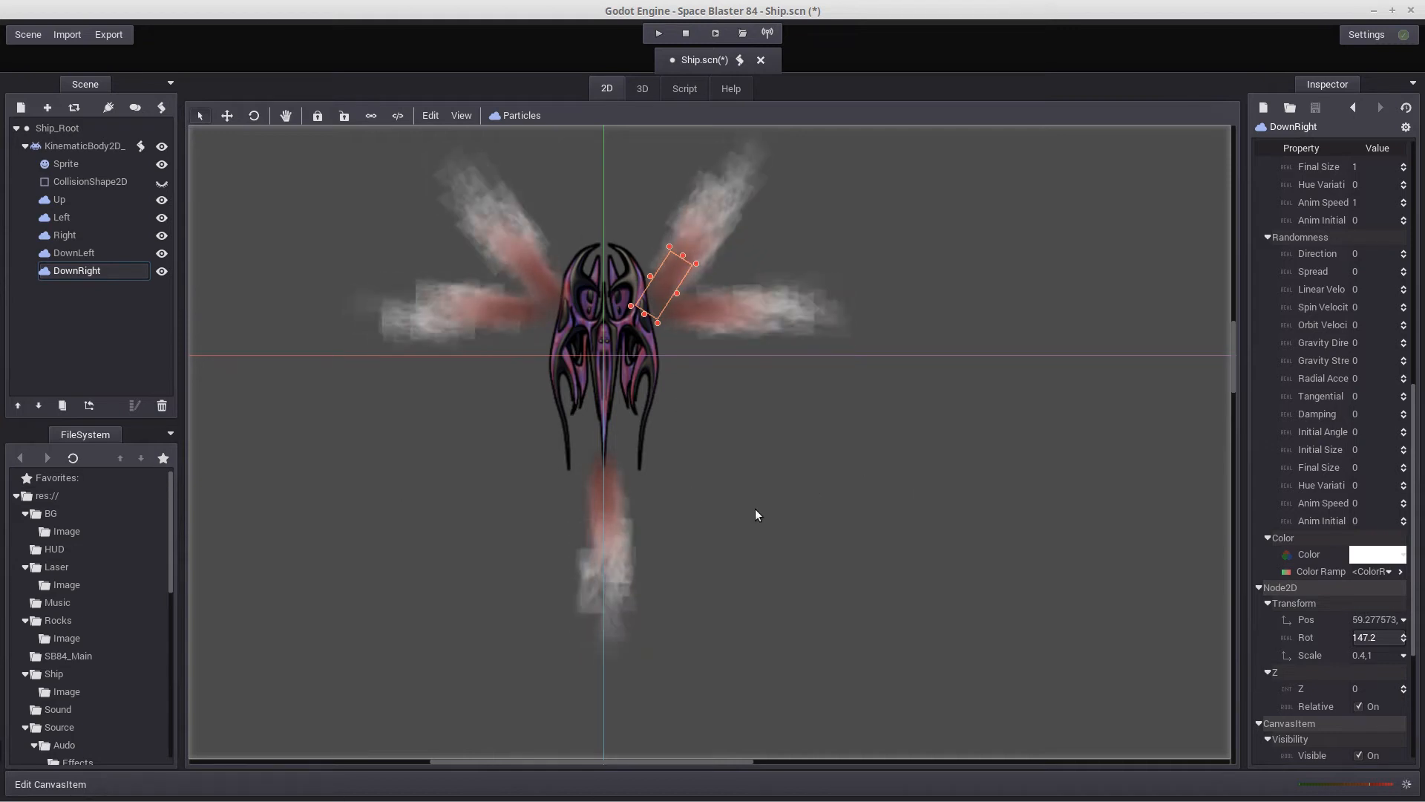
scroll(821, 531, down, 3)
scroll(821, 531, down, 2)
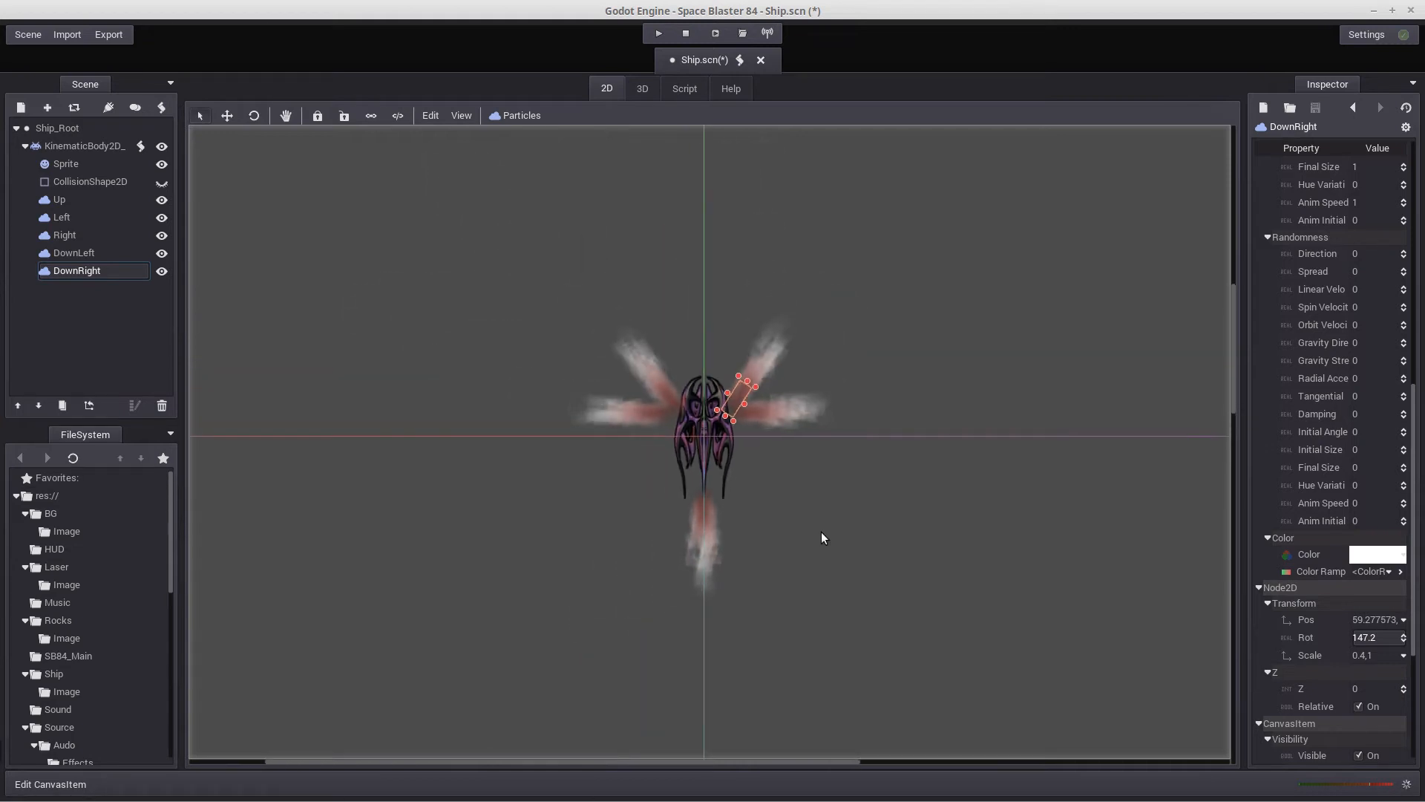
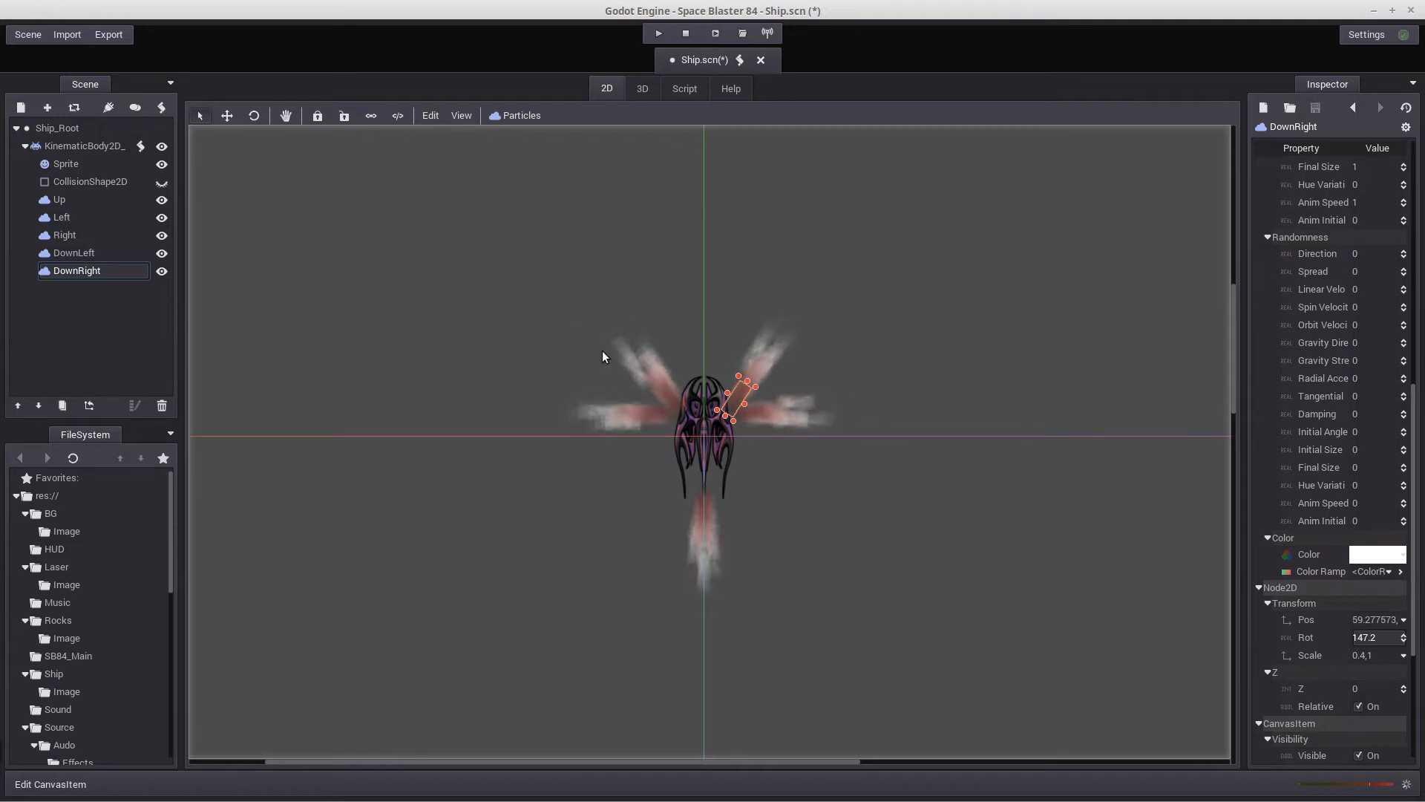
Turn off emitting on the Left and Right particle emitters
click(64, 218)
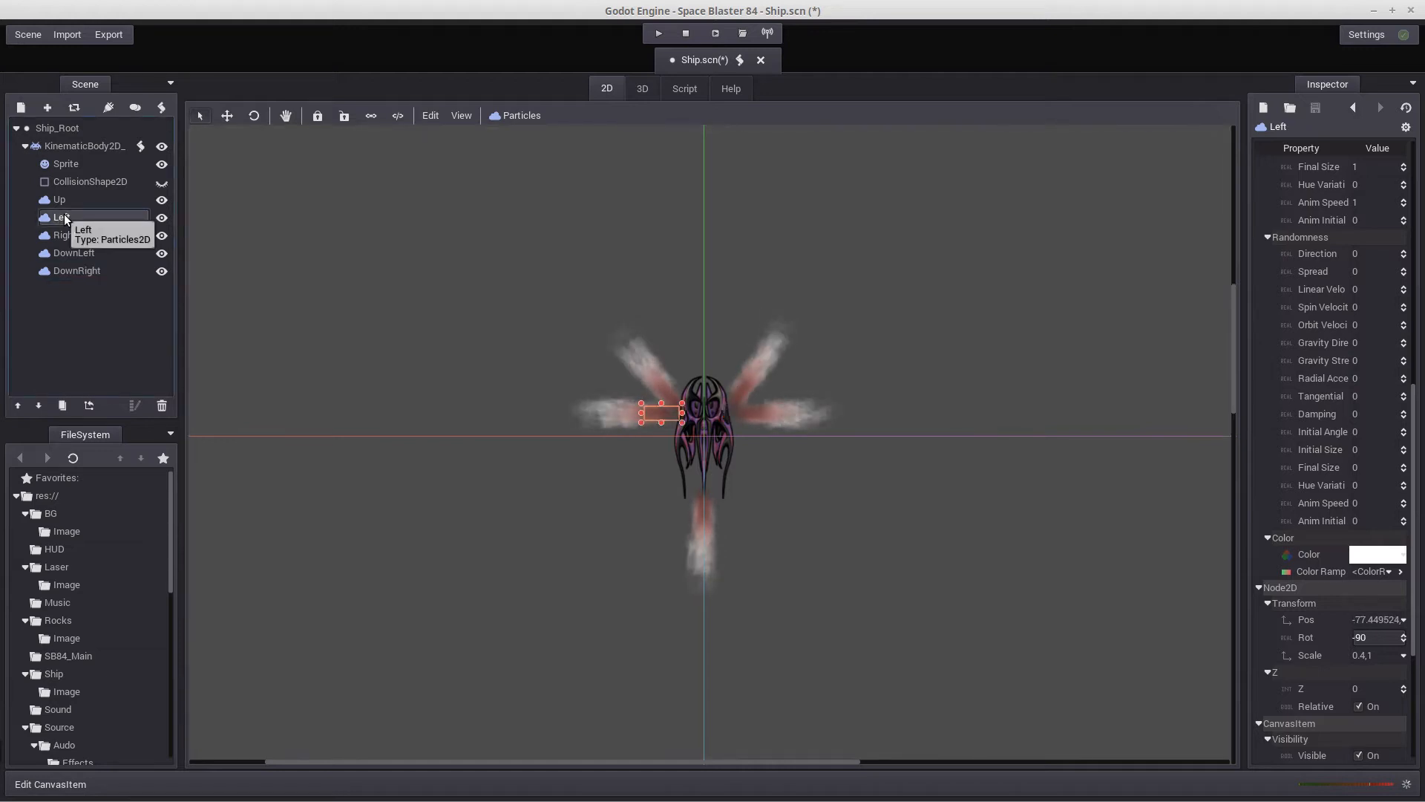
scroll(1331, 362, up, 5)
scroll(1330, 357, up, 2)
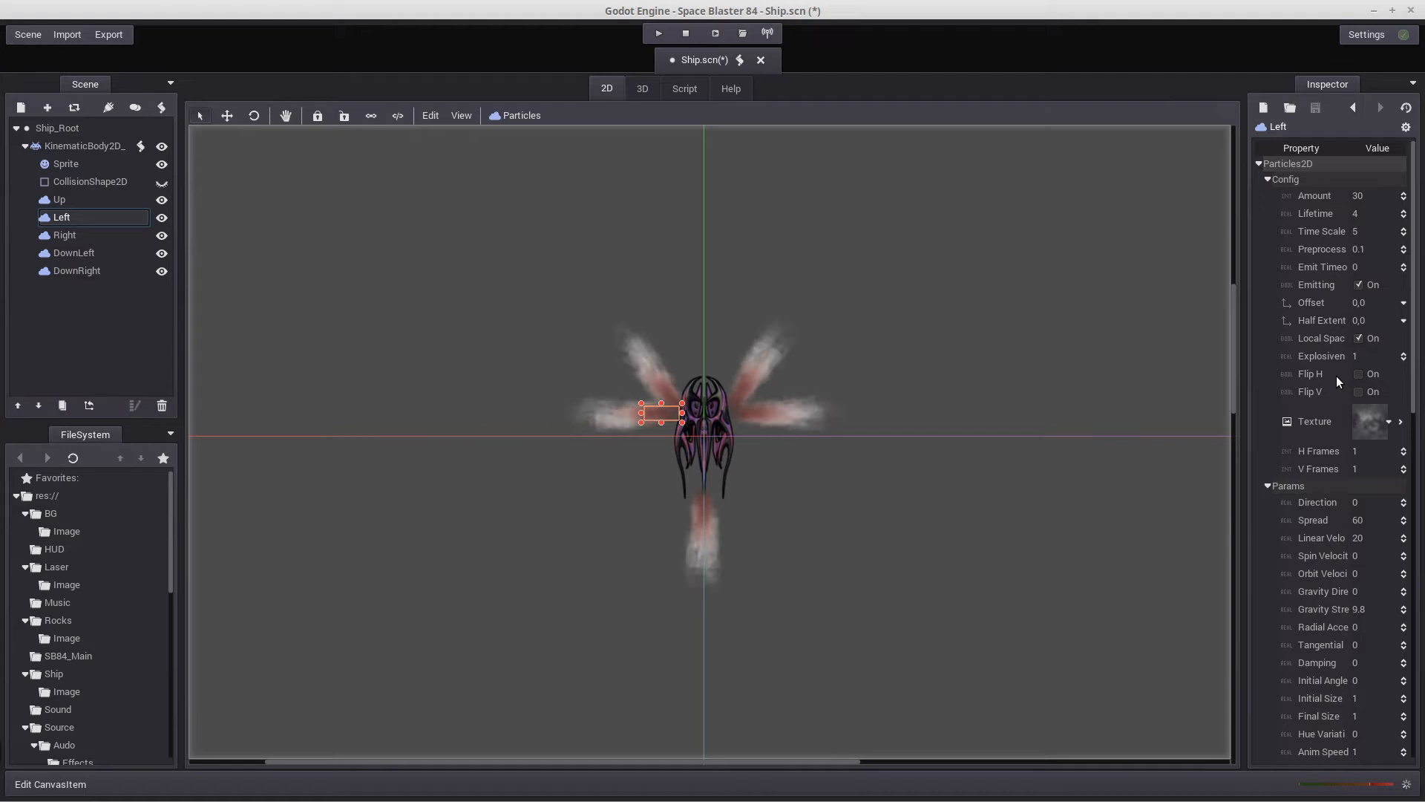
click(1359, 285)
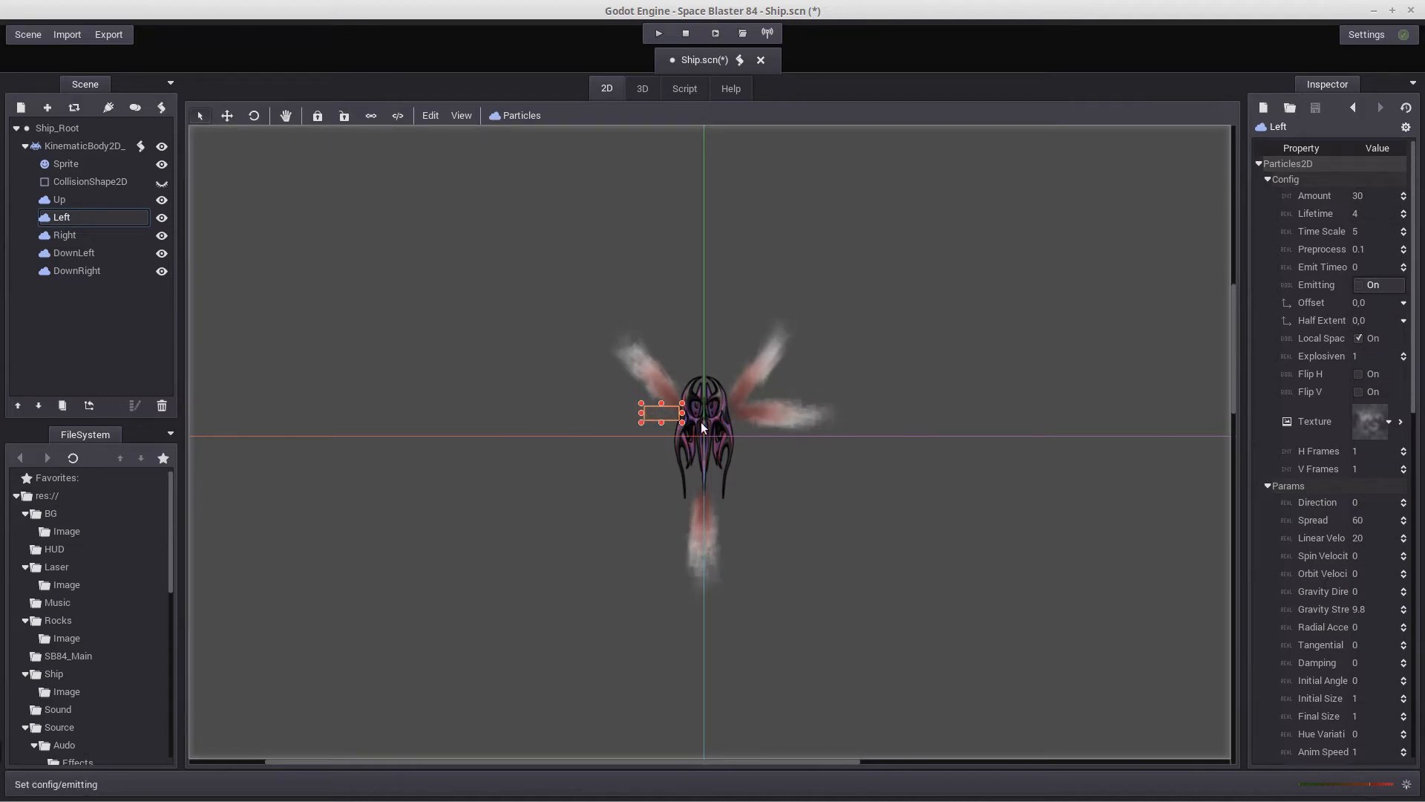
click(122, 234)
click(1360, 284)
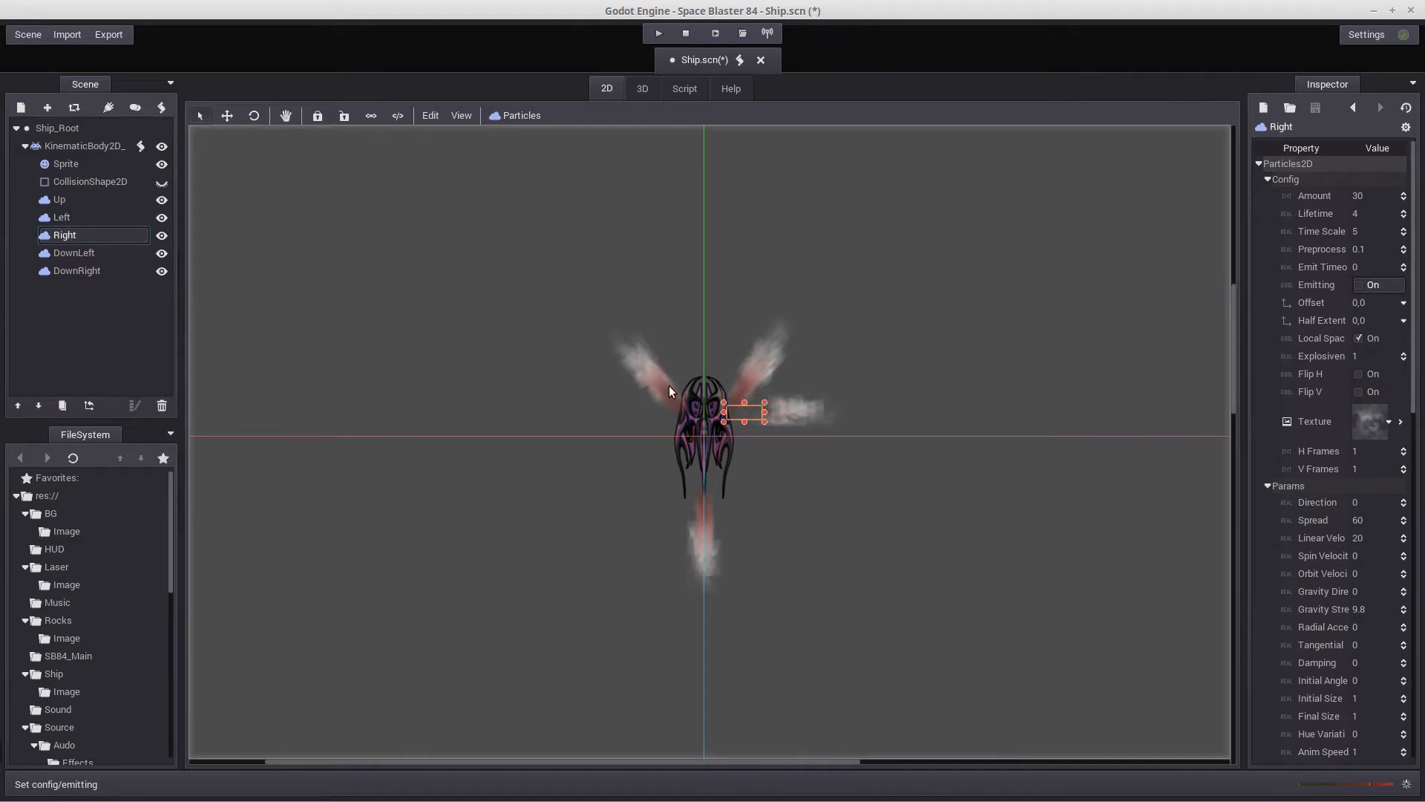
Turn off emitting on the DownLeft and DownRight particle emitters, and save the ship scene
click(71, 249)
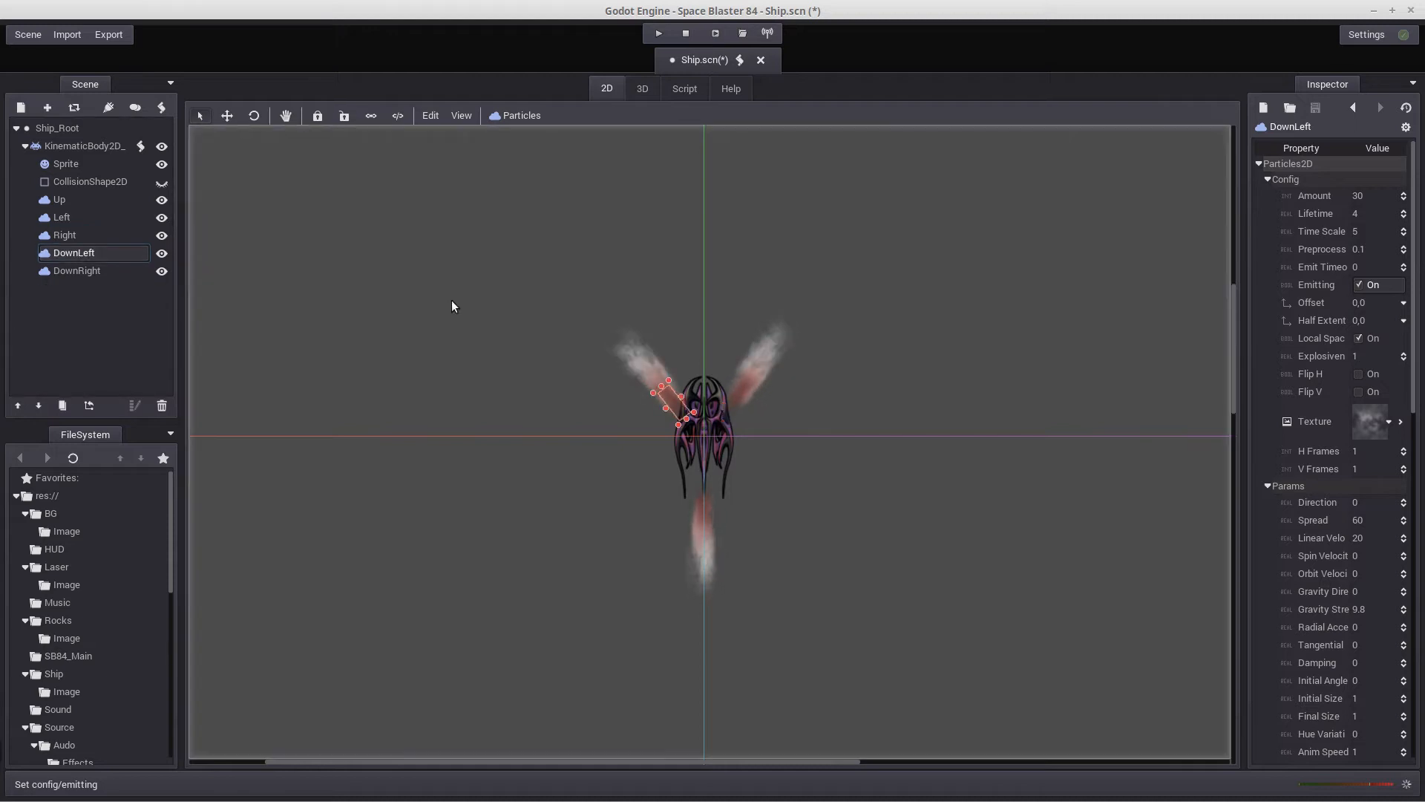
click(1359, 285)
click(78, 271)
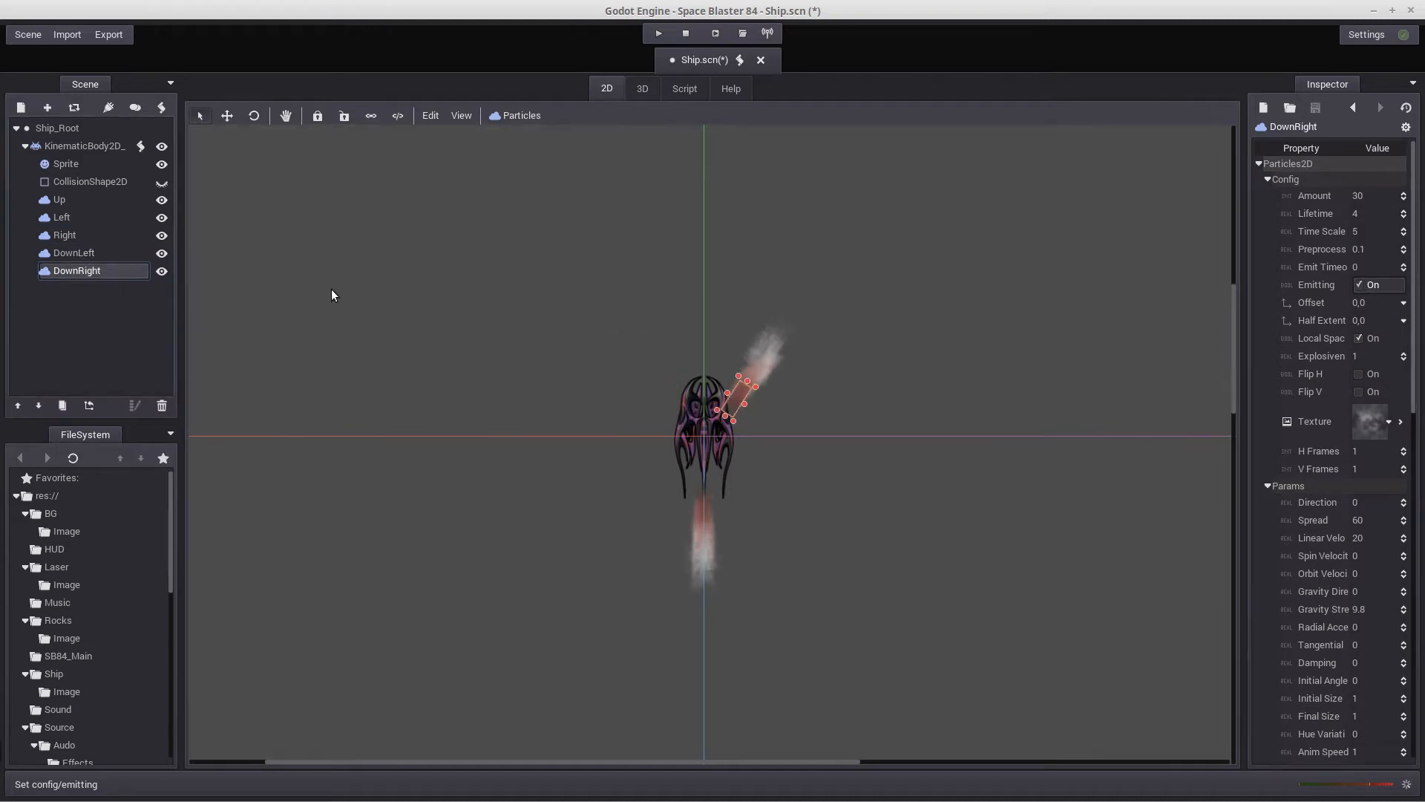
click(1359, 285)
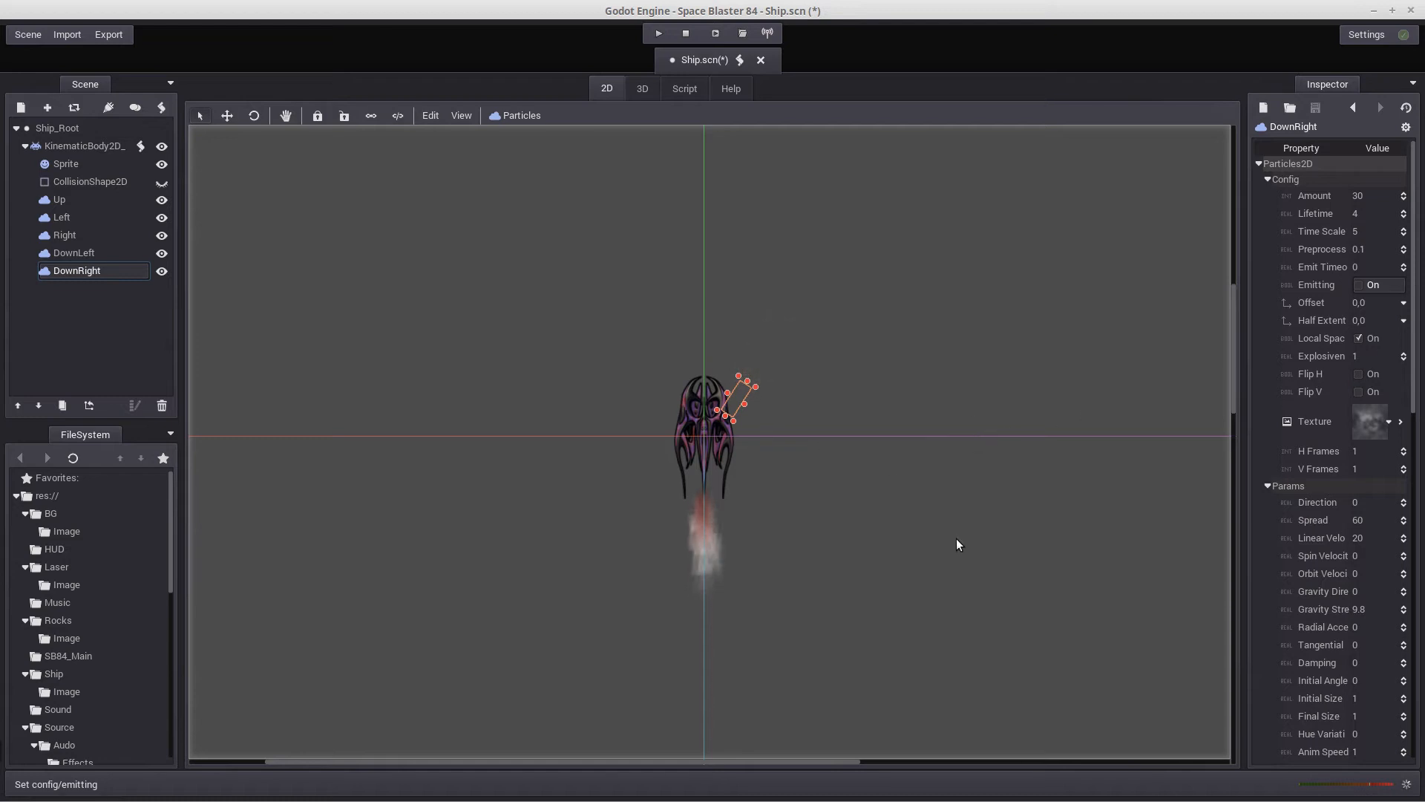
click(38, 37)
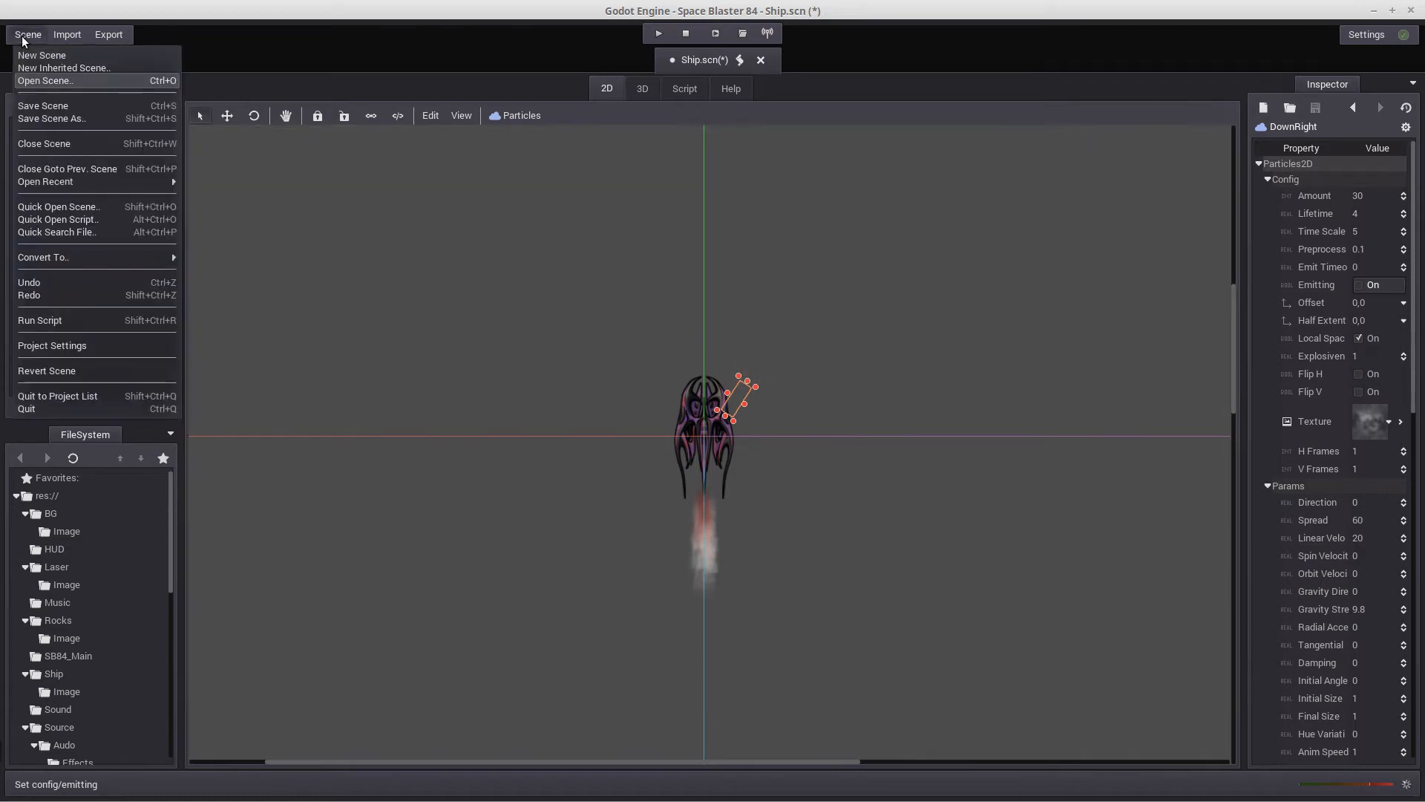
click(60, 104)
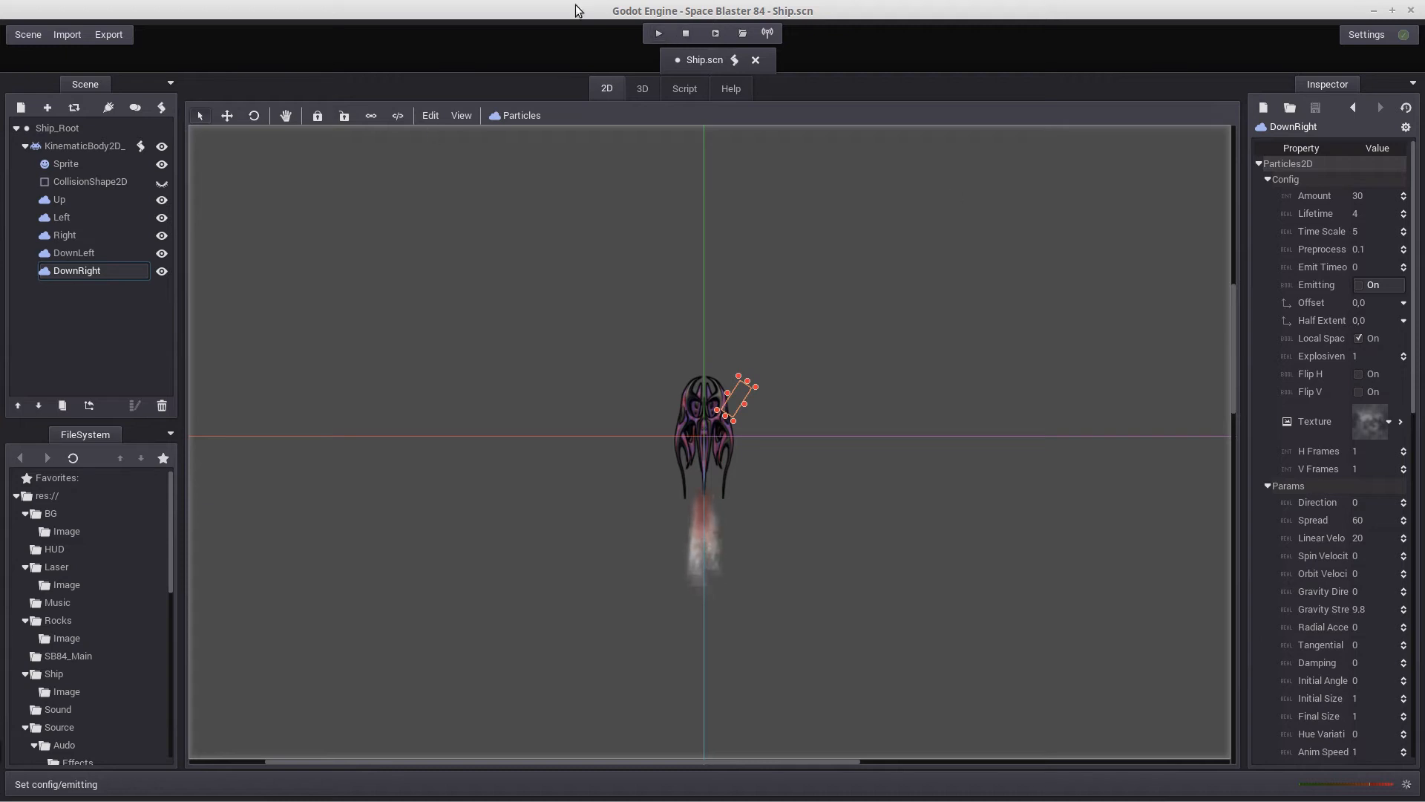
Run the game, fly the ship in all directions while firing to check the thruster particles, and close the game window
click(659, 33)
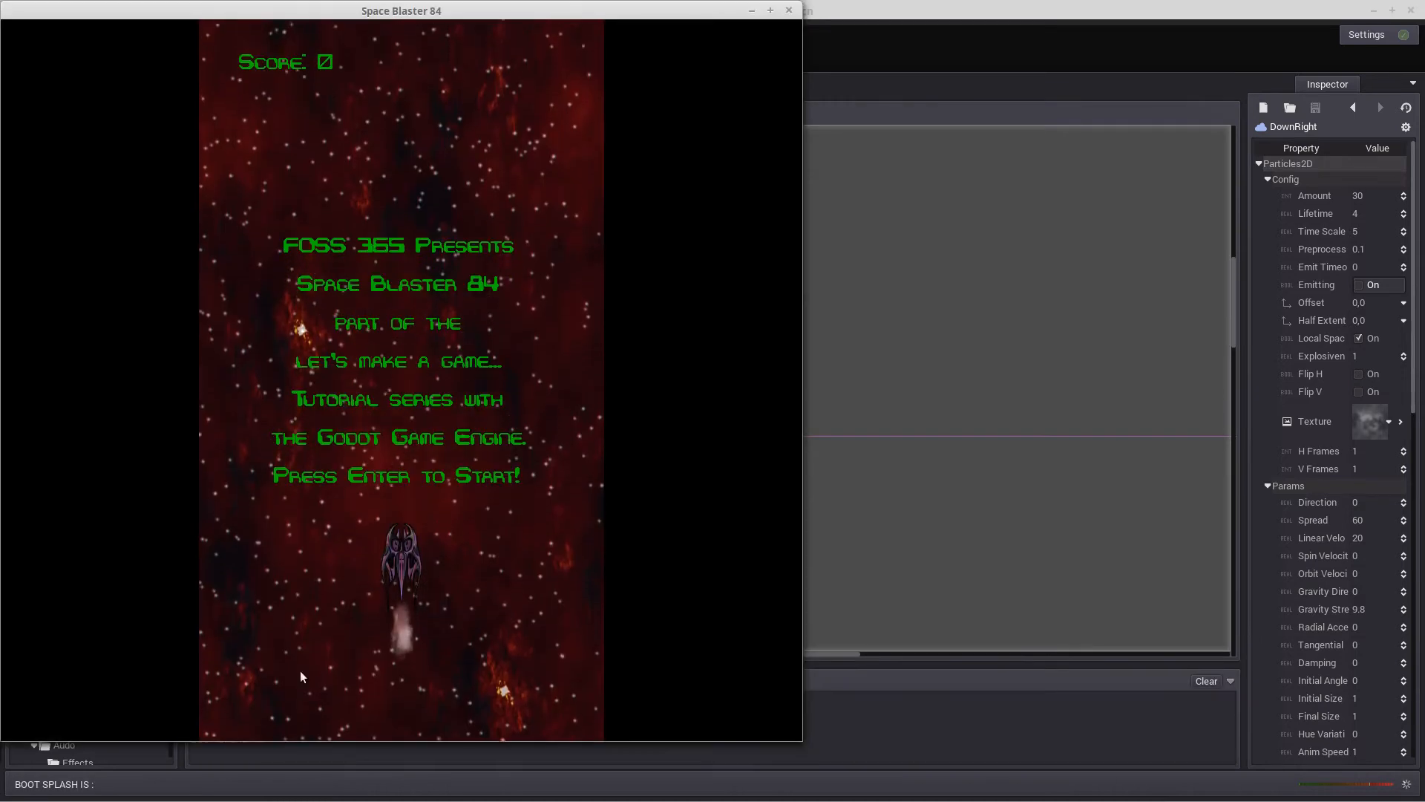
key(Return)
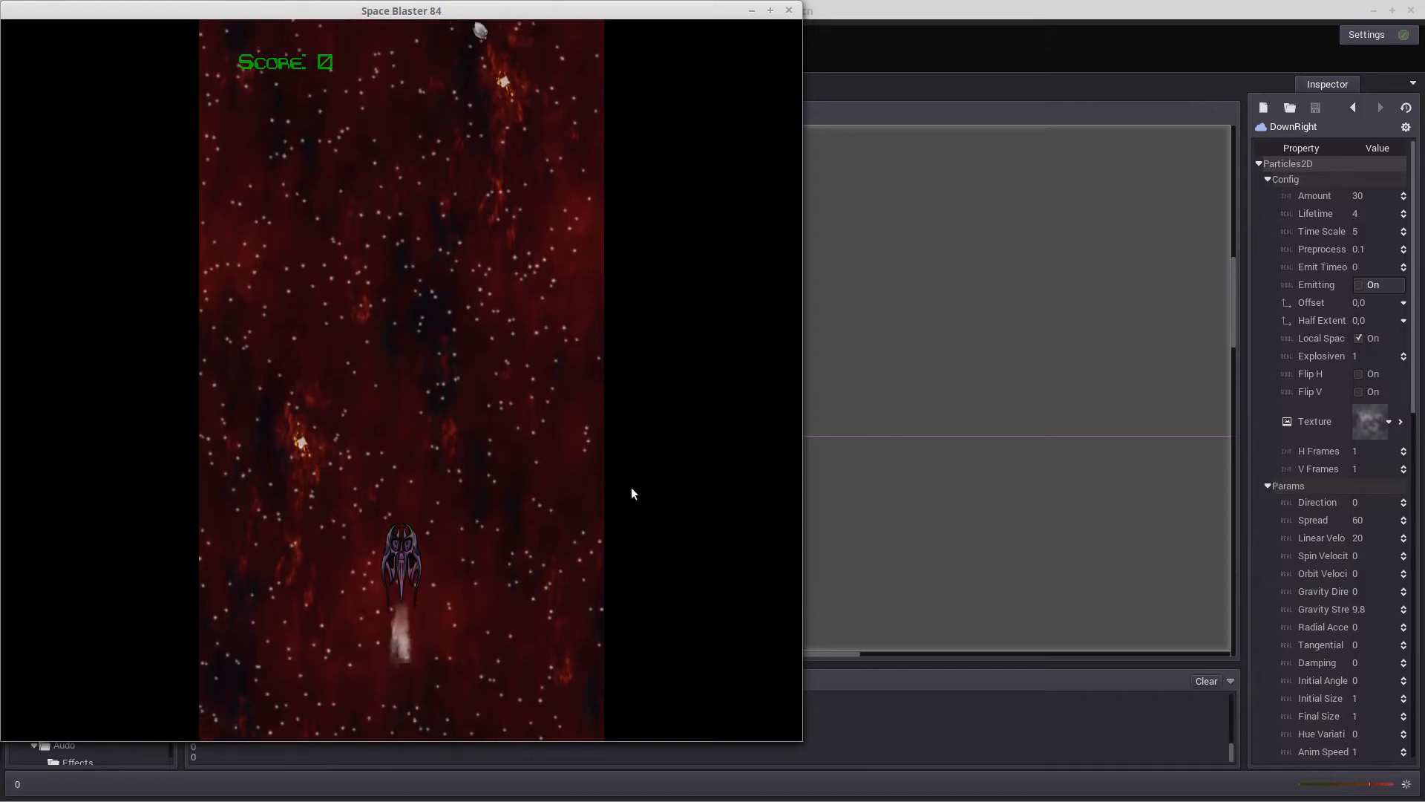
key(Left)
key(space)
key(Up)
key(Right)
key(Down)
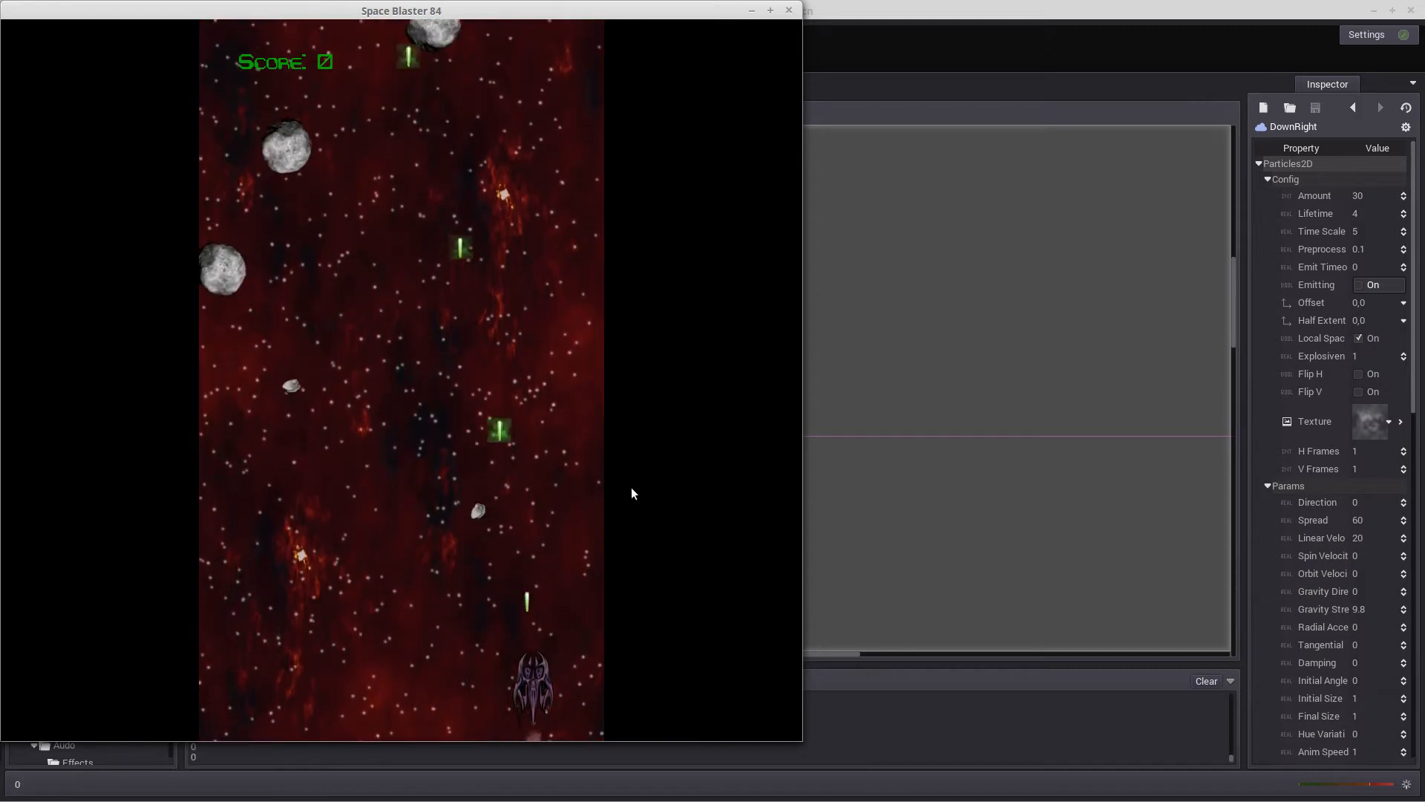
key(Right)
key(Up)
key(space)
key(Left)
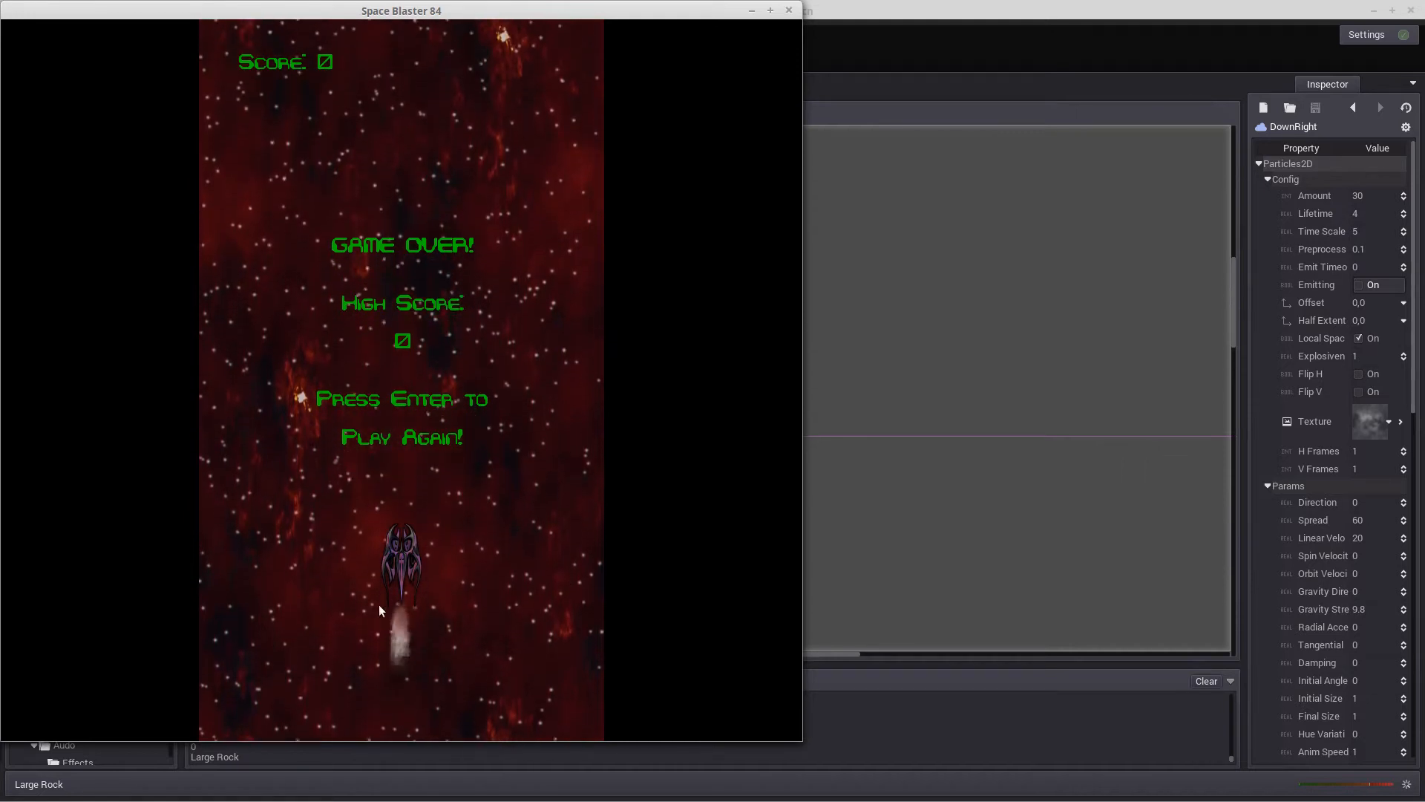
click(789, 11)
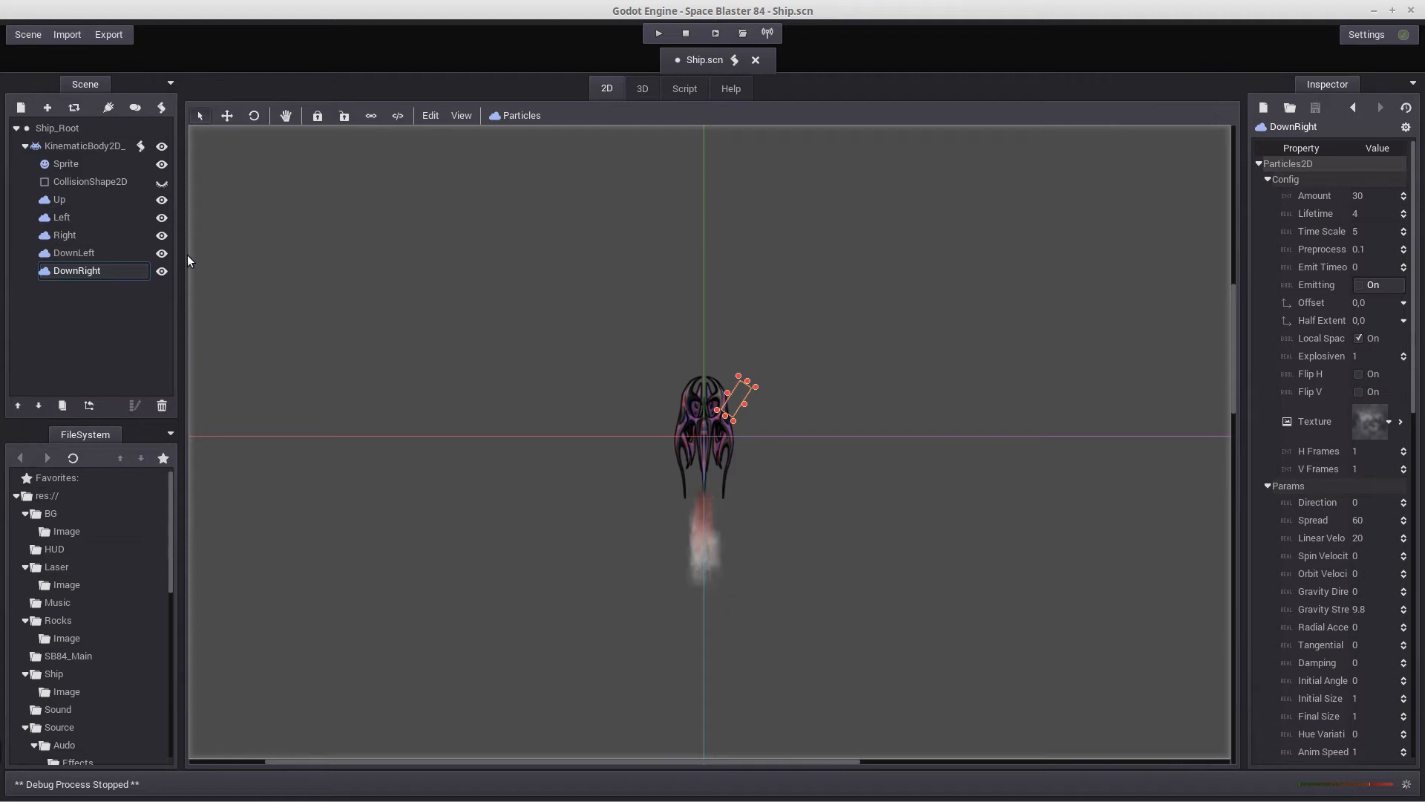
Open the KinematicBody2D node's Ship.gd script and uncomment the Up set_emitting(true) line in the ui_up block
click(141, 145)
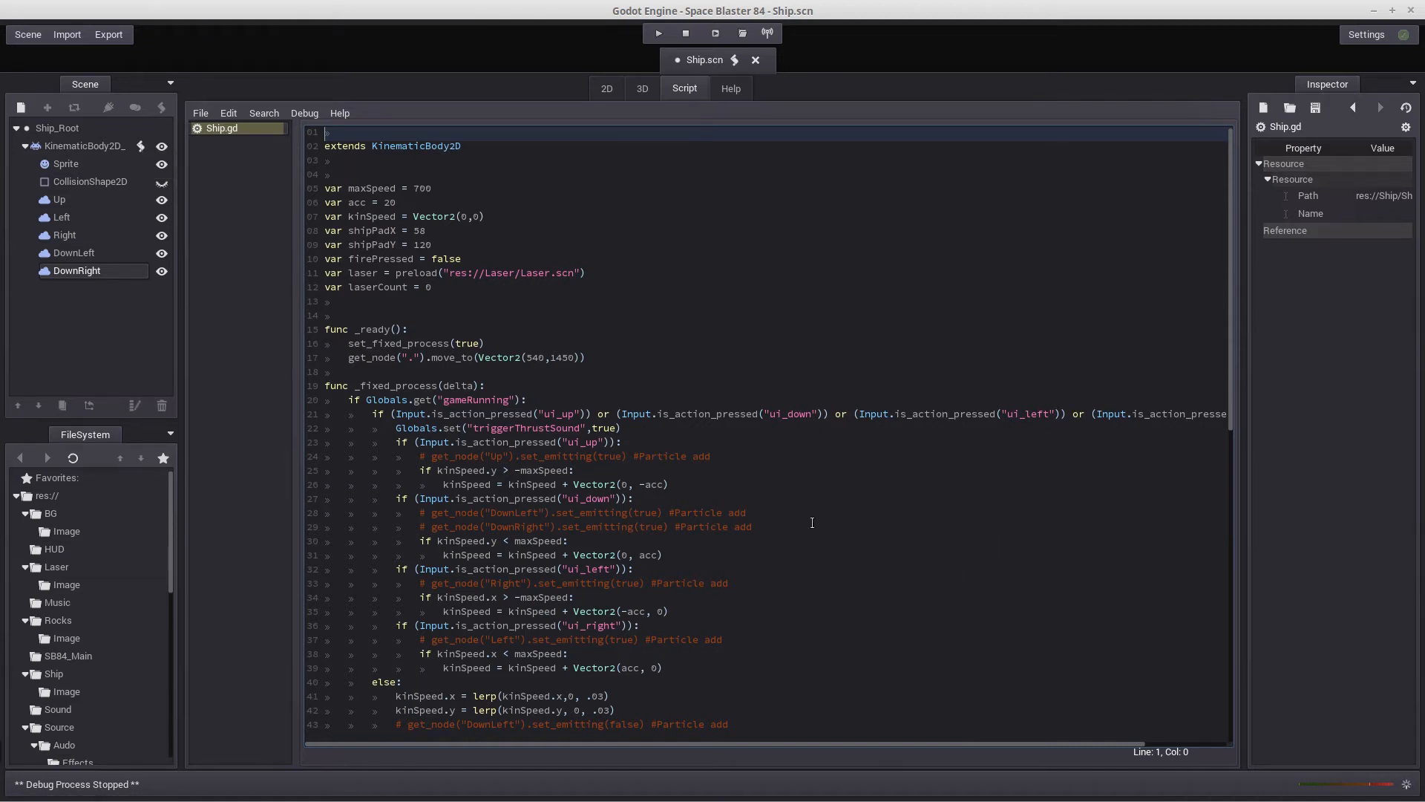
scroll(850, 531, down, 4)
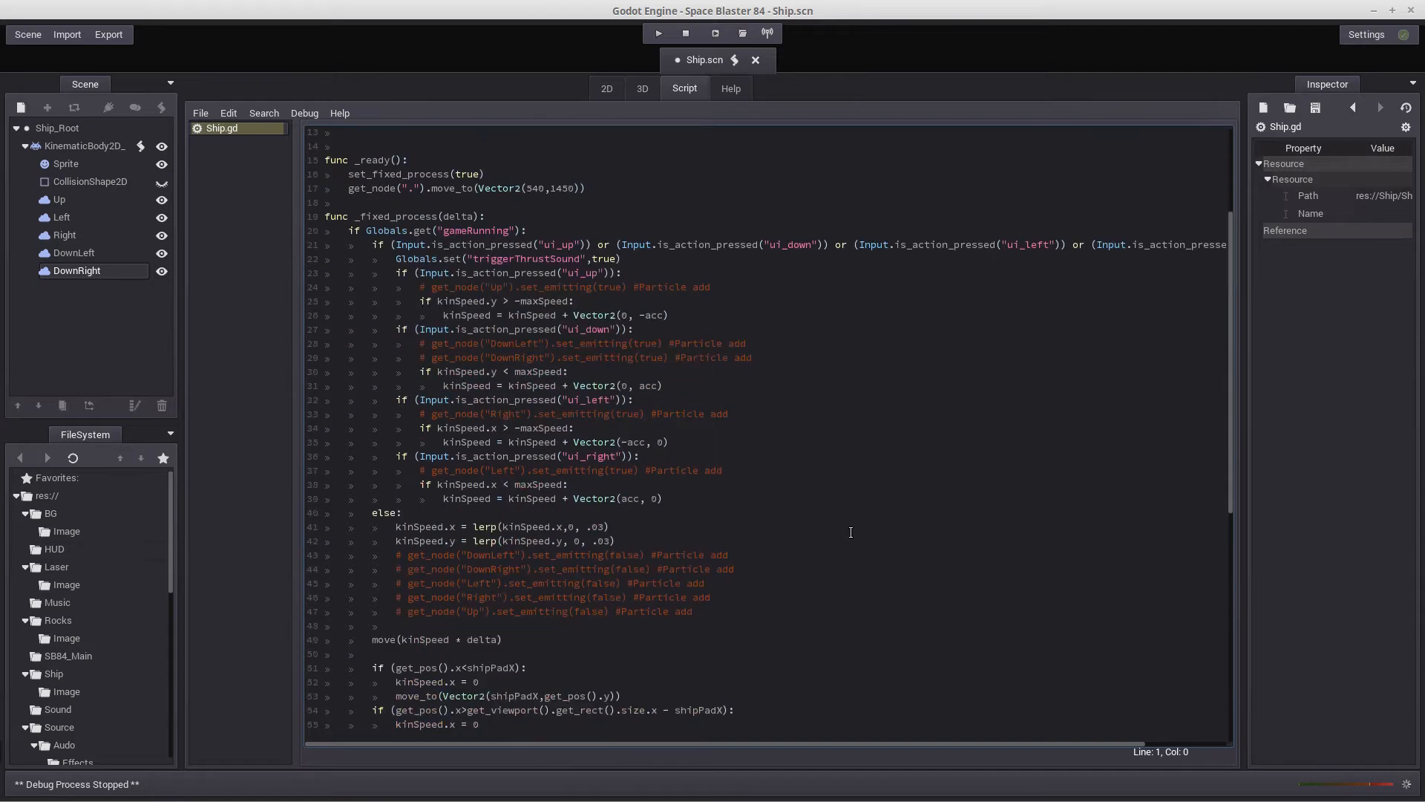
scroll(850, 531, down, 10)
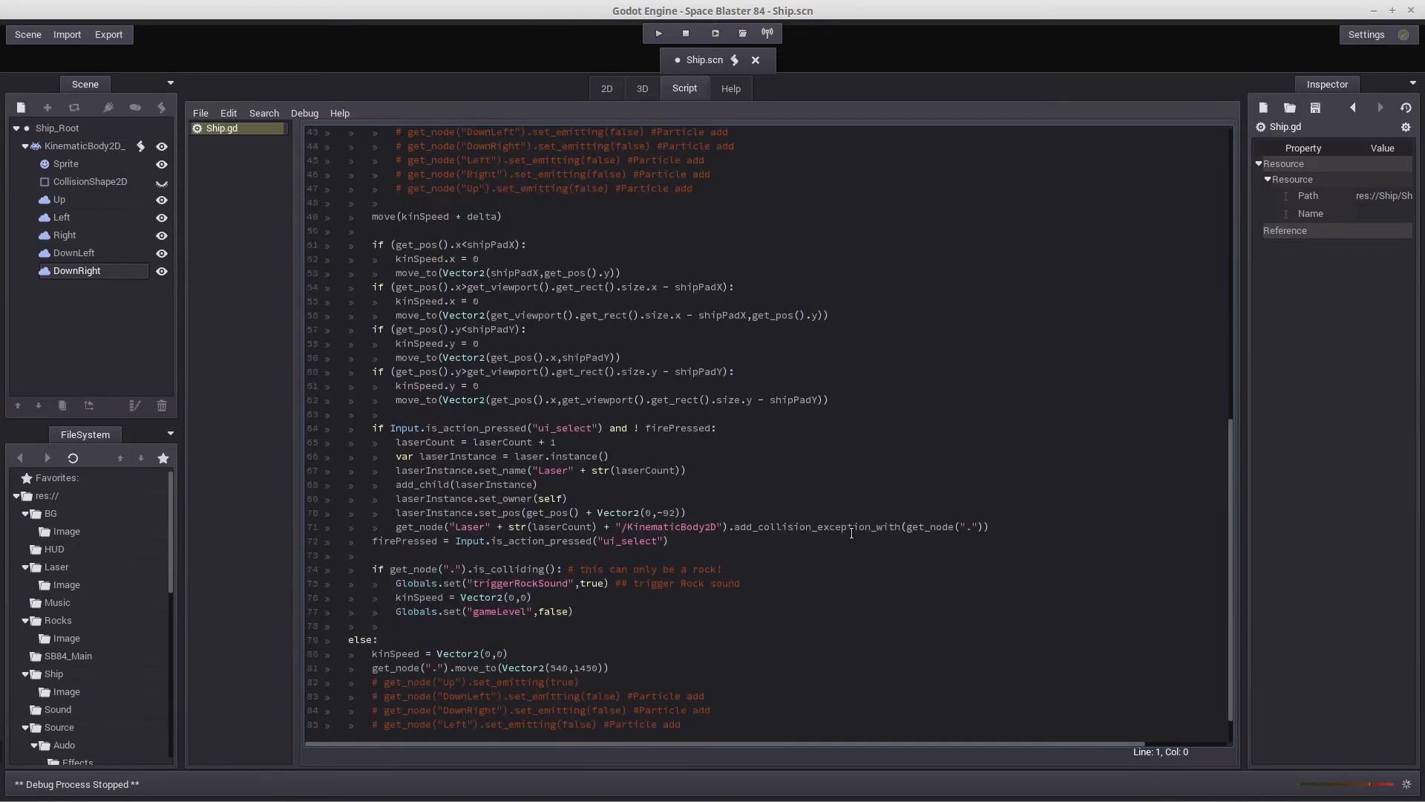
scroll(851, 532, down, 1)
scroll(851, 532, up, 13)
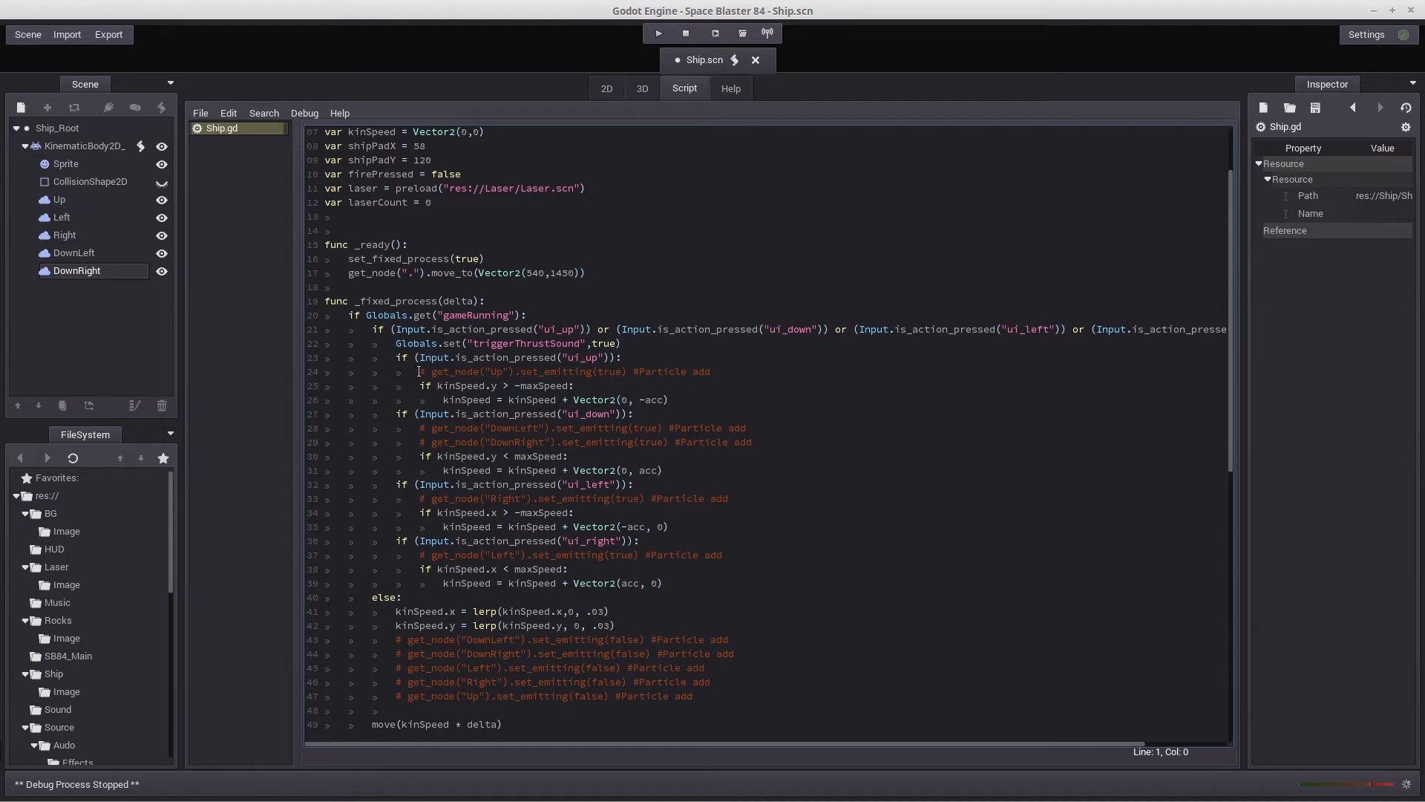
click(419, 371)
scroll(419, 371, up, 2)
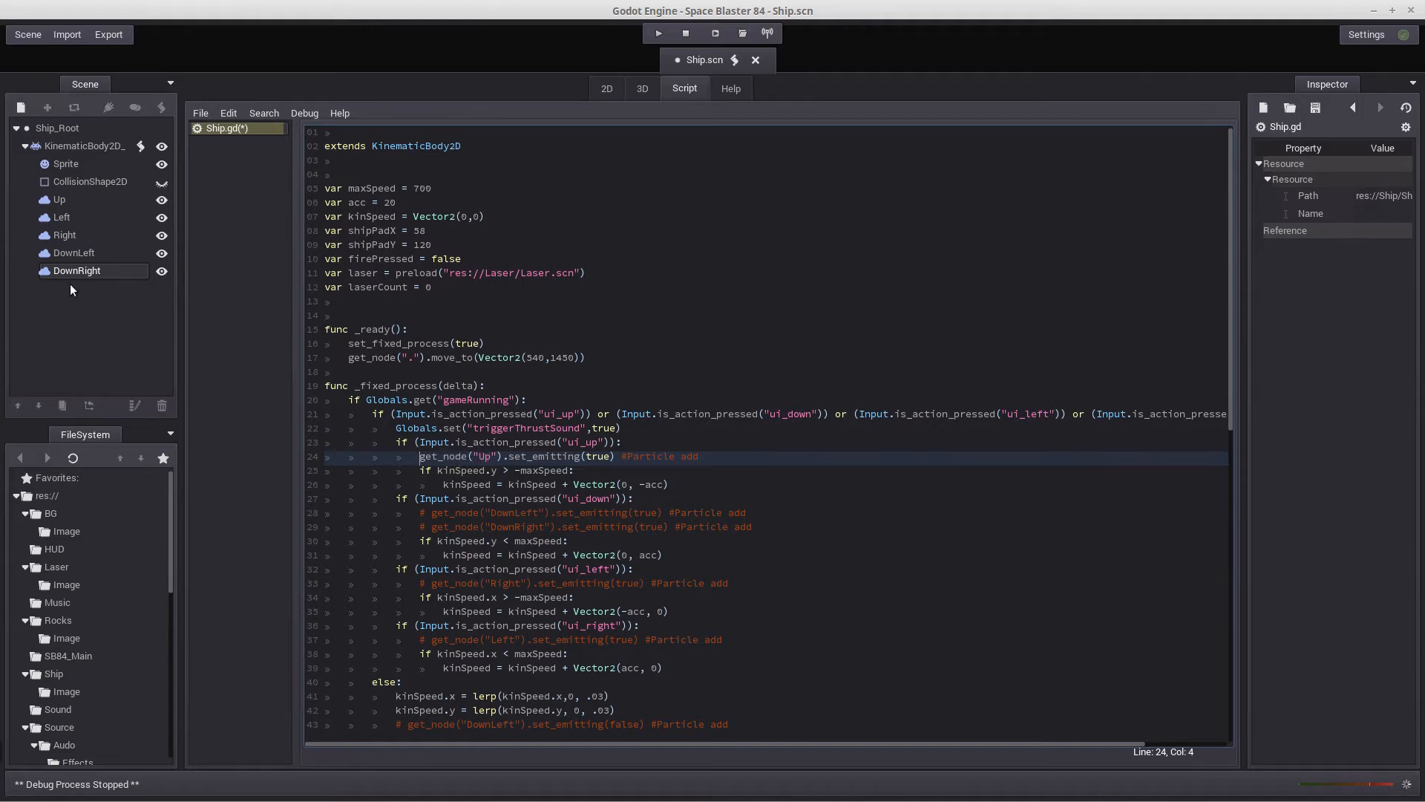
click(60, 199)
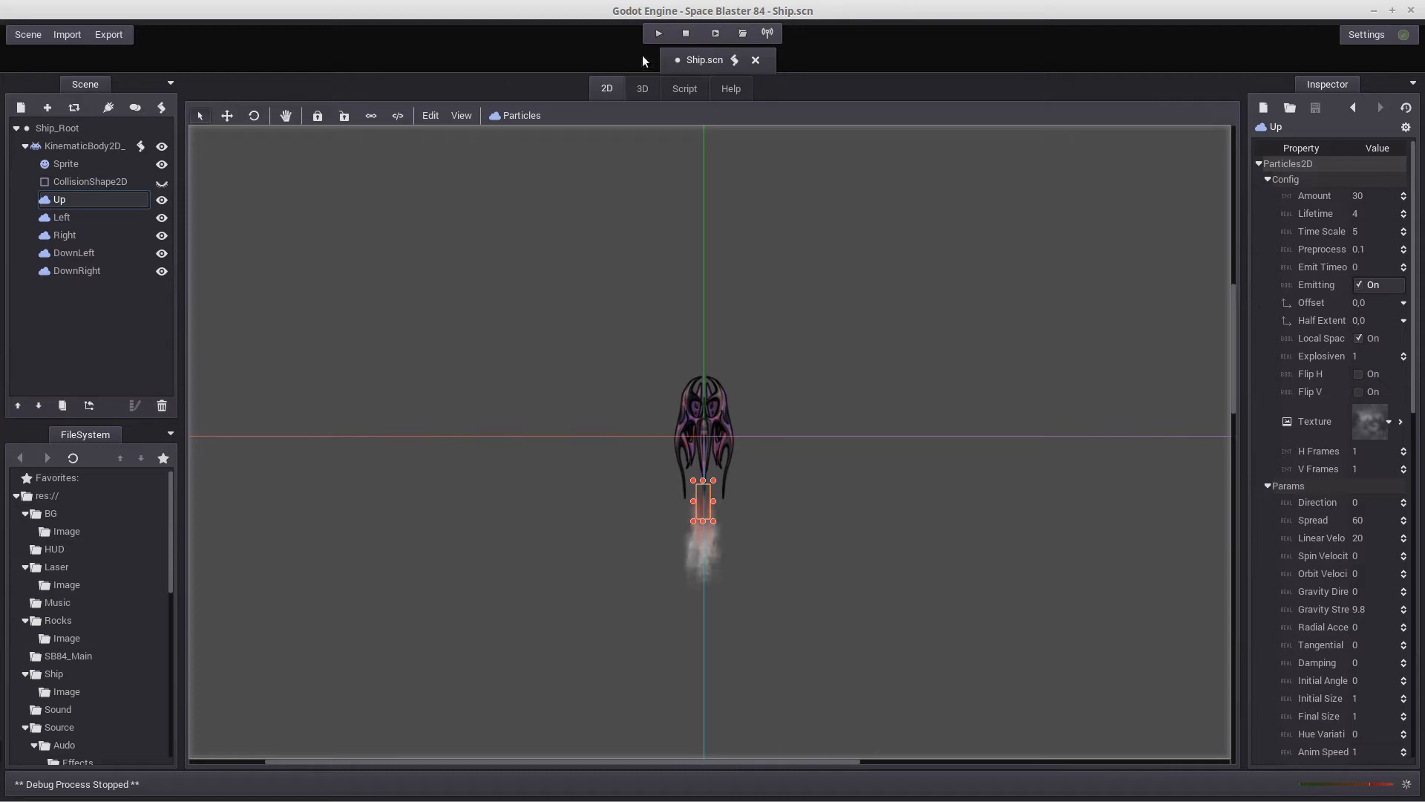
click(681, 92)
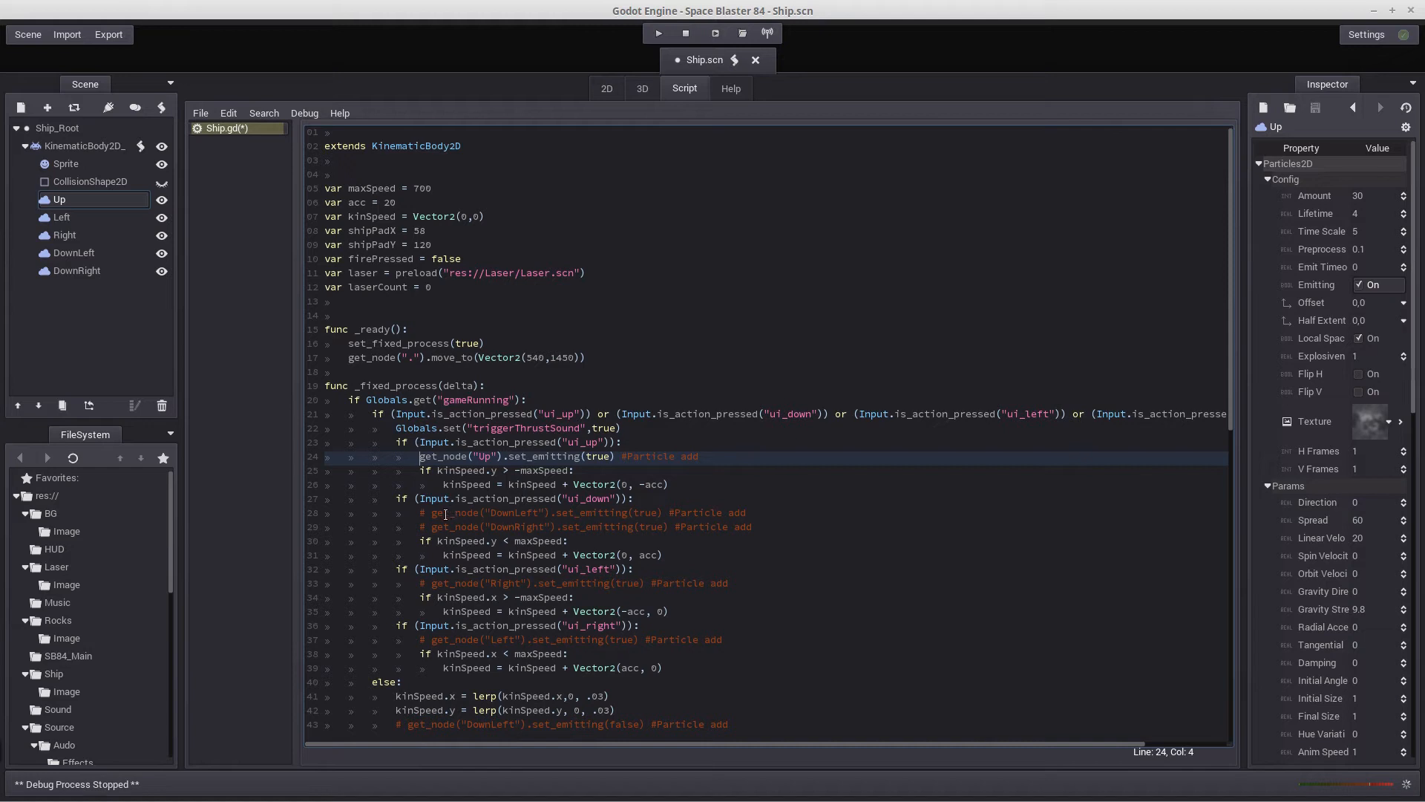
Uncomment the DownLeft and DownRight set_emitting(true) lines in the ui_down block
click(421, 515)
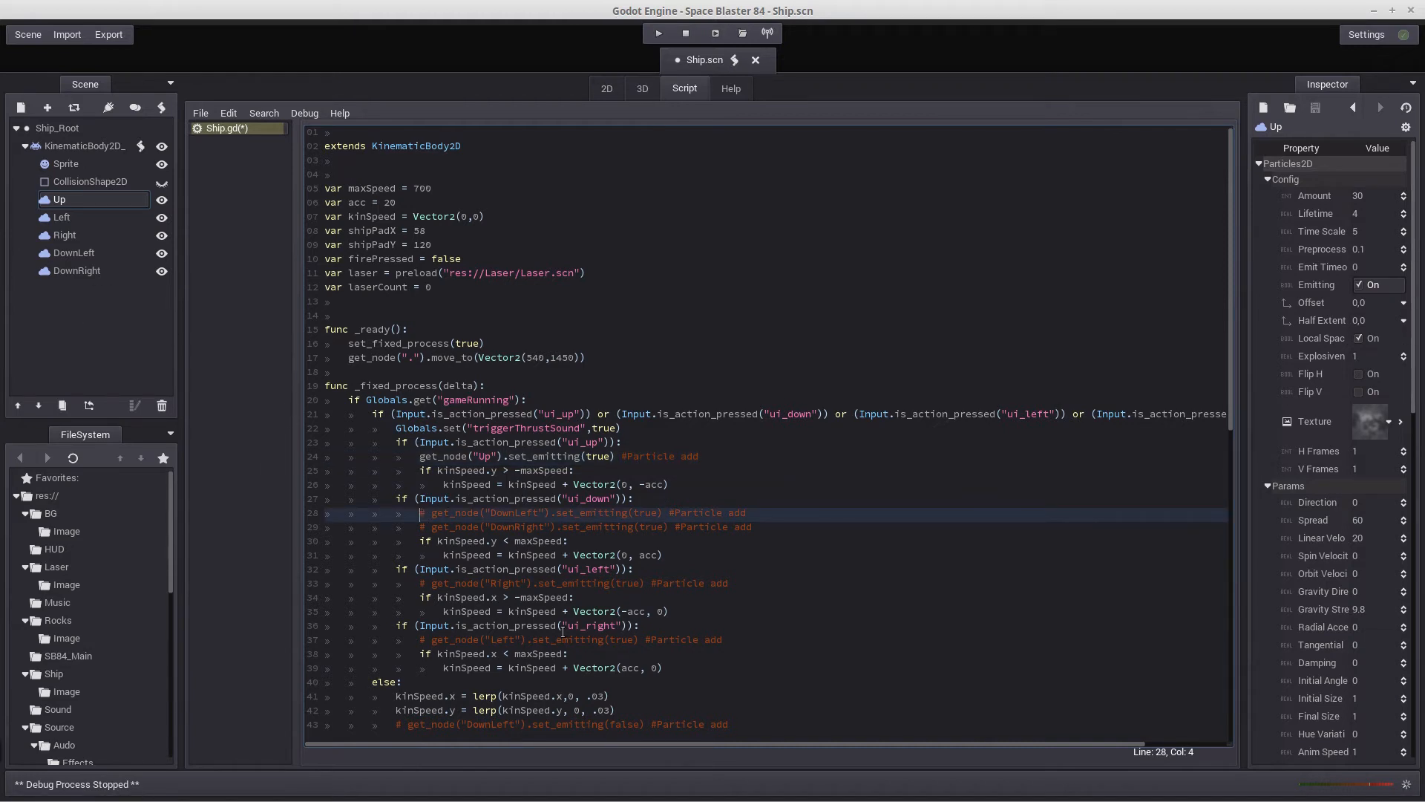
key(Delete)
key(Delete)
key(Down)
key(Delete)
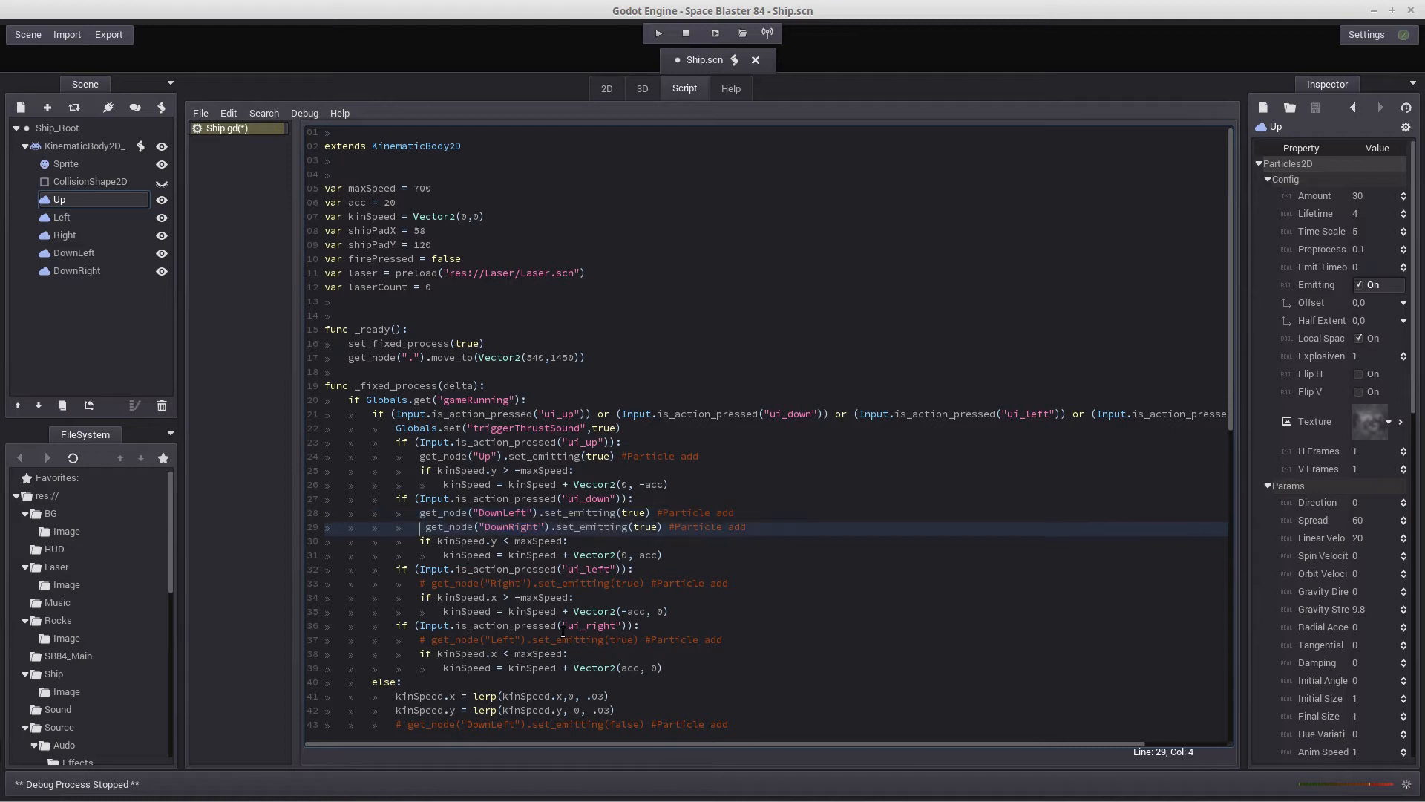
key(Delete)
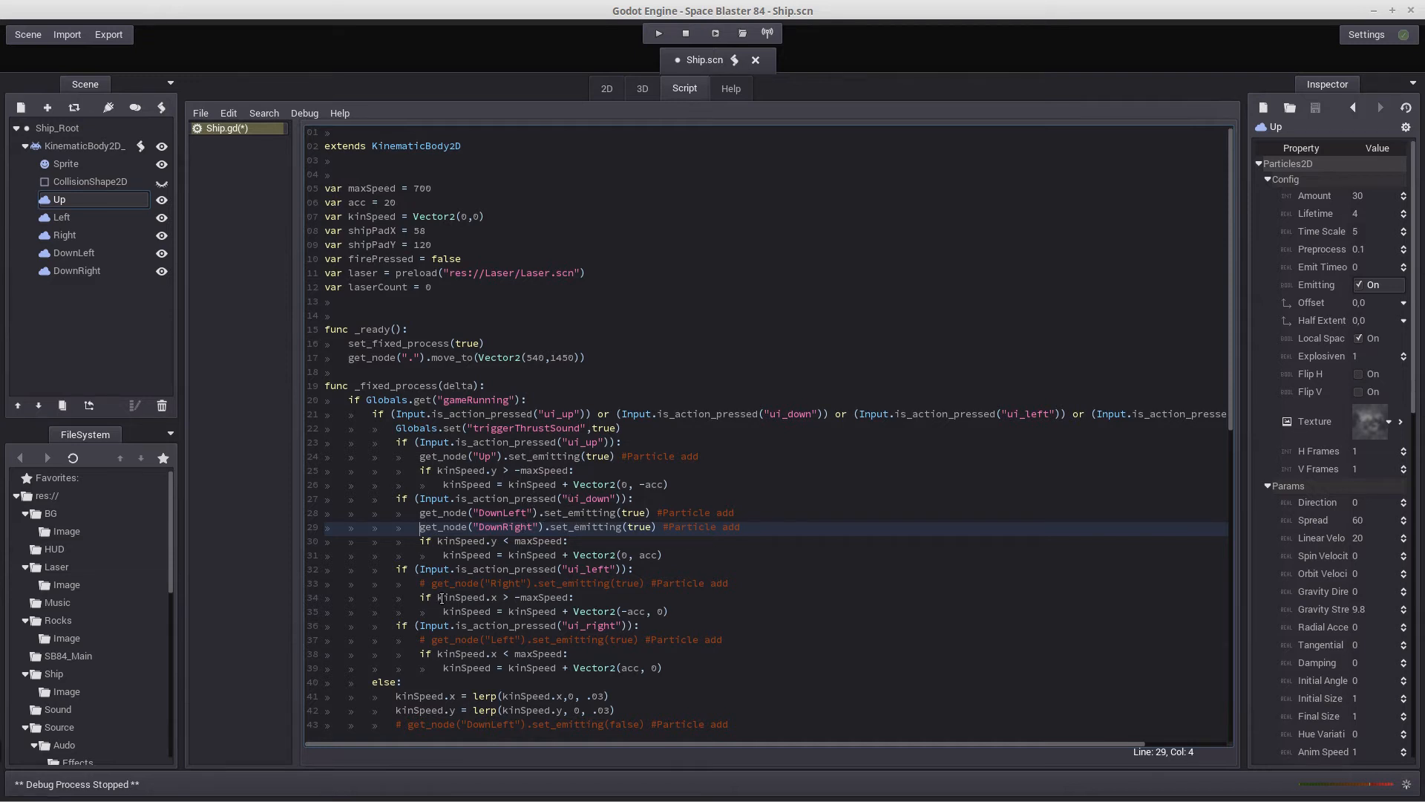
Uncomment the Right set_emitting(true) line under ui_left and the Left set_emitting(true) line under ui_right
click(421, 583)
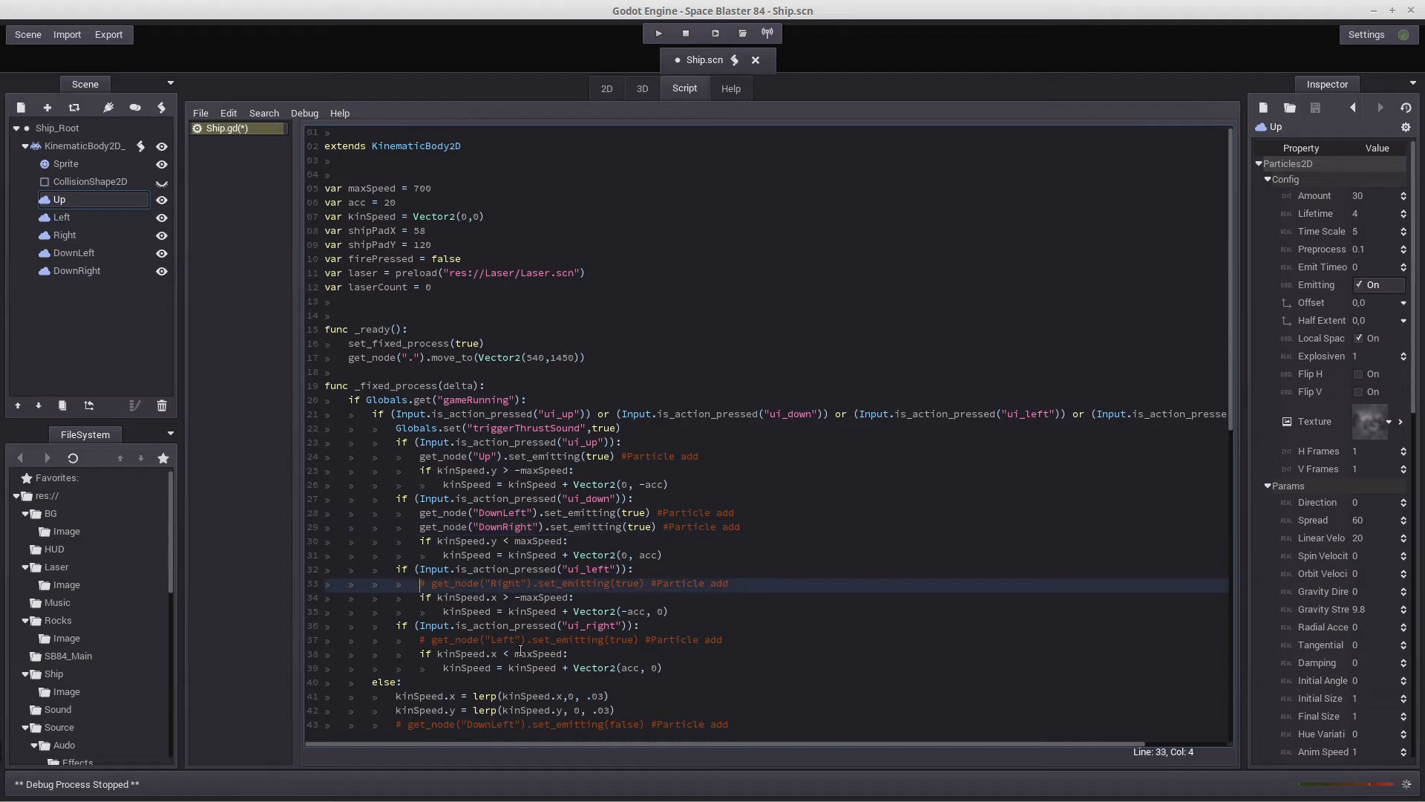
key(Delete)
key(Delete)
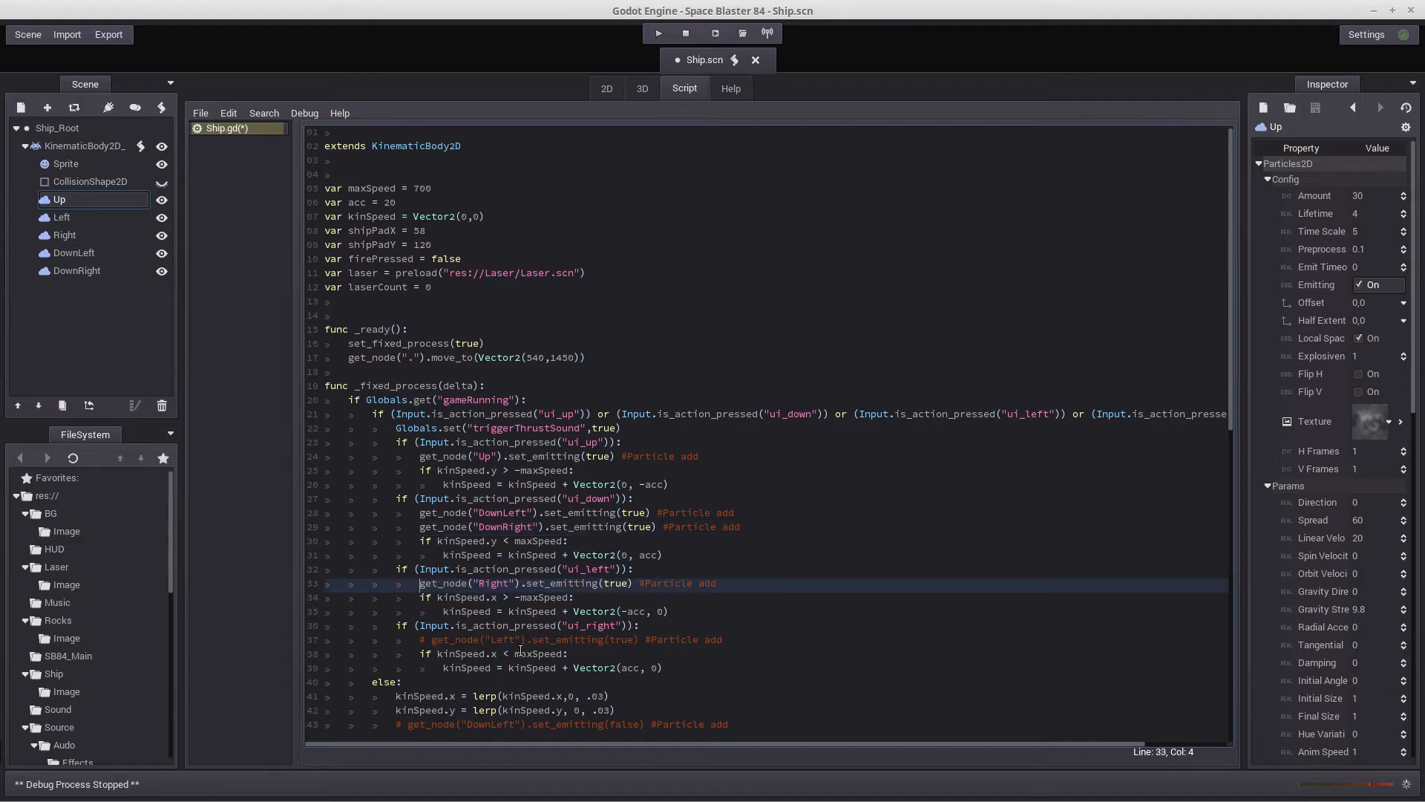
scroll(520, 651, down, 4)
click(420, 470)
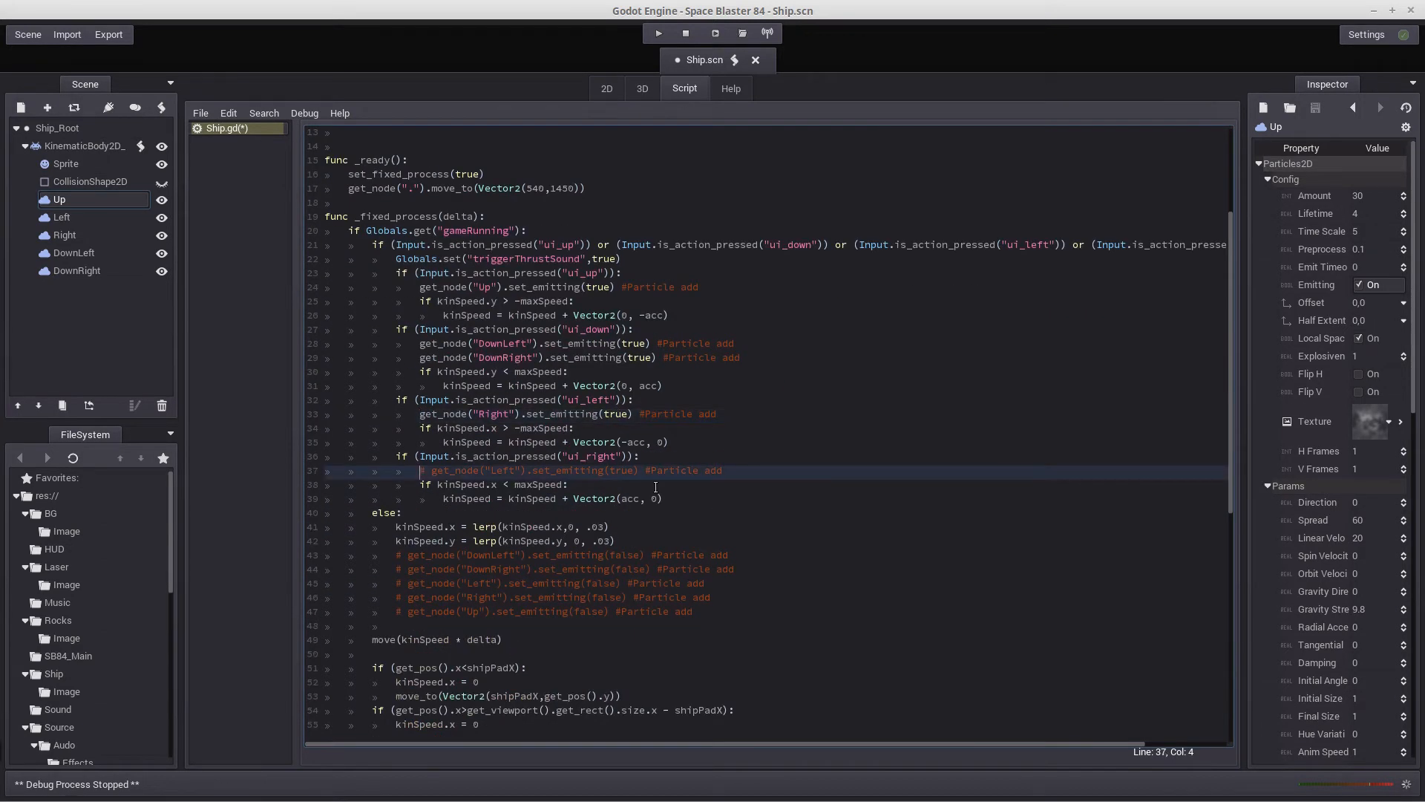
key(Delete)
key(Delete)
Uncomment the set_emitting(false) lines for DownLeft, DownRight, Left, Right and Up in the else block following the movement input checks
scroll(655, 486, down, 2)
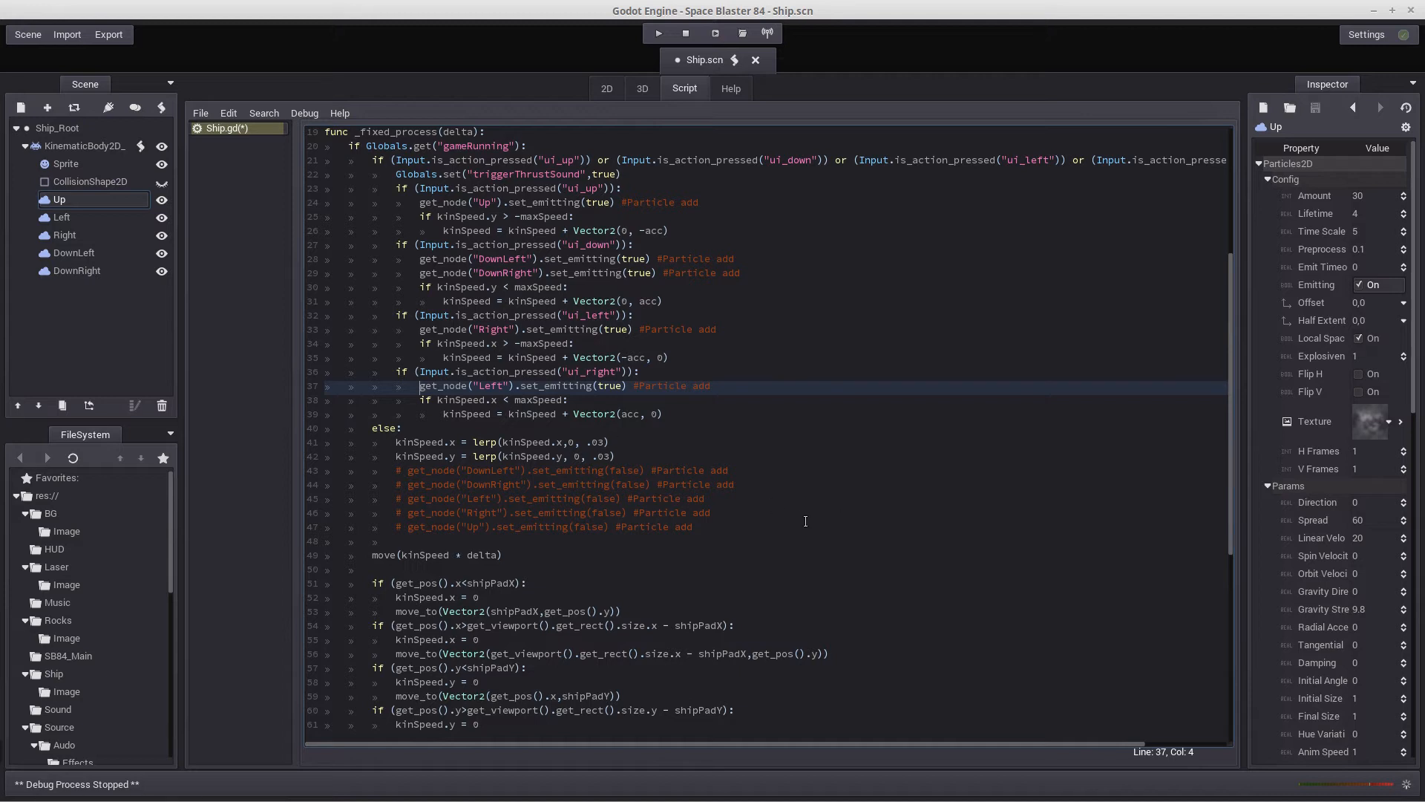
click(397, 470)
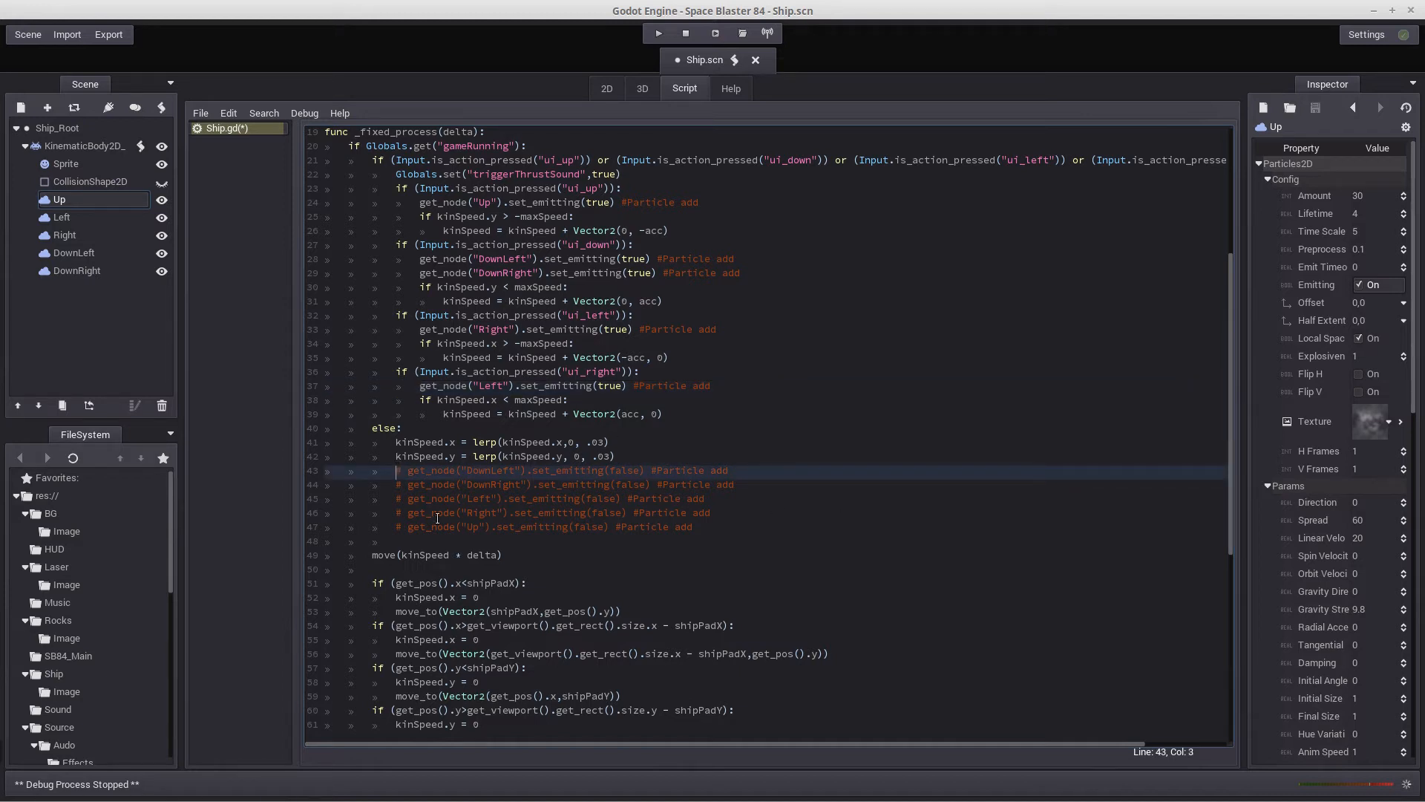
key(Delete)
key(Delete)
key(Down)
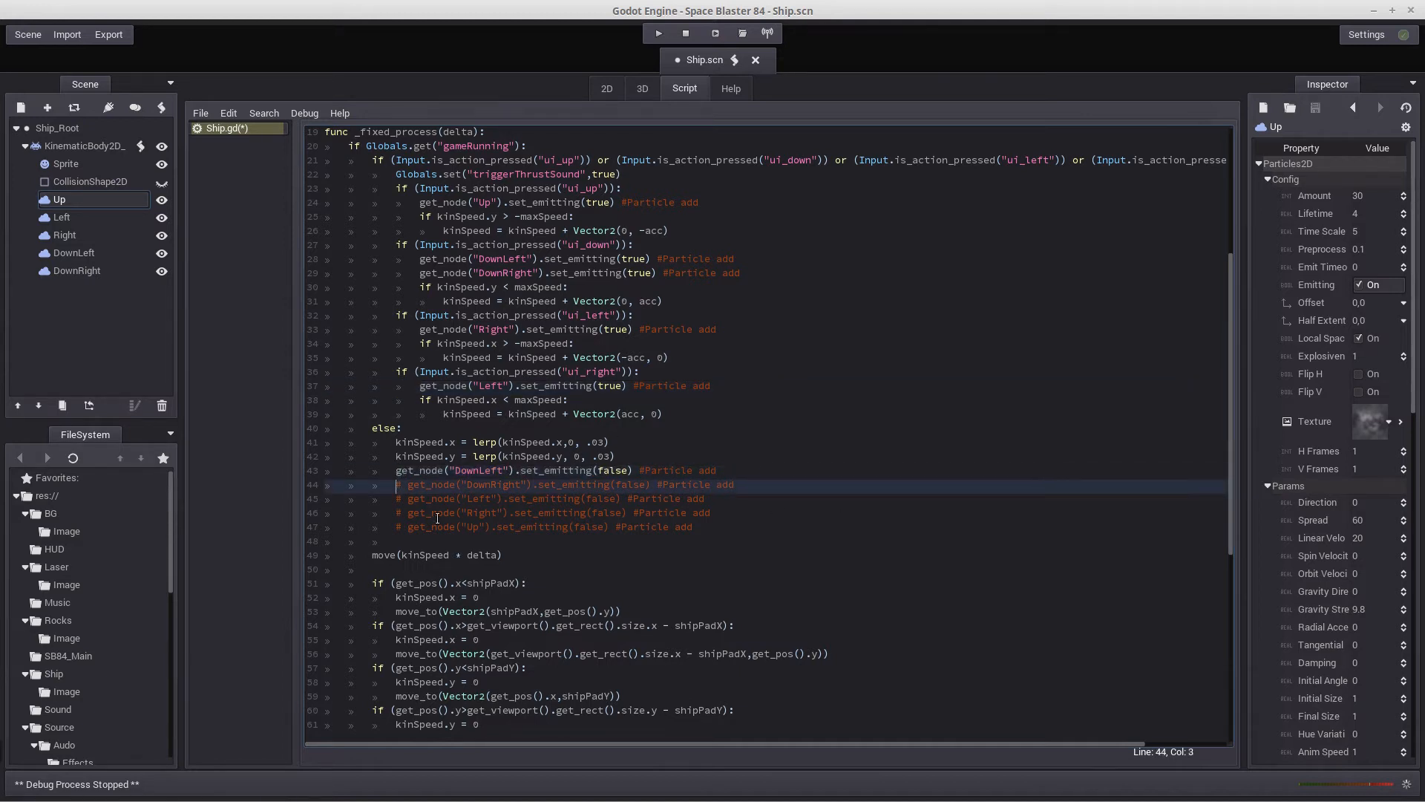
key(Delete)
key(Delete)
key(Down)
key(Delete)
key(Delete)
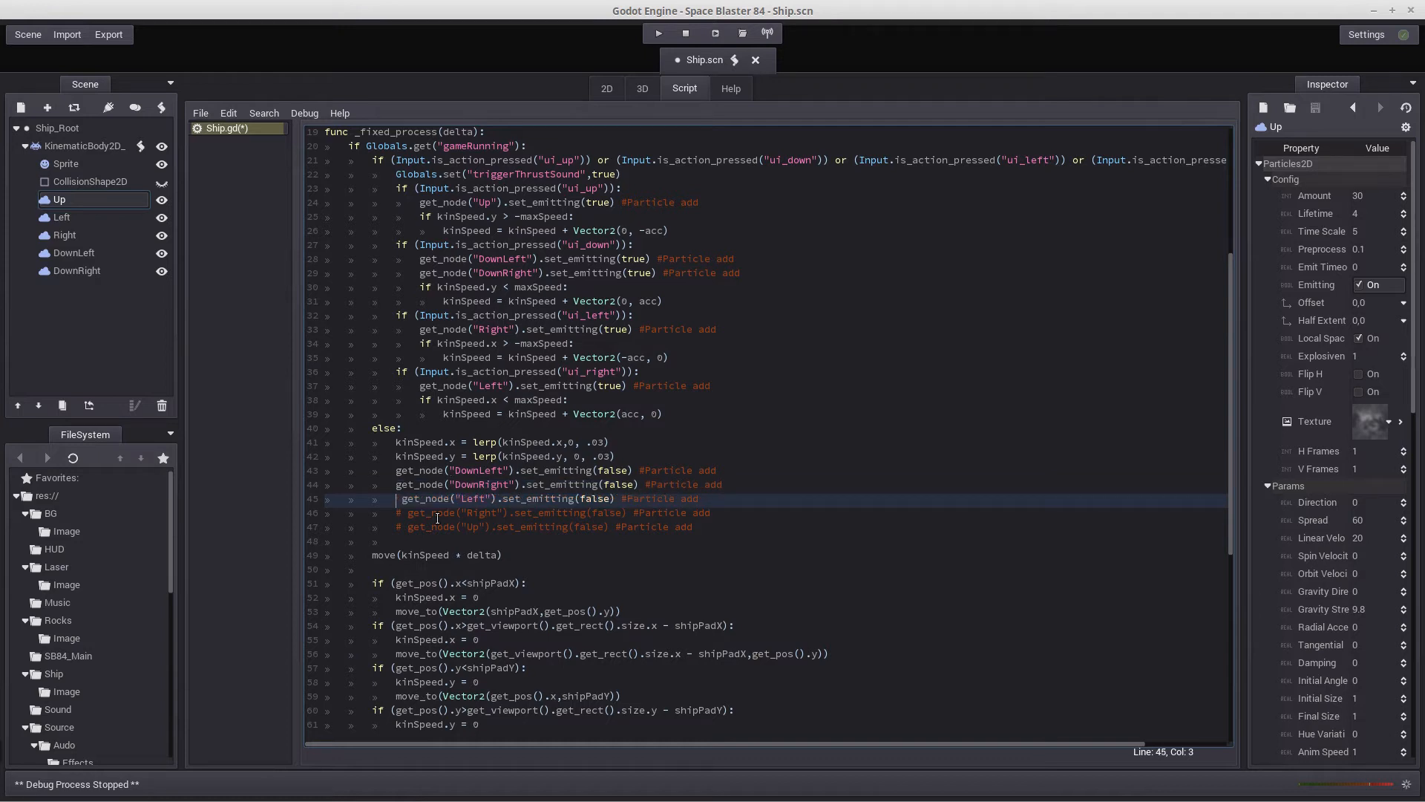
key(Down)
key(Delete)
key(Delete)
key(Down)
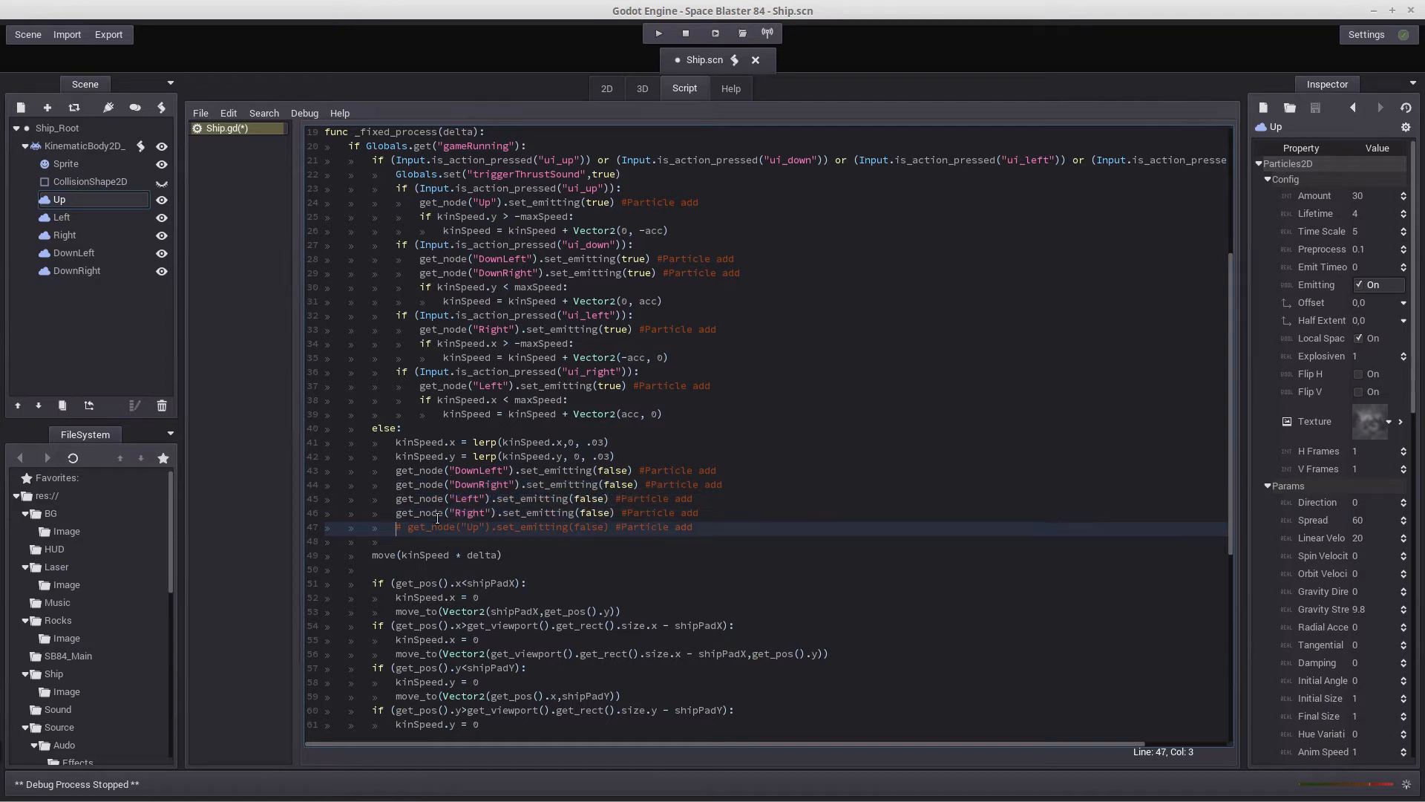
key(Delete)
key(Delete)
scroll(438, 517, down, 8)
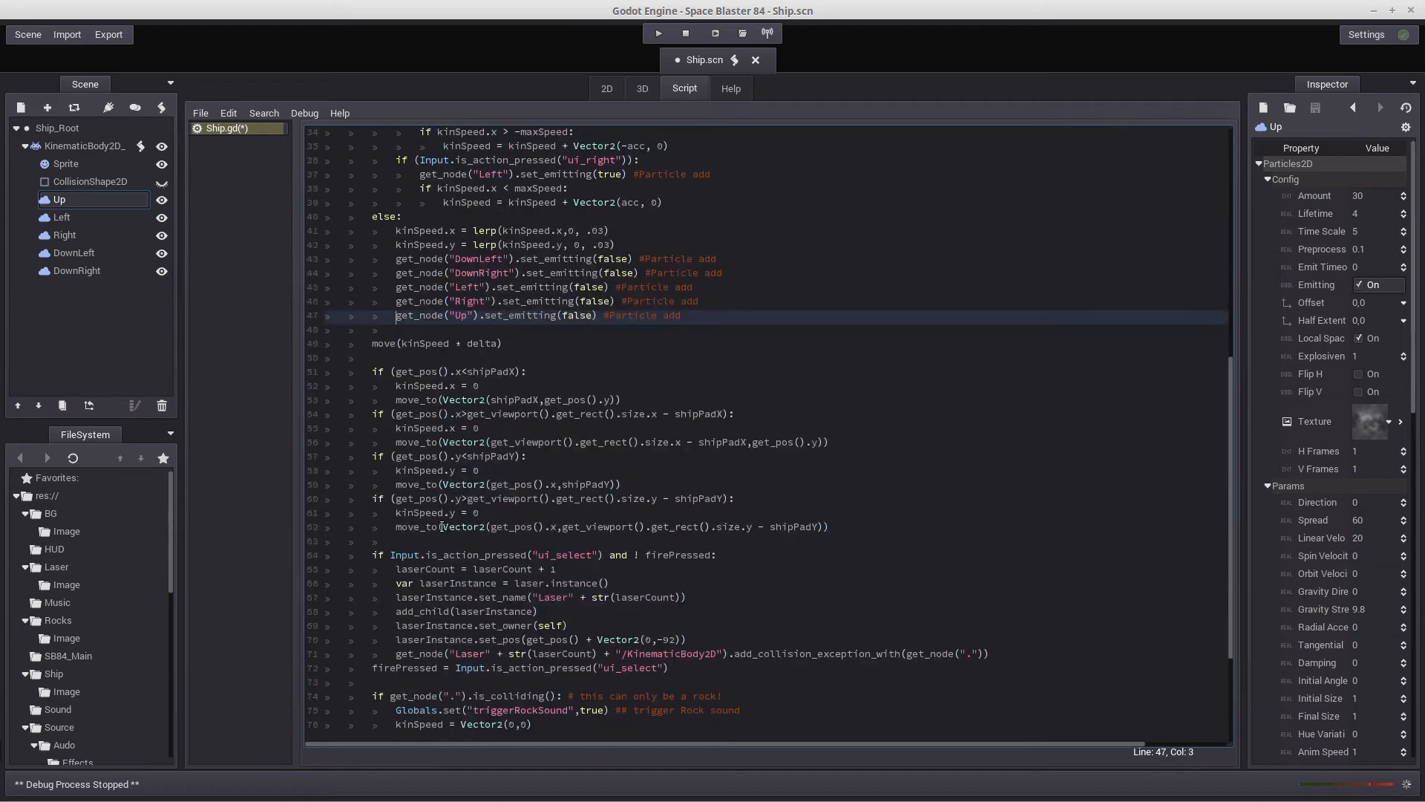
scroll(443, 526, down, 1)
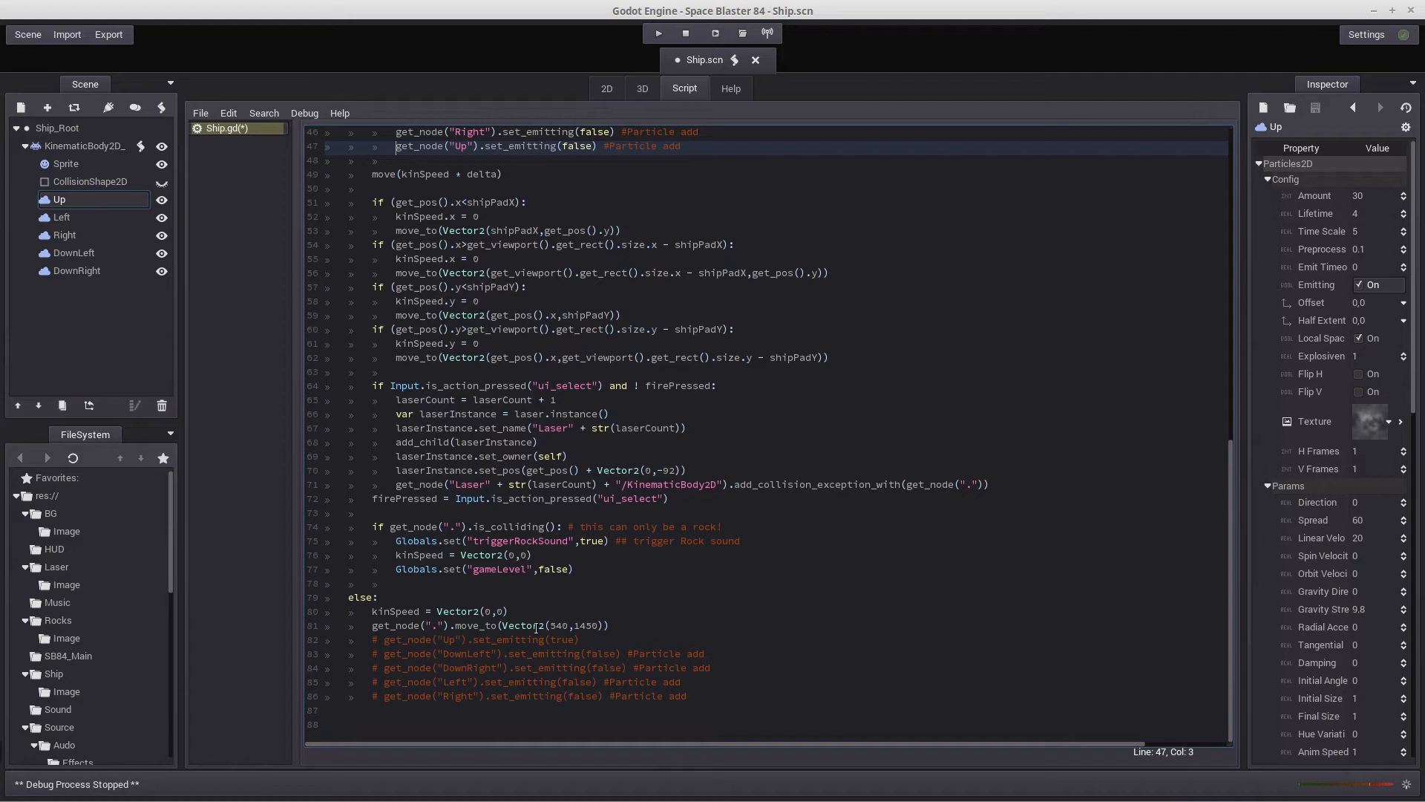
scroll(536, 627, up, 15)
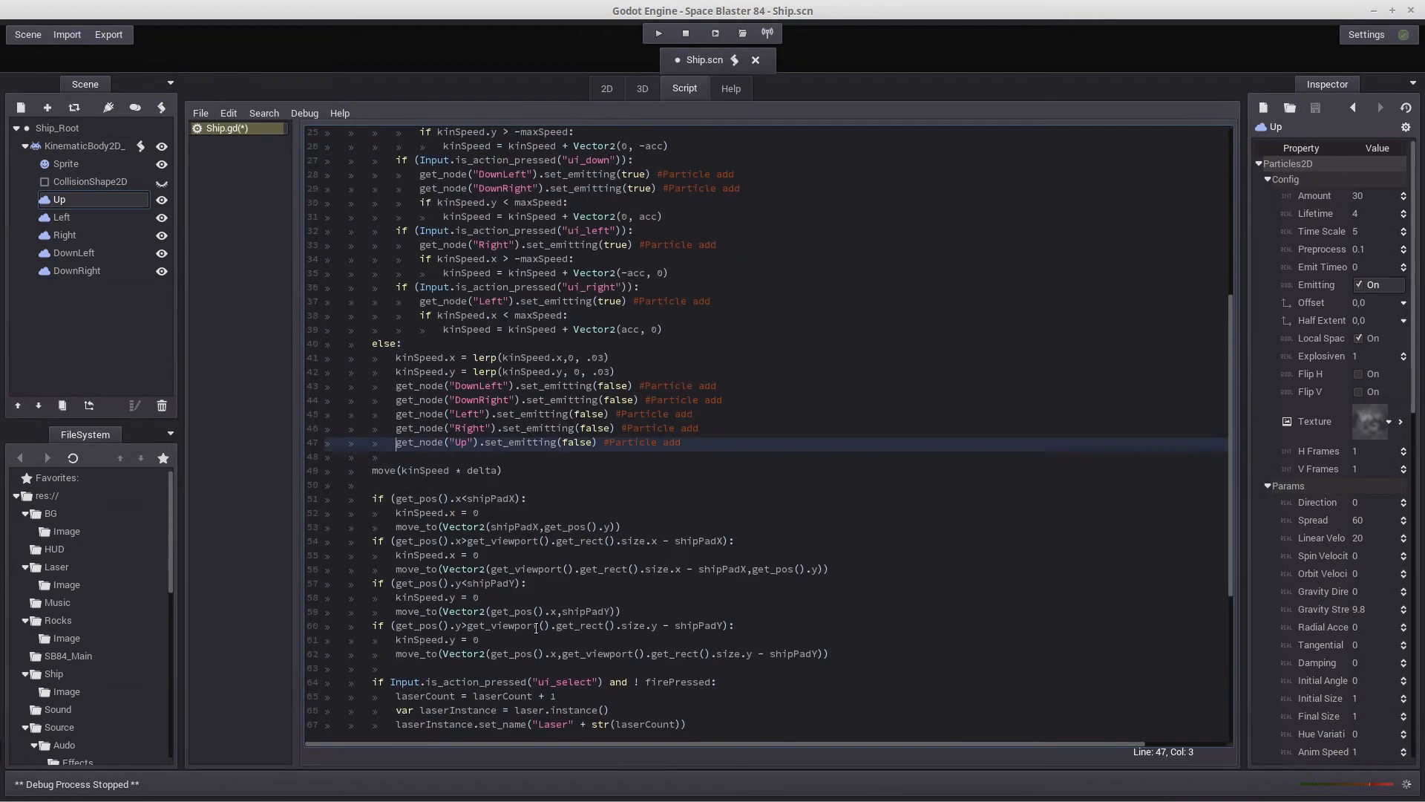
Uncomment the Up set_emitting(true) line in the final else block at the end of Ship.gd
scroll(536, 627, down, 15)
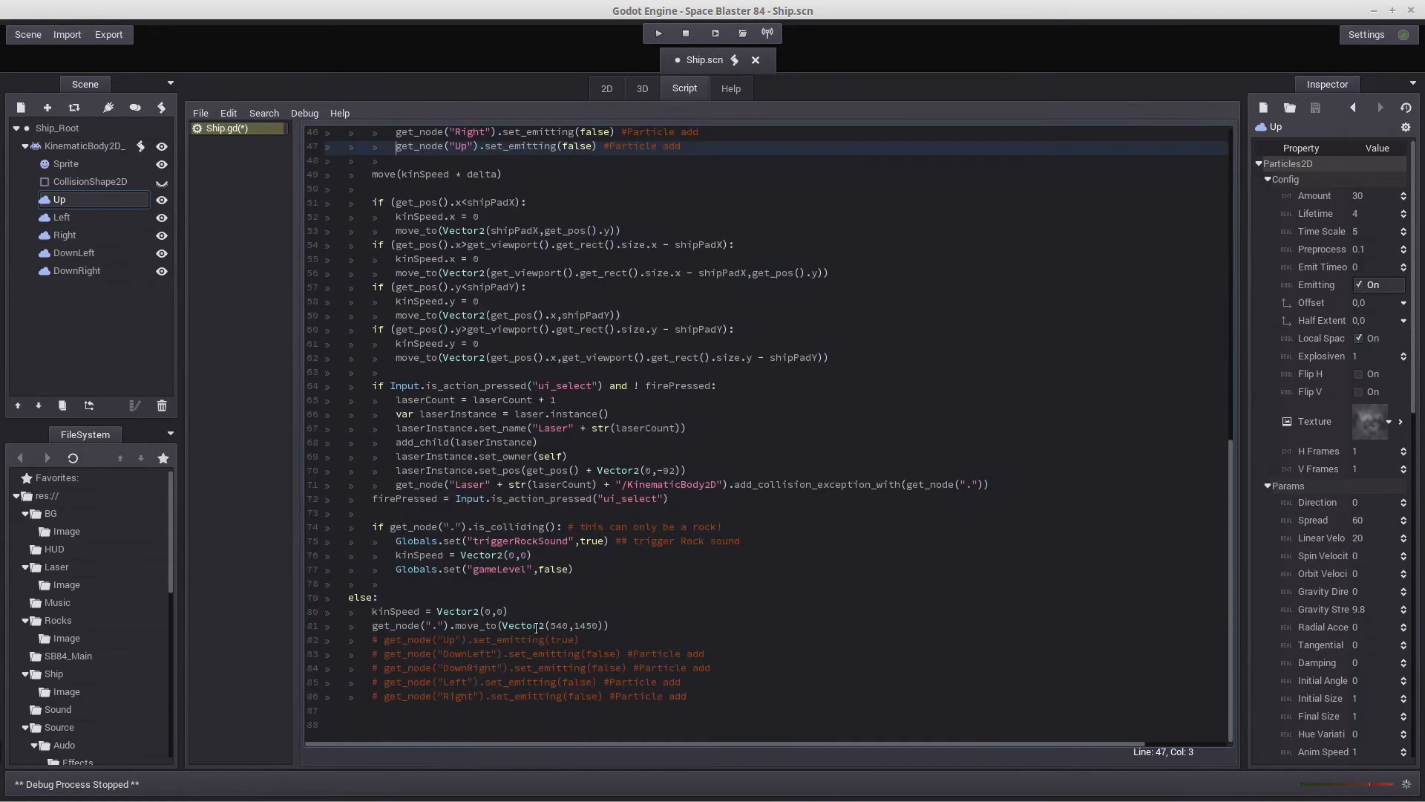
click(374, 640)
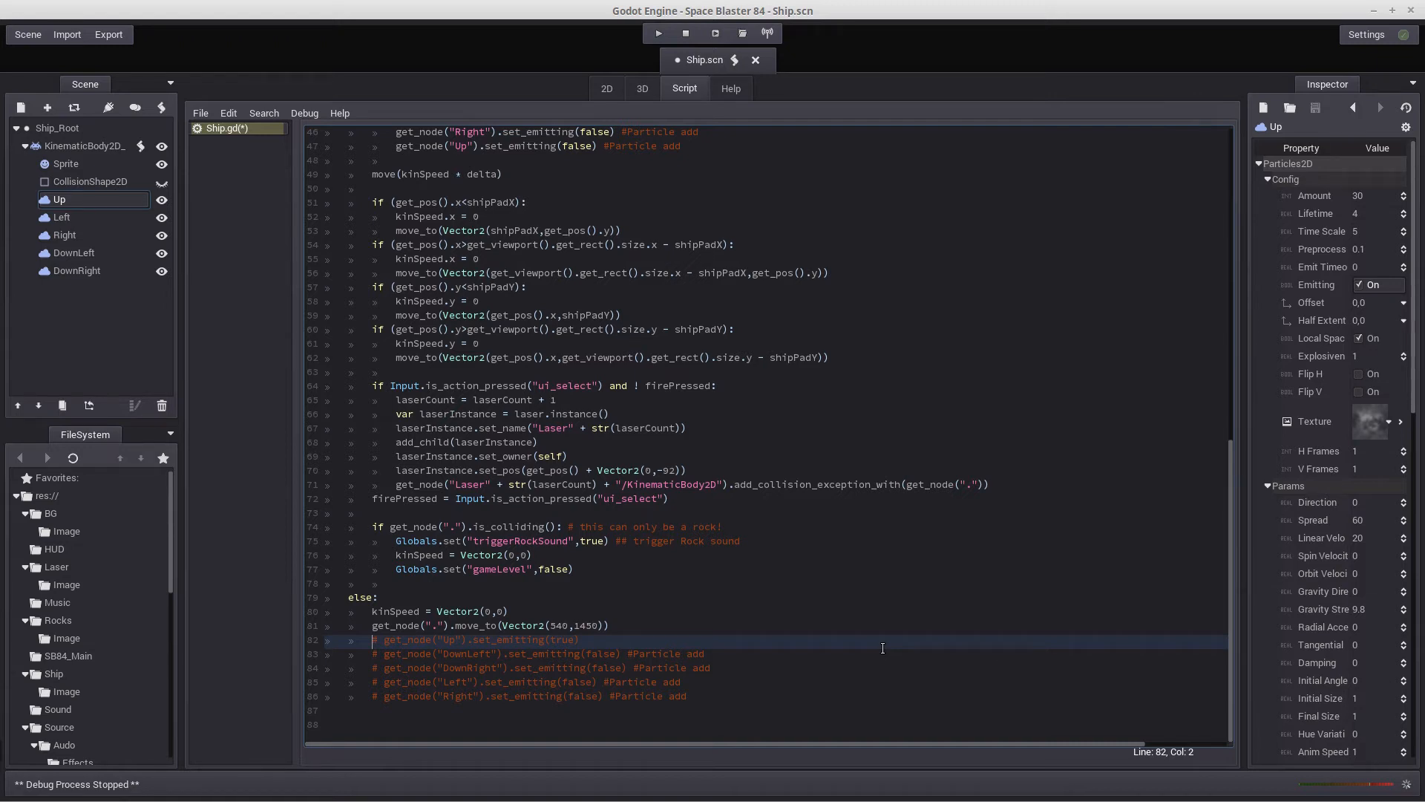
key(Delete)
key(Delete)
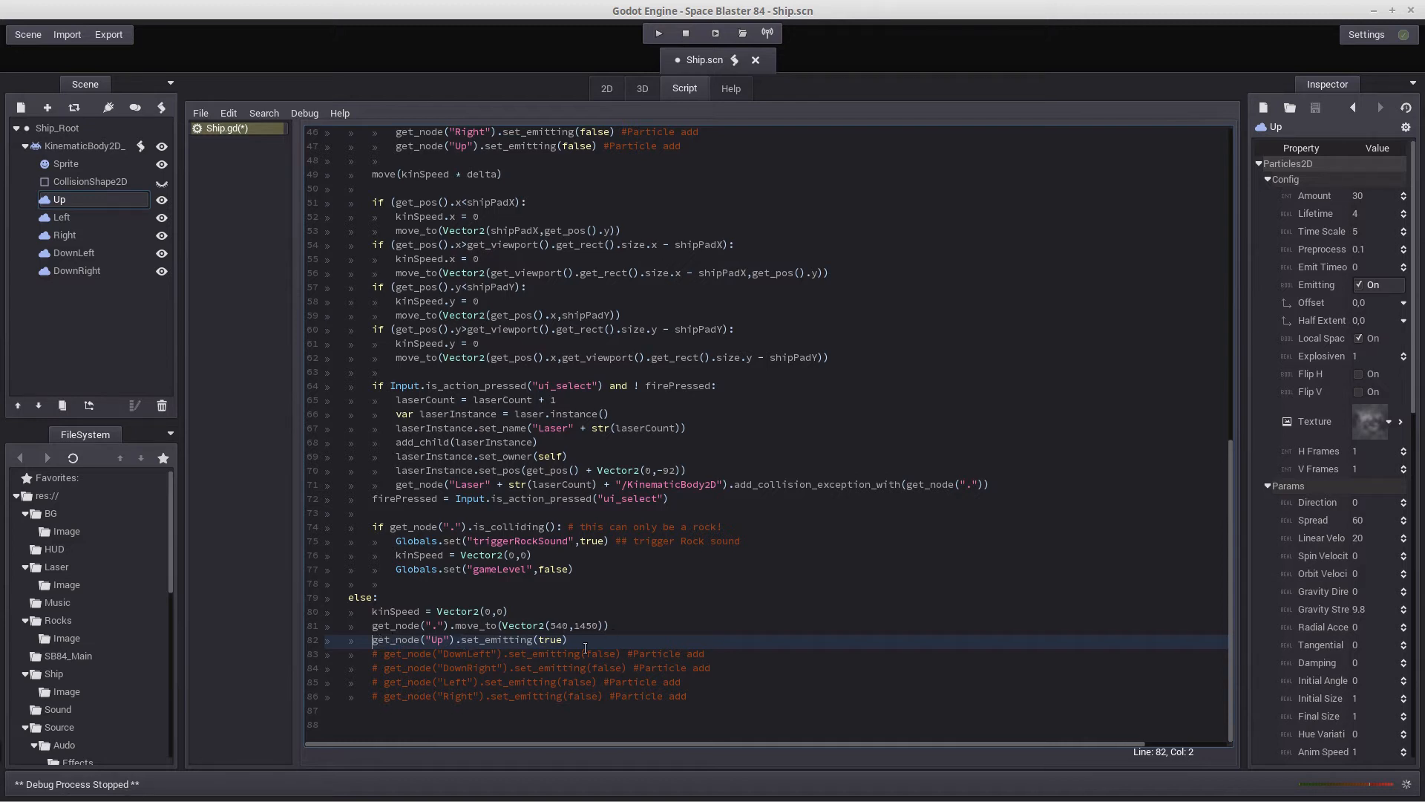
Uncomment the DownLeft, DownRight, Left and Right set_emitting(false) lines in the final else block and save the scene
click(374, 654)
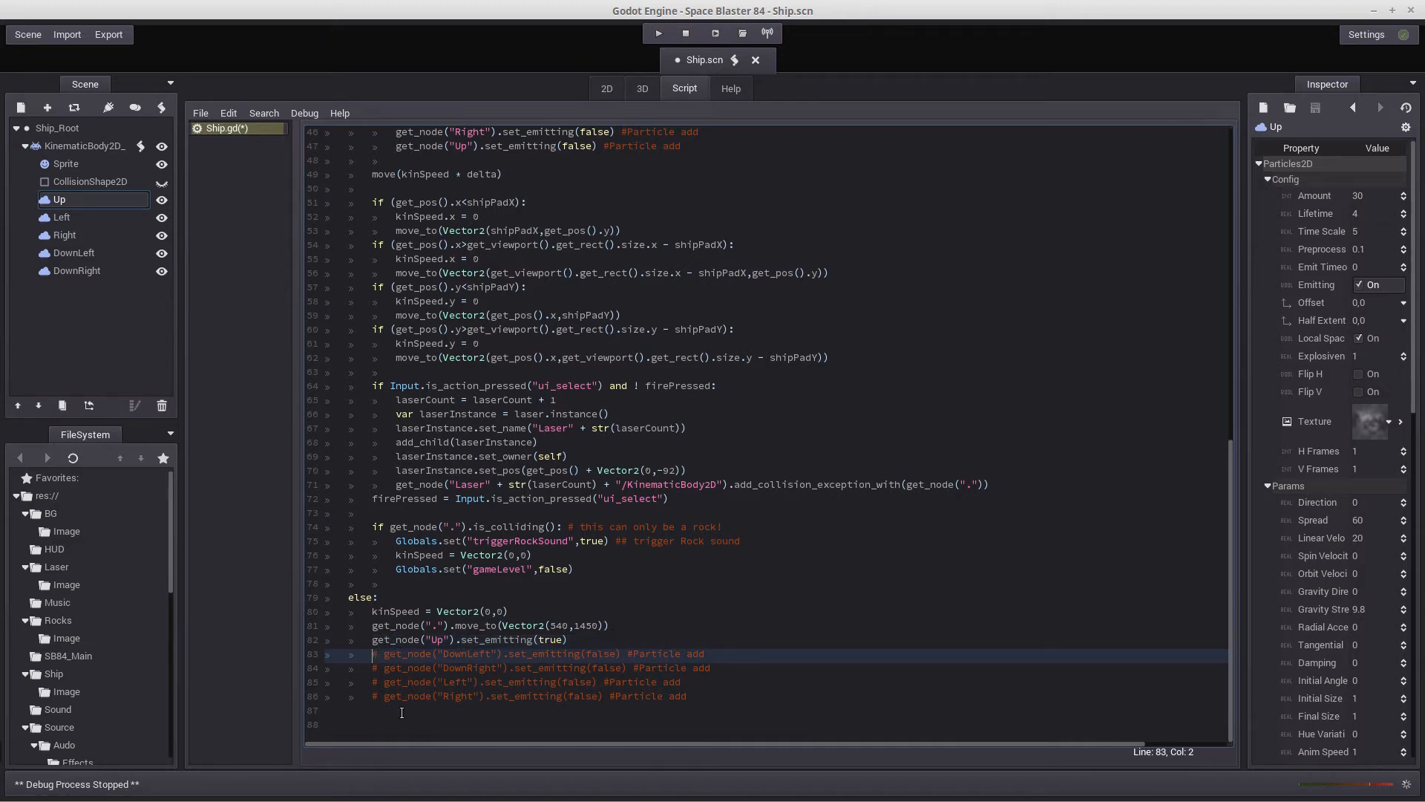
key(ctrl+k)
key(Down)
key(ctrl+k)
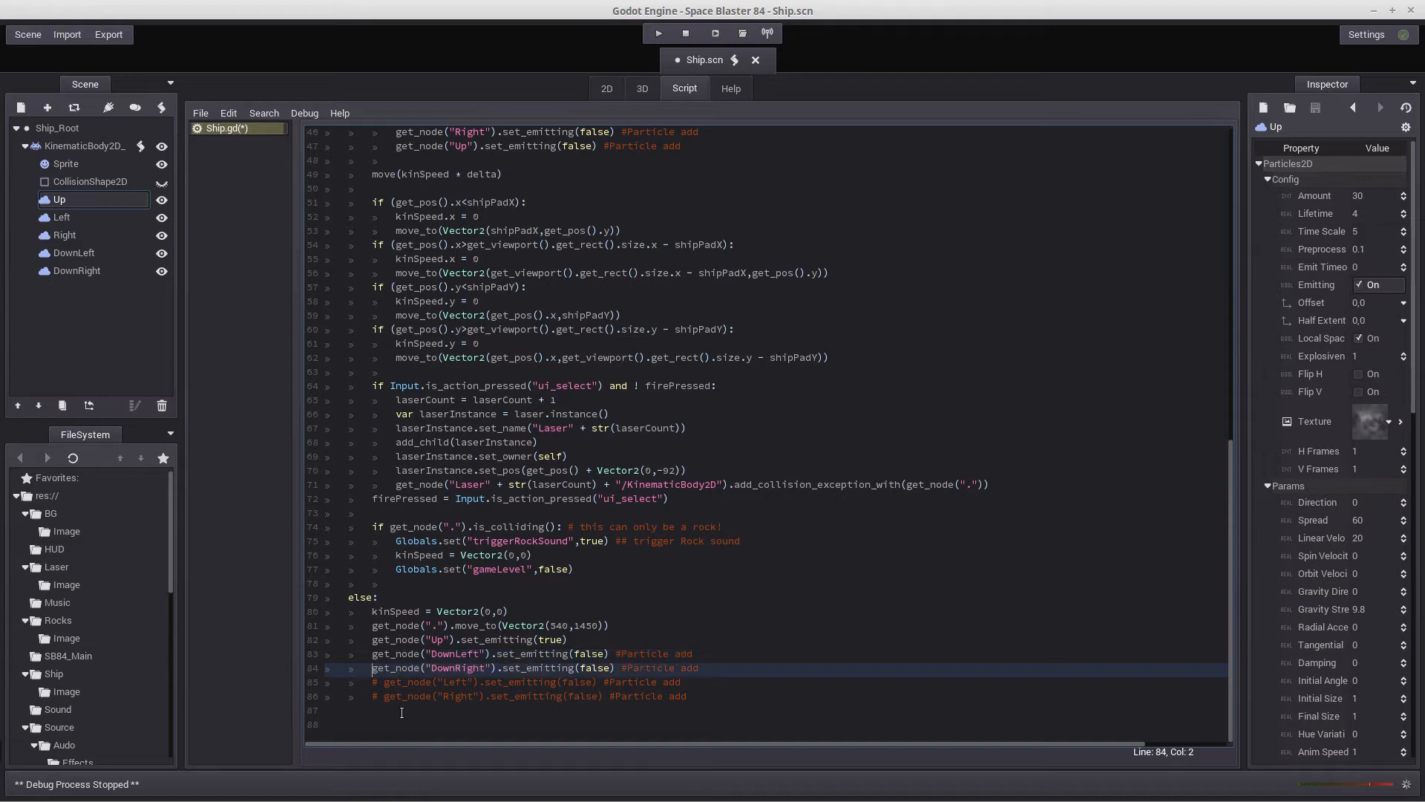
key(Down)
key(ctrl+k)
key(Down)
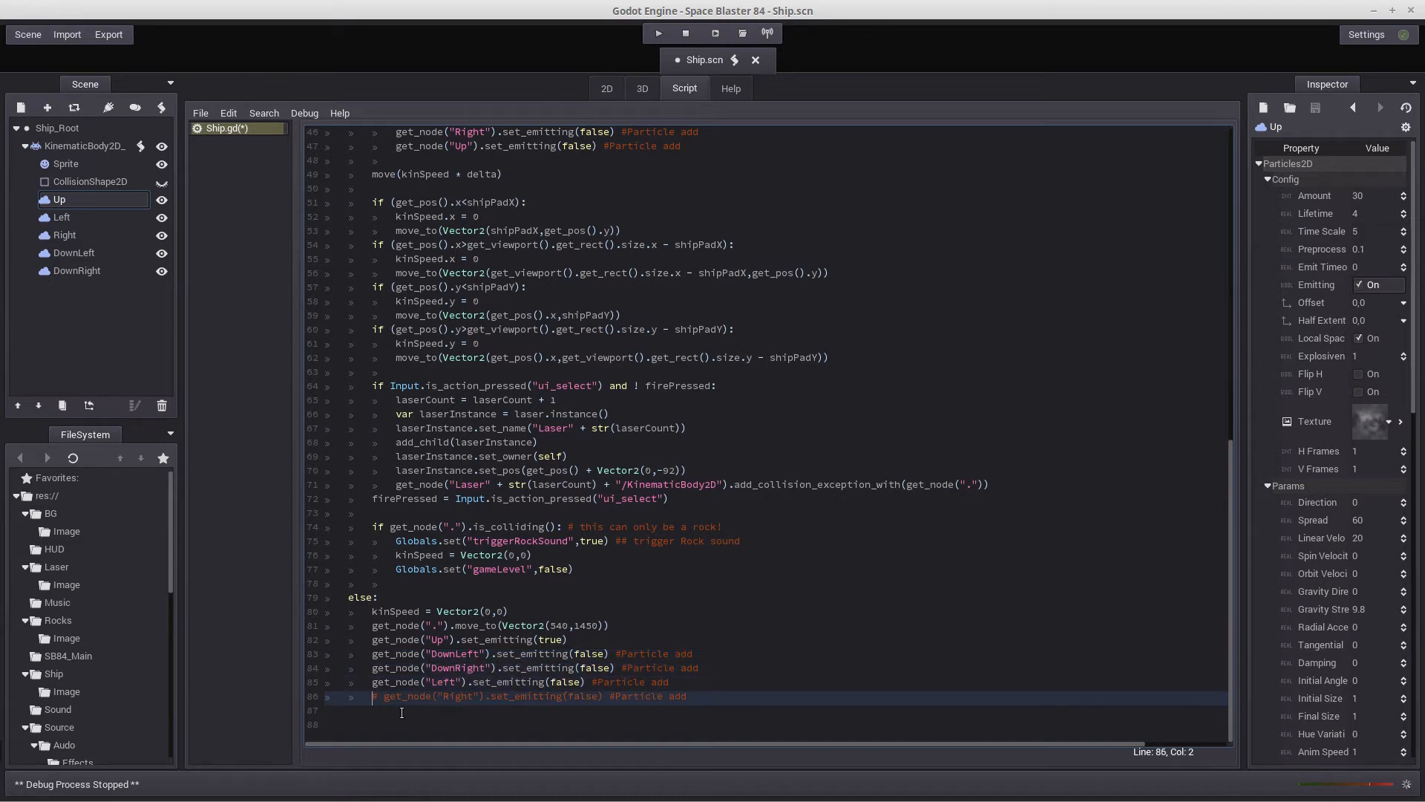
key(ctrl+k)
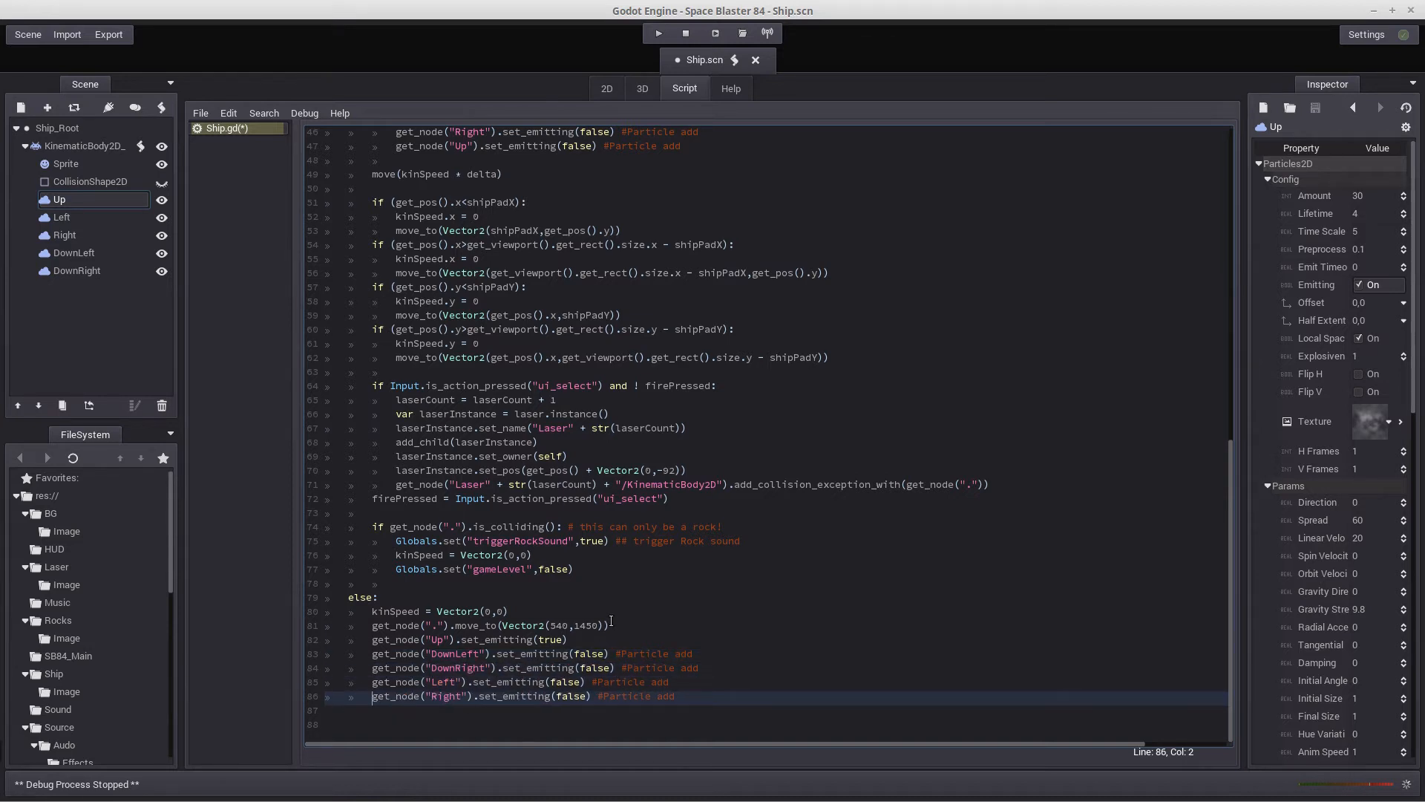
click(29, 34)
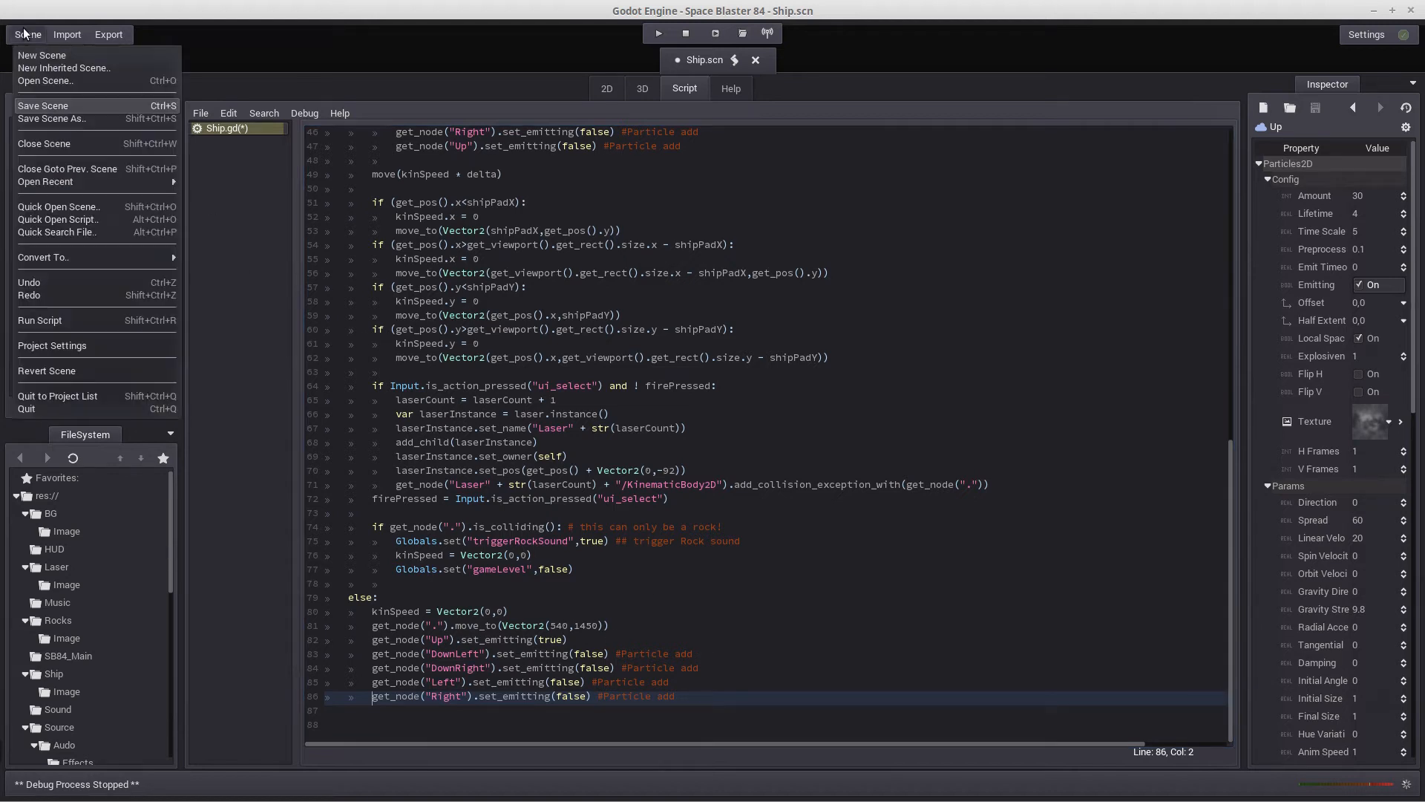
click(52, 105)
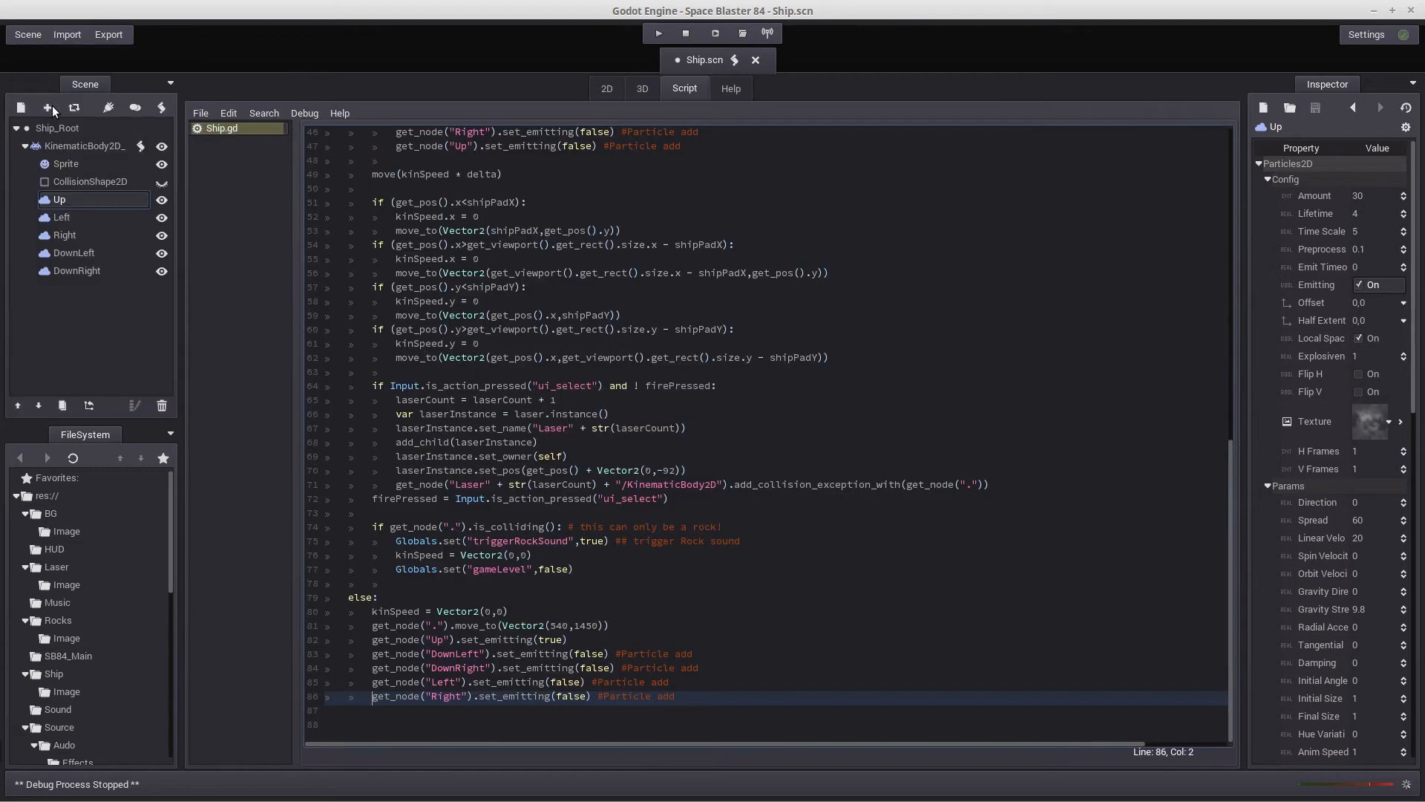
Run the project, start a round and steer the ship sideways to test its thrusters
click(656, 33)
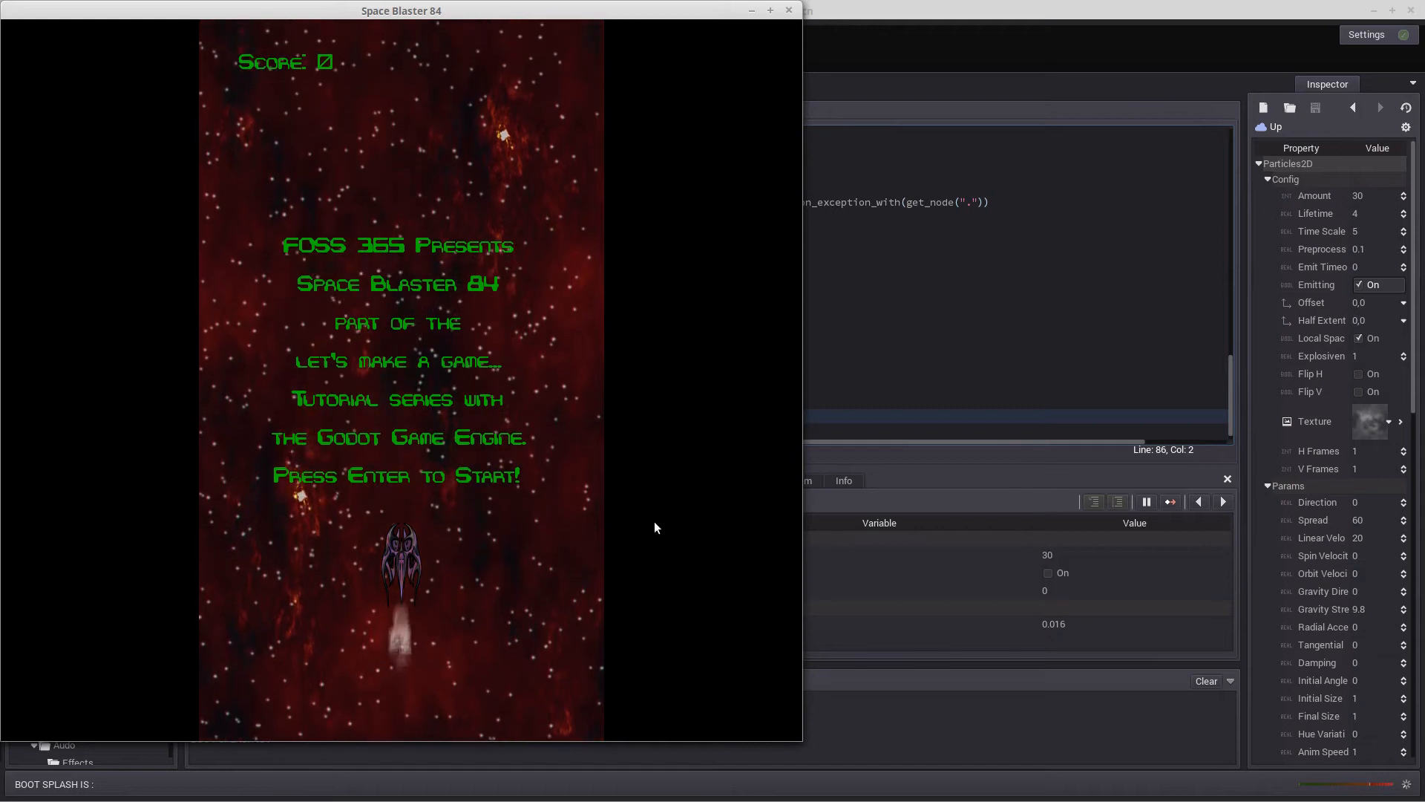
key(Return)
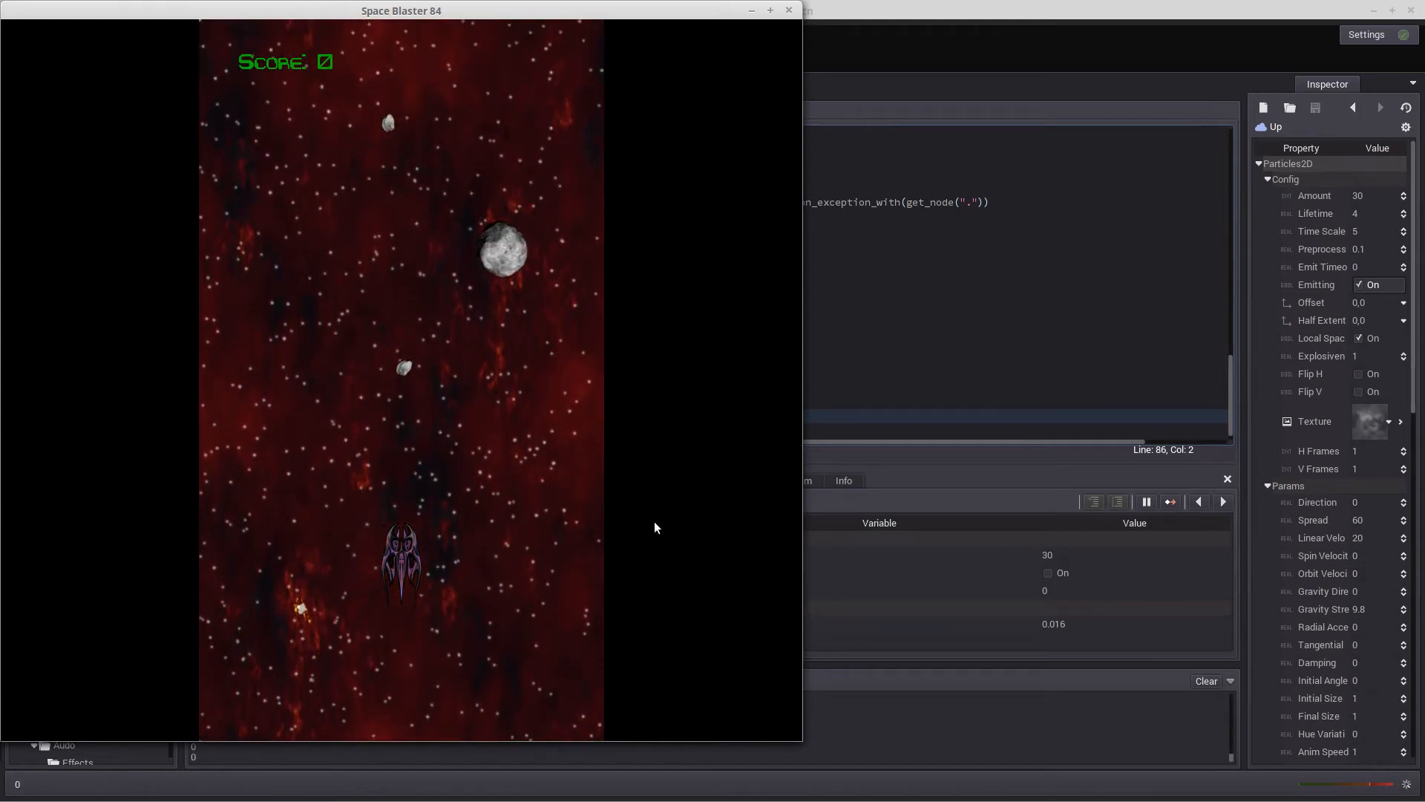
key(Left)
key(Right)
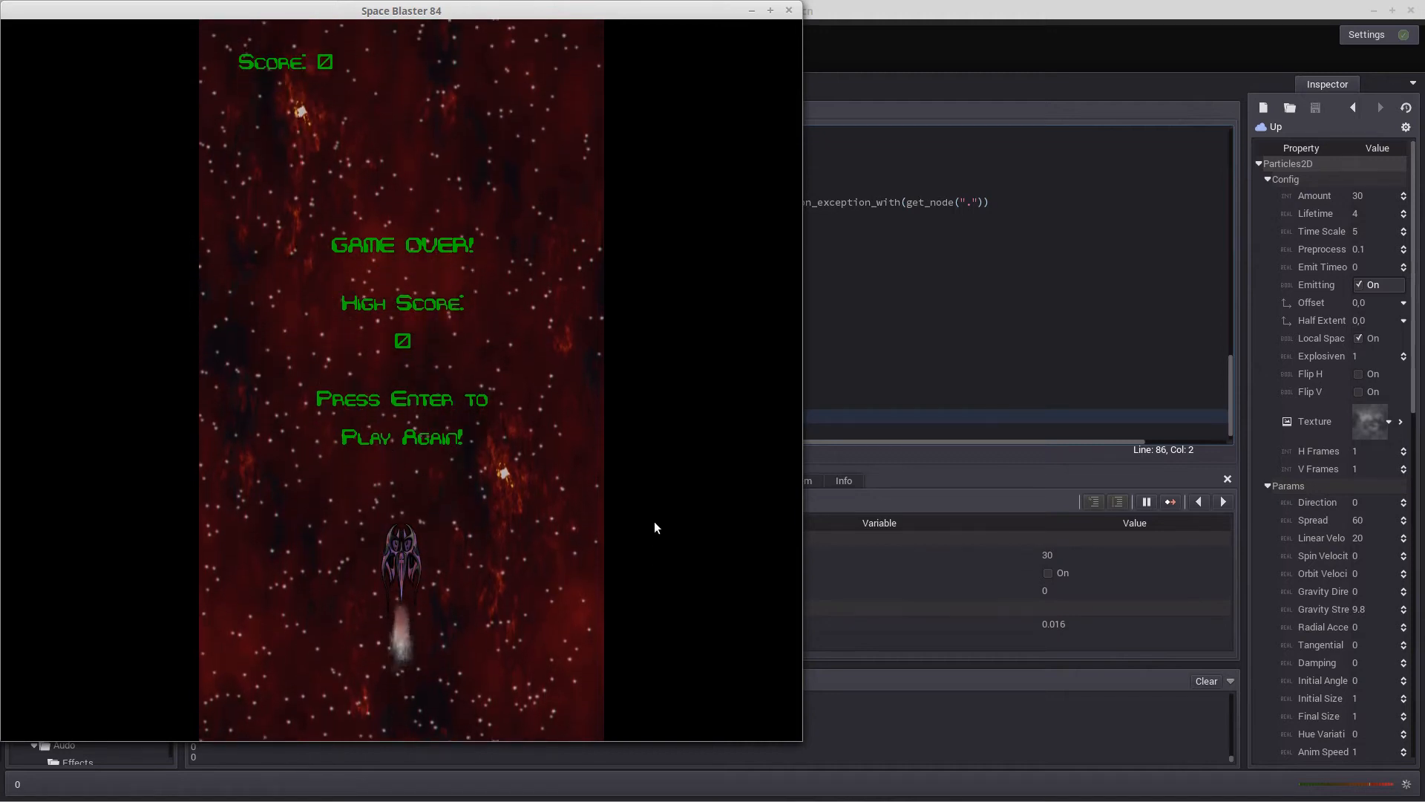
Restart the round, fly the ship in all four directions while firing lasers to check the thruster particles, and close the game
key(Return)
key(Left)
key(Right)
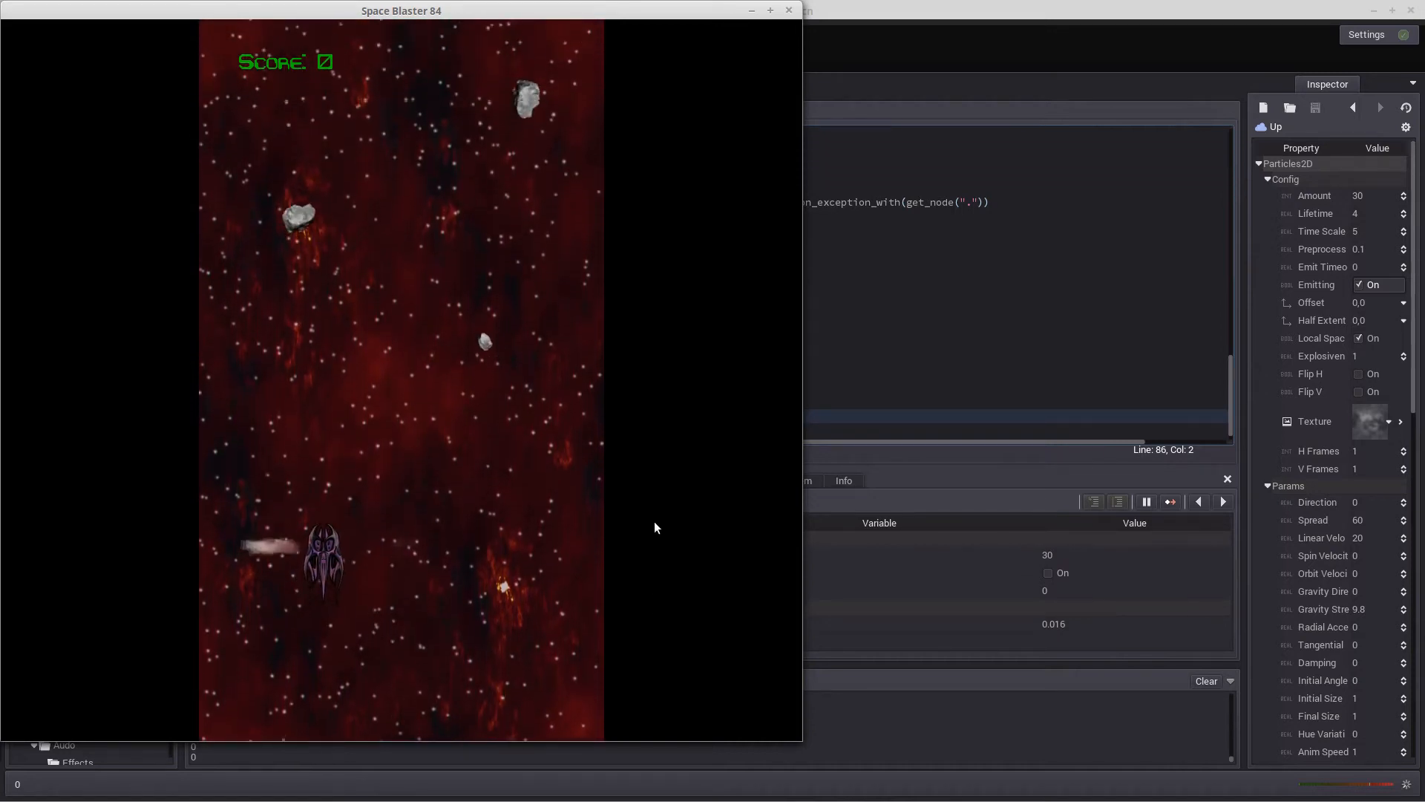
key(space)
key(space)
key(space)
key(space)
key(Up)
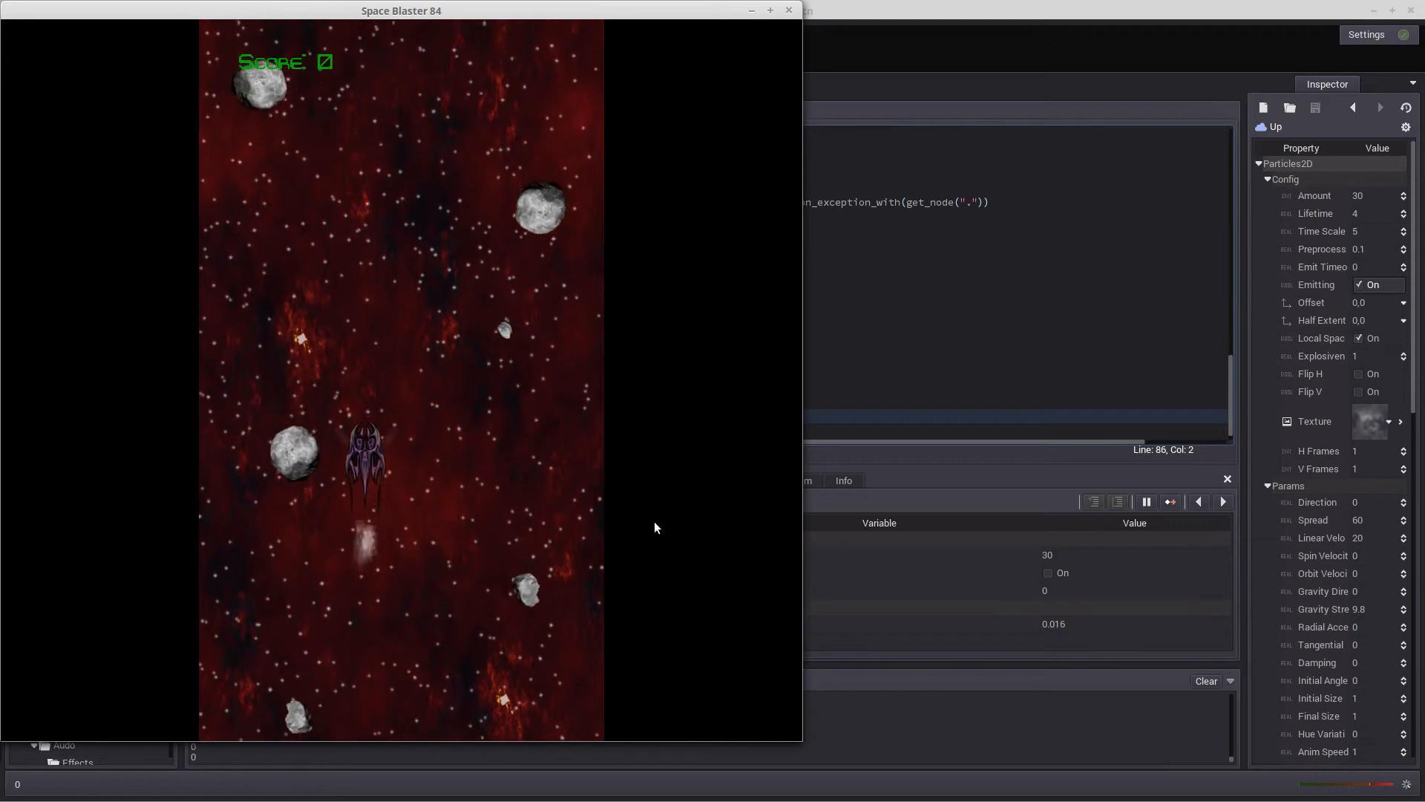
key(Down)
key(Left)
key(space)
key(space)
key(space)
key(Right)
key(space)
key(space)
key(space)
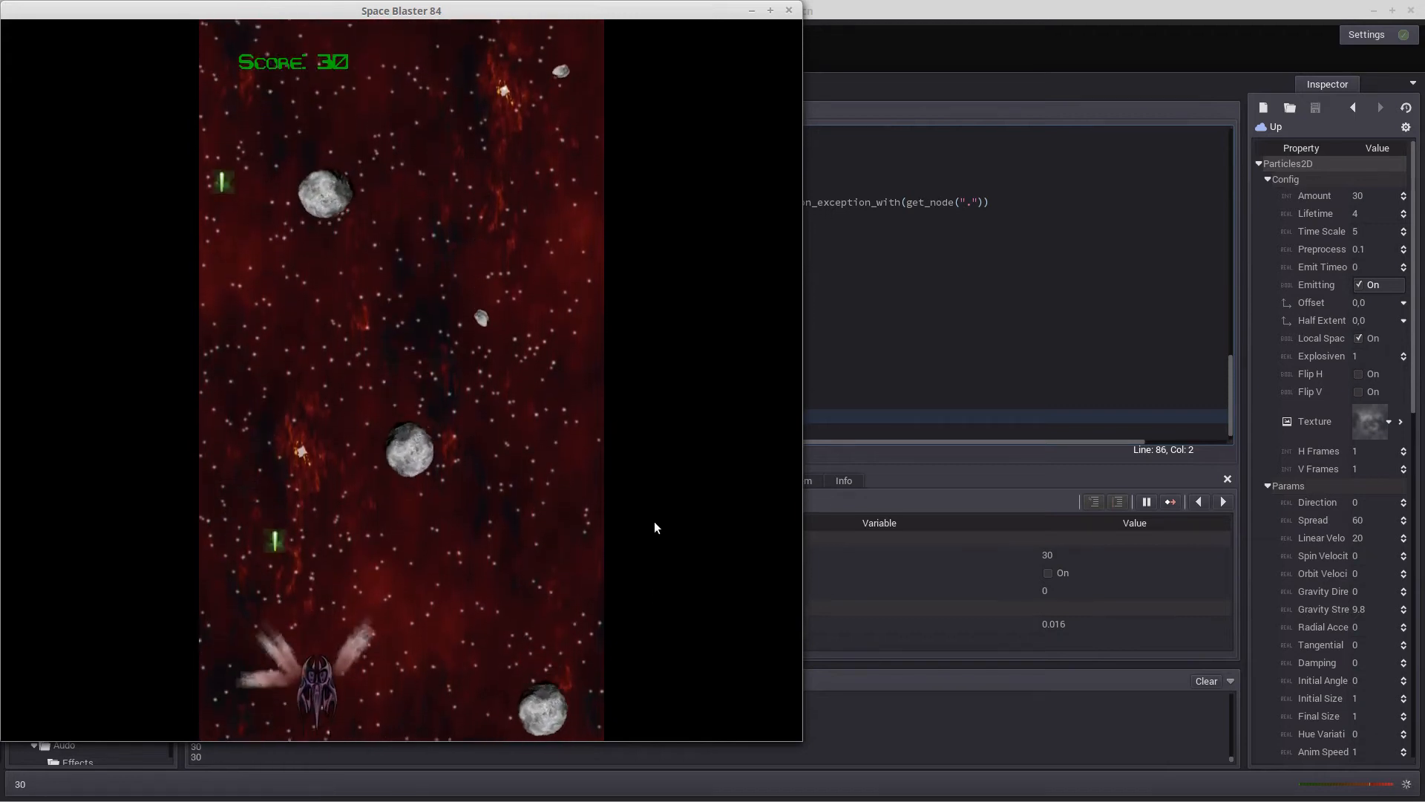
key(space)
key(Left)
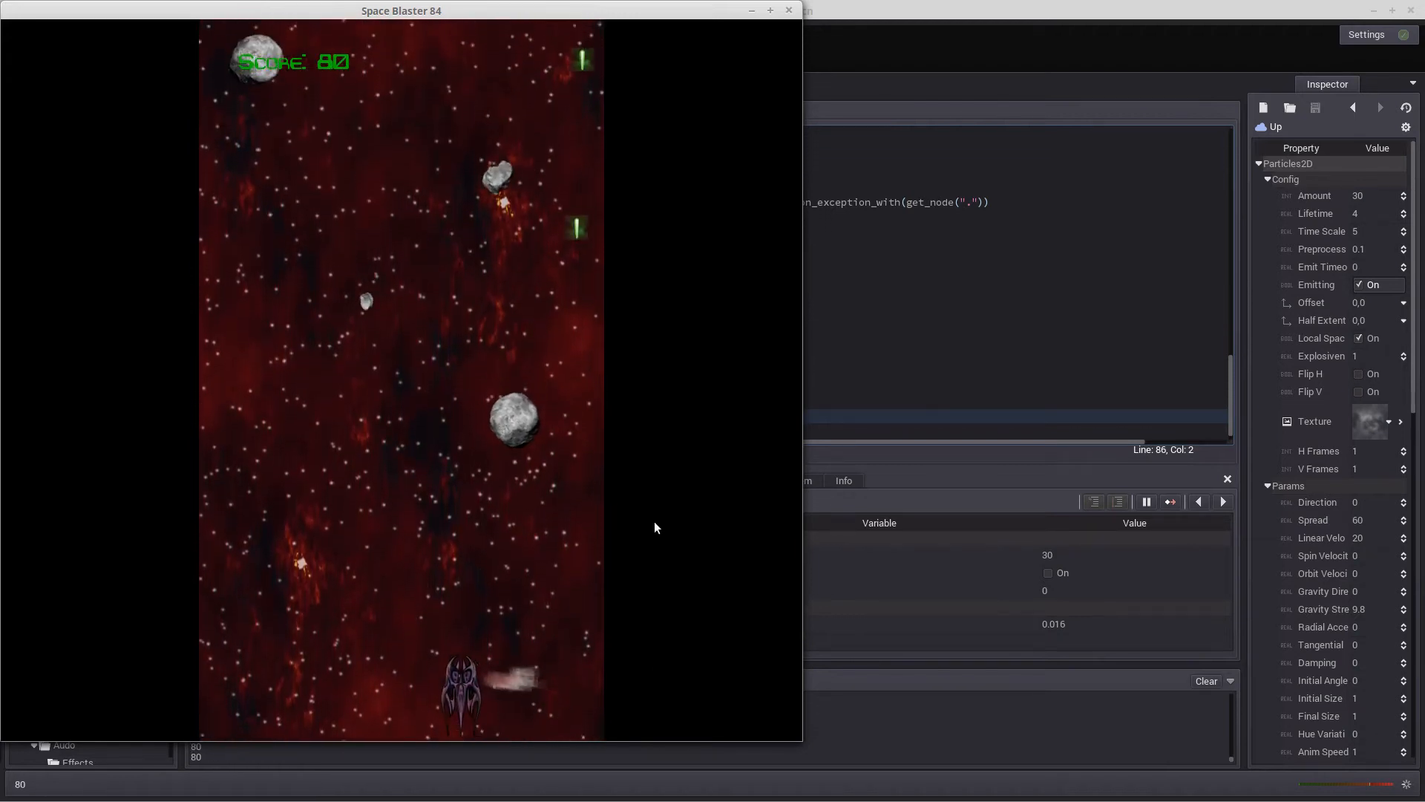
key(space)
key(space)
key(space)
key(space)
key(Left)
key(space)
key(space)
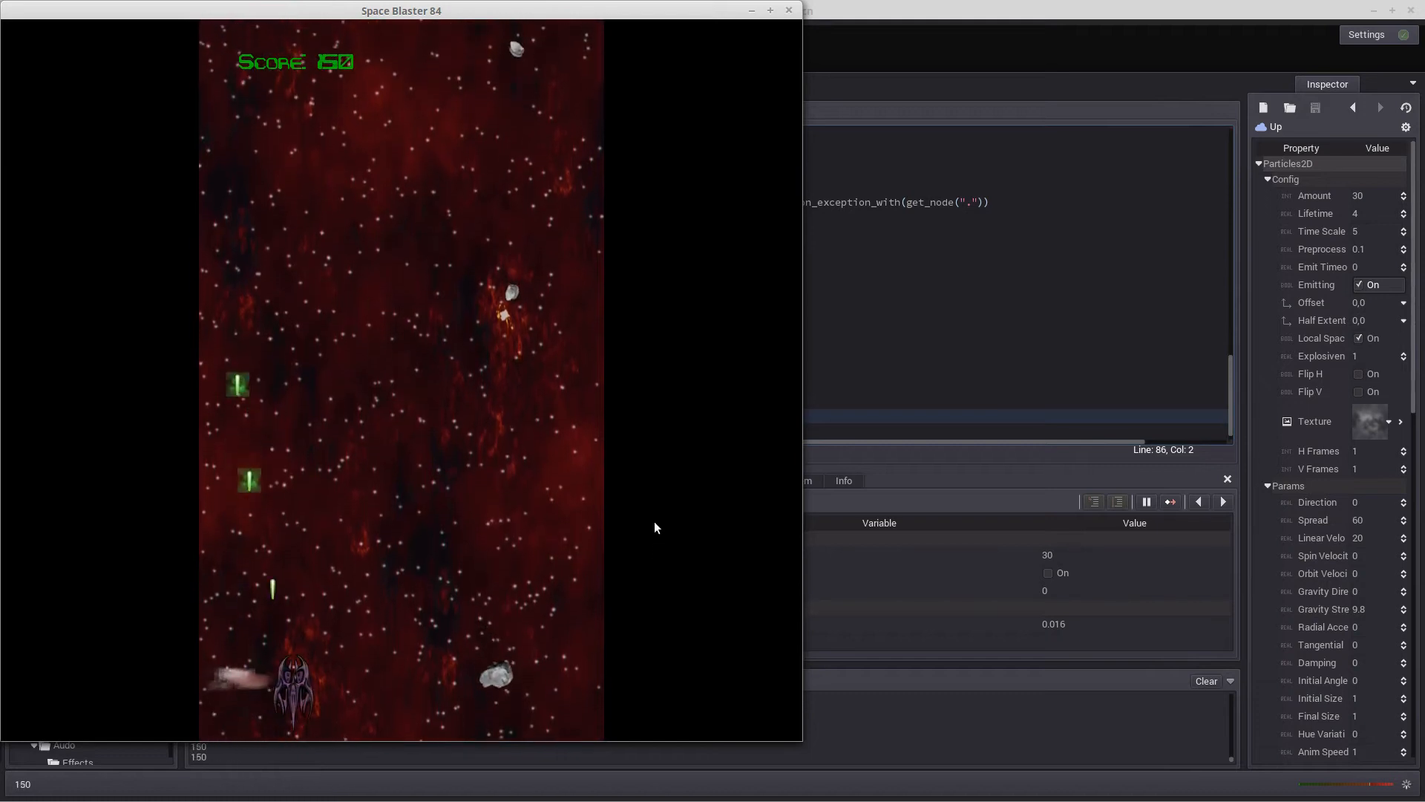
key(Right)
key(space)
key(space)
key(Up)
key(space)
key(space)
key(space)
key(space)
key(space)
key(space)
key(space)
key(space)
key(space)
key(space)
key(Right)
key(Down)
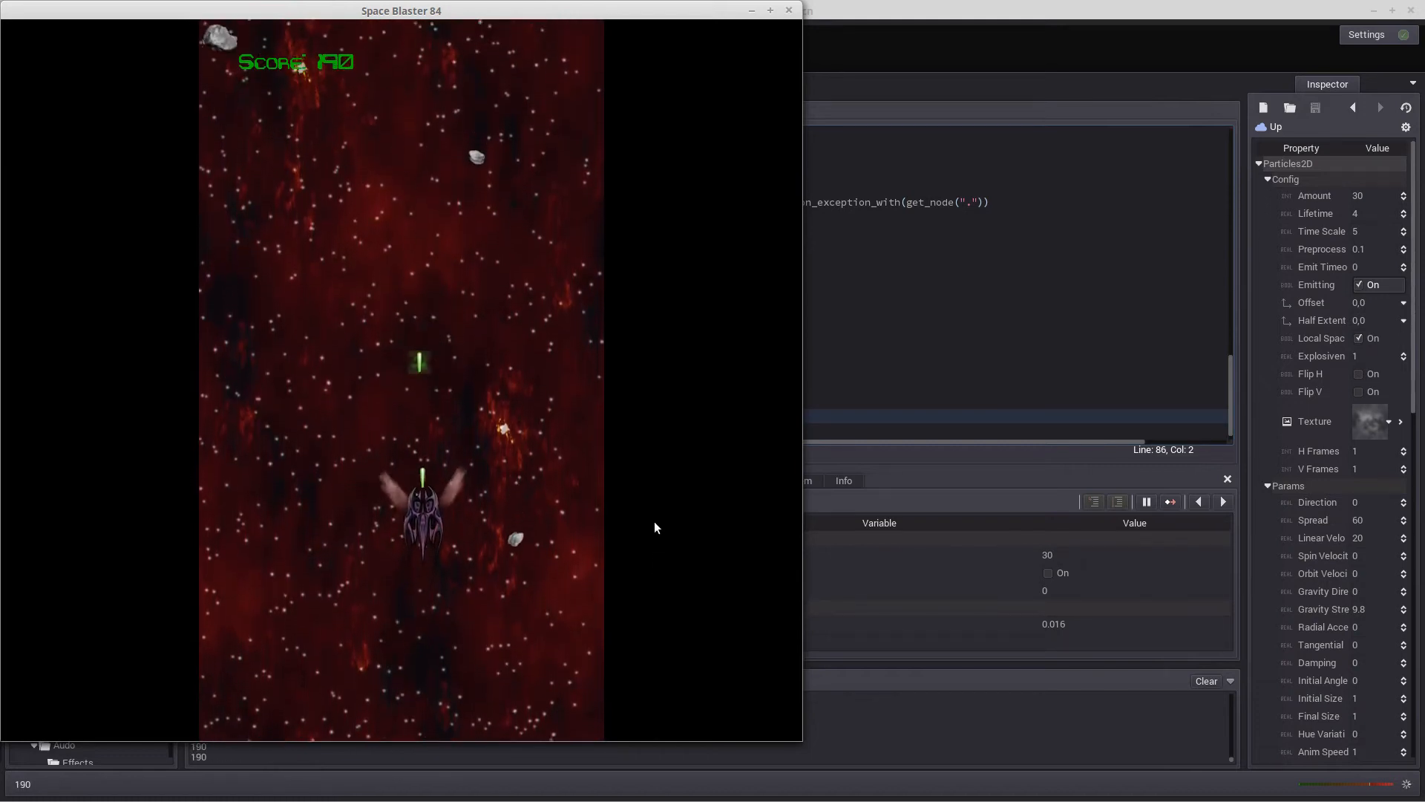
key(Left)
key(space)
key(space)
key(space)
key(space)
key(space)
key(space)
key(space)
key(space)
key(space)
key(Left)
key(Up)
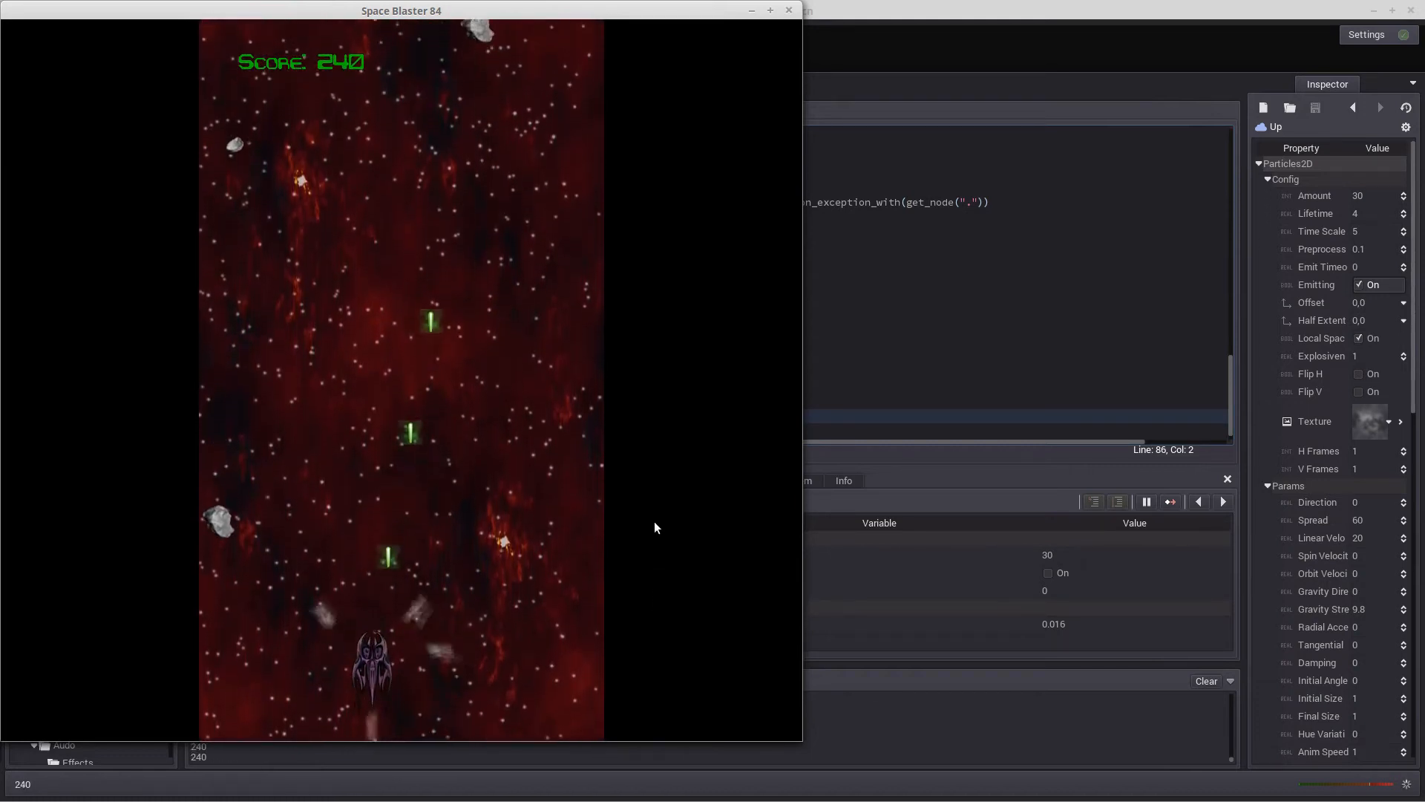
key(Right)
key(Right)
key(space)
key(space)
key(space)
key(space)
key(space)
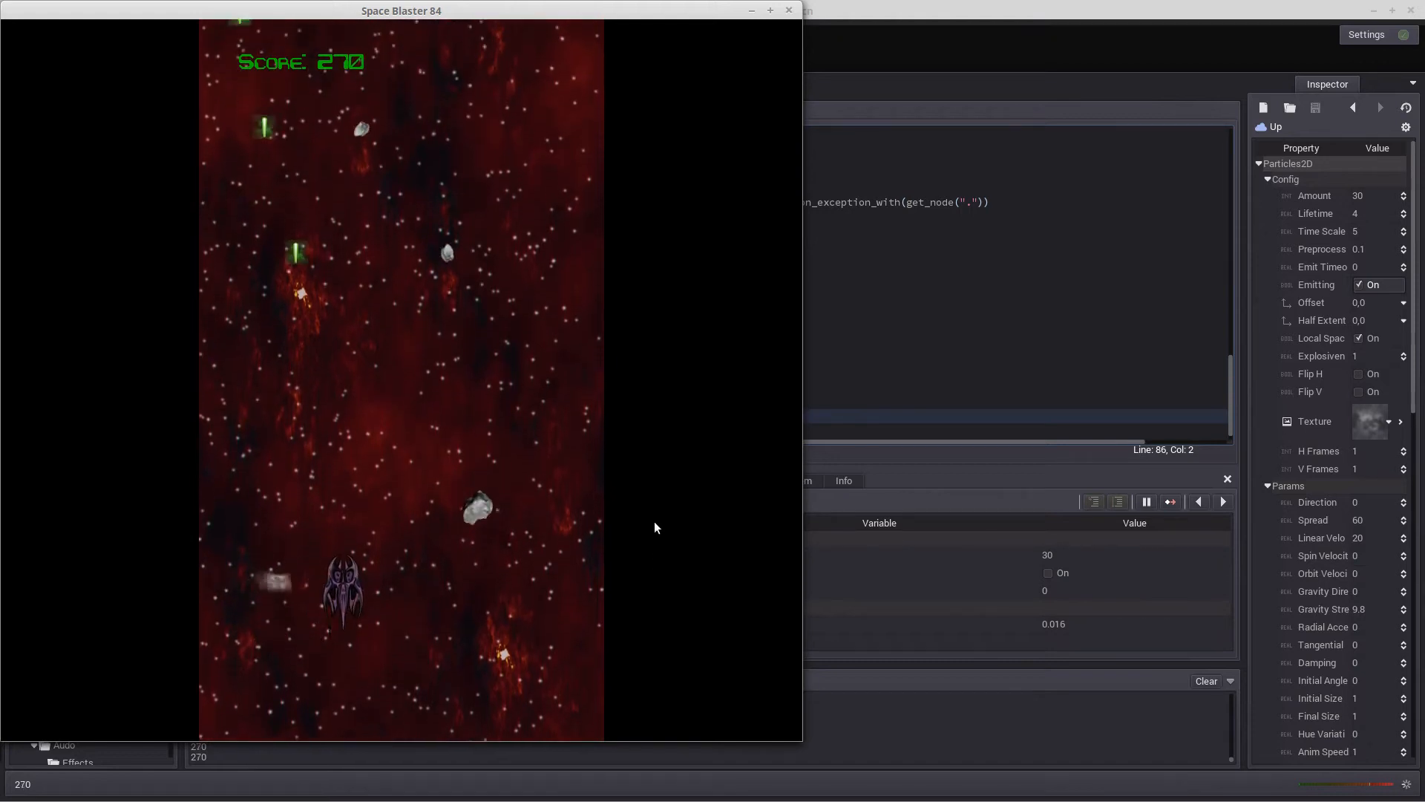
key(Left)
key(space)
key(space)
key(space)
key(Left)
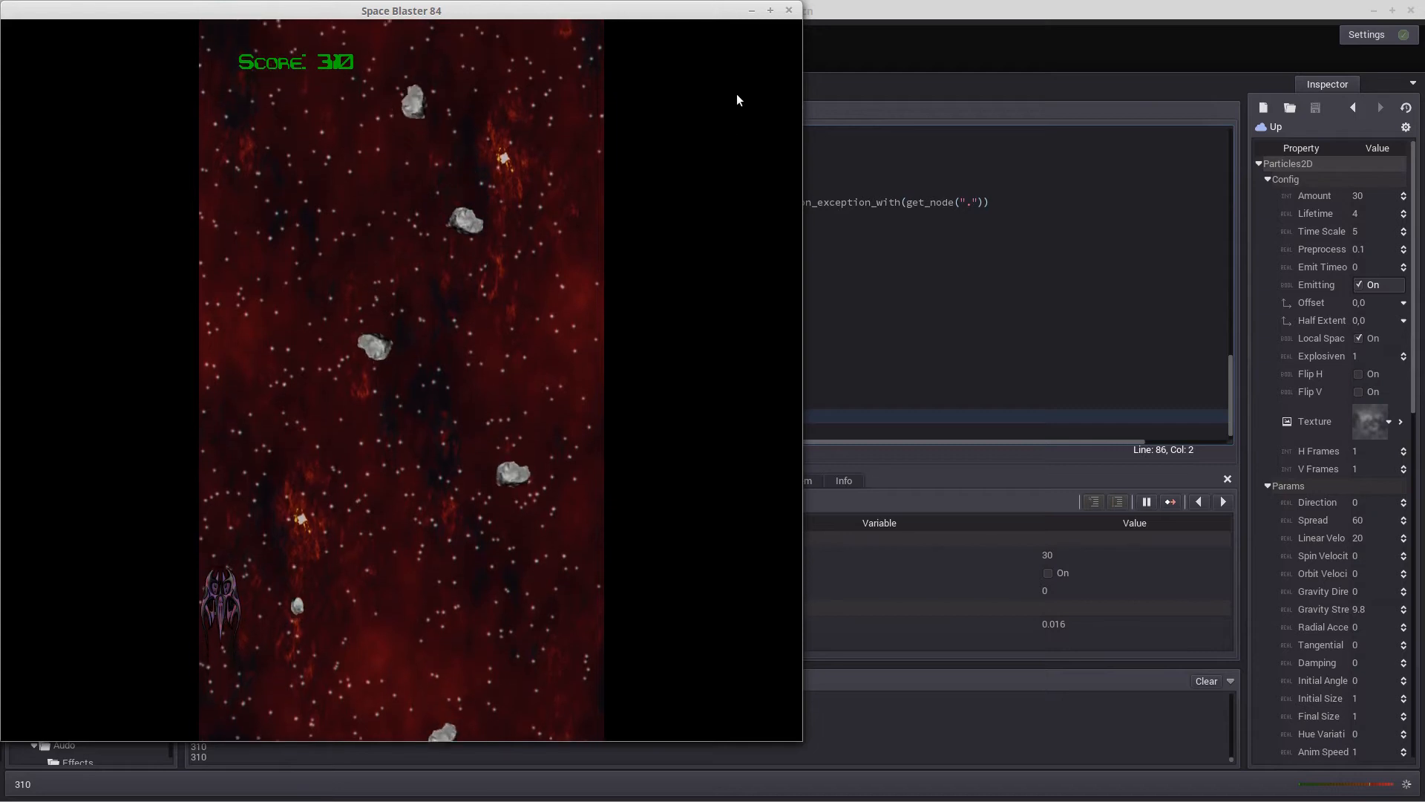
key(space)
key(Right)
key(Up)
key(space)
key(space)
key(Right)
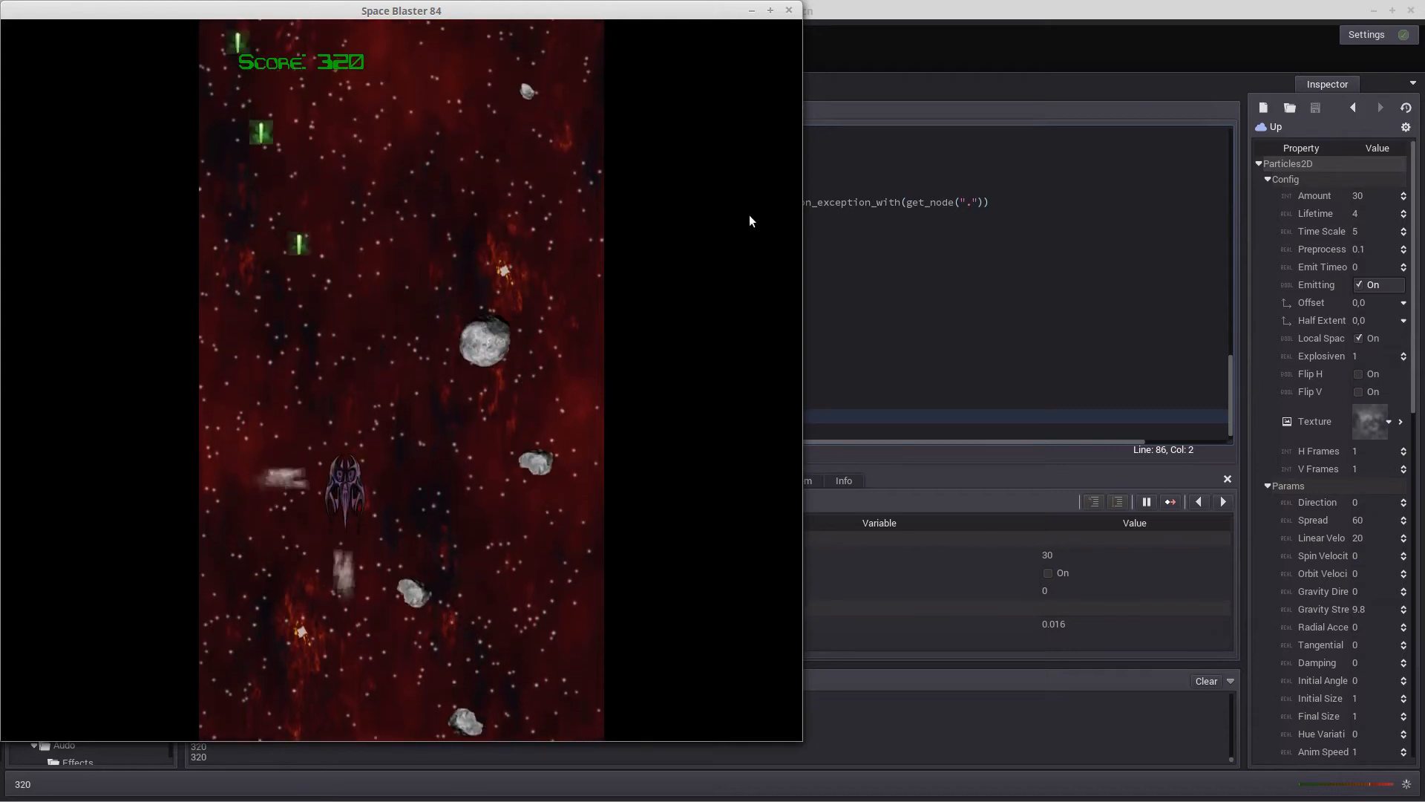
key(space)
key(space)
key(Right)
key(space)
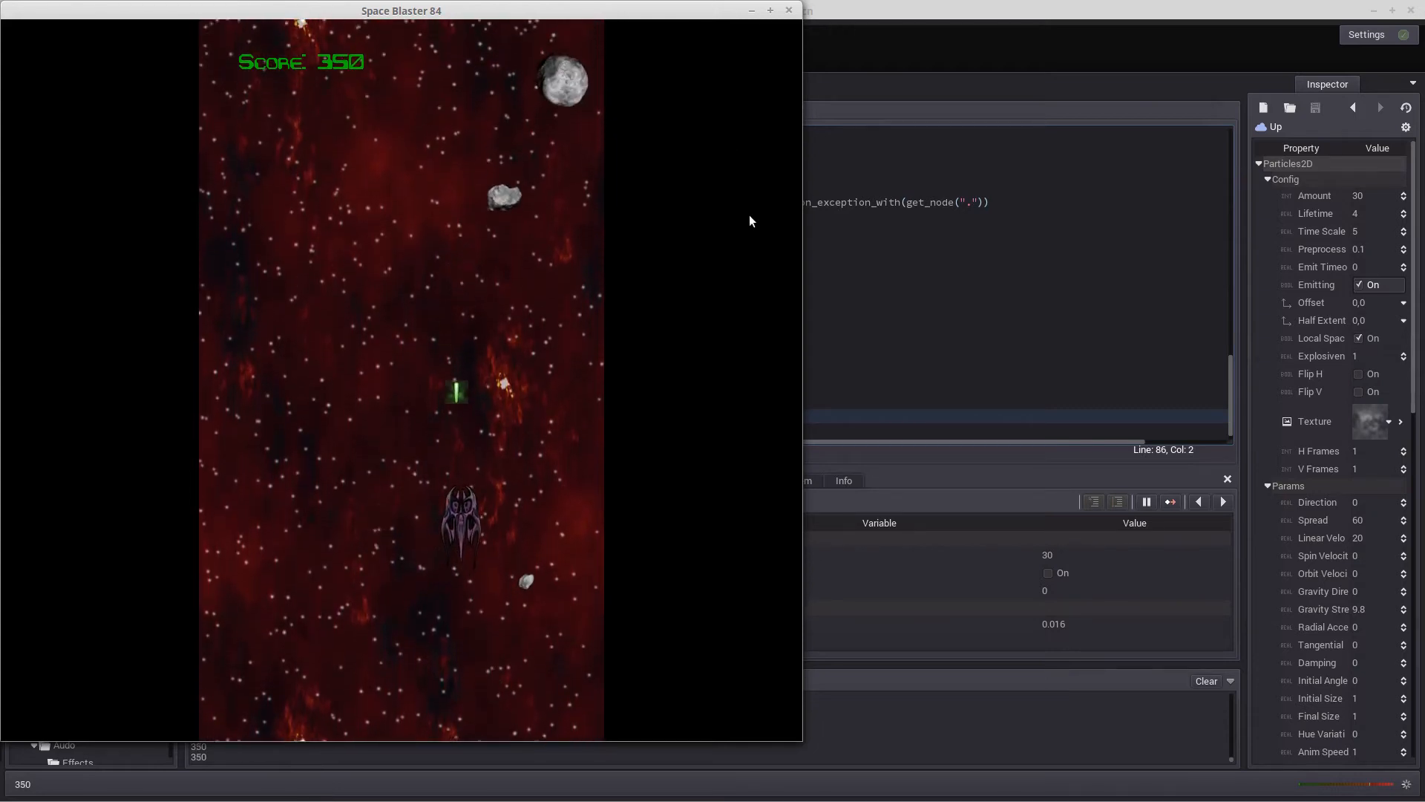
key(Down)
key(Left)
key(Left)
key(space)
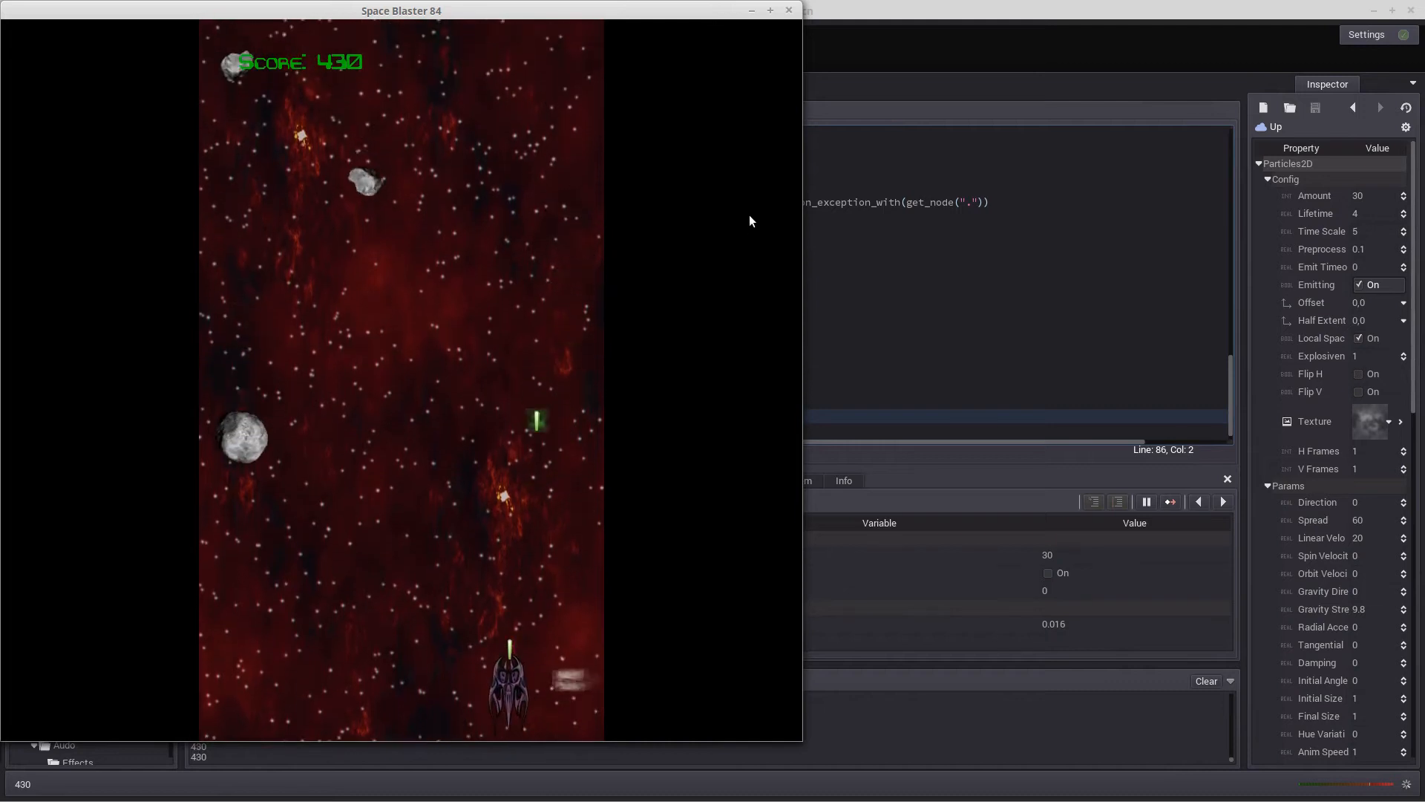
key(Right)
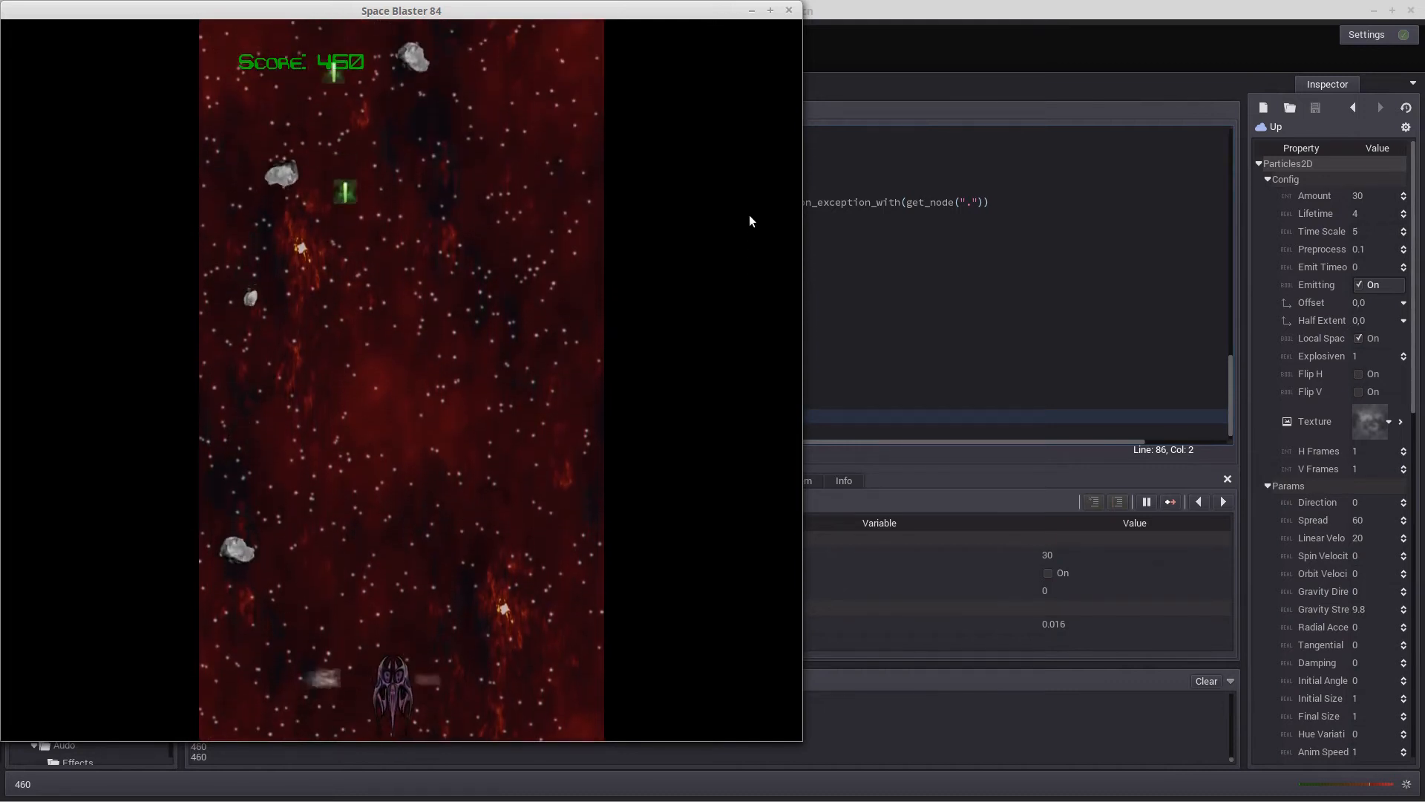
key(Left)
key(Up)
key(Right)
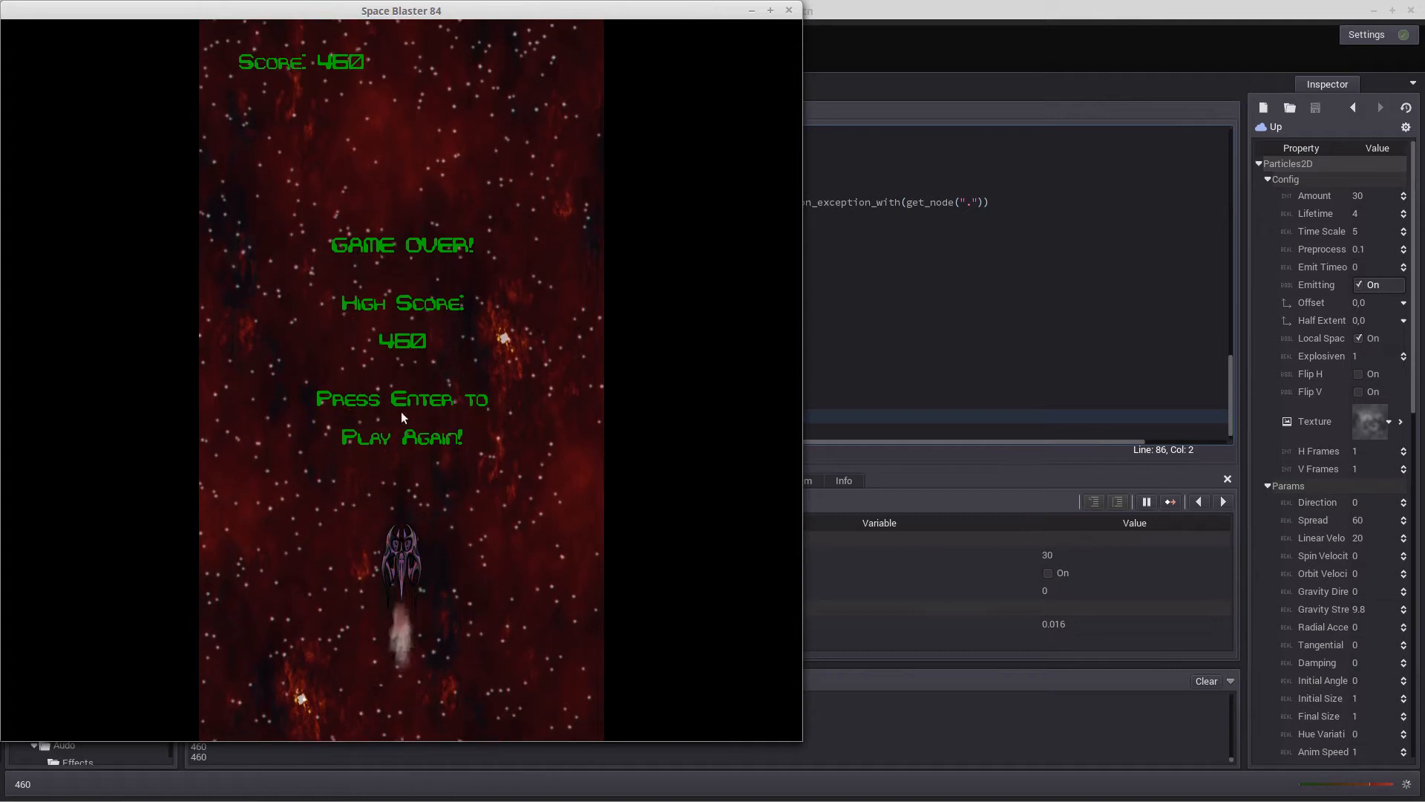
click(791, 11)
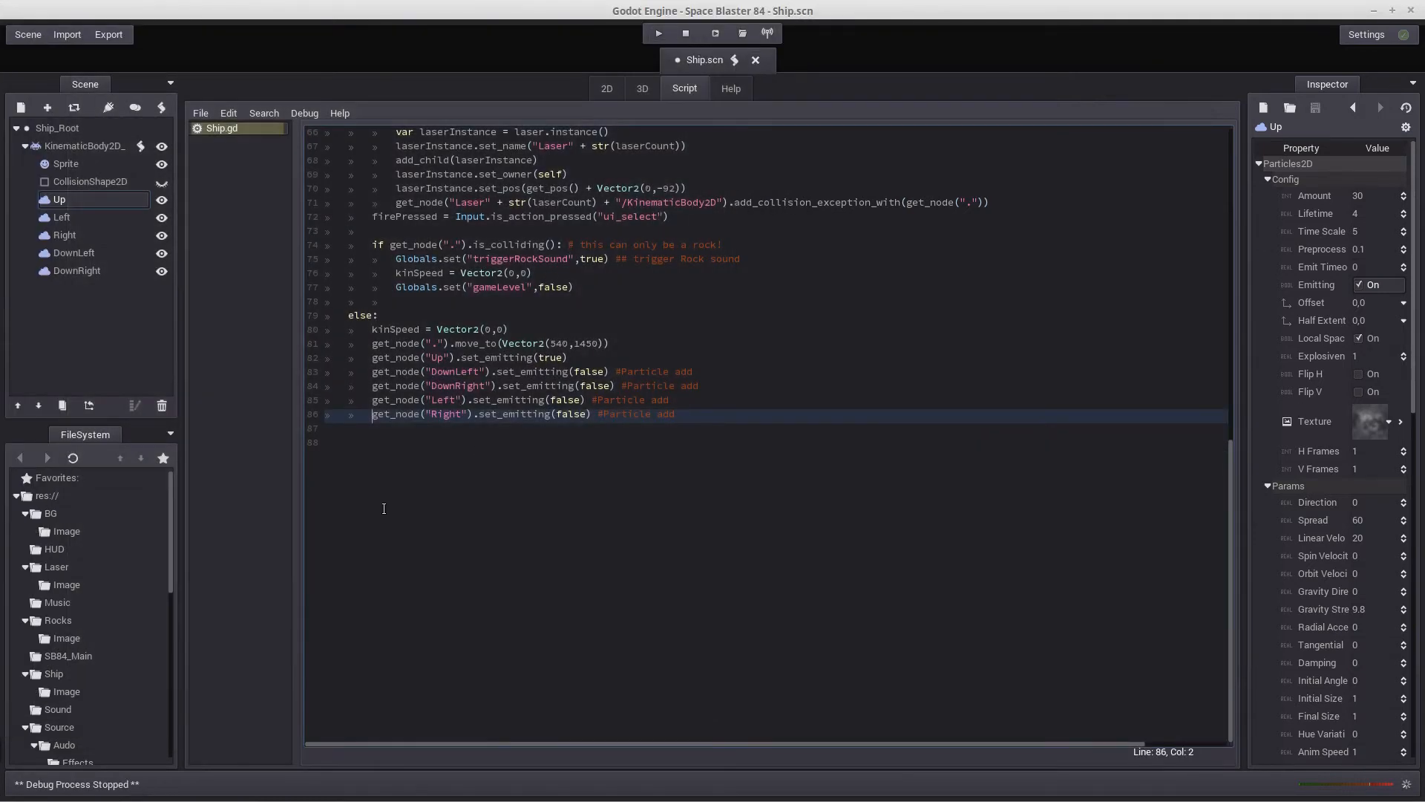
Close the Ship.scn scene without saving it again
click(26, 34)
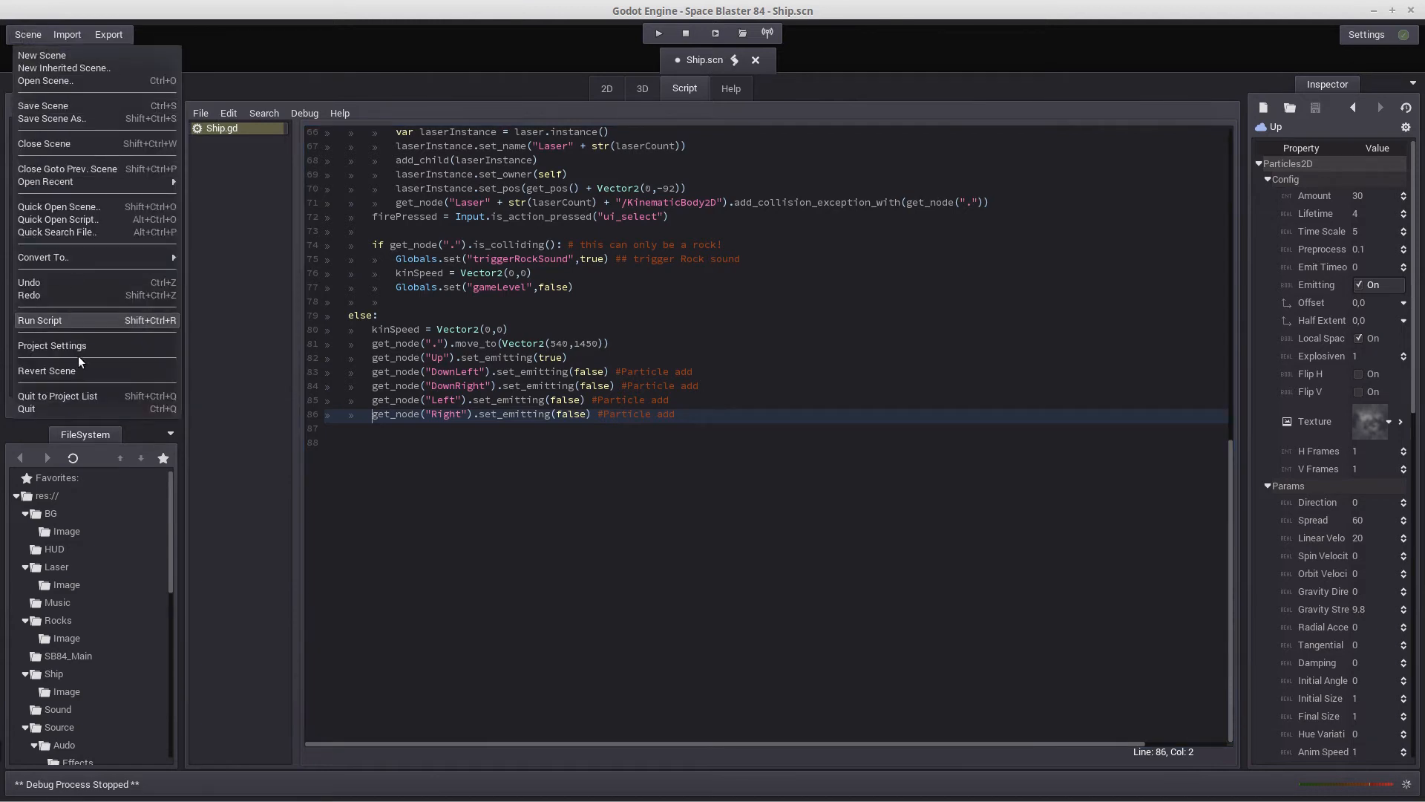
click(60, 141)
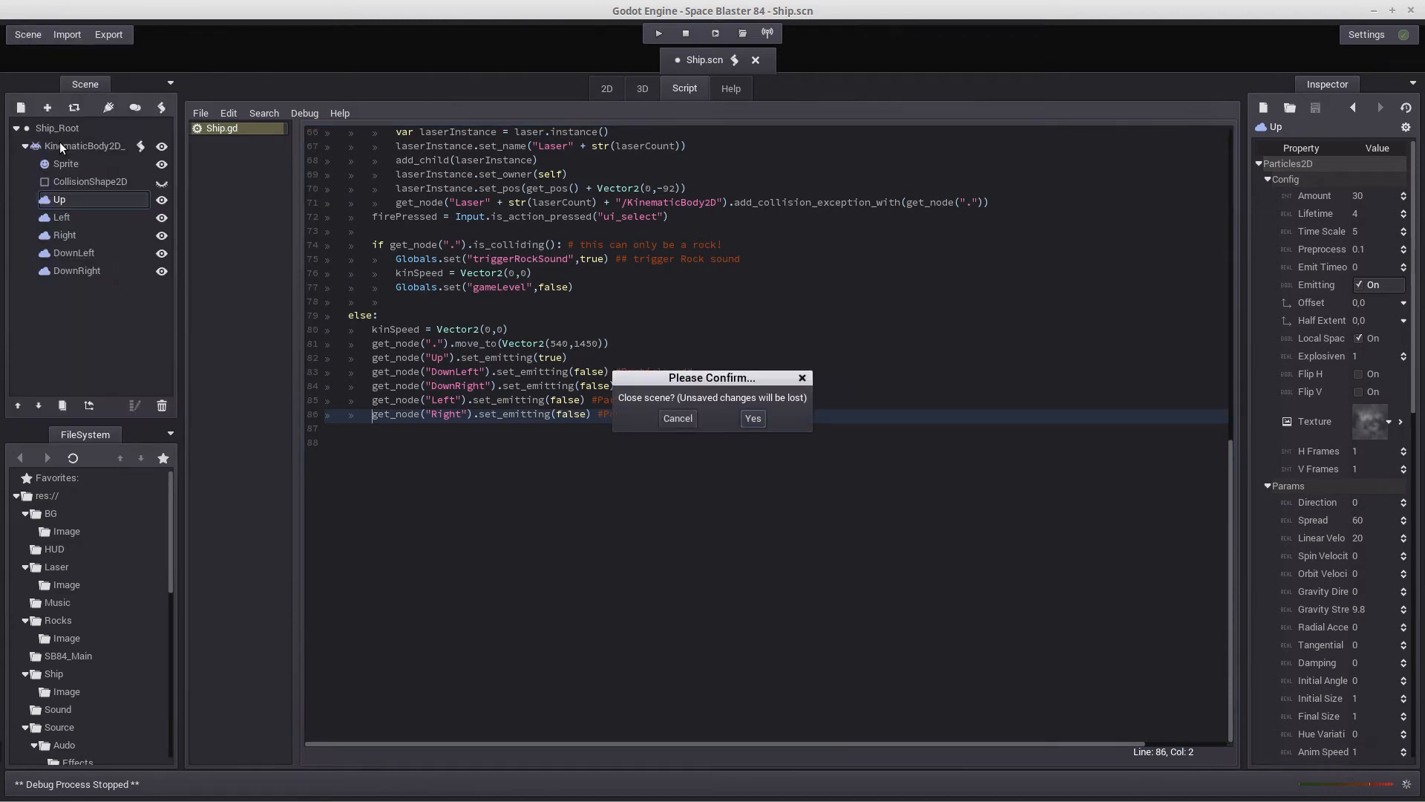
click(754, 424)
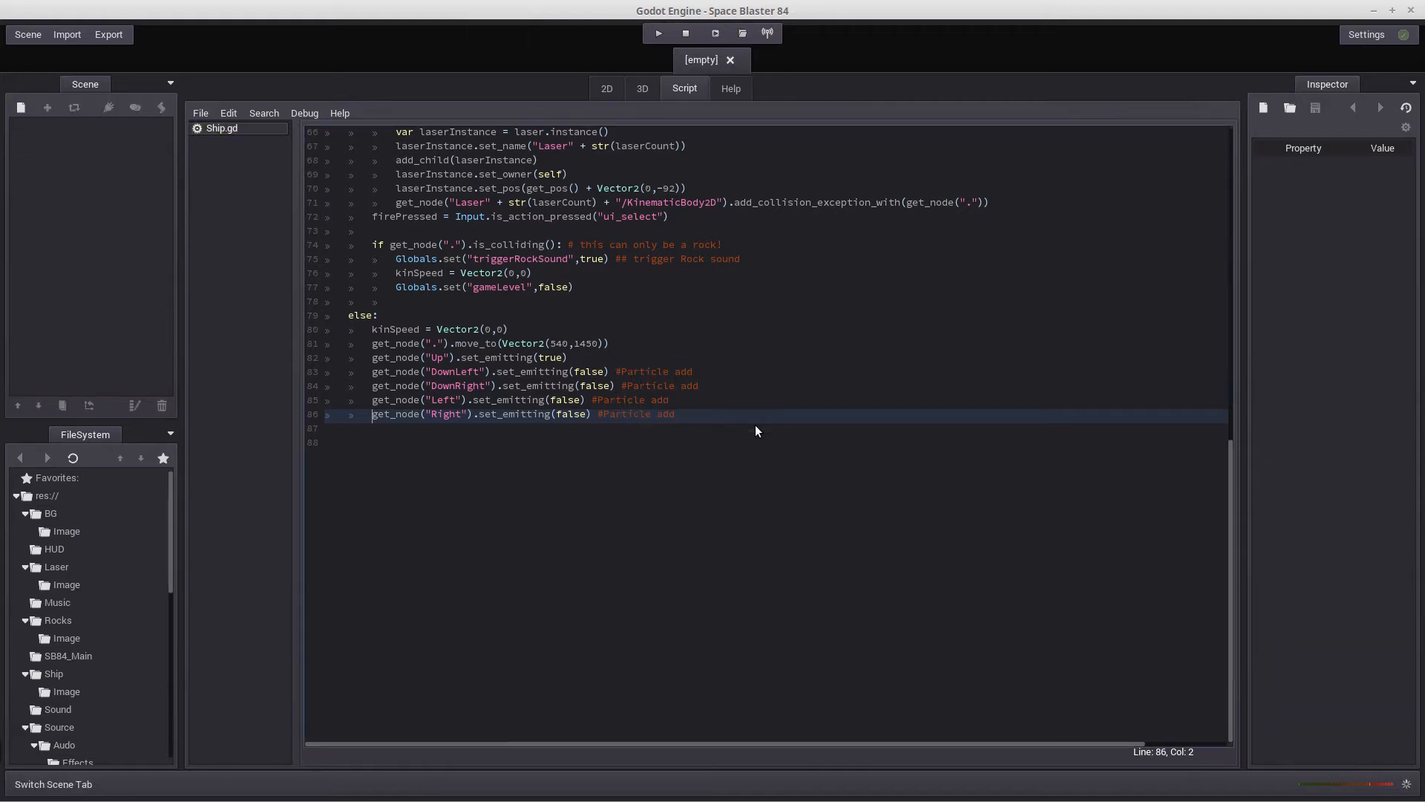
Save the Ship.gd script and close it in the script editor
click(202, 114)
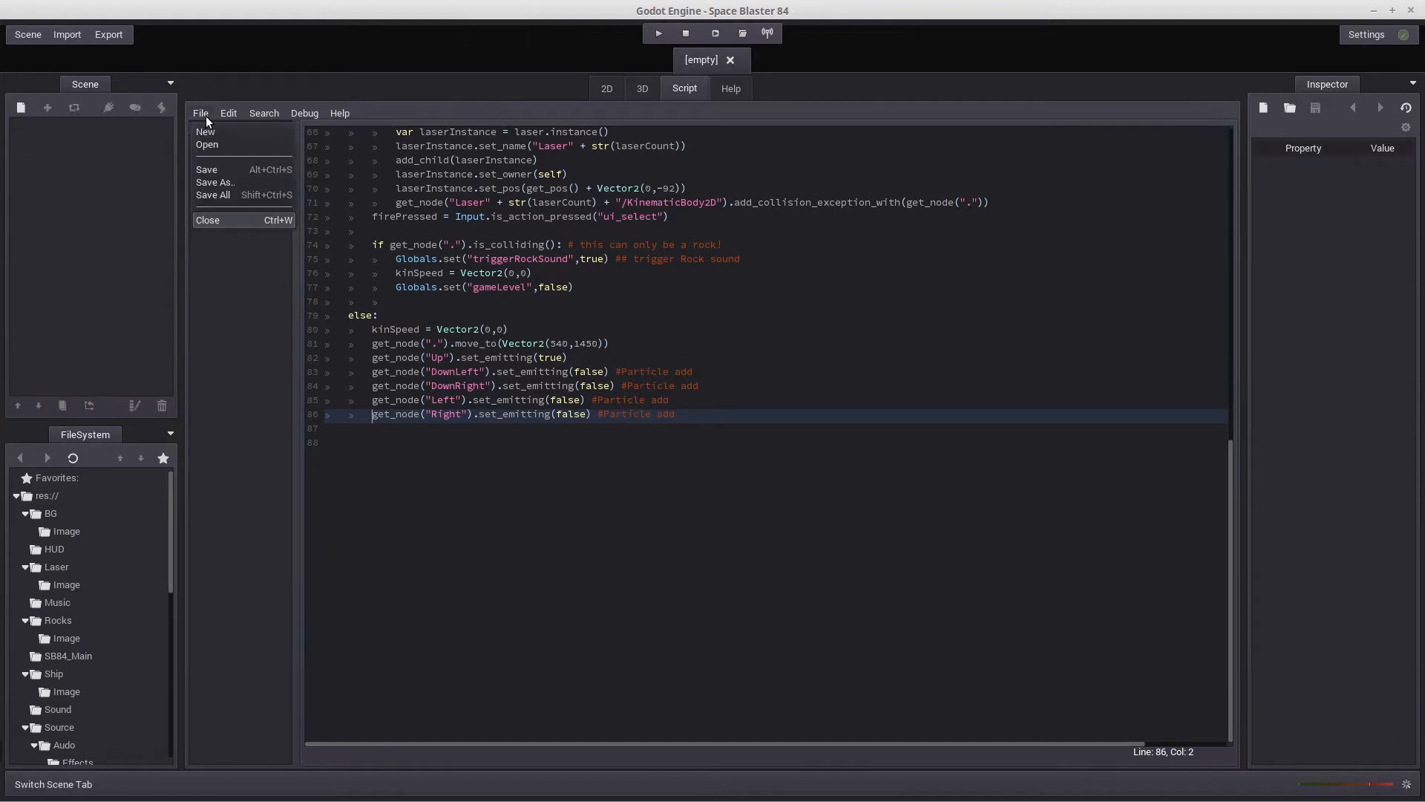
click(224, 172)
click(201, 113)
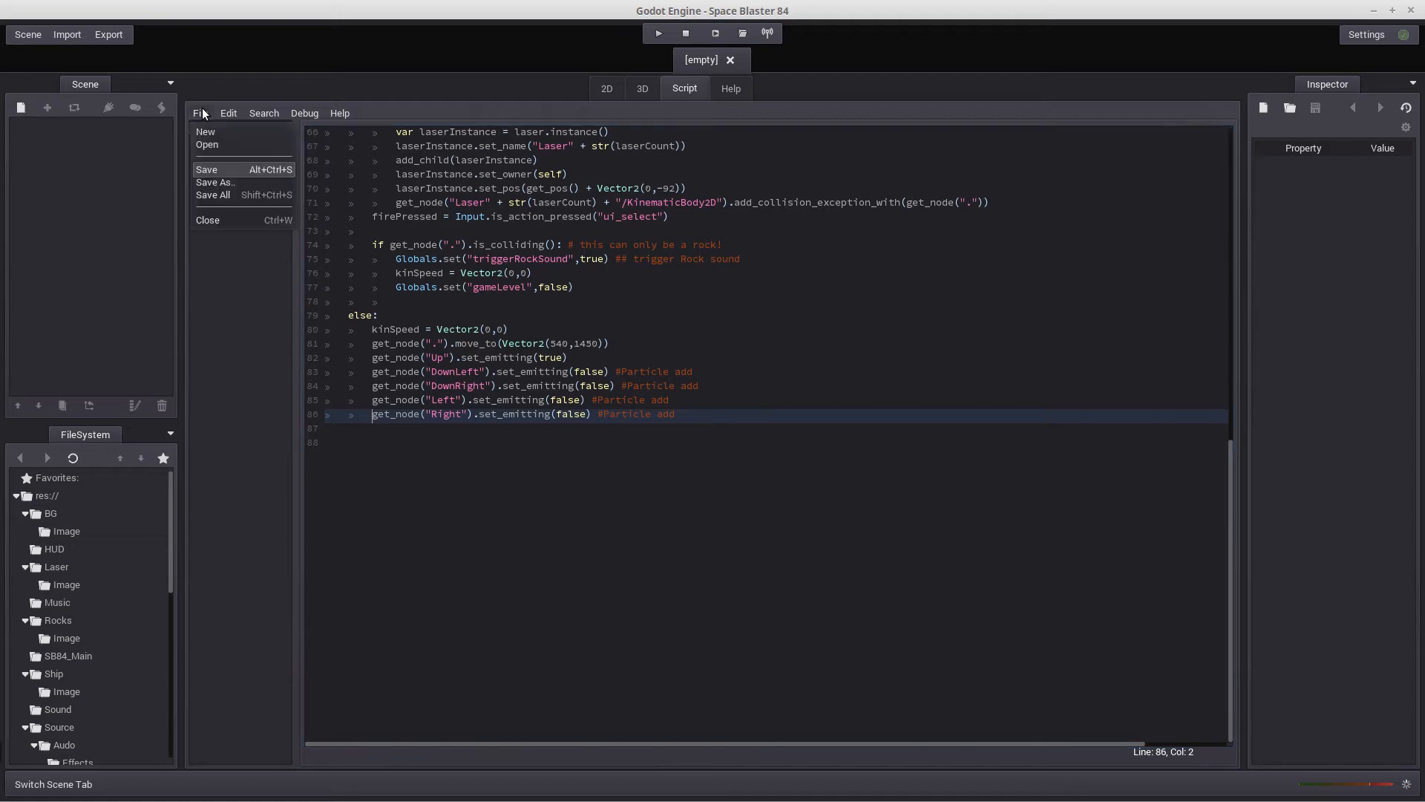
click(212, 220)
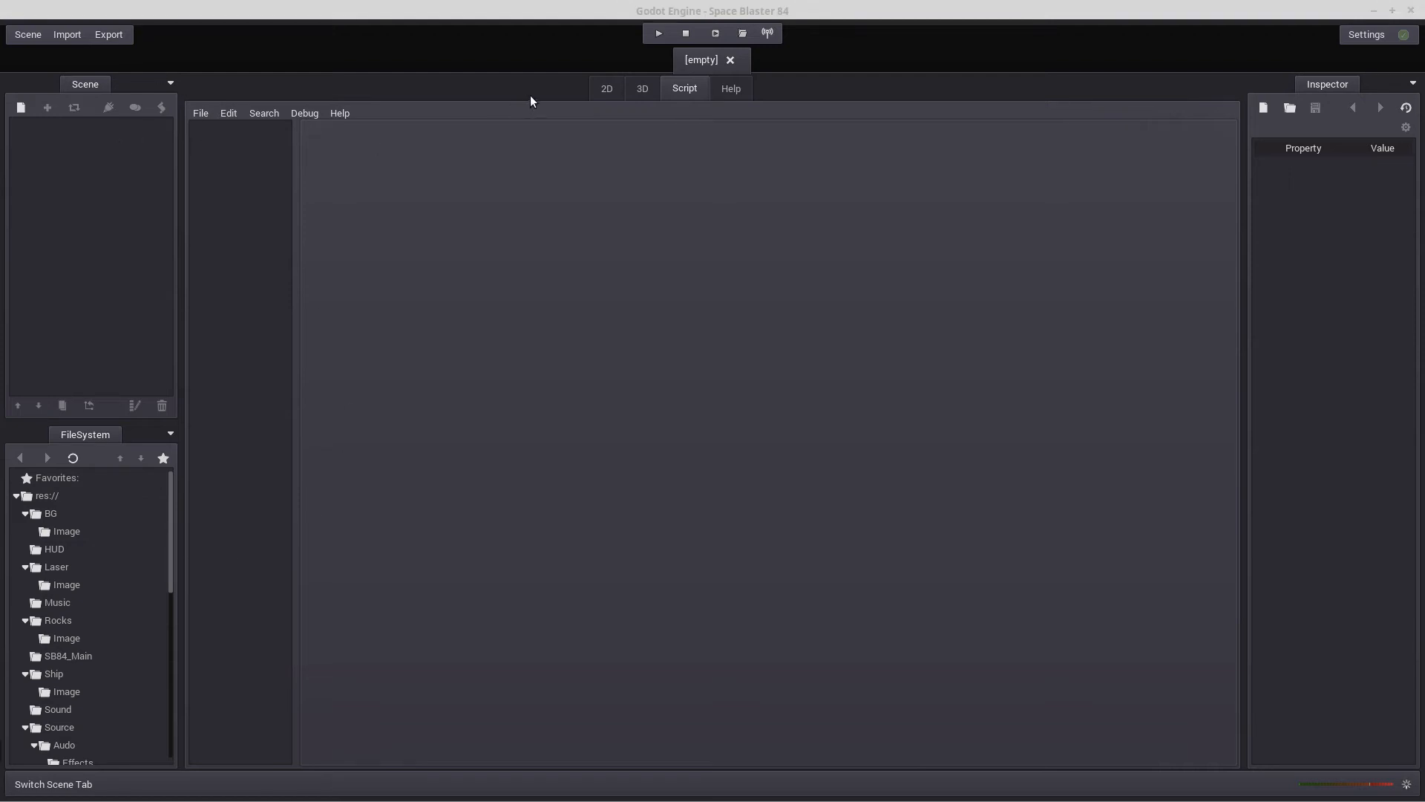
Create a Particles2D node as the root of the empty scene in the 2D workspace
click(602, 92)
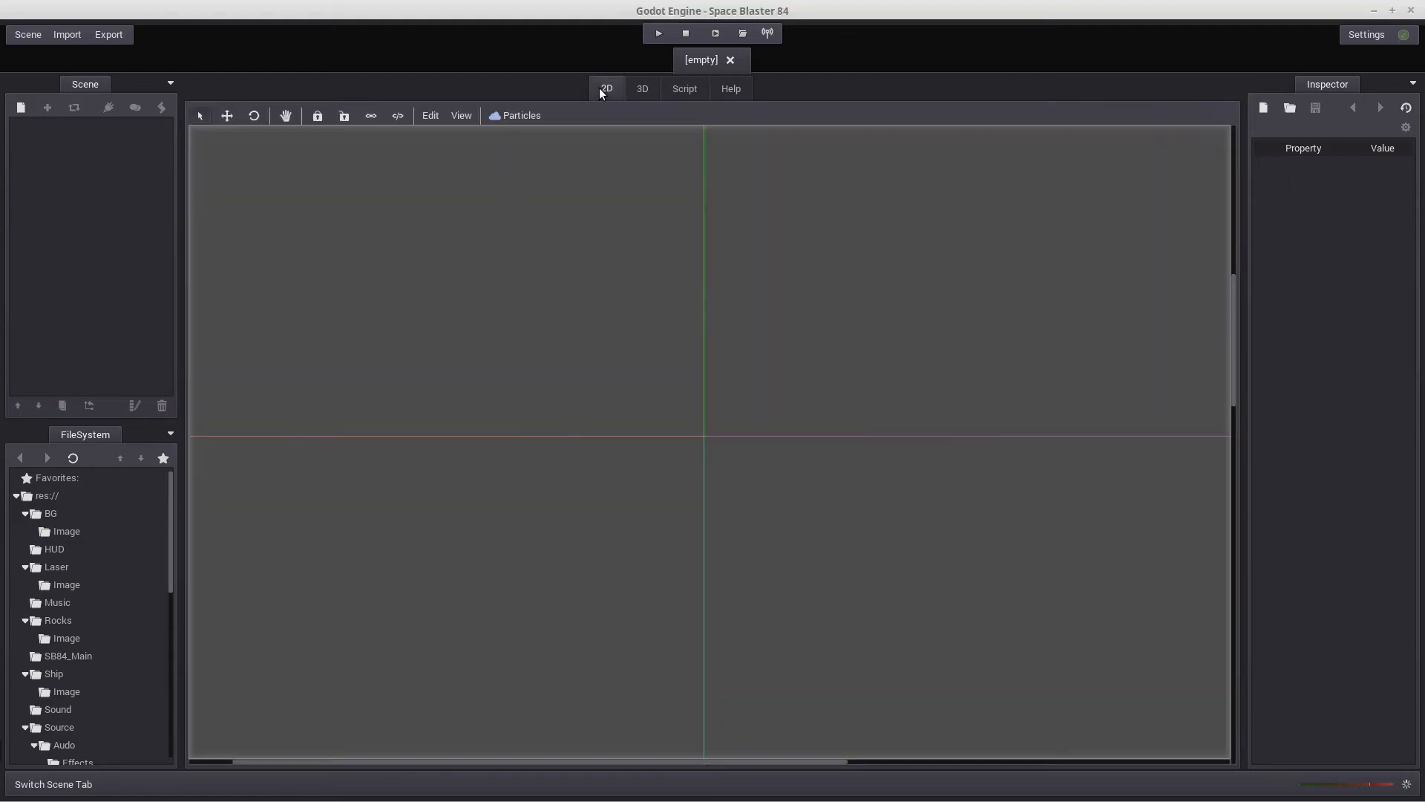
click(20, 109)
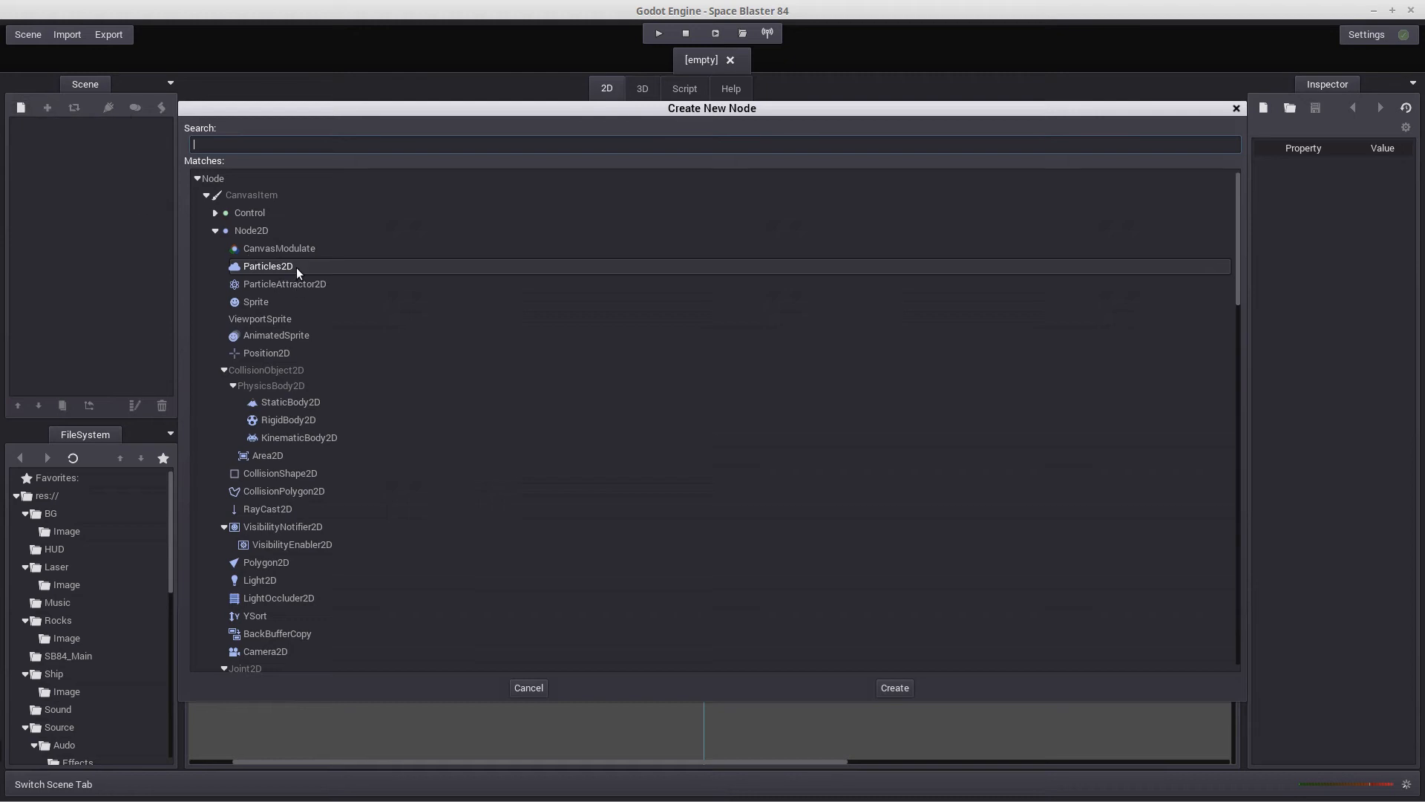
double_click(269, 265)
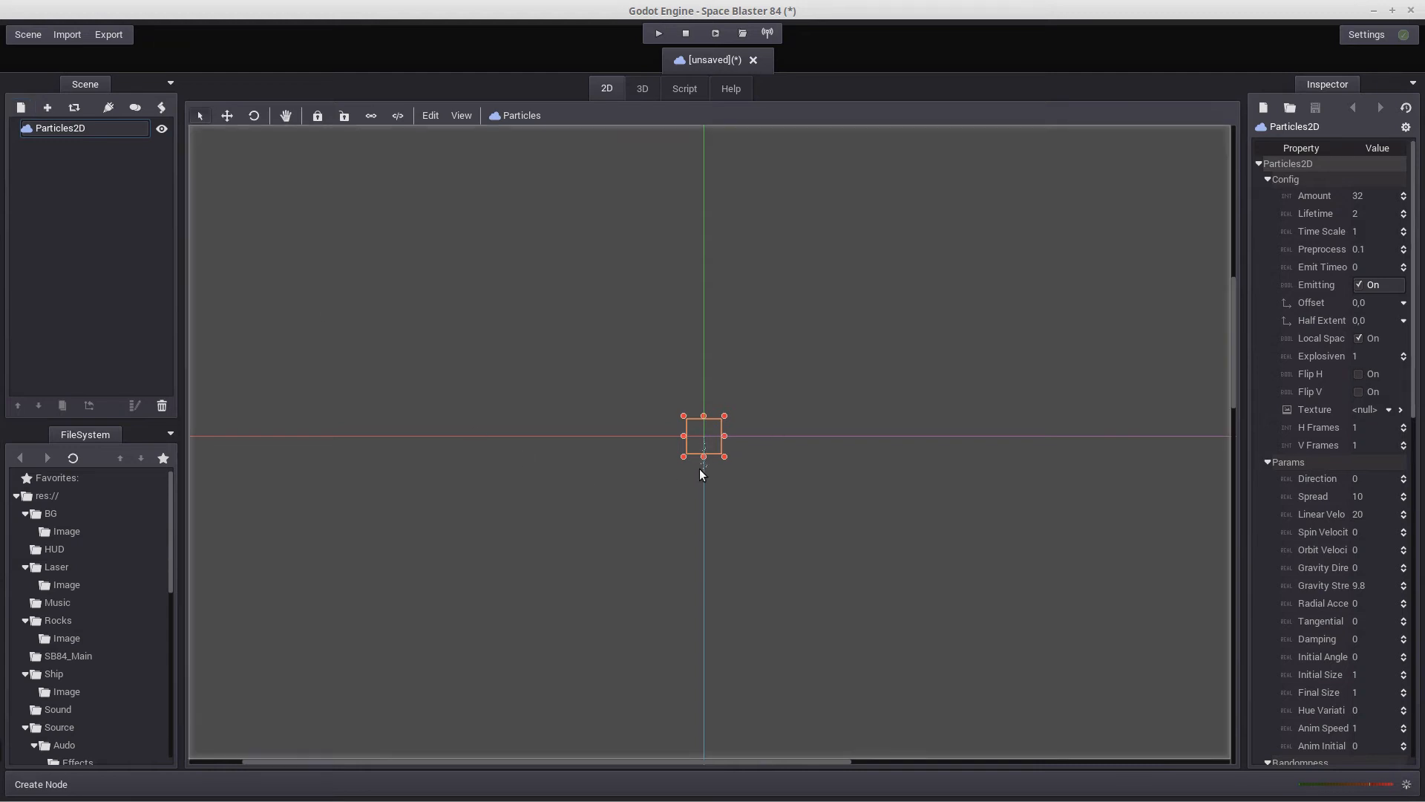
scroll(796, 555, up, 3)
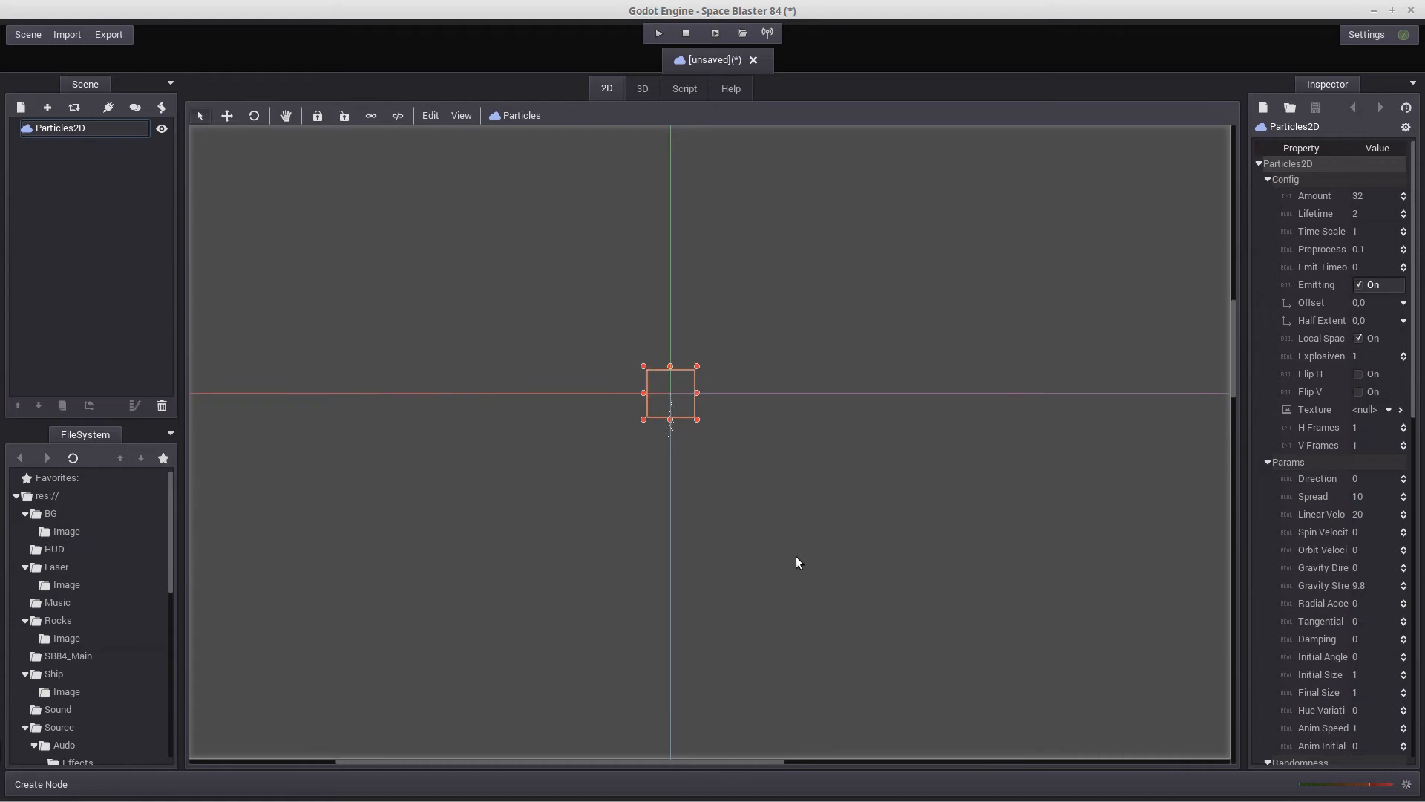
scroll(722, 381, up, 2)
middle_drag(723, 381, 754, 513)
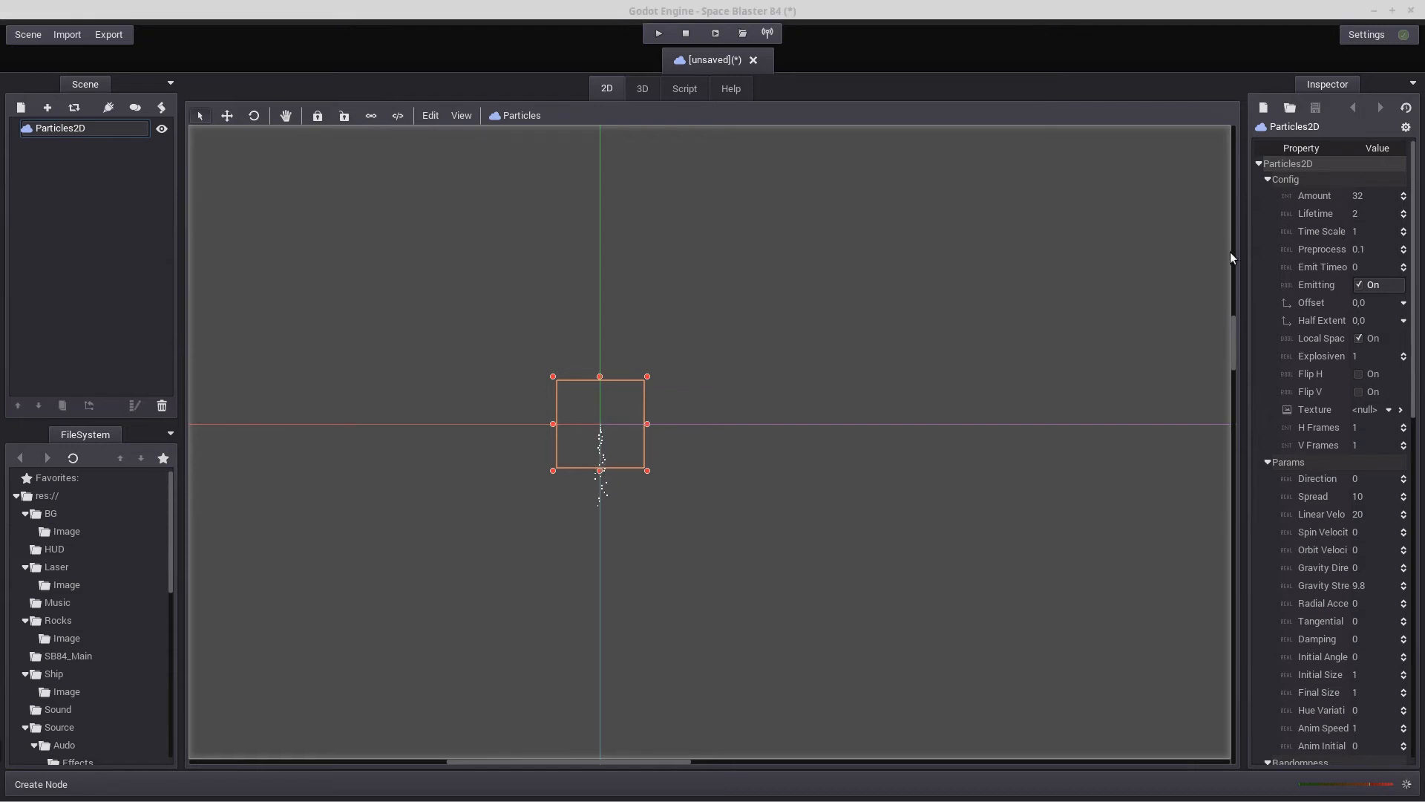
Set the Particles2D node's amount to 25, lifetime to 3 and time scale to 4
click(1364, 193)
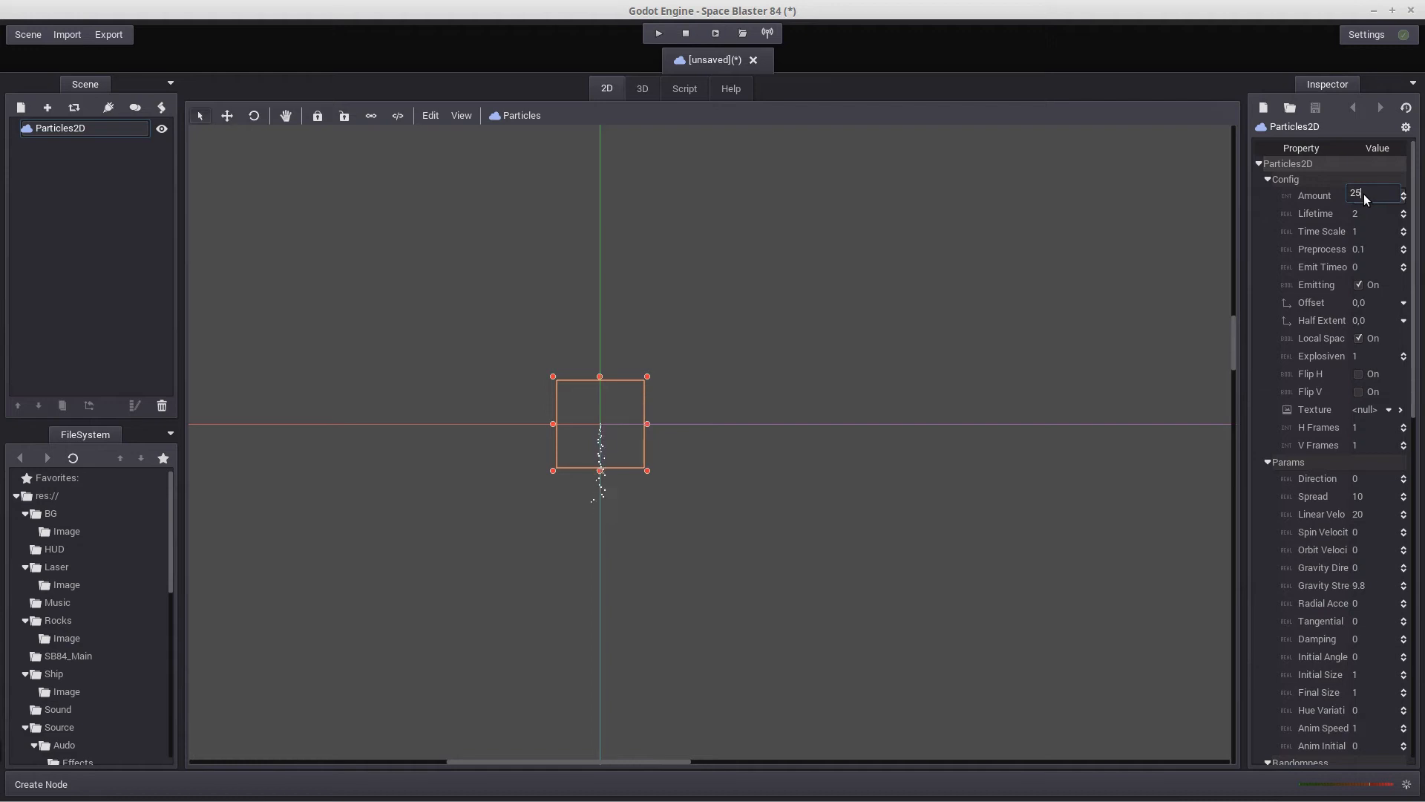
key(Return)
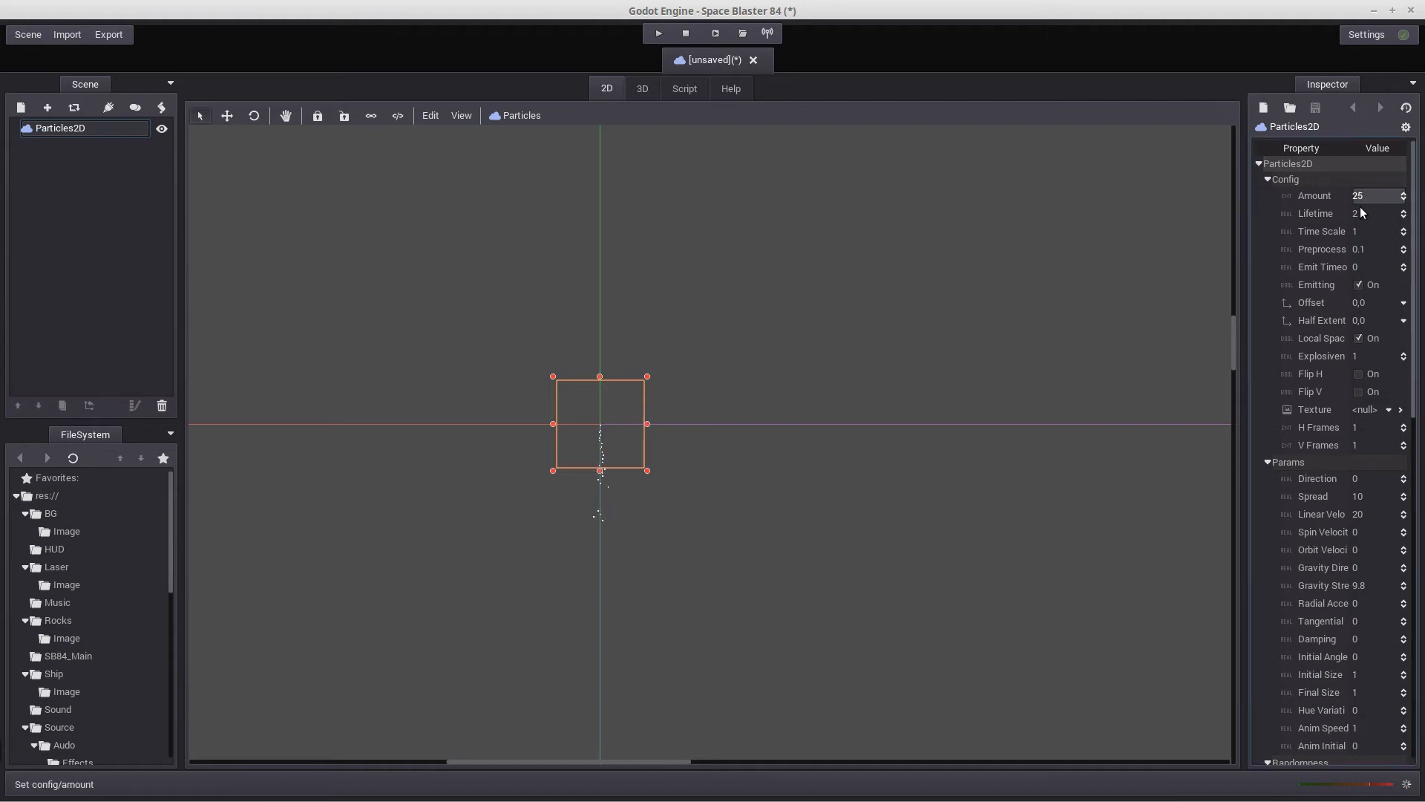
click(1362, 214)
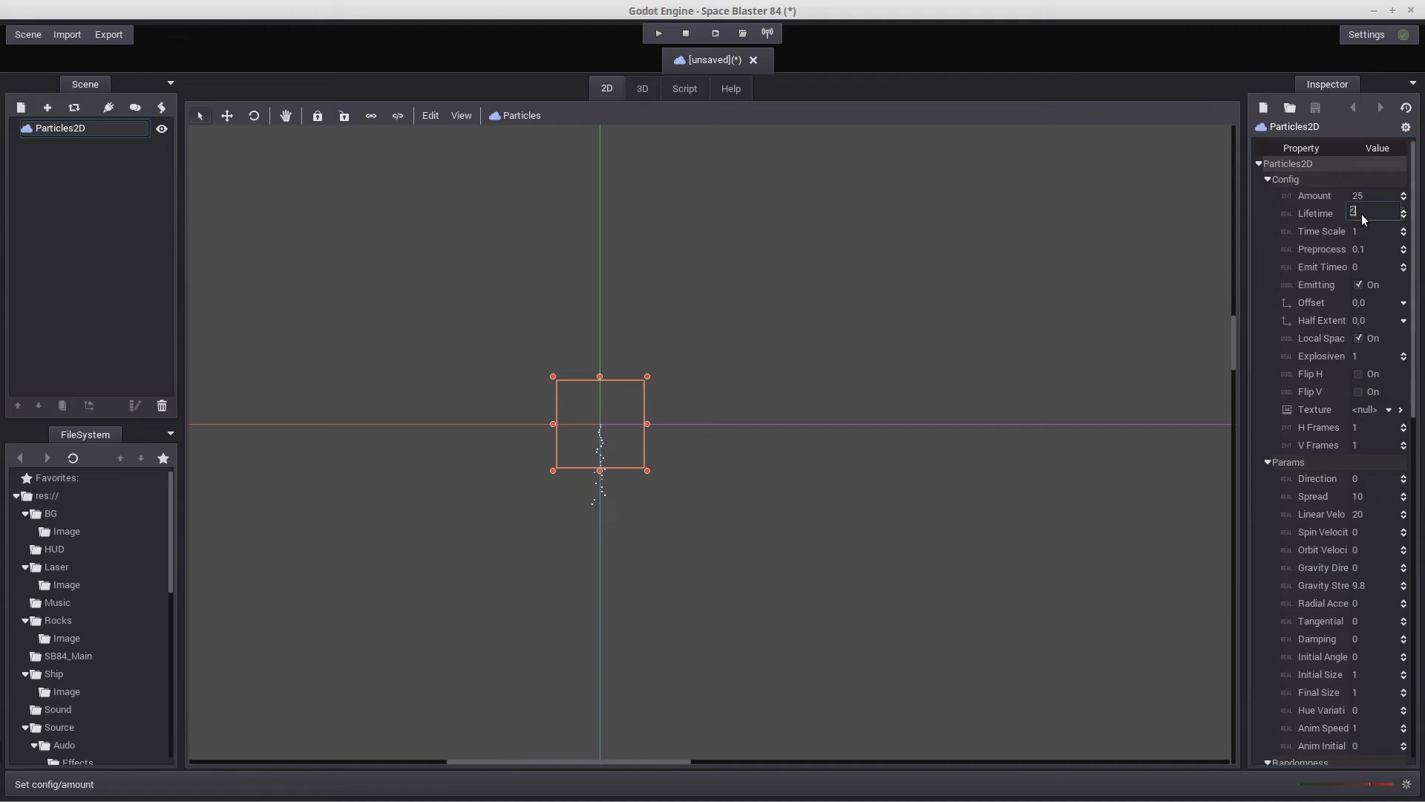
text(3)
key(Return)
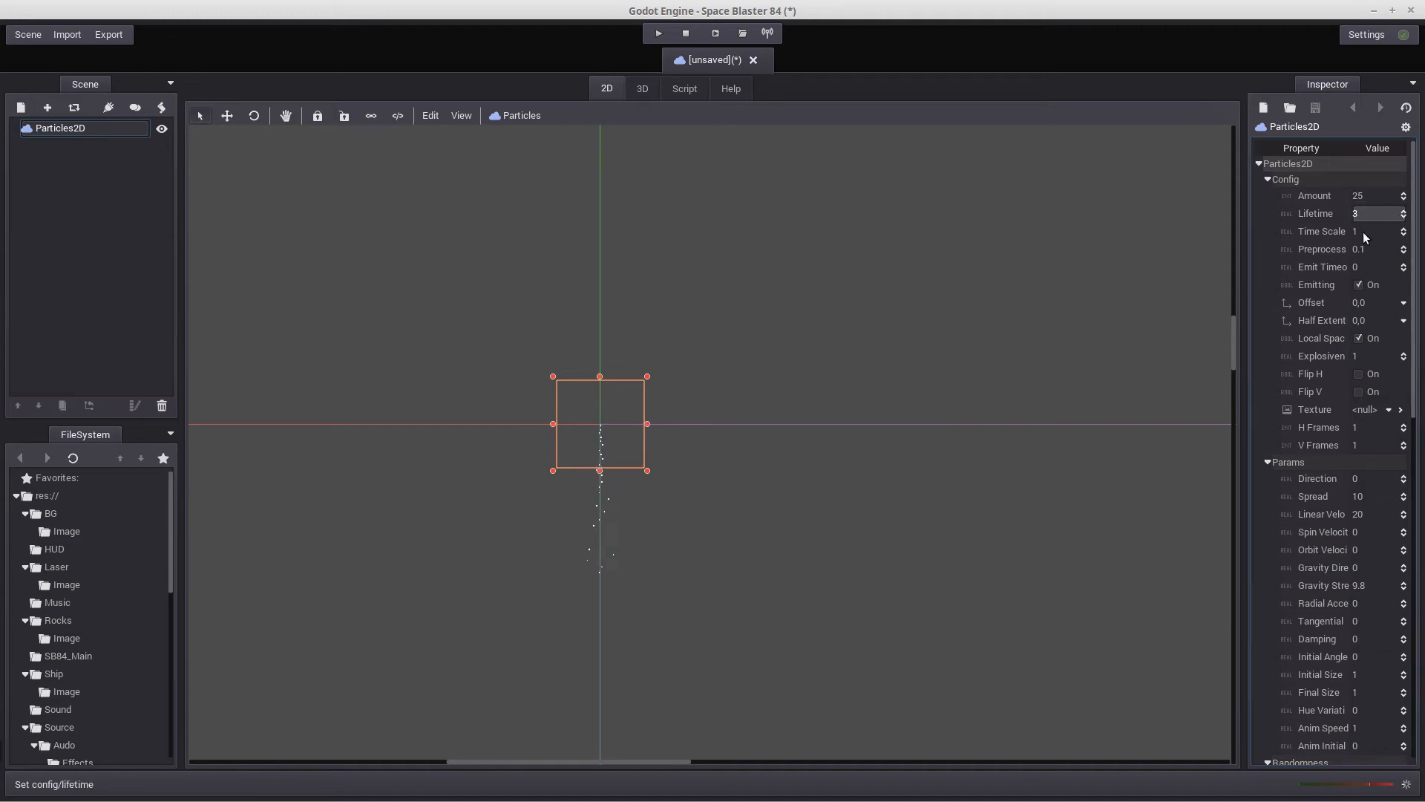
click(1364, 231)
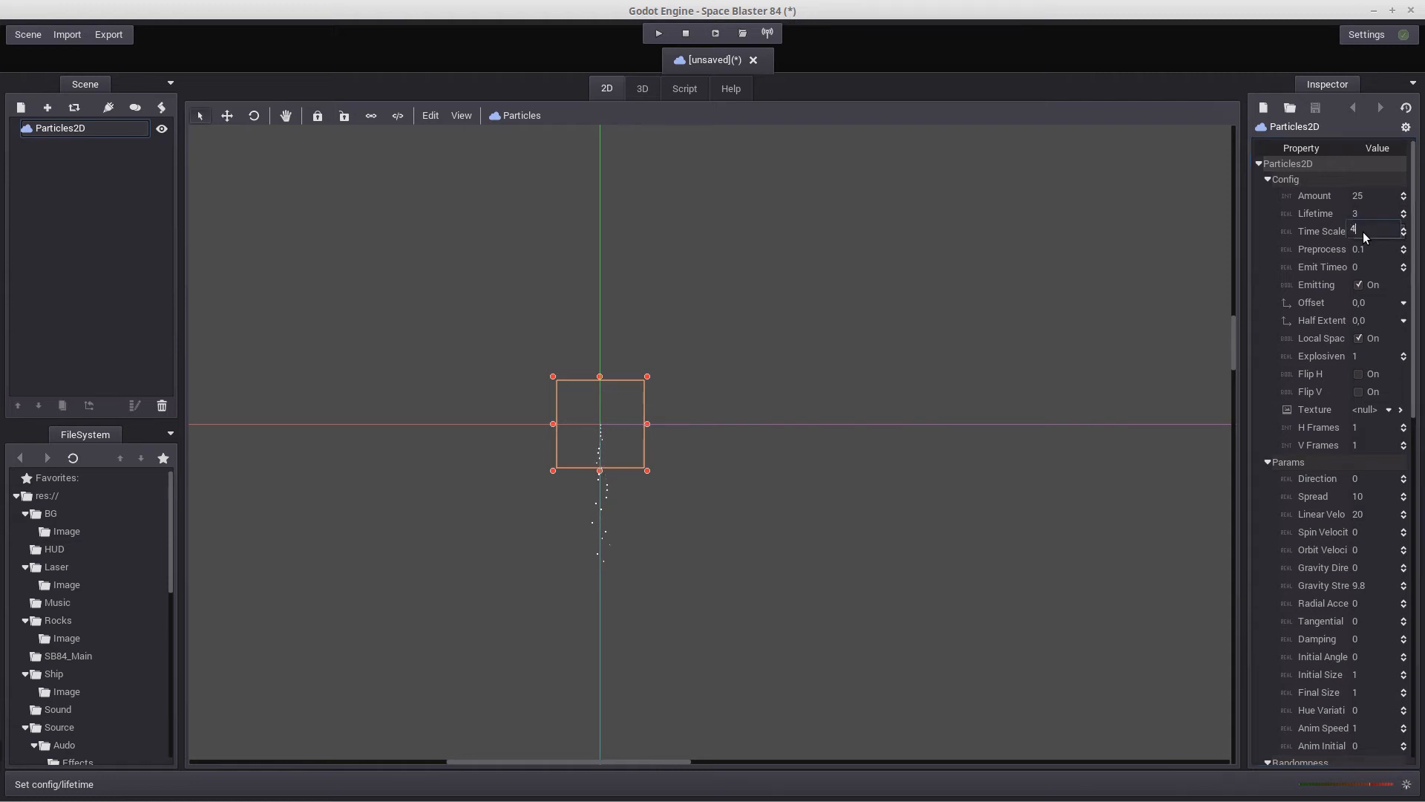
text(4)
key(Return)
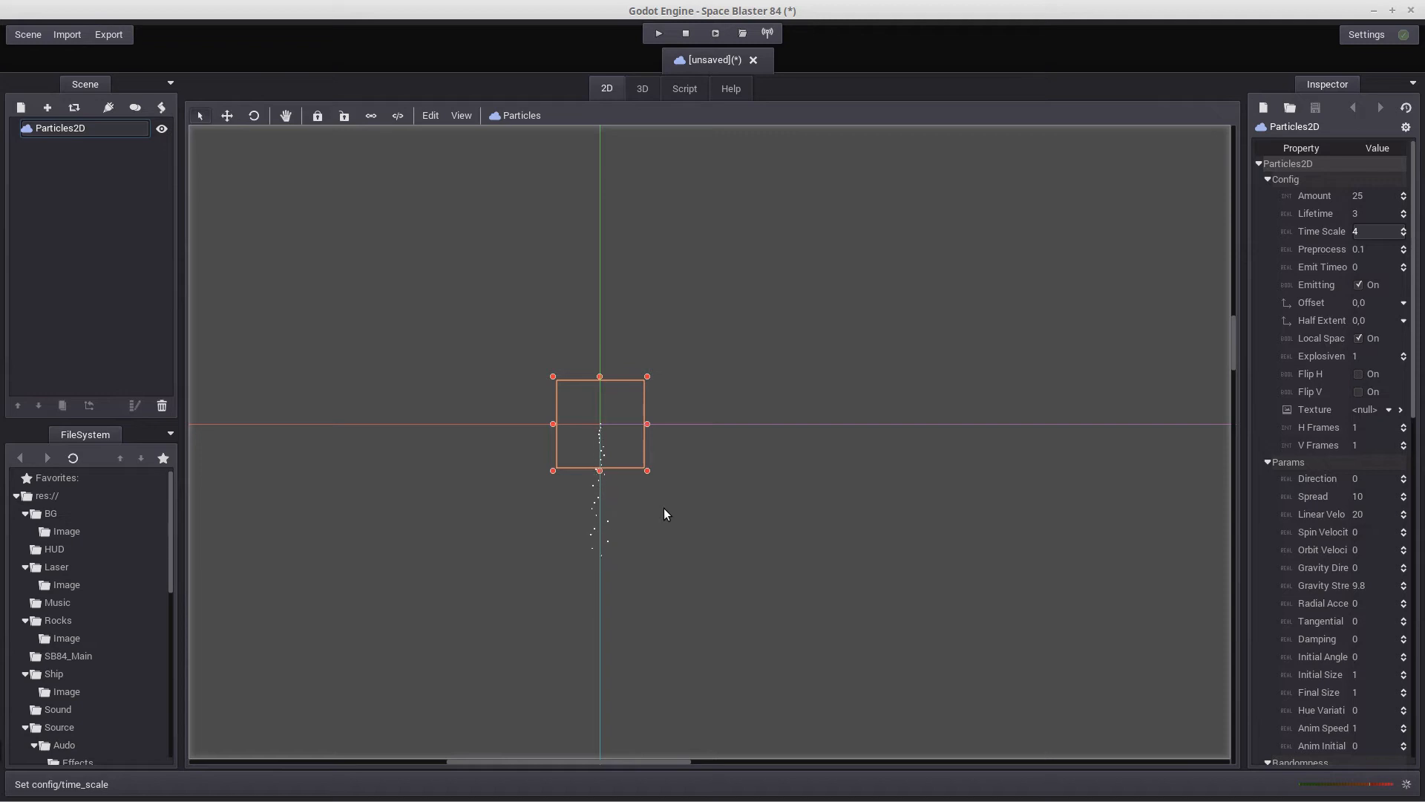
Try an emit timeout of 3 and switch emitting on again to test the timed burst
click(1355, 265)
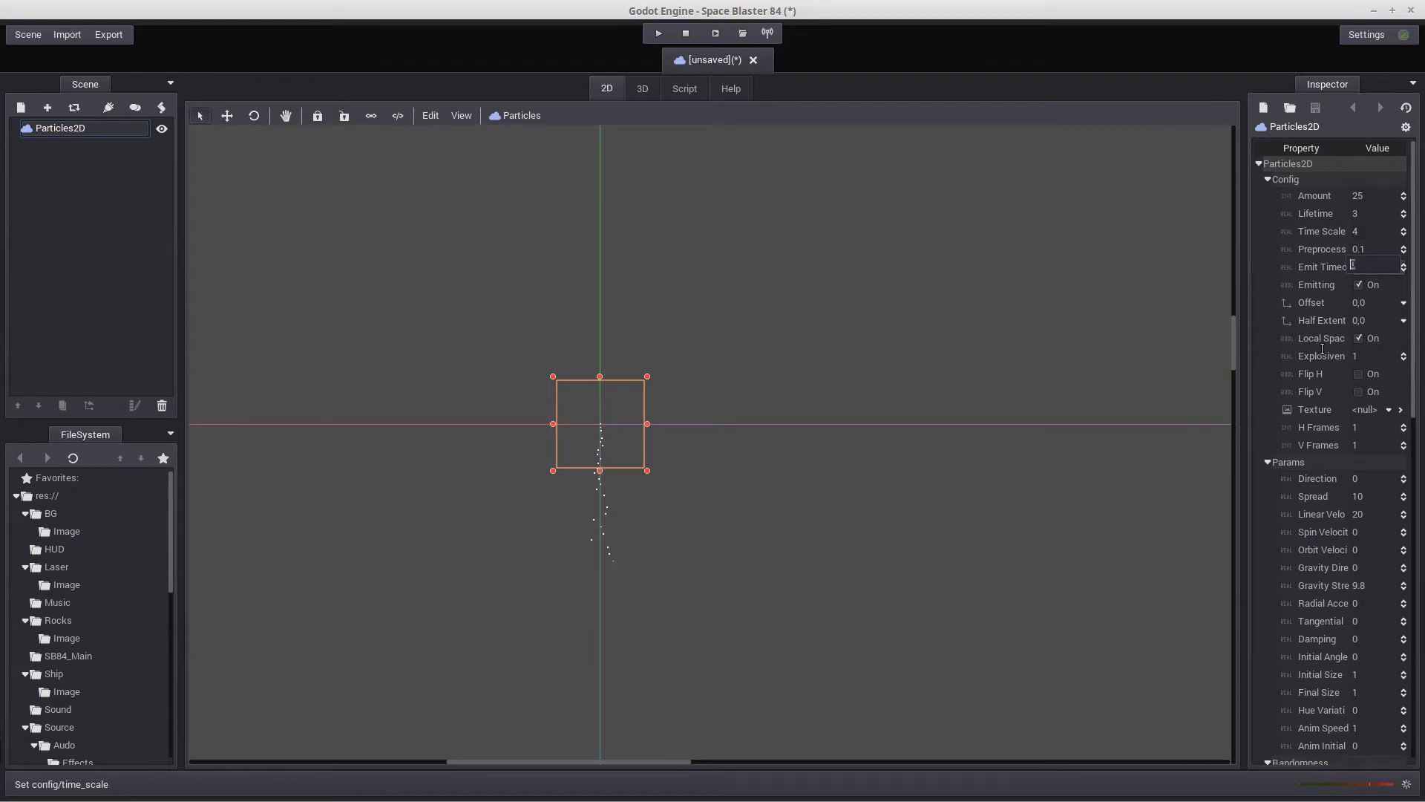
key(Return)
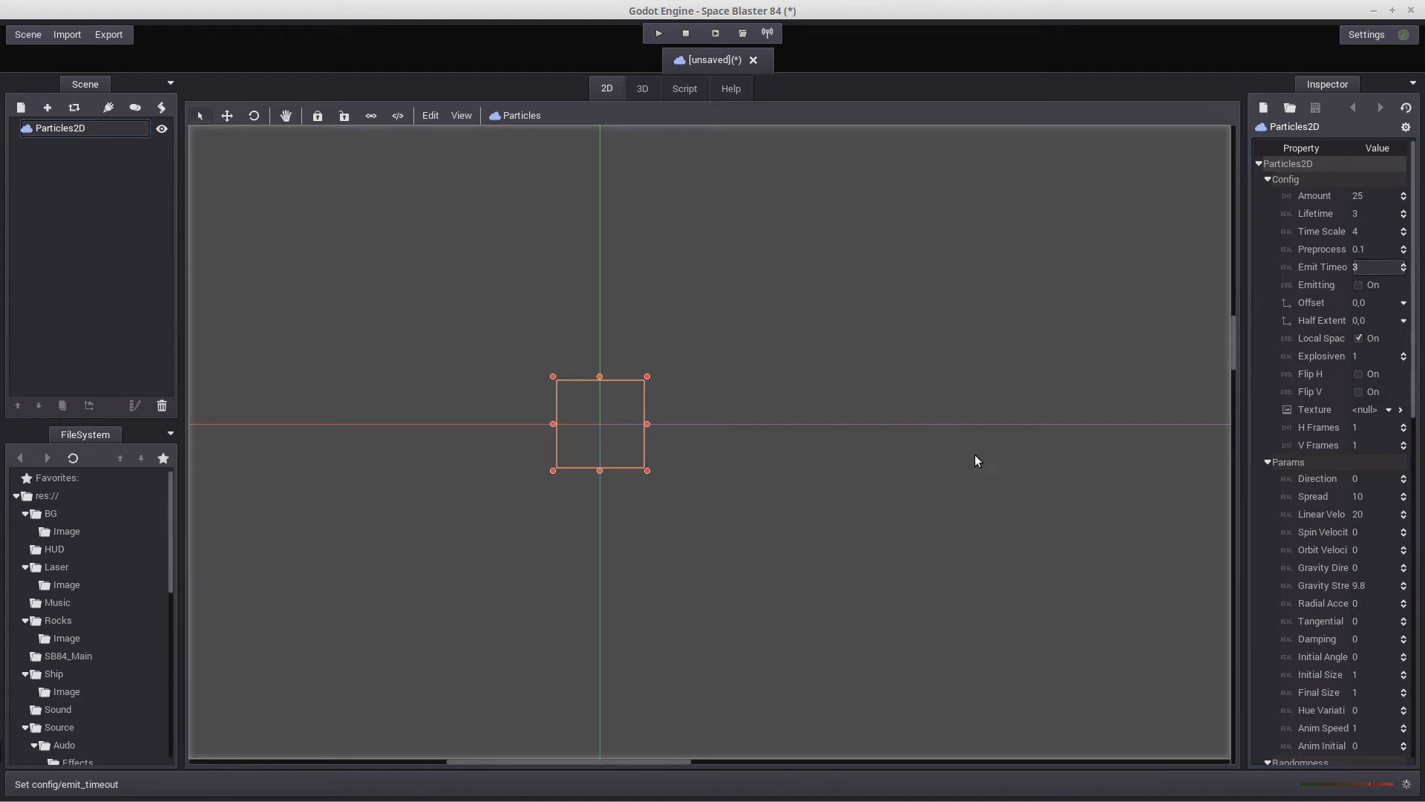
click(1359, 285)
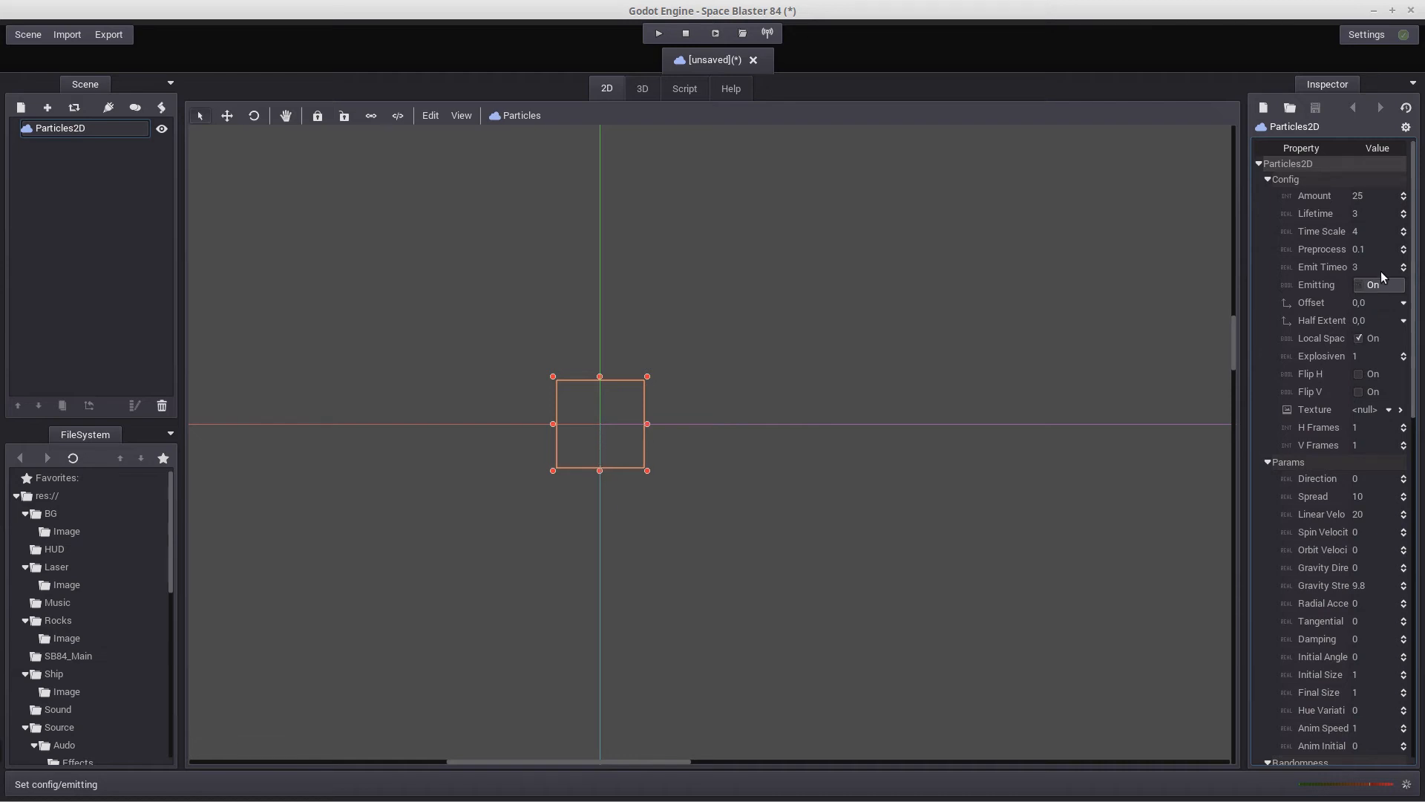
click(1361, 283)
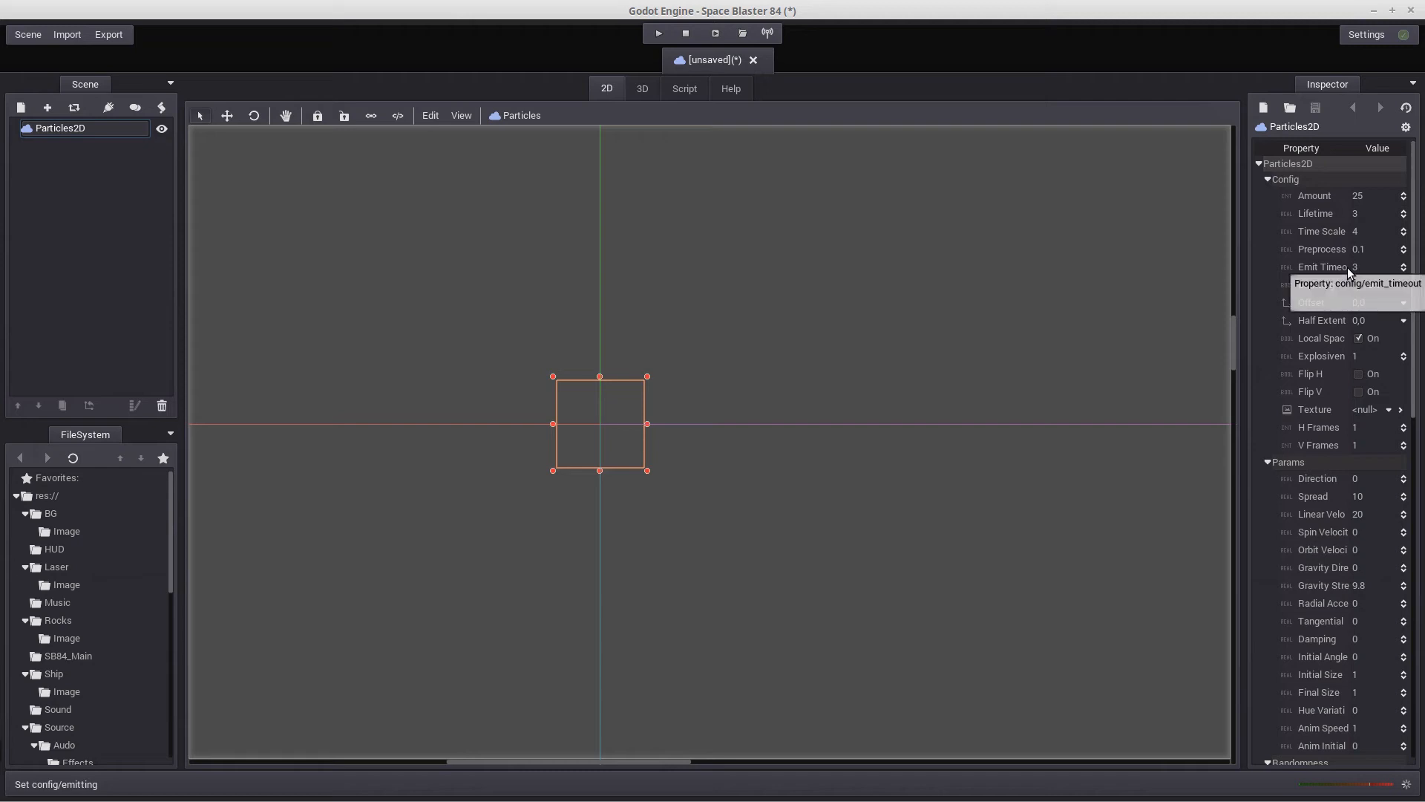
click(1358, 285)
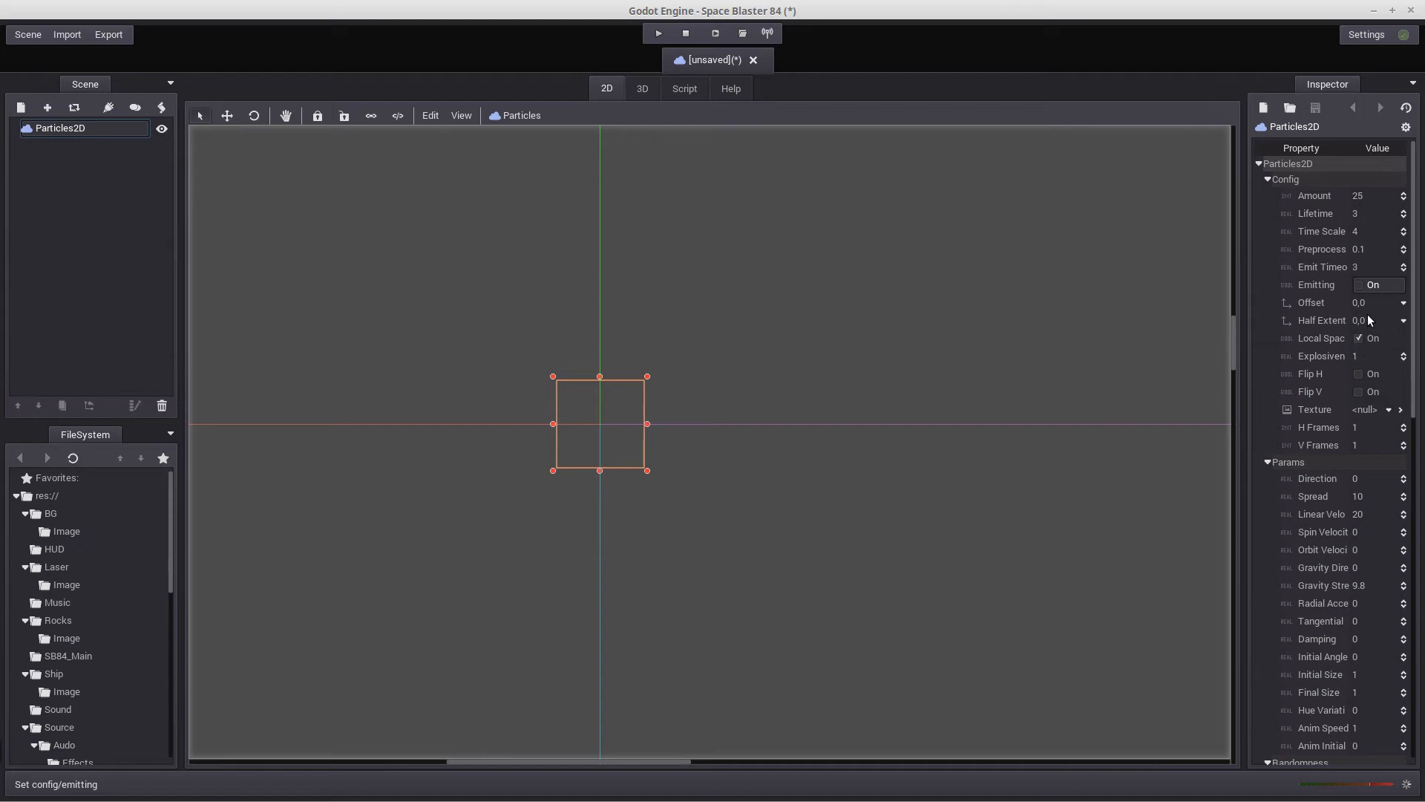
Set the explosiveness to 0.05 and load fire_particle.png from res://Particles/Image as the particle texture
click(1360, 358)
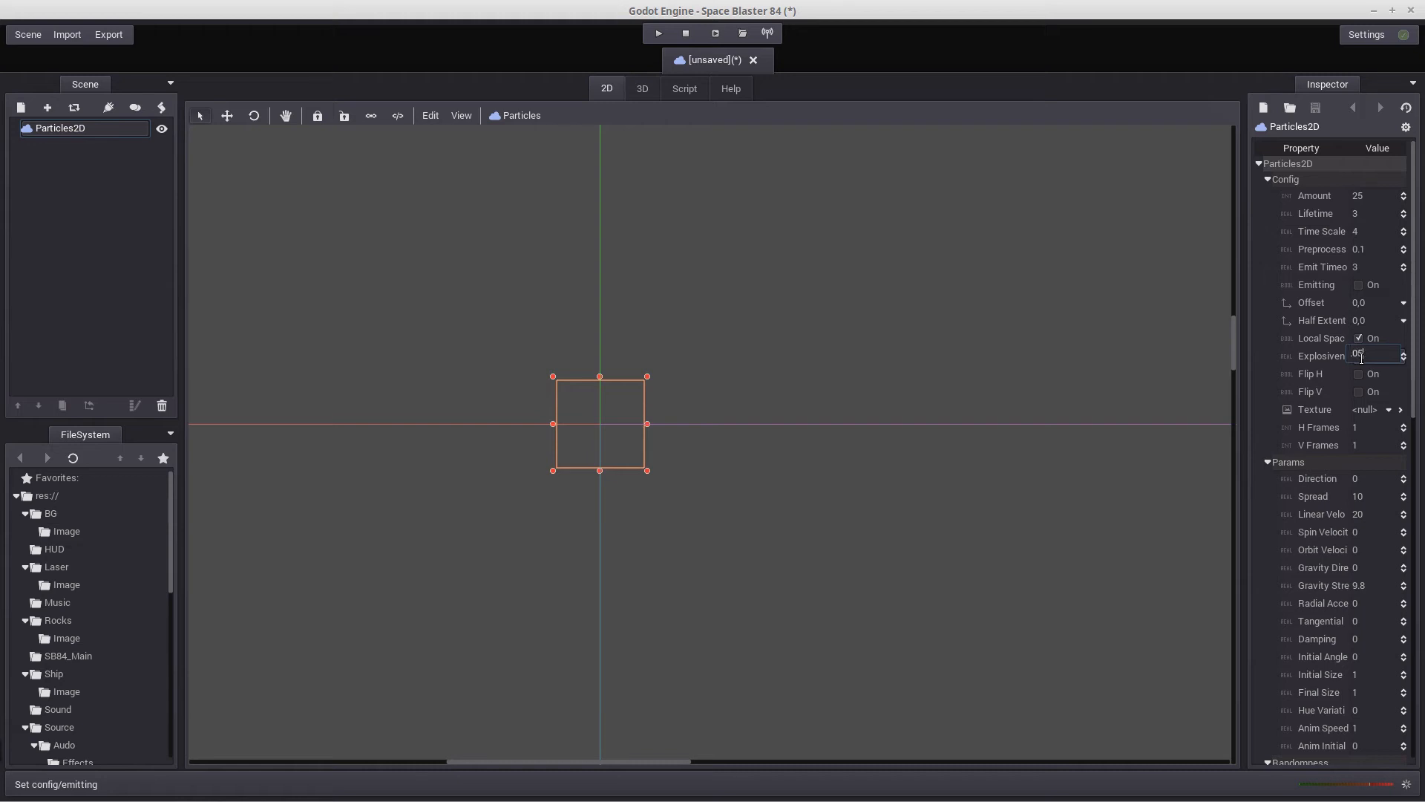
text(0.05)
key(Return)
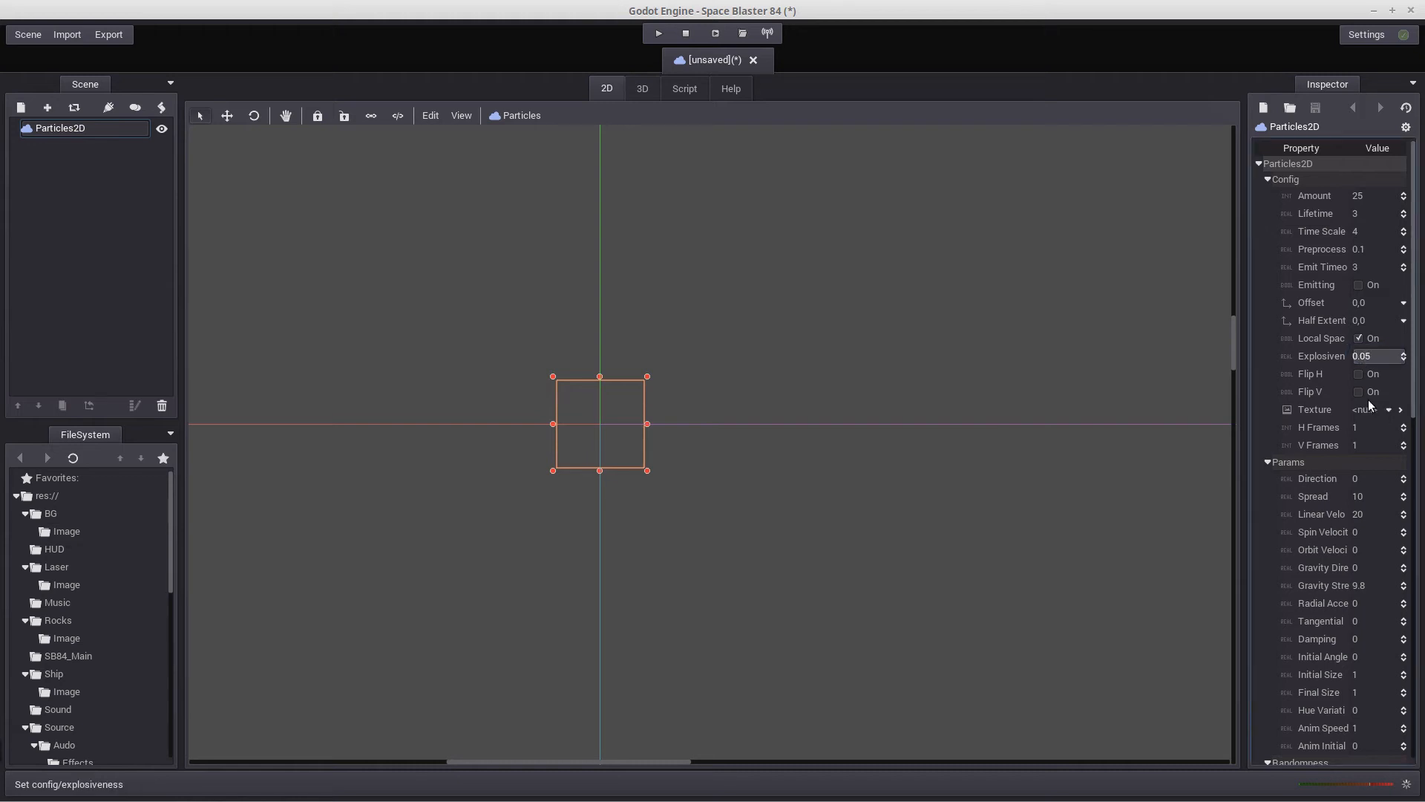
click(1390, 410)
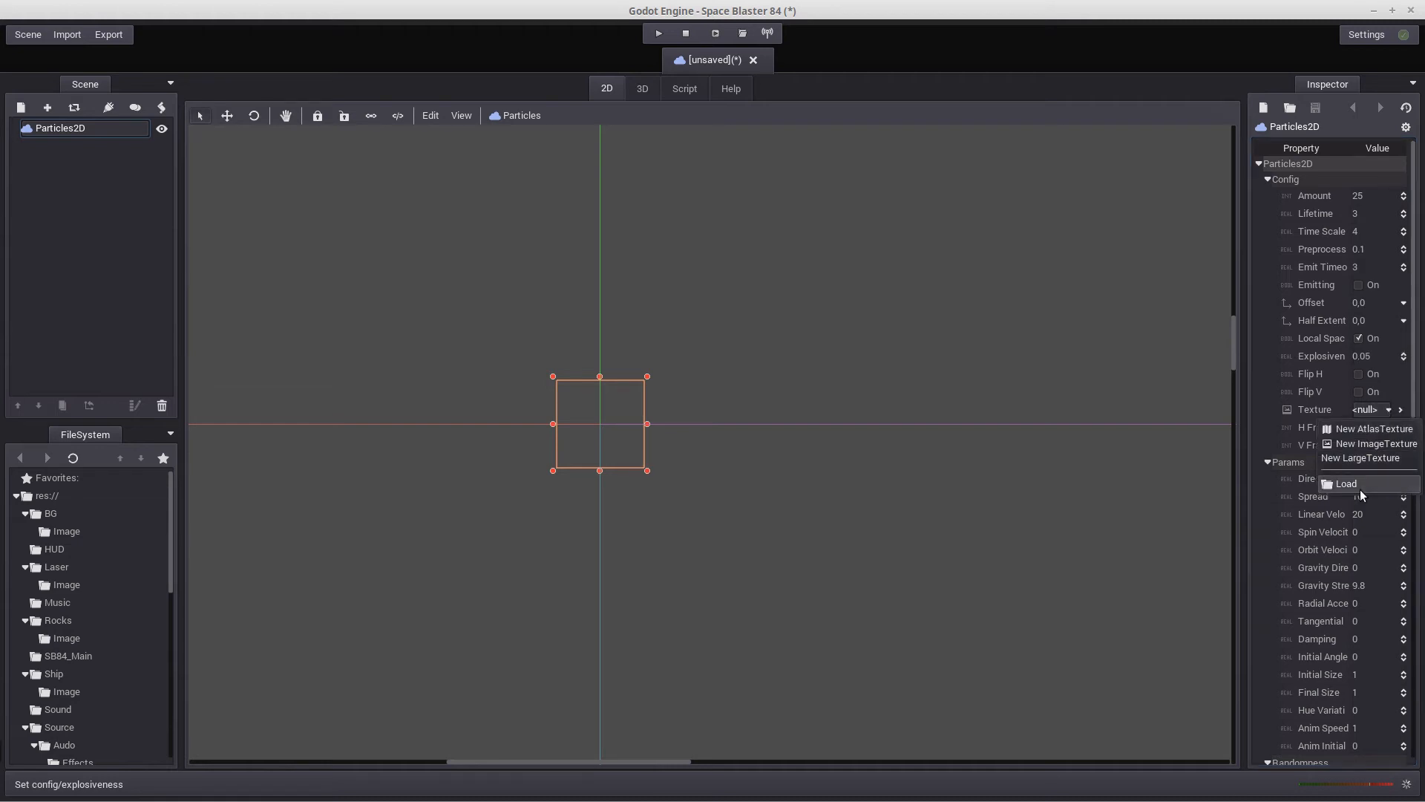
click(1360, 487)
click(1389, 410)
click(1358, 483)
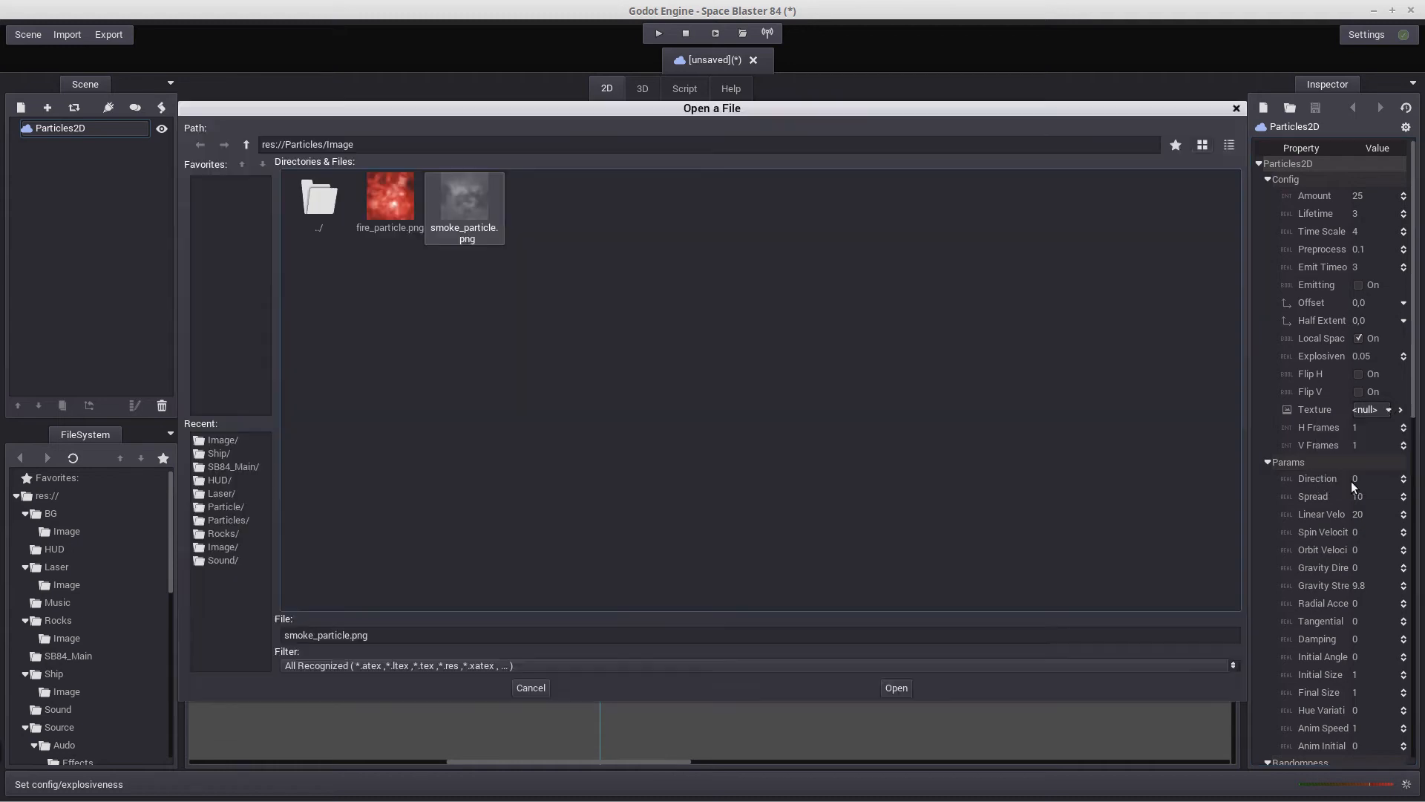
double_click(386, 193)
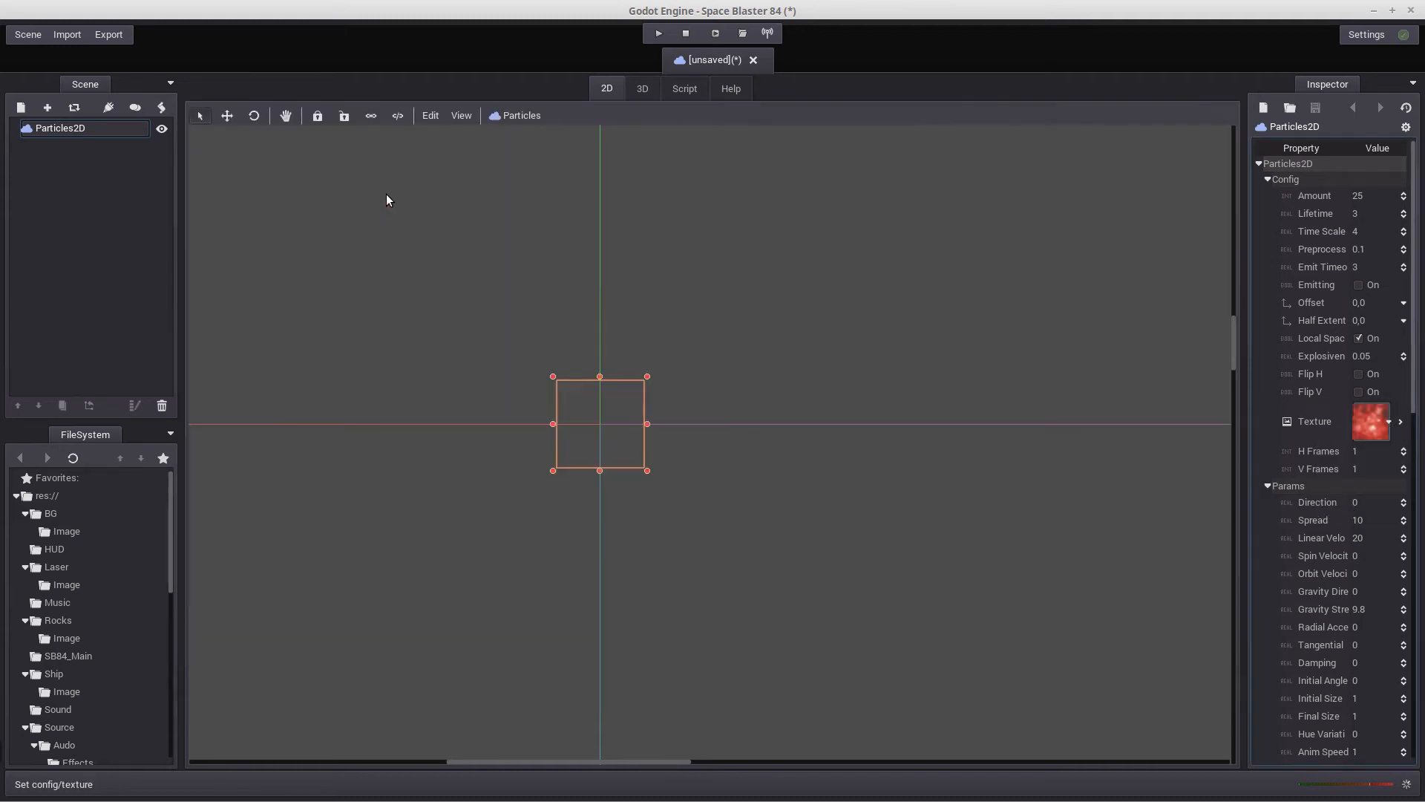
Set the particles' emit timeout to 0 and turn emitting on
click(1358, 285)
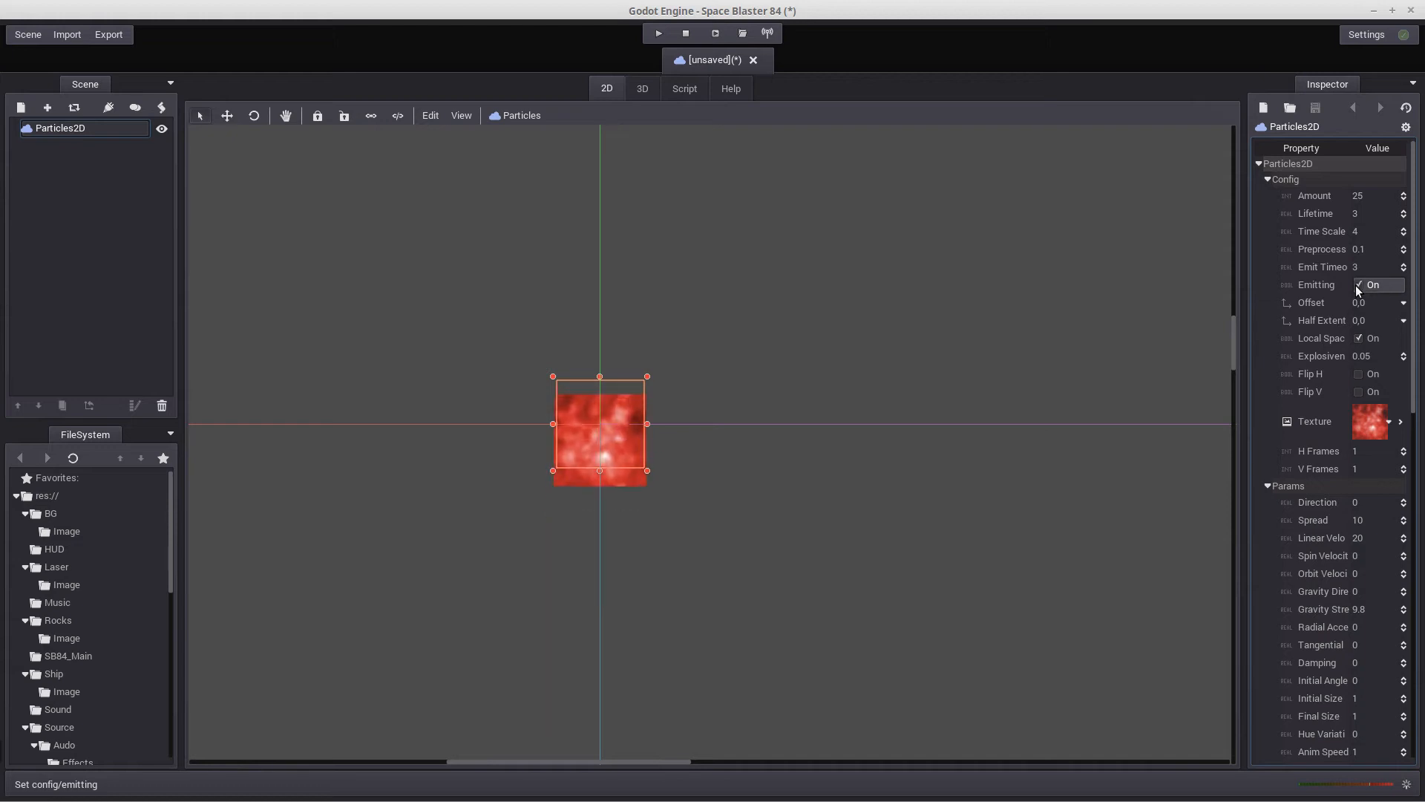
click(1357, 286)
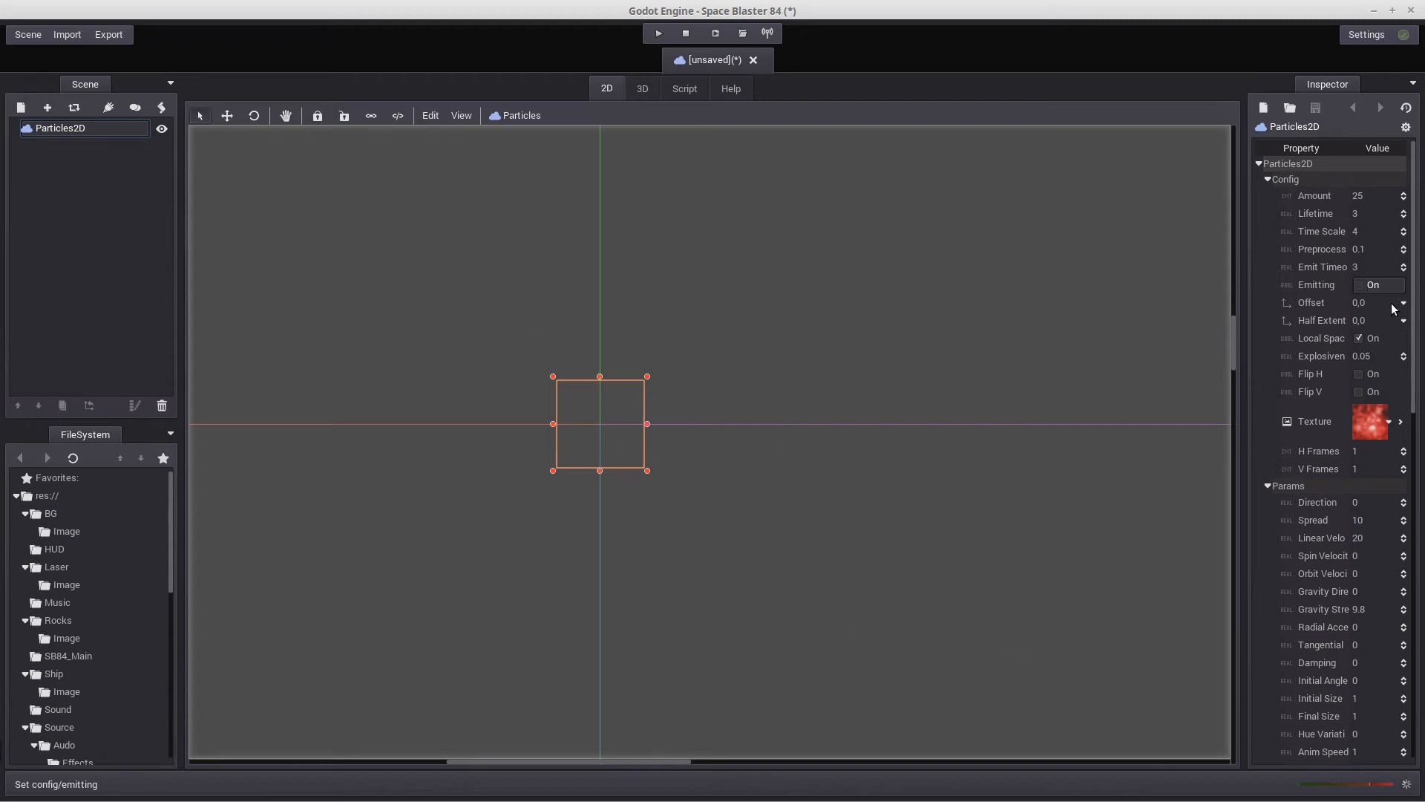
click(1357, 265)
text(0)
key(Return)
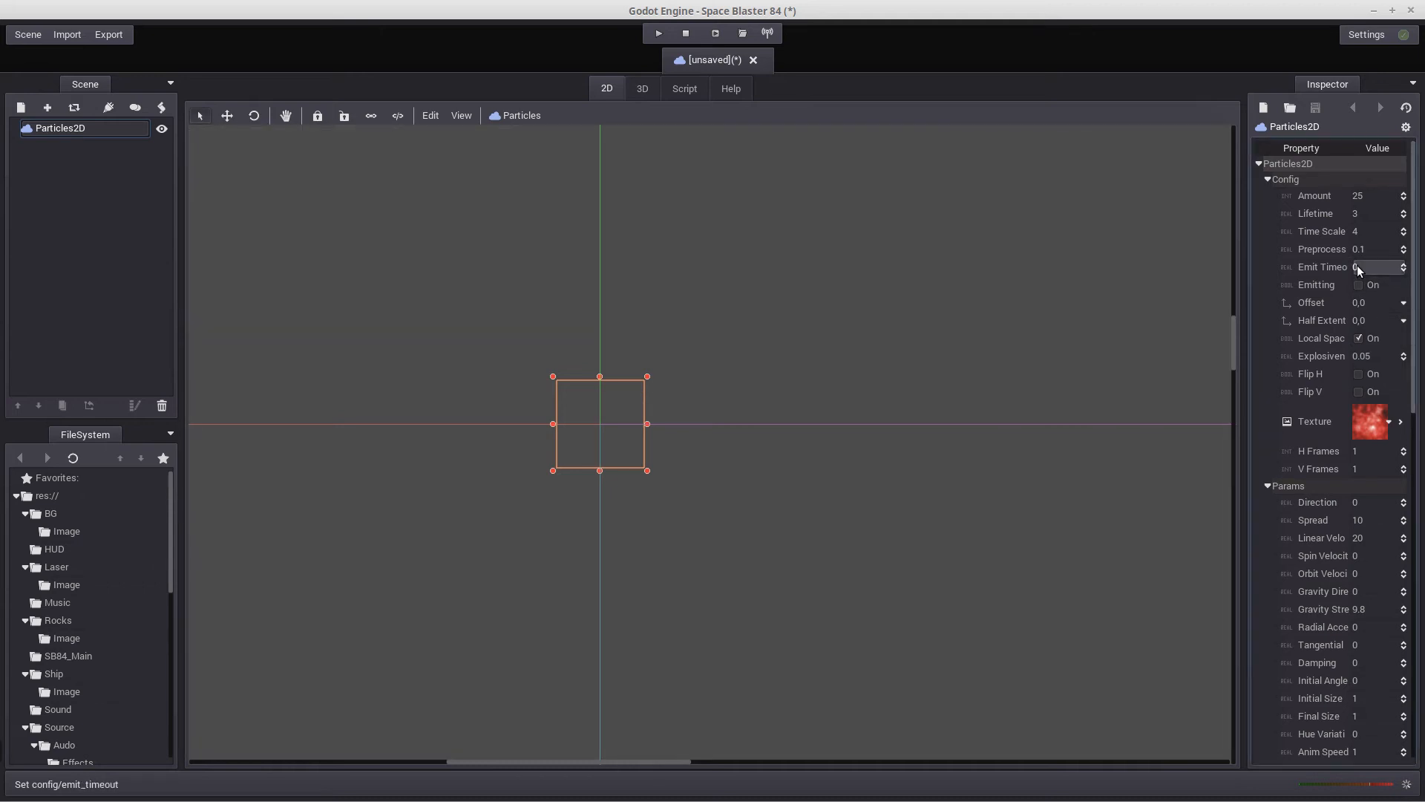
click(1358, 286)
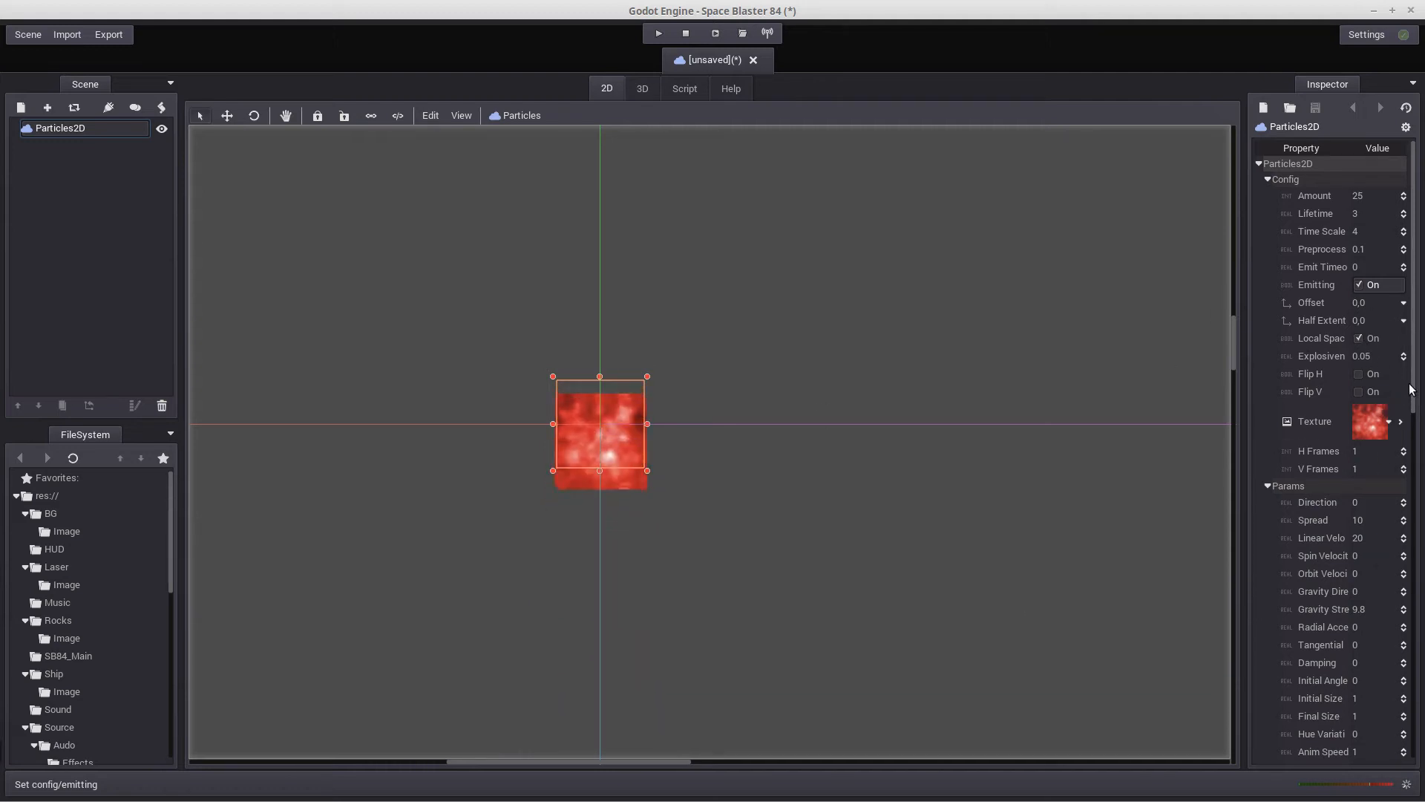
Set the particles' half extents to 5 in both x and y
drag(1414, 399, 1417, 427)
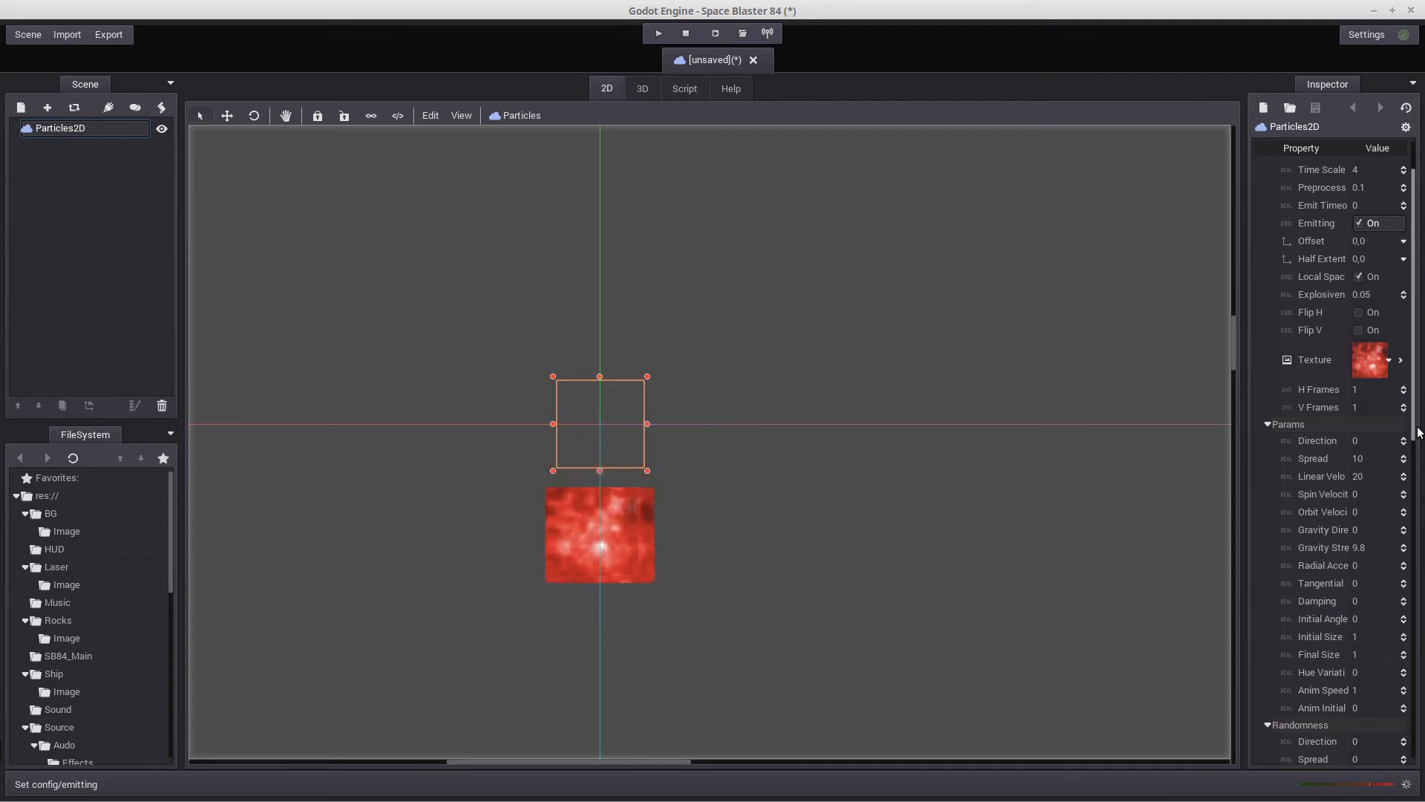
click(1356, 257)
text(5)
key(Return)
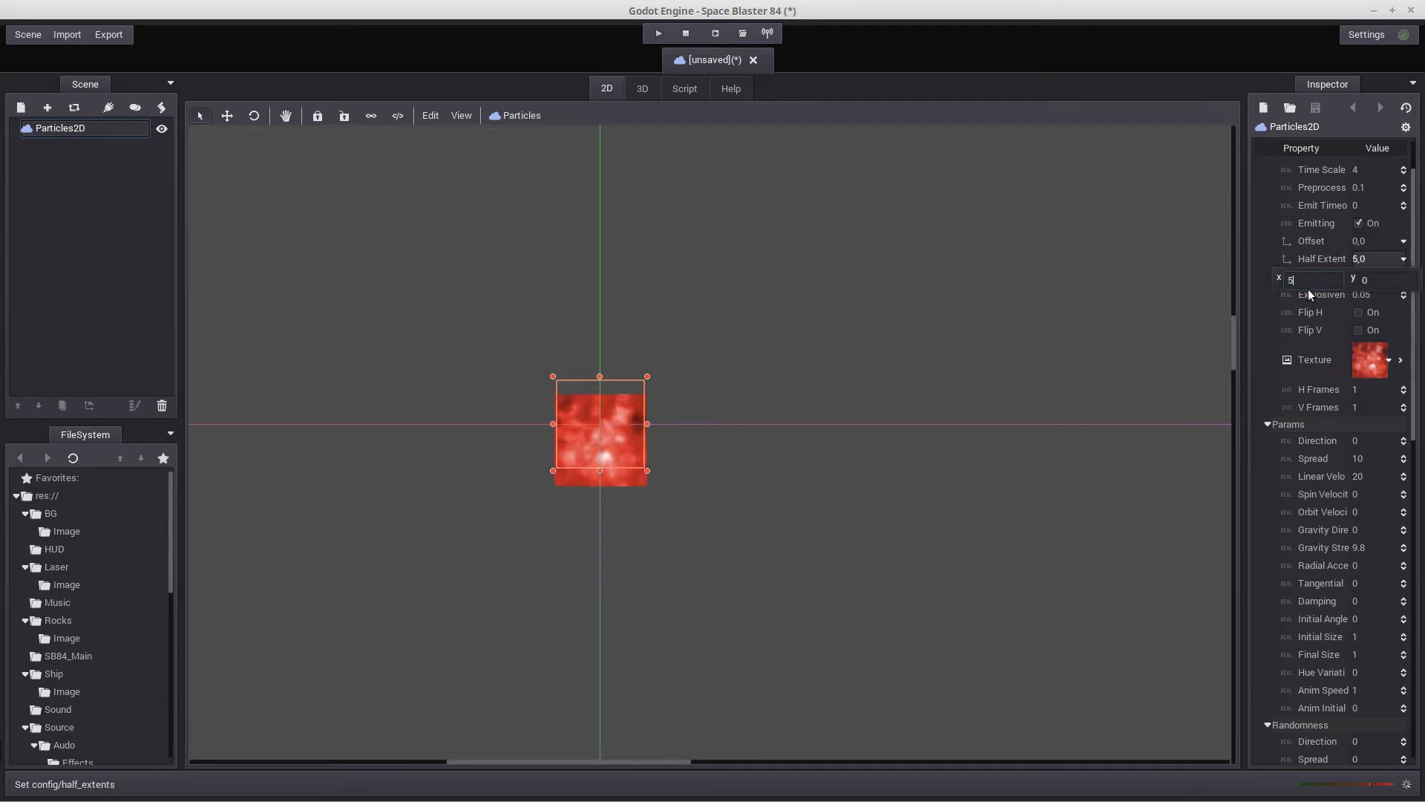
click(1381, 279)
text(5)
key(Return)
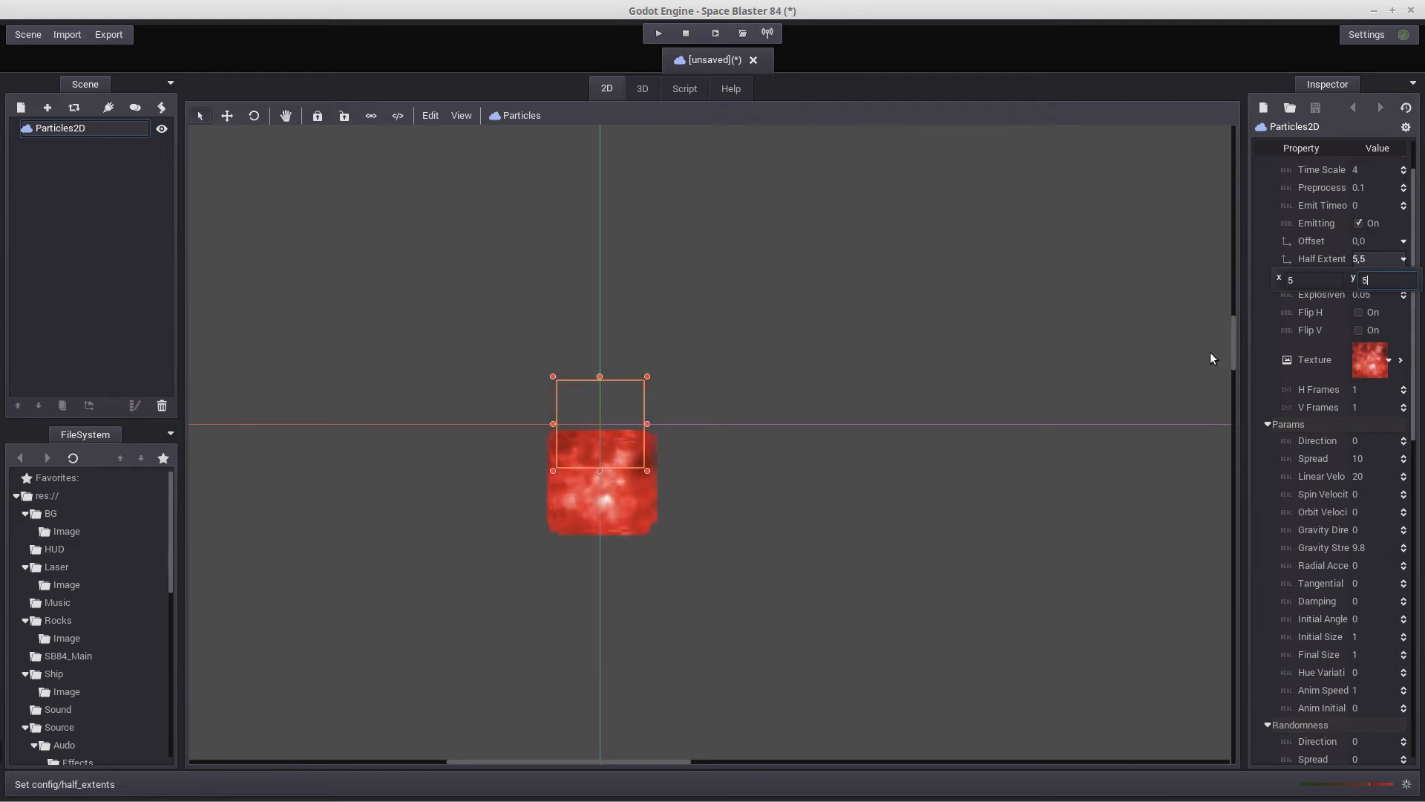
click(1160, 385)
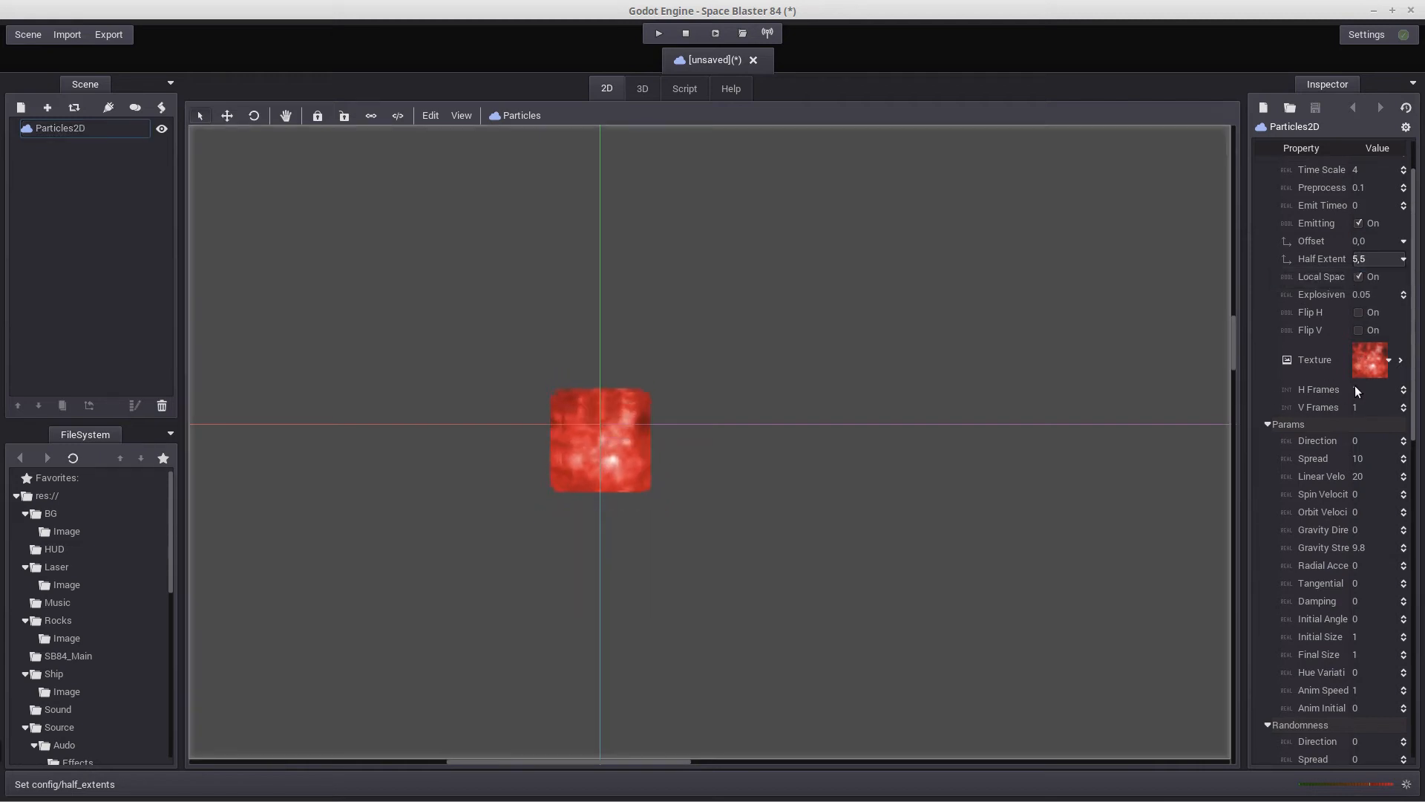
Set the particles' spread to 180 and linear velocity to 185
scroll(1355, 385, down, 1)
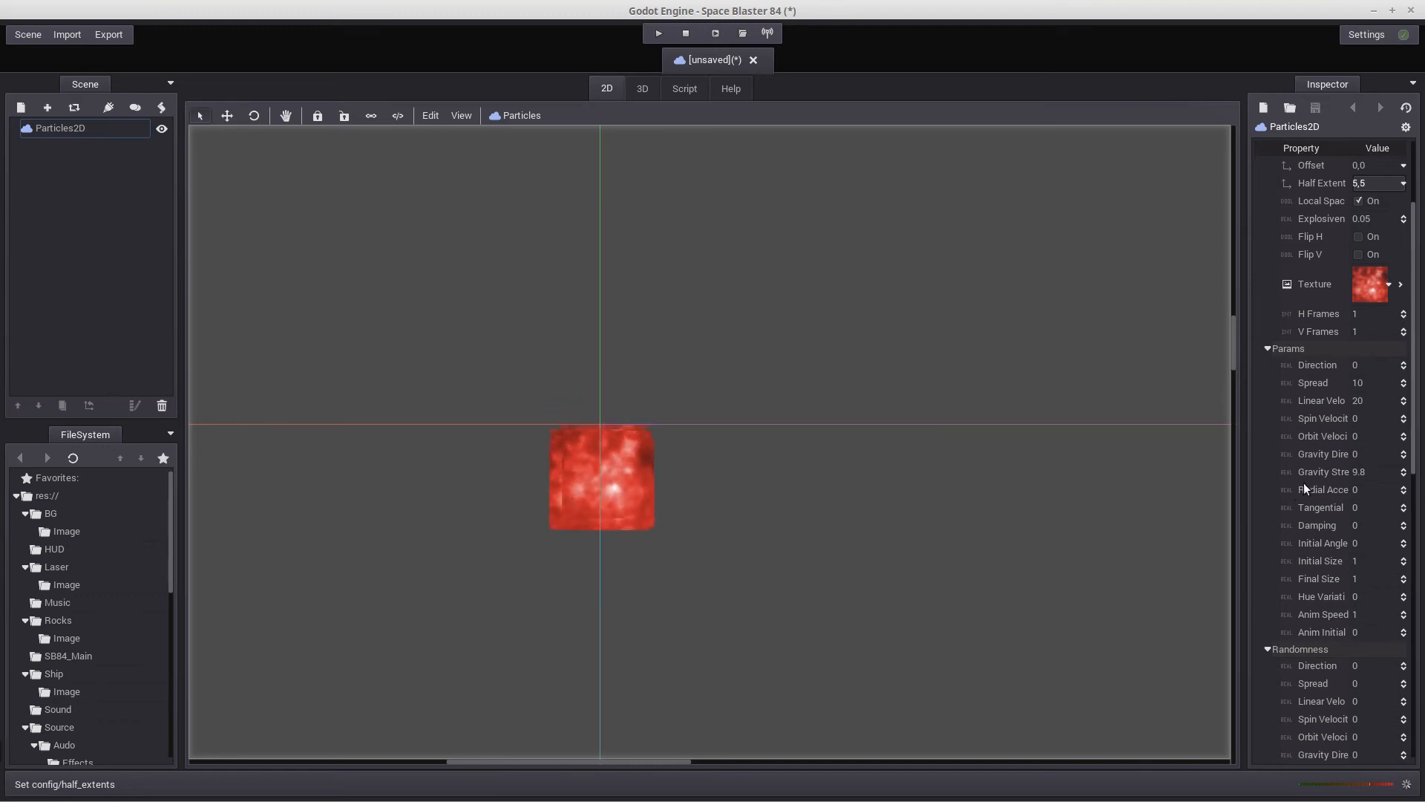
click(1358, 383)
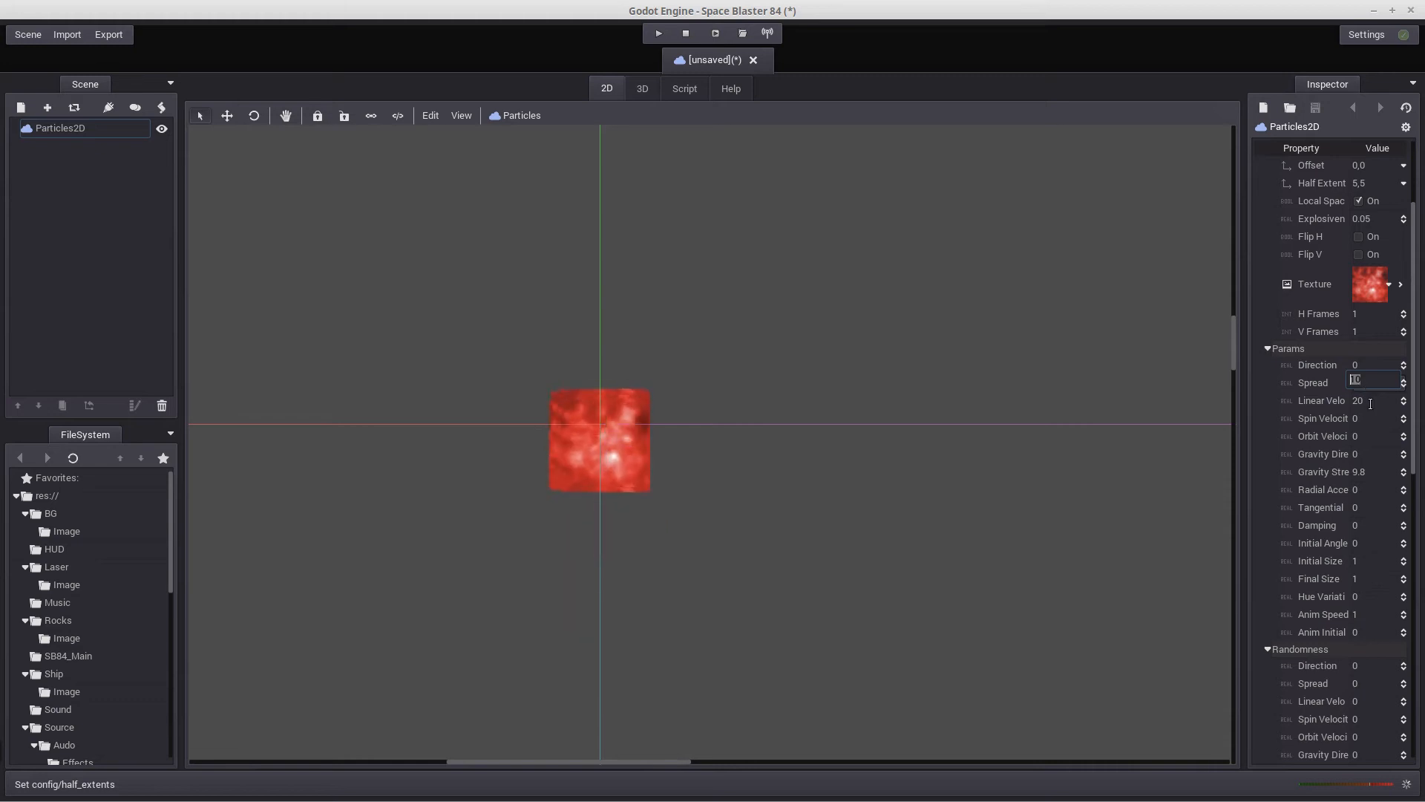
text(18)
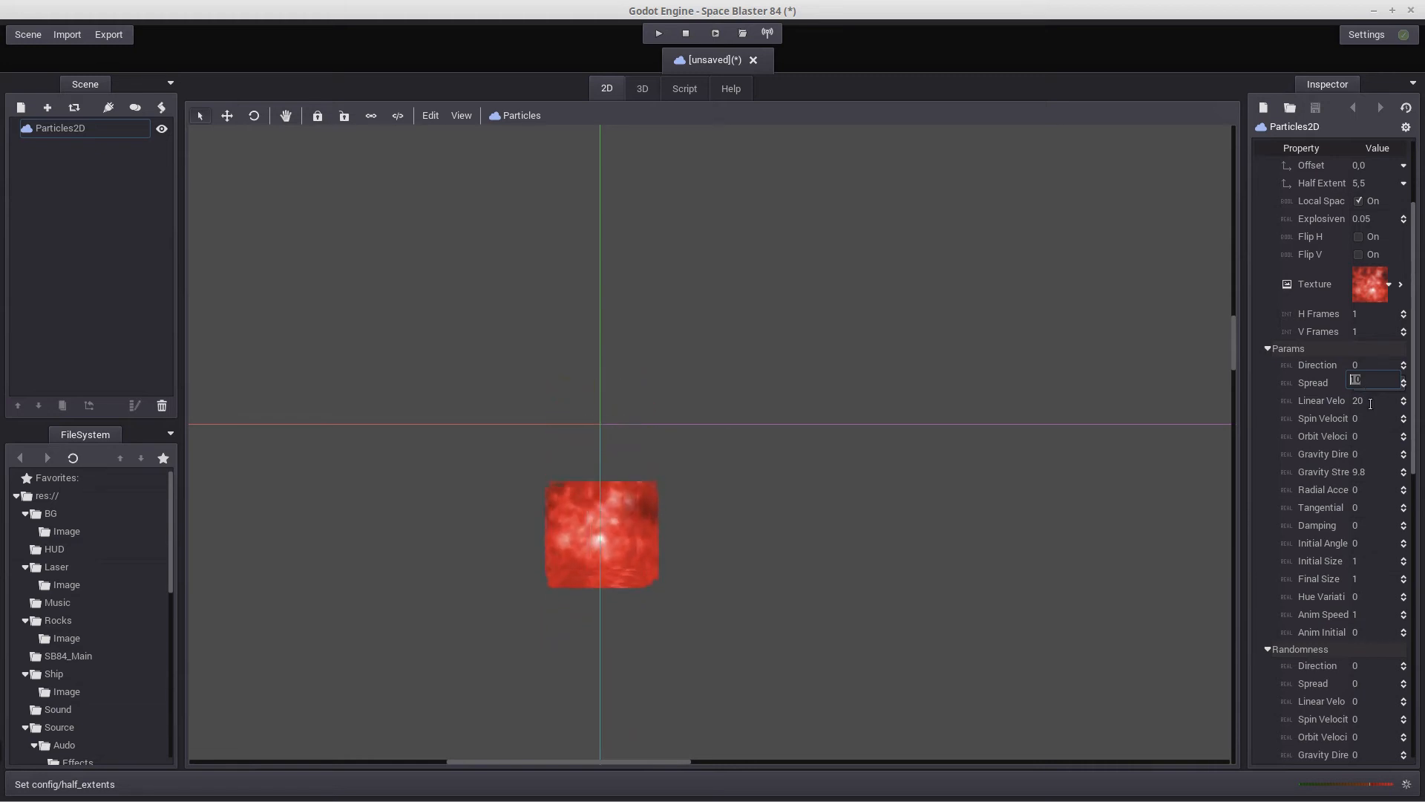
text(0)
key(Return)
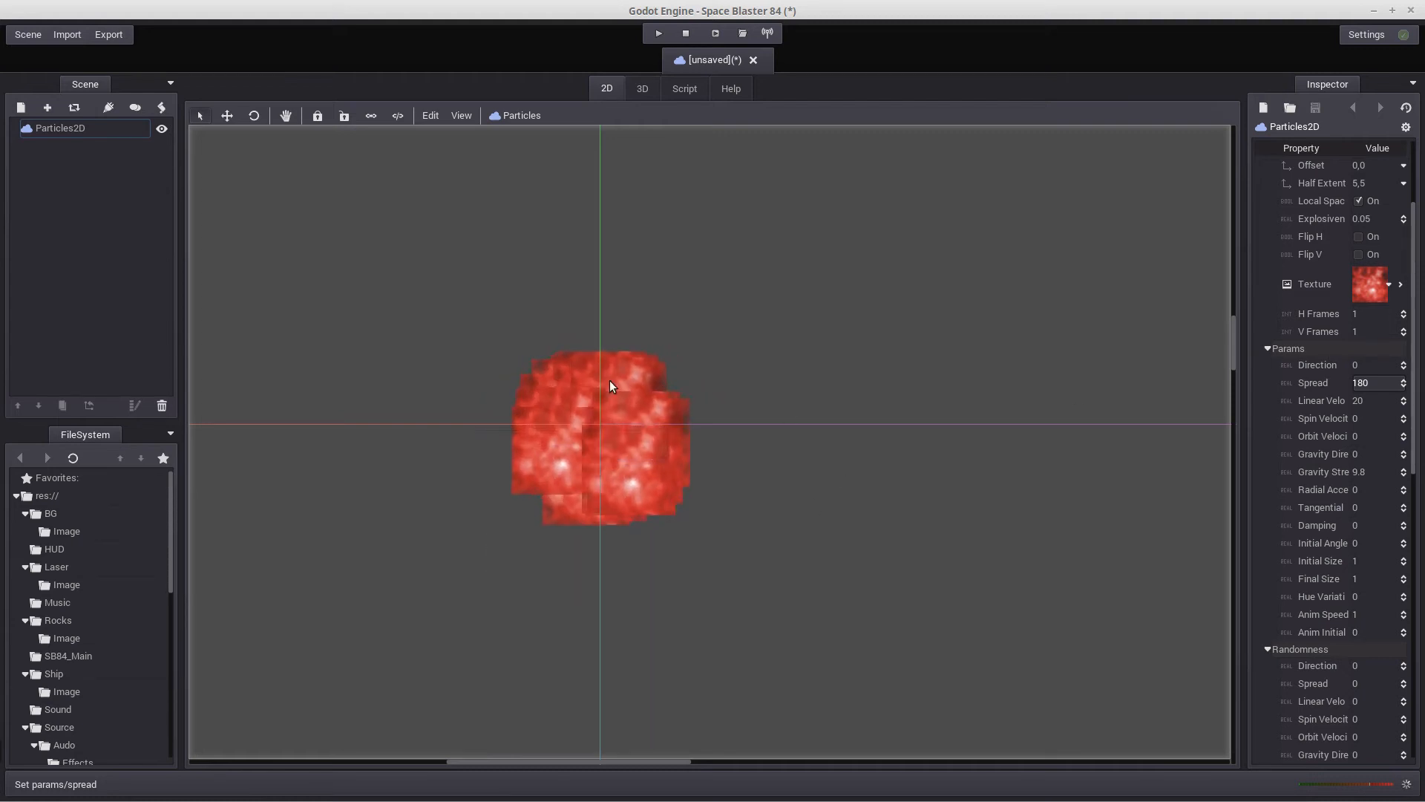
click(1360, 399)
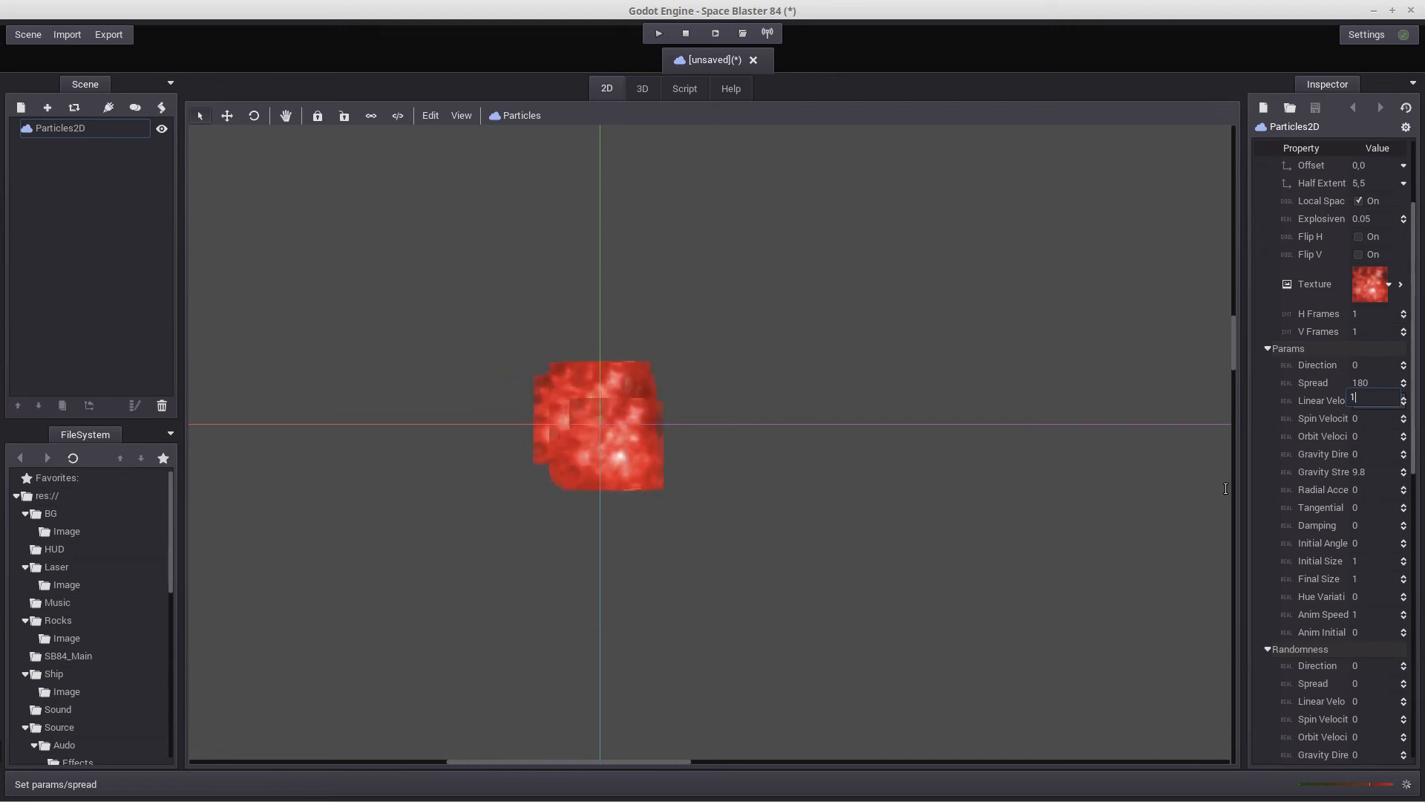
text(185)
key(Return)
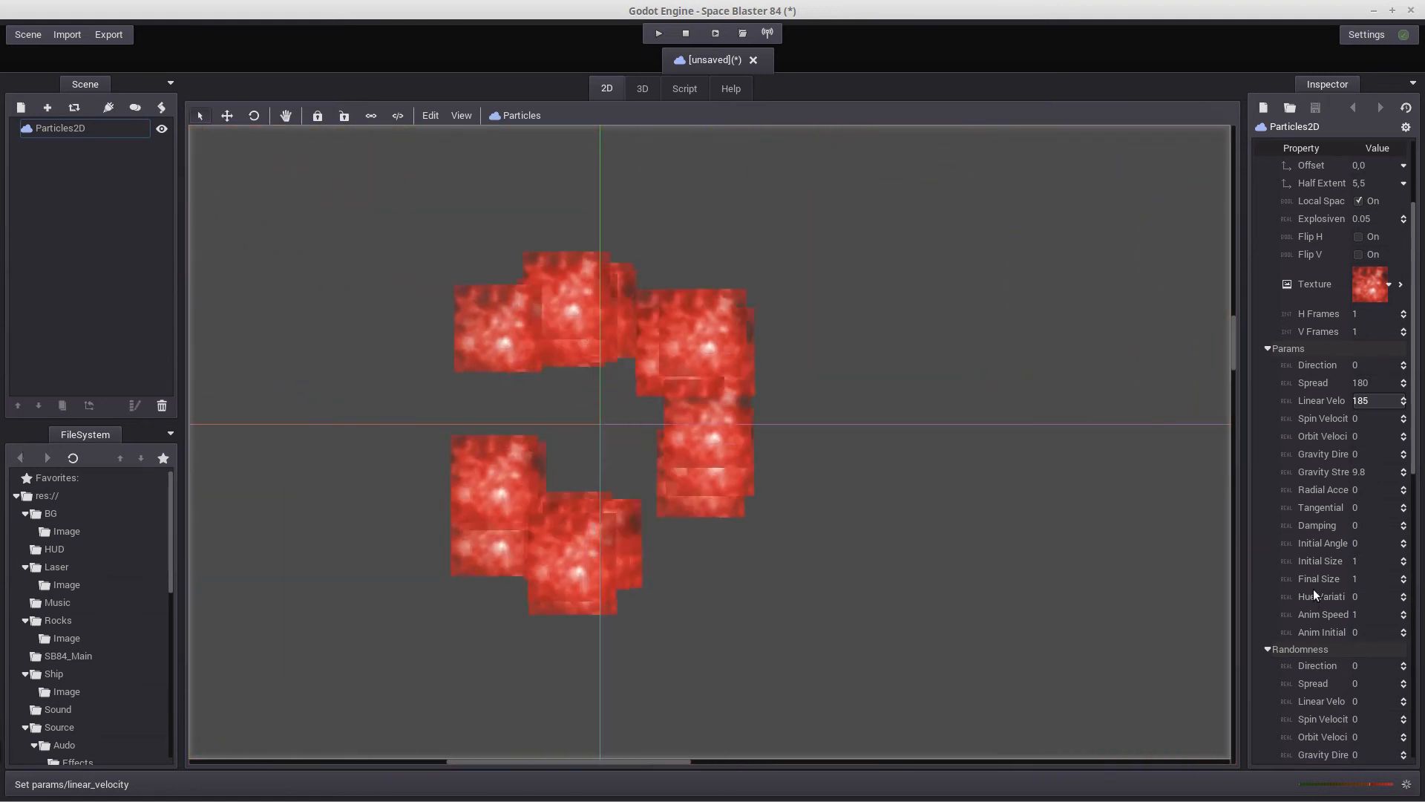
Set the particles' spin velocity to 2
click(1363, 417)
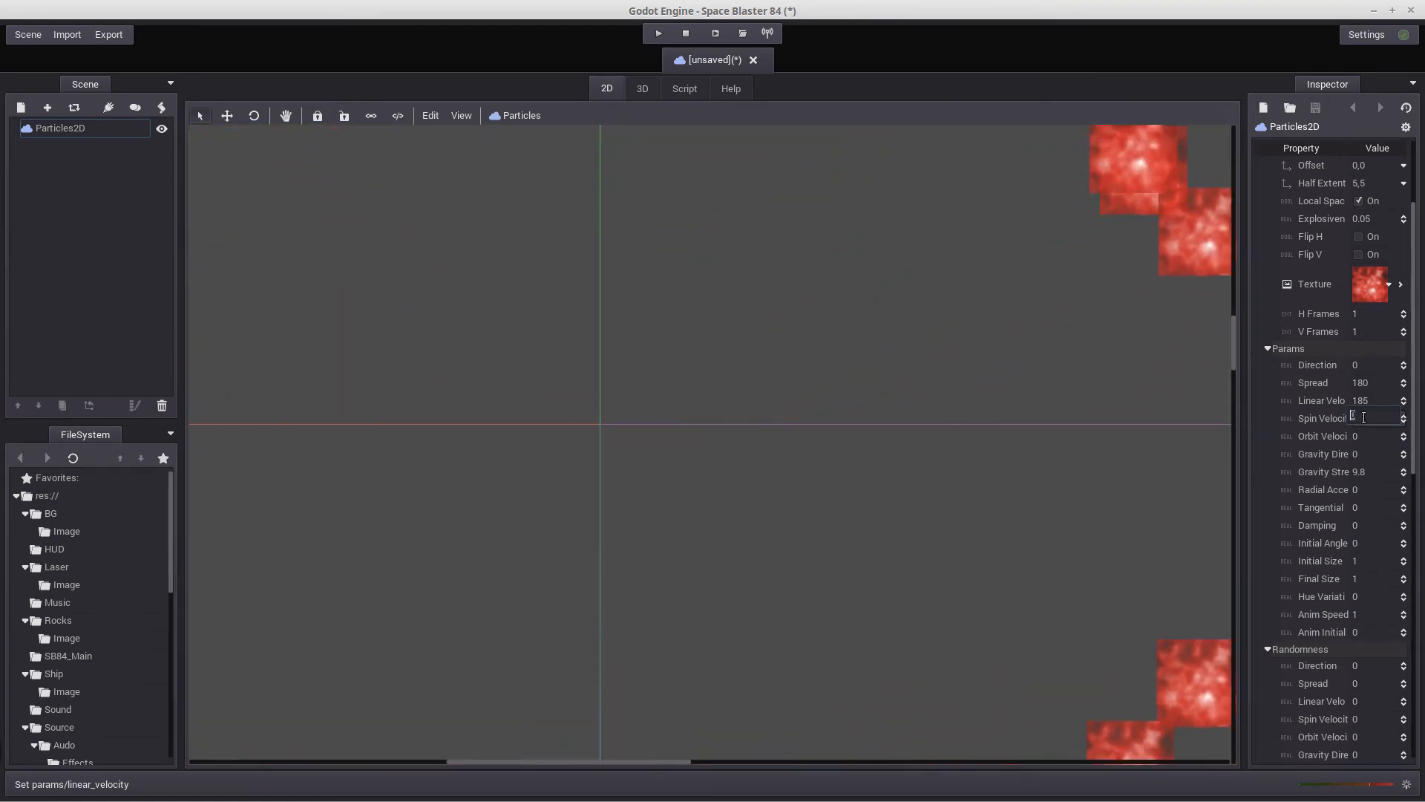
text(2)
key(Return)
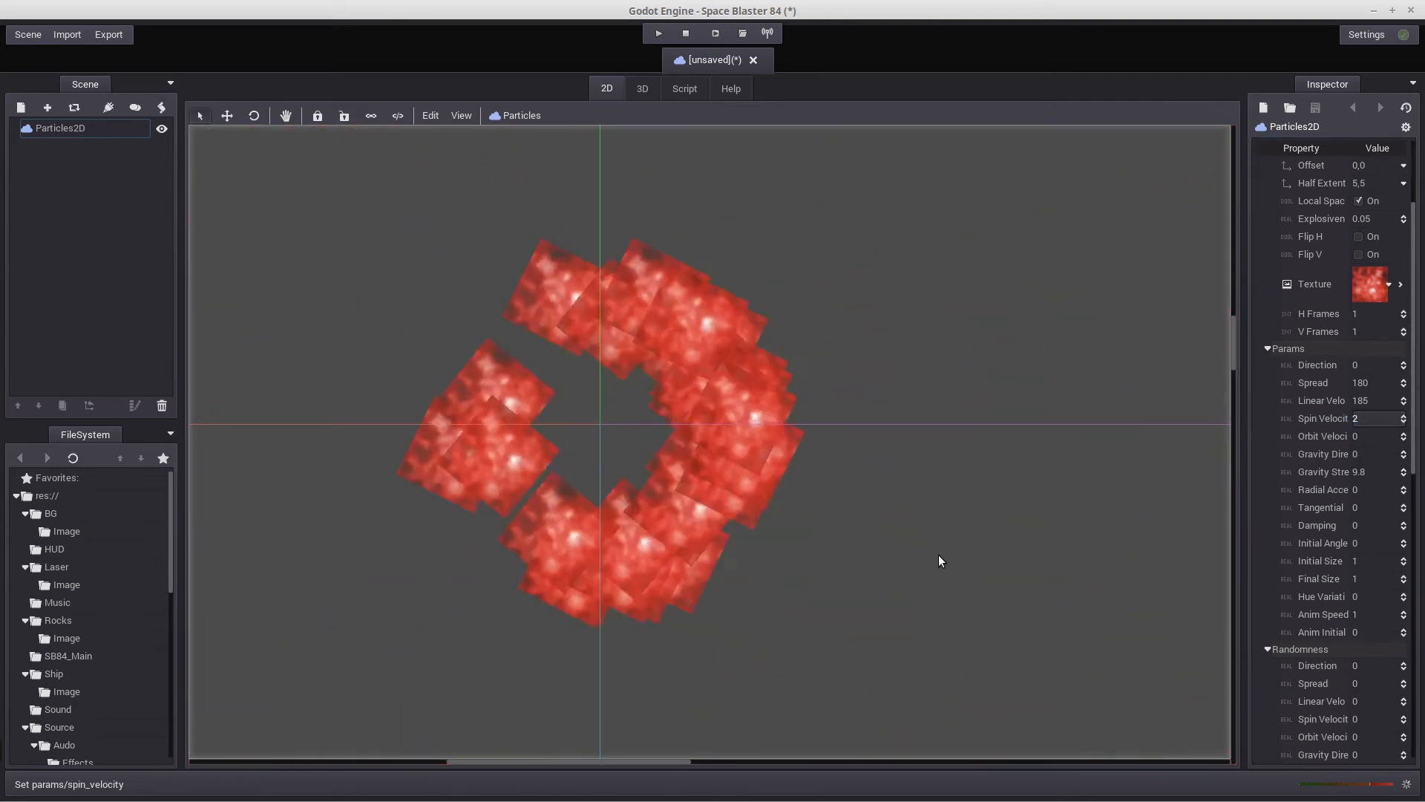
scroll(938, 560, down, 3)
scroll(938, 555, down, 20)
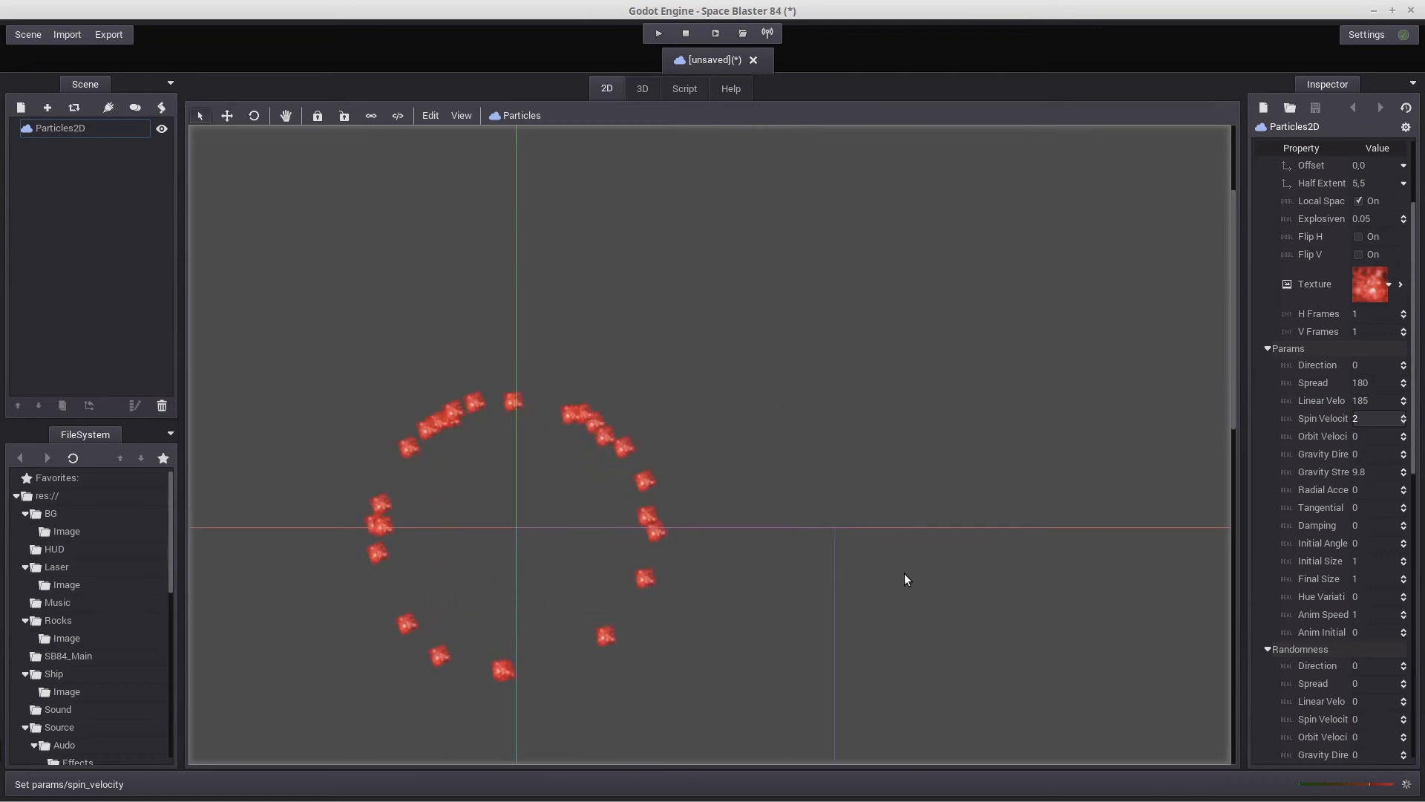
scroll(904, 573, up, 2)
middle_drag(754, 631, 764, 538)
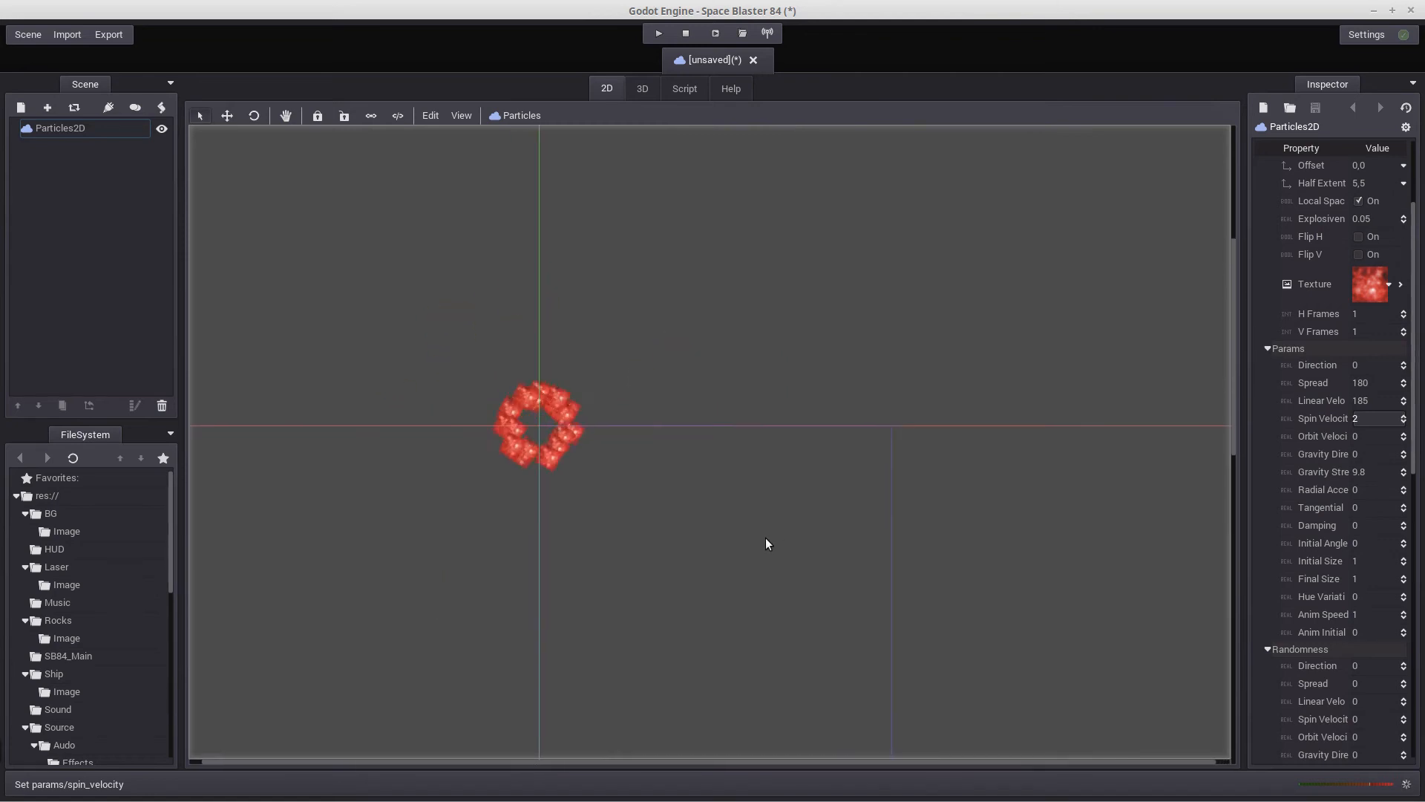
Set the particles' gravity direction to 180 and gravity strength to 80
click(1362, 450)
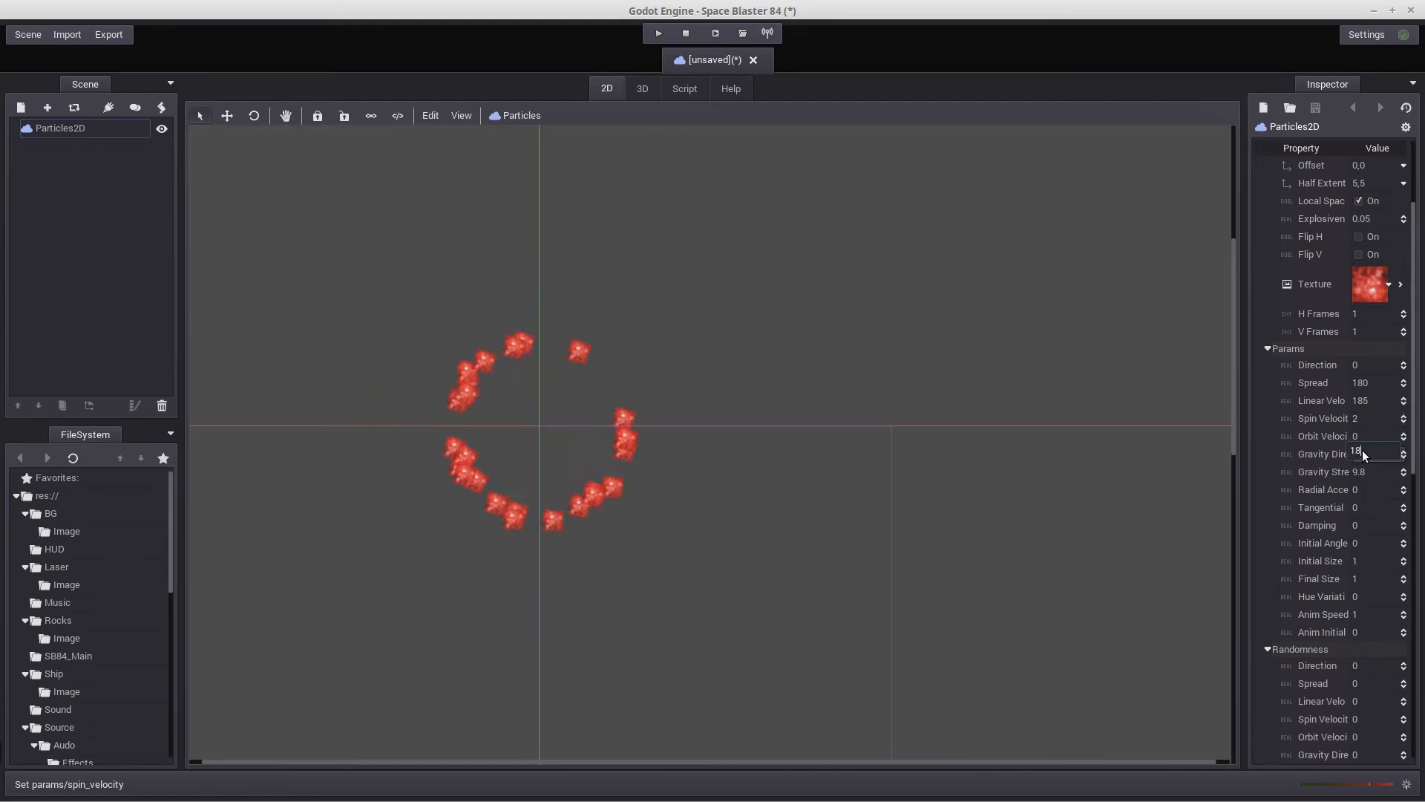
text(18)
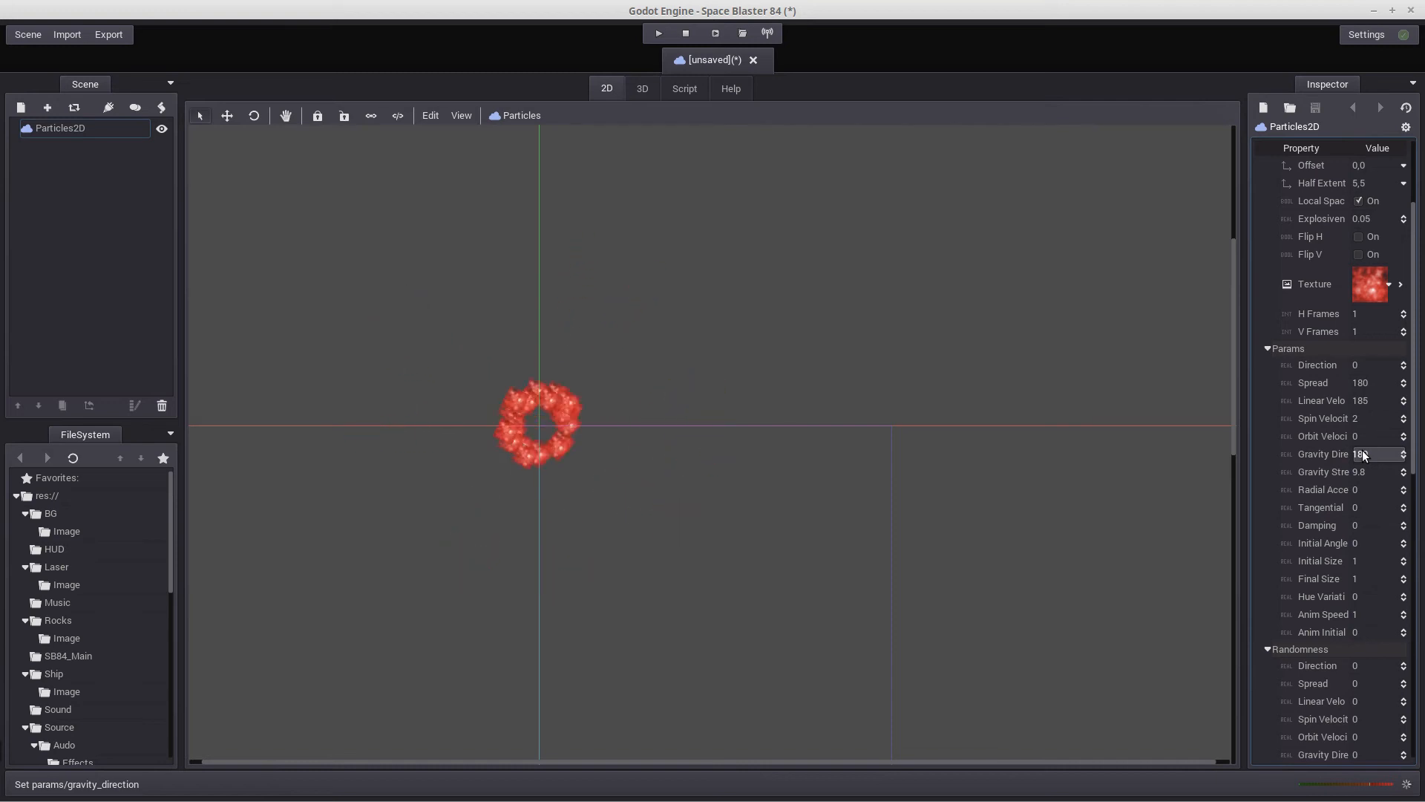
text(0)
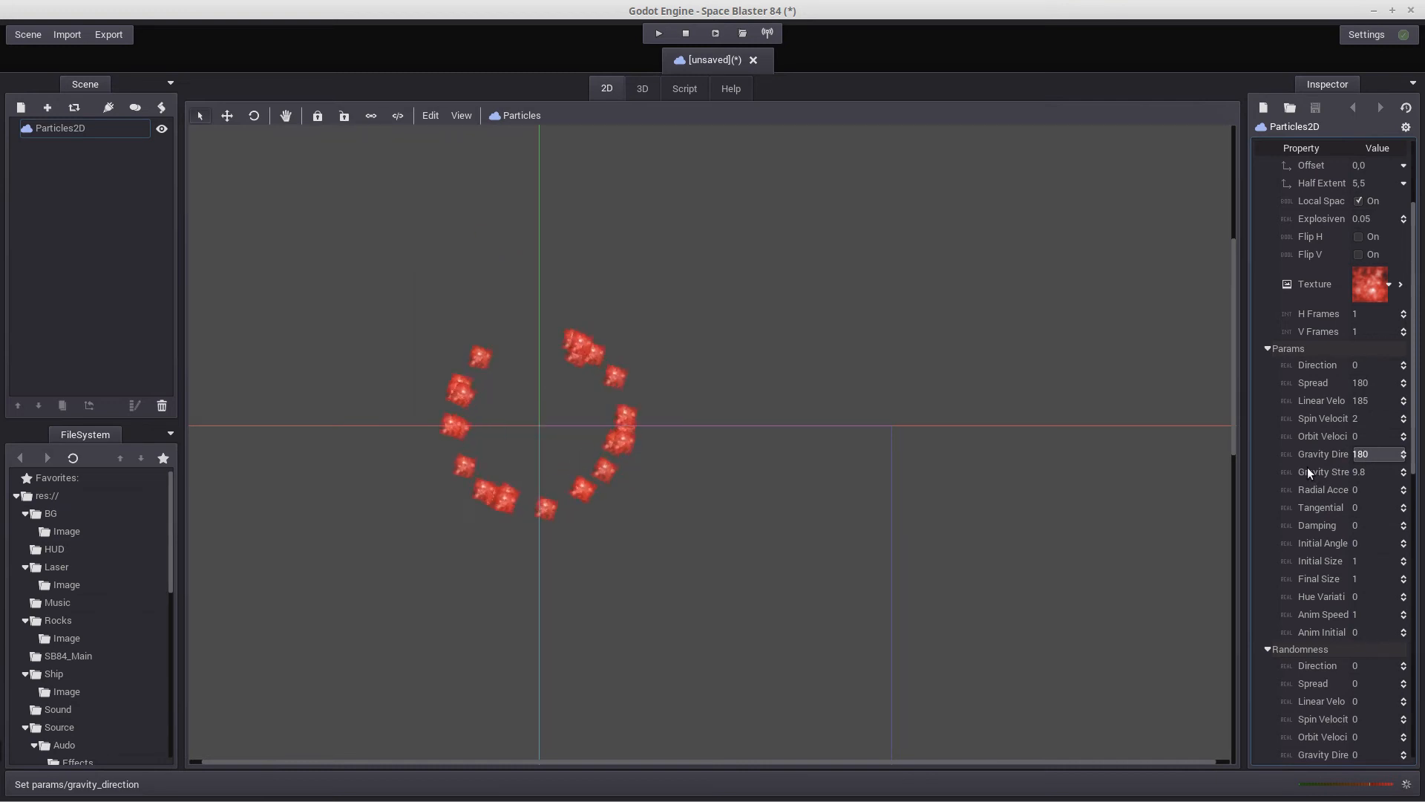
click(1363, 470)
text(80)
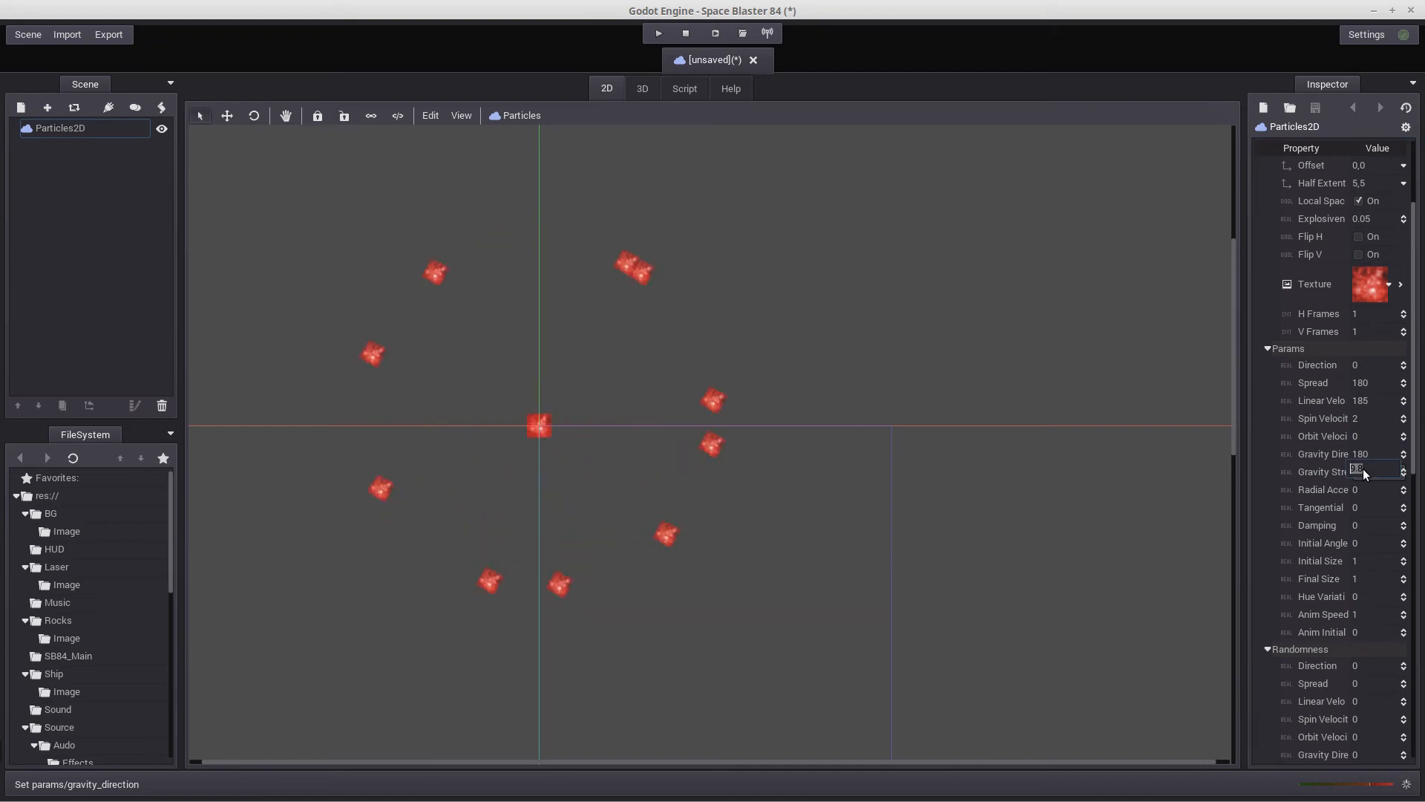
key(Return)
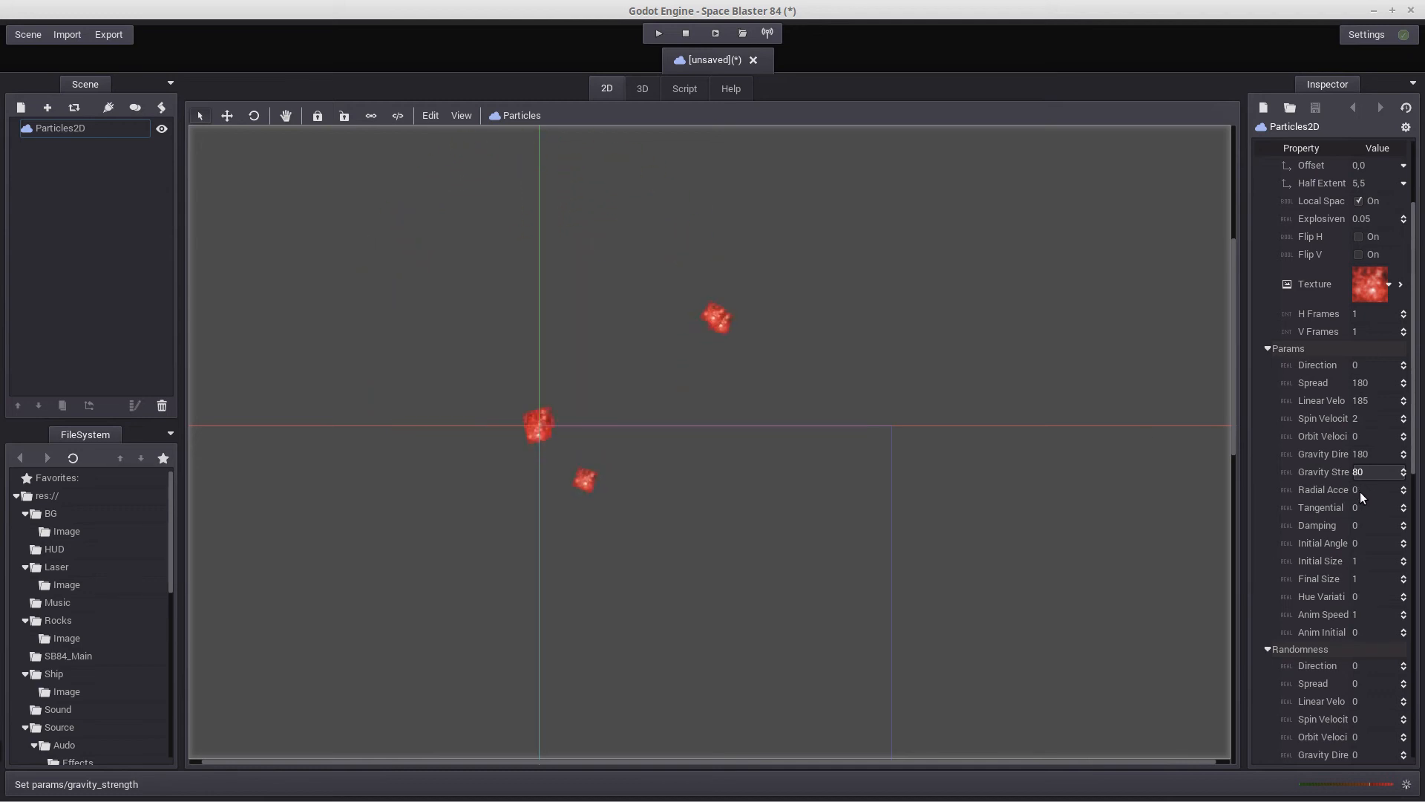
Set the particles' damping to 366 and check the burst up close
click(1356, 524)
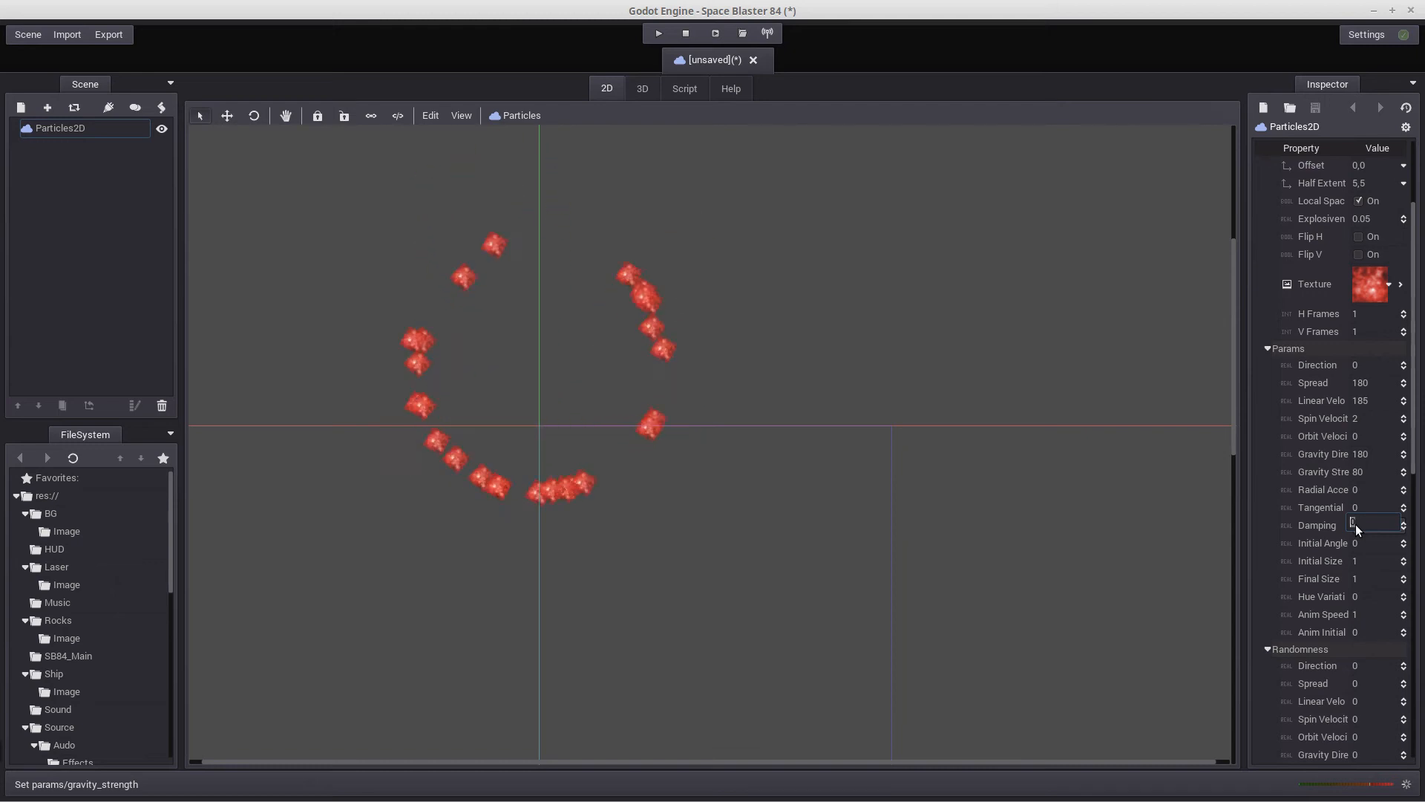
text(366)
key(Return)
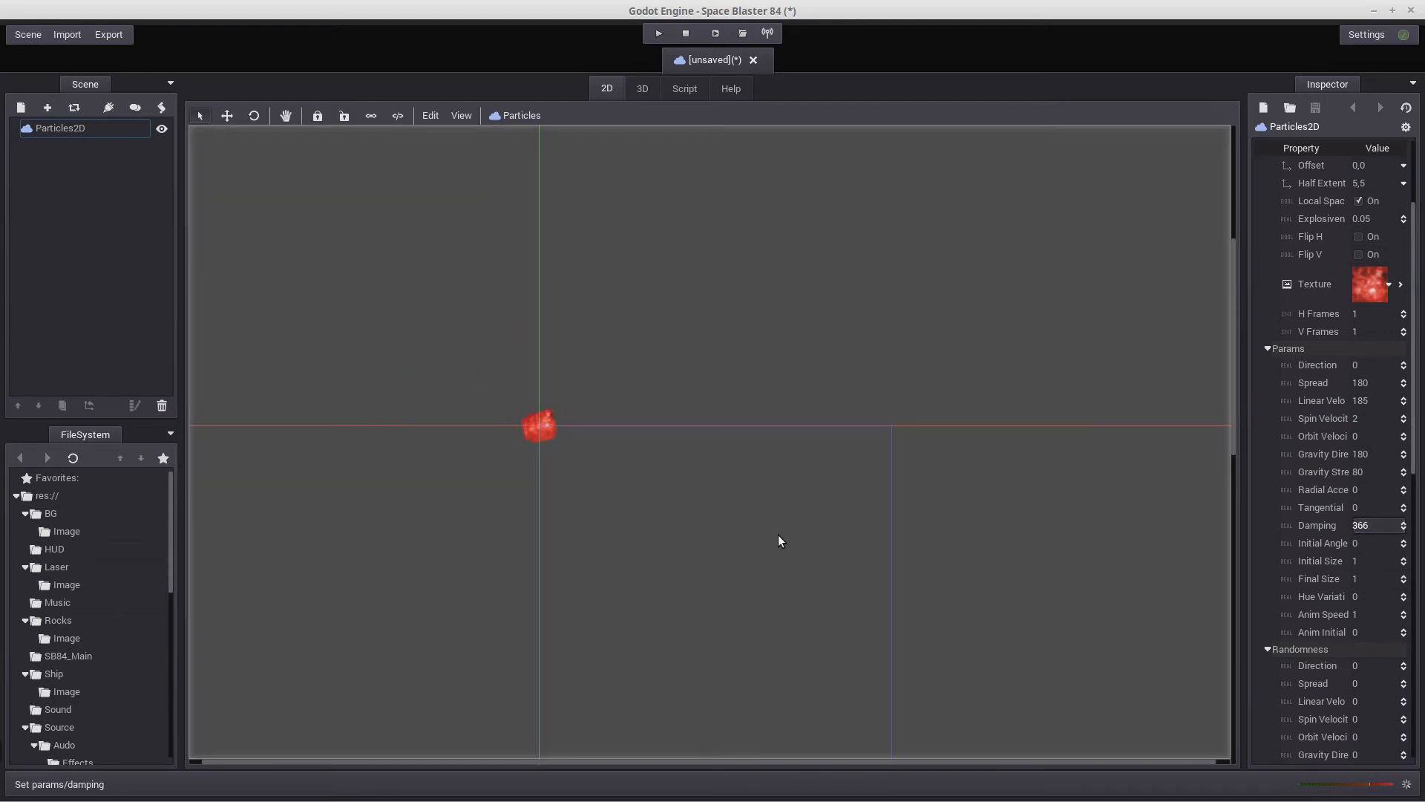
scroll(772, 525, up, 5)
middle_drag(531, 500, 692, 645)
scroll(691, 644, up, 10)
scroll(491, 475, up, 6)
middle_drag(492, 475, 726, 616)
scroll(726, 615, up, 1)
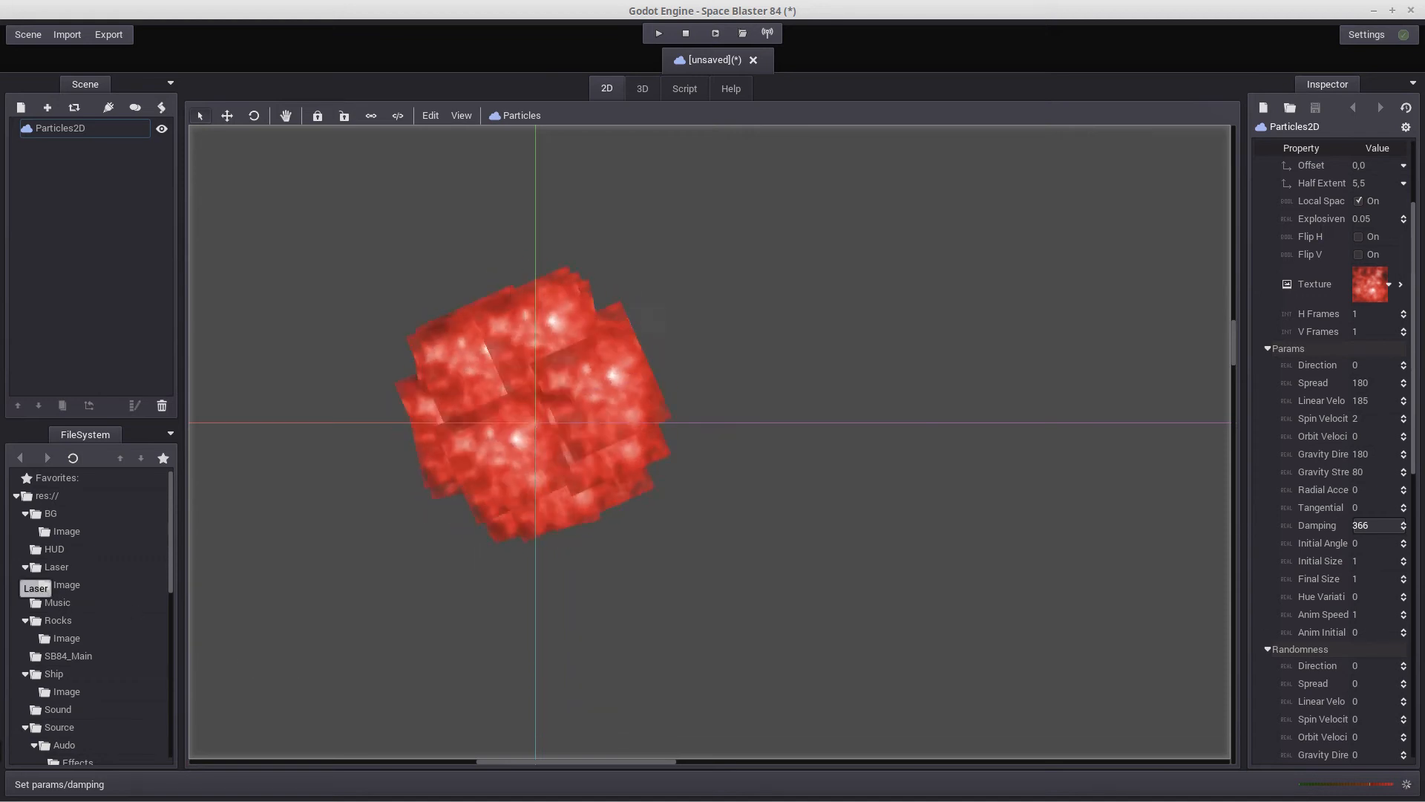
Set the particles' initial angle to 1 and initial size to 0.2
click(1355, 542)
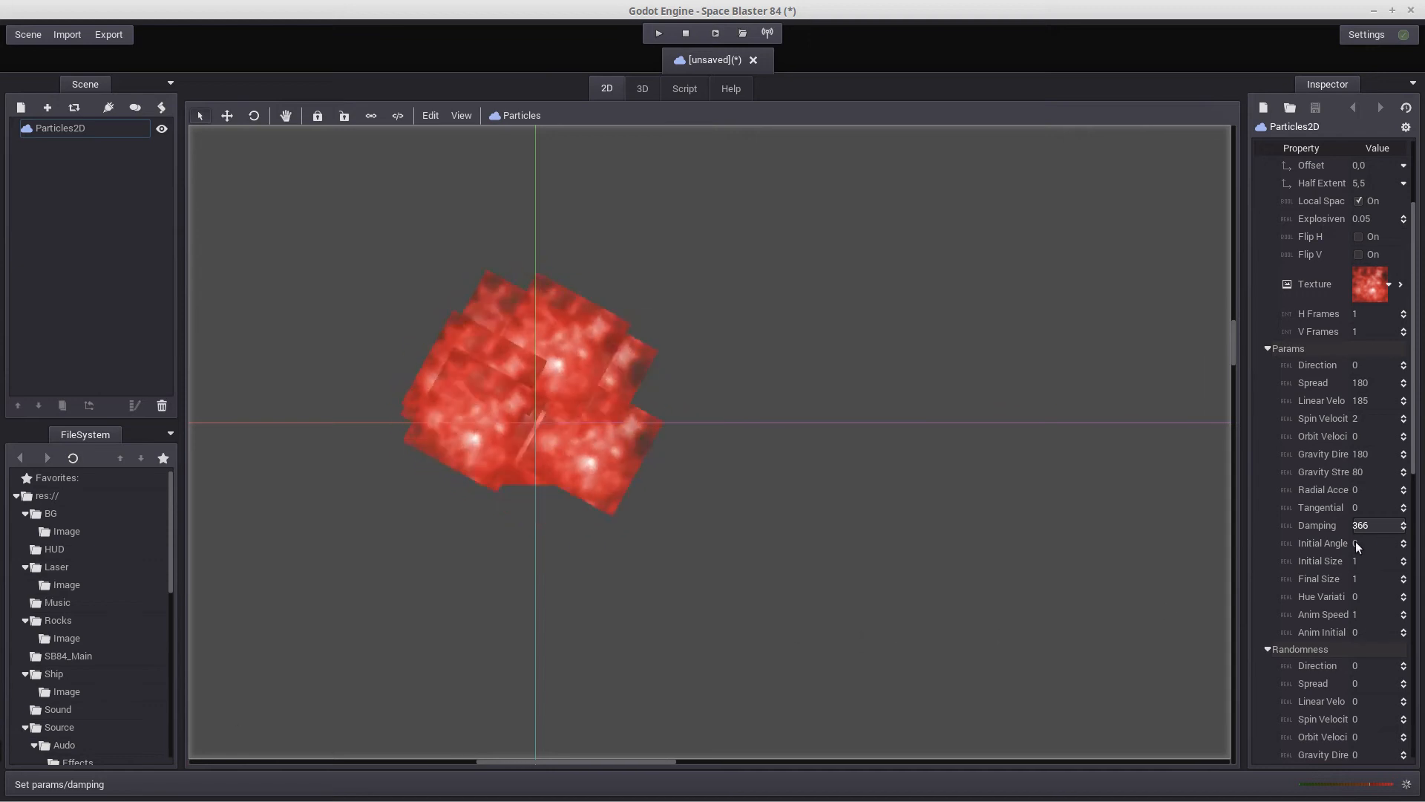
text(1)
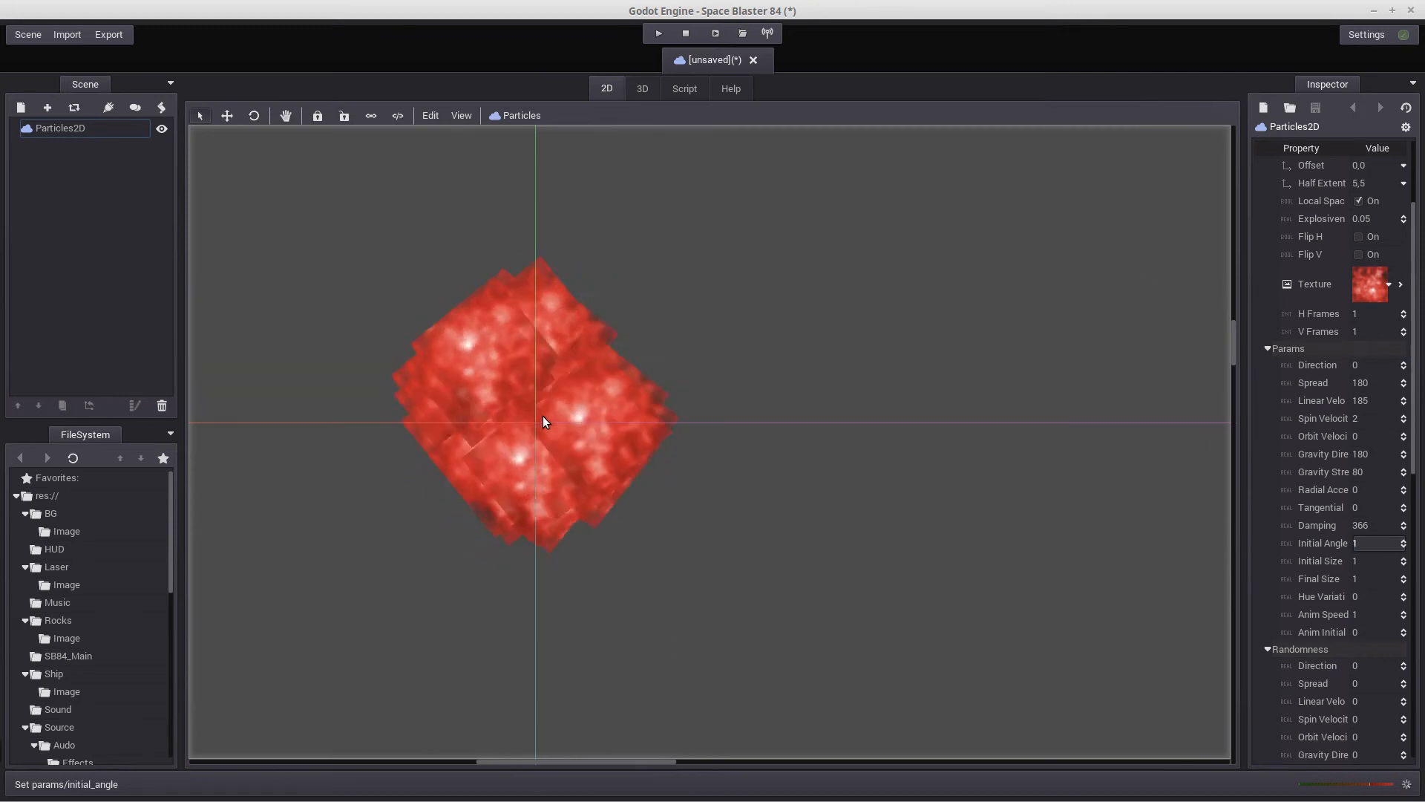
click(1355, 561)
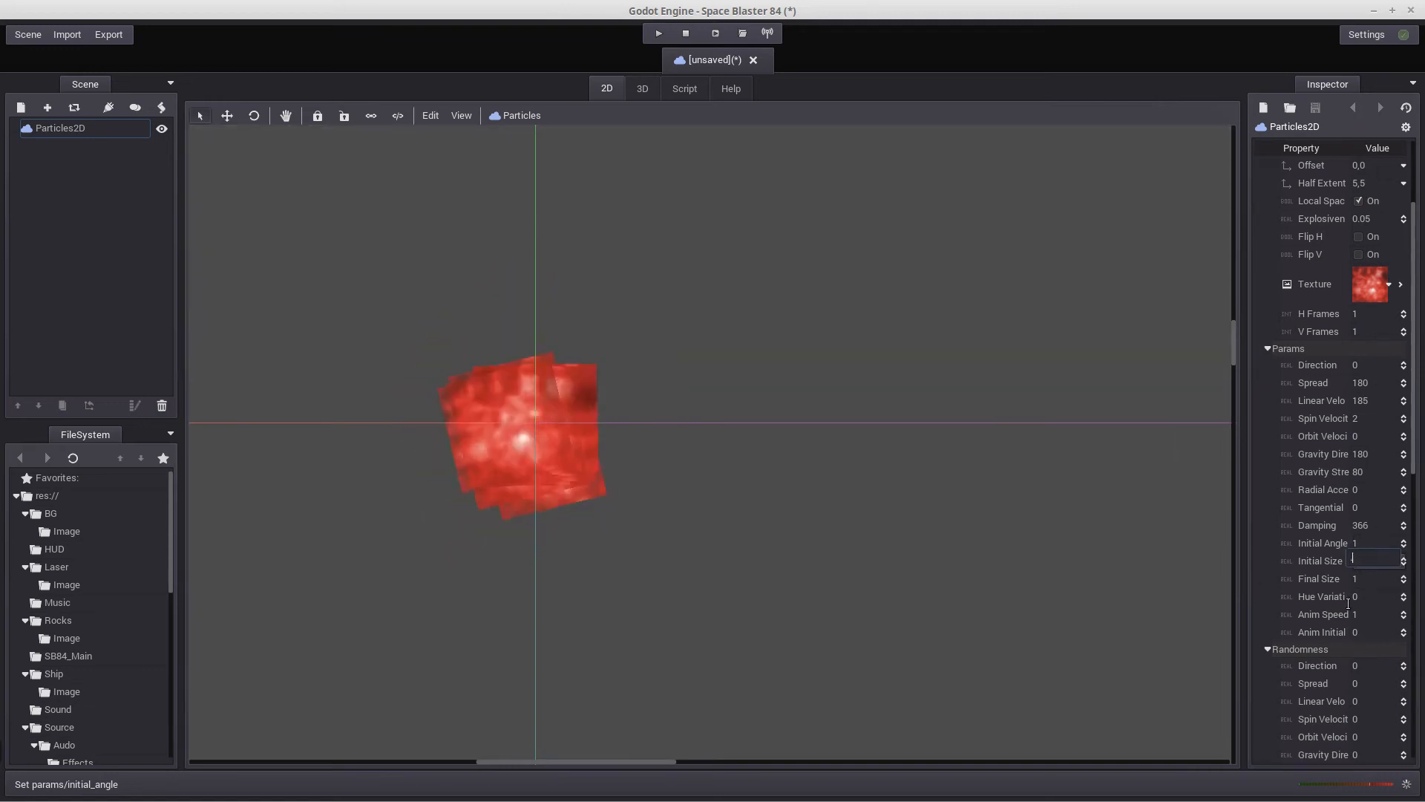
text(0.2)
key(Return)
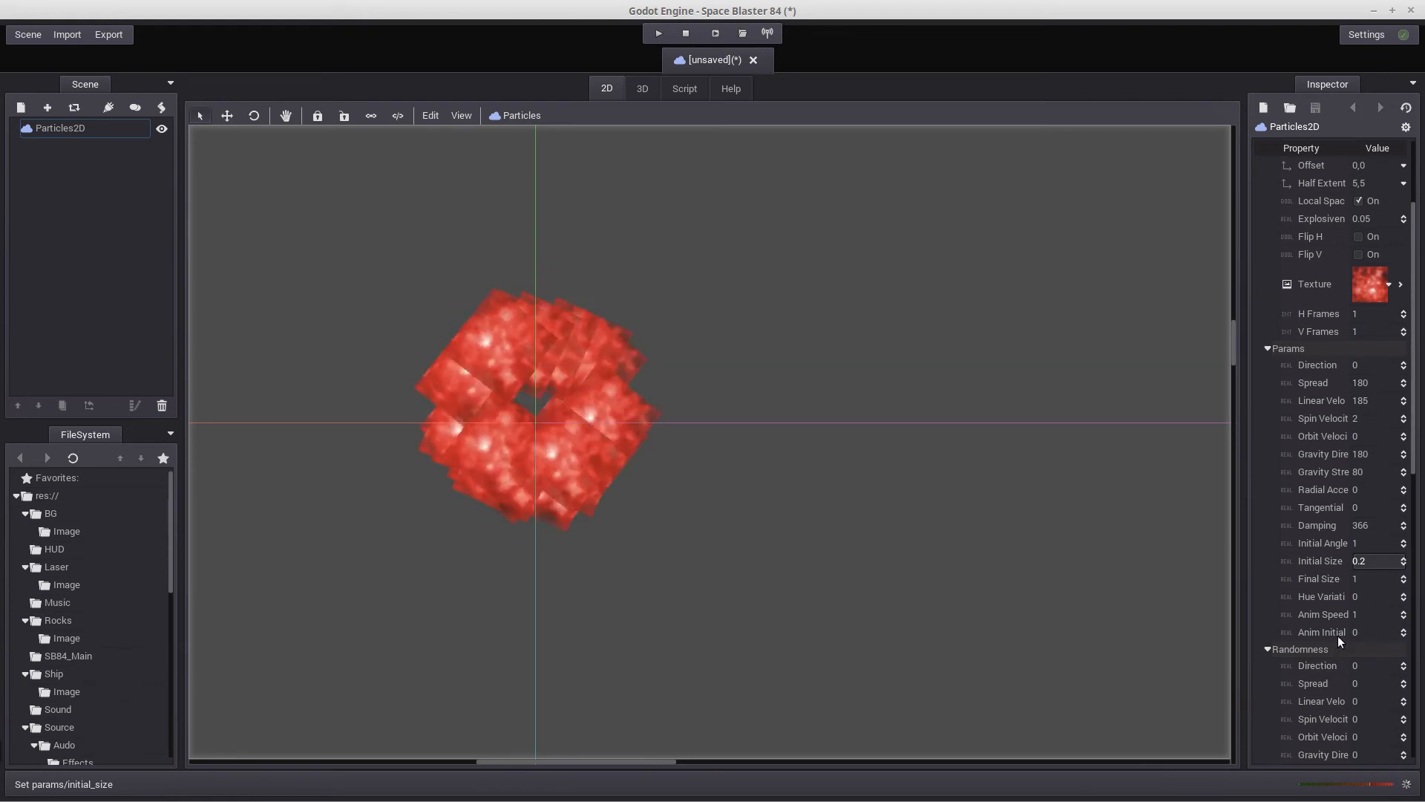
Set the particles' final size to 4 and view the whole burst
click(1363, 578)
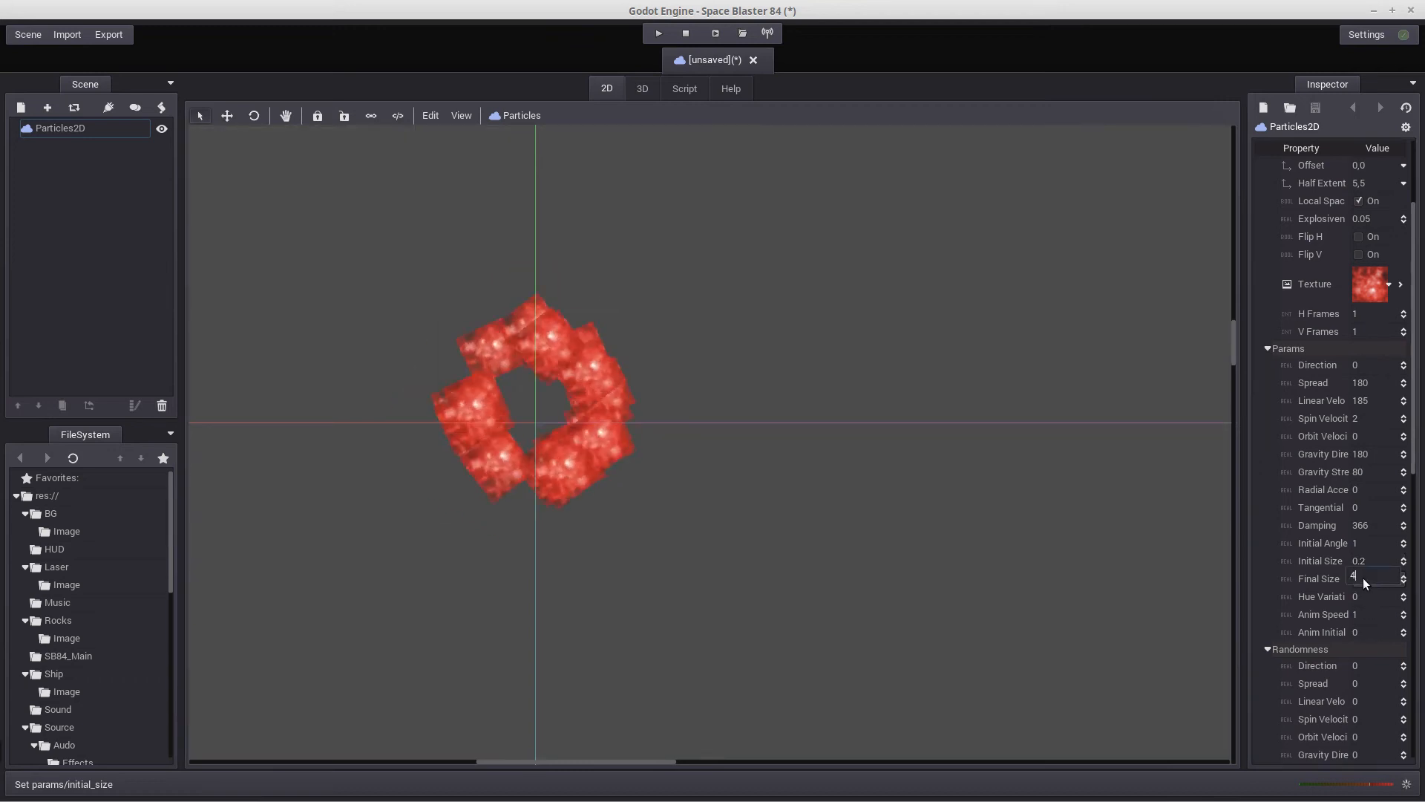
text(4)
key(Return)
scroll(1363, 577, down, 5)
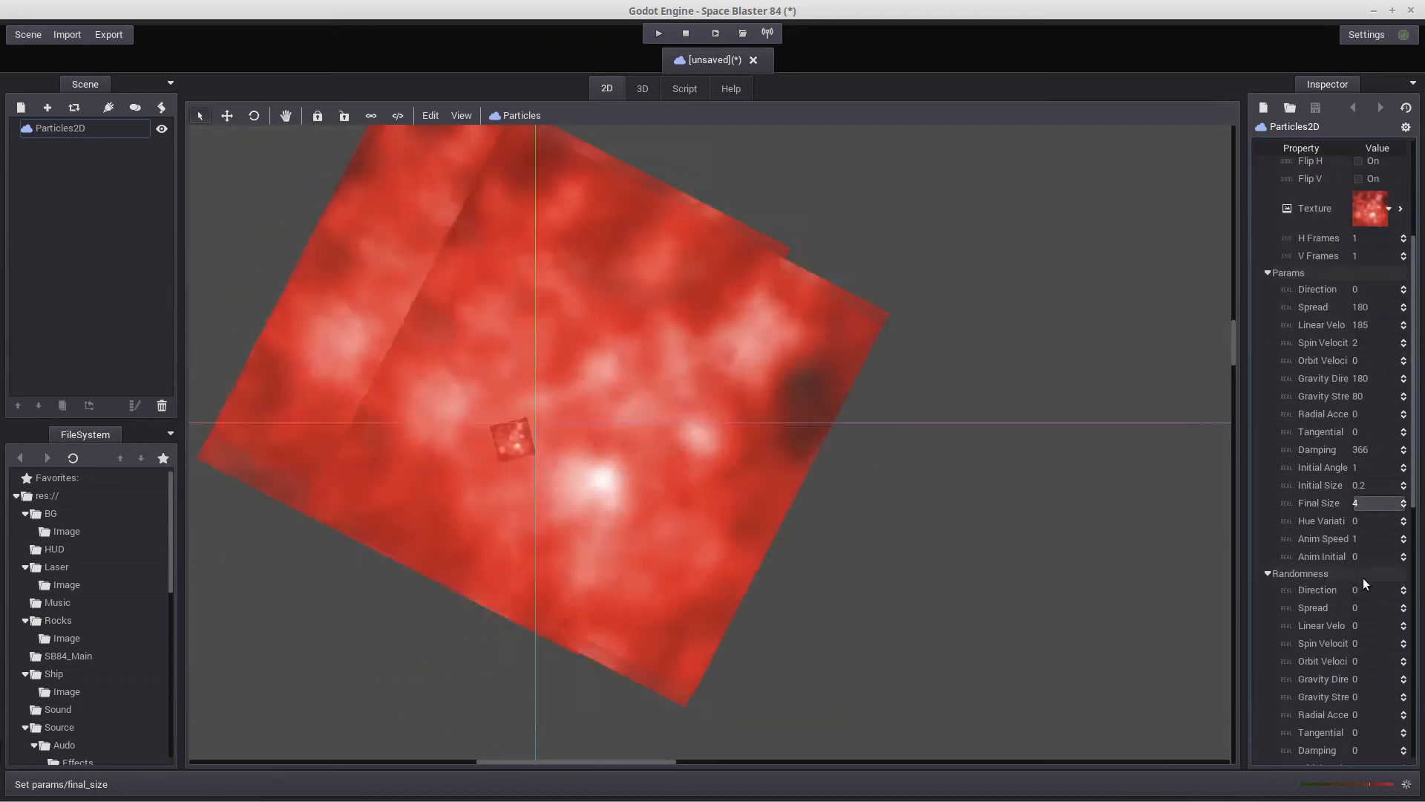
scroll(1316, 567, up, 3)
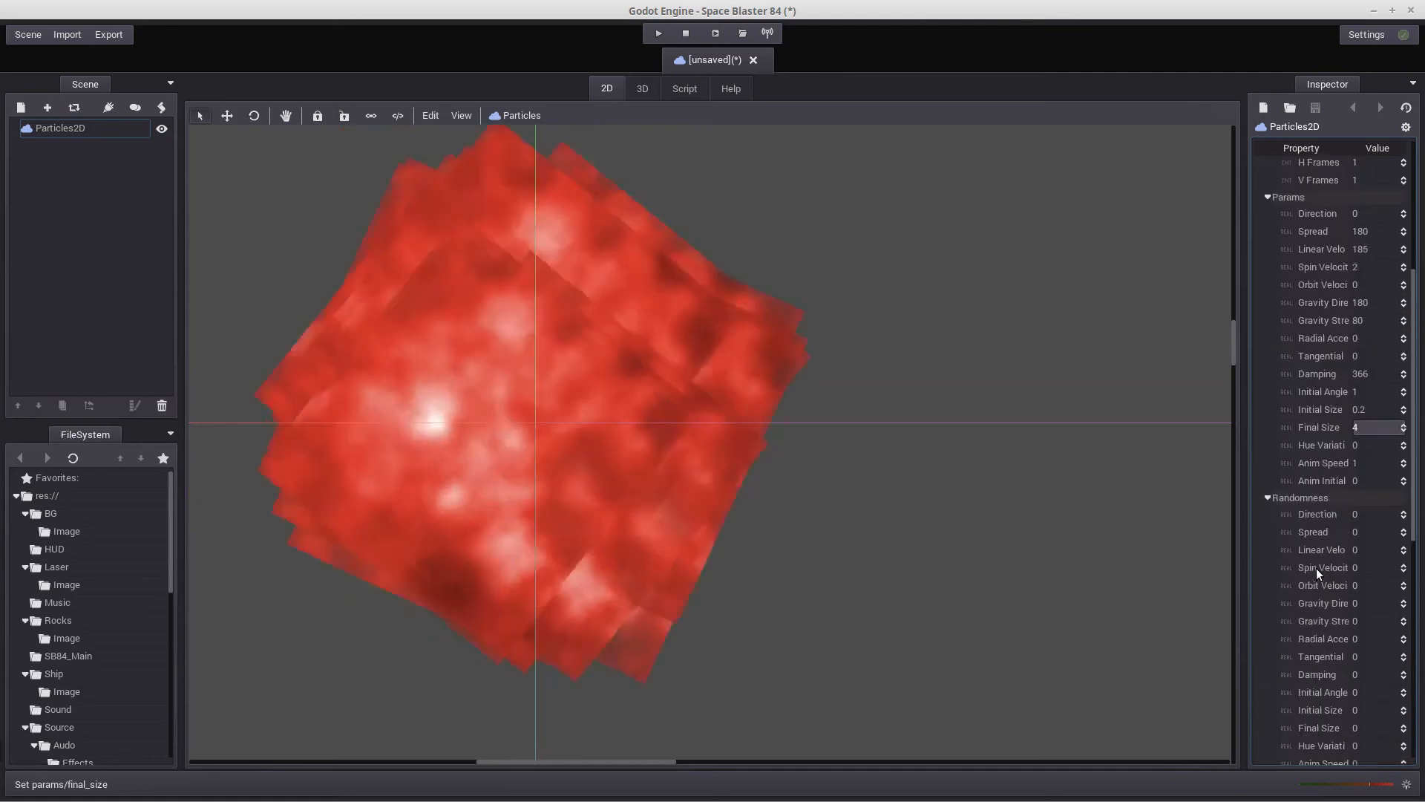
scroll(964, 547, down, 6)
scroll(965, 546, down, 8)
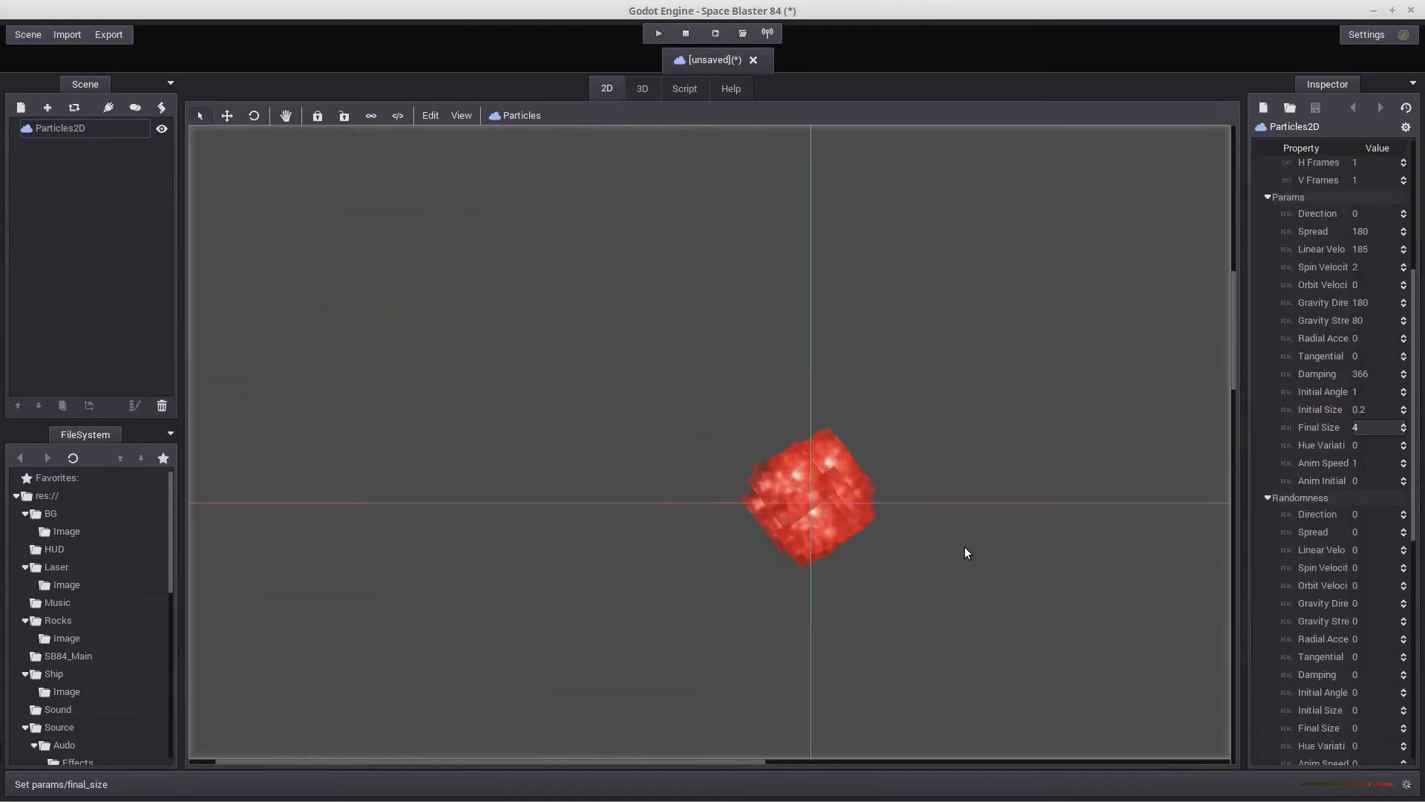
middle_drag(1120, 669, 871, 554)
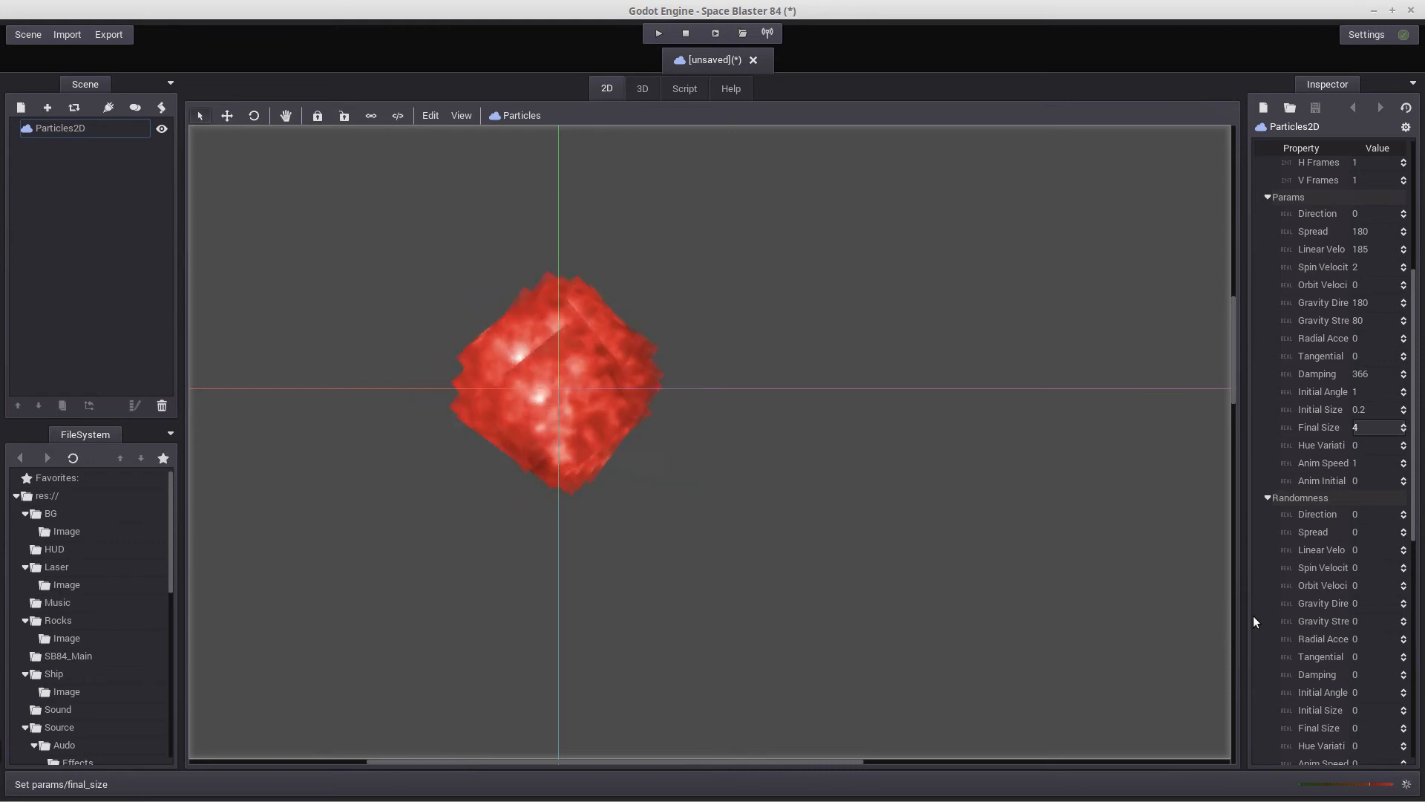
Set the direction randomness to 0.6 and the spread randomness to 0.2
scroll(1307, 592, down, 4)
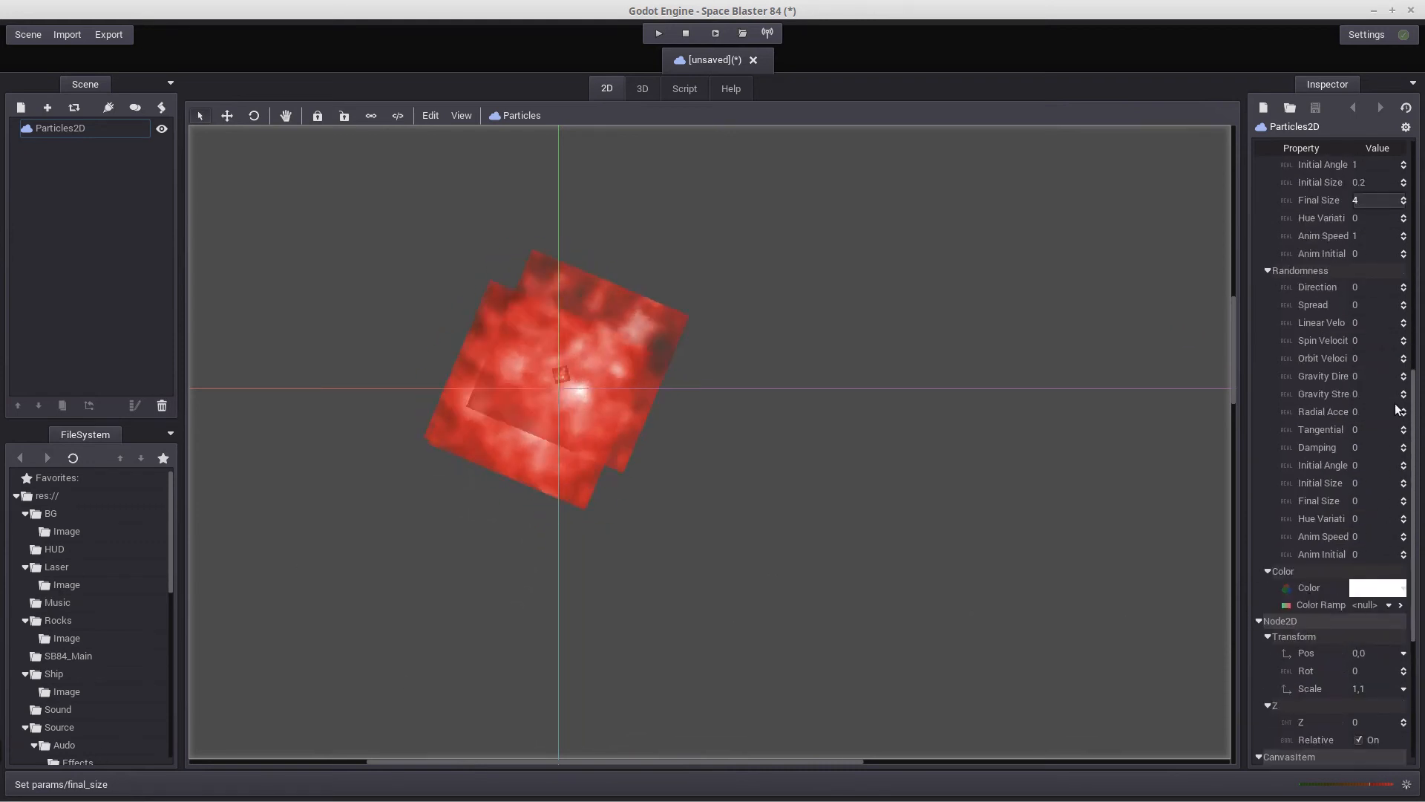
click(1368, 287)
key(BackSpace)
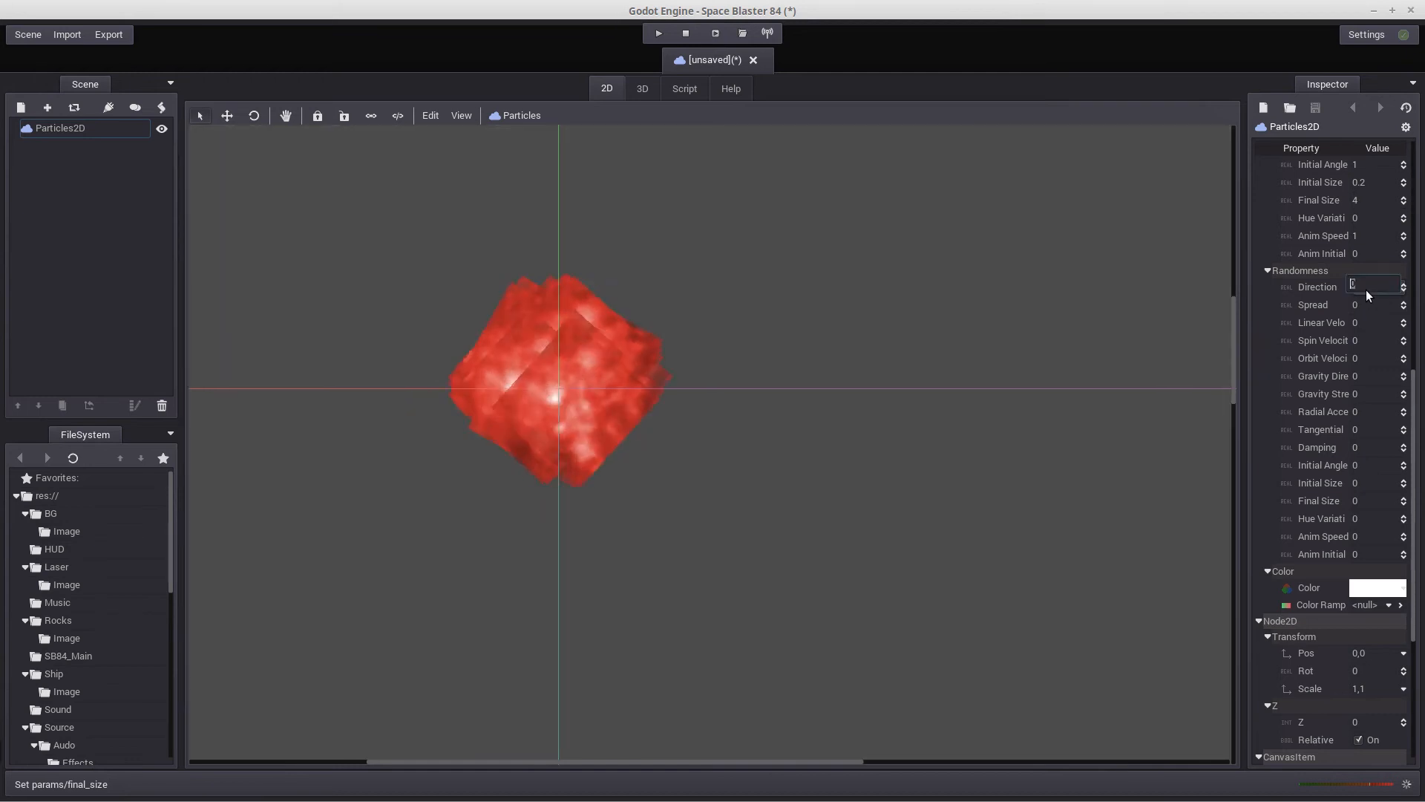
text(0.6)
key(Return)
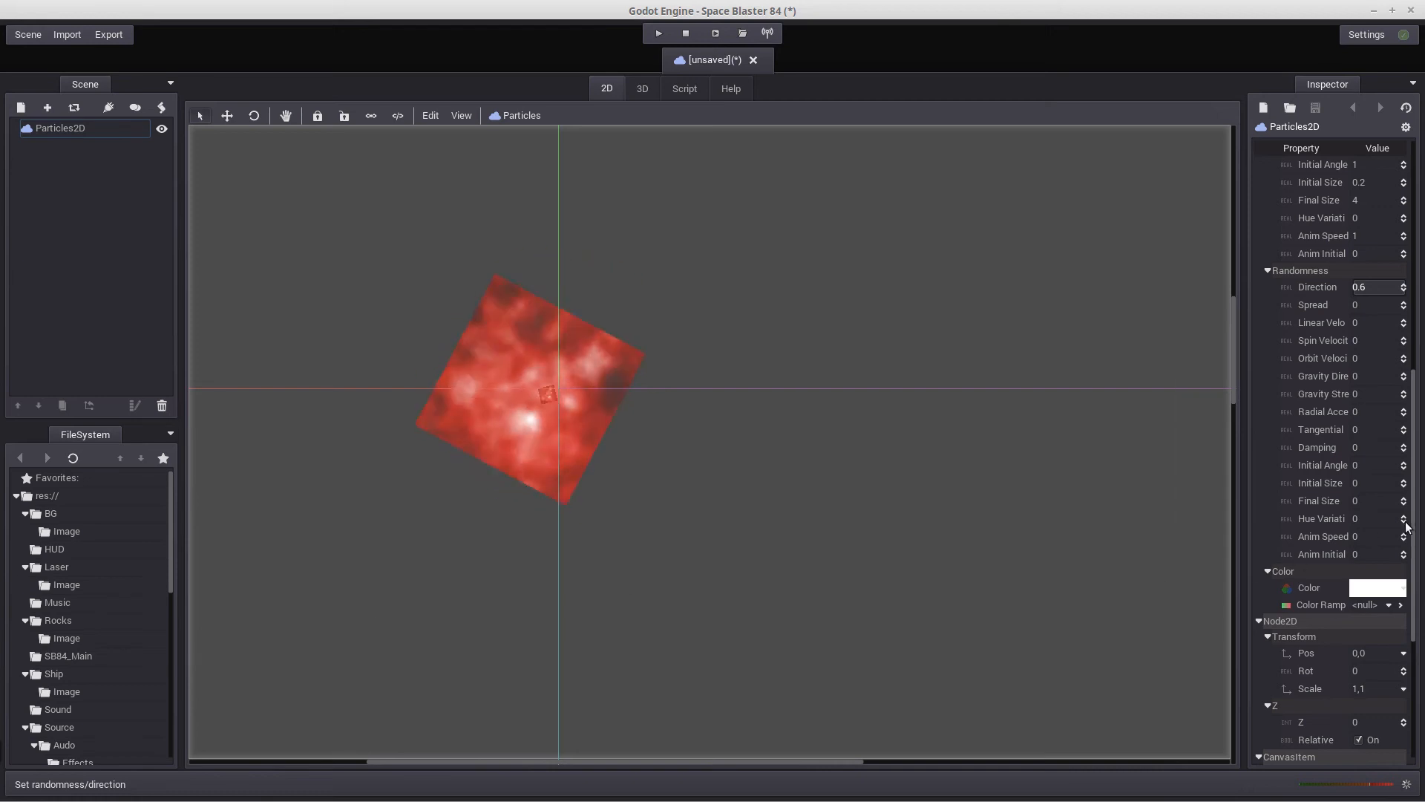
click(1355, 306)
text(0.2)
key(Return)
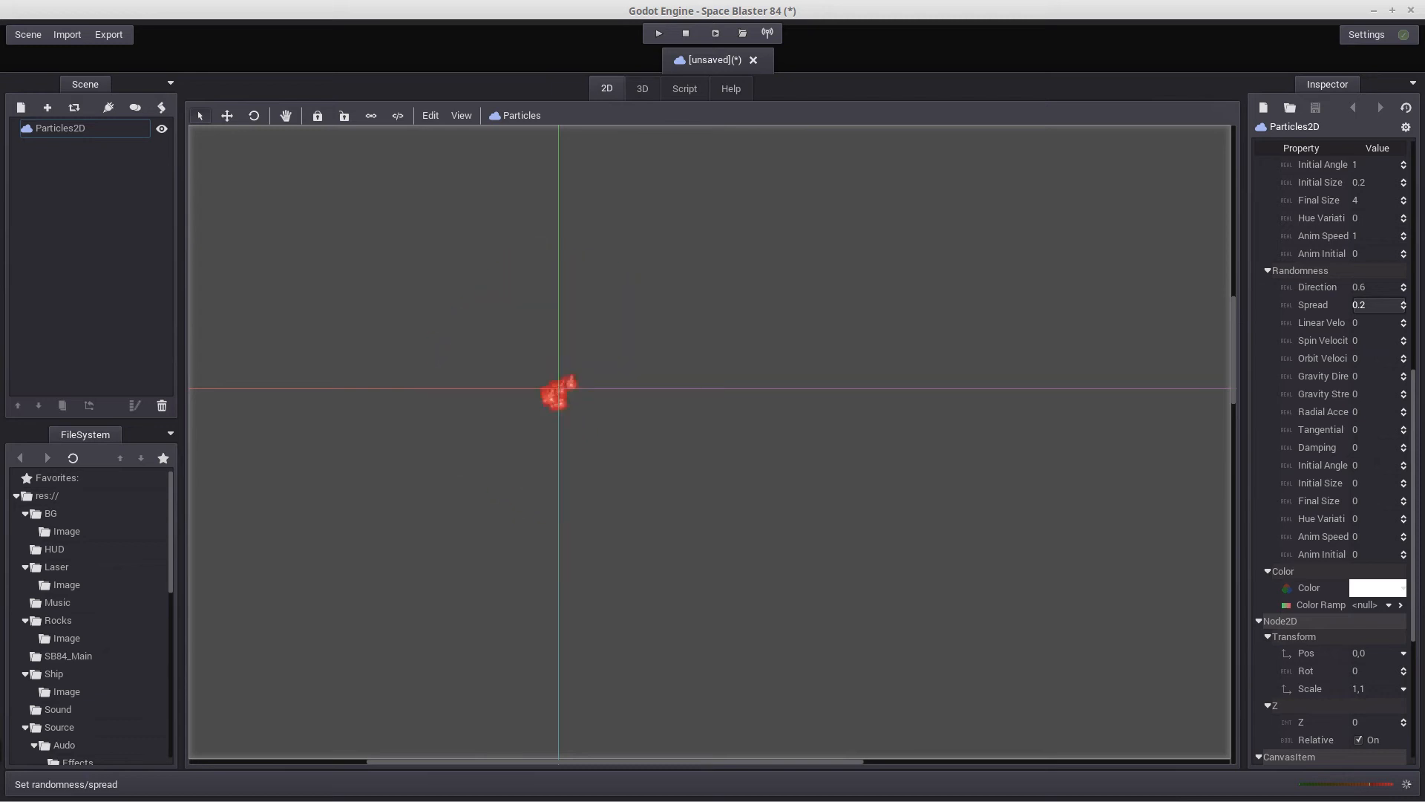
Set the spin velocity randomness to 1
click(1357, 339)
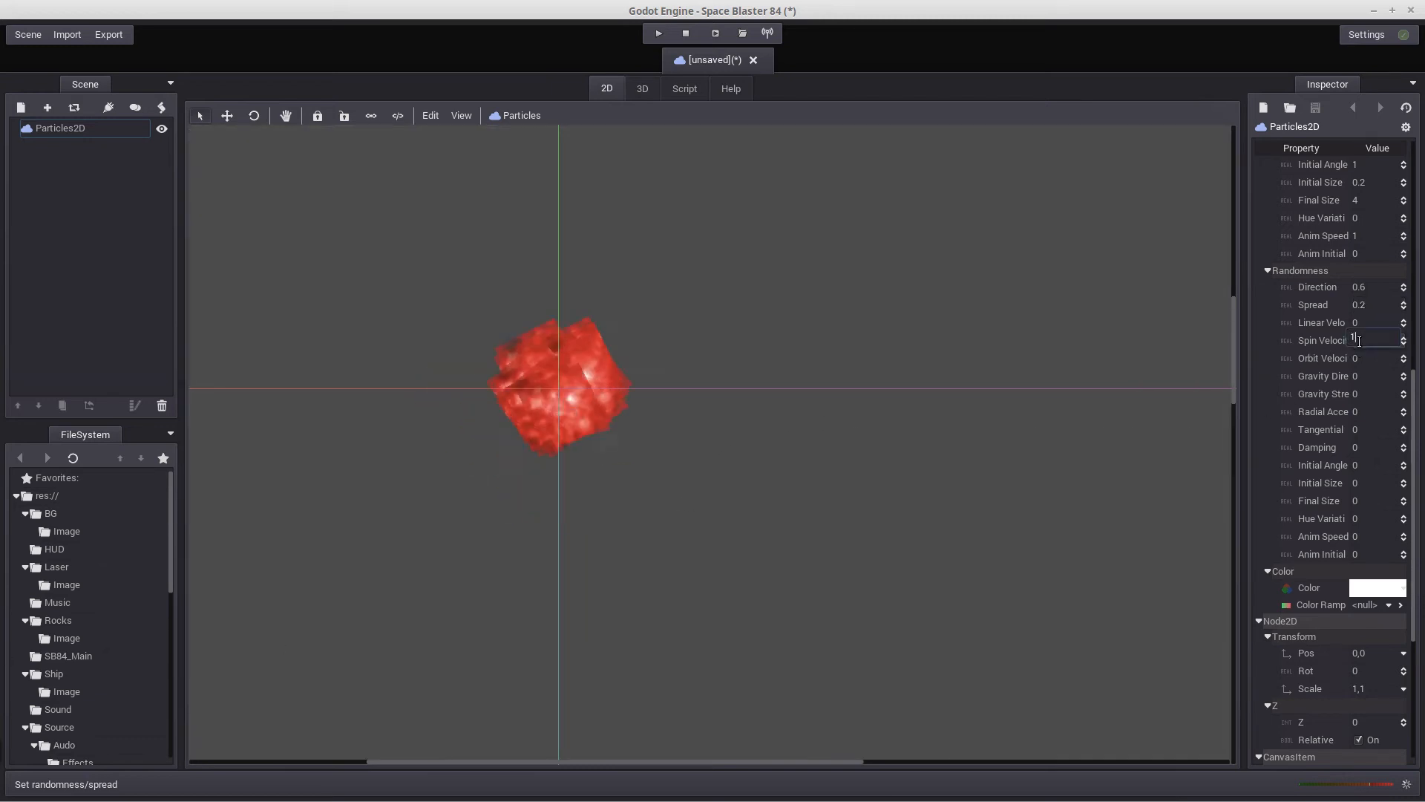
text(1)
key(Return)
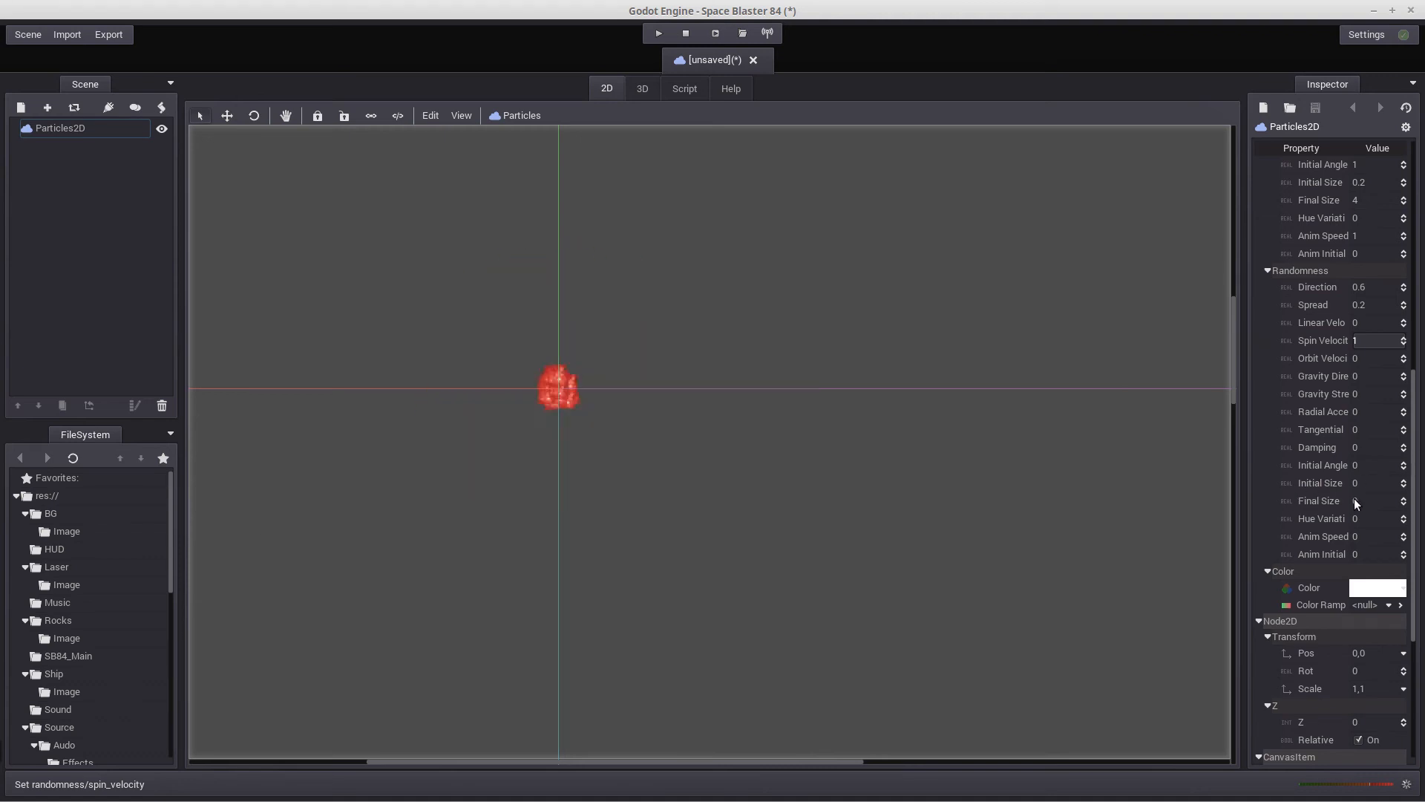
Assign a new ColorRamp to the particles' color ramp property and open it for editing
scroll(1354, 497, down, 3)
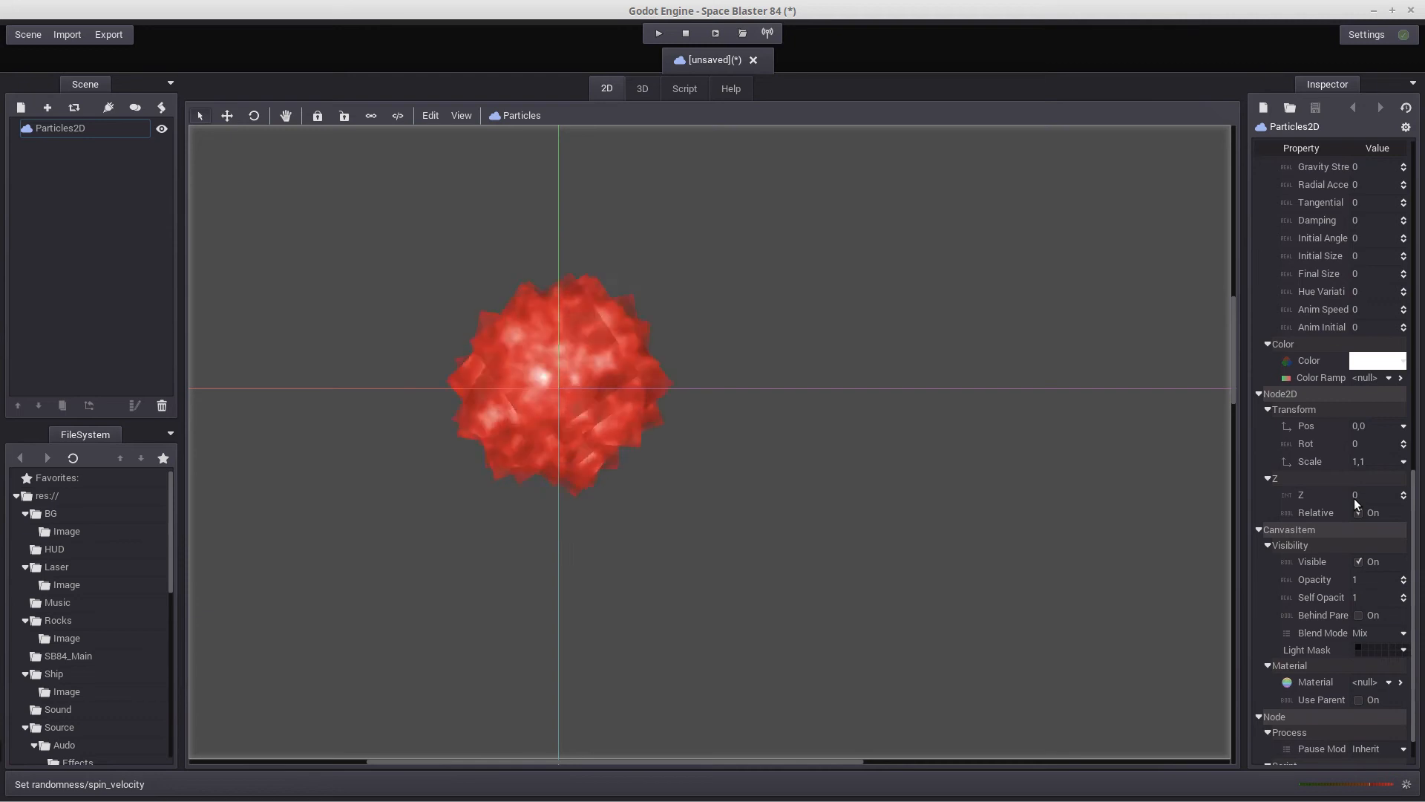
scroll(1354, 497, up, 4)
scroll(1365, 481, down, 2)
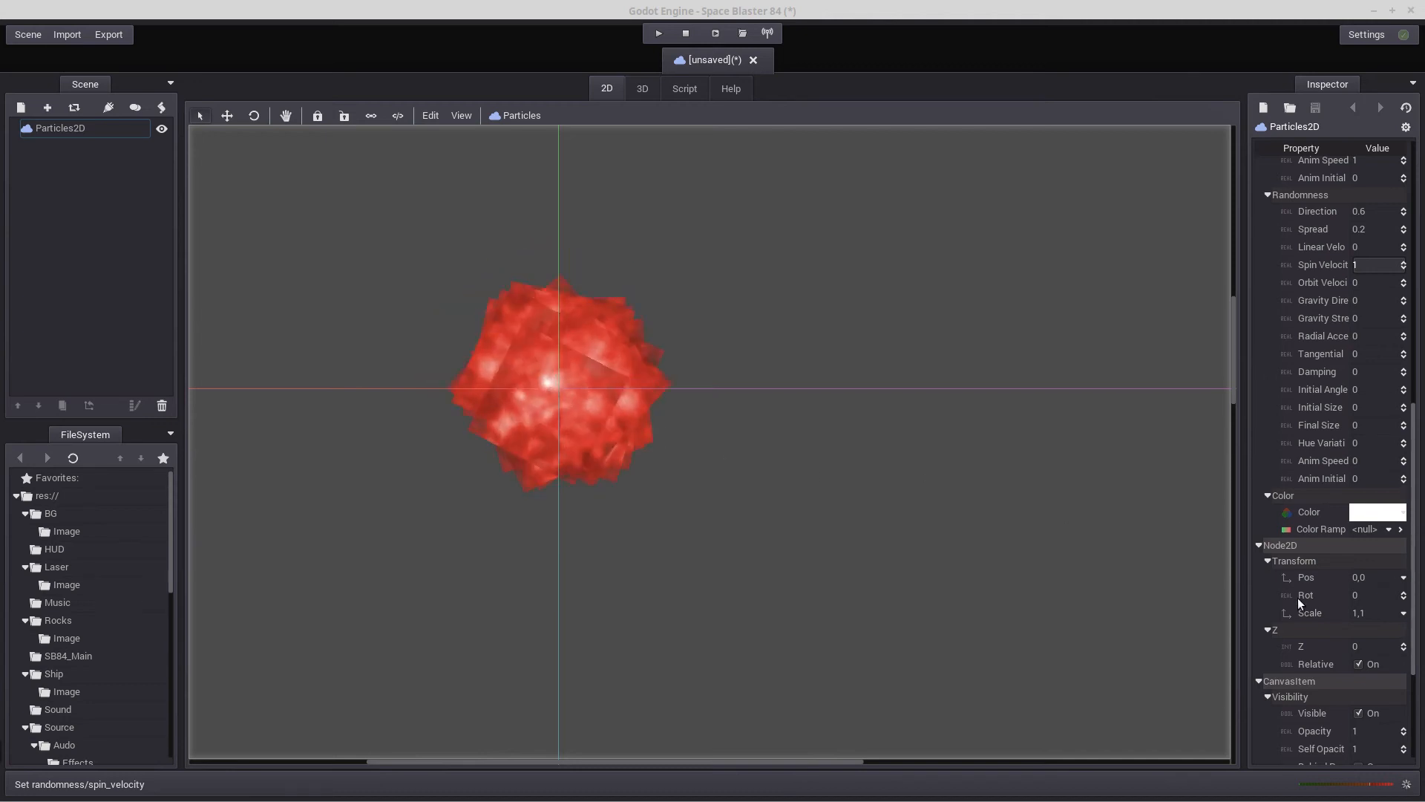
click(1388, 530)
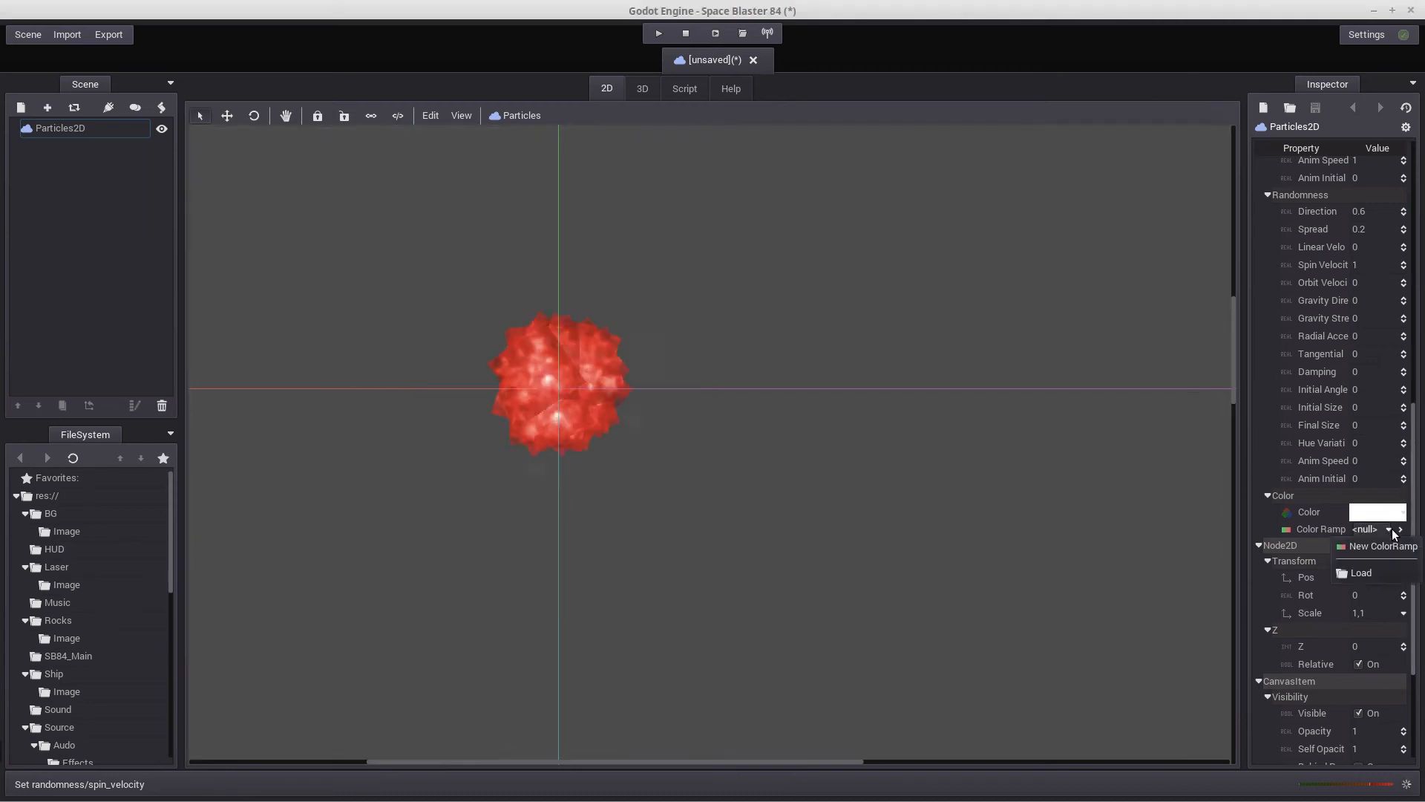
click(1380, 545)
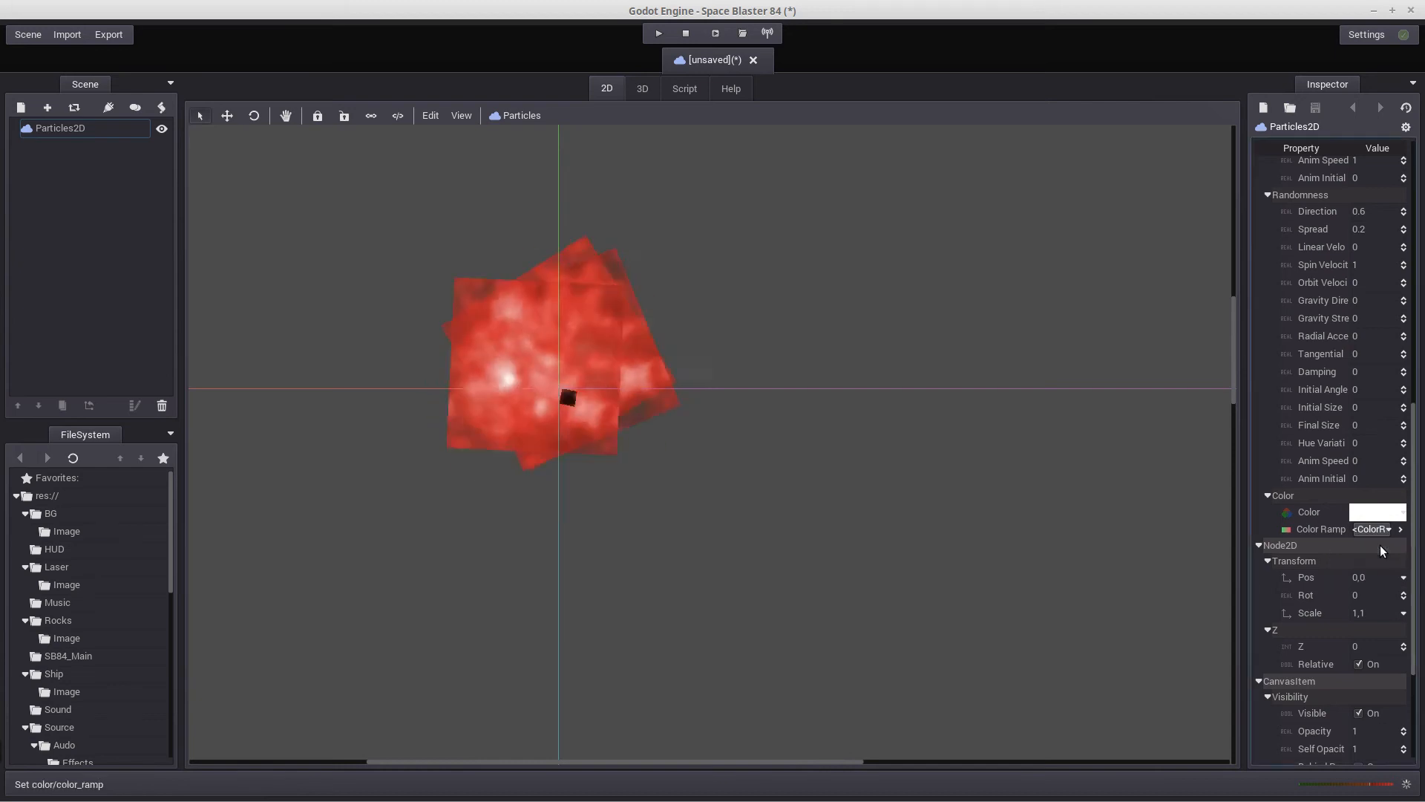
click(1401, 529)
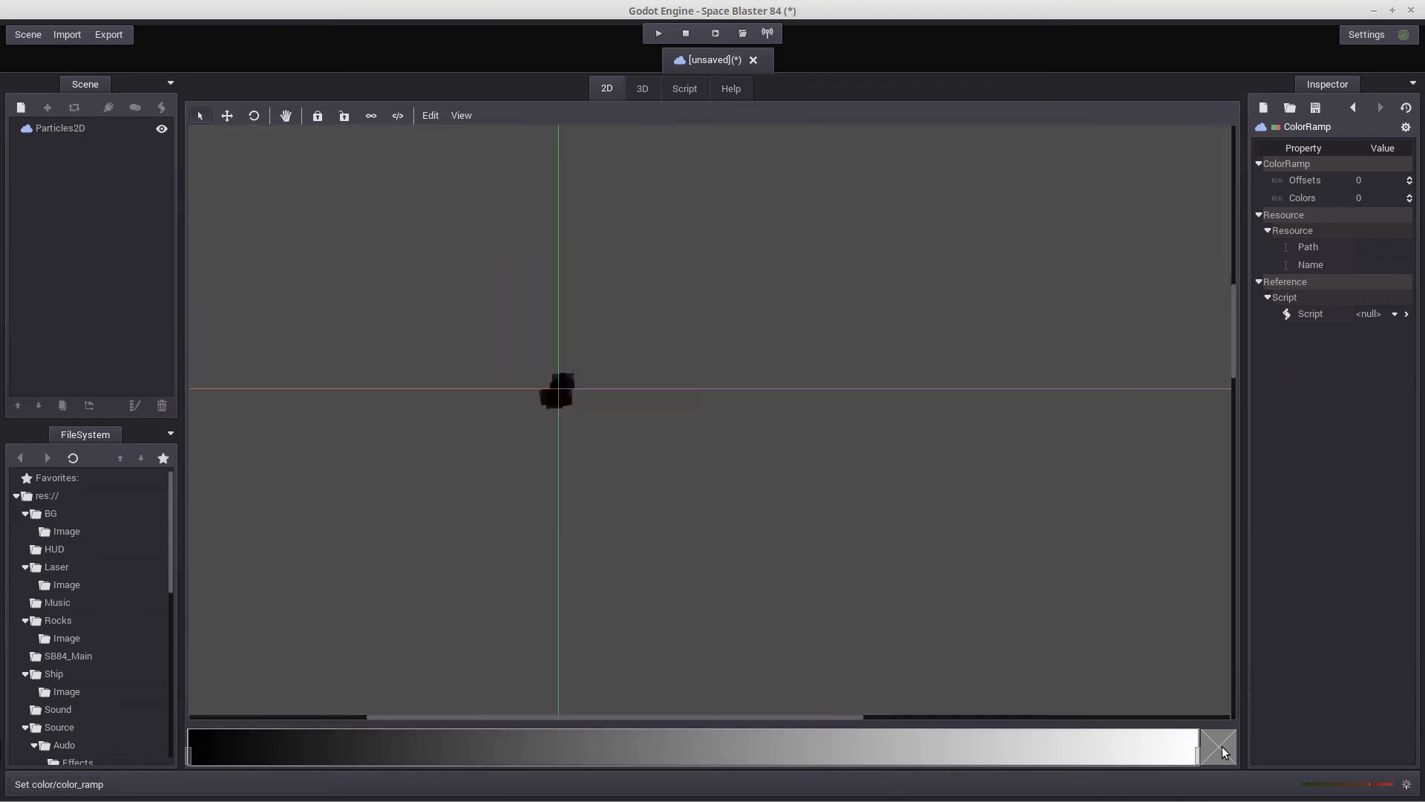
Make the color ramp's first, black color stop fully transparent with an alpha of 0
click(190, 758)
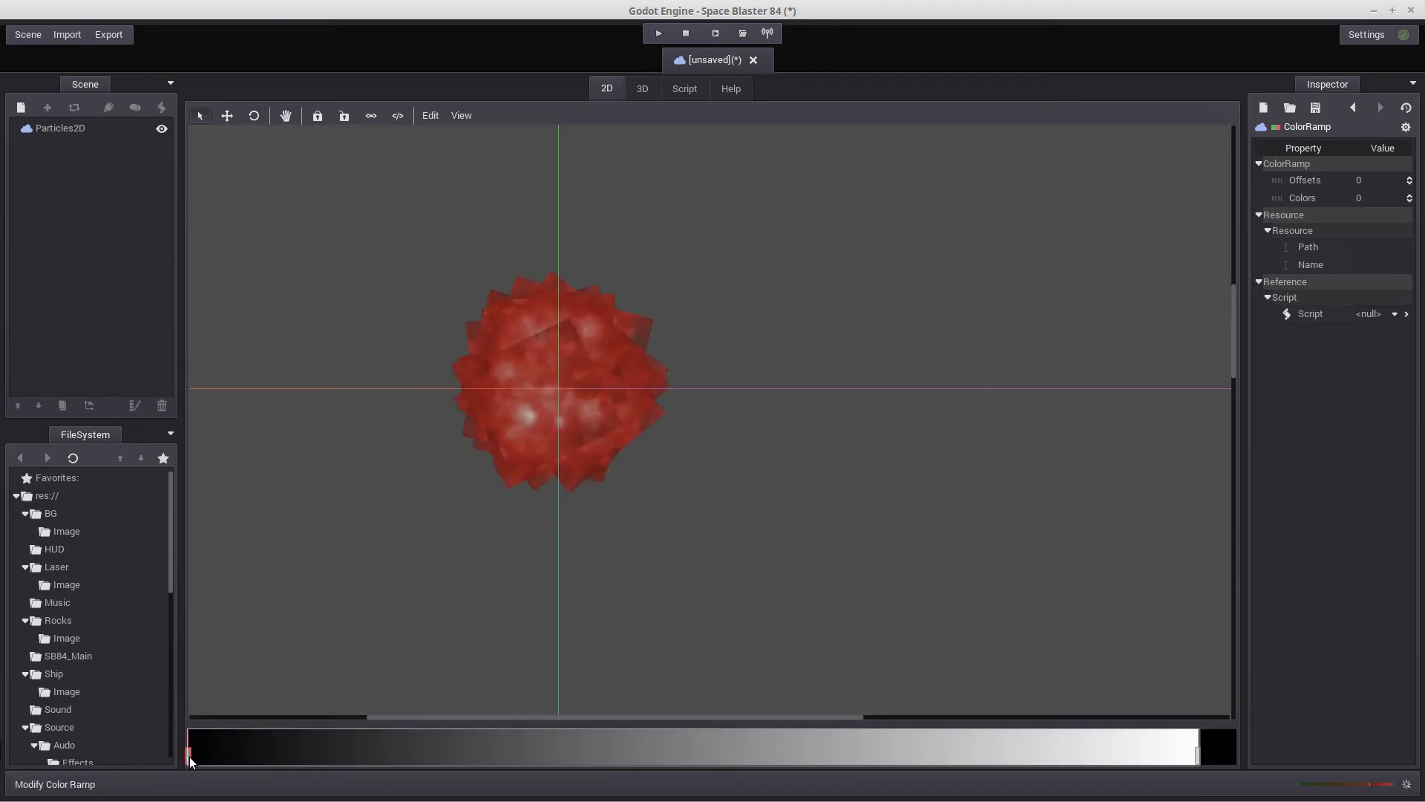
click(1225, 742)
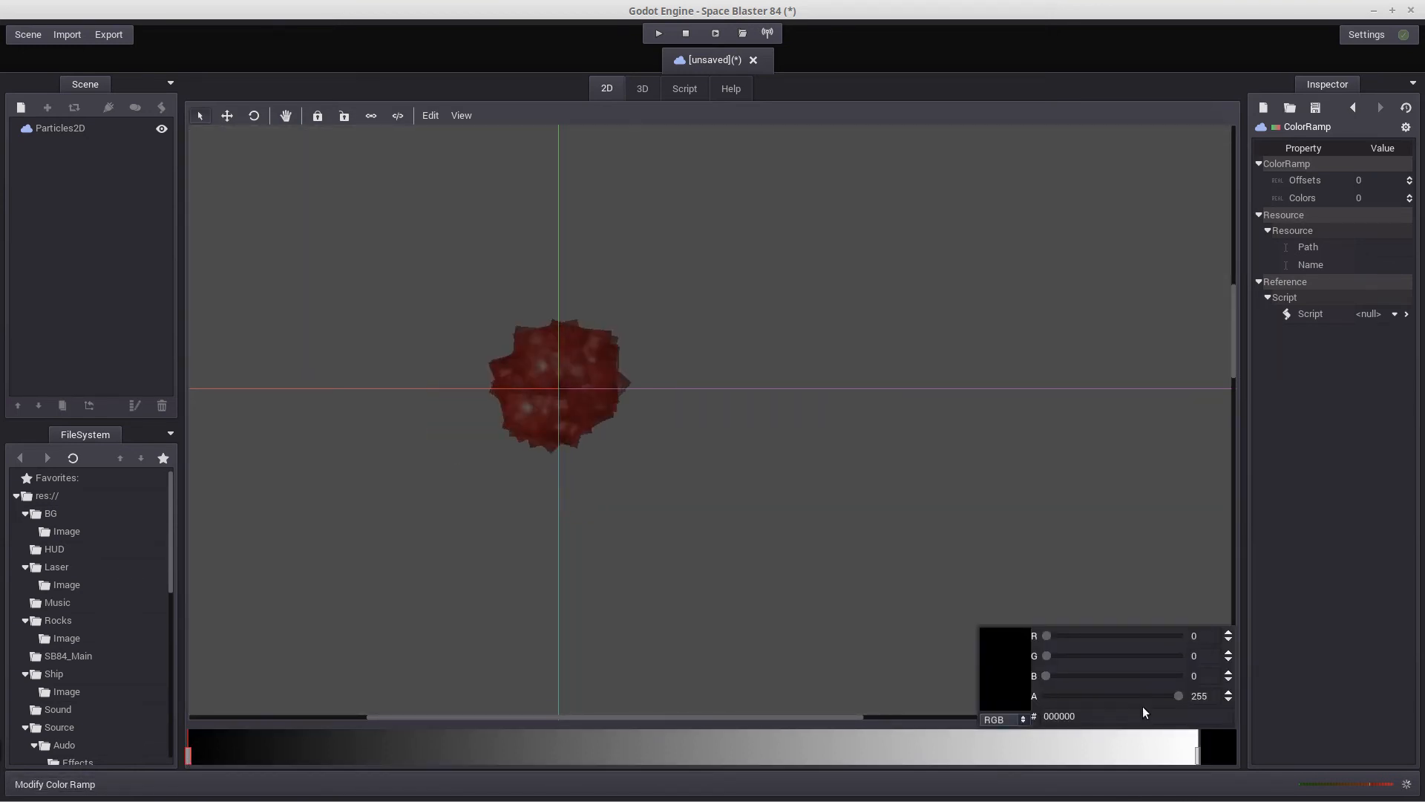
drag(1178, 696, 935, 690)
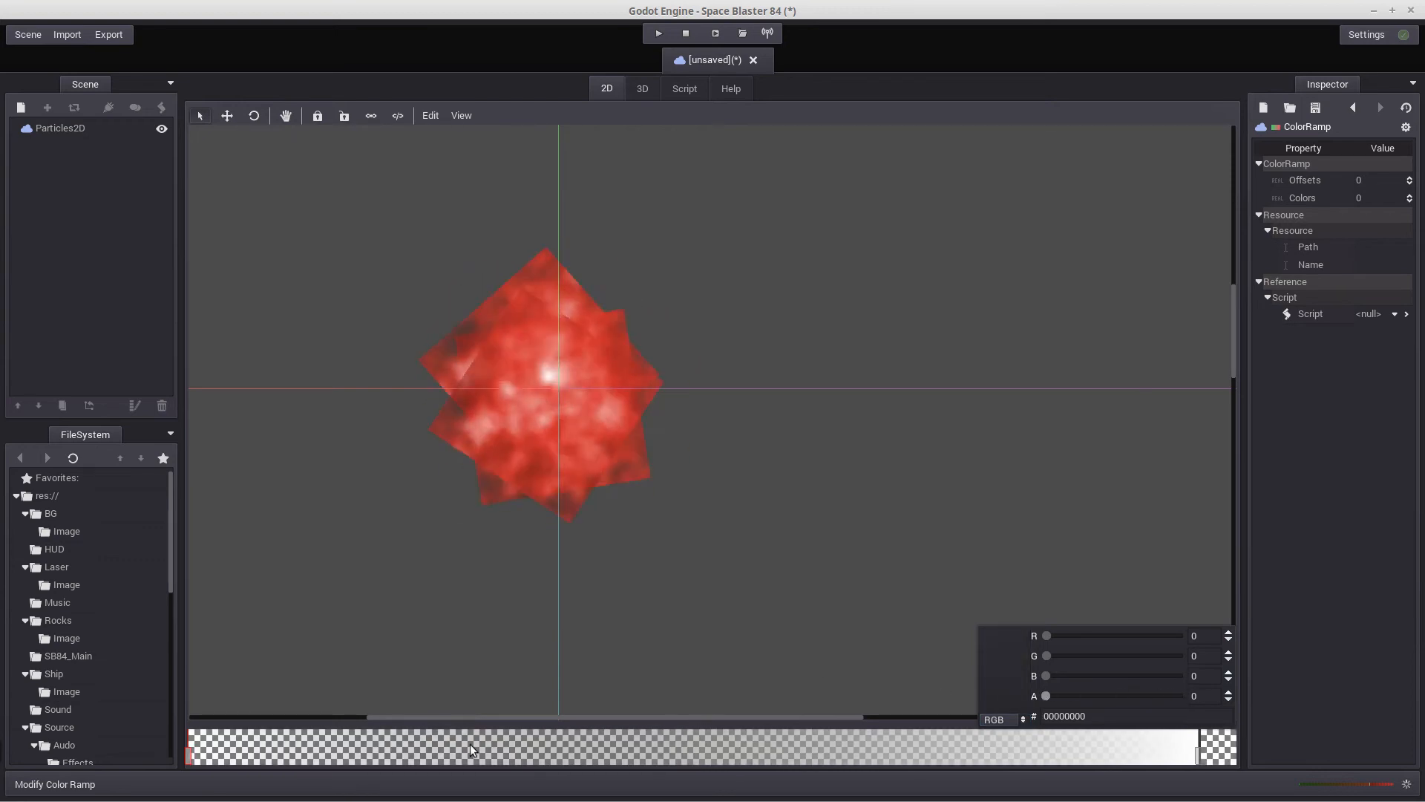
Add an opaque dark red stop near the start of the color ramp with R 52, G 3, B 0 and alpha 255
click(354, 755)
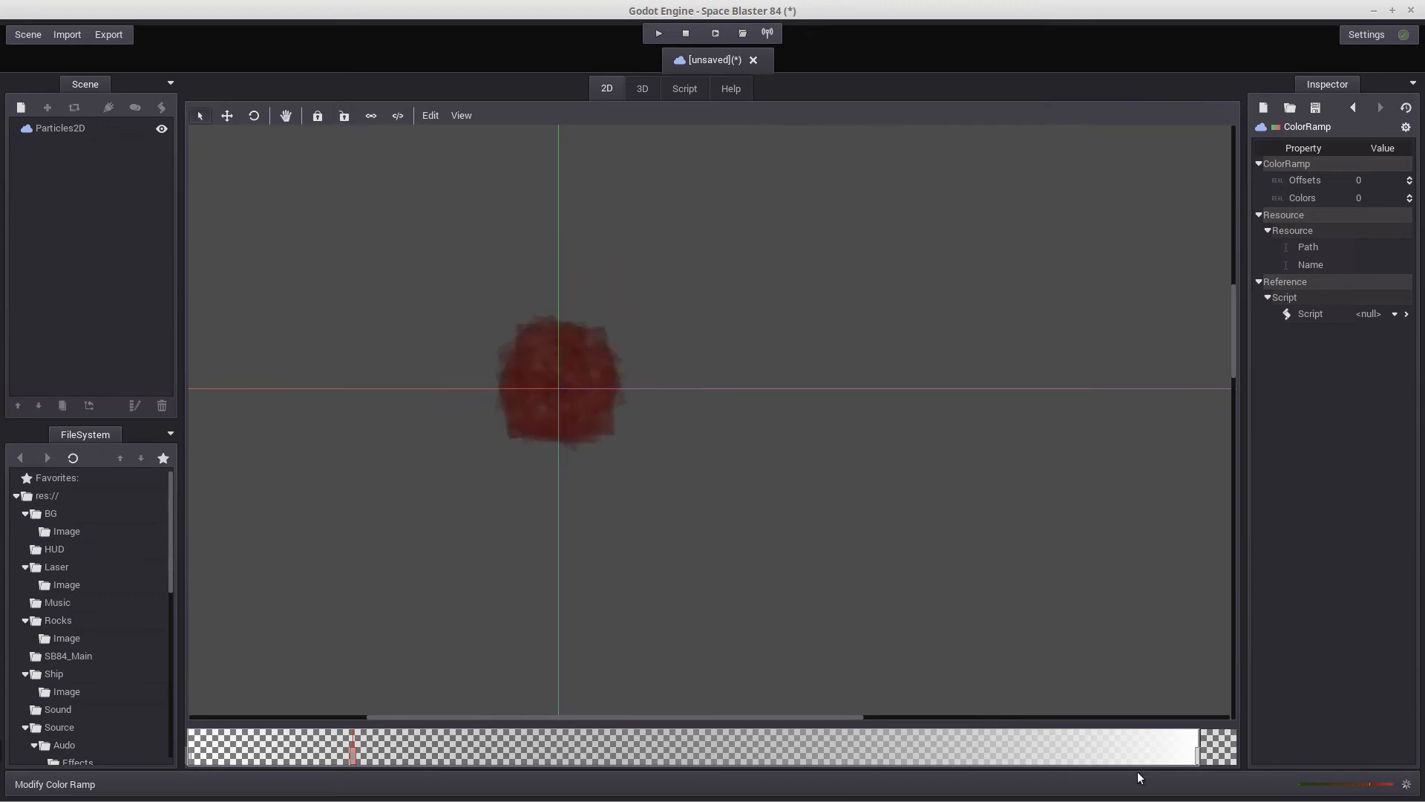
click(1218, 748)
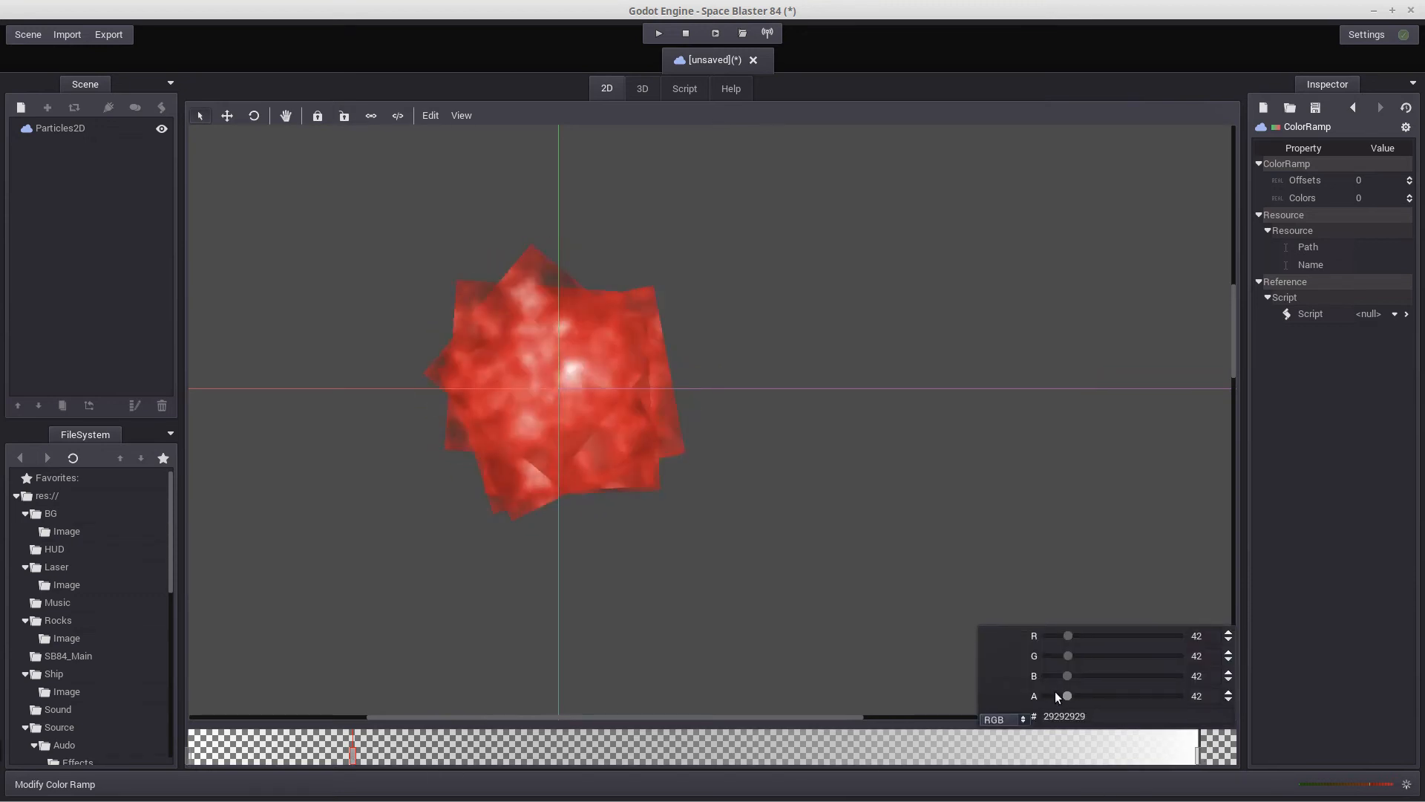
drag(1057, 696, 1246, 728)
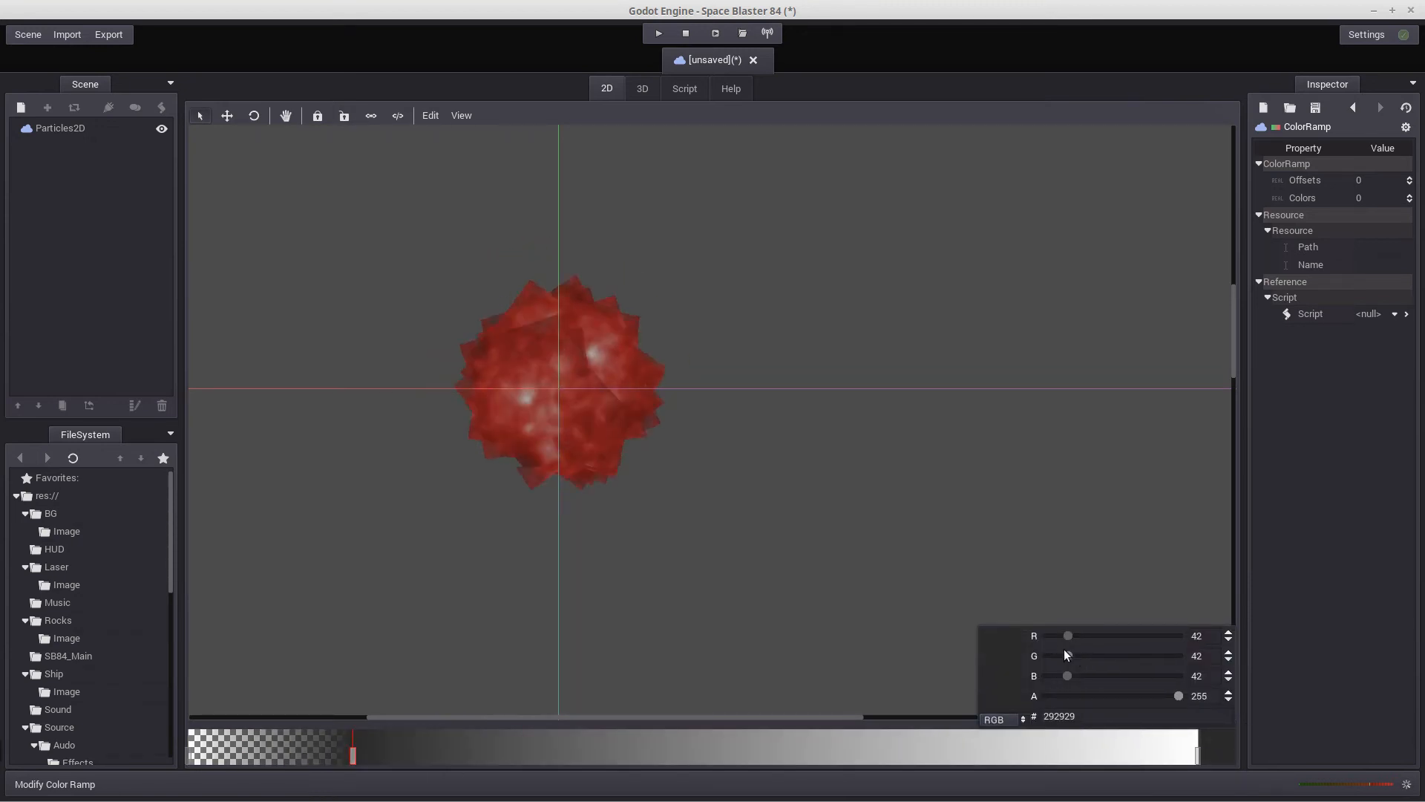
drag(1107, 635, 1049, 668)
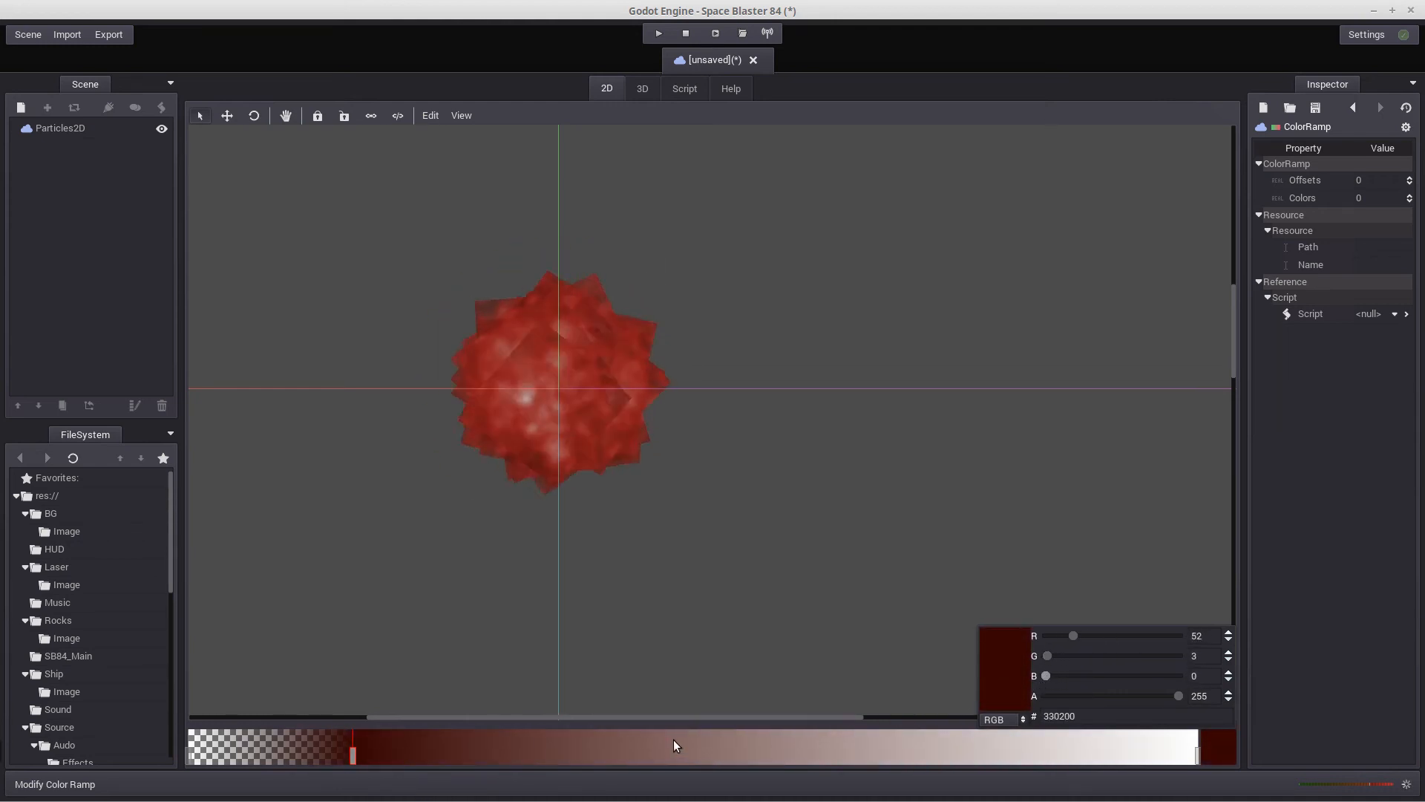
Add a middle color ramp stop colored yellow with R 167, G 153, B 37, and remove the surplus stop beside it
click(637, 753)
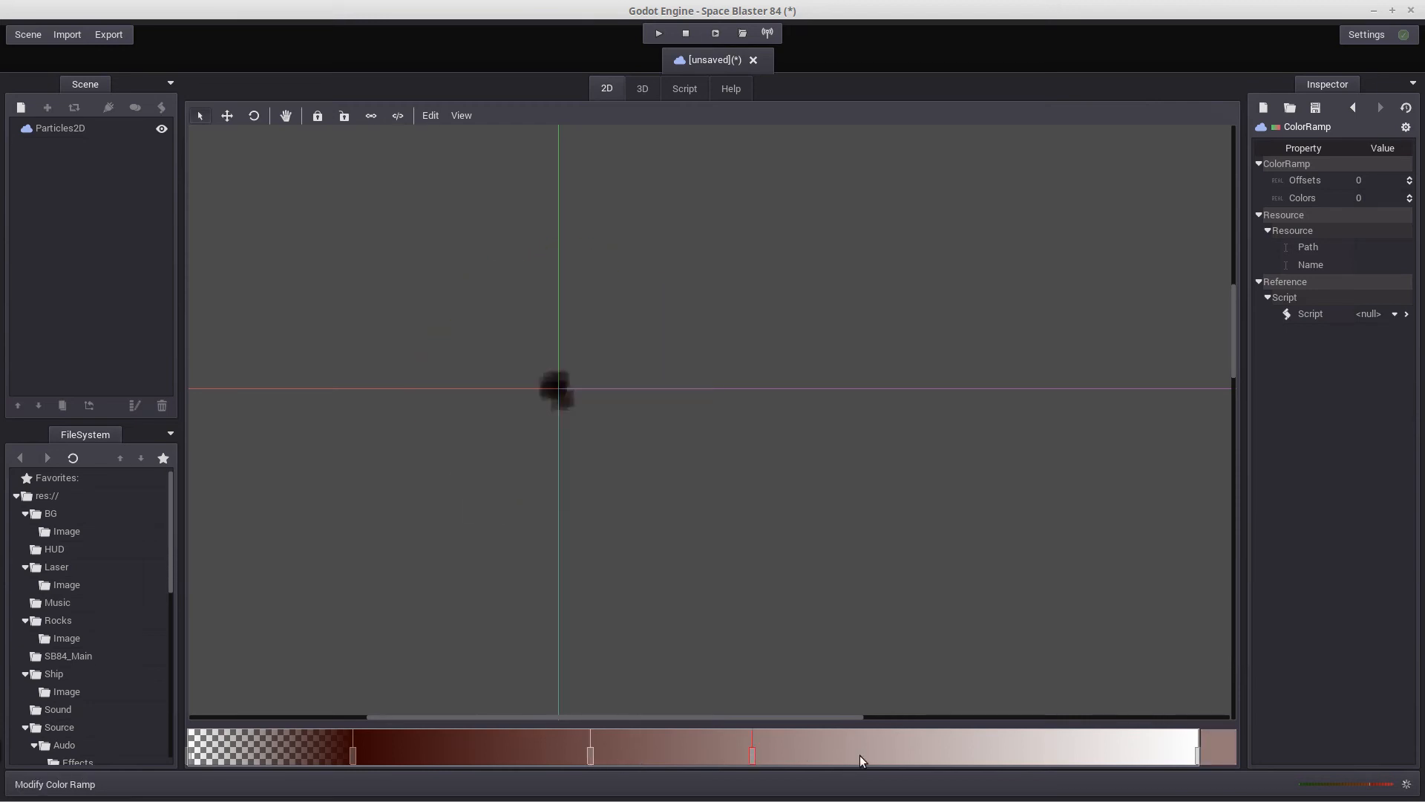
right_click(753, 757)
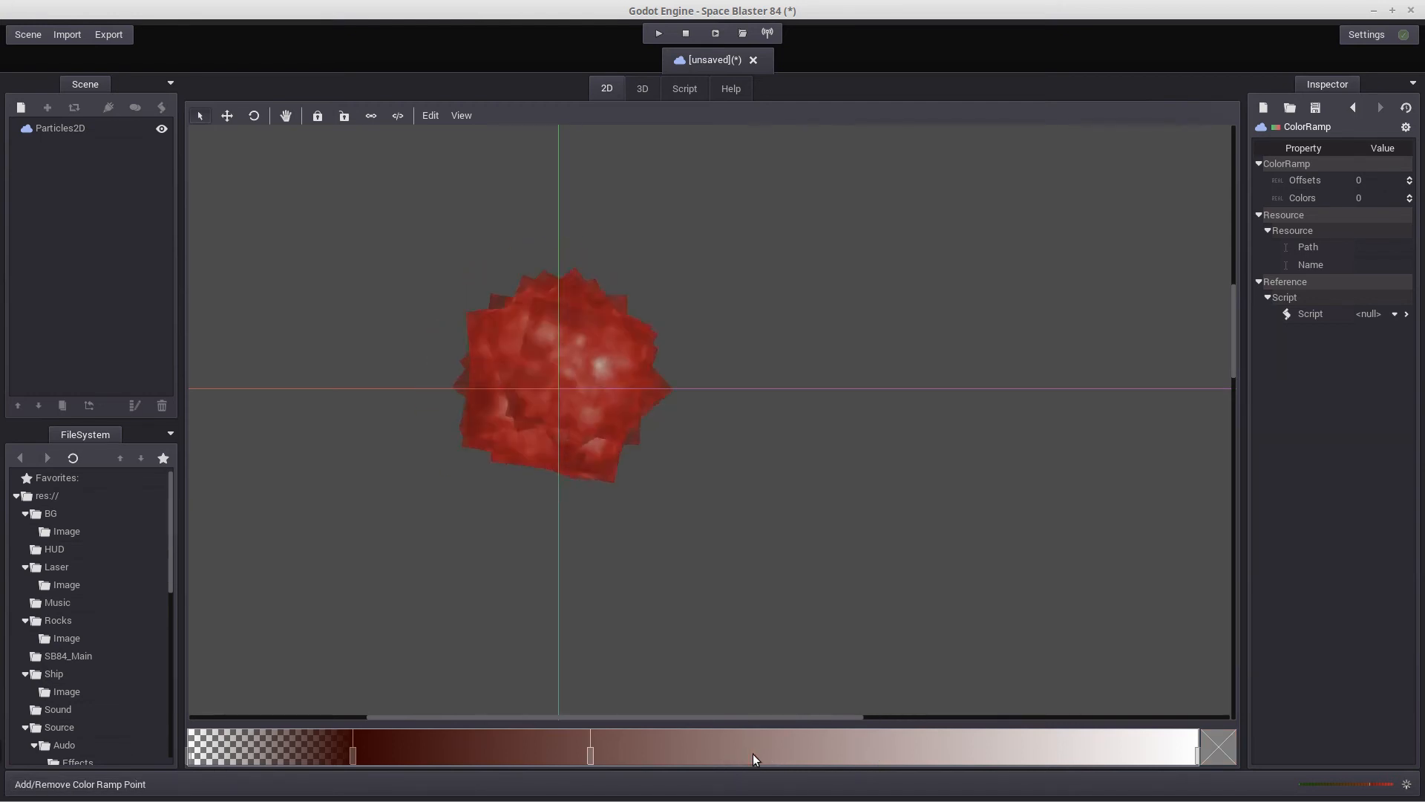
click(590, 755)
click(1218, 746)
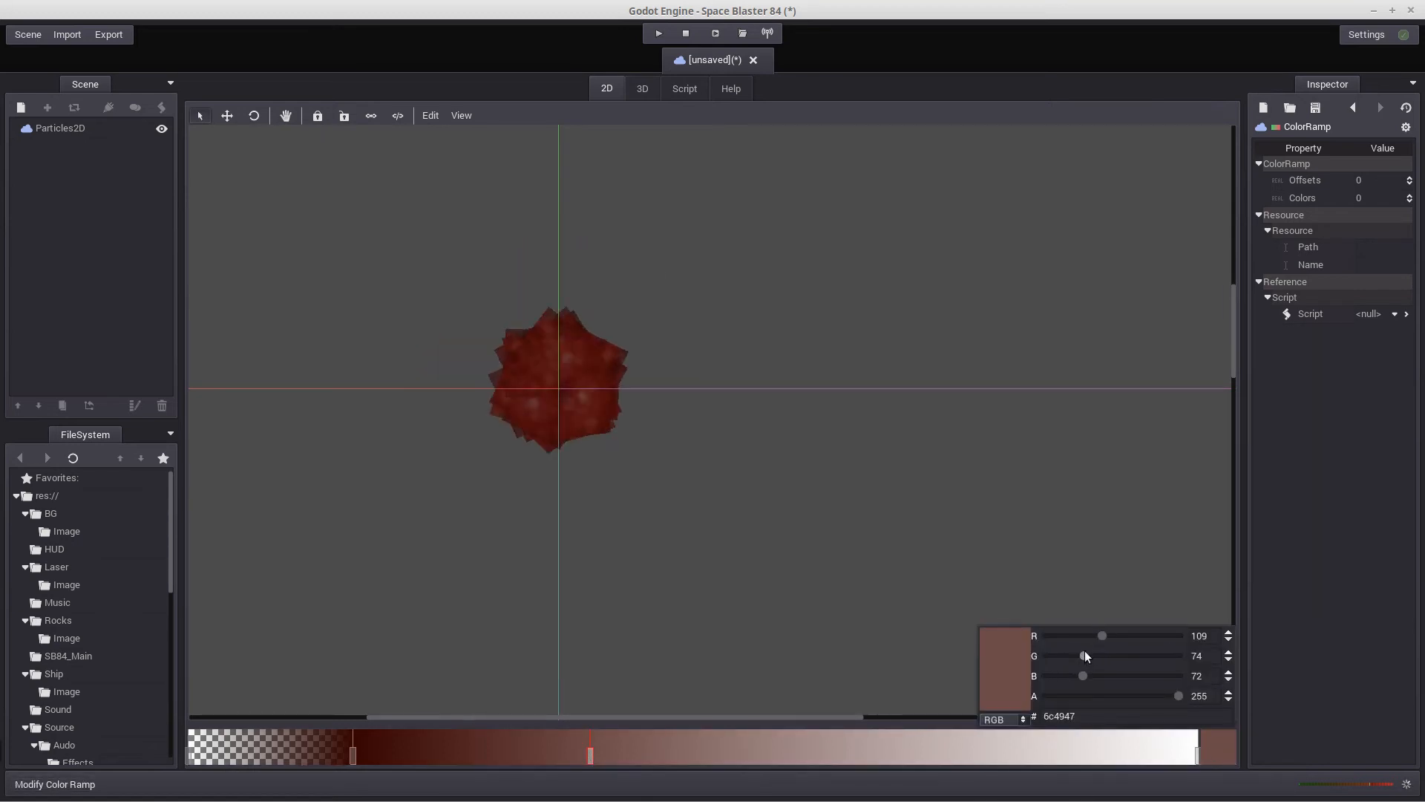
drag(1085, 655, 1065, 677)
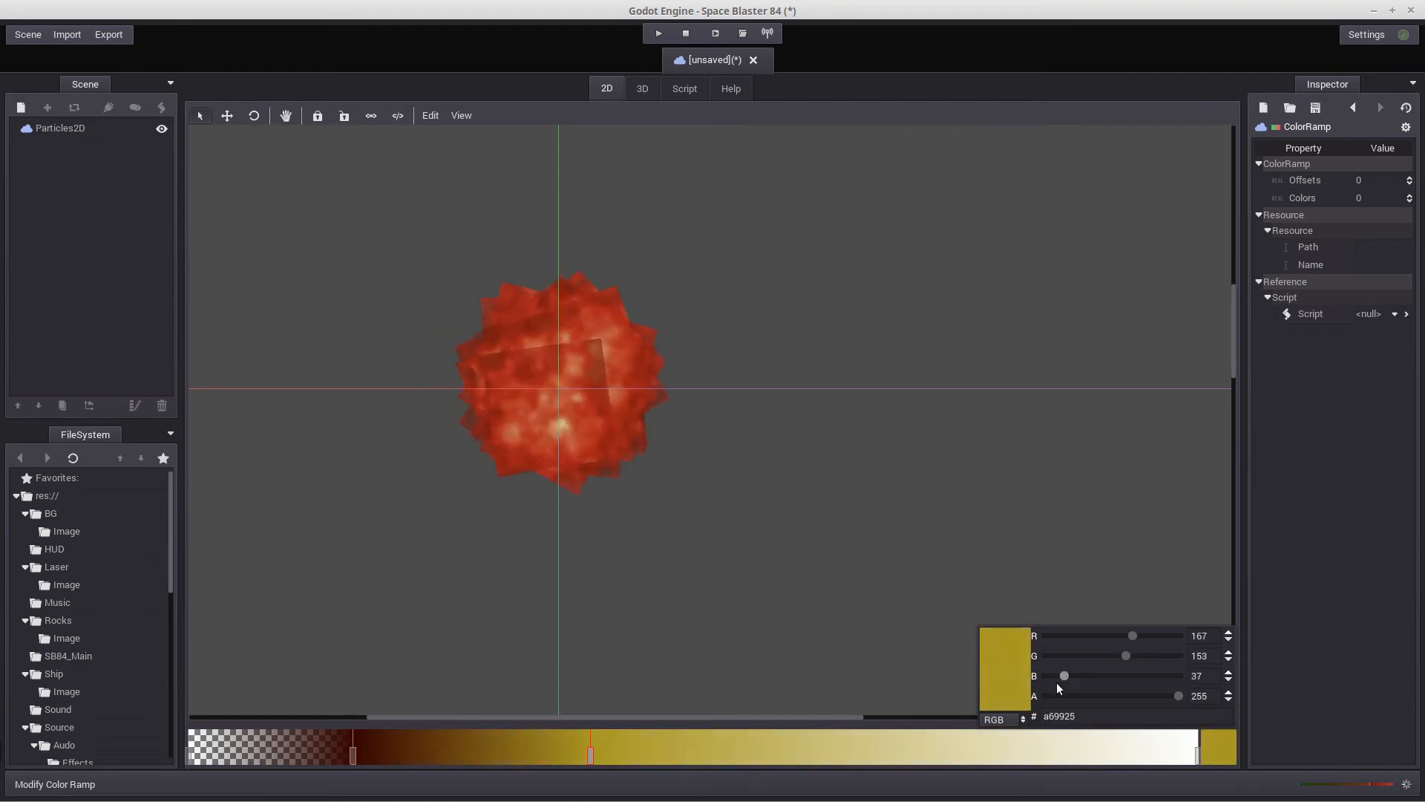
Make the color ramp's final white stop fully transparent with an alpha of 0
click(1199, 759)
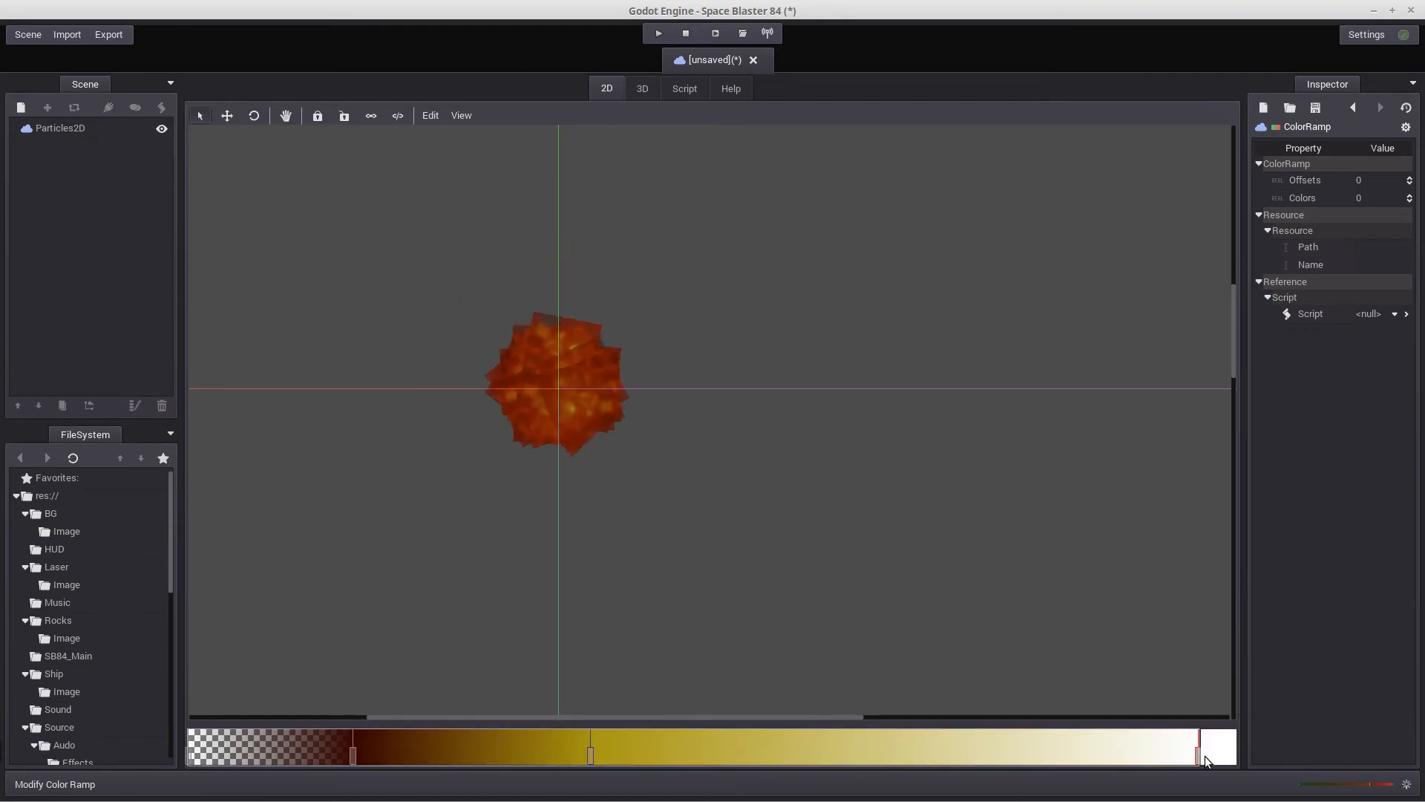
click(1214, 755)
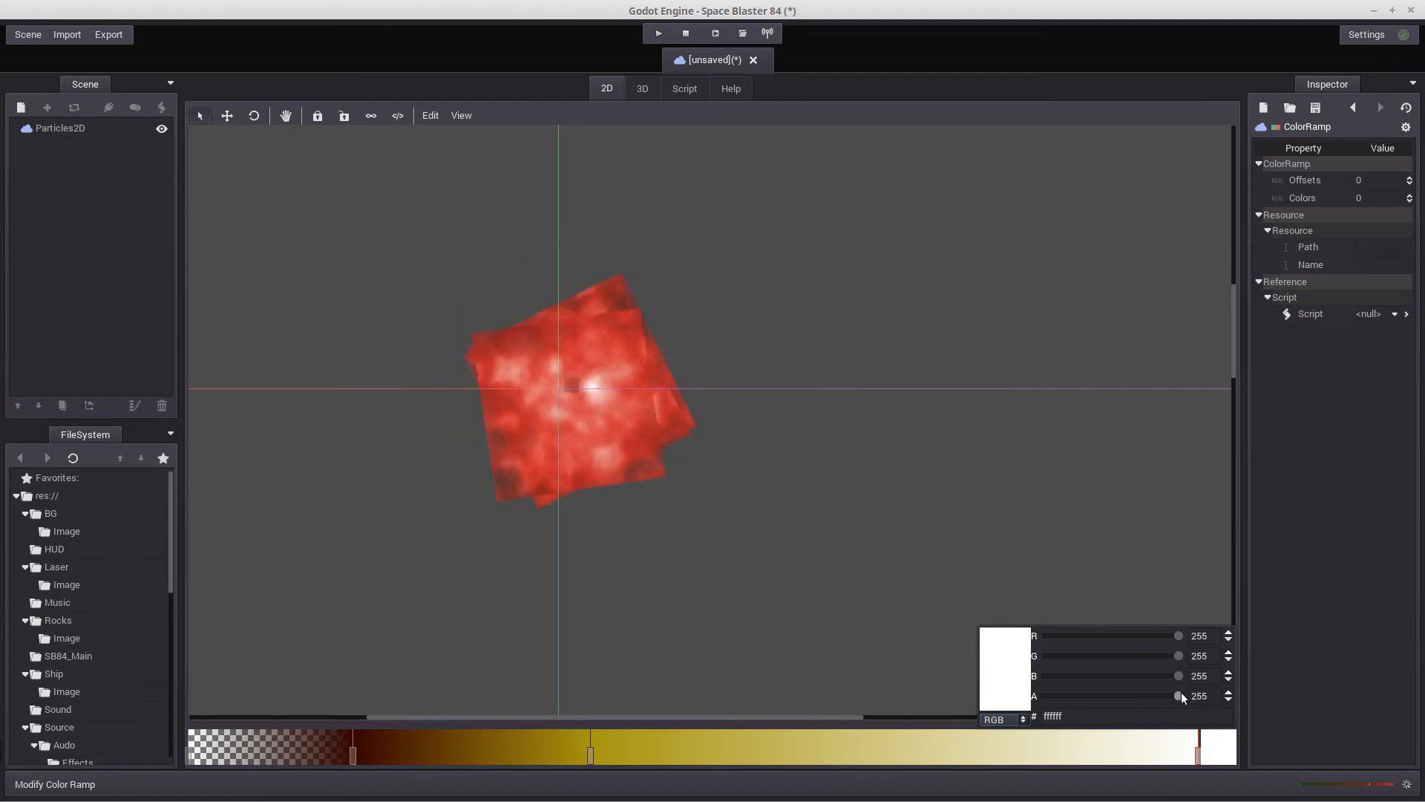
drag(1180, 695, 989, 698)
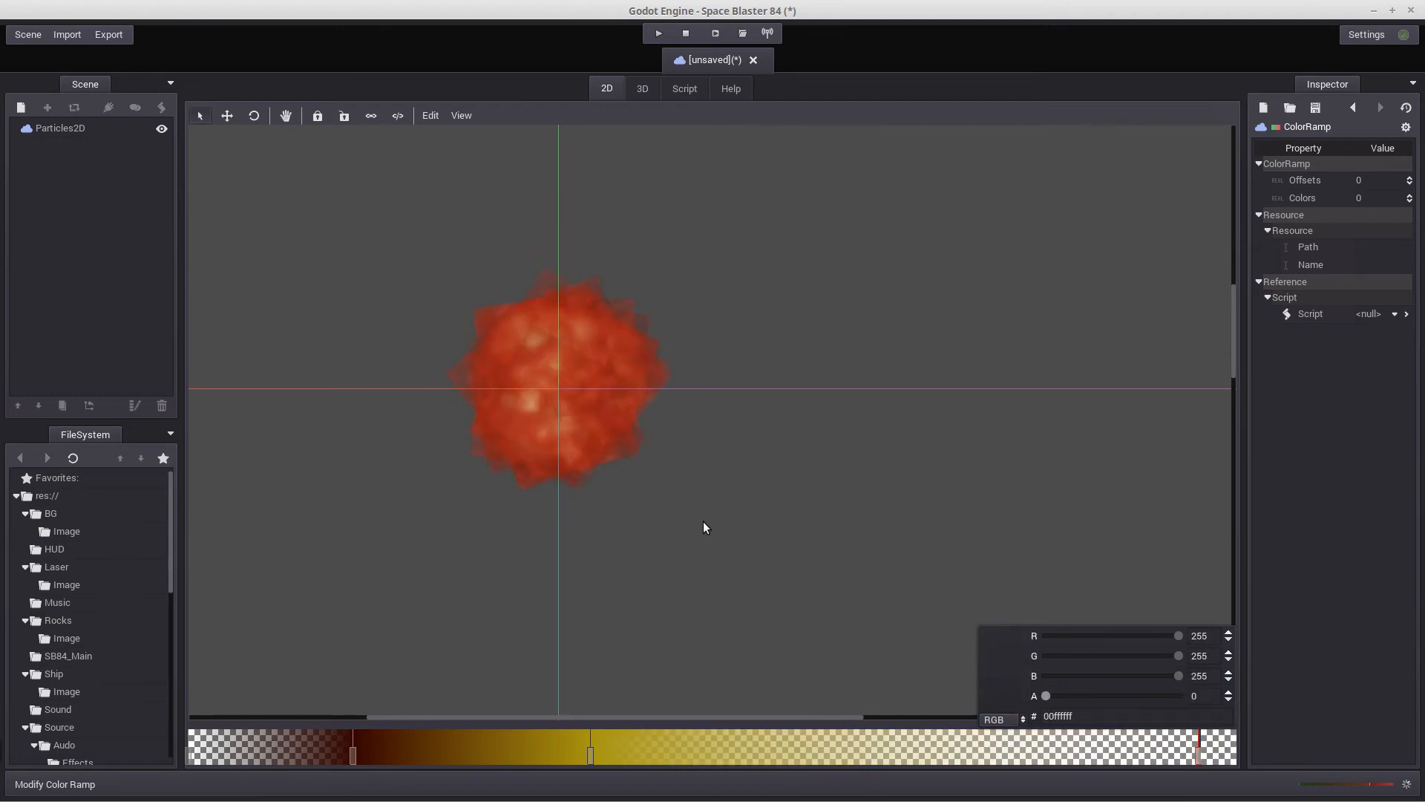
click(1071, 554)
scroll(888, 550, down, 8)
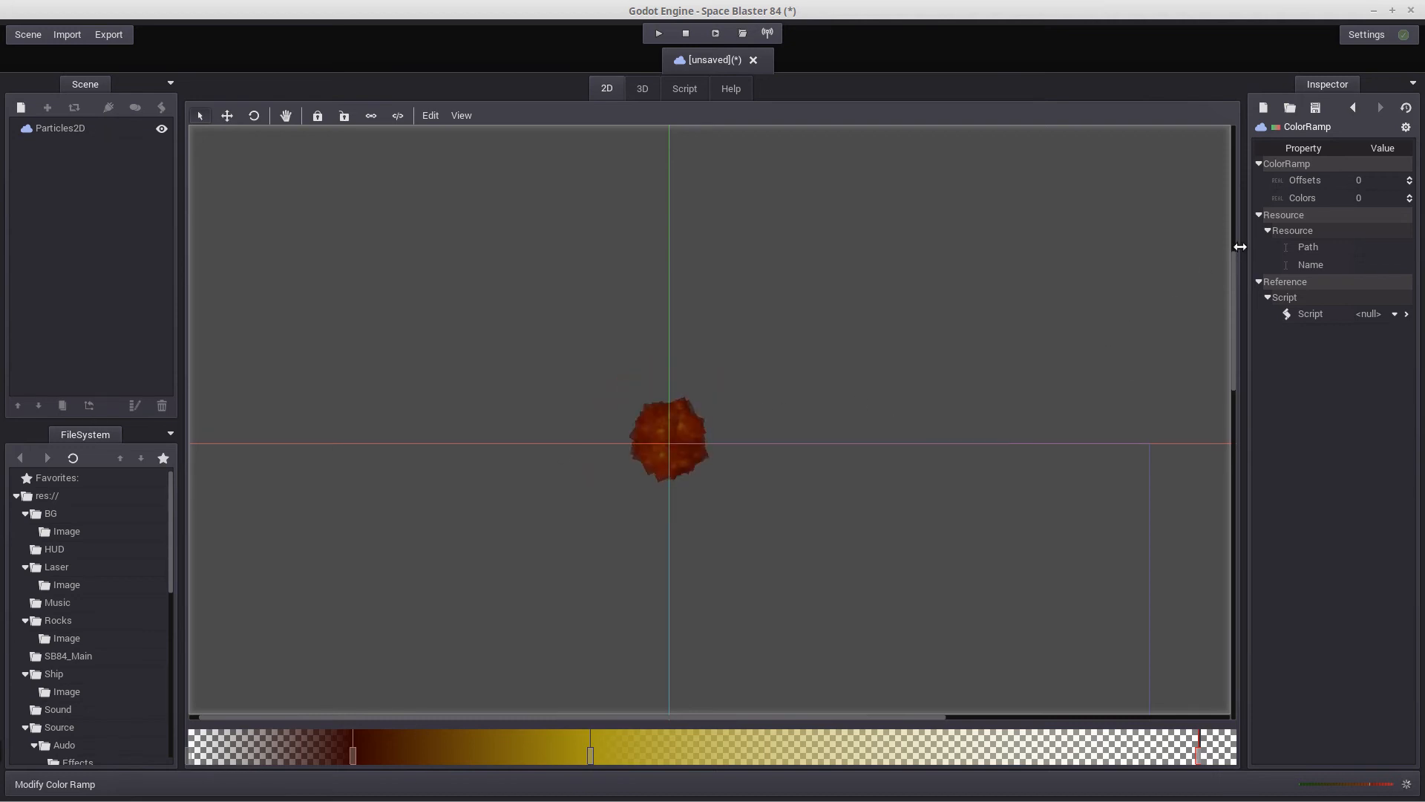
Set the Particles2D node's emit timeout to 3
click(41, 130)
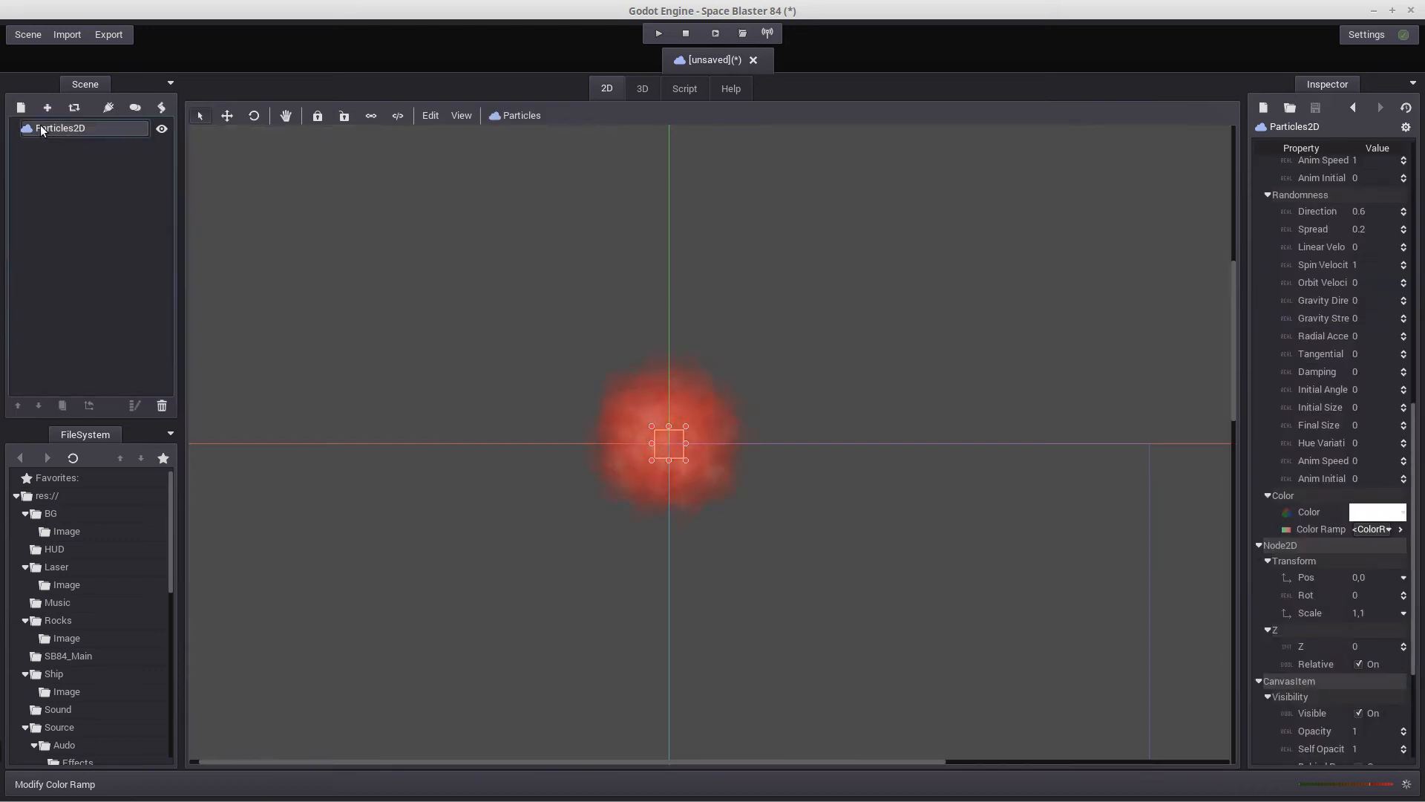
drag(1417, 492, 1416, 231)
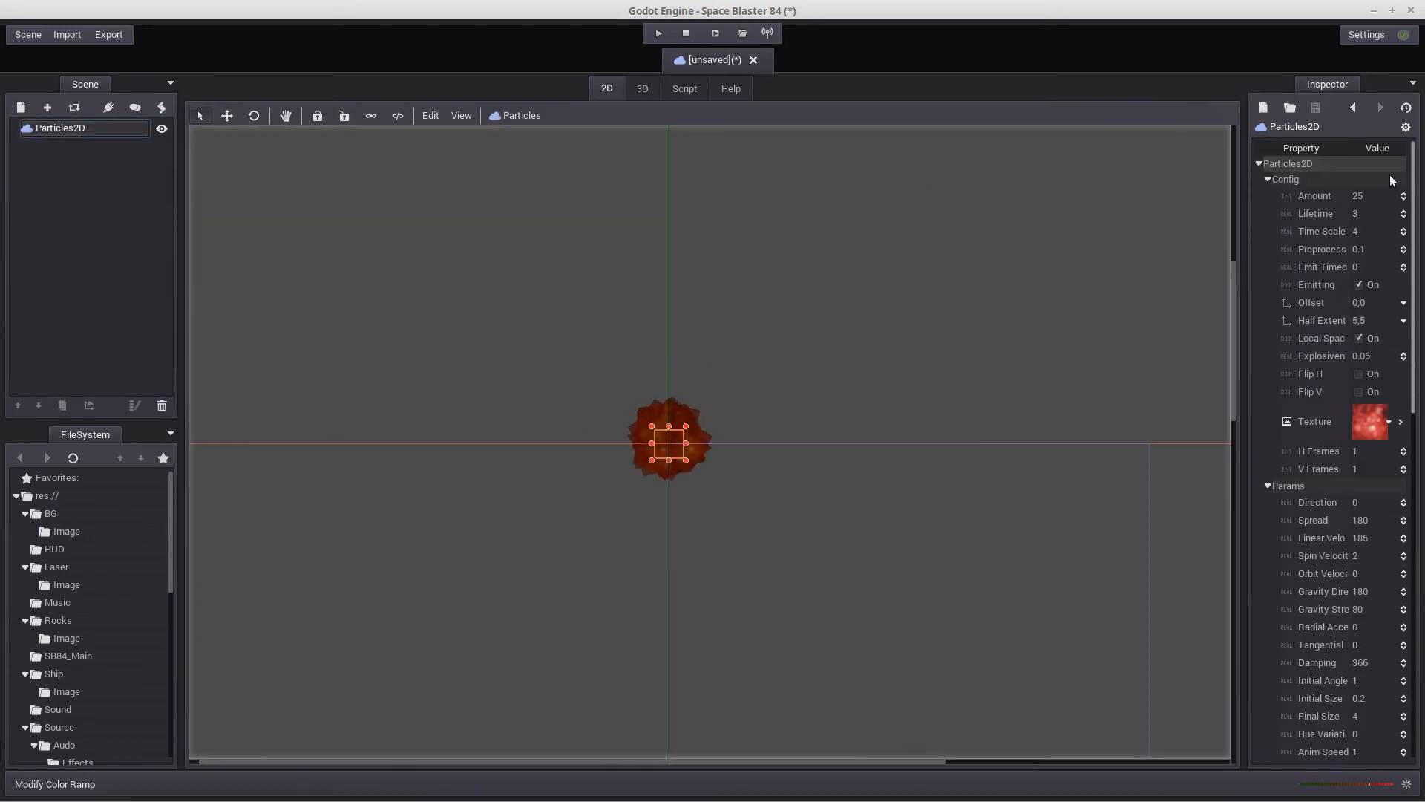
click(1356, 266)
text(3)
key(Return)
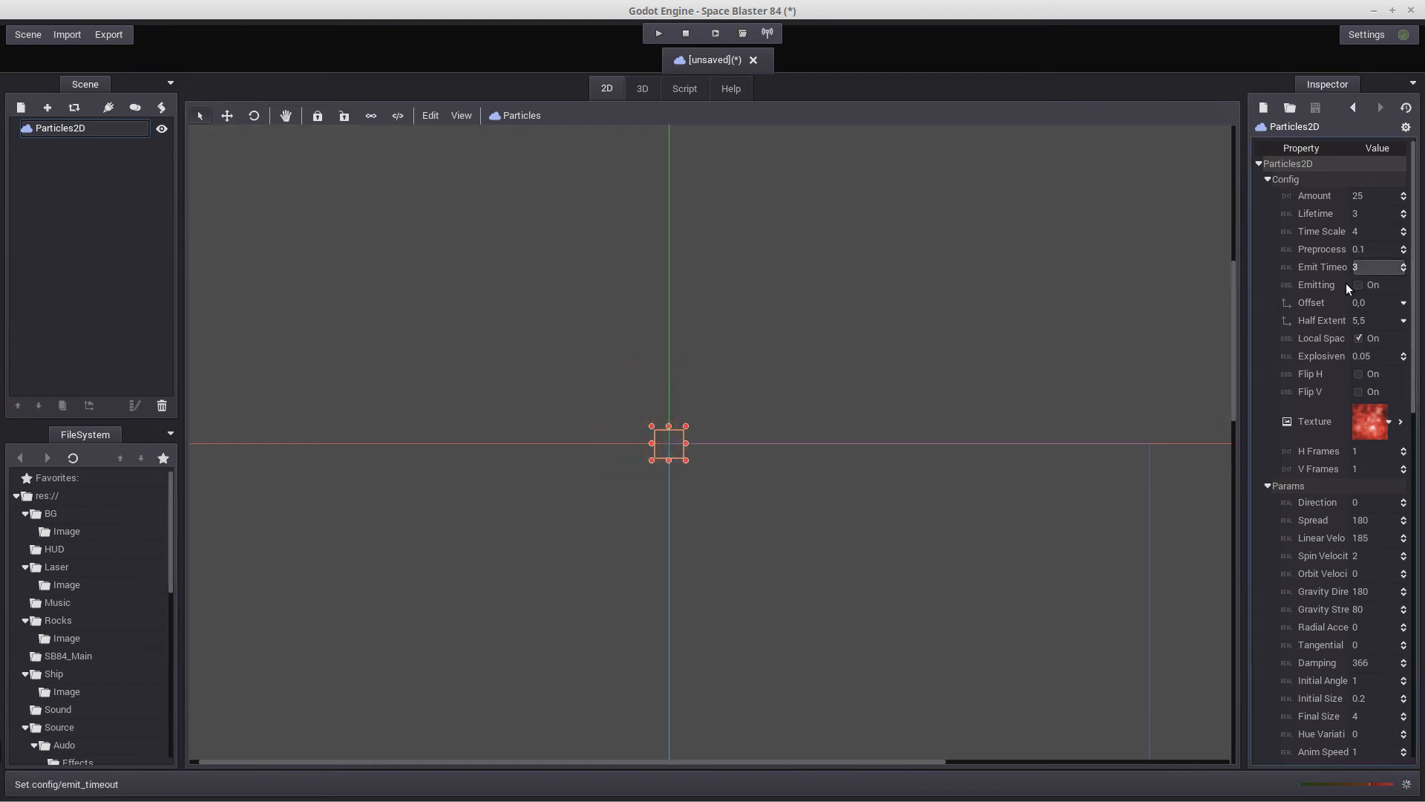
Replay the explosion several times by re-enabling the particles' Emitting option
click(1357, 284)
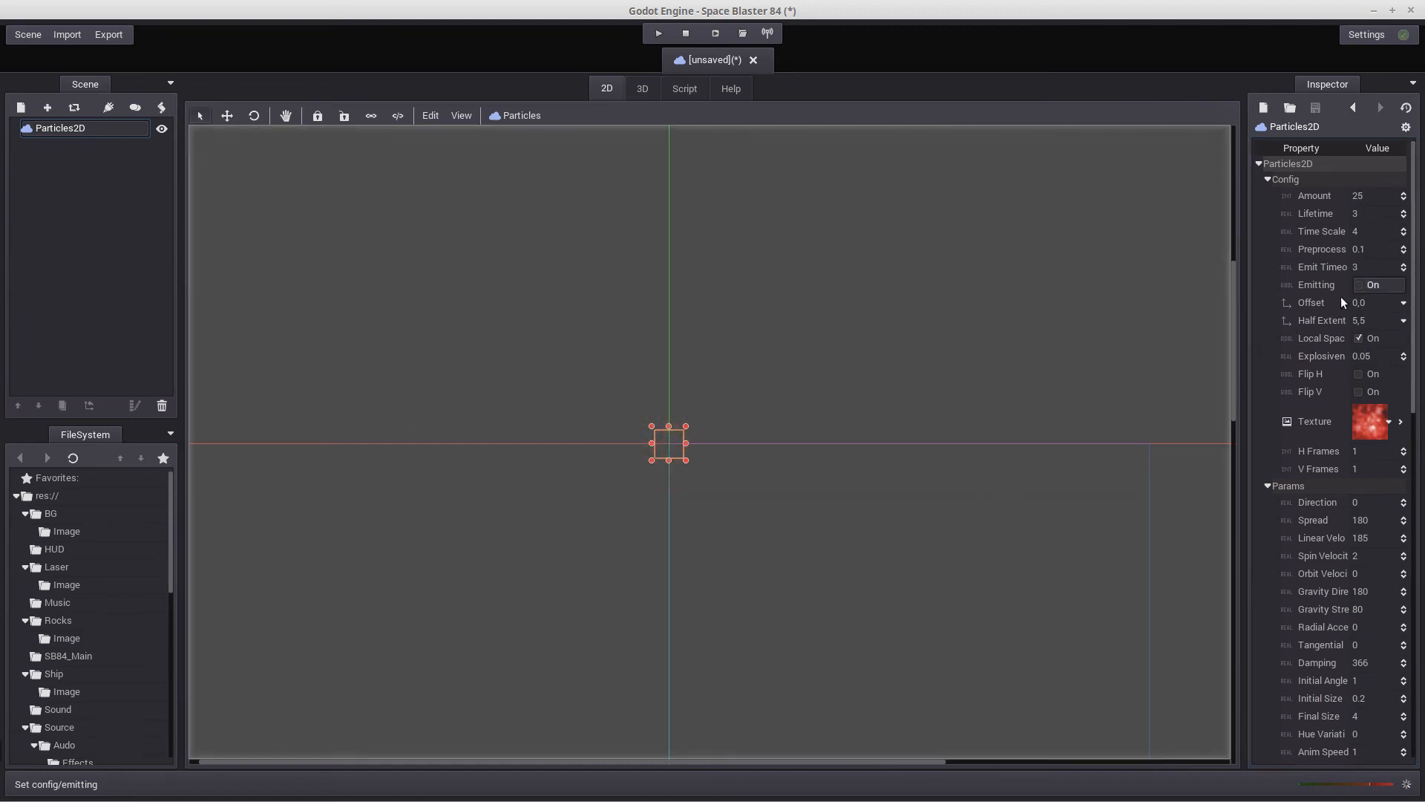
click(1357, 286)
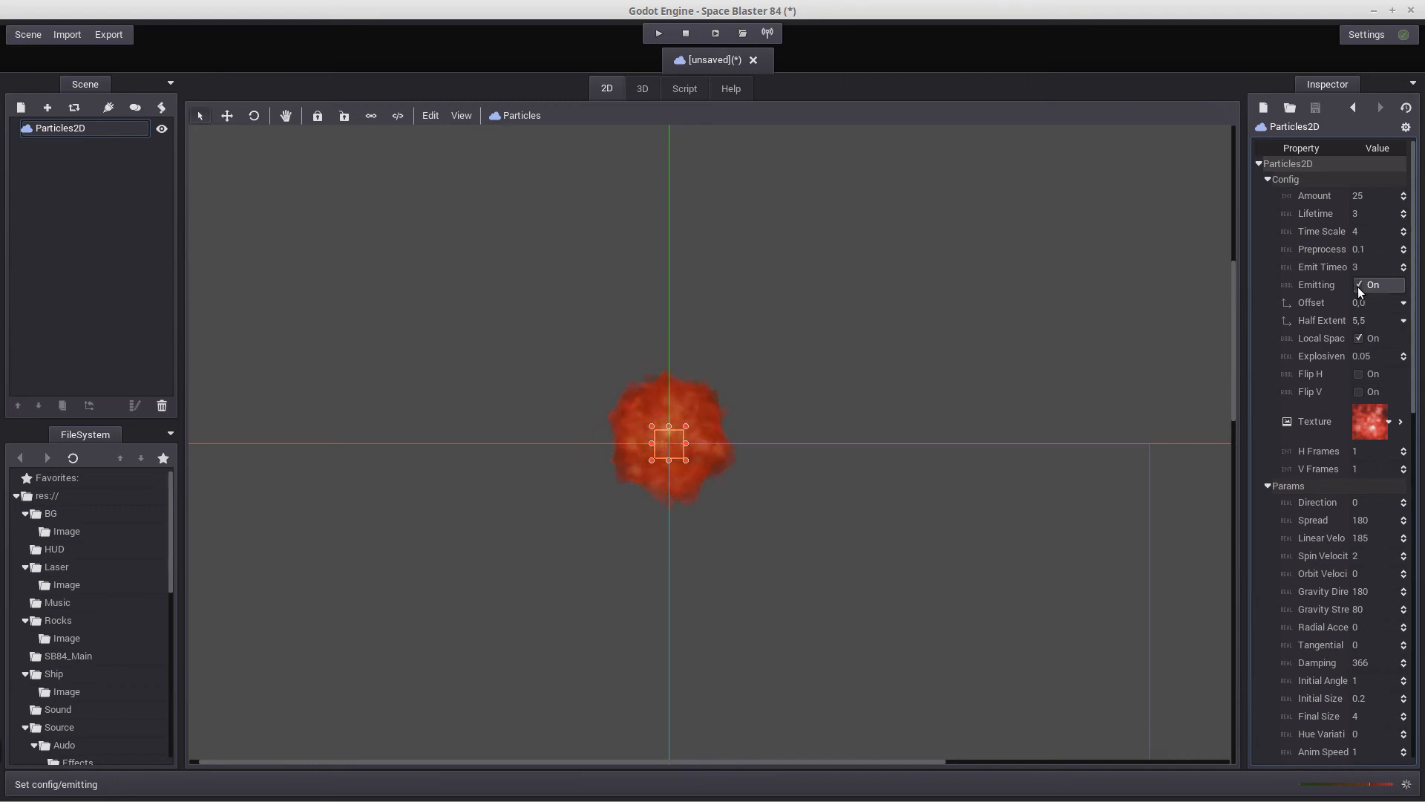
click(1357, 285)
click(1357, 286)
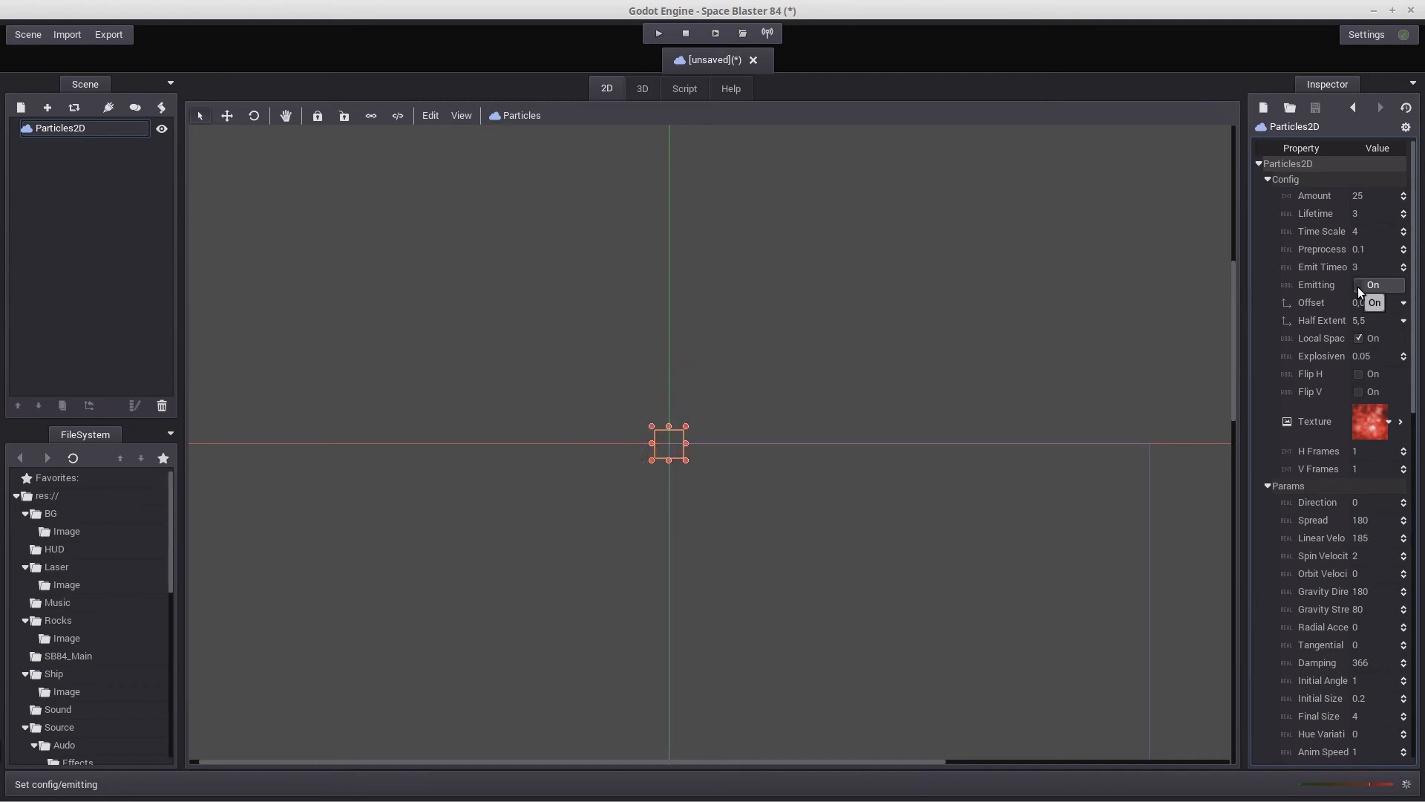
click(1357, 286)
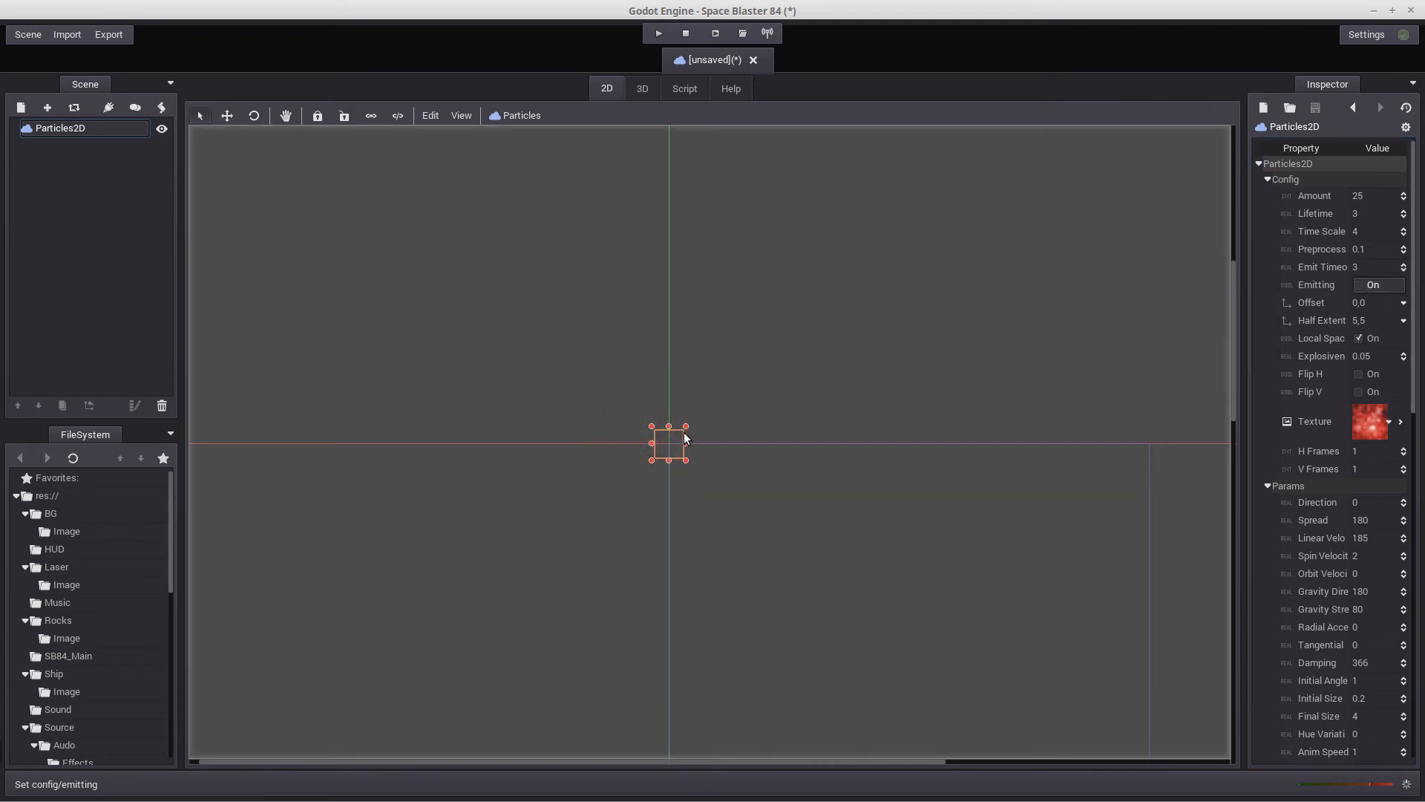
Try smoke_particle.png as the particle texture and preview the emission
click(1389, 422)
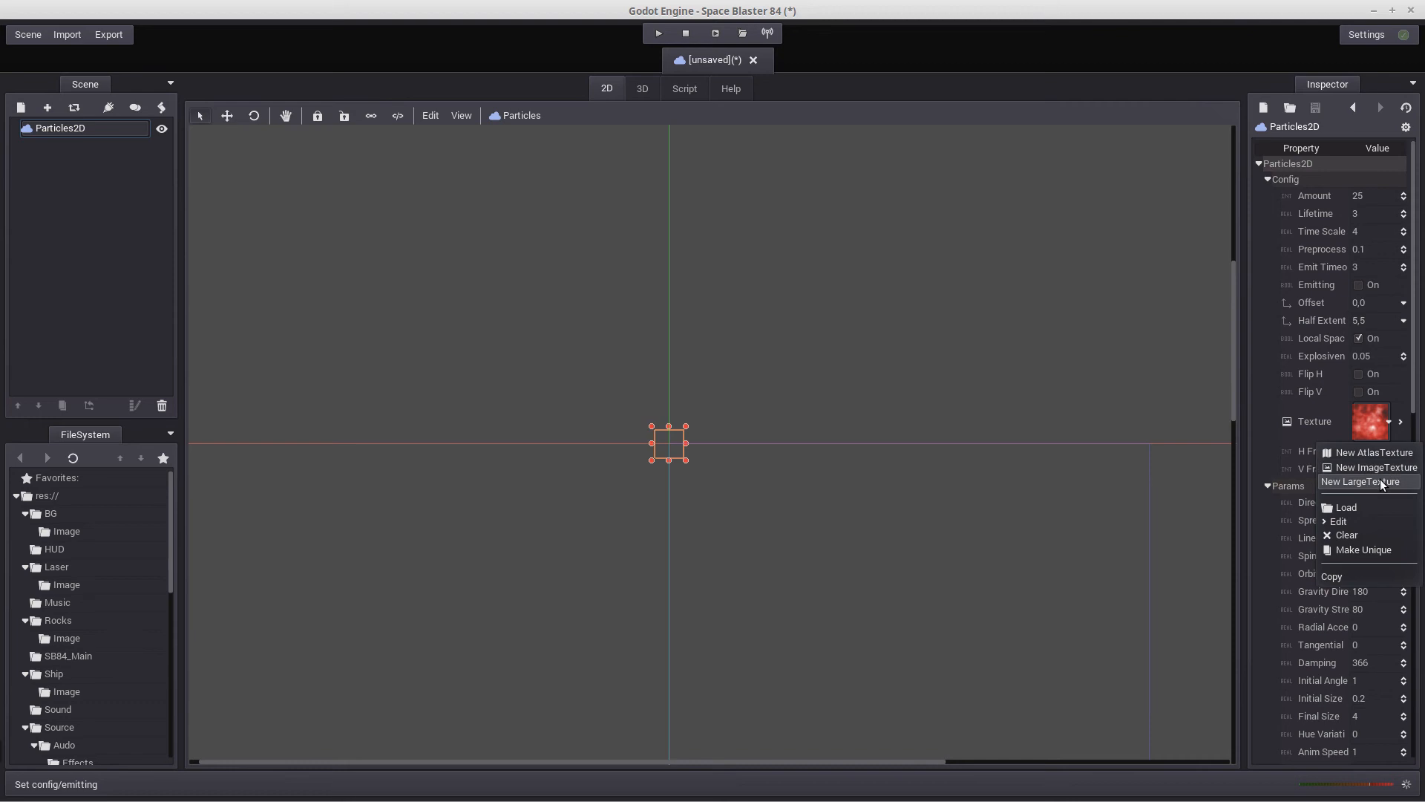
click(1367, 508)
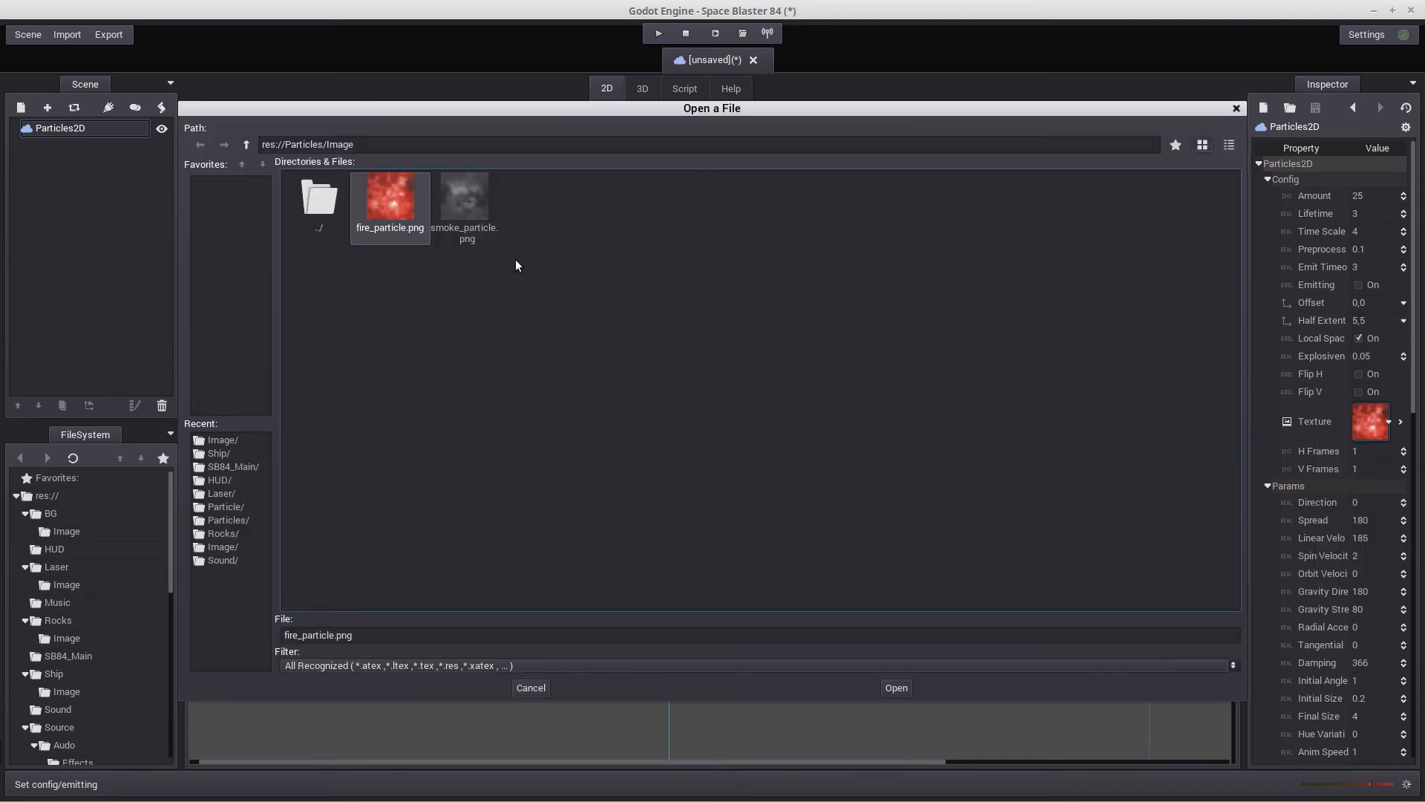
double_click(471, 193)
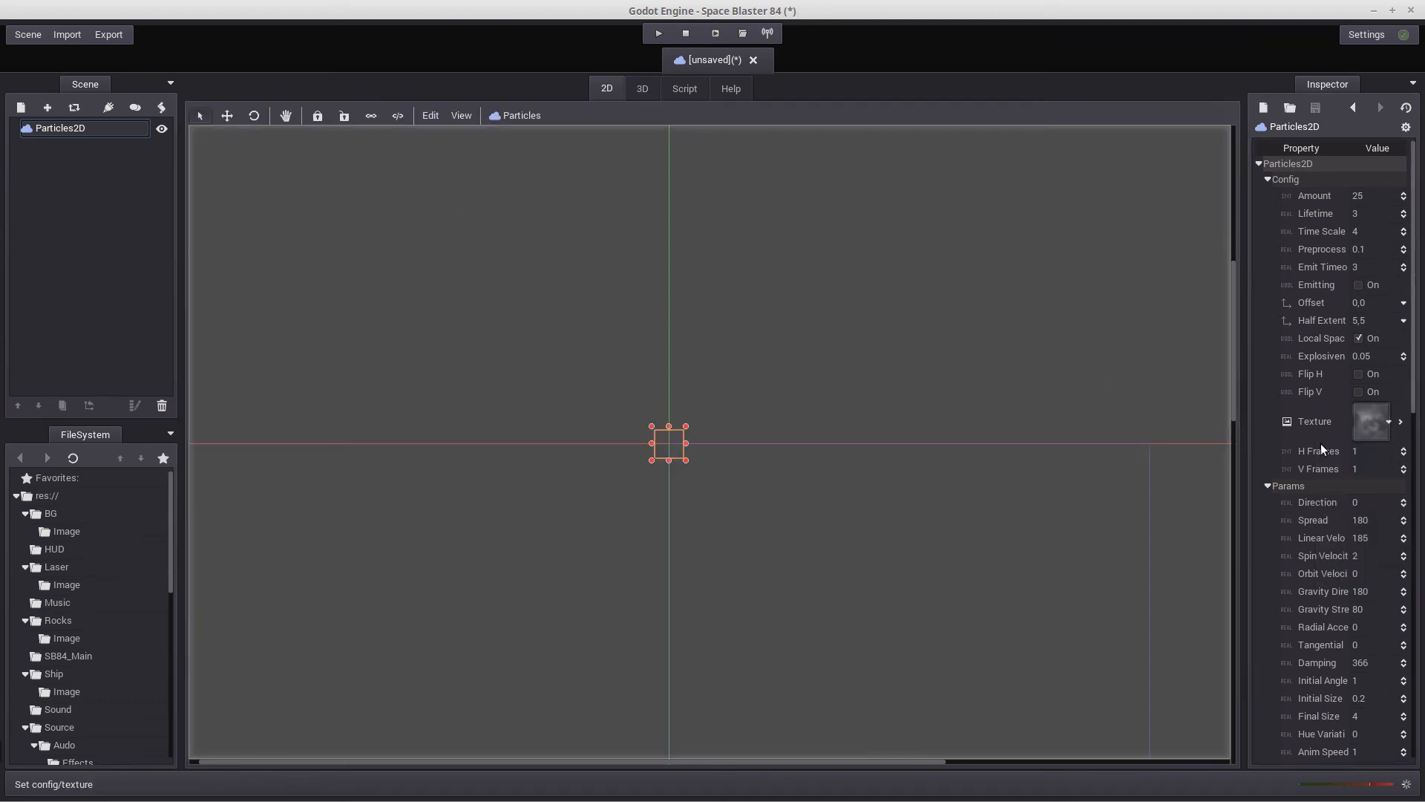
click(1356, 280)
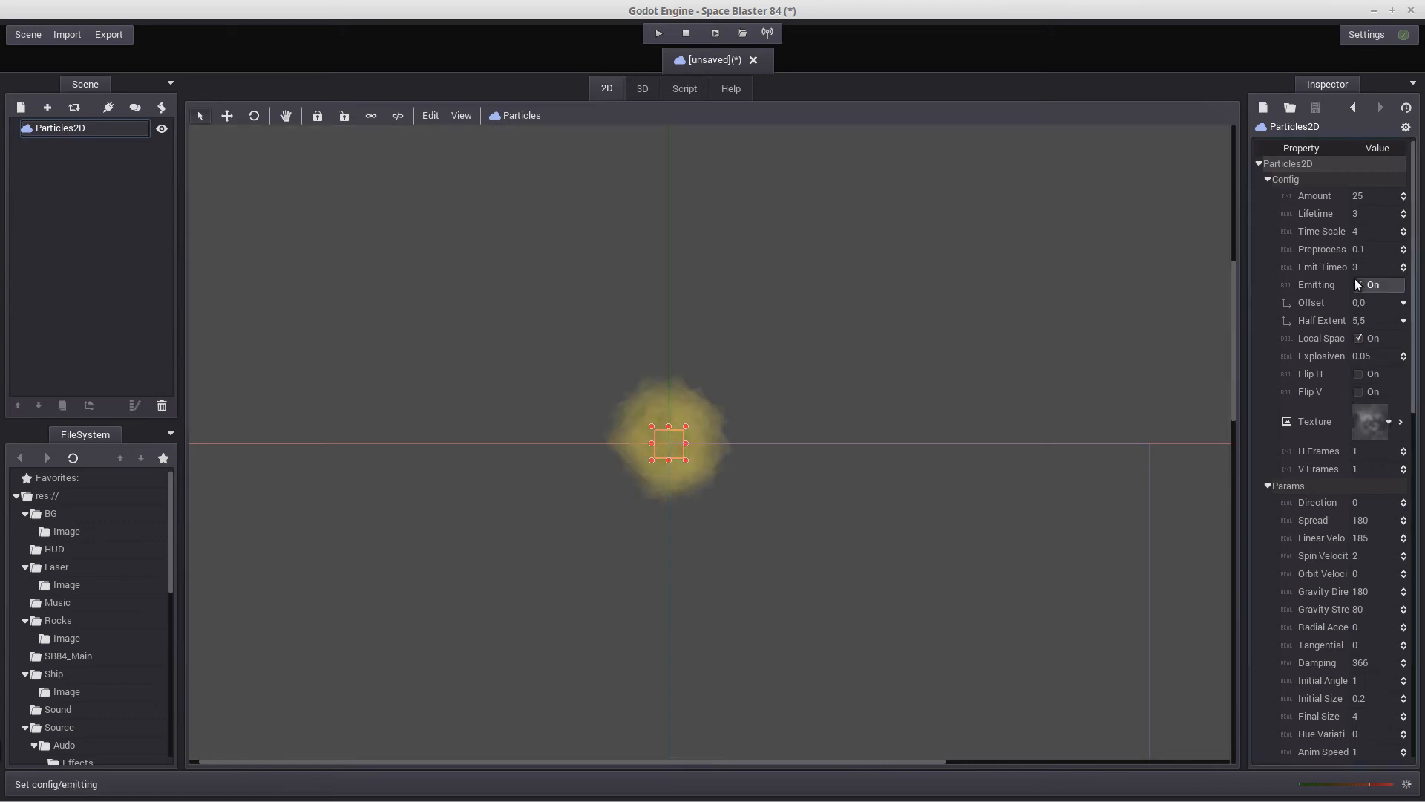
Load fire_particle.png back as the particle texture and preview the explosion again
click(1387, 422)
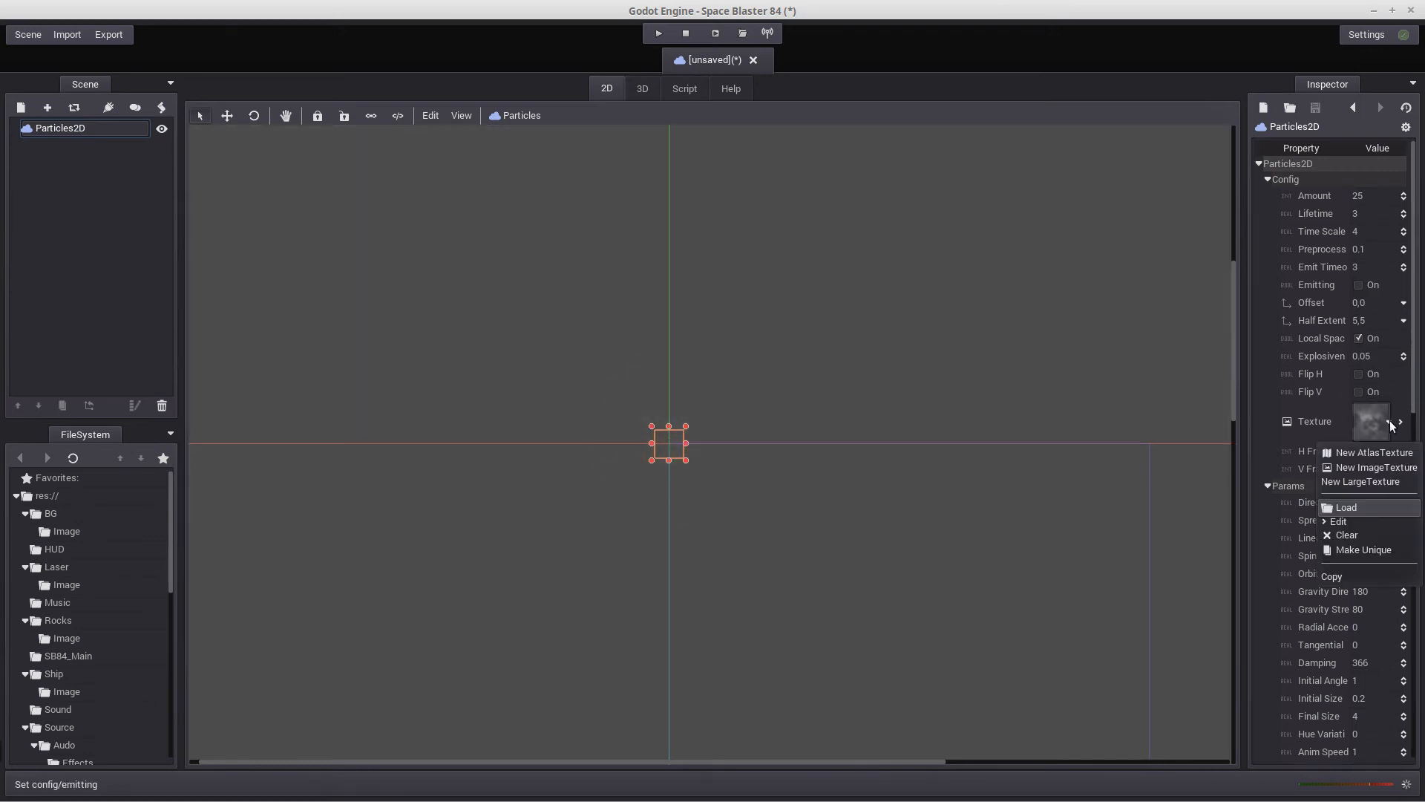
click(1379, 504)
double_click(398, 199)
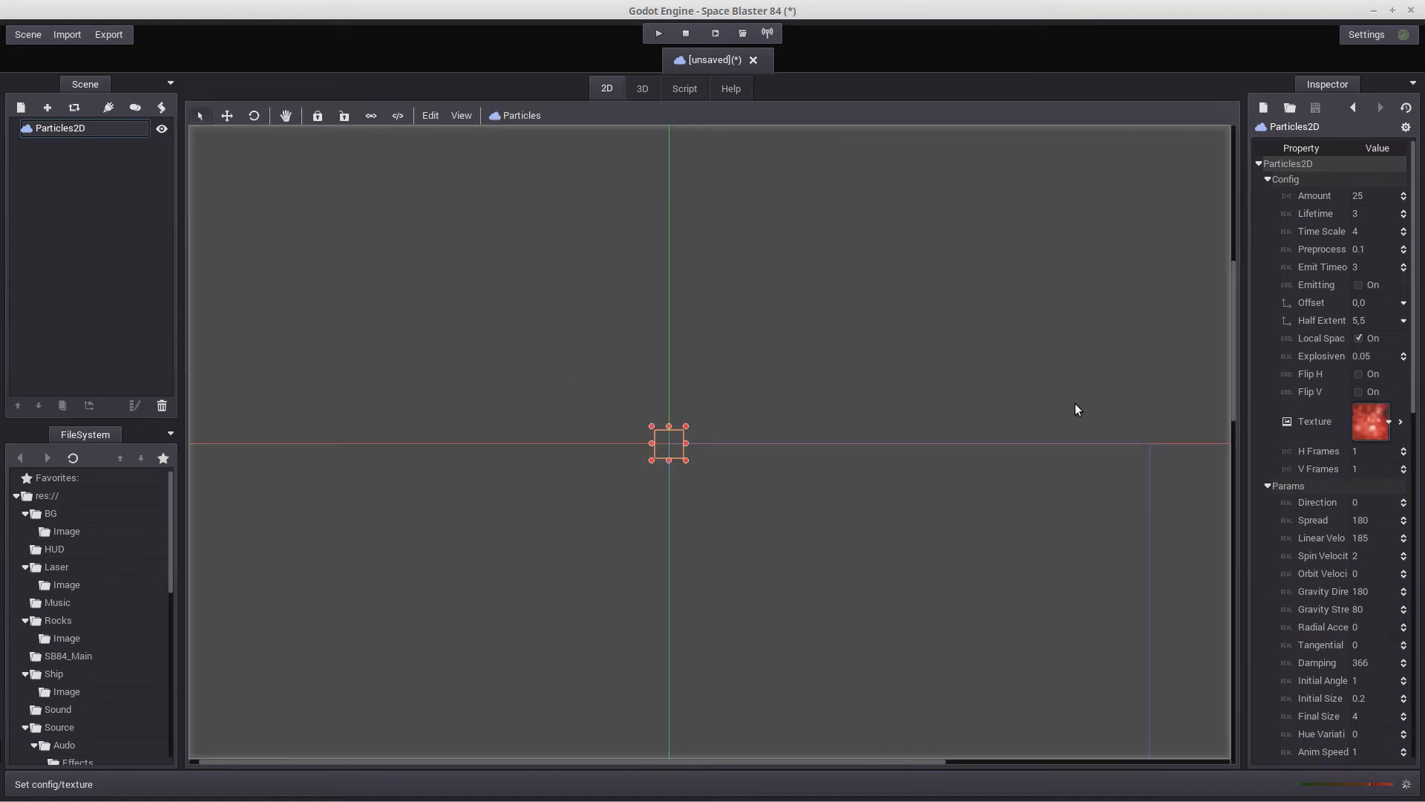
click(1359, 284)
click(1359, 284)
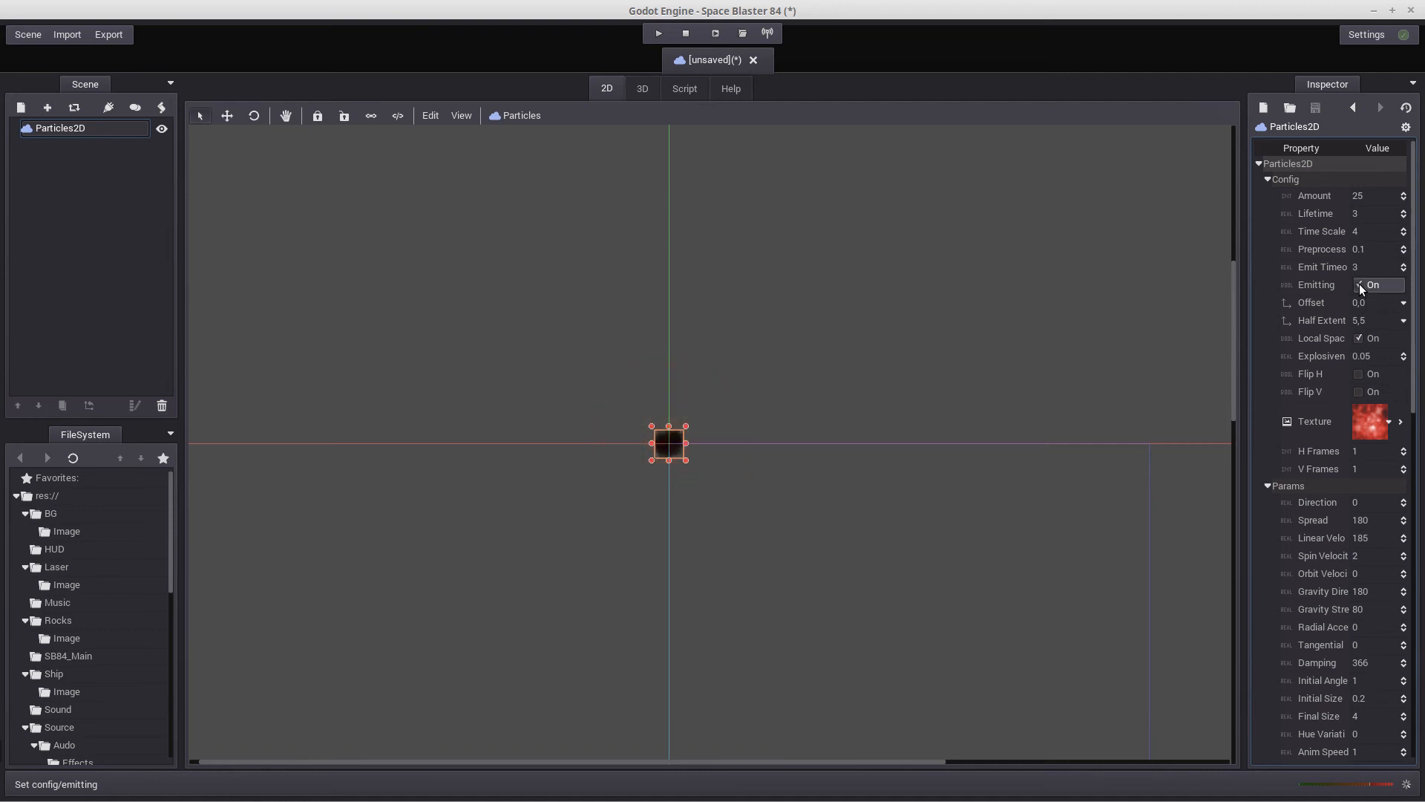
click(1359, 284)
click(1359, 285)
click(1360, 285)
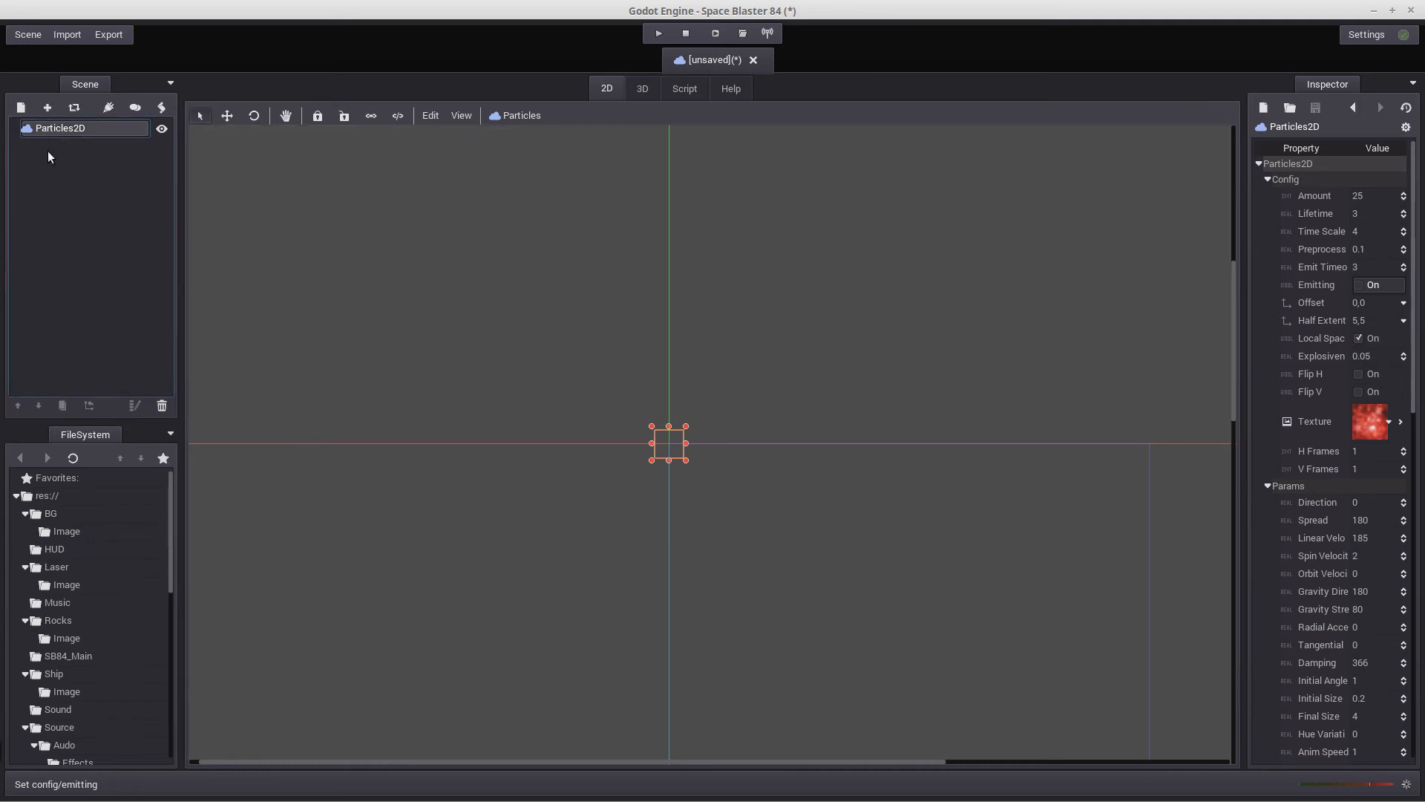
Add a Timer child node to Particles2D and enable its One Shot and Autostart options
click(20, 108)
scroll(248, 463, down, 10)
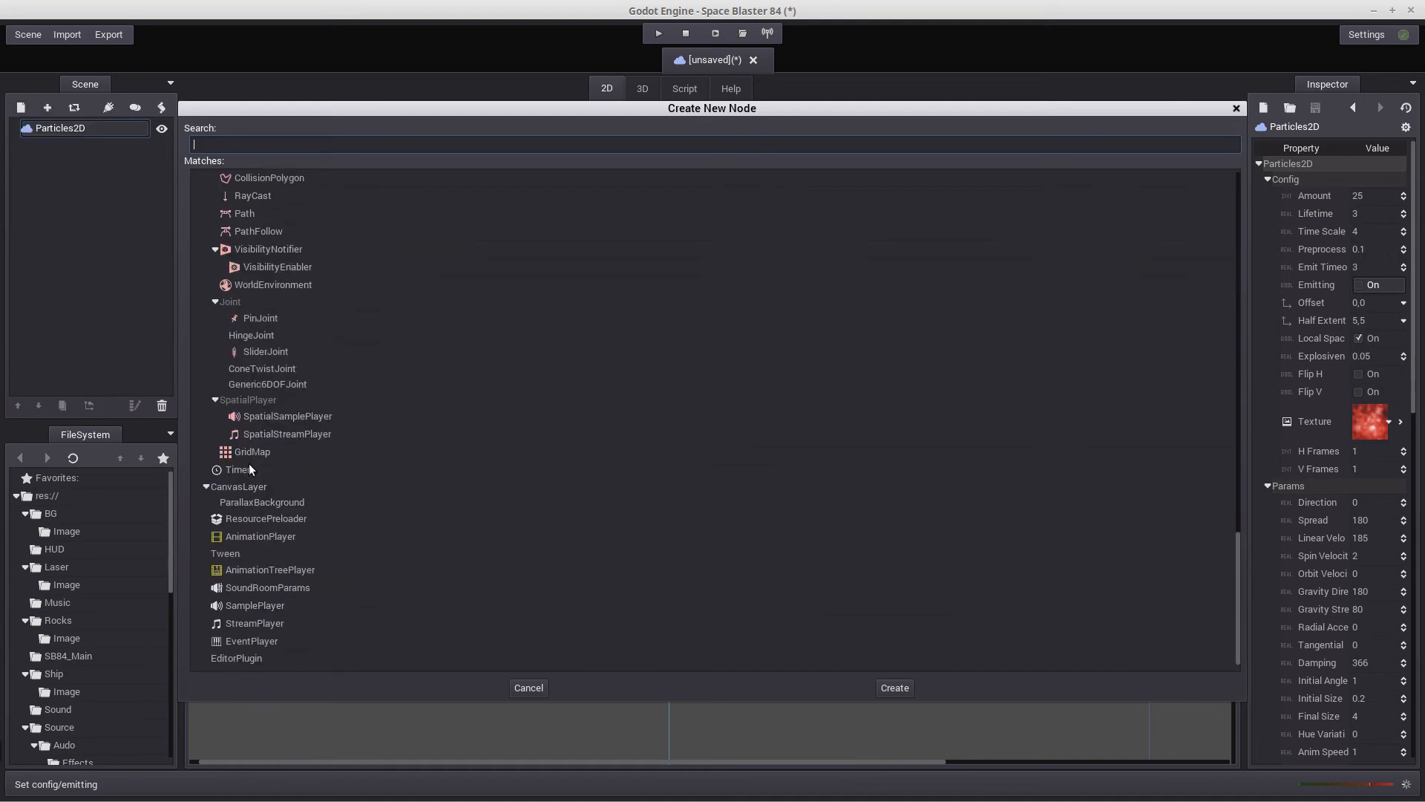
scroll(331, 465, up, 3)
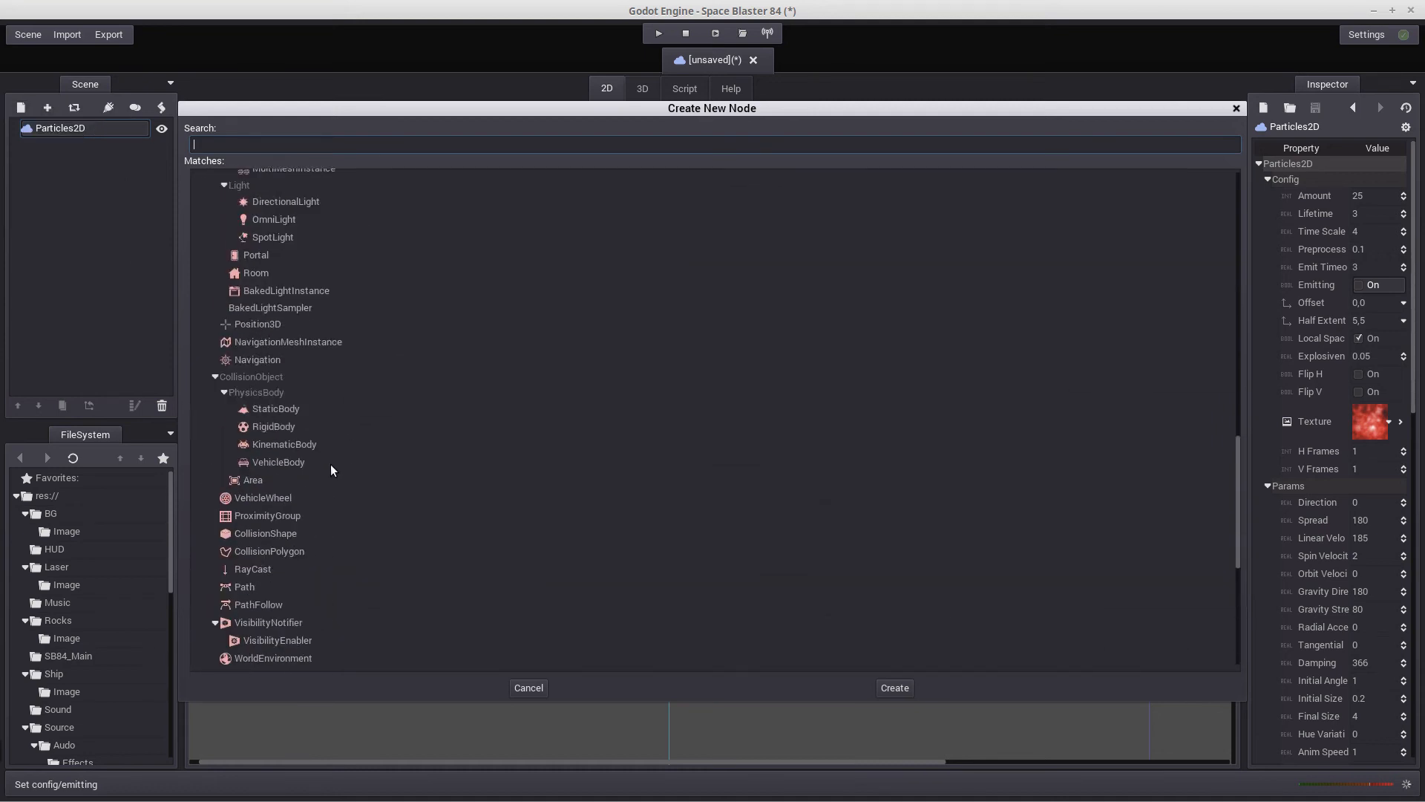
scroll(331, 465, down, 3)
double_click(230, 469)
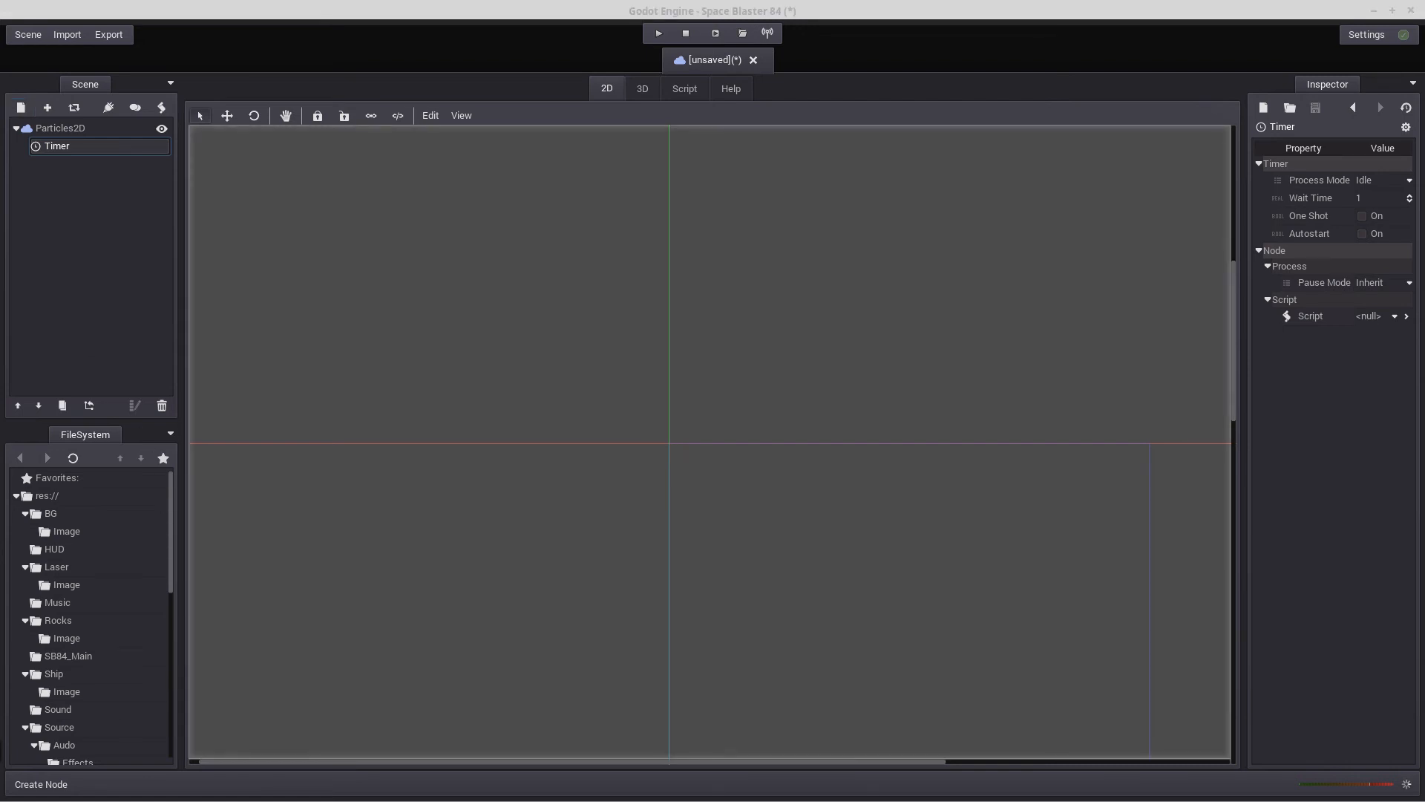
click(1361, 216)
click(1363, 233)
Attach a new GDScript to the Particles2D node, saved as Particle.gd in the res://Particles folder
click(52, 128)
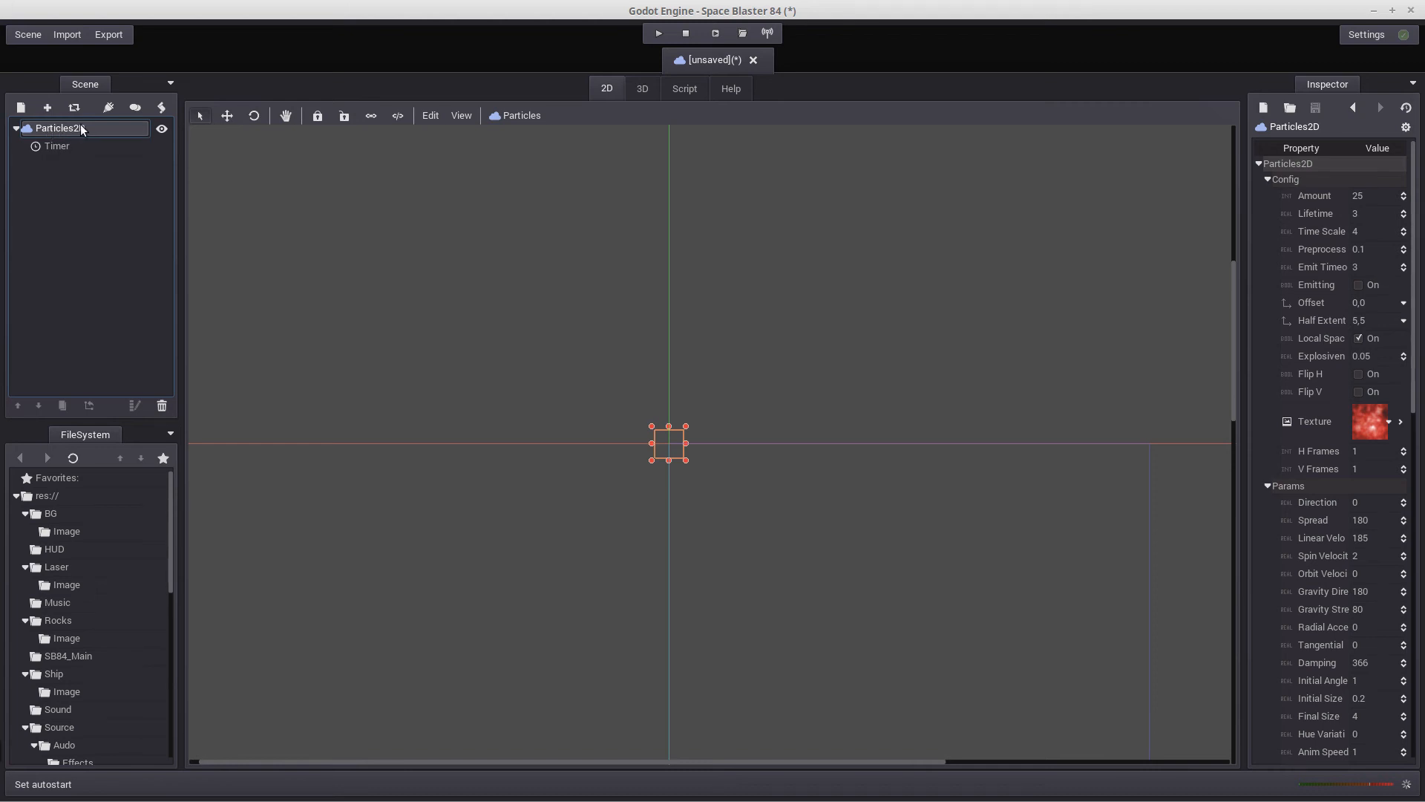
click(161, 112)
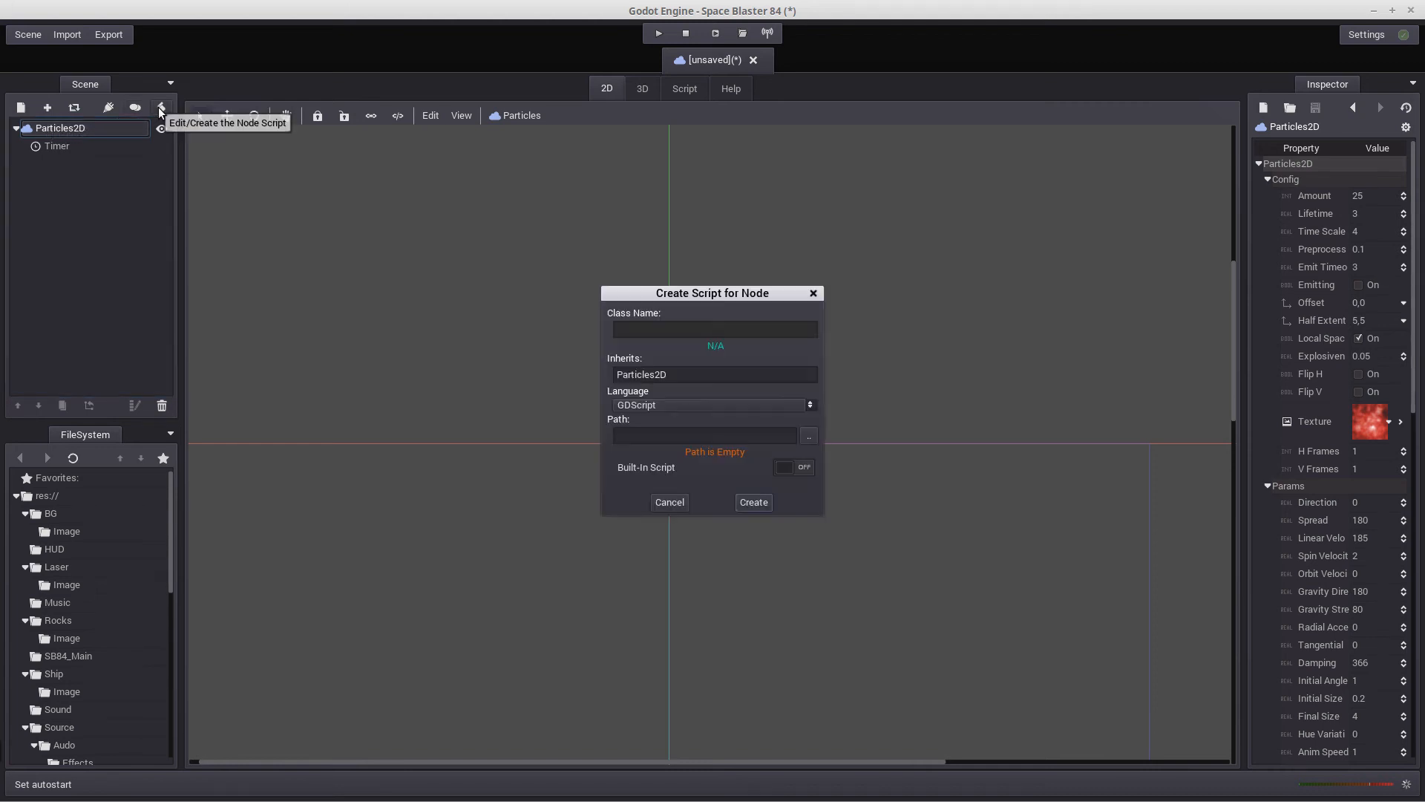
click(806, 439)
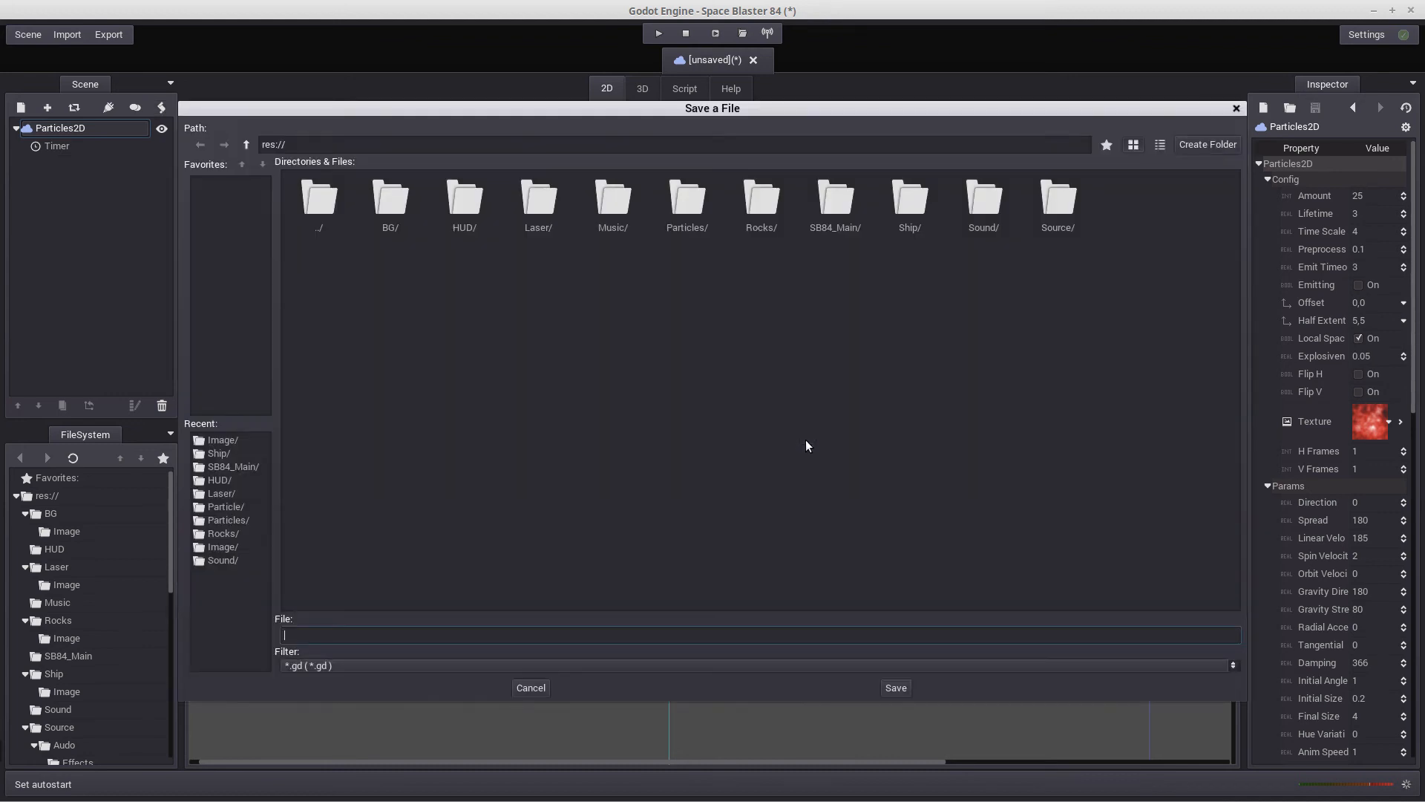
double_click(683, 203)
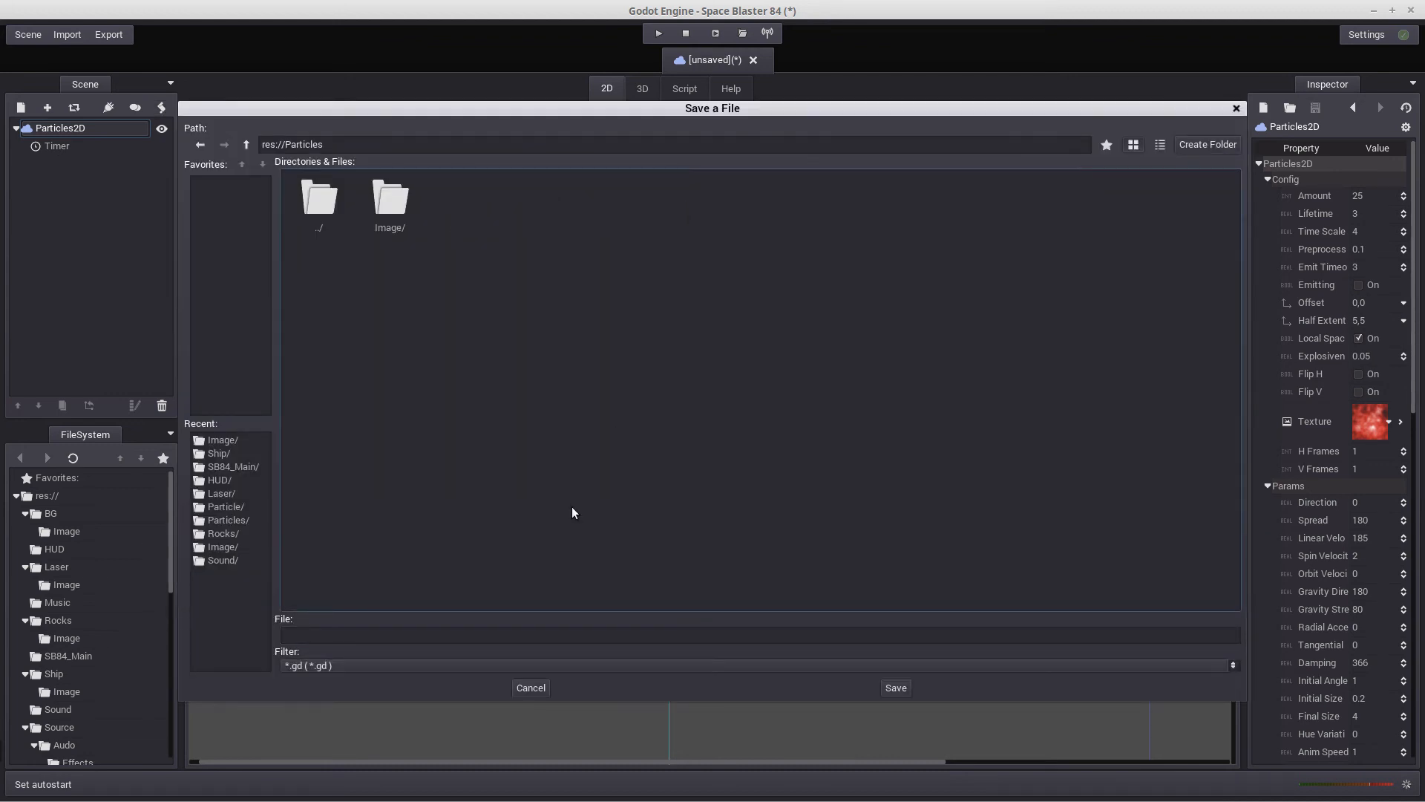
click(323, 636)
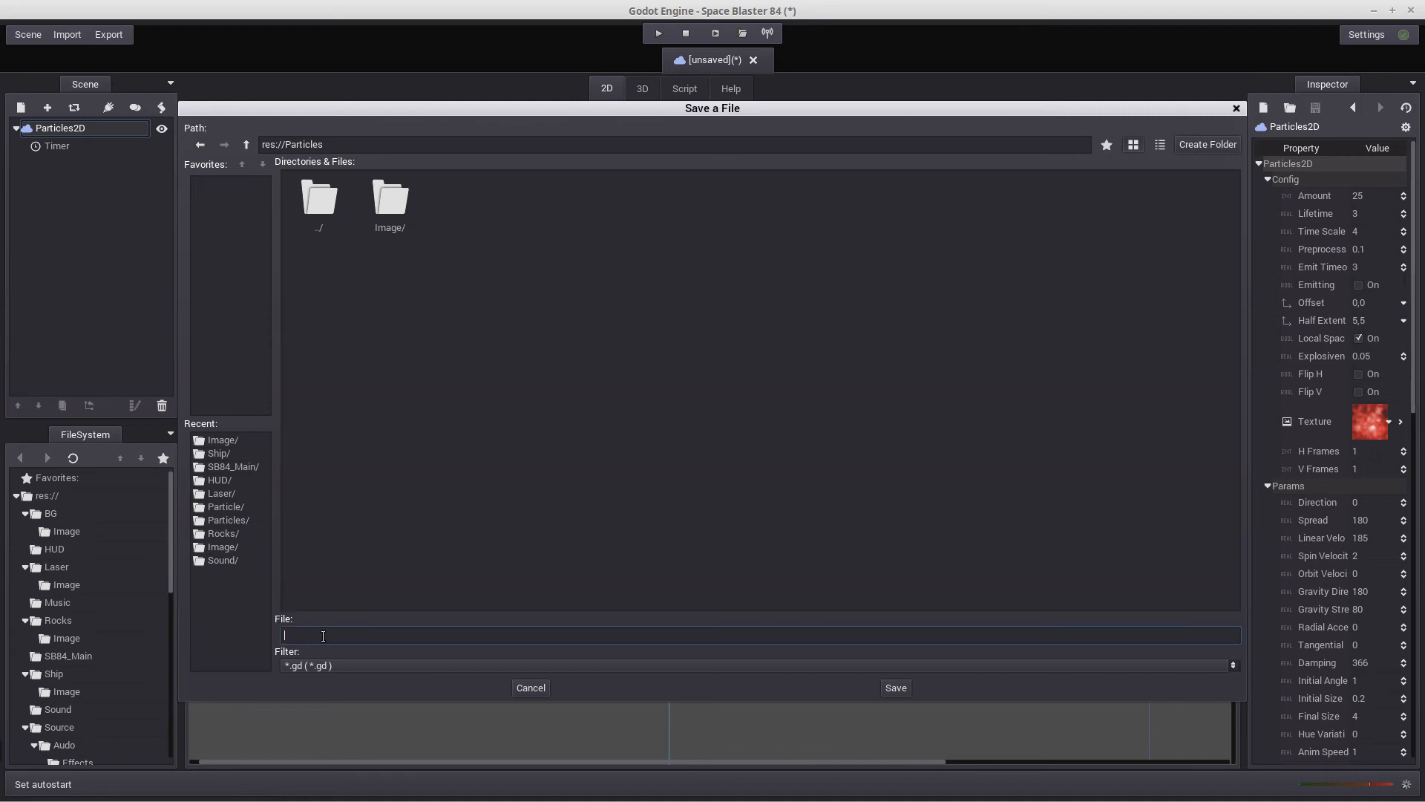
text(Particle)
click(894, 687)
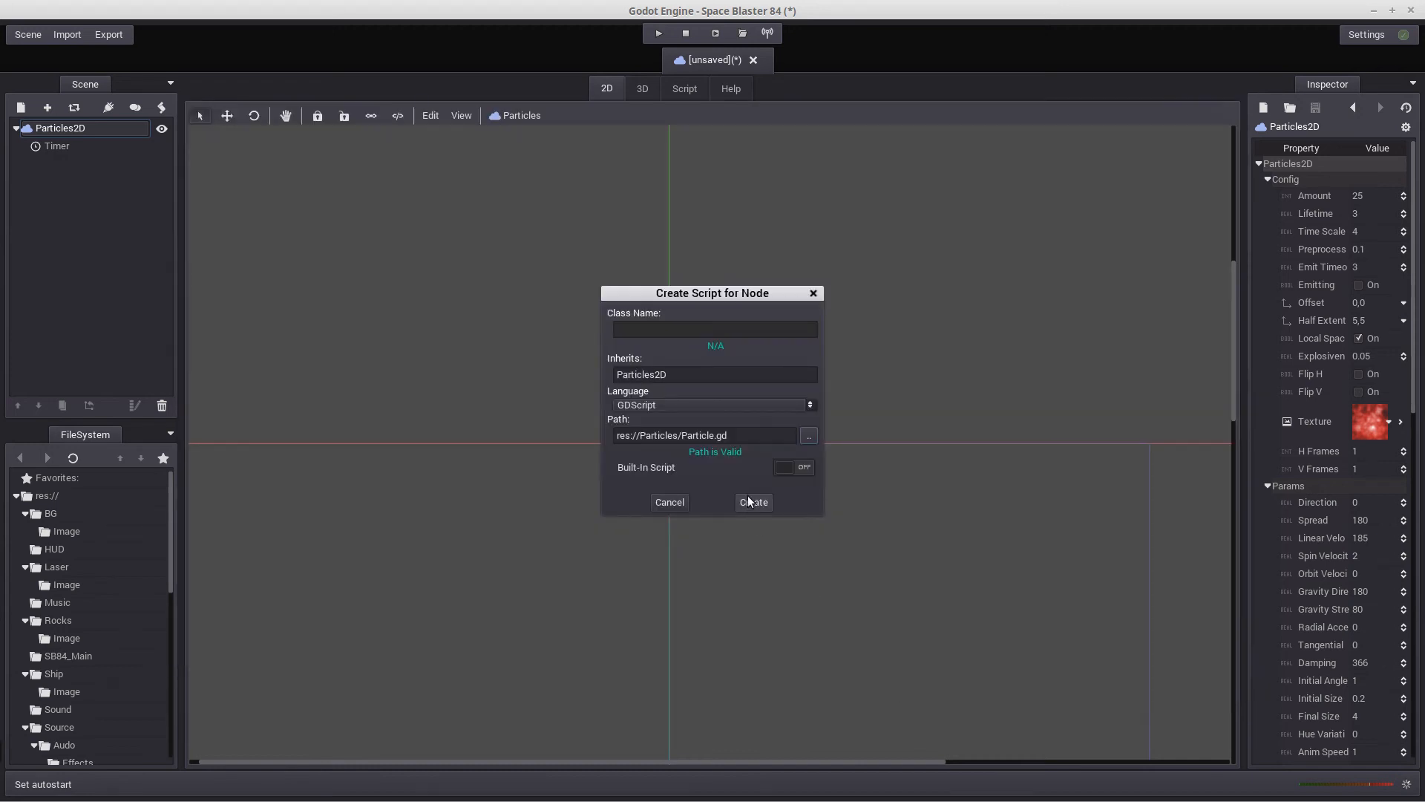
click(752, 502)
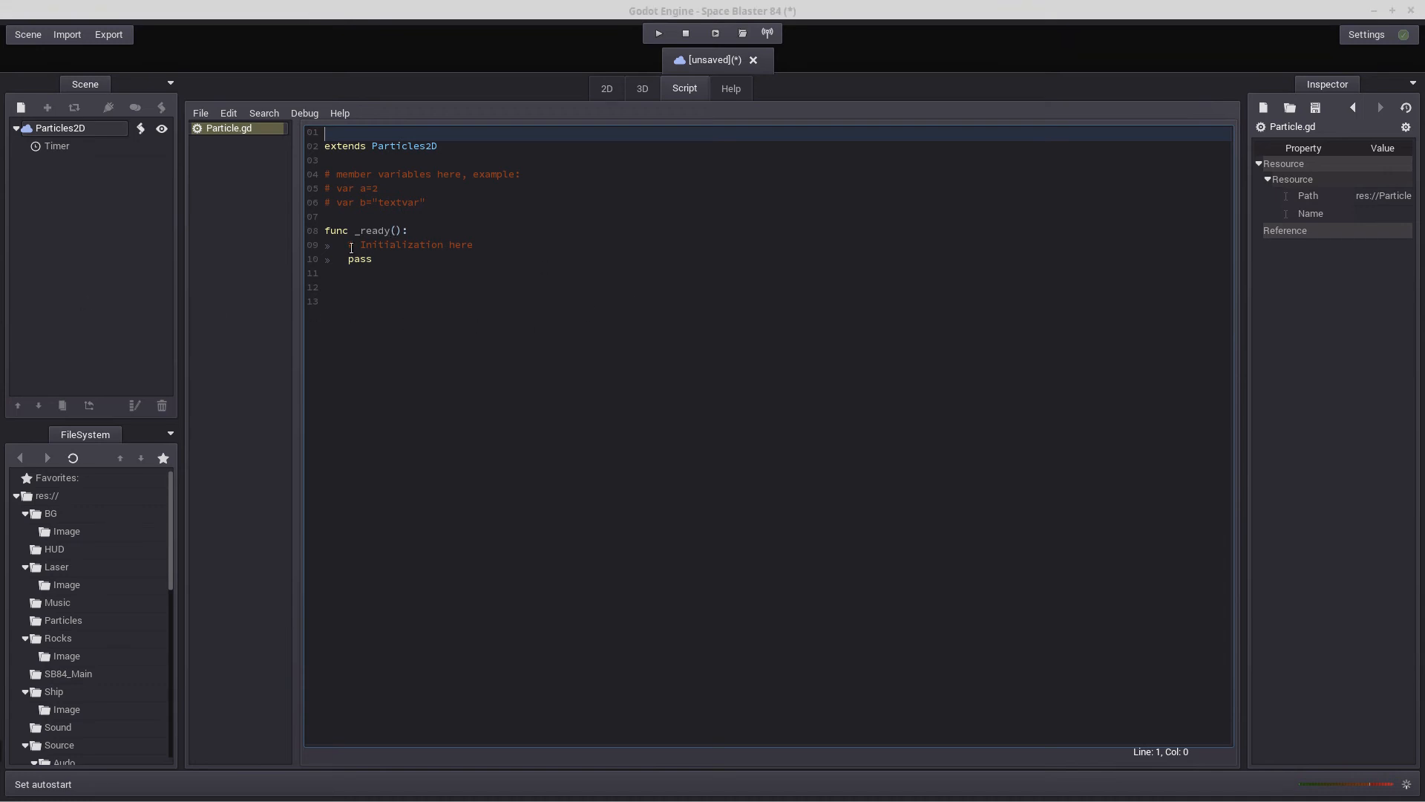
Replace the placeholder comment and pass line in _ready() with a get_node(".") call
click(351, 247)
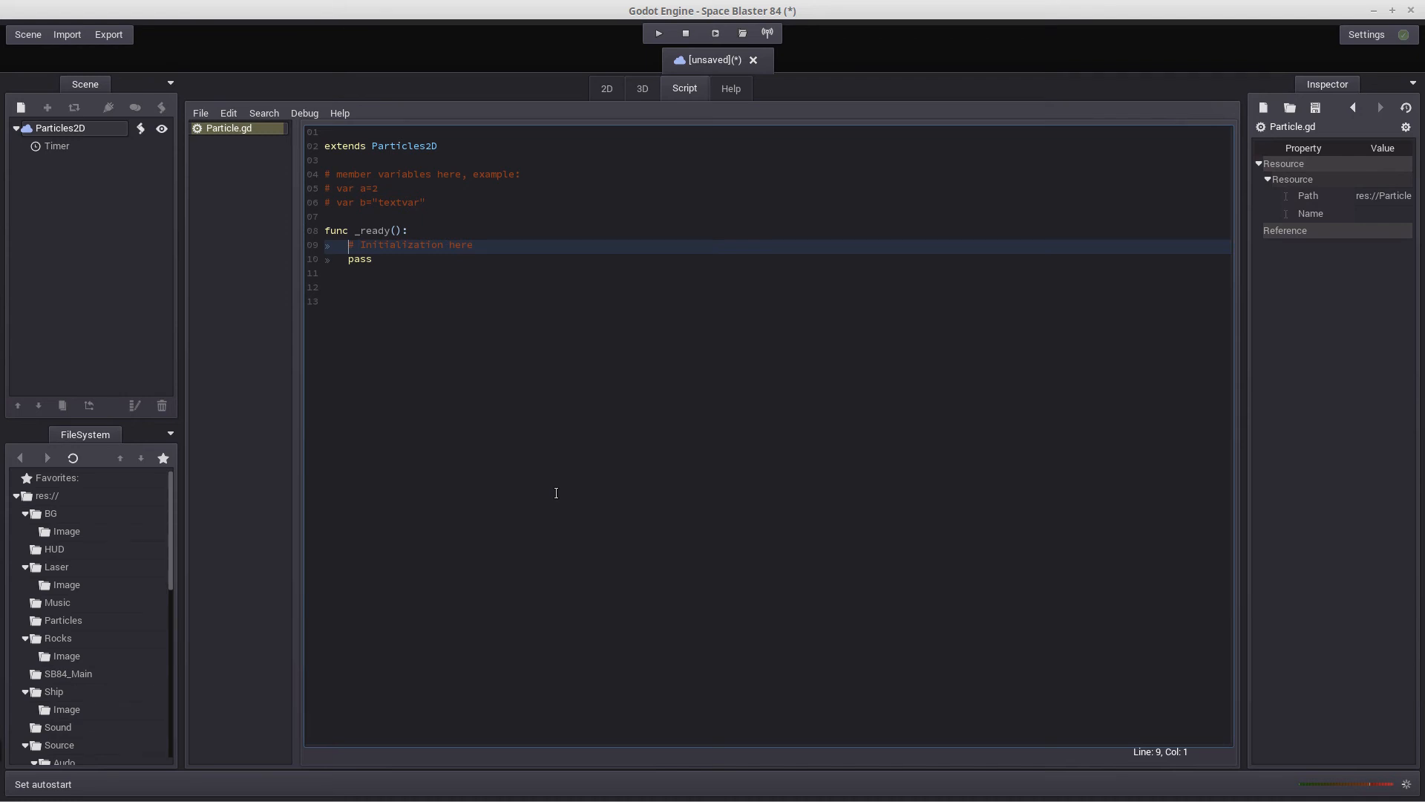
key(Delete)
key(Delete)
key(Delete)
key(Delete)
key(Delete)
key(Delete)
key(Delete)
key(Delete)
key(Delete)
key(Delete)
key(Delete)
key(Delete)
key(Delete)
key(Delete)
key(Delete)
key(Delete)
key(Delete)
key(Delete)
key(Delete)
key(Delete)
key(Delete)
key(Delete)
text(get_n)
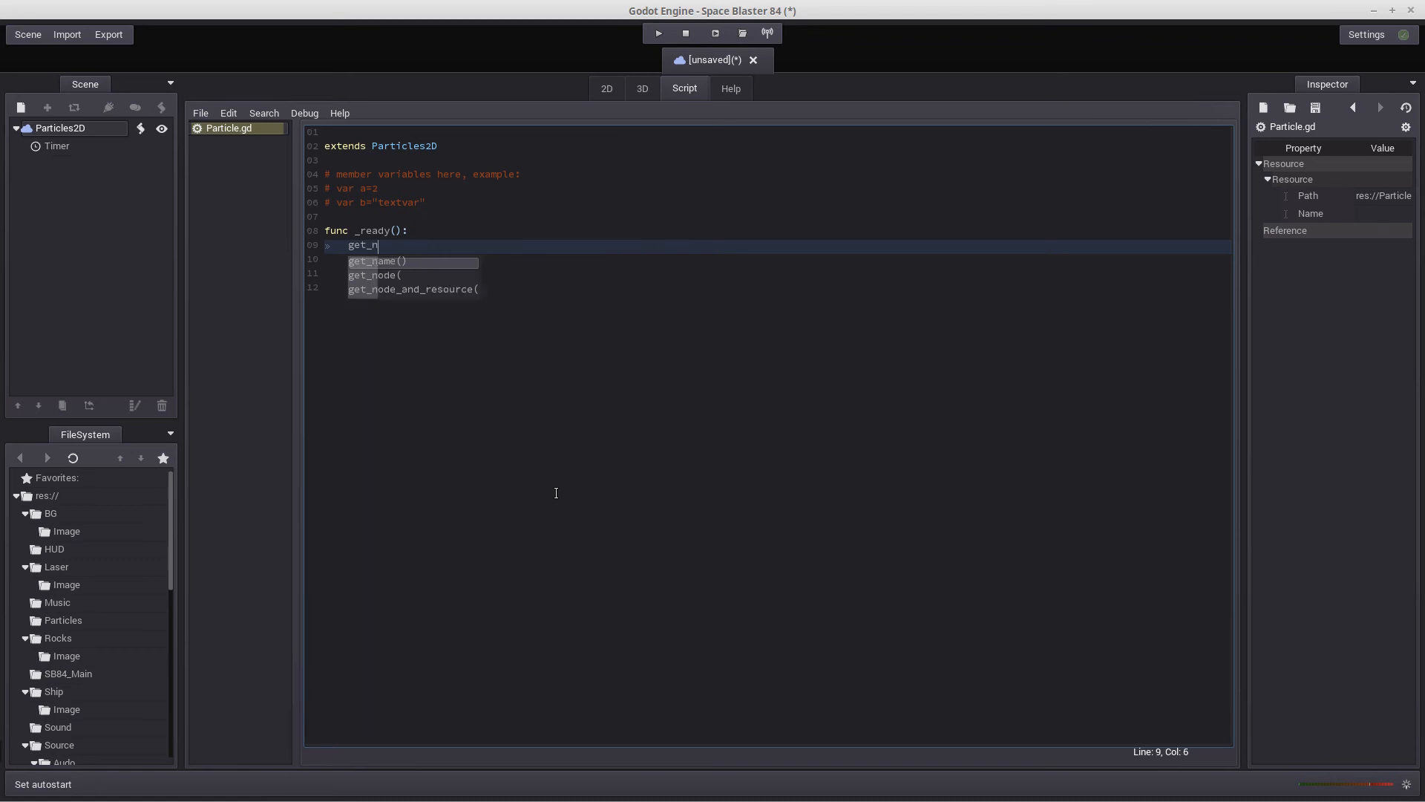
text(o)
key(Return)
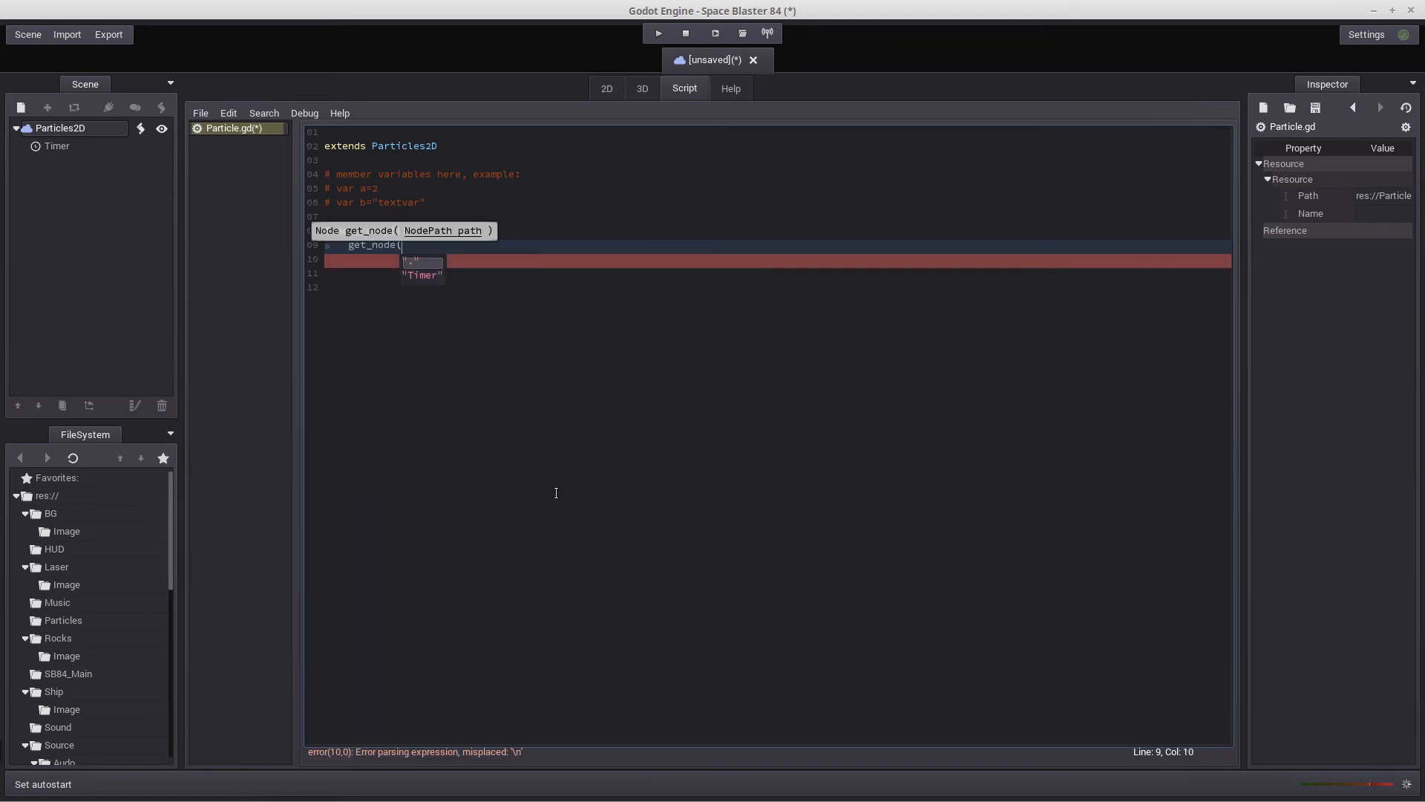
key(Down)
key(Up)
key(Return)
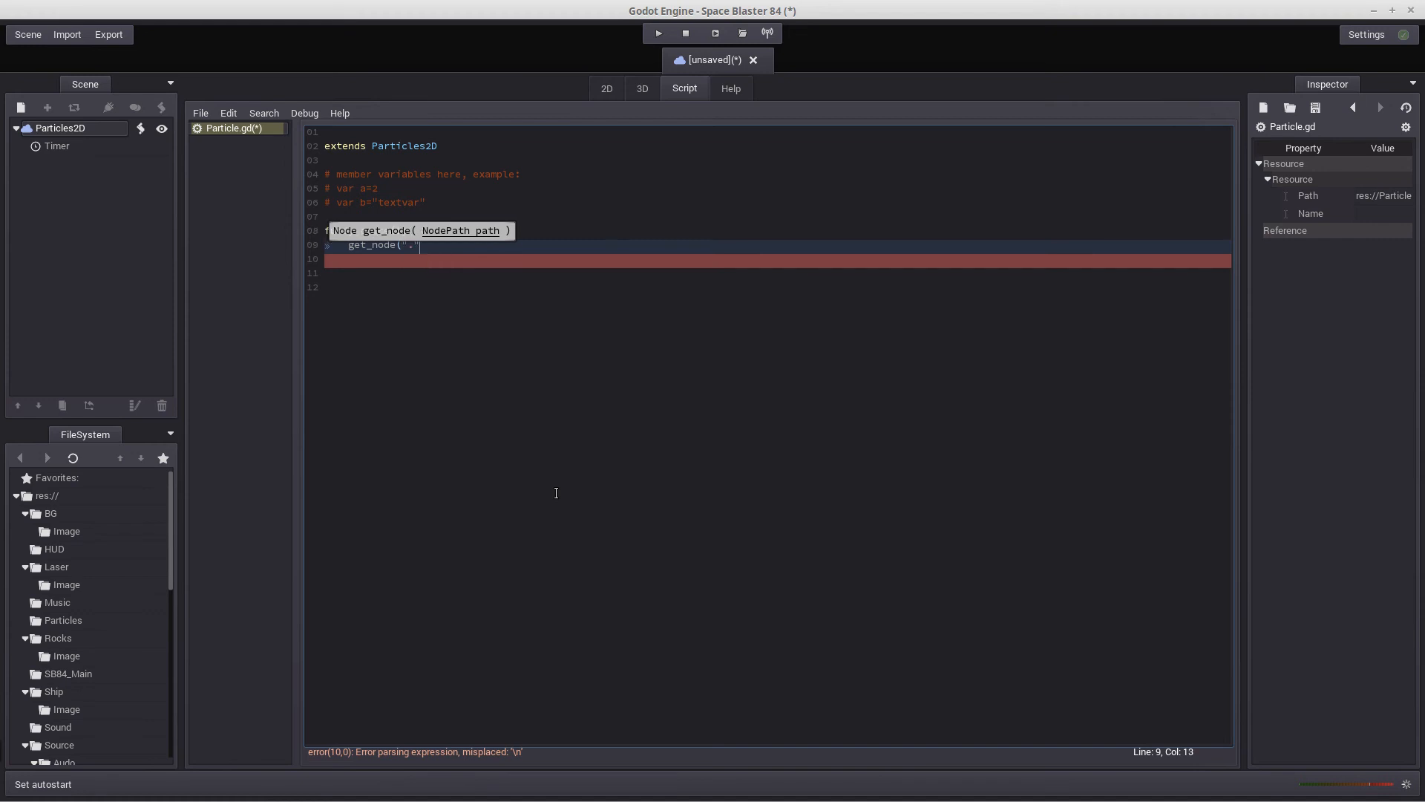
text().)
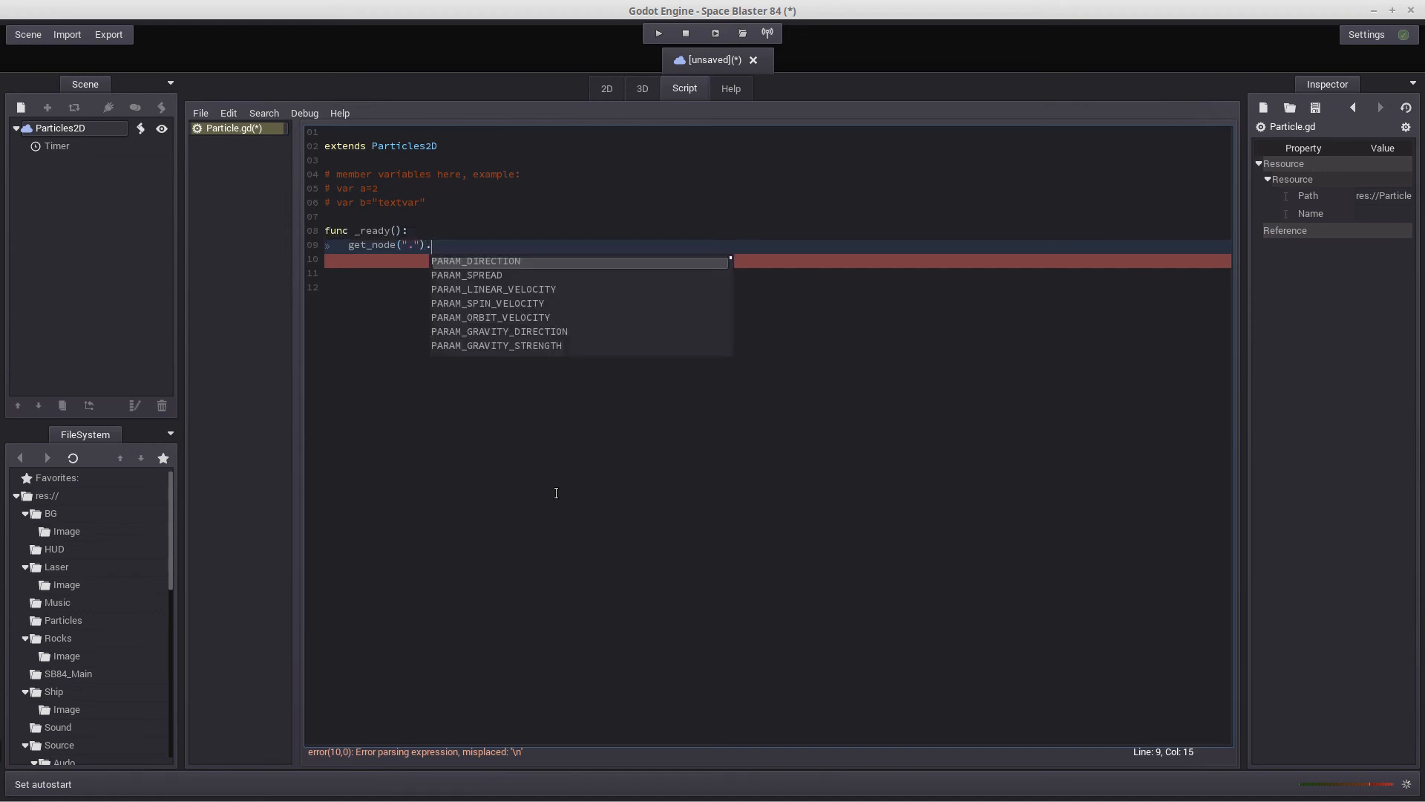
text(set_)
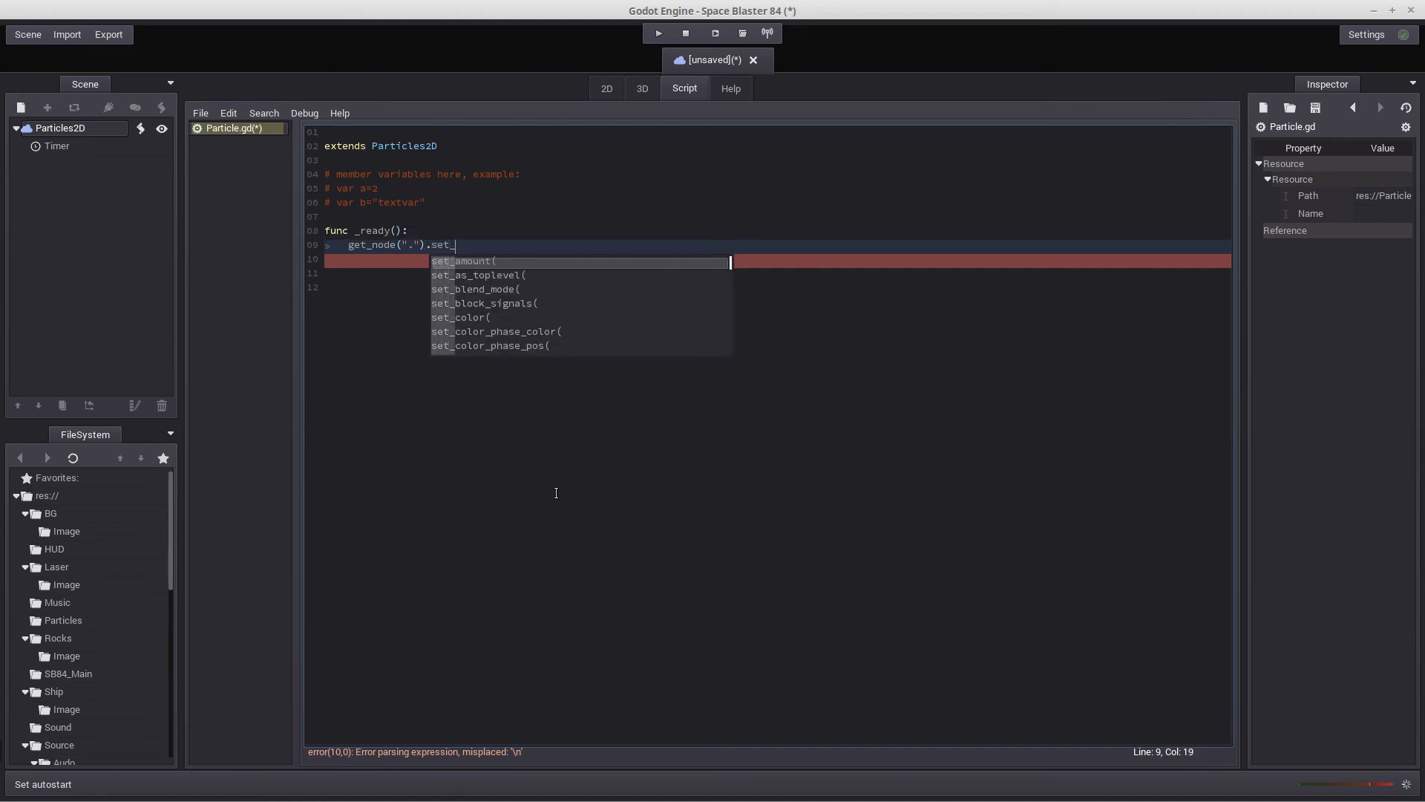
text(e)
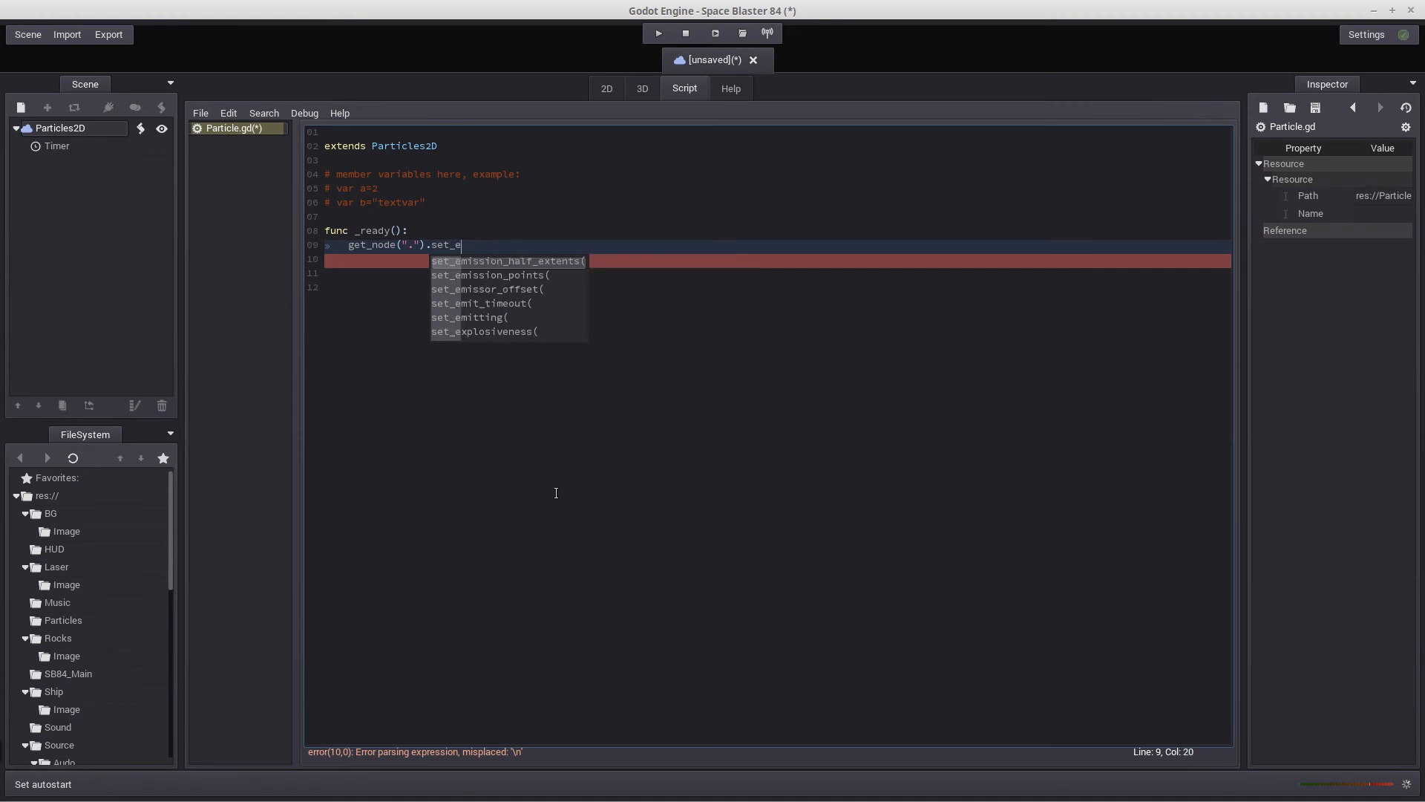
Complete the get_node(".") line with set_emitting(true) so the particles start emitting on ready
click(489, 319)
double_click(489, 319)
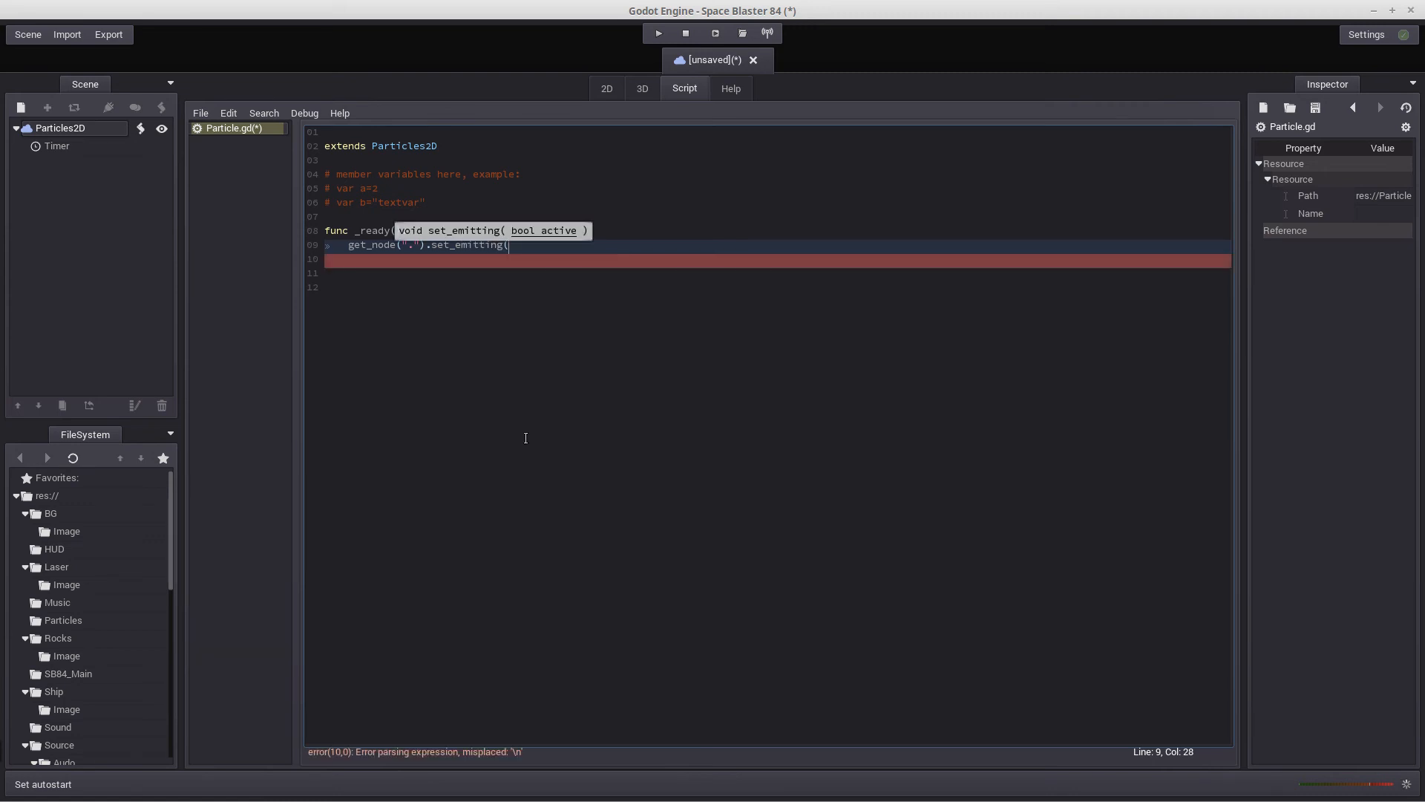
text(true))
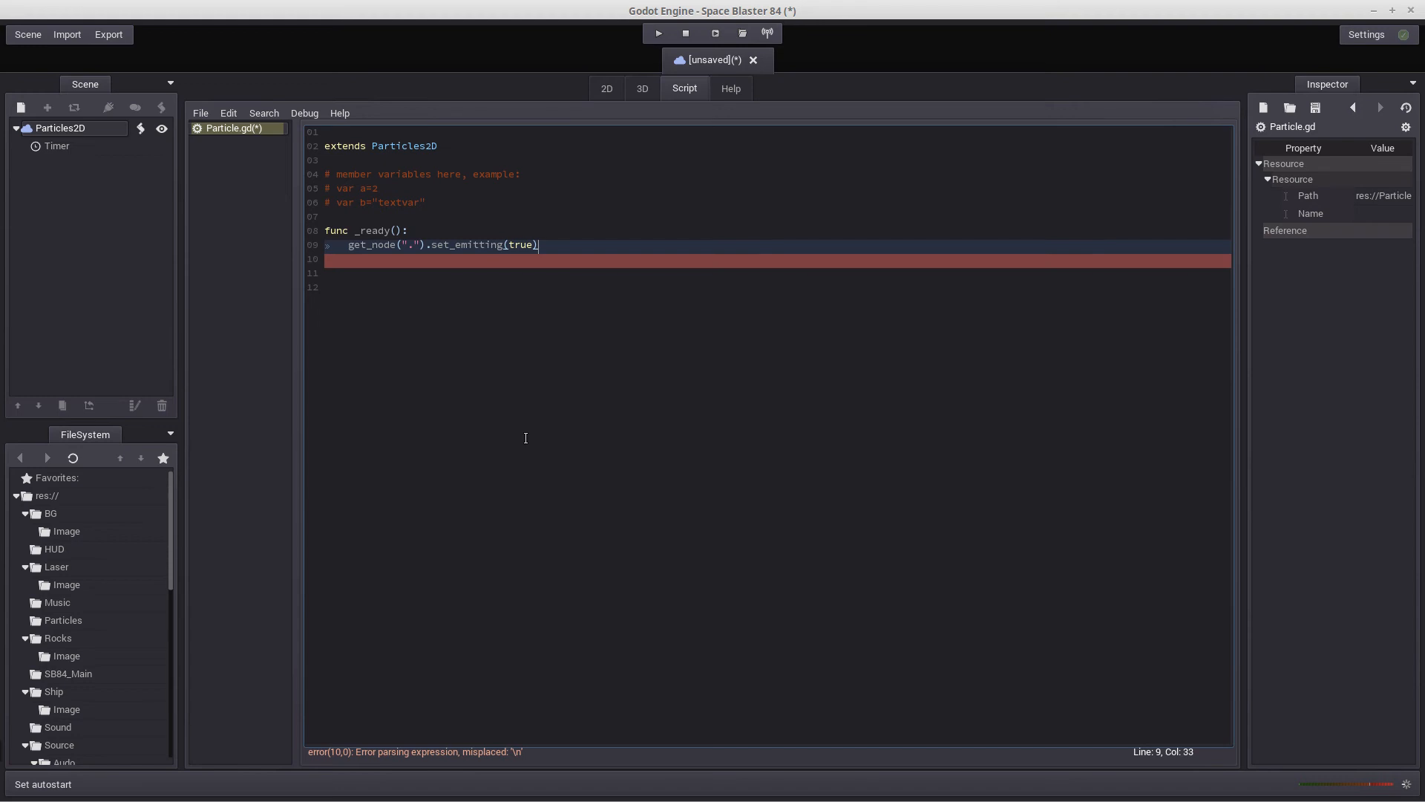
key(Return)
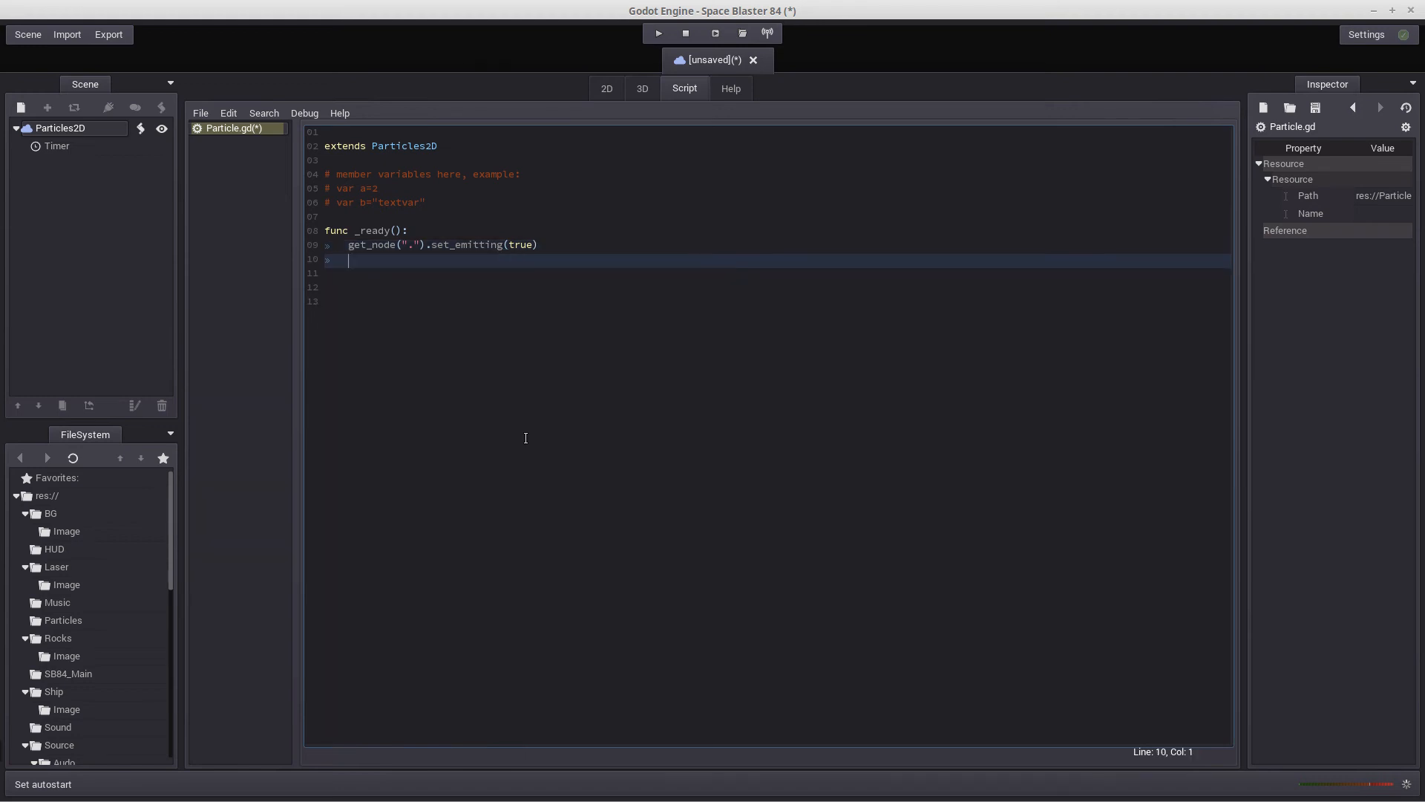
key(Return)
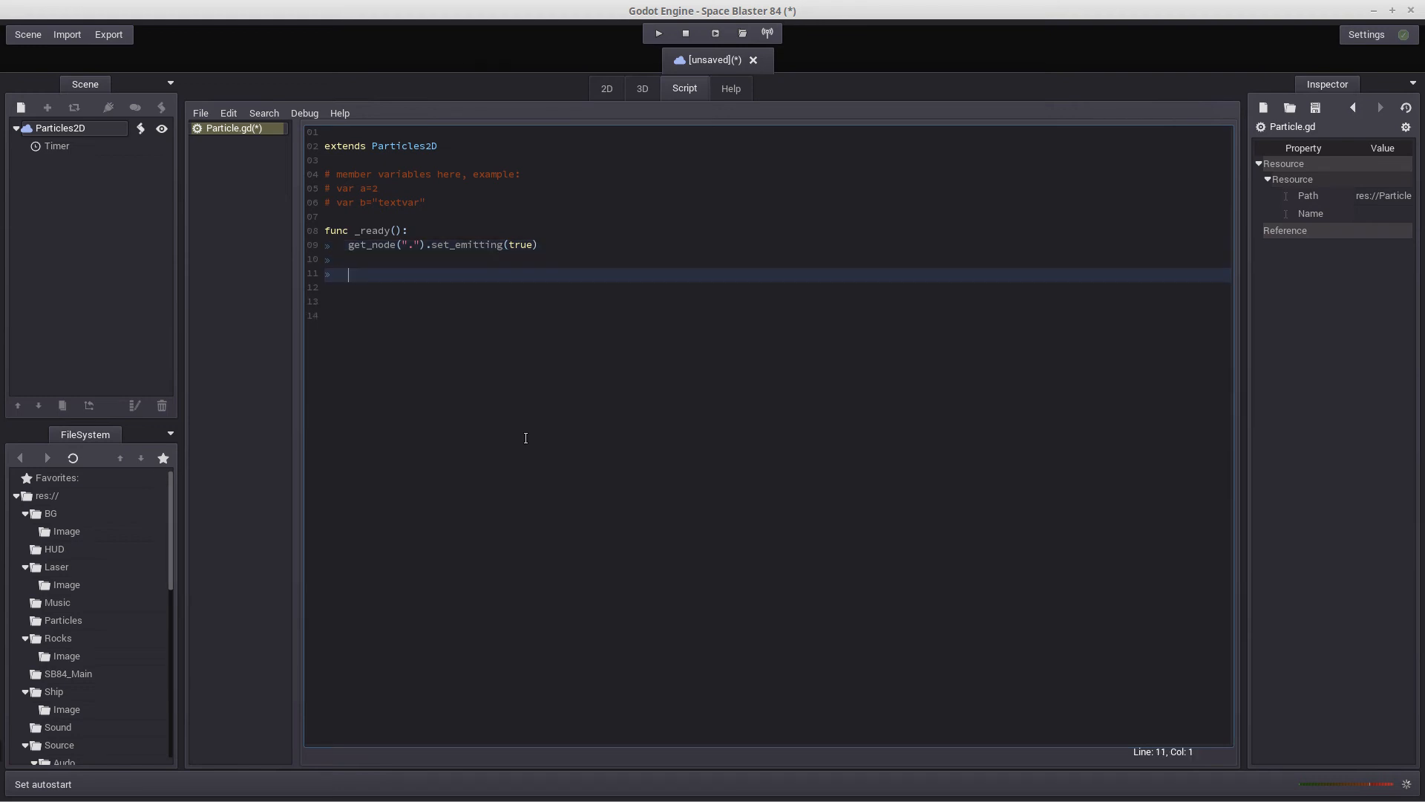
Save the scene as Particle.scn in res://Particles, overwriting the existing file, and test-run the scene
click(28, 35)
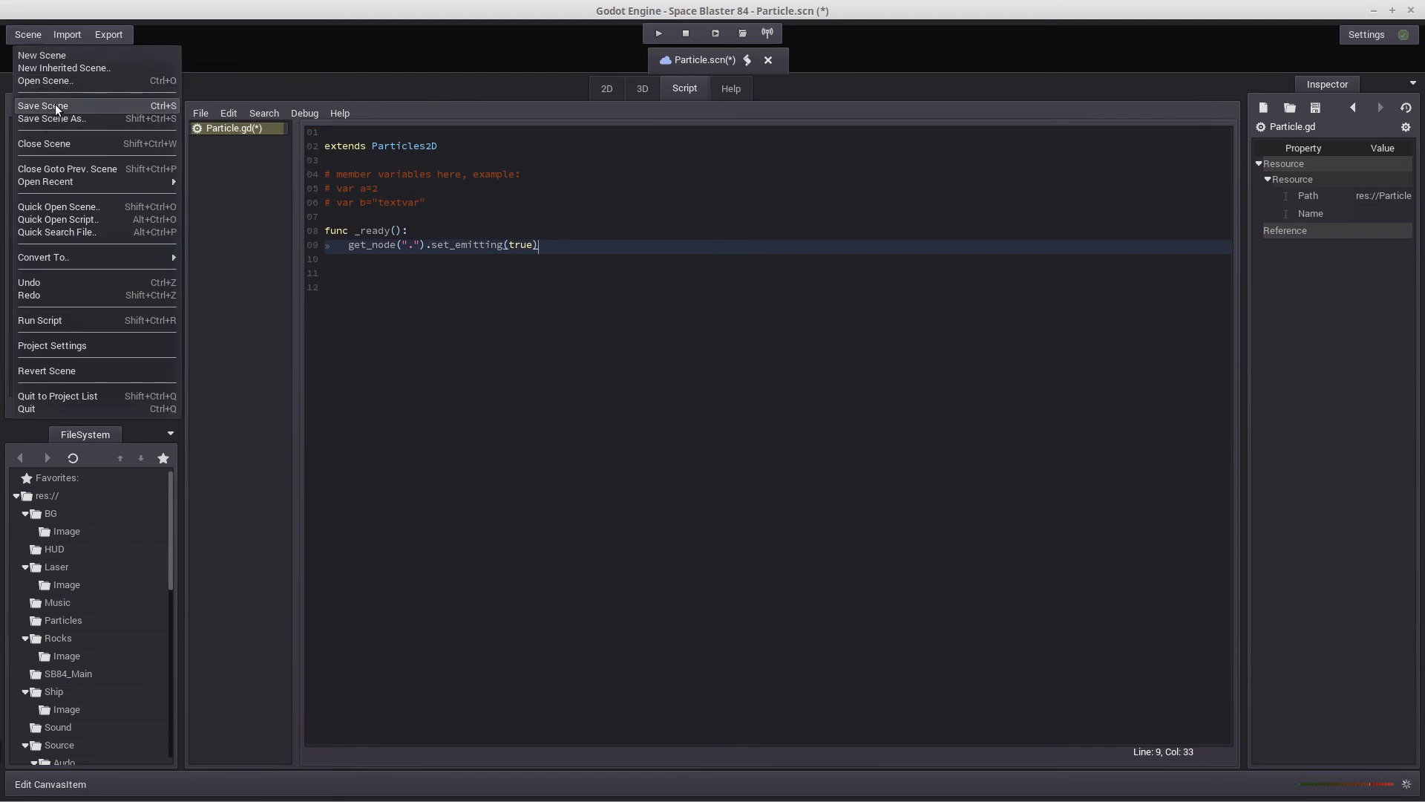
click(56, 109)
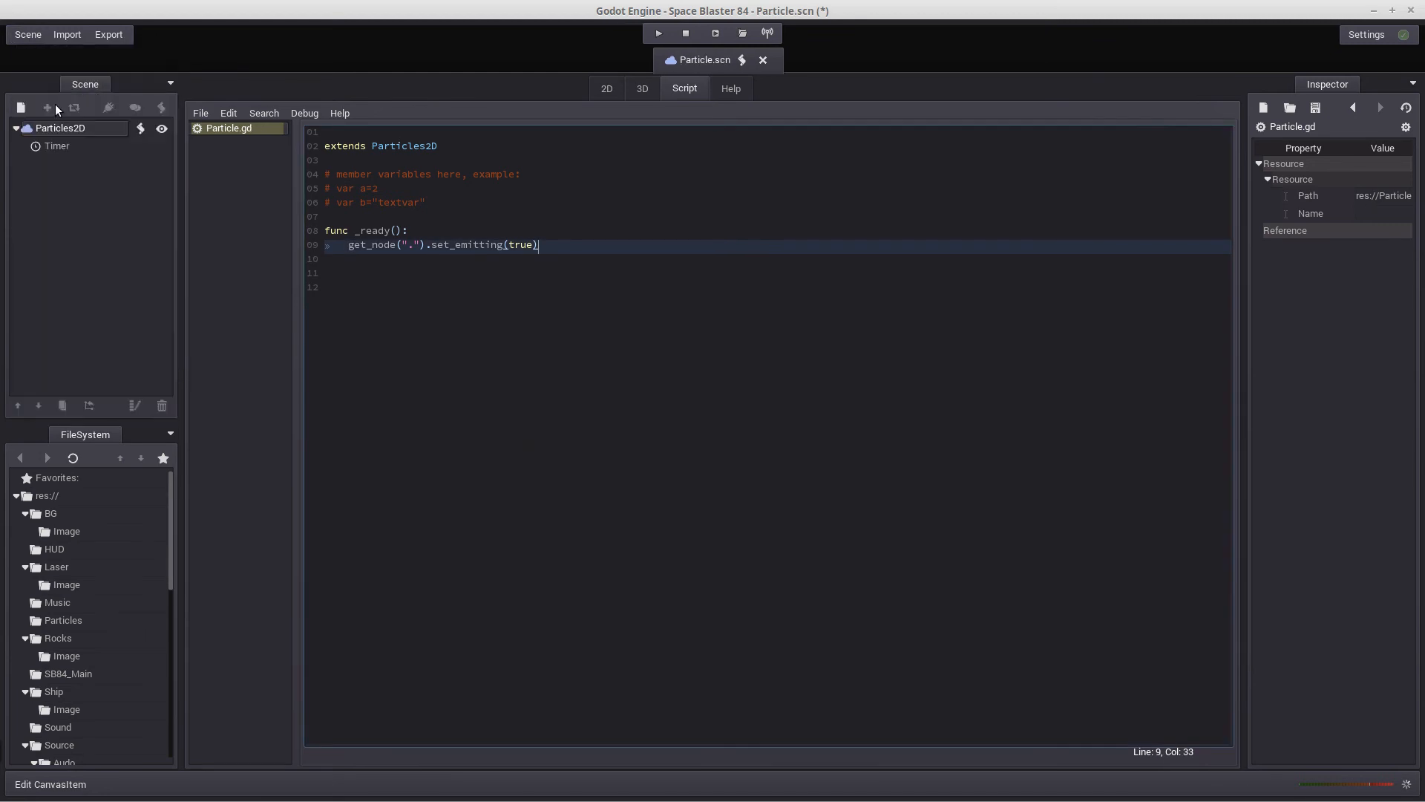
click(32, 42)
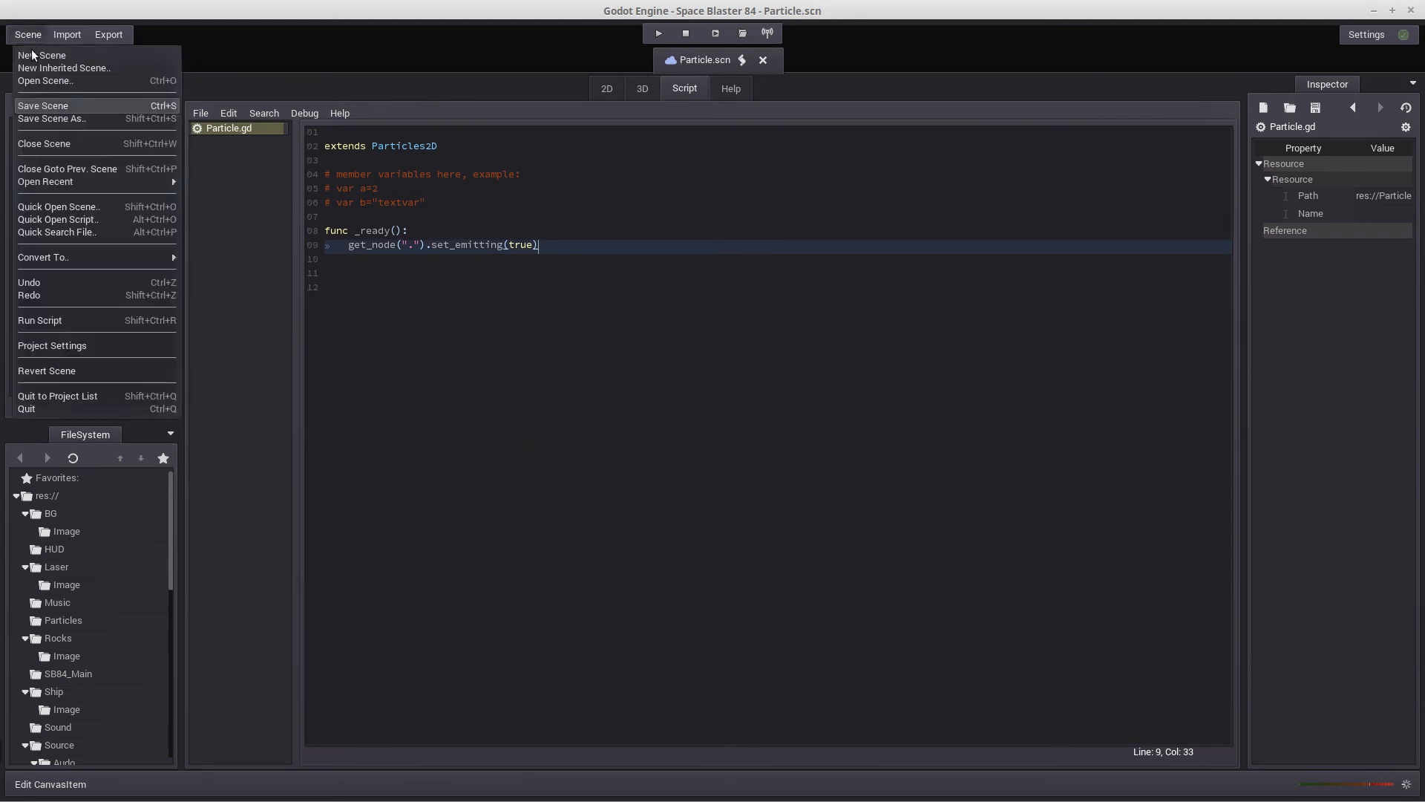
click(47, 117)
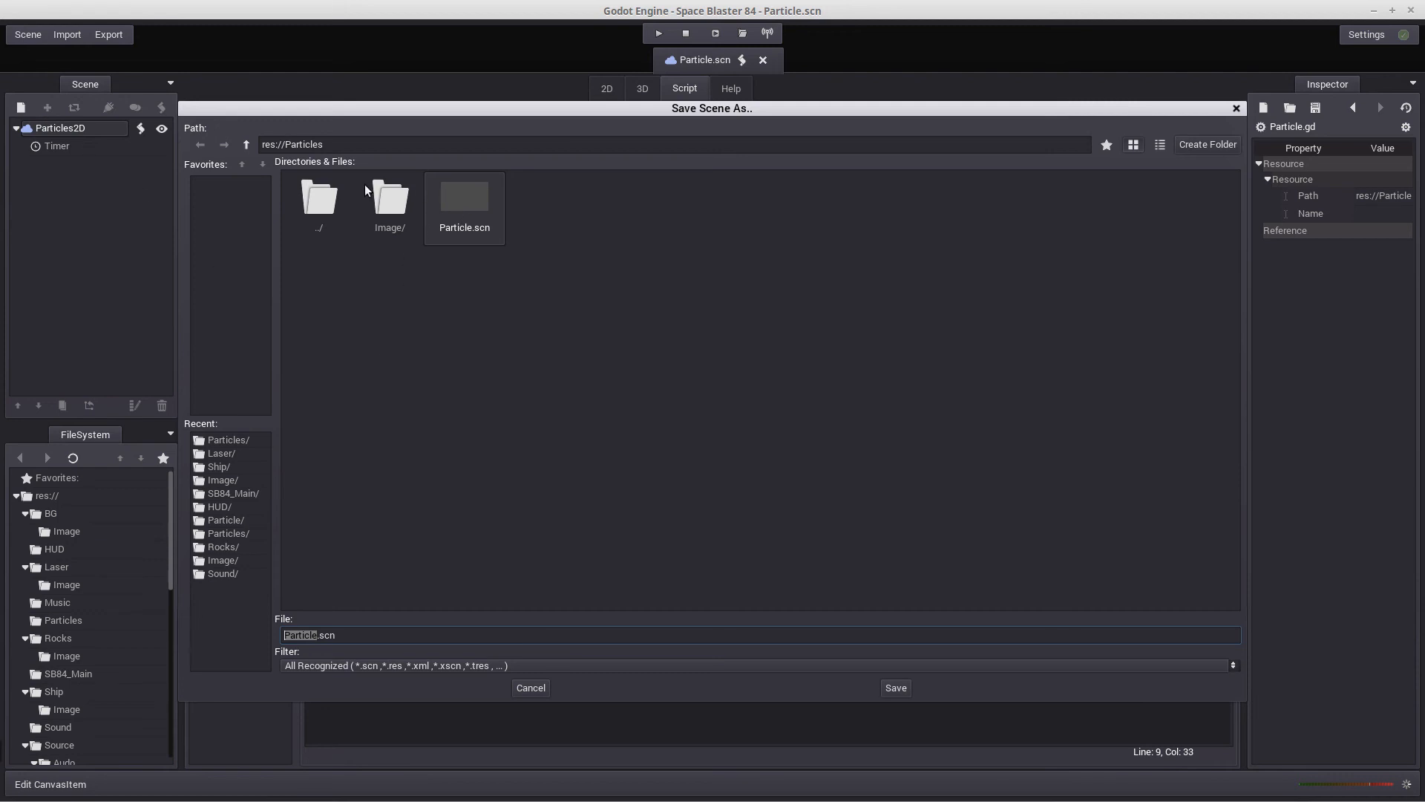
double_click(325, 202)
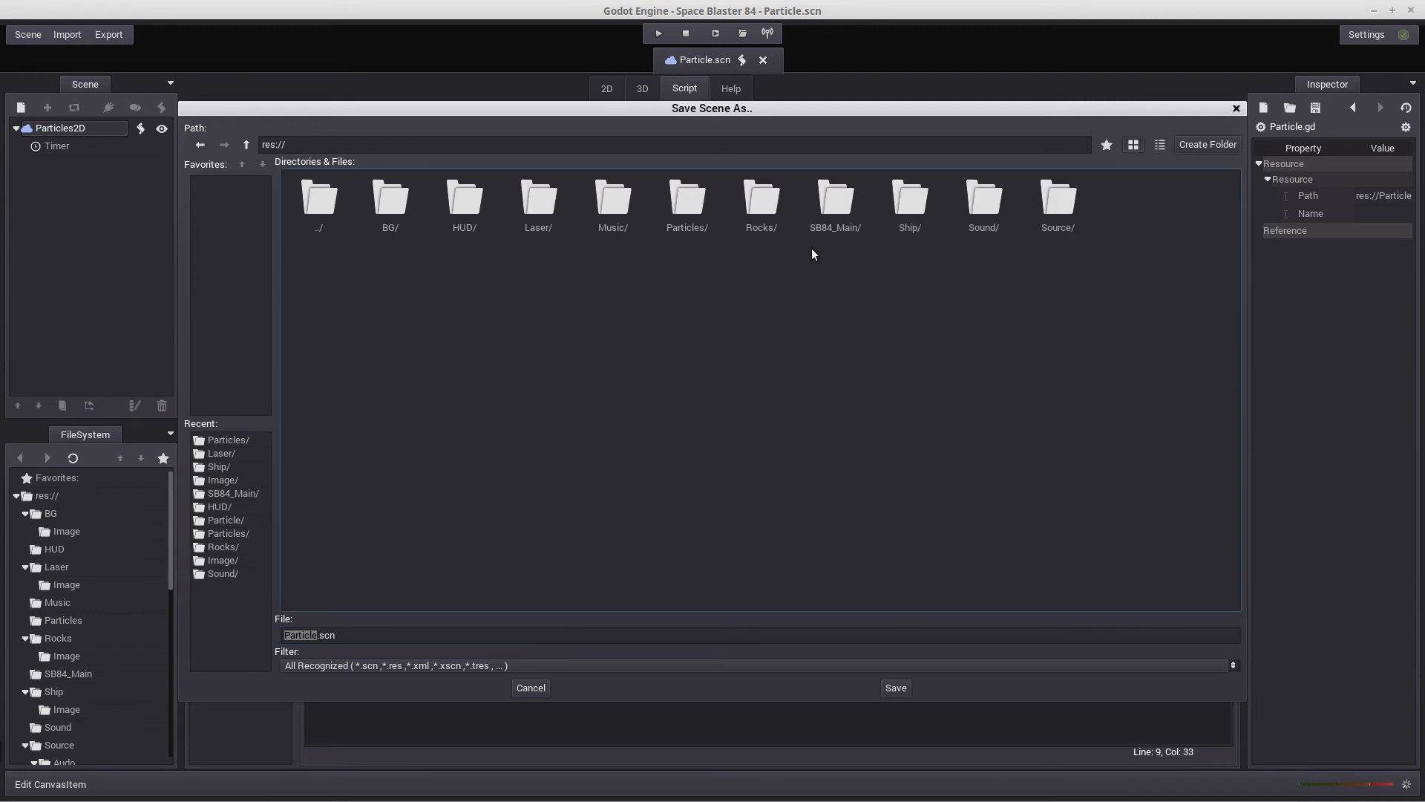
double_click(687, 205)
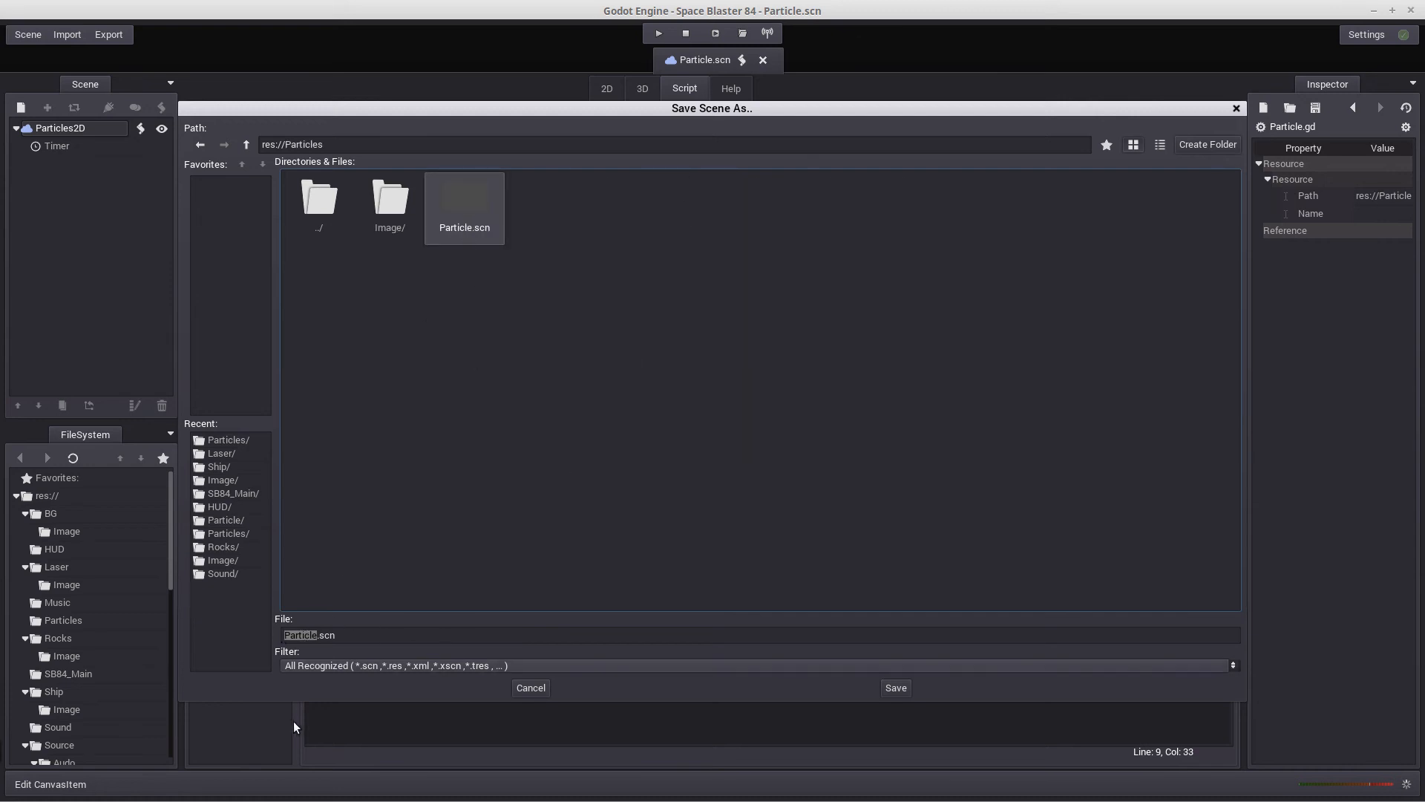
click(896, 687)
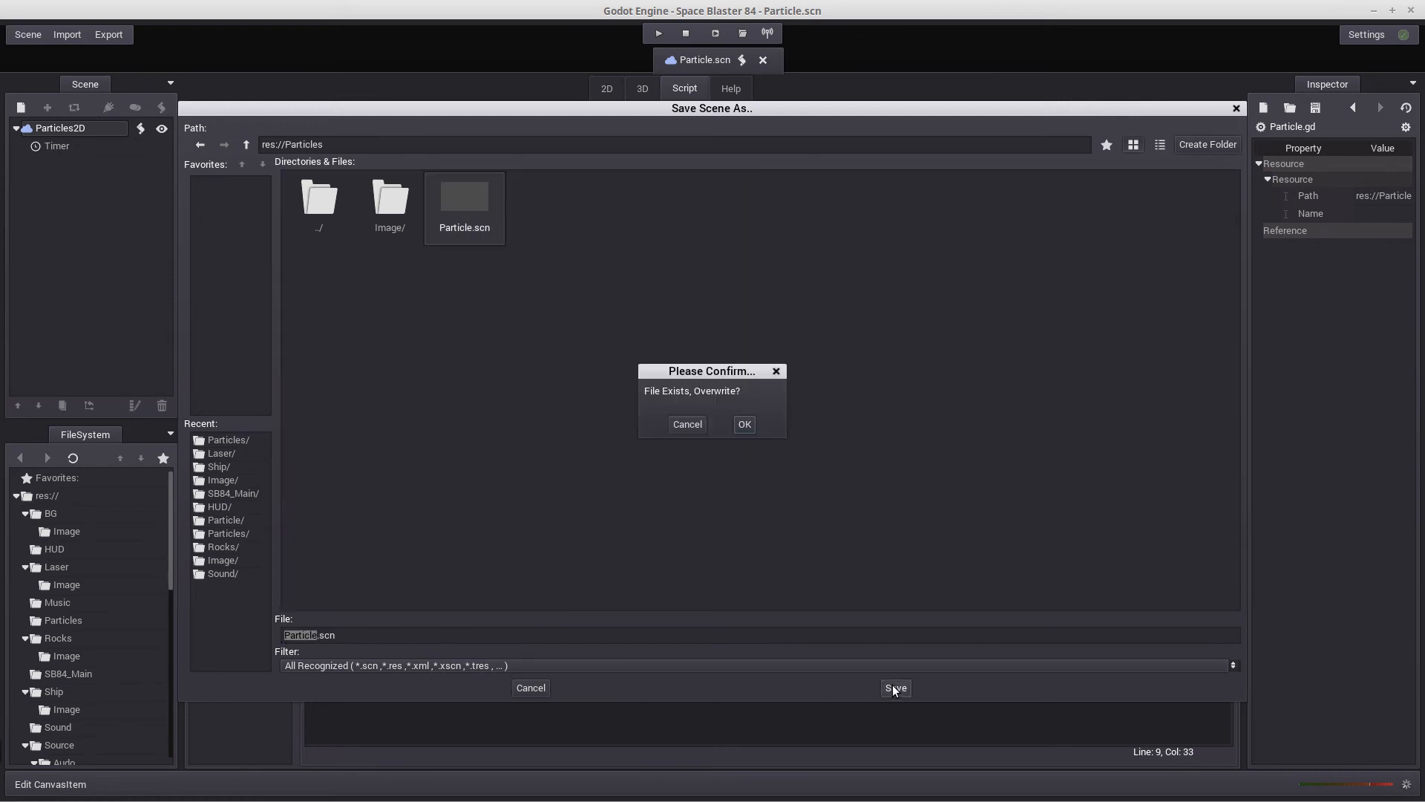
click(745, 425)
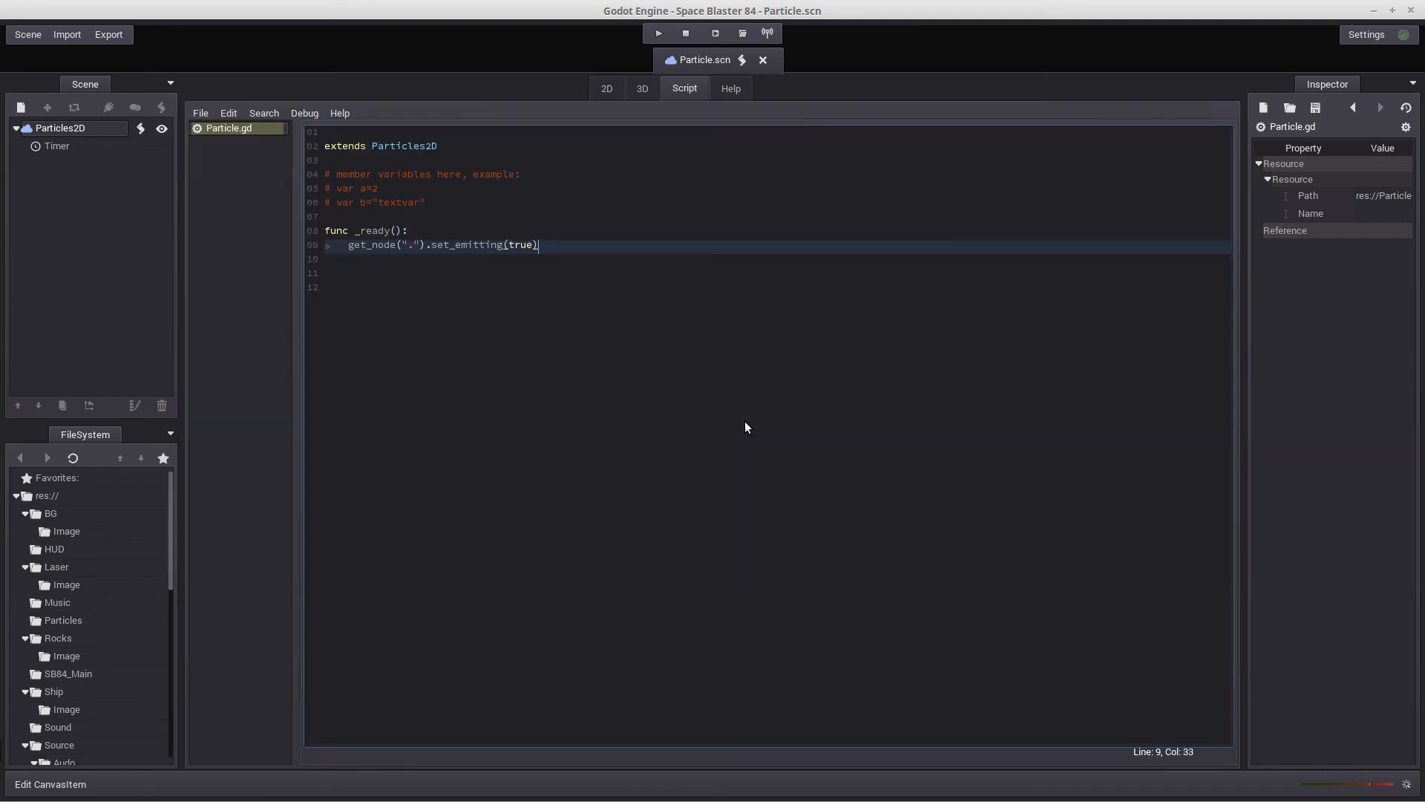
click(715, 33)
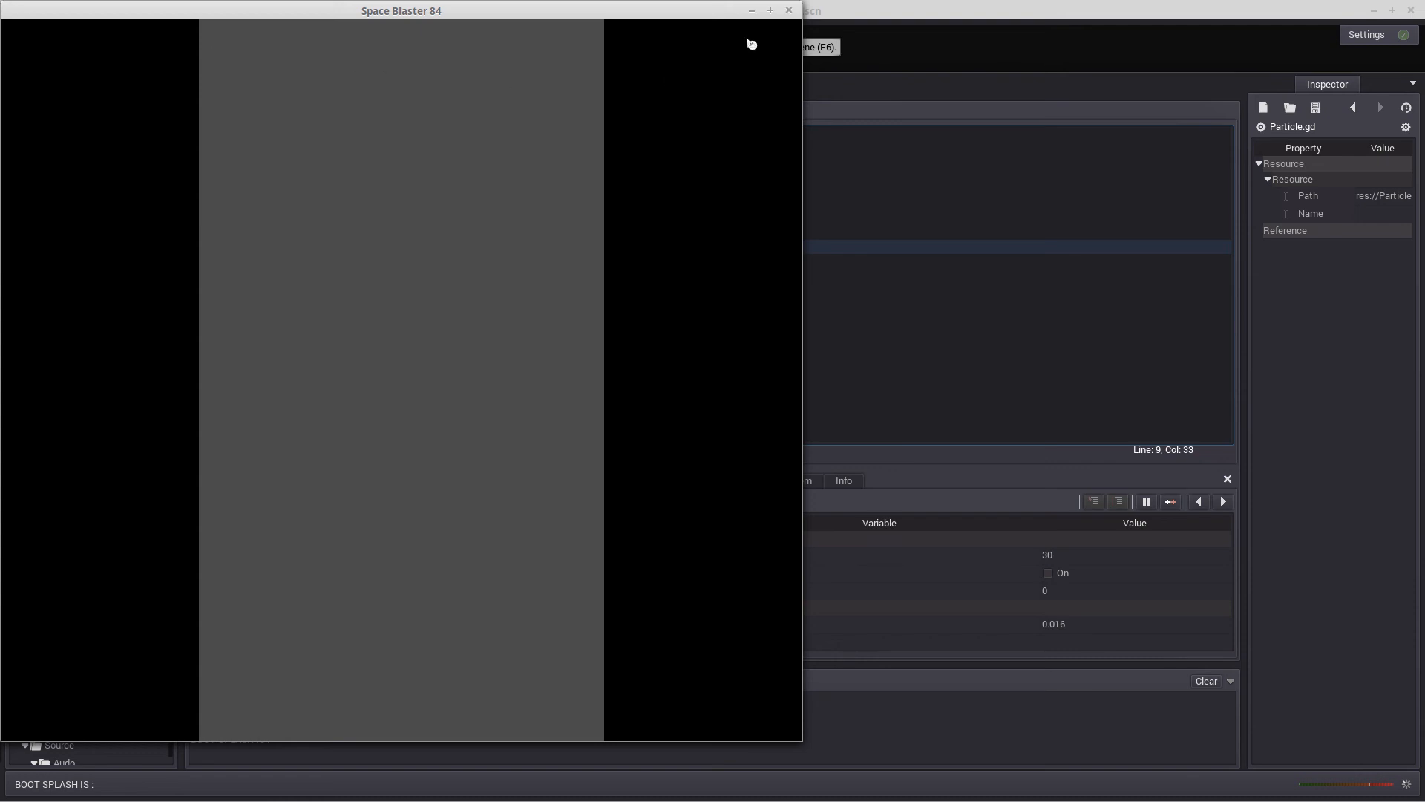
click(789, 11)
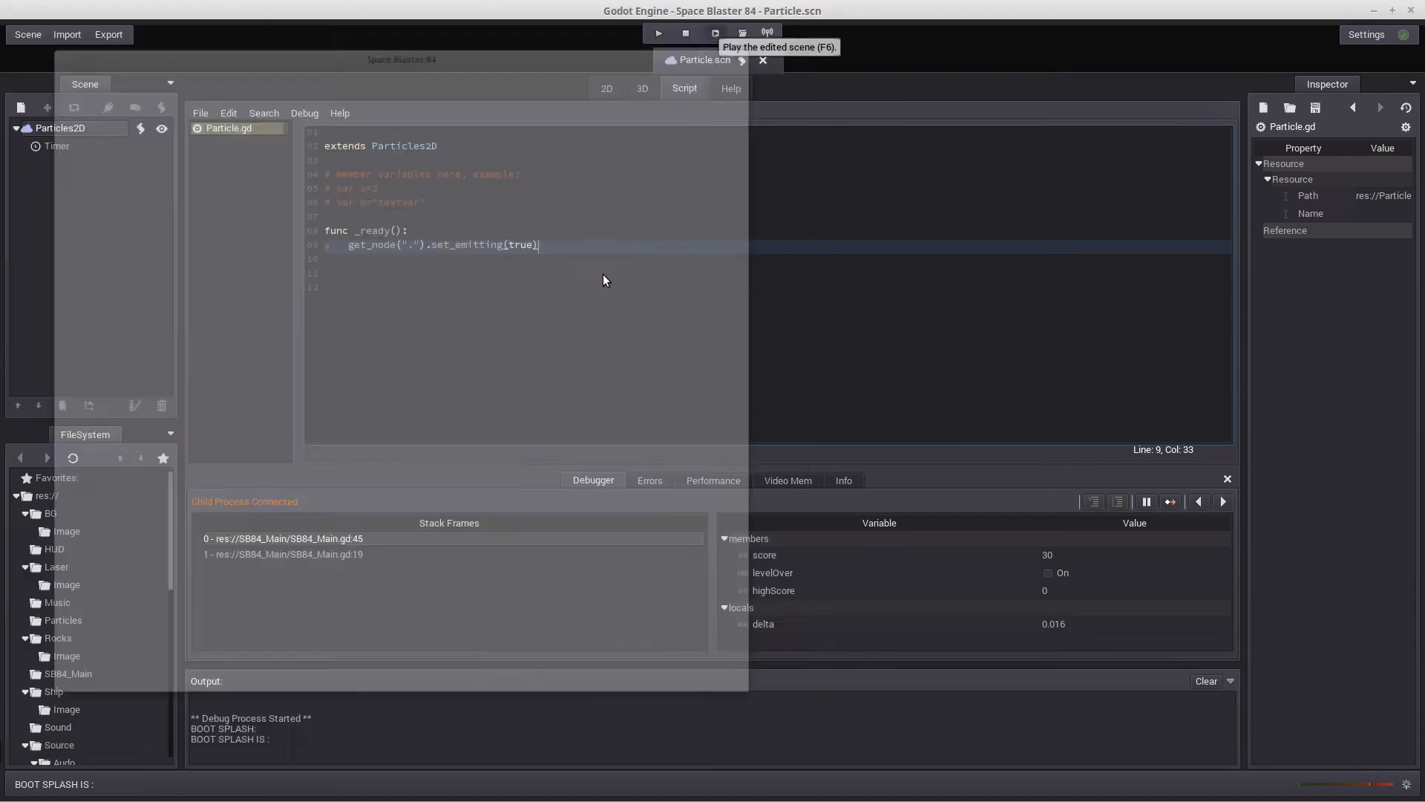
Move the particle emitter from the origin to the lower middle of the game frame, then save and test-run the scene
click(605, 89)
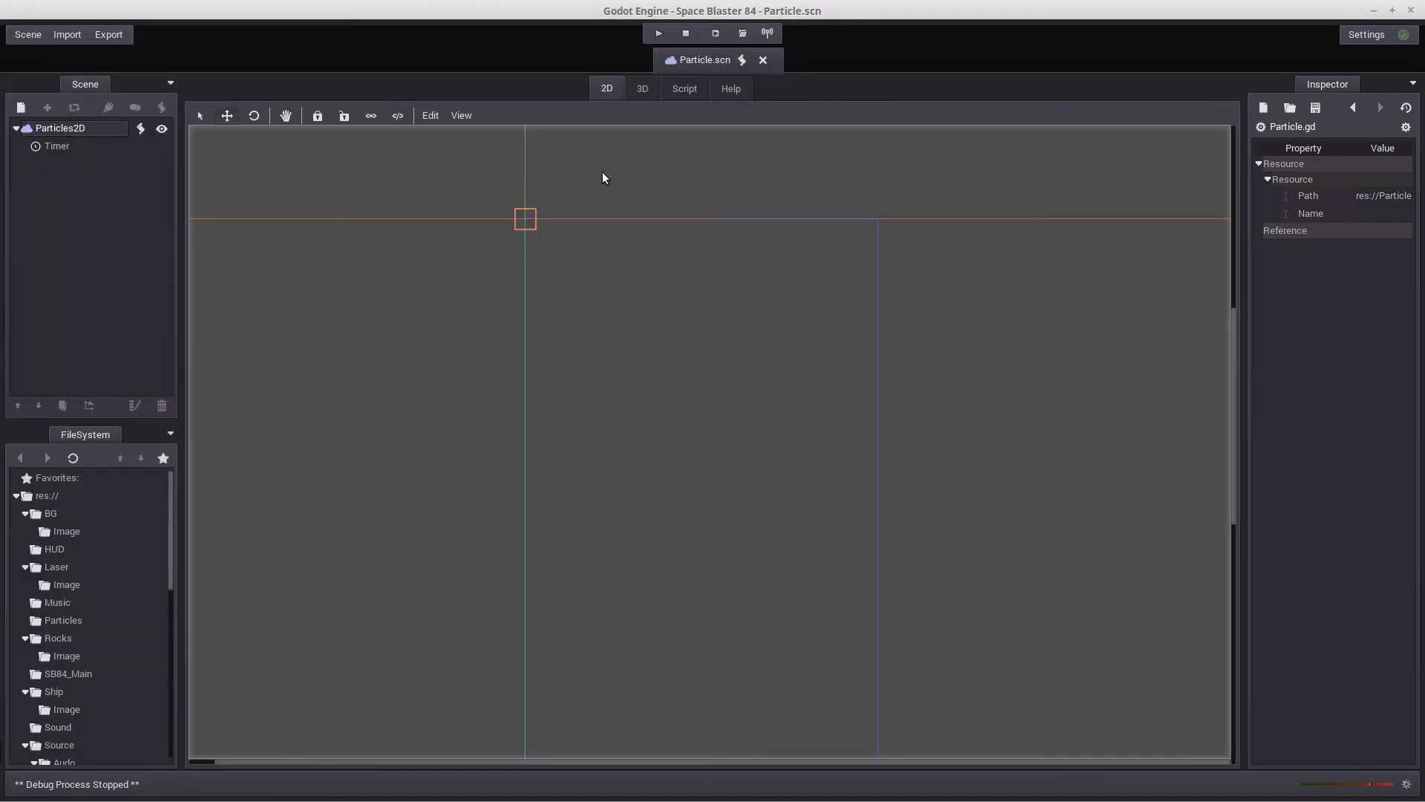
click(227, 116)
drag(534, 218, 717, 598)
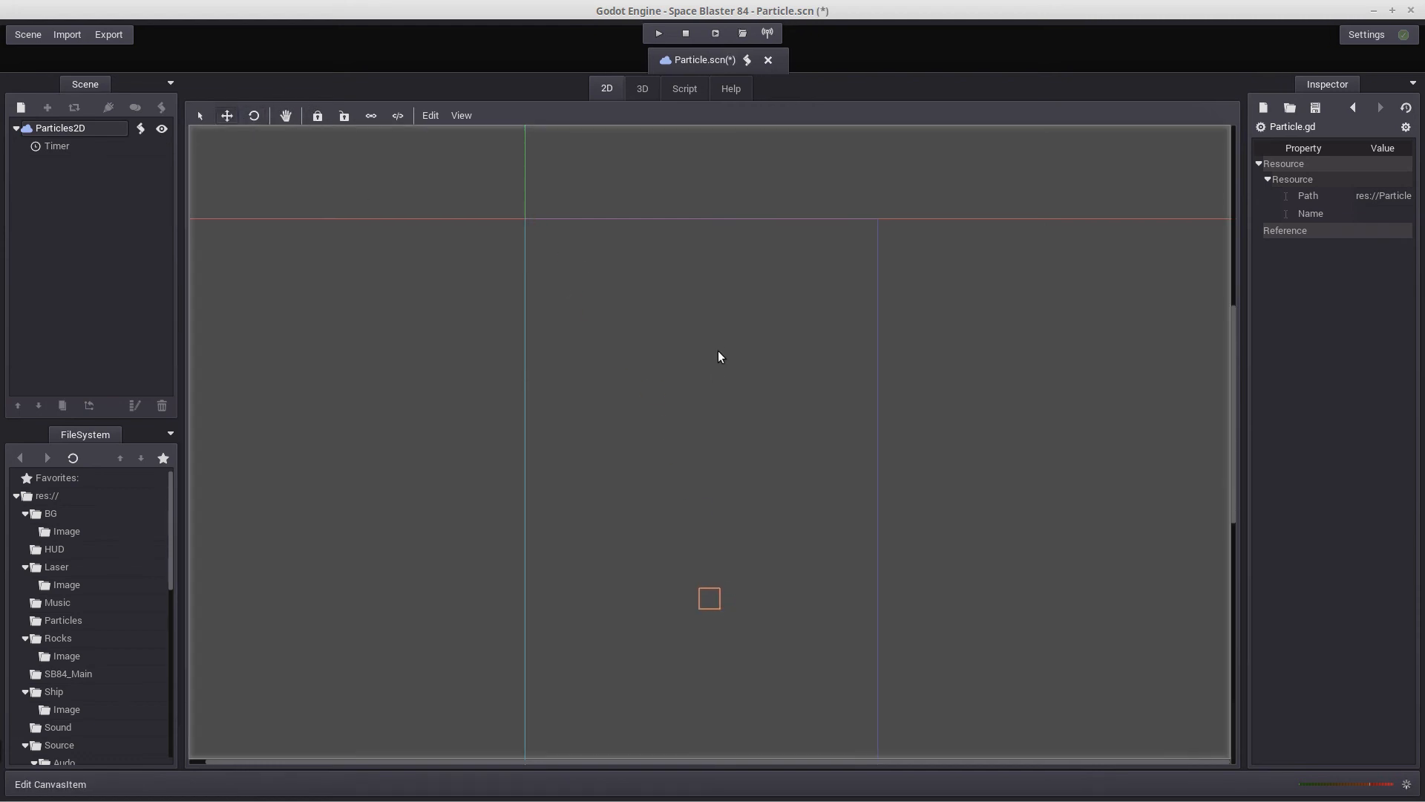
click(31, 35)
click(35, 105)
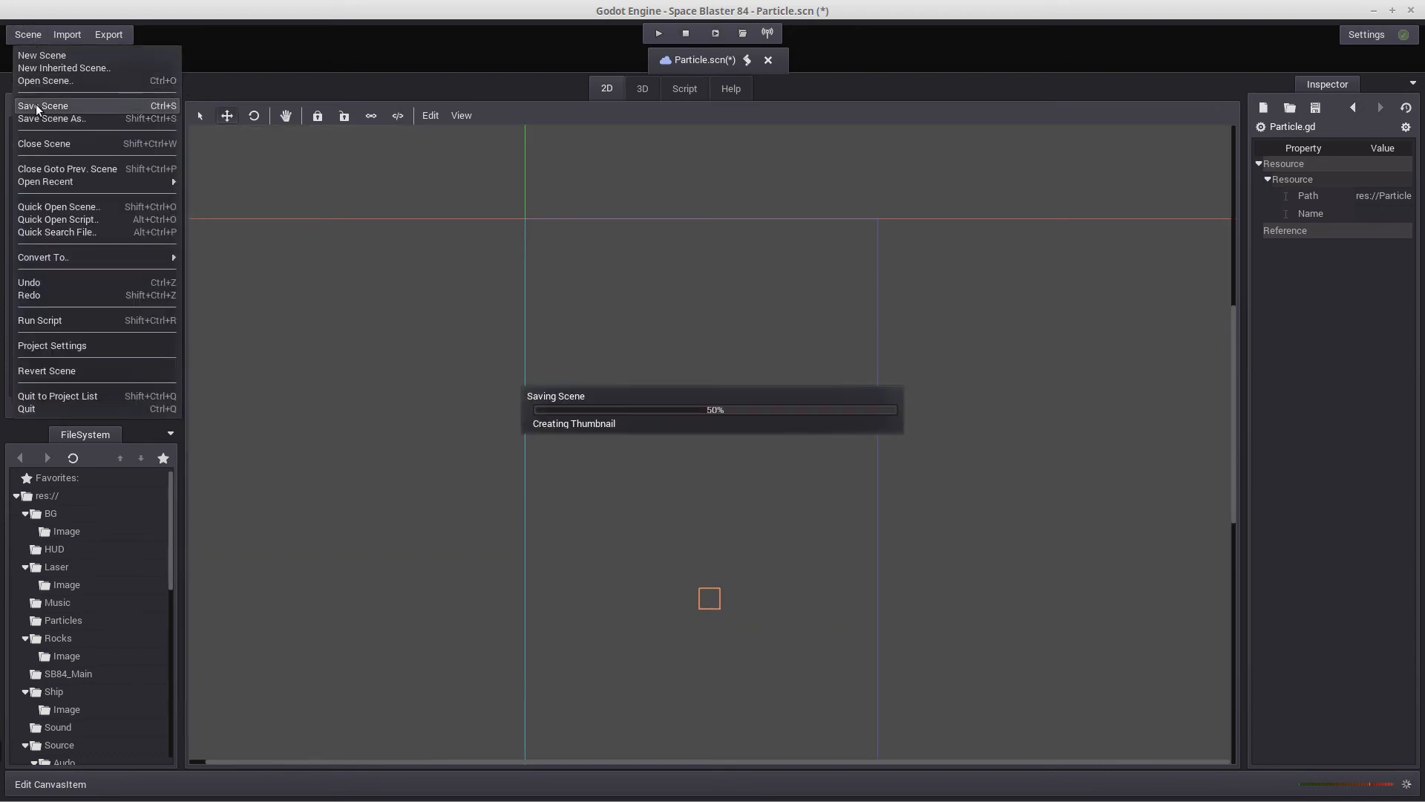
click(687, 33)
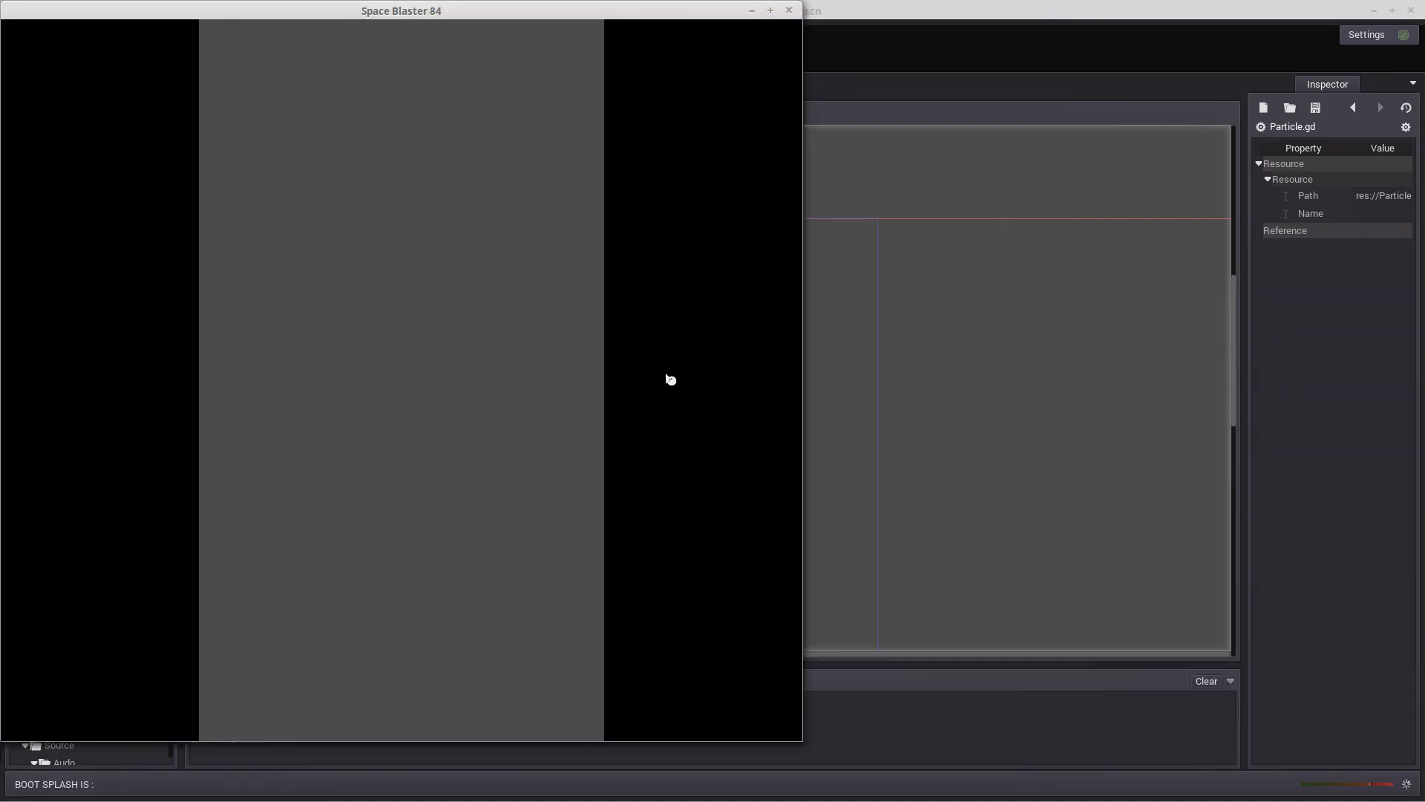
click(789, 11)
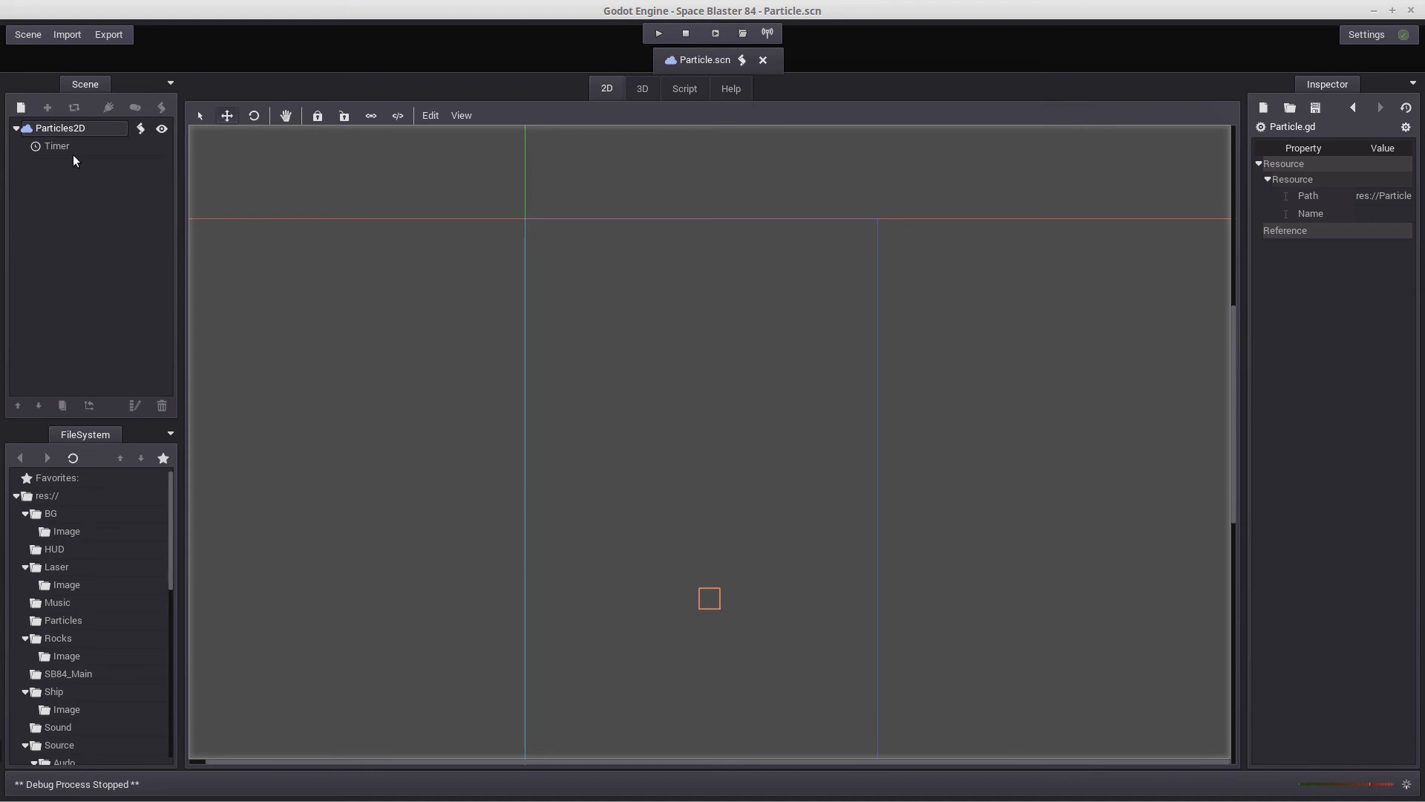
Connect the Timer's timeout() signal to the Particles2D node with the method _on_Timer_timeout
click(141, 130)
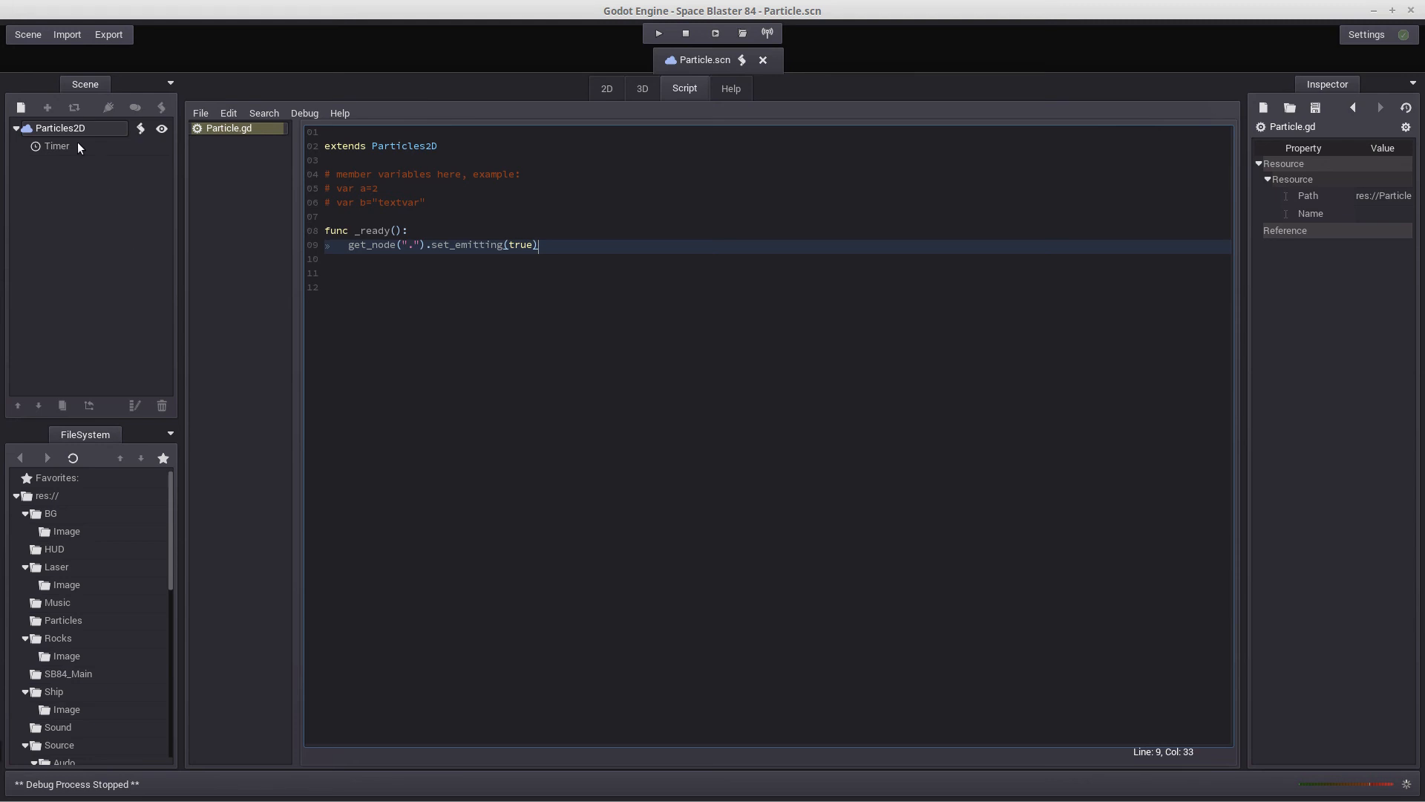
click(53, 148)
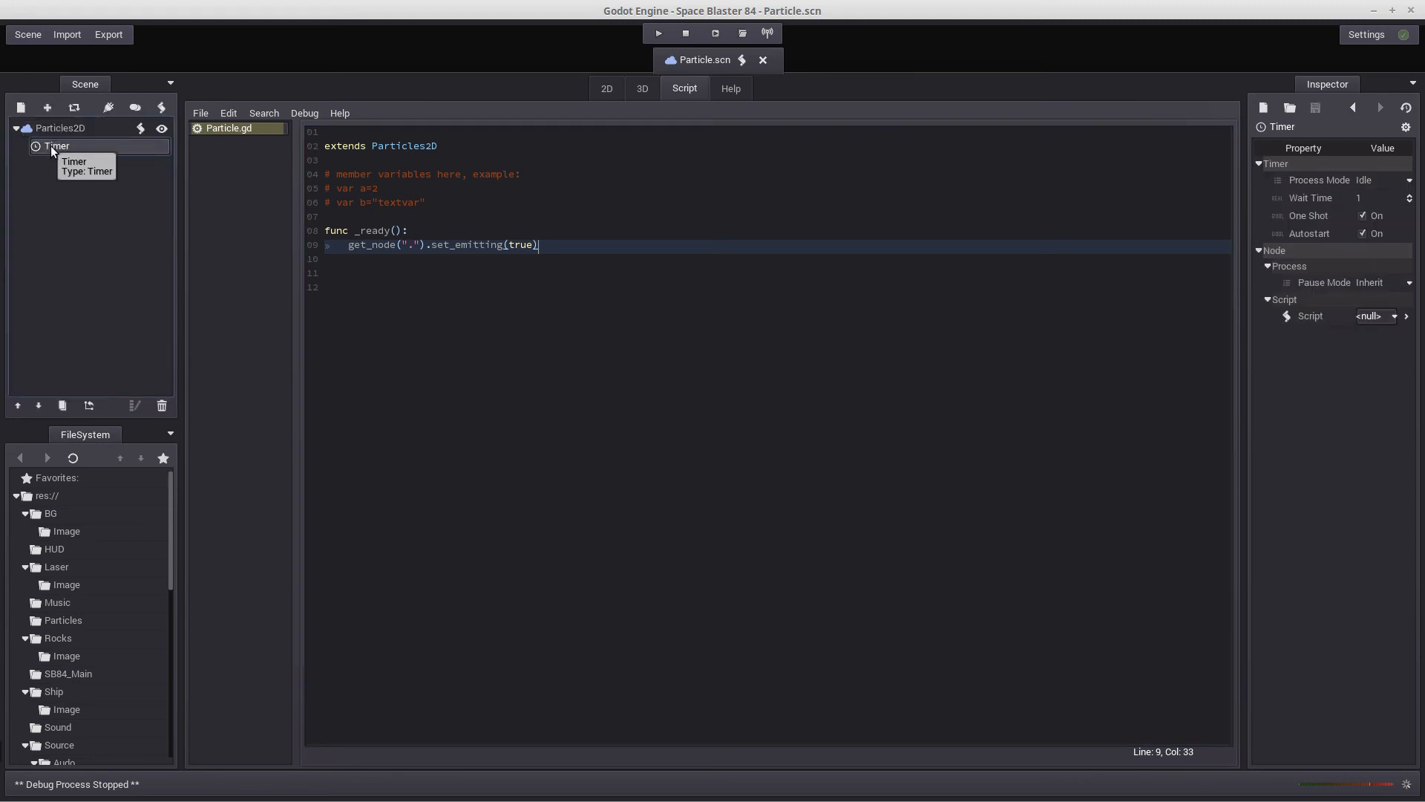
click(109, 108)
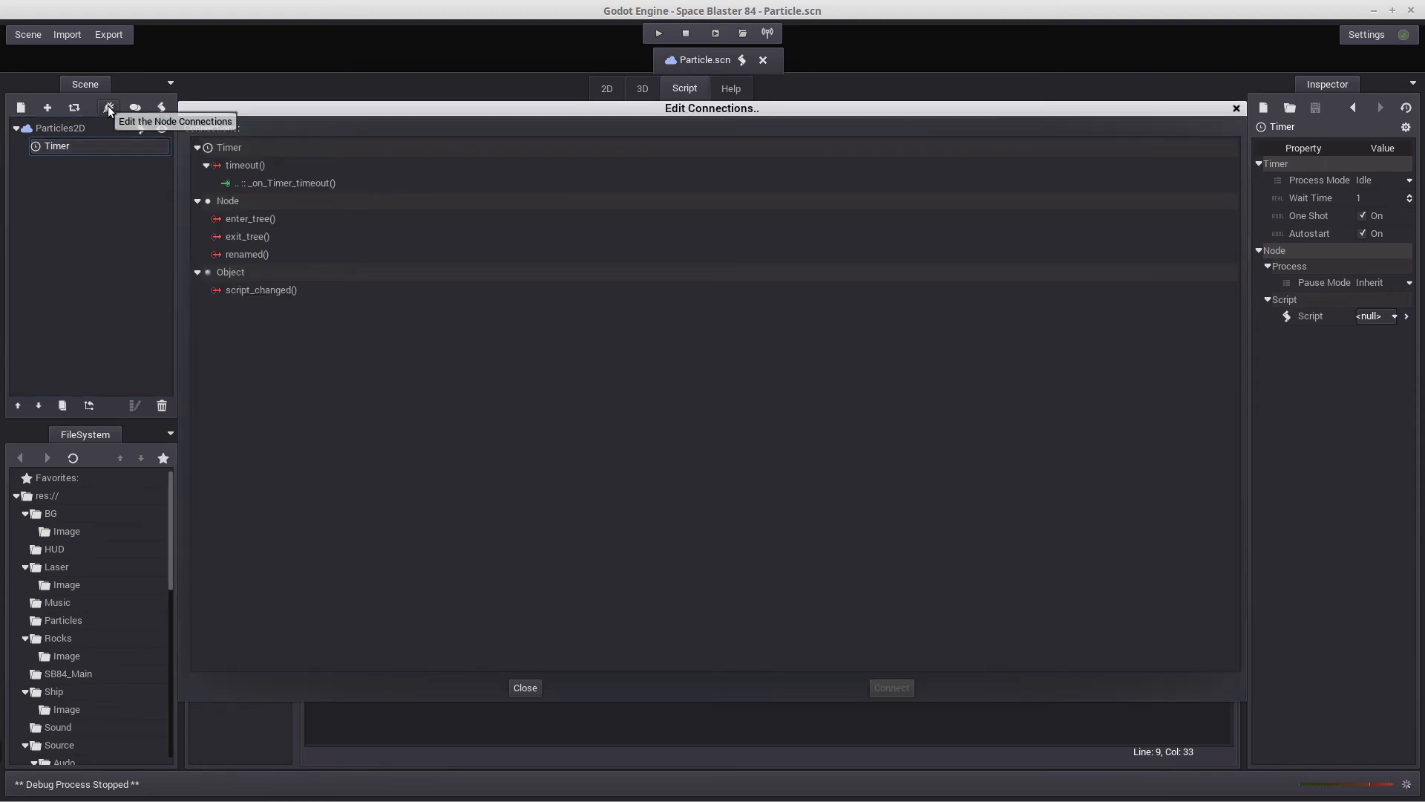
click(253, 165)
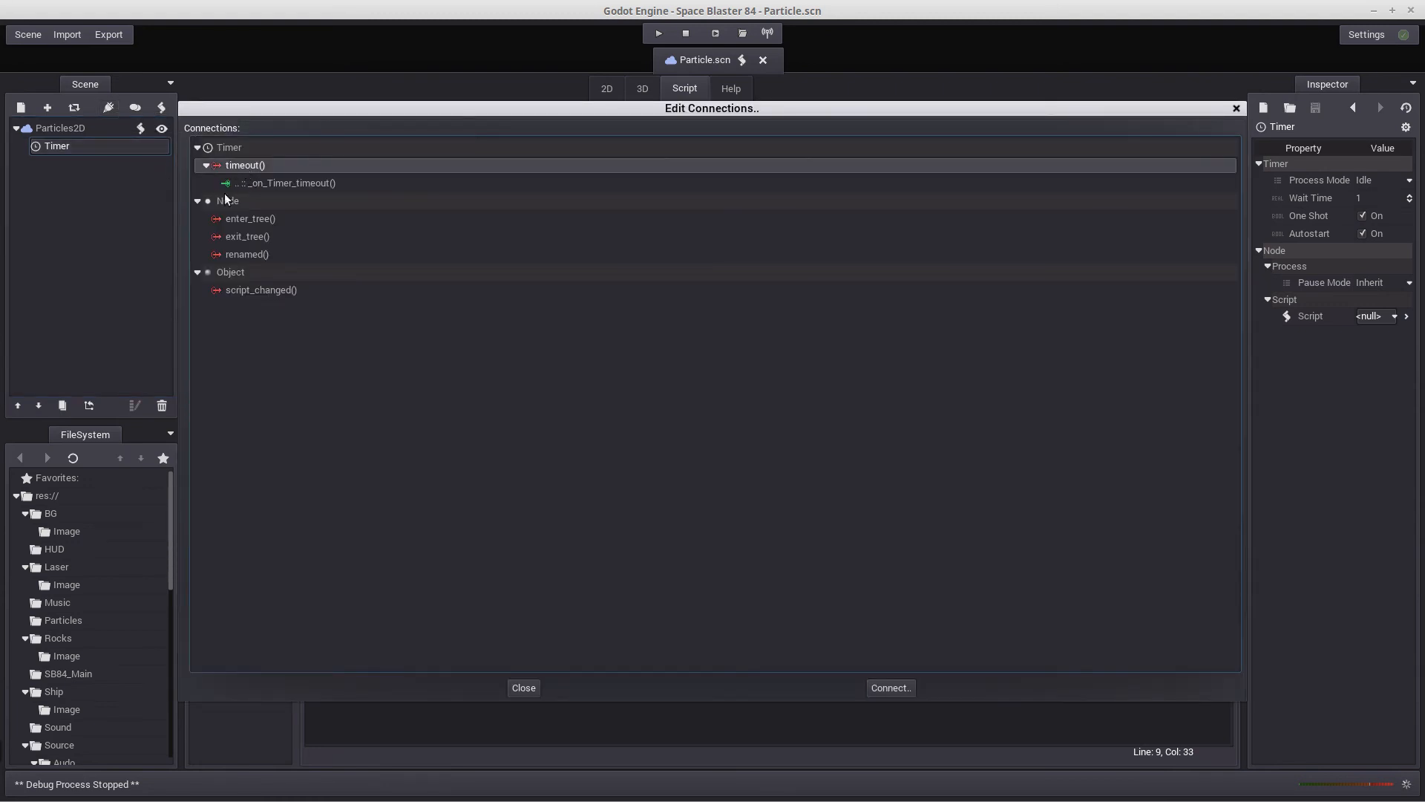
click(890, 689)
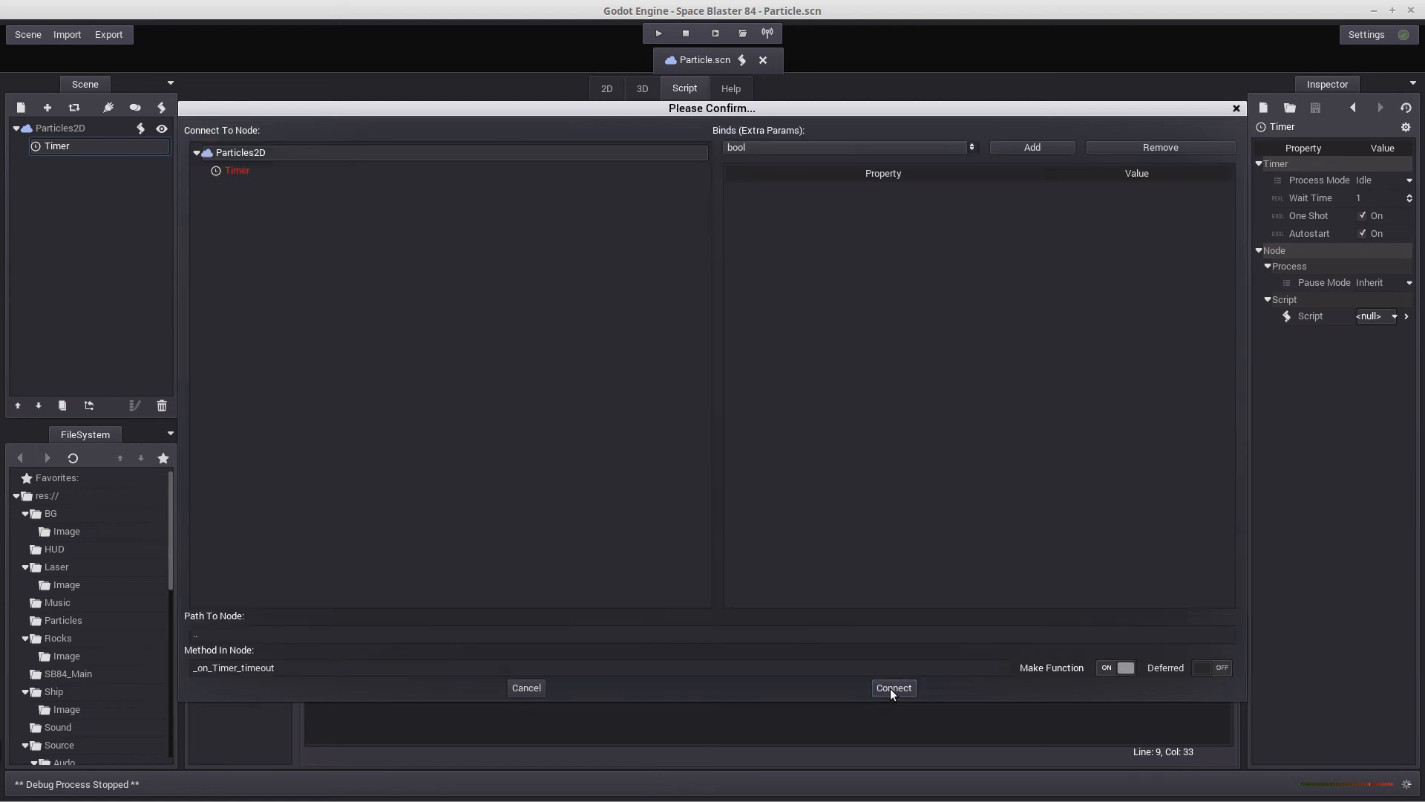
click(233, 154)
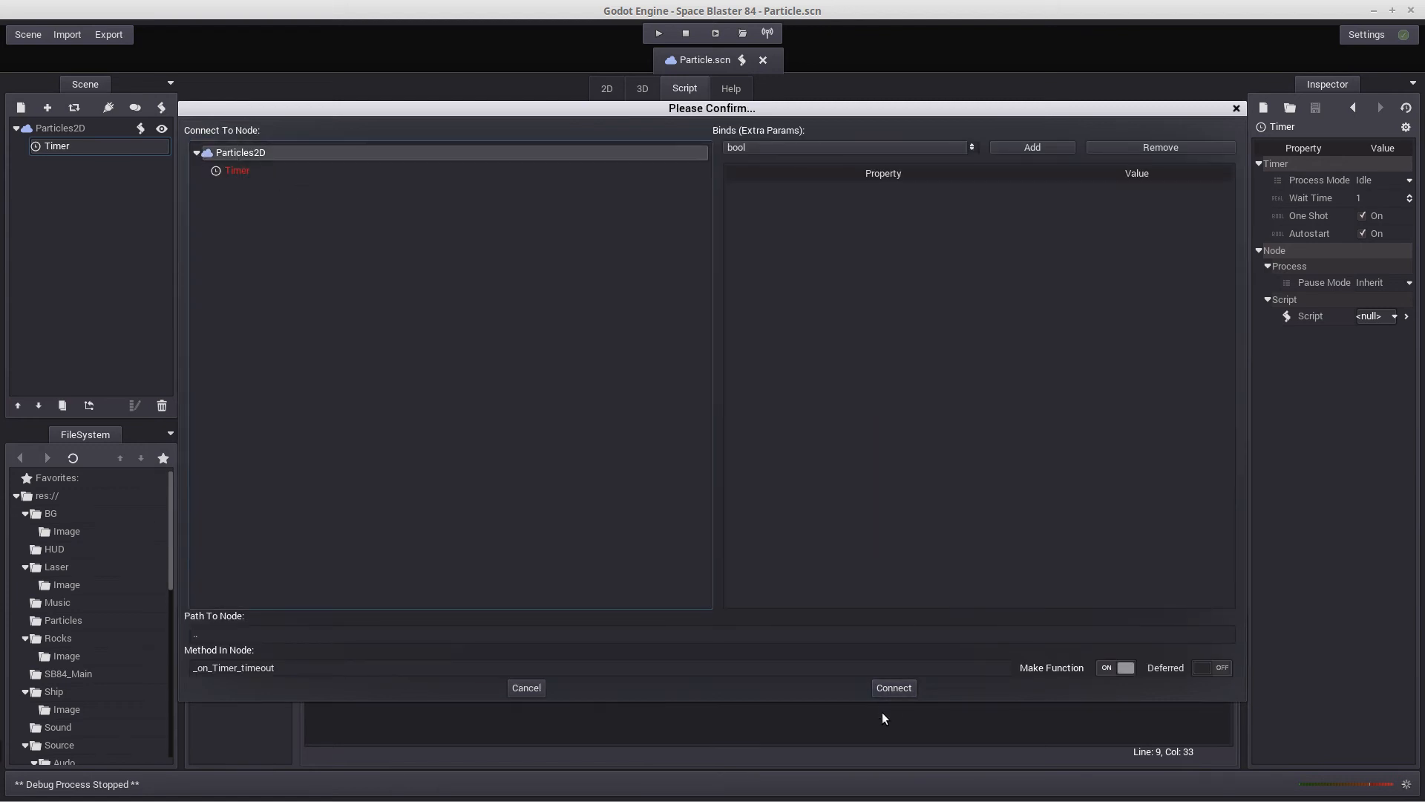
click(887, 691)
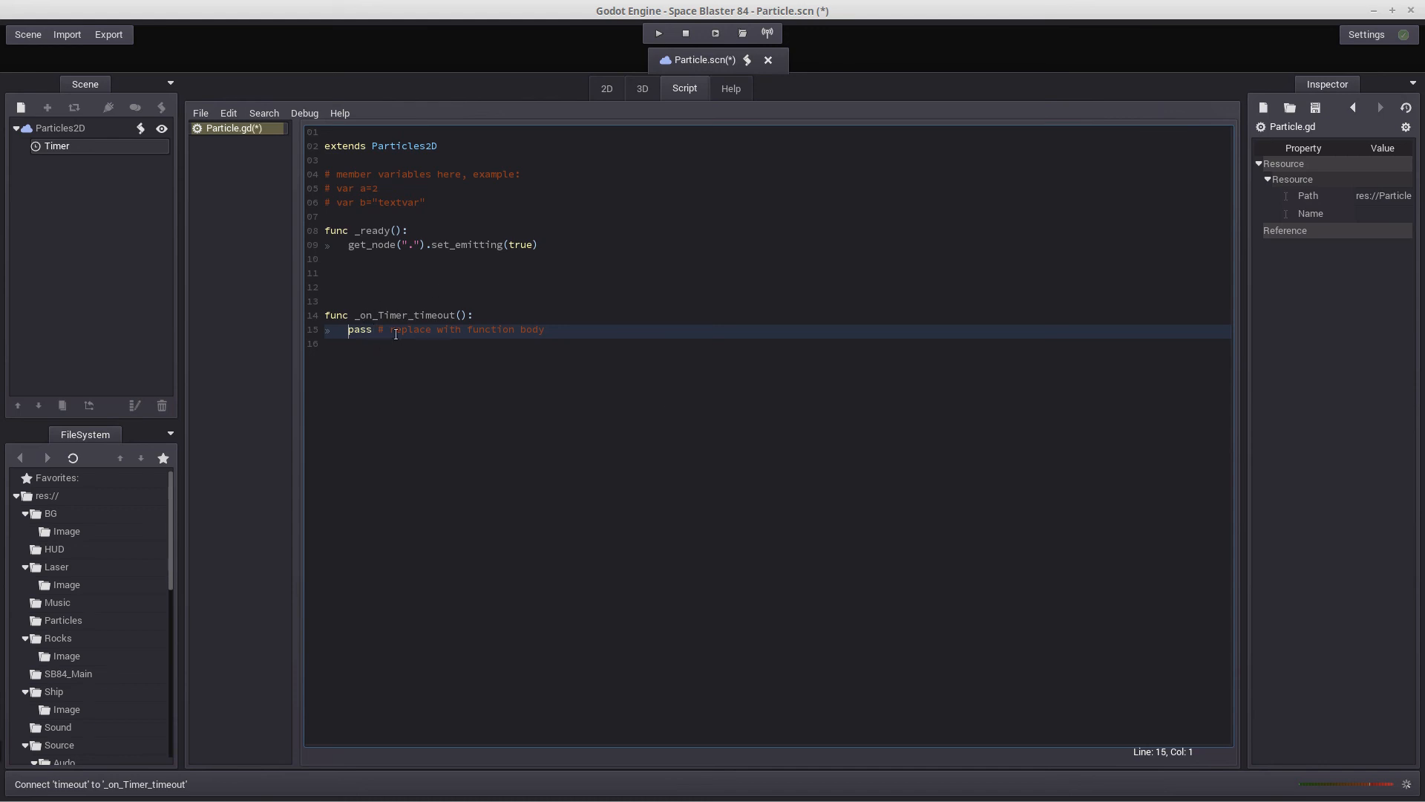
Remove the surplus blank lines between _ready() and _on_Timer_timeout() in the Particles2D script, leaving one separating line
click(56, 127)
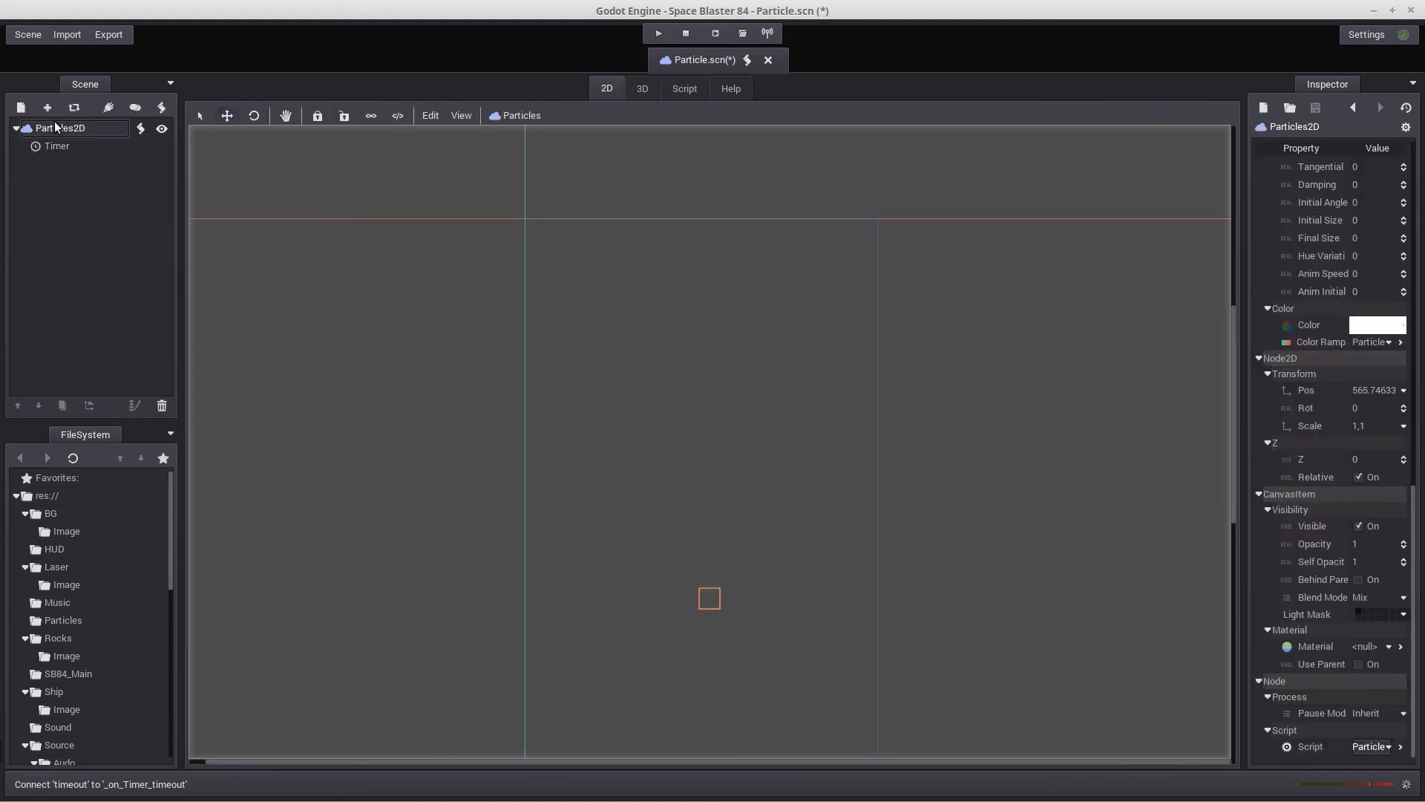
click(141, 129)
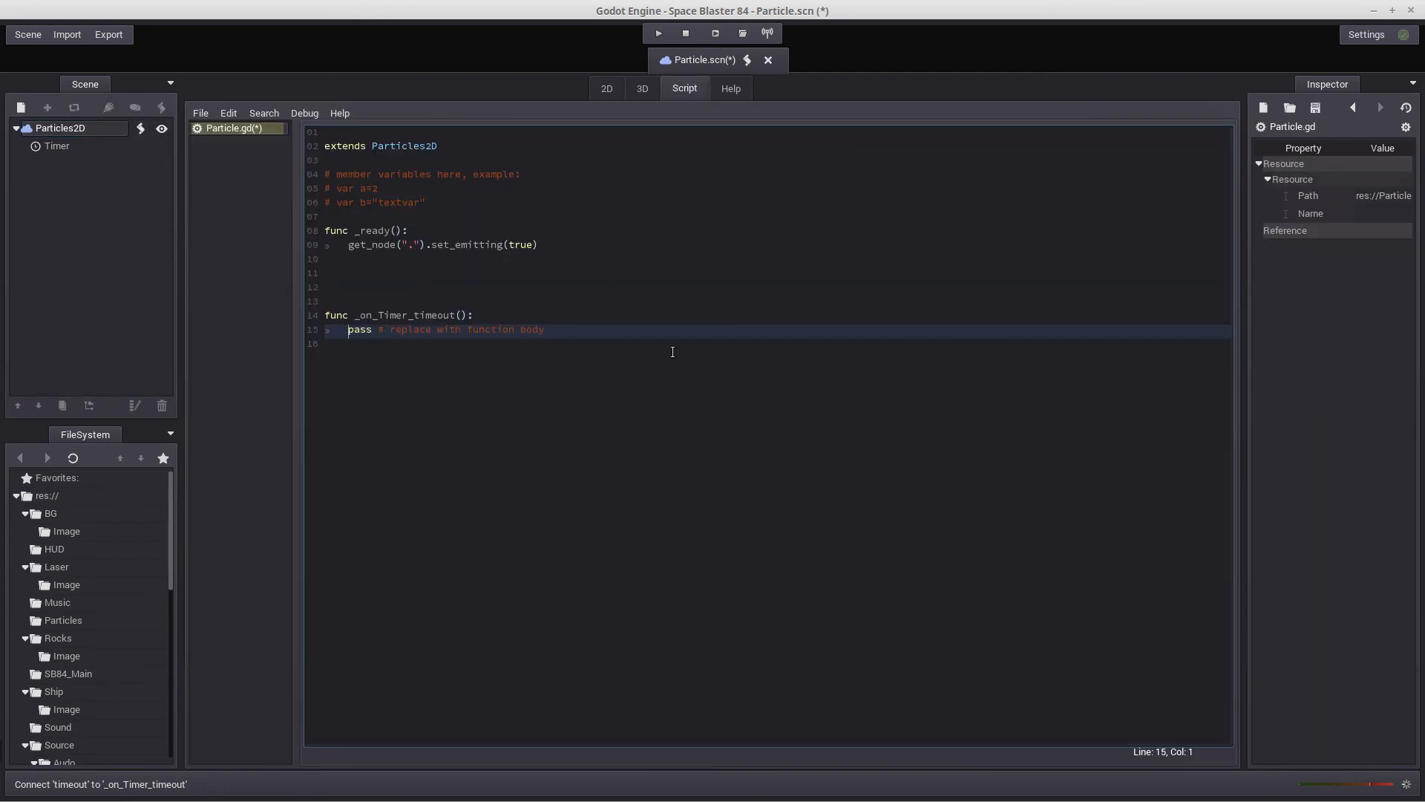
key(Up)
key(Up)
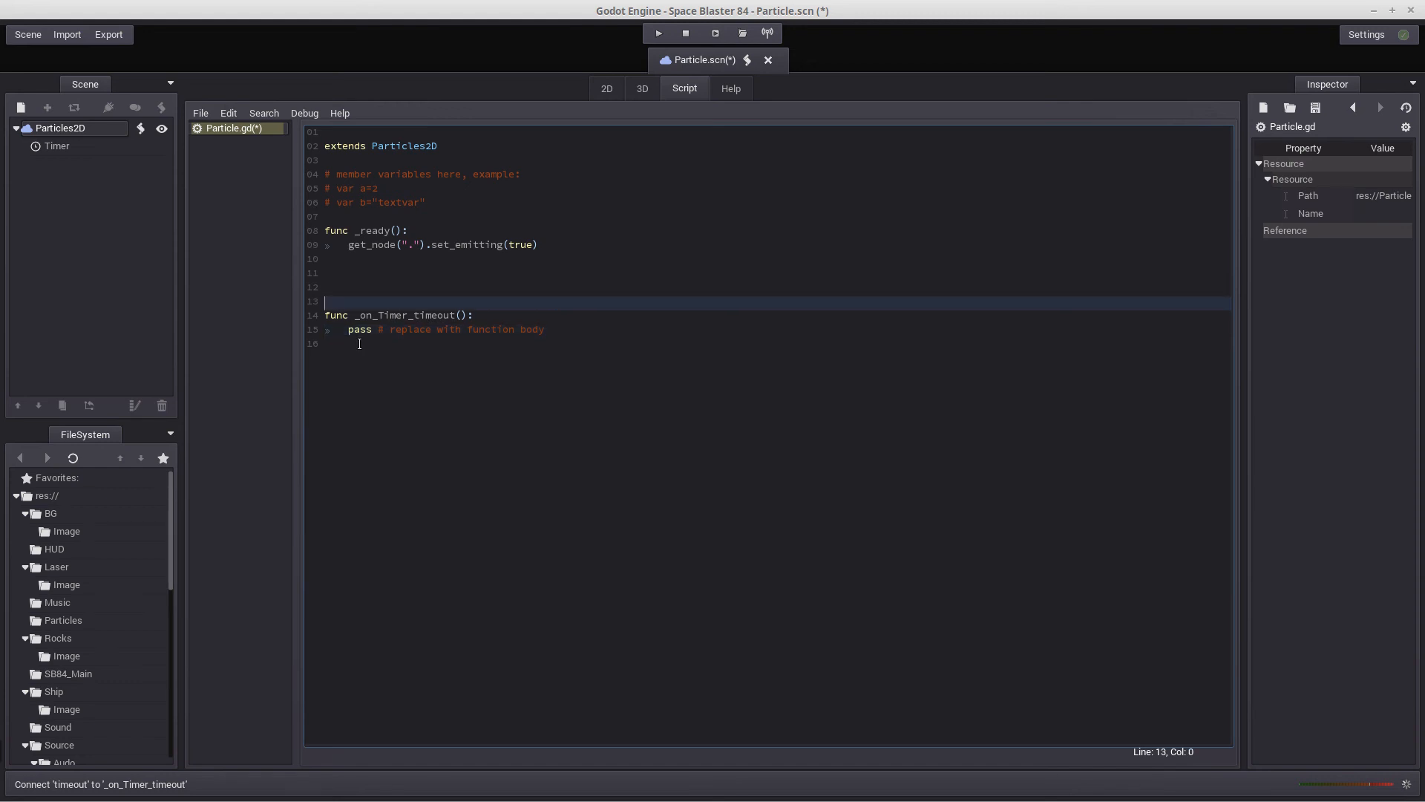
key(BackSpace)
key(BackSpace)
key(BackSpace)
key(Tab)
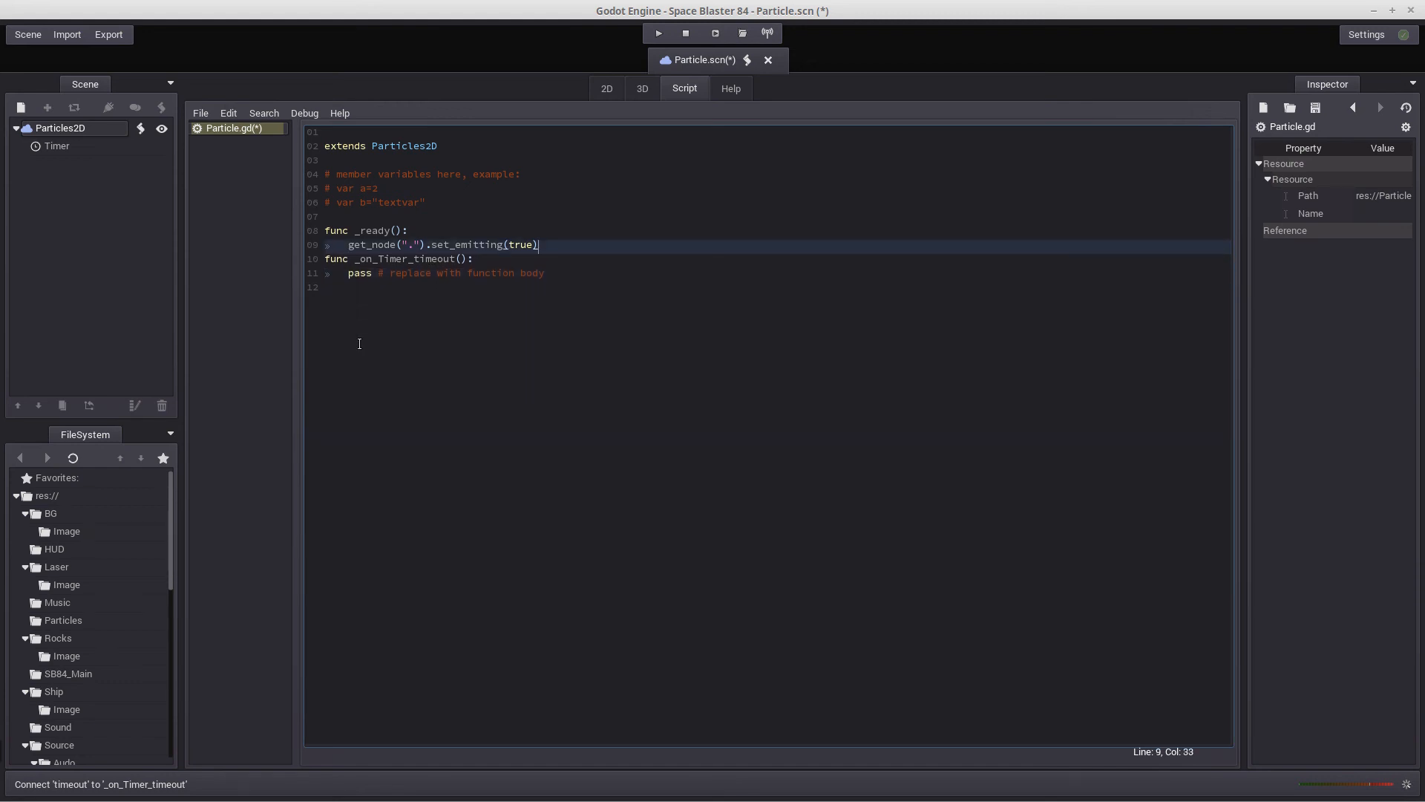
key(Down)
key(Down)
key(Down)
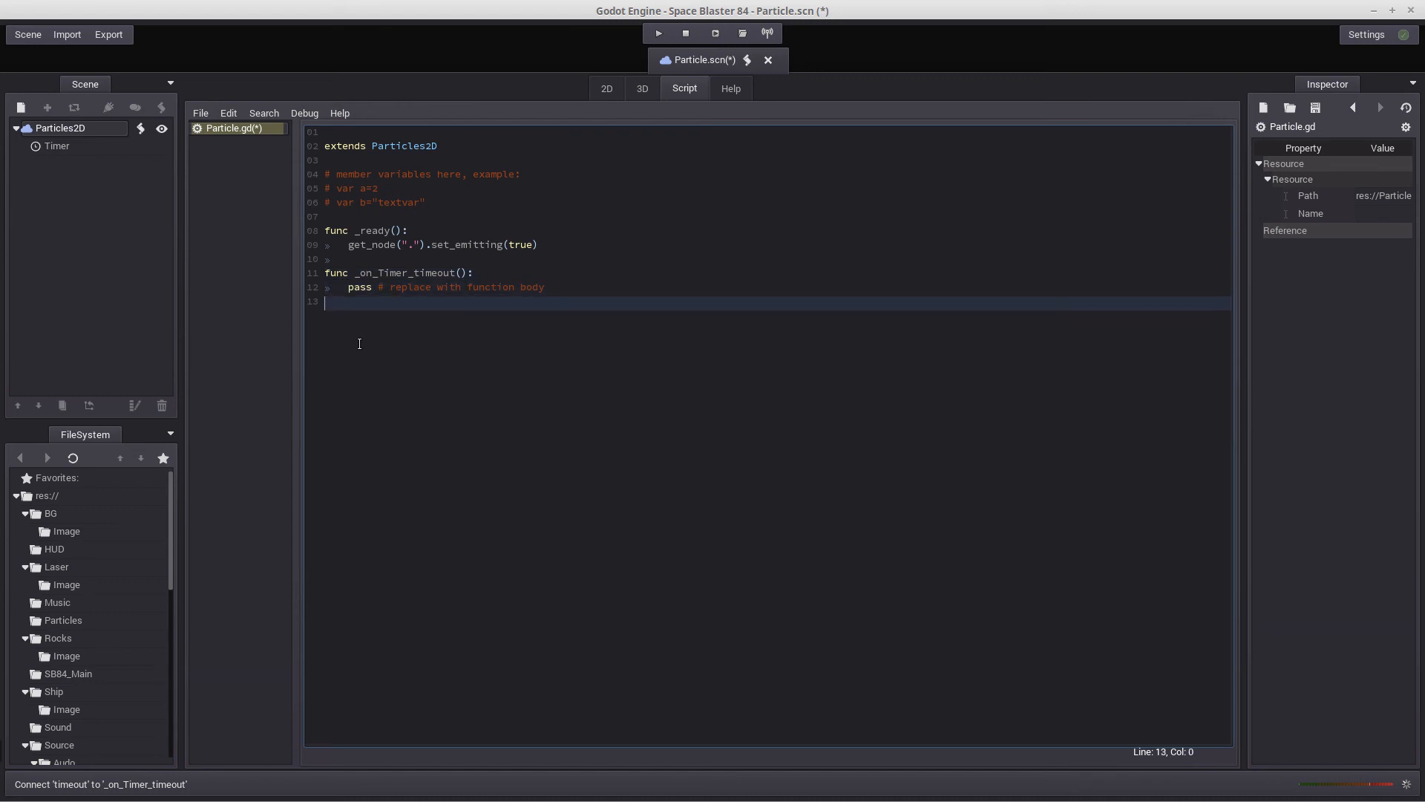
Replace the placeholder pass line in _on_Timer_timeout() with get_node(".").queue_free()
key(Up)
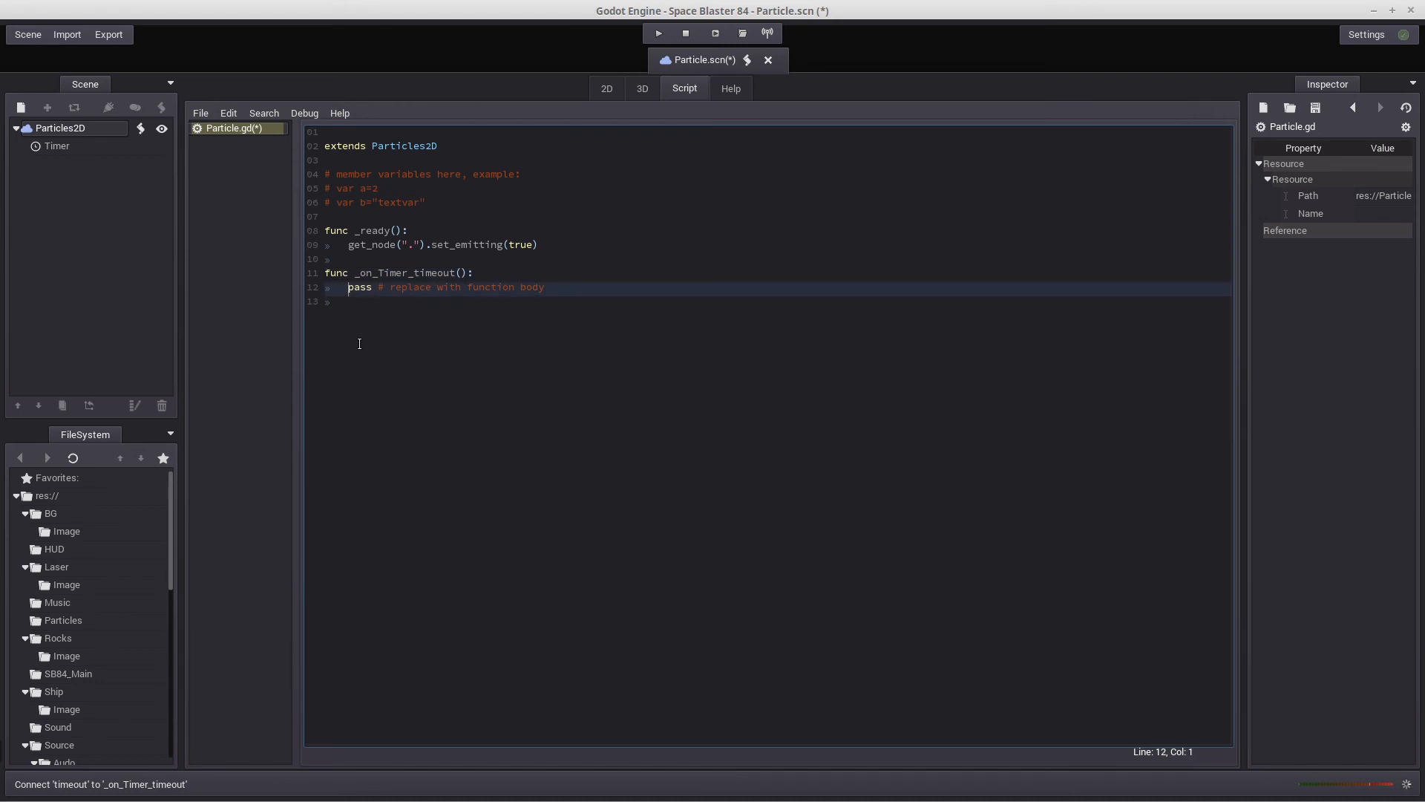
key(Delete)
key(Delete)
key(Delete)
key(Delete)
key(Delete)
key(Delete)
key(Delete)
key(Delete)
key(Delete)
key(Delete)
key(Delete)
key(Delete)
key(Delete)
key(Delete)
key(Delete)
key(Delete)
key(Delete)
key(Delete)
key(Delete)
key(Delete)
key(Delete)
key(Delete)
key(Delete)
key(Delete)
key(Delete)
key(Delete)
key(Delete)
key(Delete)
key(Delete)
key(Delete)
key(Delete)
text(get)
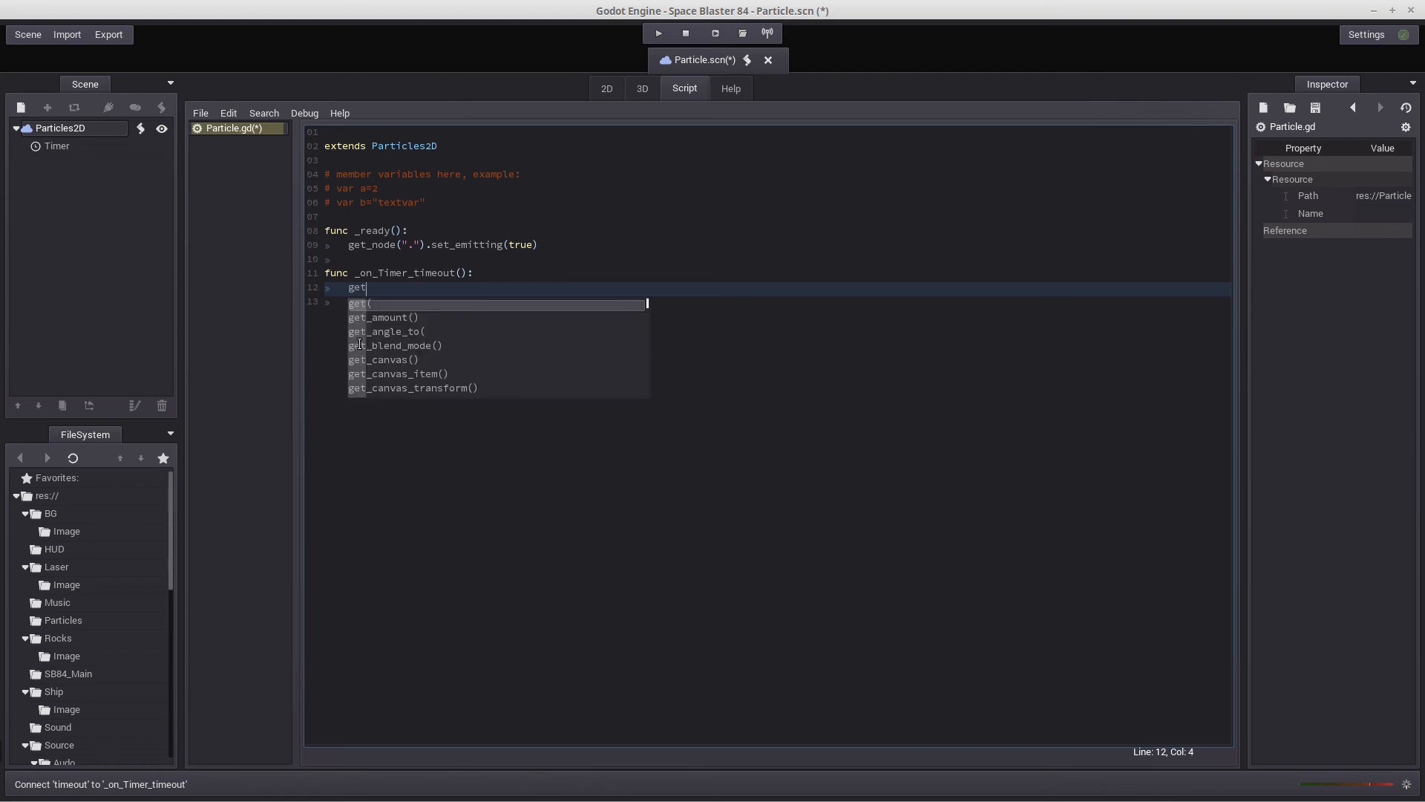
text(_node()
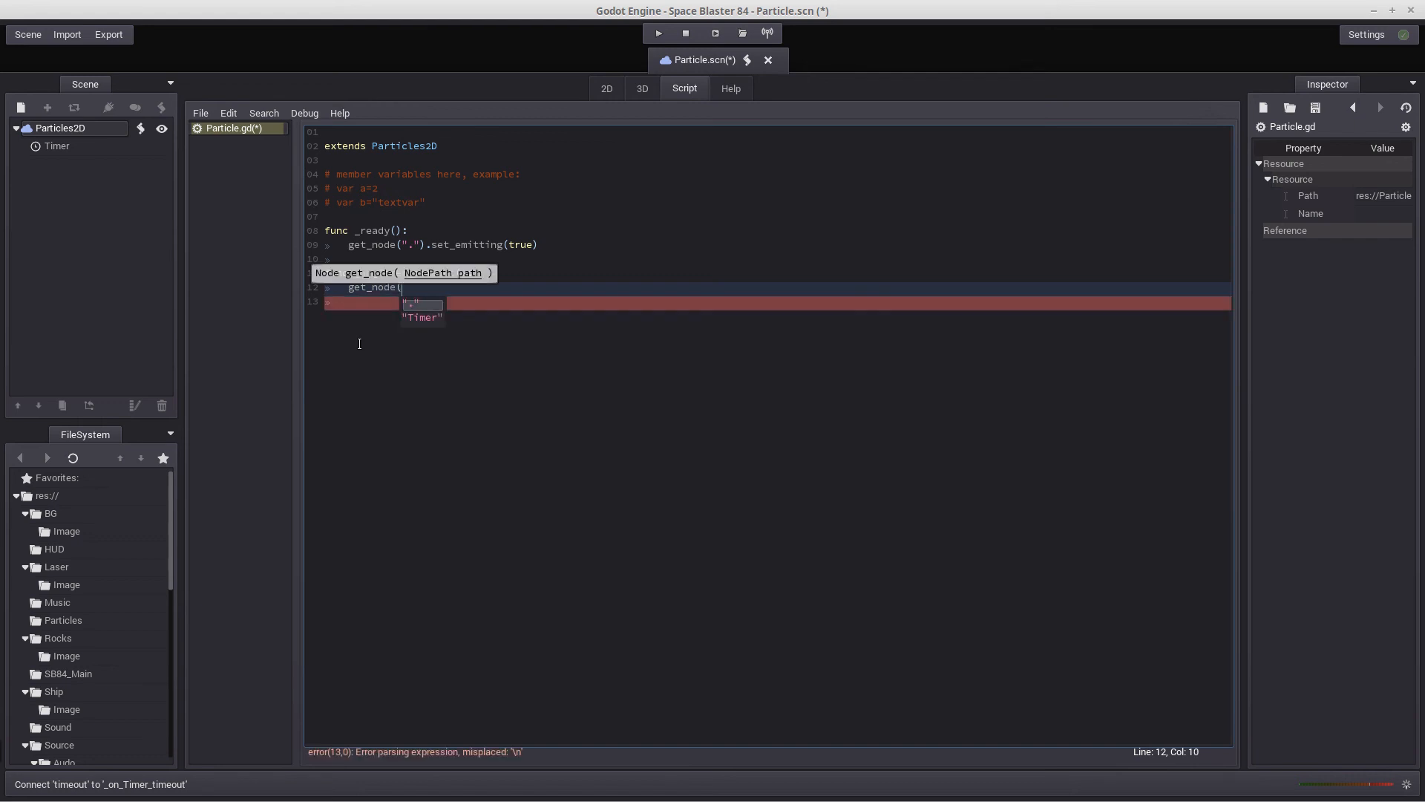
key(Return)
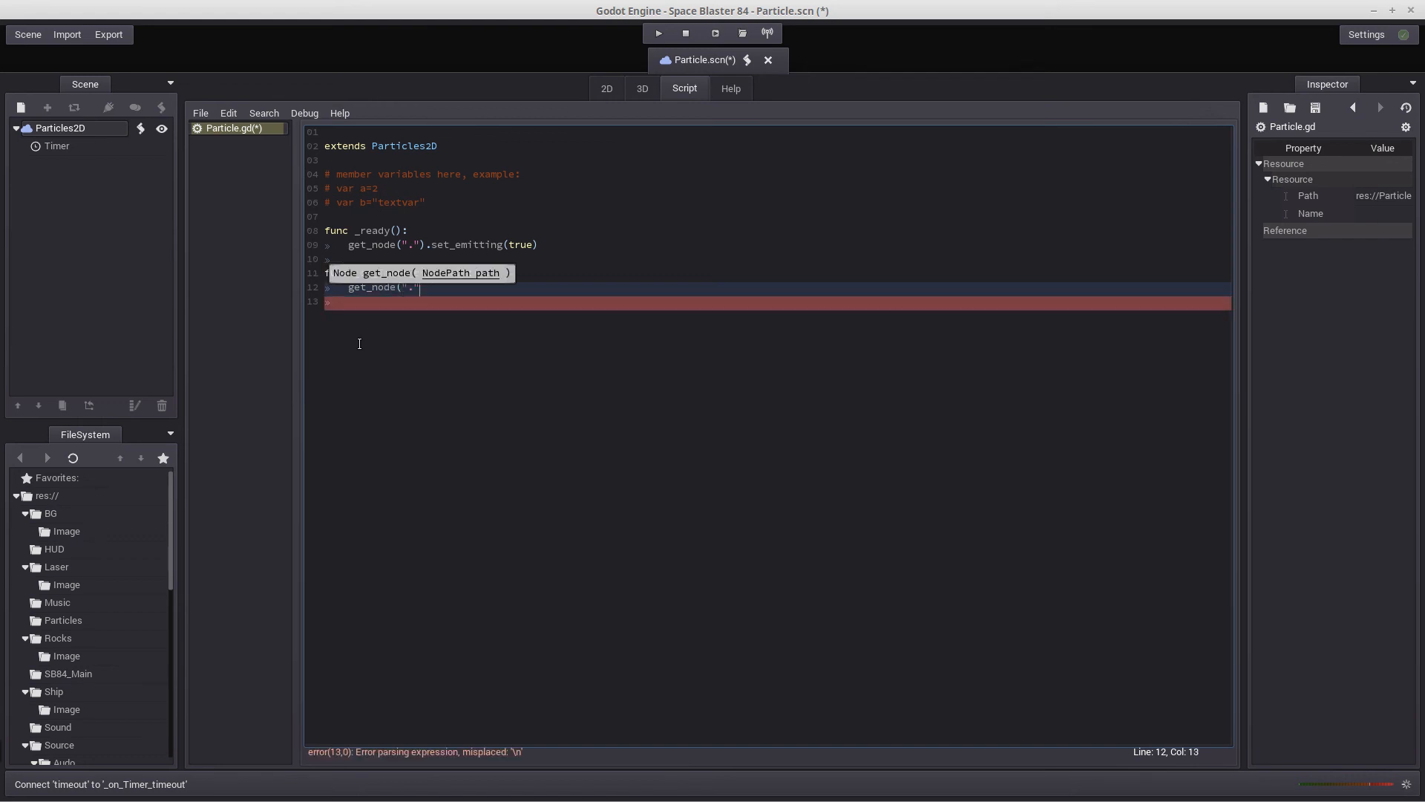
text().Q)
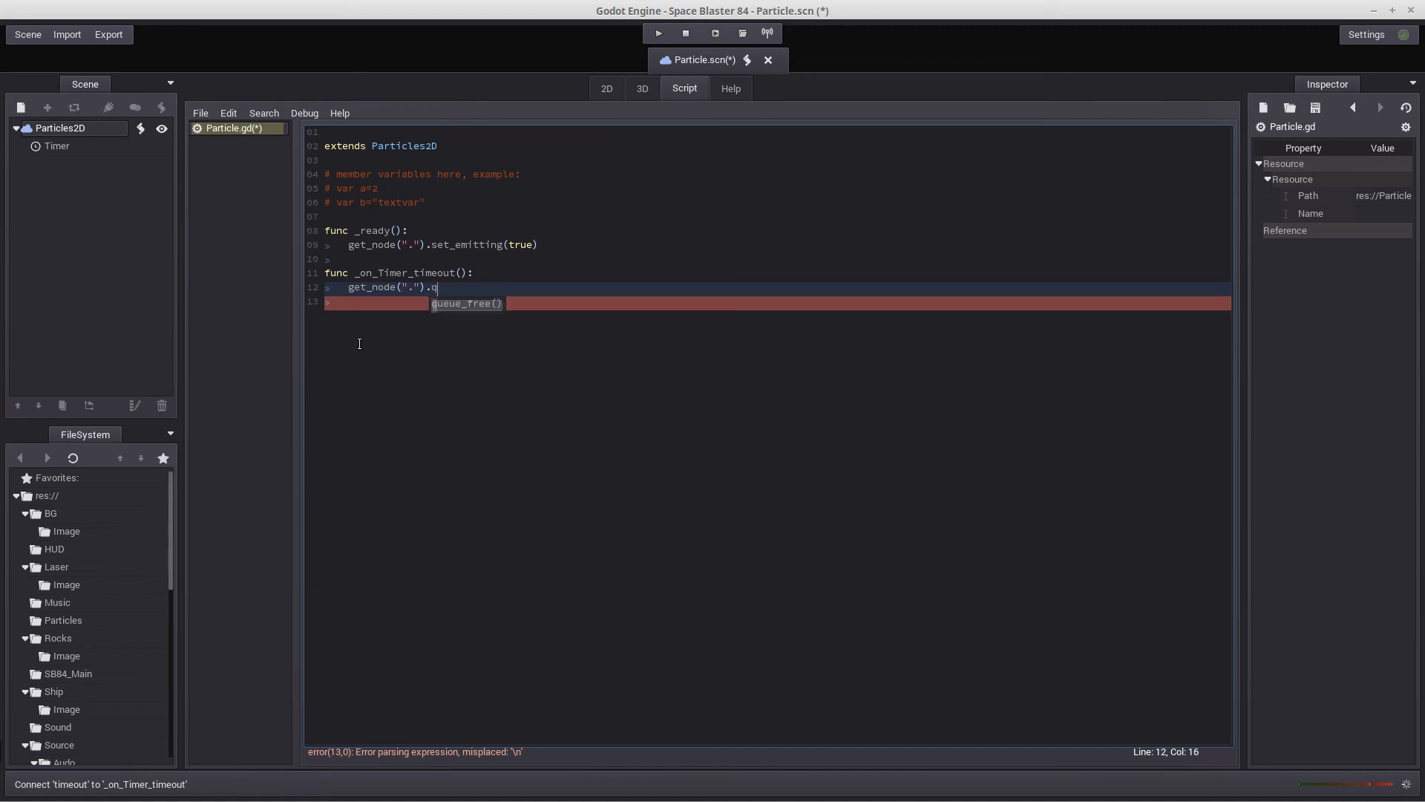
key(Return)
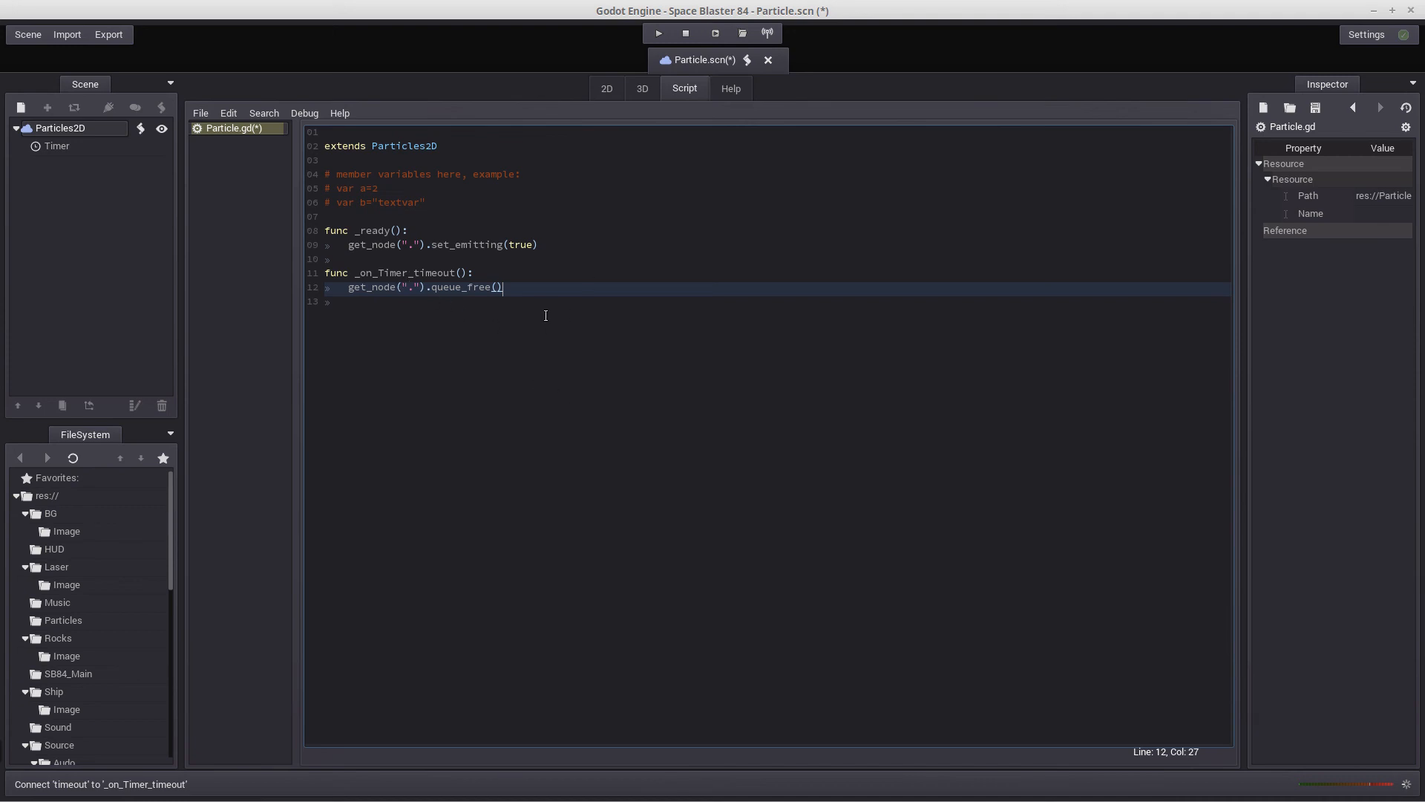
Save the Particle scene, test-run it and close the game window
click(35, 33)
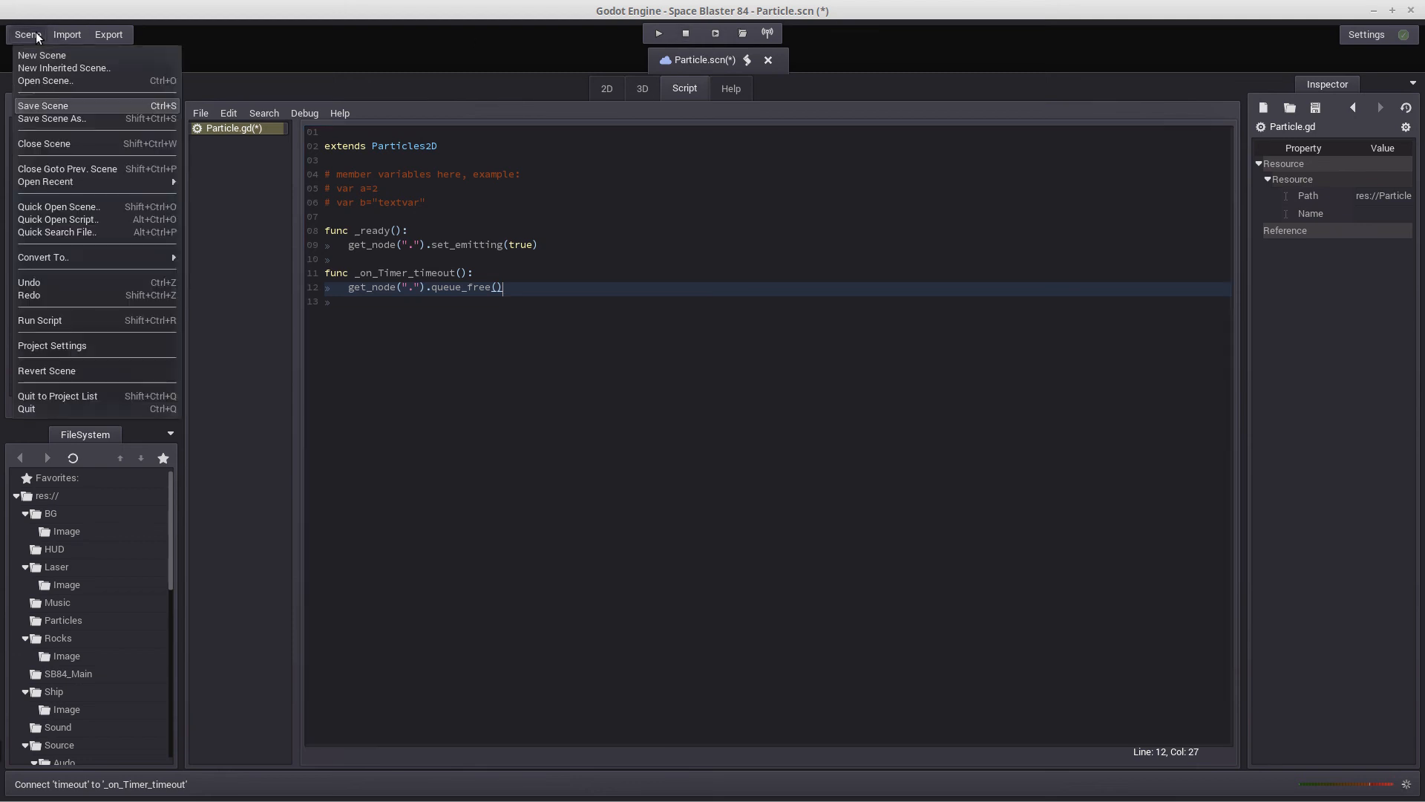
click(40, 106)
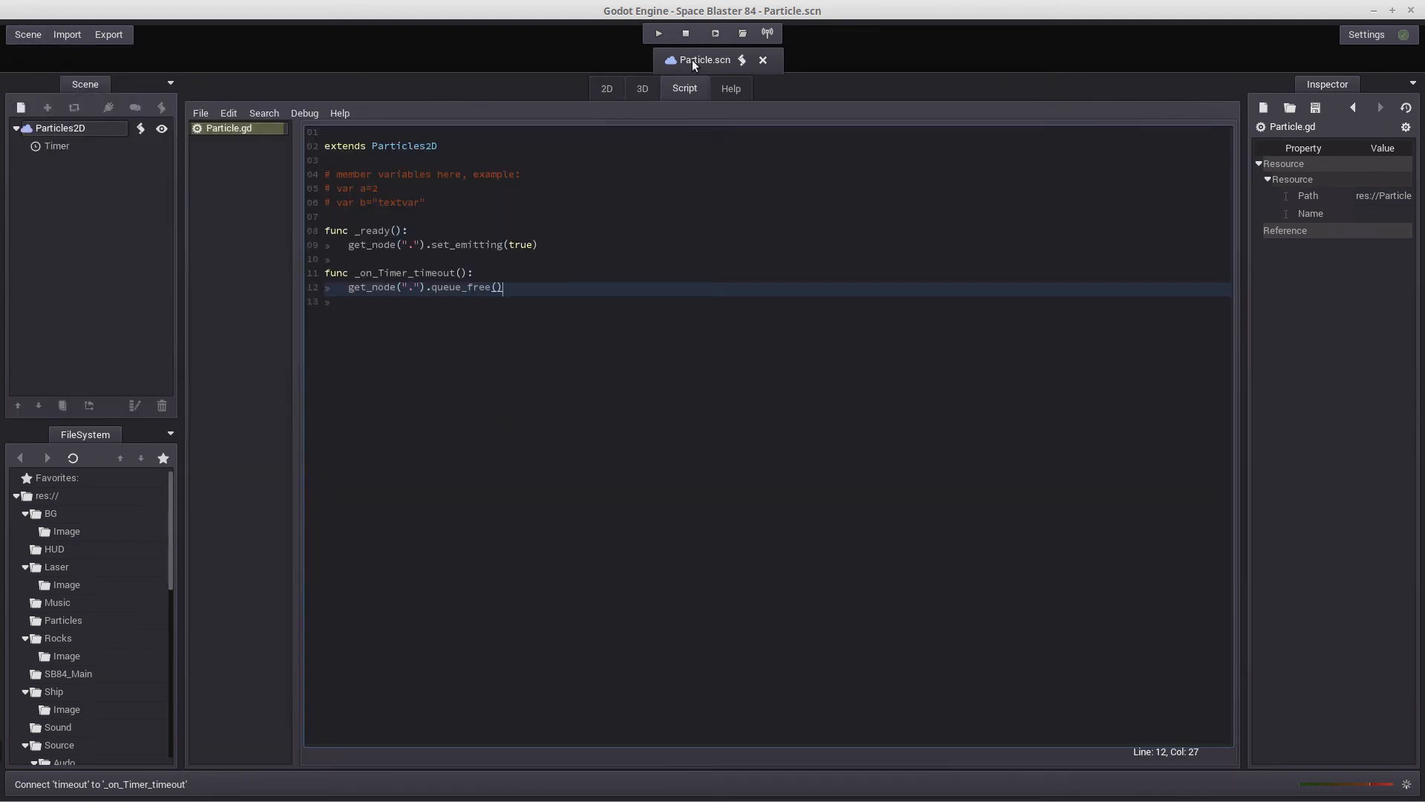
click(720, 33)
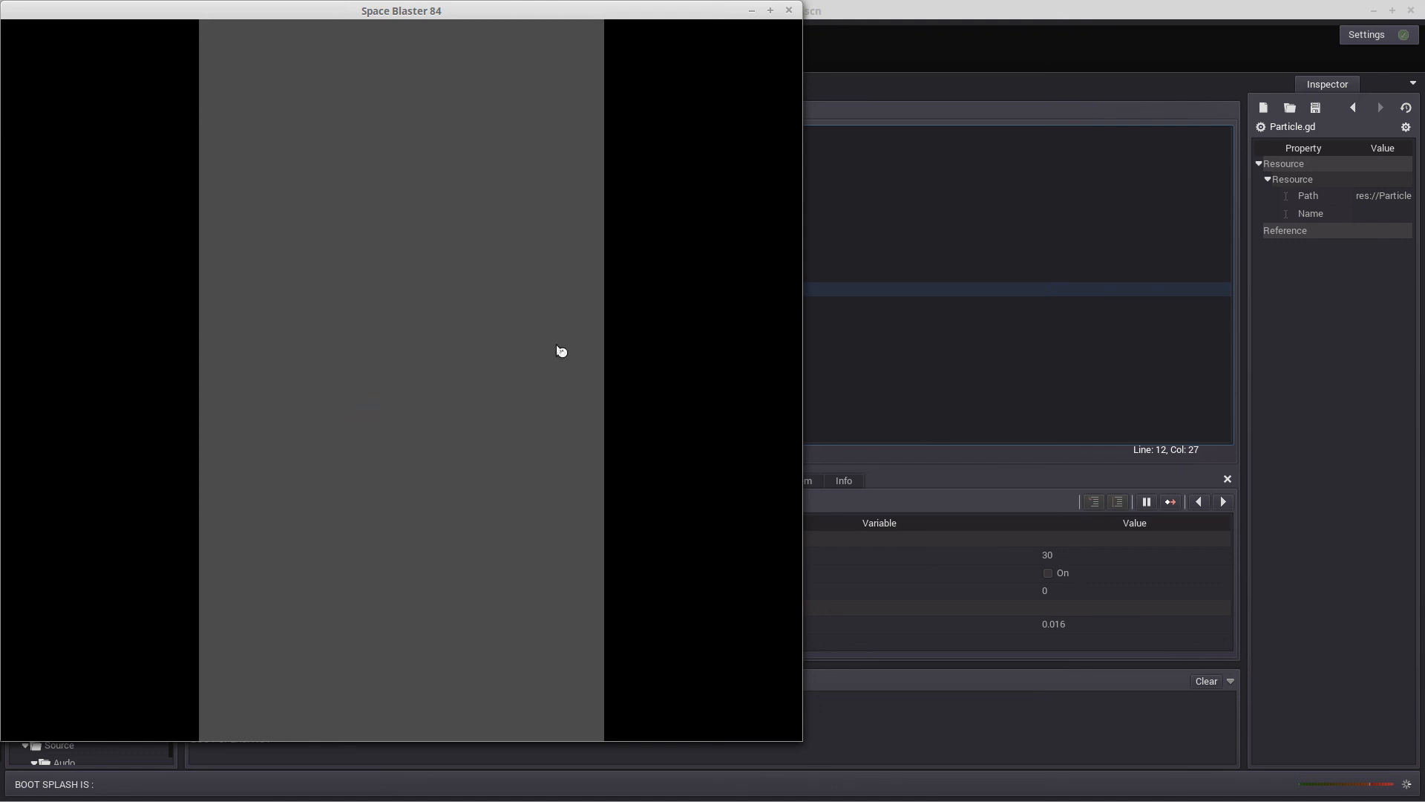
click(789, 10)
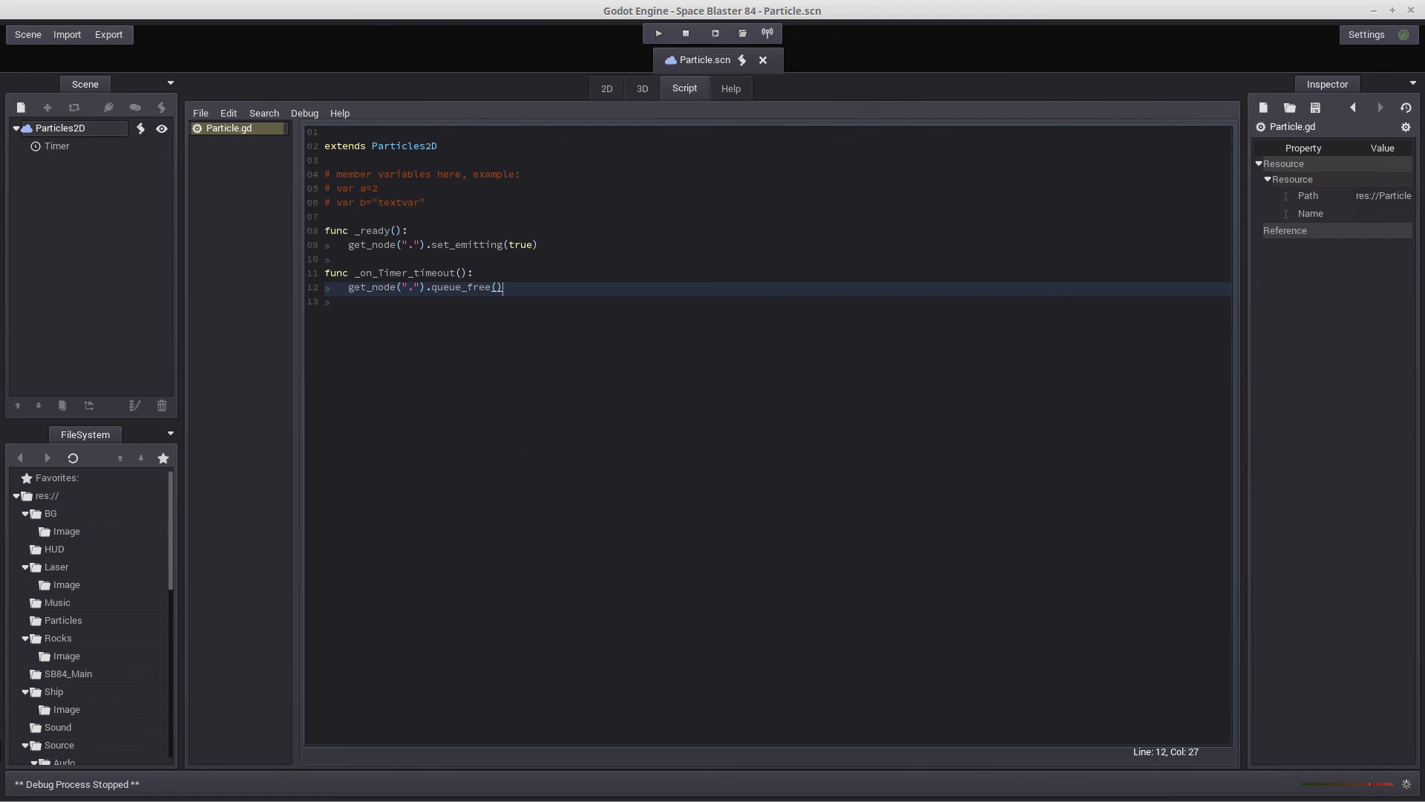
Close the Particle scene and its Particle.gd script
click(30, 35)
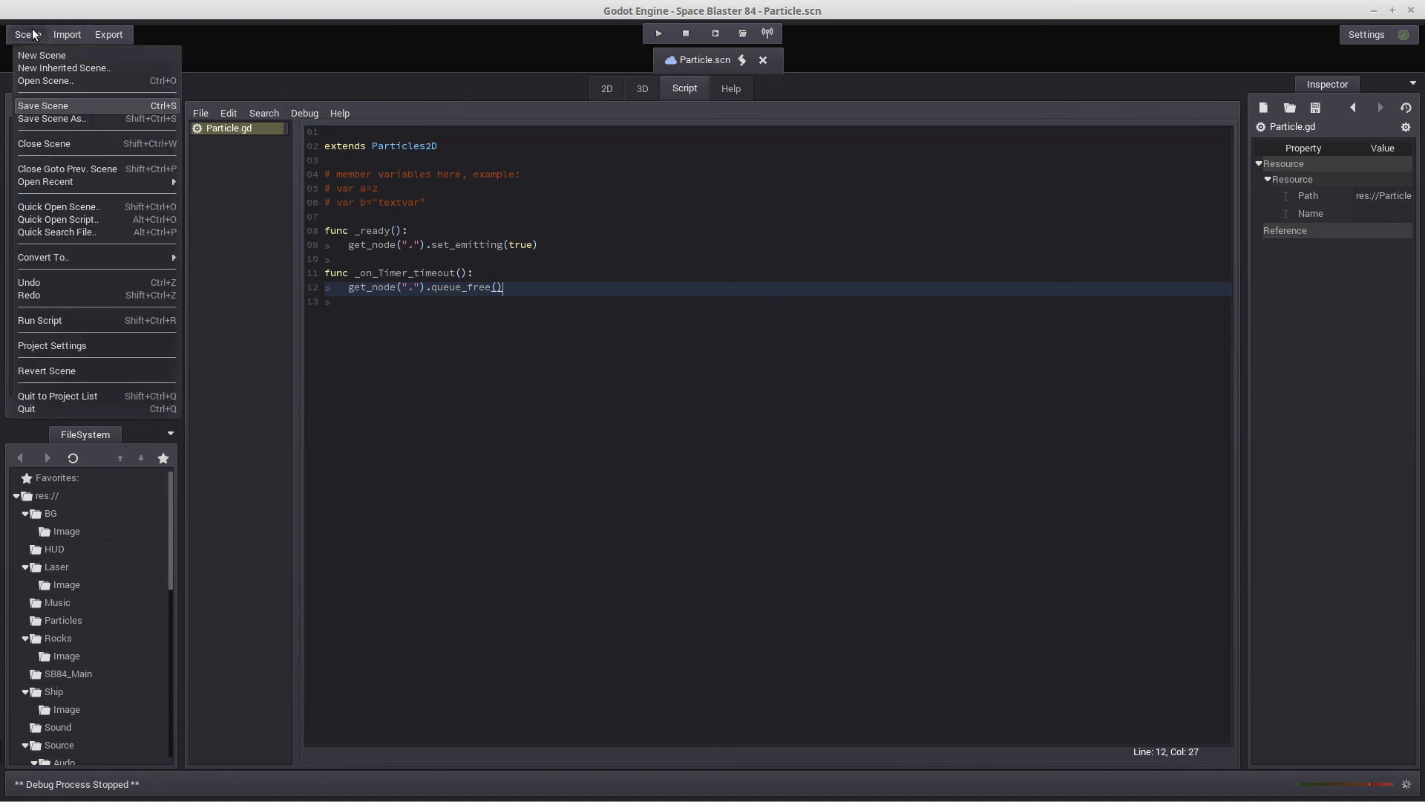
click(55, 144)
click(752, 419)
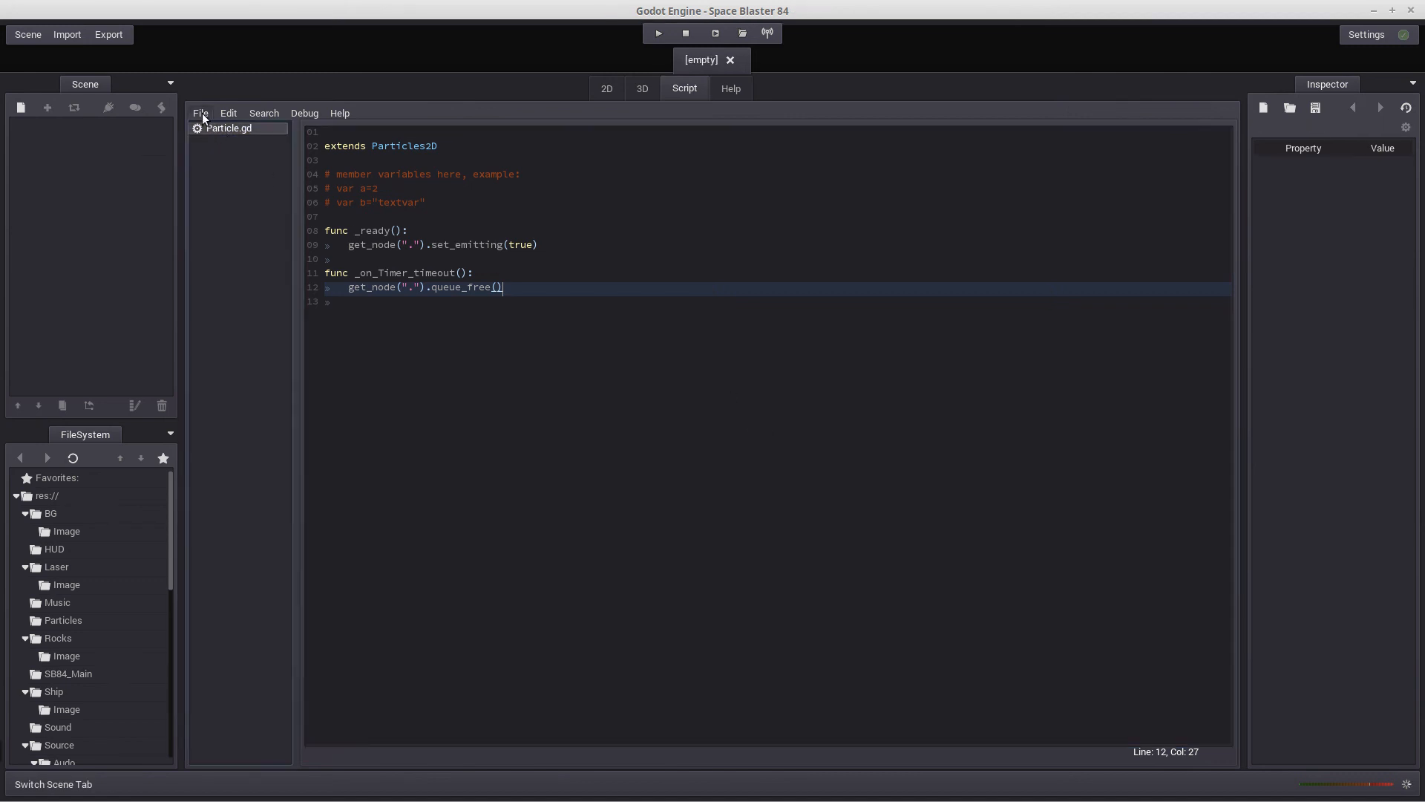
click(203, 115)
click(207, 164)
click(199, 115)
click(206, 217)
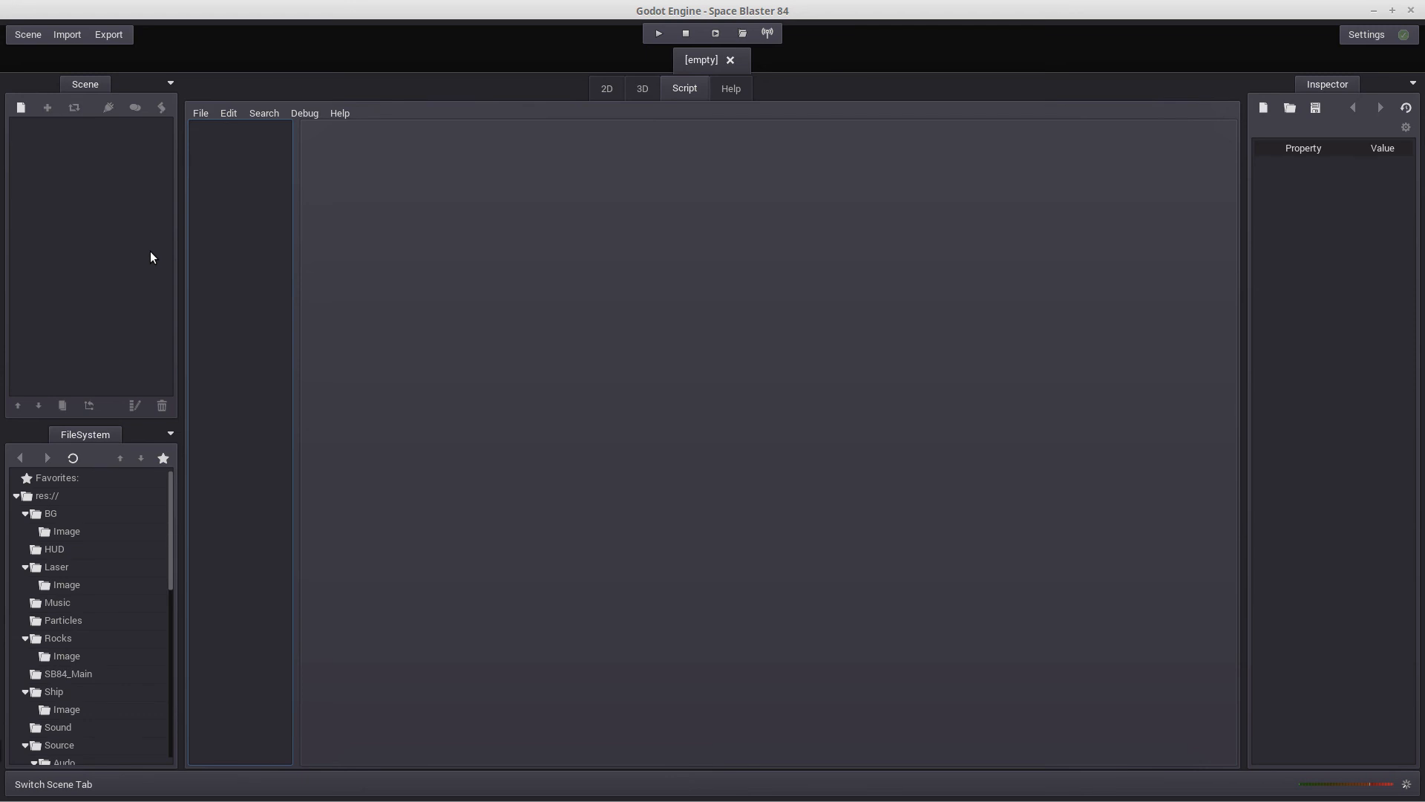
Open Laser.scn from res://Laser and show the script attached to Laser_Root
click(31, 35)
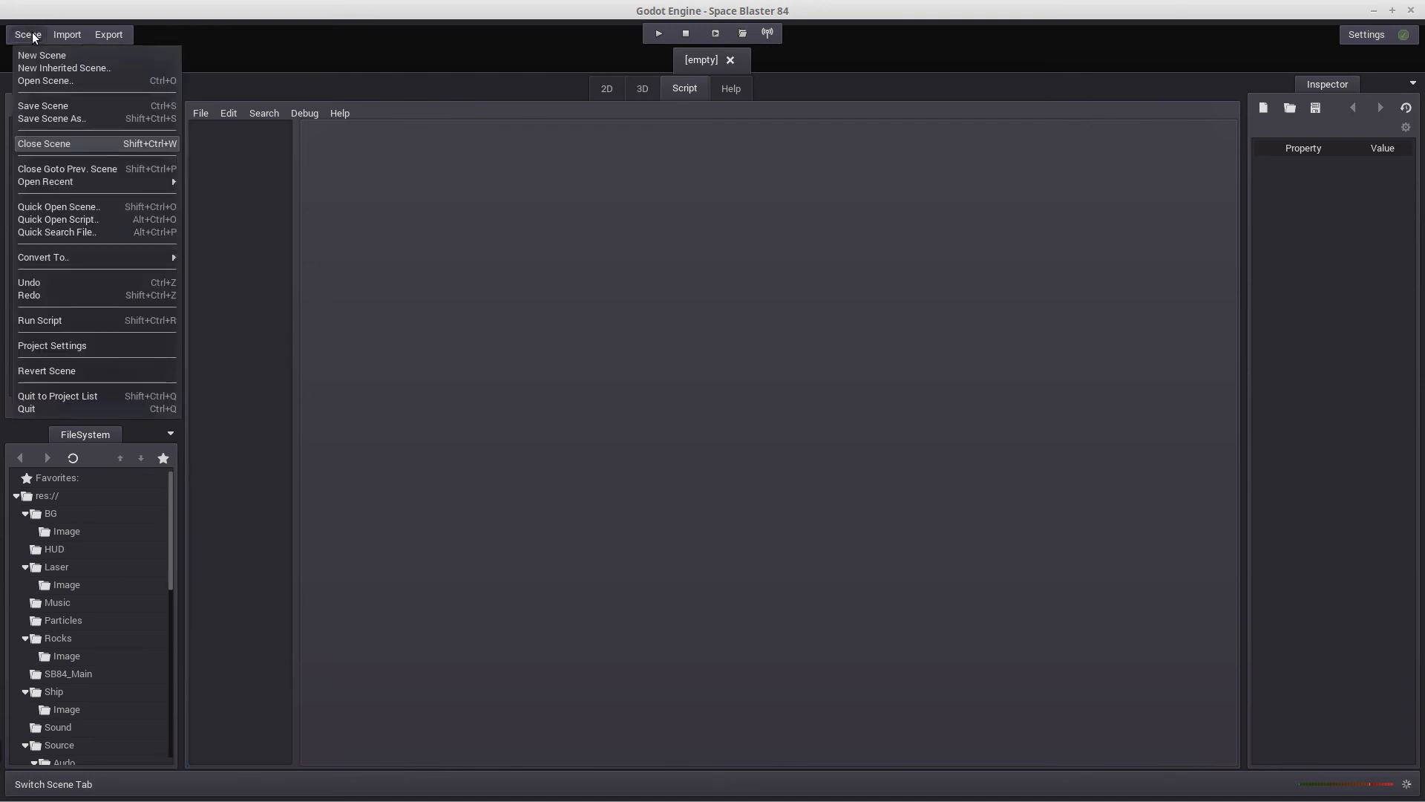
click(45, 79)
double_click(314, 199)
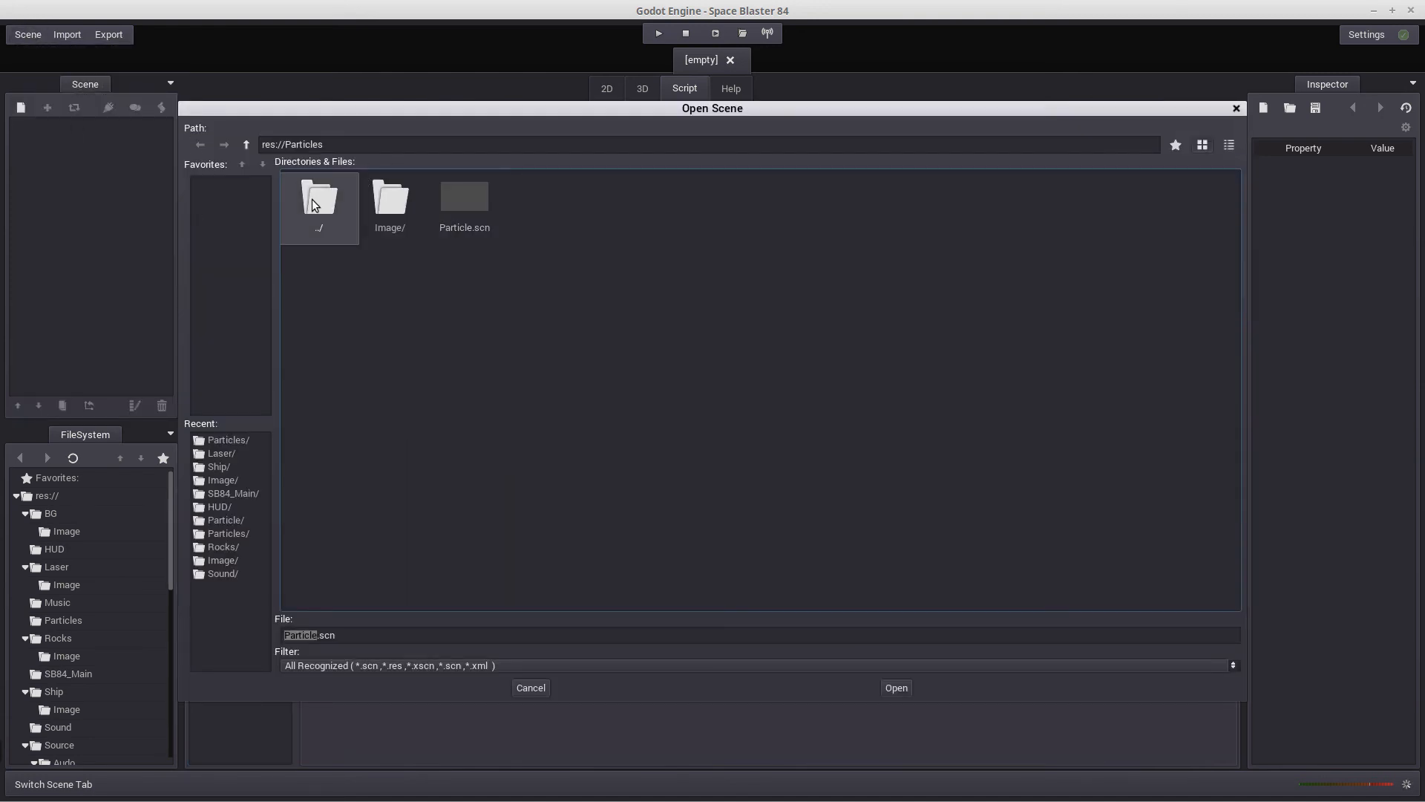
click(529, 208)
double_click(529, 209)
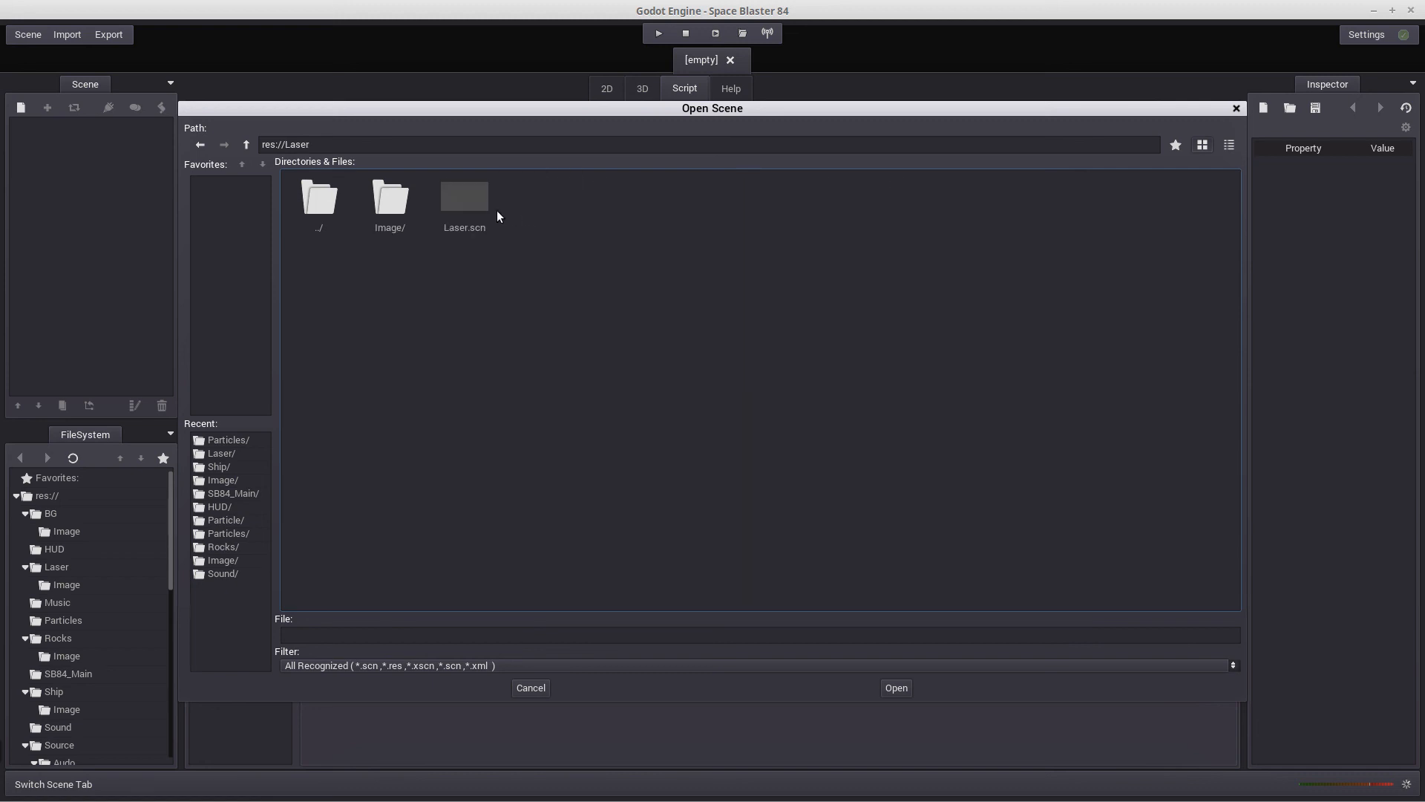
double_click(484, 198)
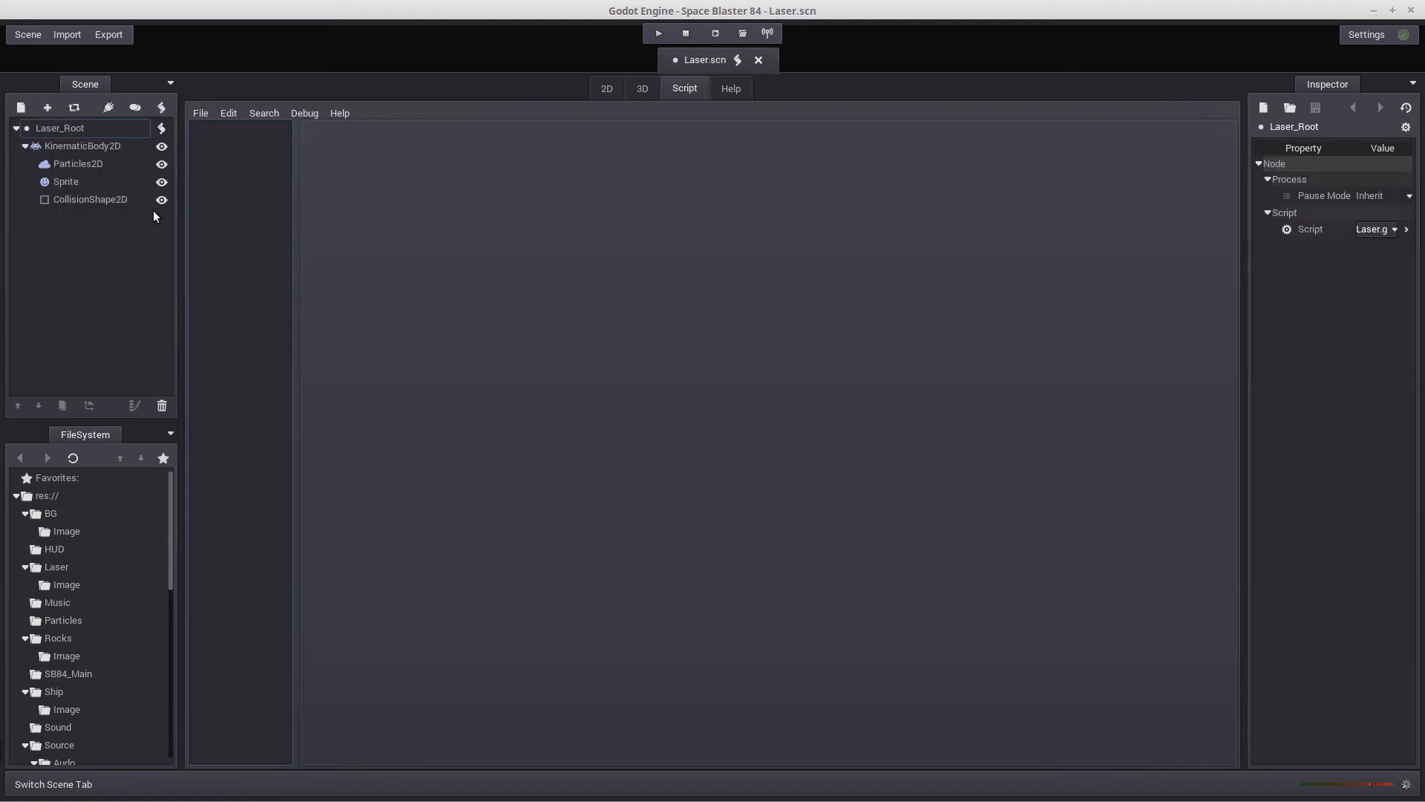
click(162, 129)
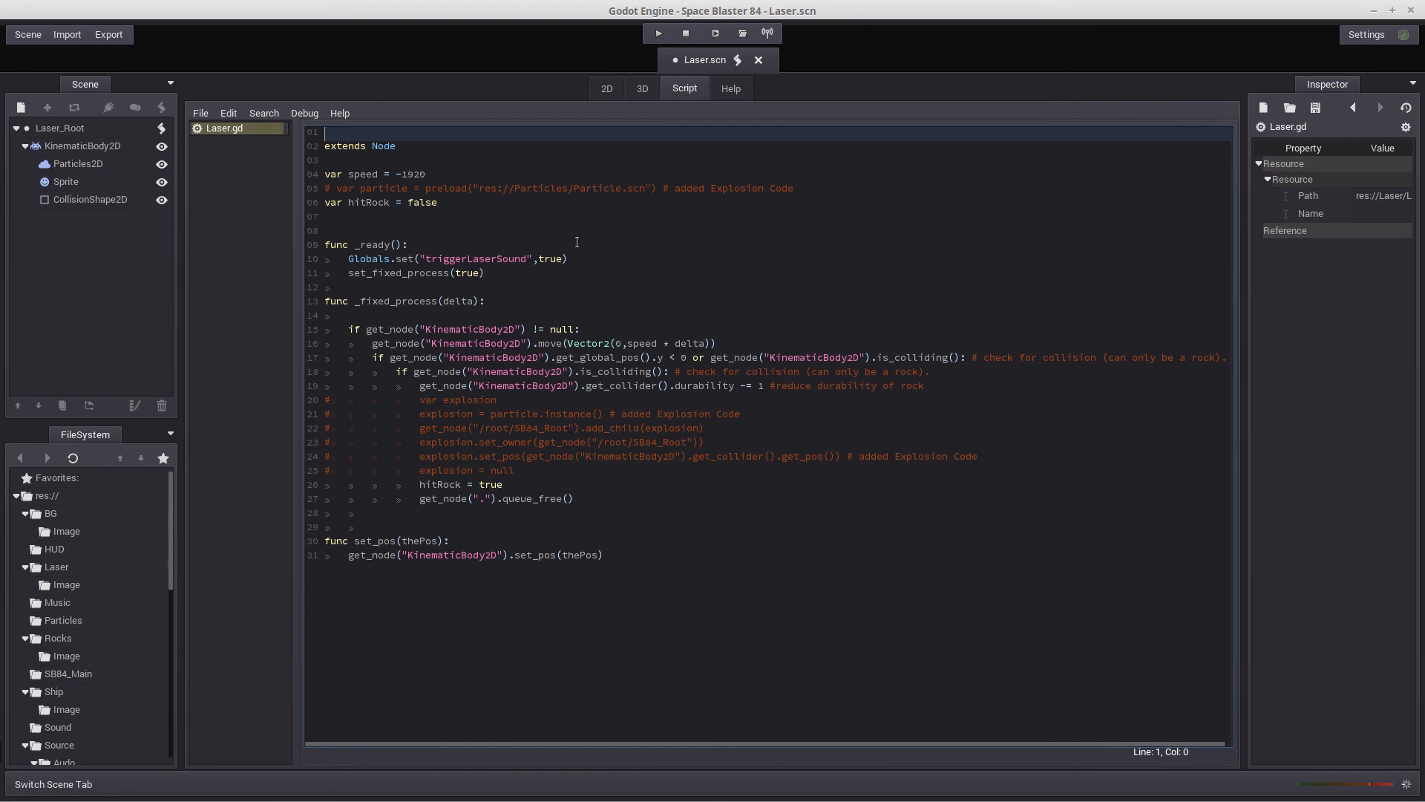
Uncomment the line in Laser.gd that preloads res://Particles/Particle.scn into the particle variable
click(325, 188)
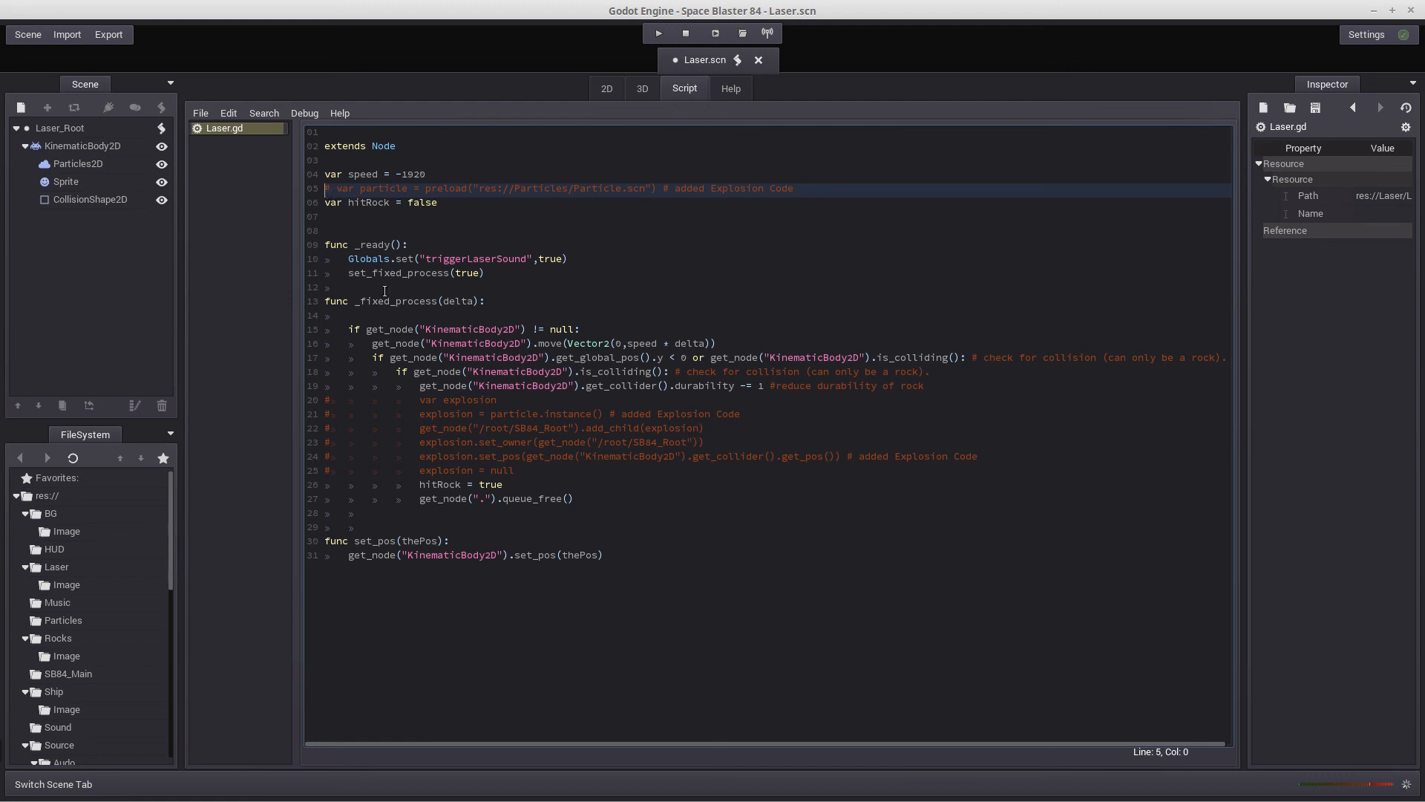
key(Delete)
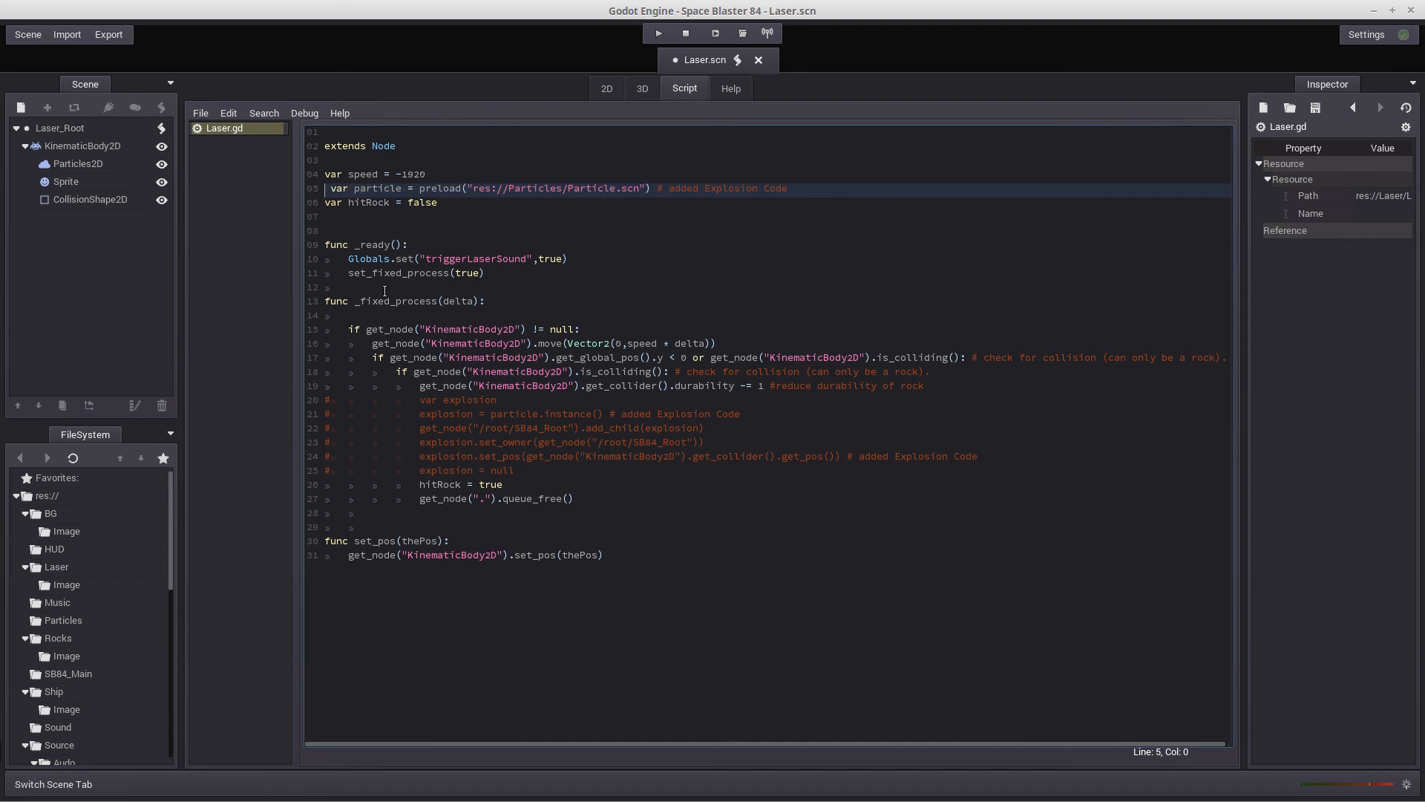
key(Delete)
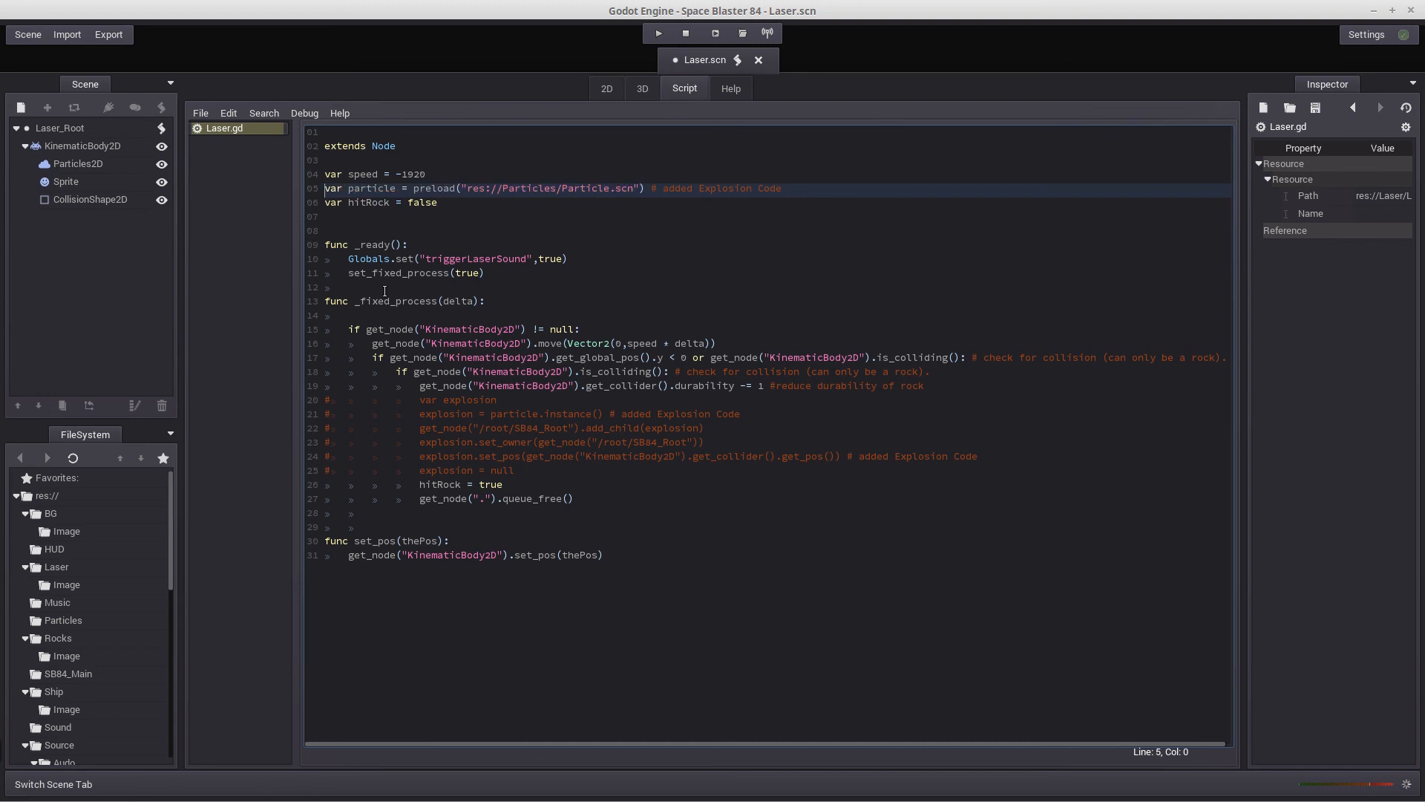
Misspell the folder in the preload path as Particleds to test the path check, and remove the extra letter
key(Right)
key(Right)
key(Right)
key(Right)
key(Right)
key(Right)
key(Right)
key(Right)
key(Right)
key(Right)
key(Right)
key(Right)
key(Right)
key(Right)
key(Right)
key(Right)
key(Right)
key(Right)
key(Right)
key(Right)
key(Right)
key(Right)
key(Right)
key(Right)
key(Right)
text(d)
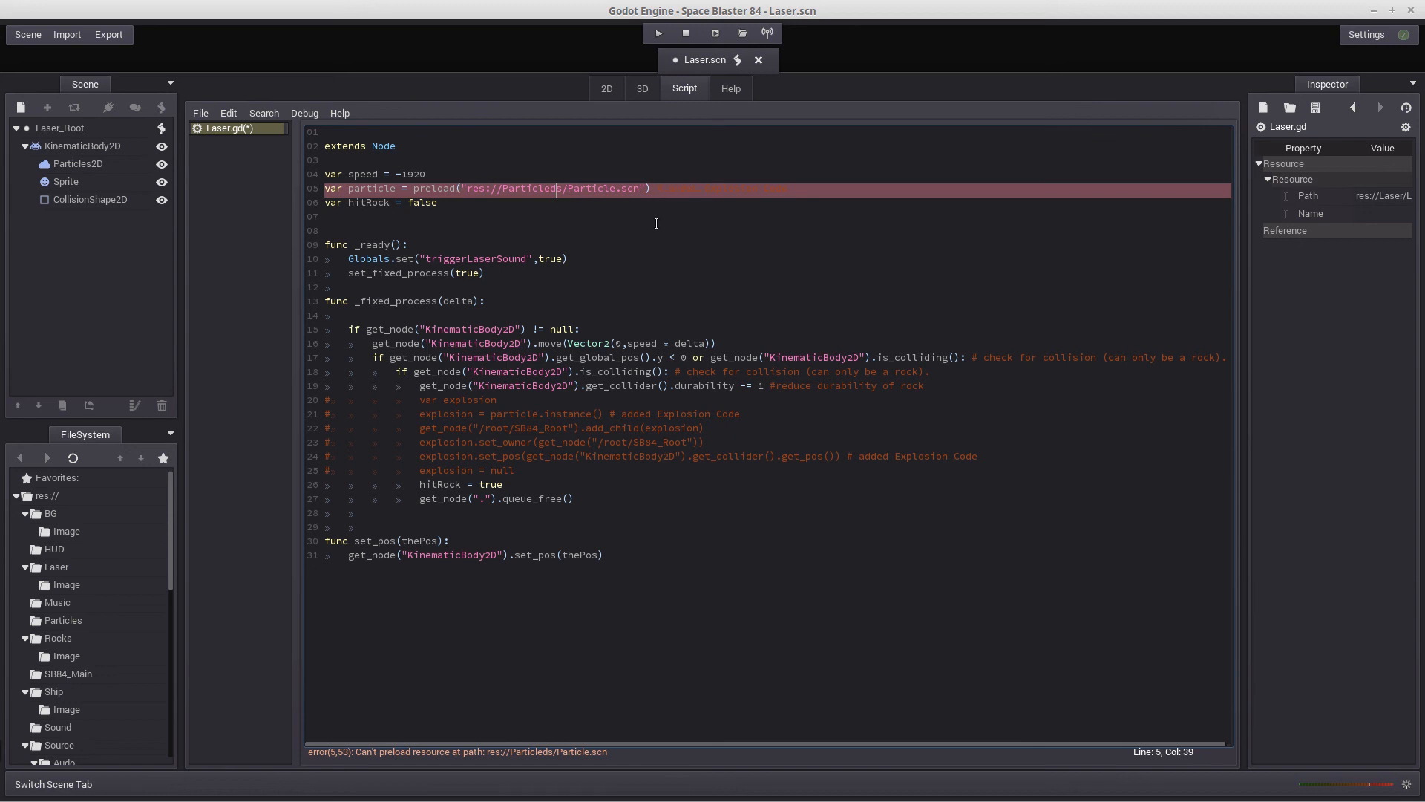
key(BackSpace)
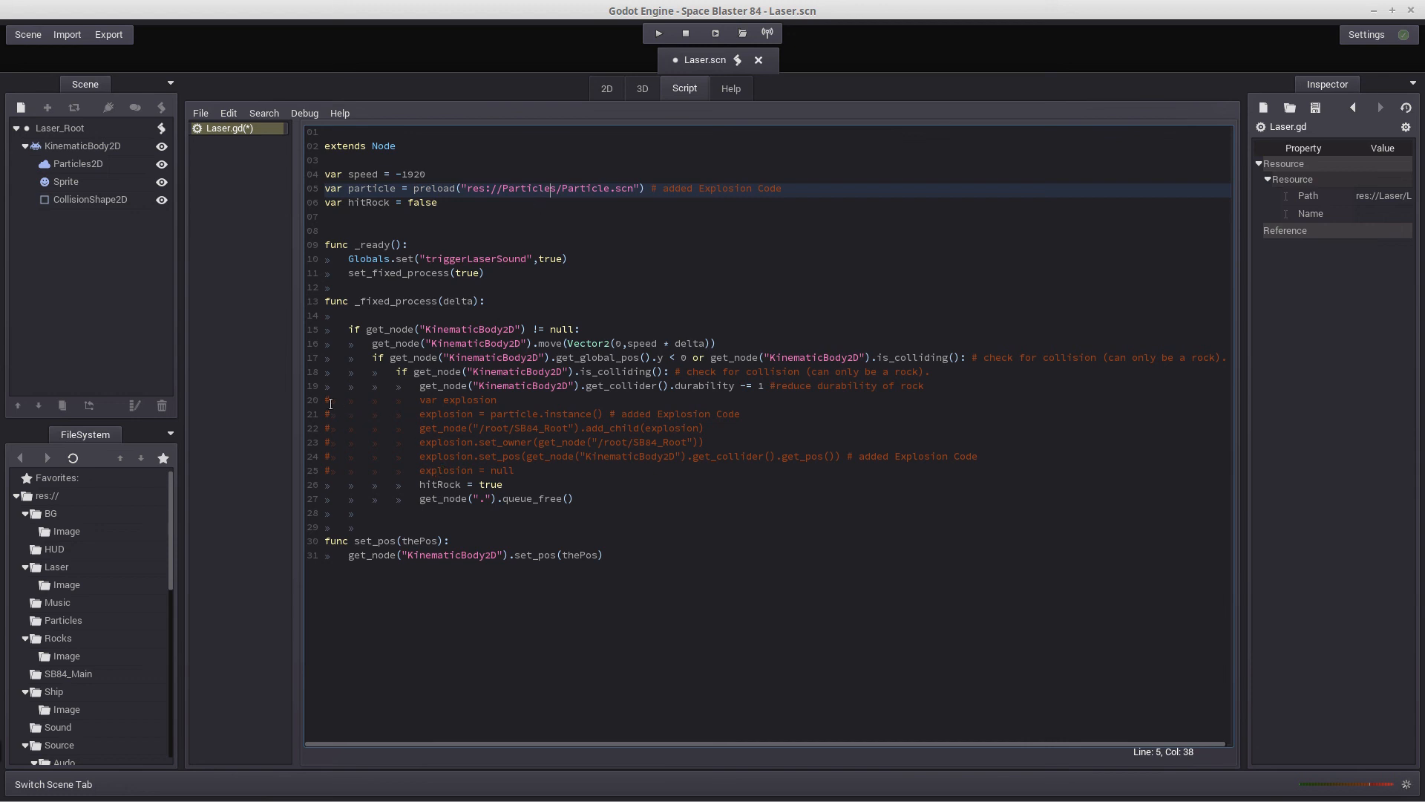
Uncomment the var explosion declaration and the explosion = particle.instance() line in the laser's collision block
click(327, 402)
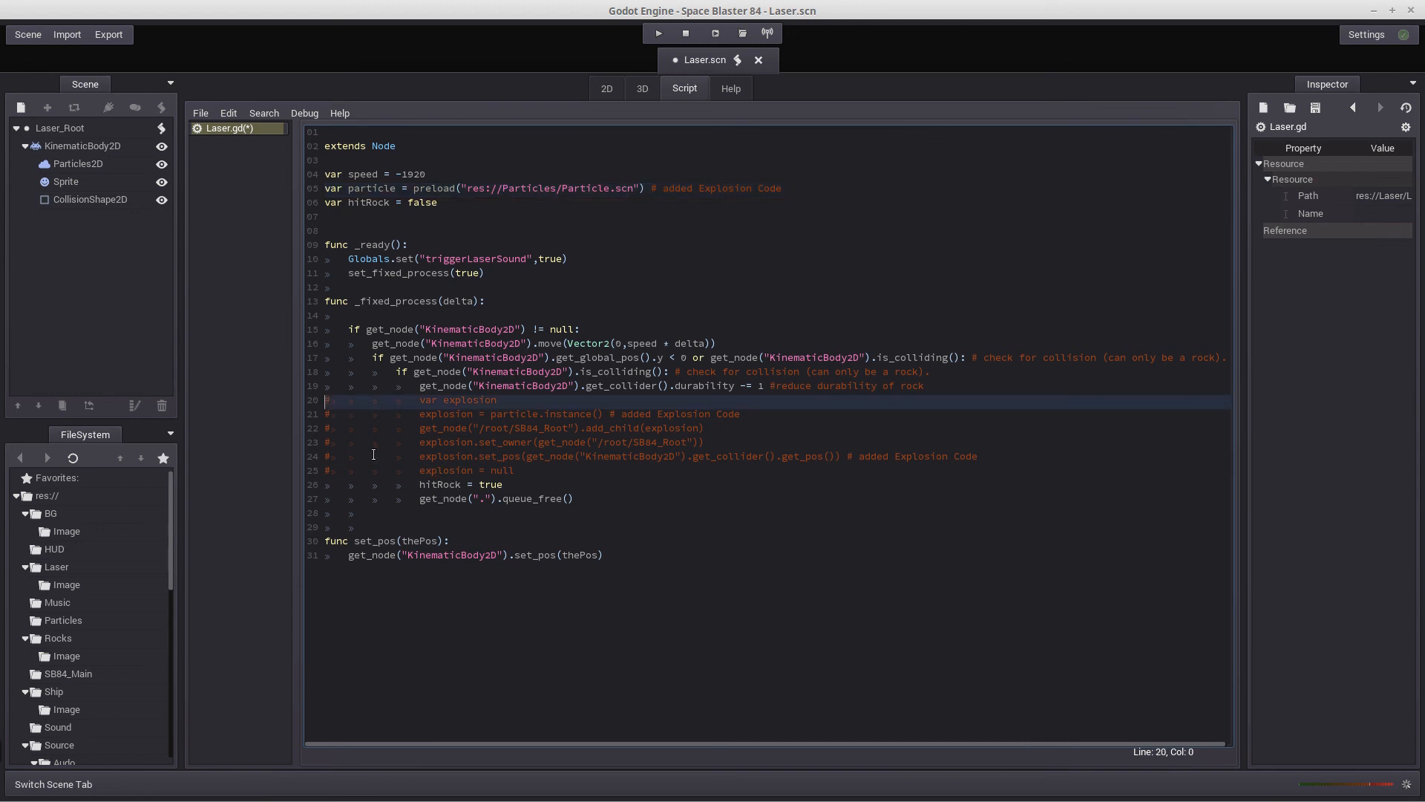
key(Delete)
key(Right)
key(Right)
key(Right)
key(Right)
key(Right)
key(Right)
key(Down)
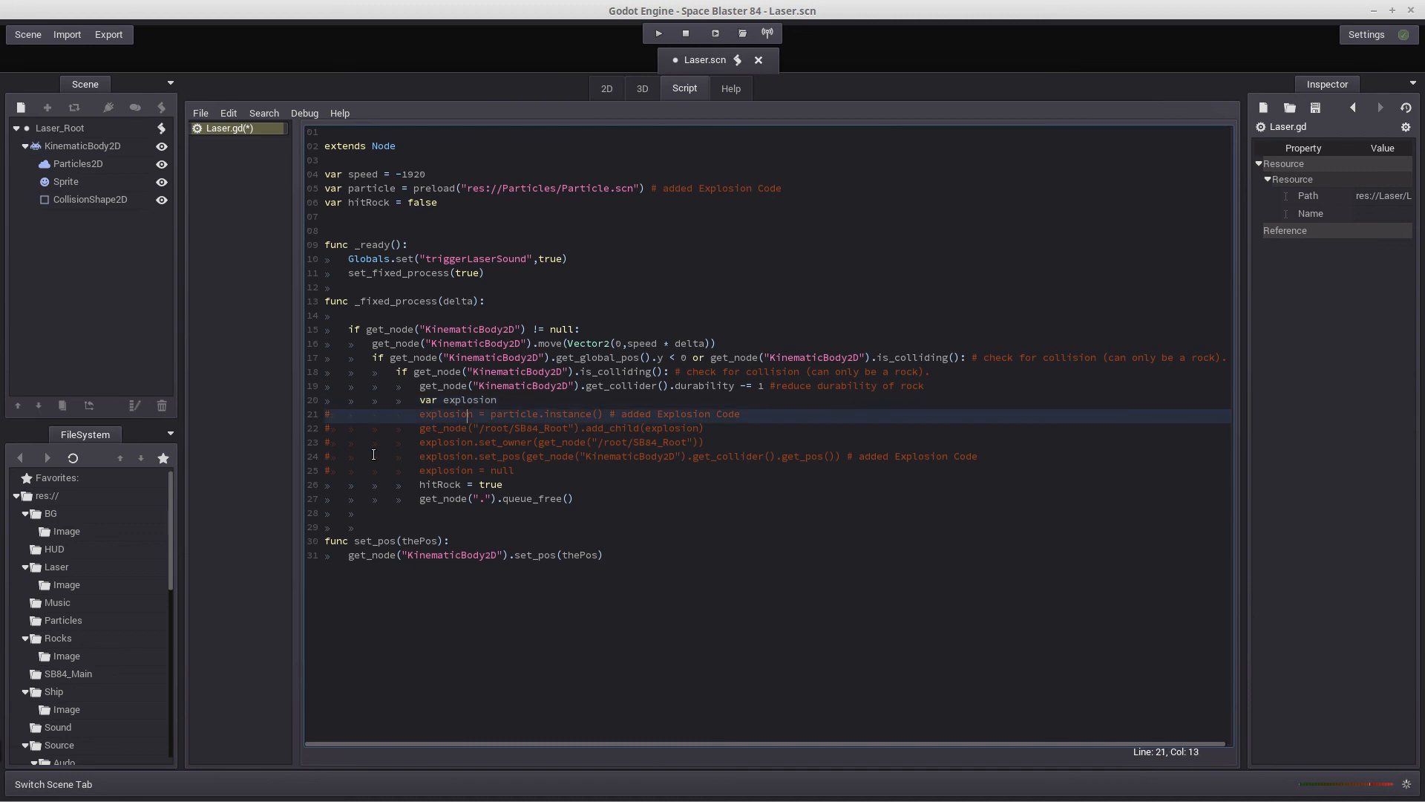
key(Up)
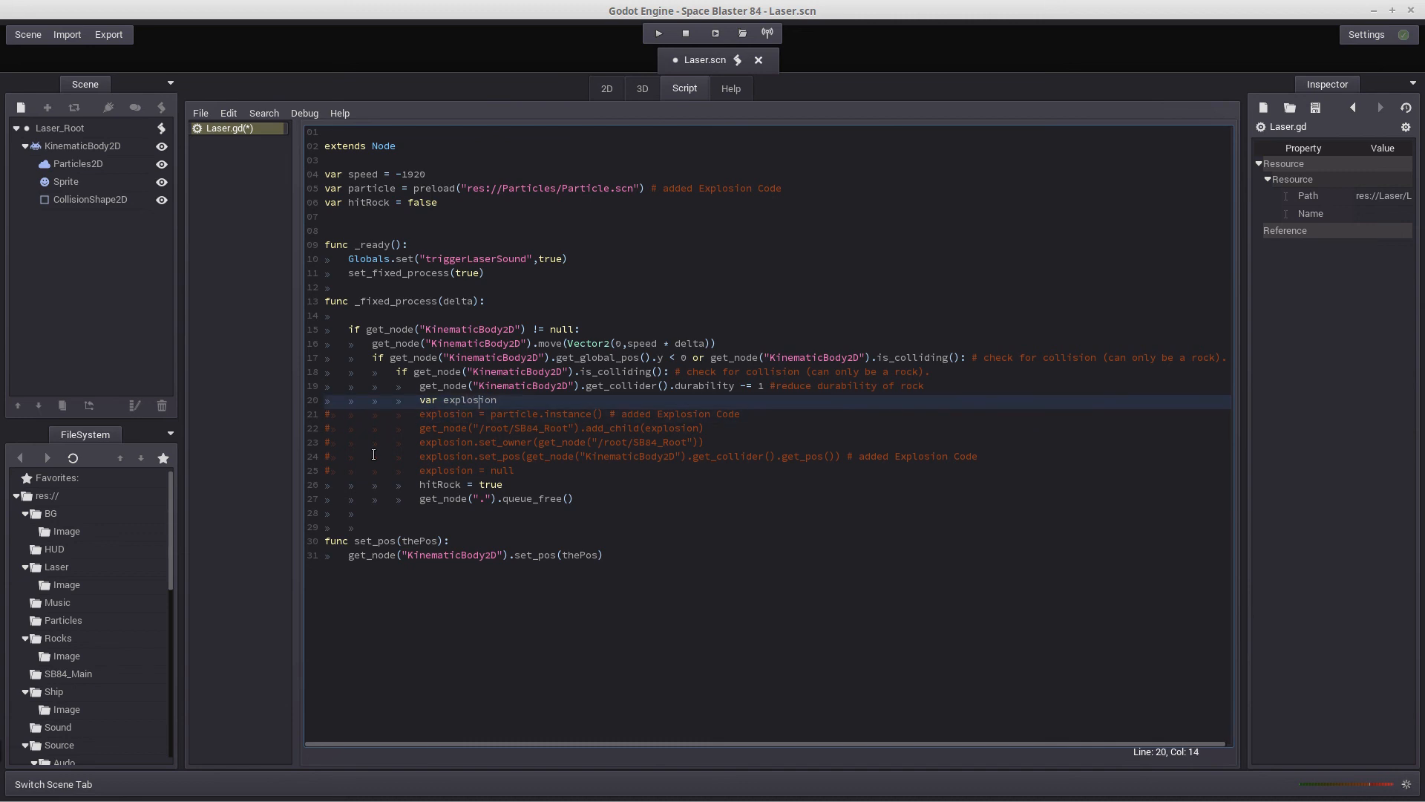
key(Right)
key(Right)
key(Delete)
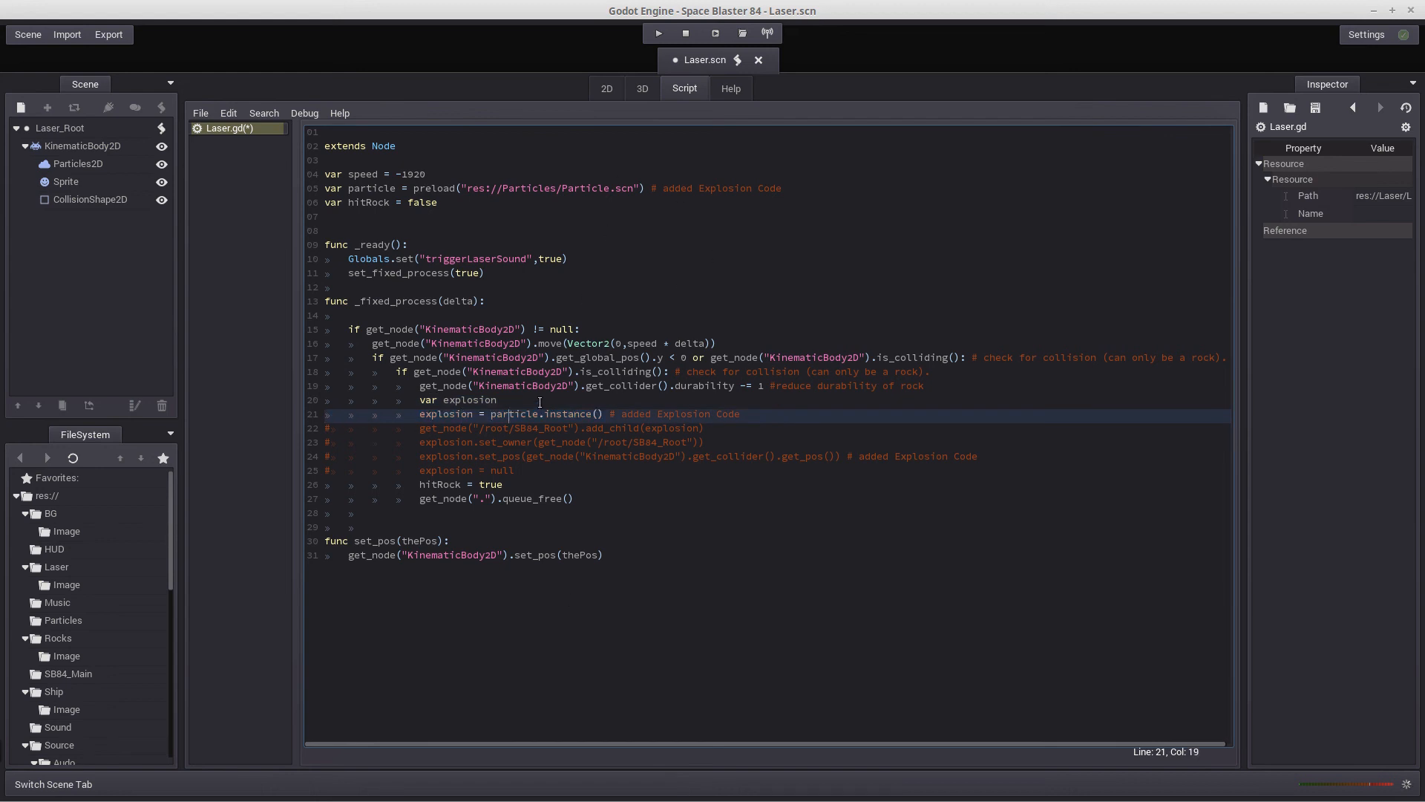
Uncomment the lines that add explosion as a child of /root/SB84_Root and set that node as its owner
click(314, 428)
key(Delete)
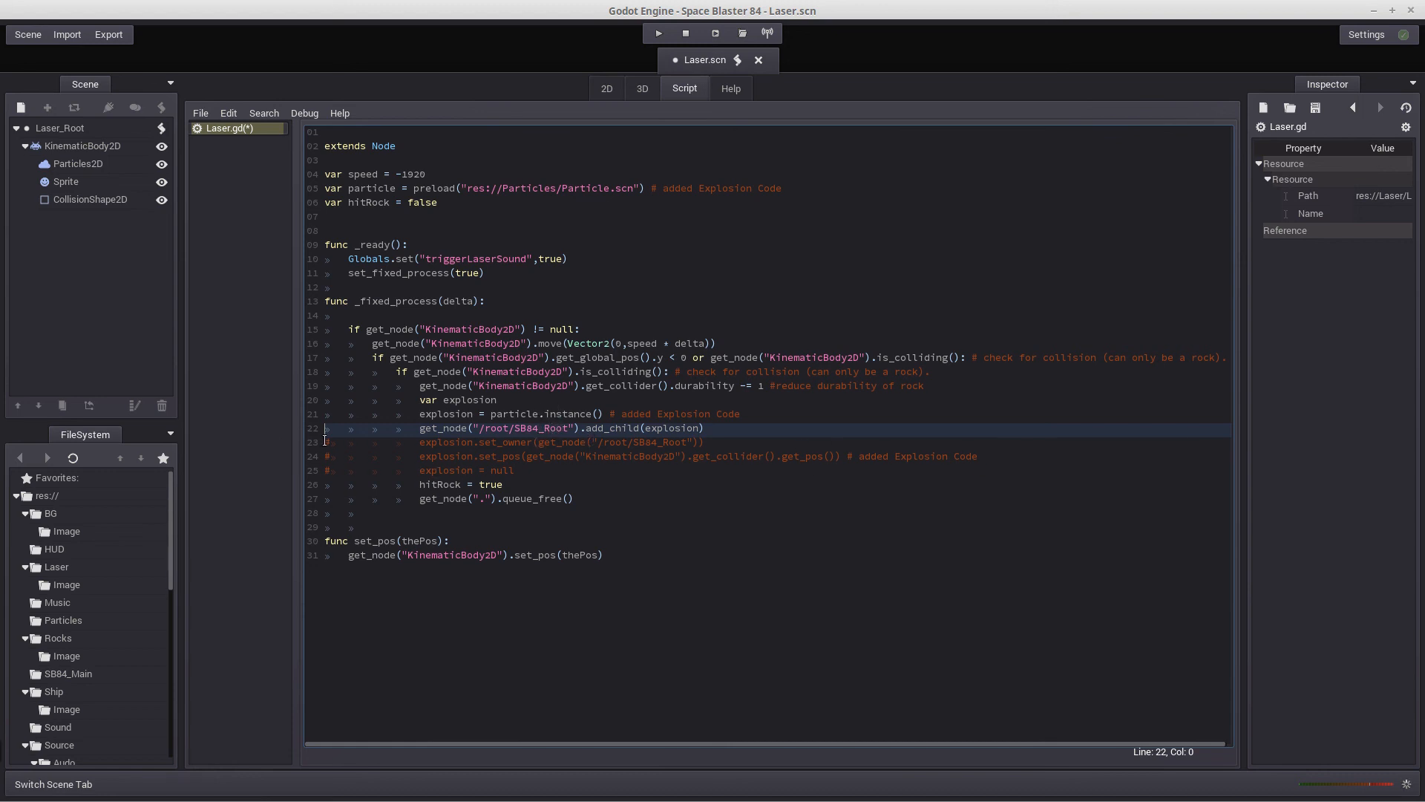
key(Down)
key(Delete)
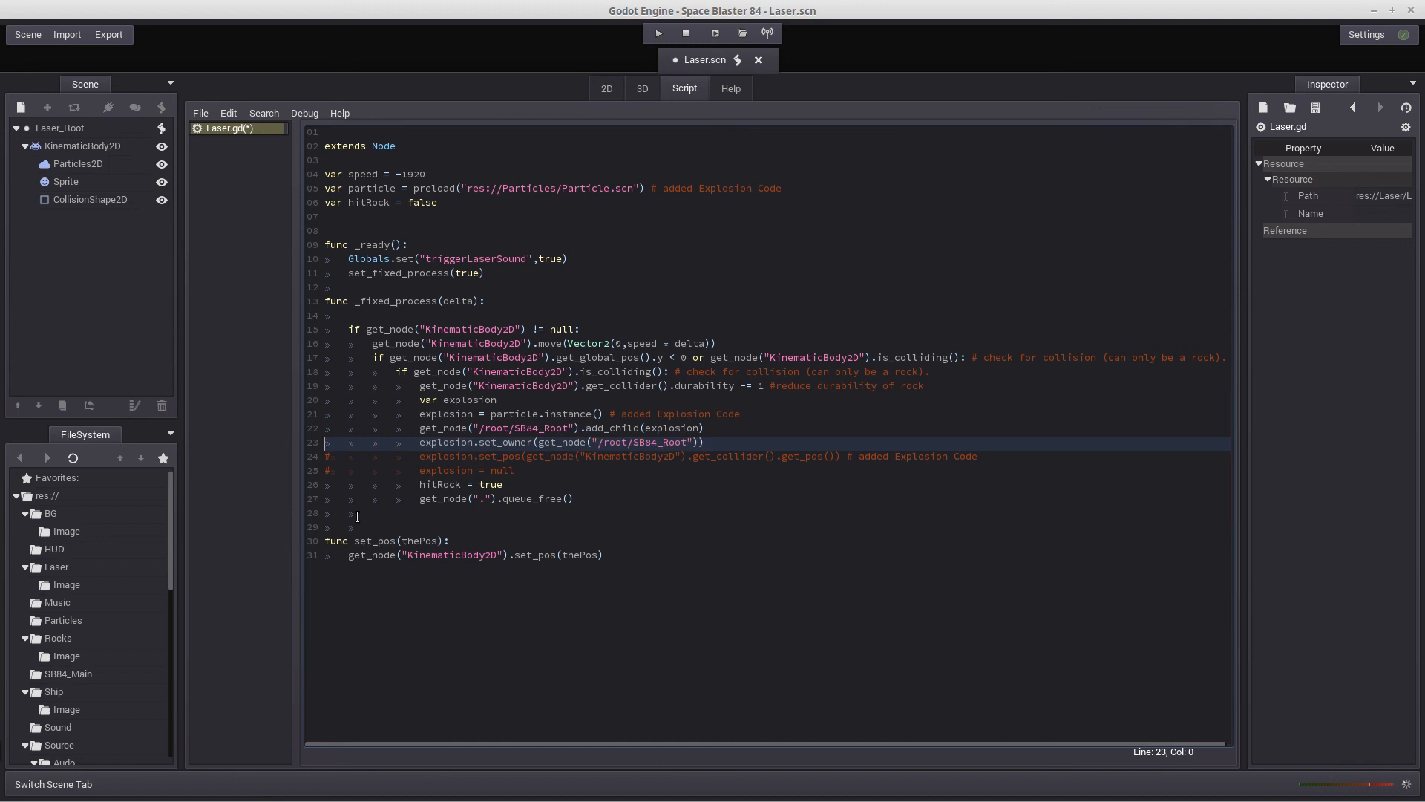
Uncomment the explosion.set_pos line and highlight its argument that takes the collider's position
key(Right)
key(Right)
key(Right)
key(Right)
key(Right)
key(Right)
key(Right)
key(Right)
key(Right)
key(Right)
key(Right)
key(Right)
key(Right)
key(Right)
key(Right)
key(Right)
key(Right)
key(Down)
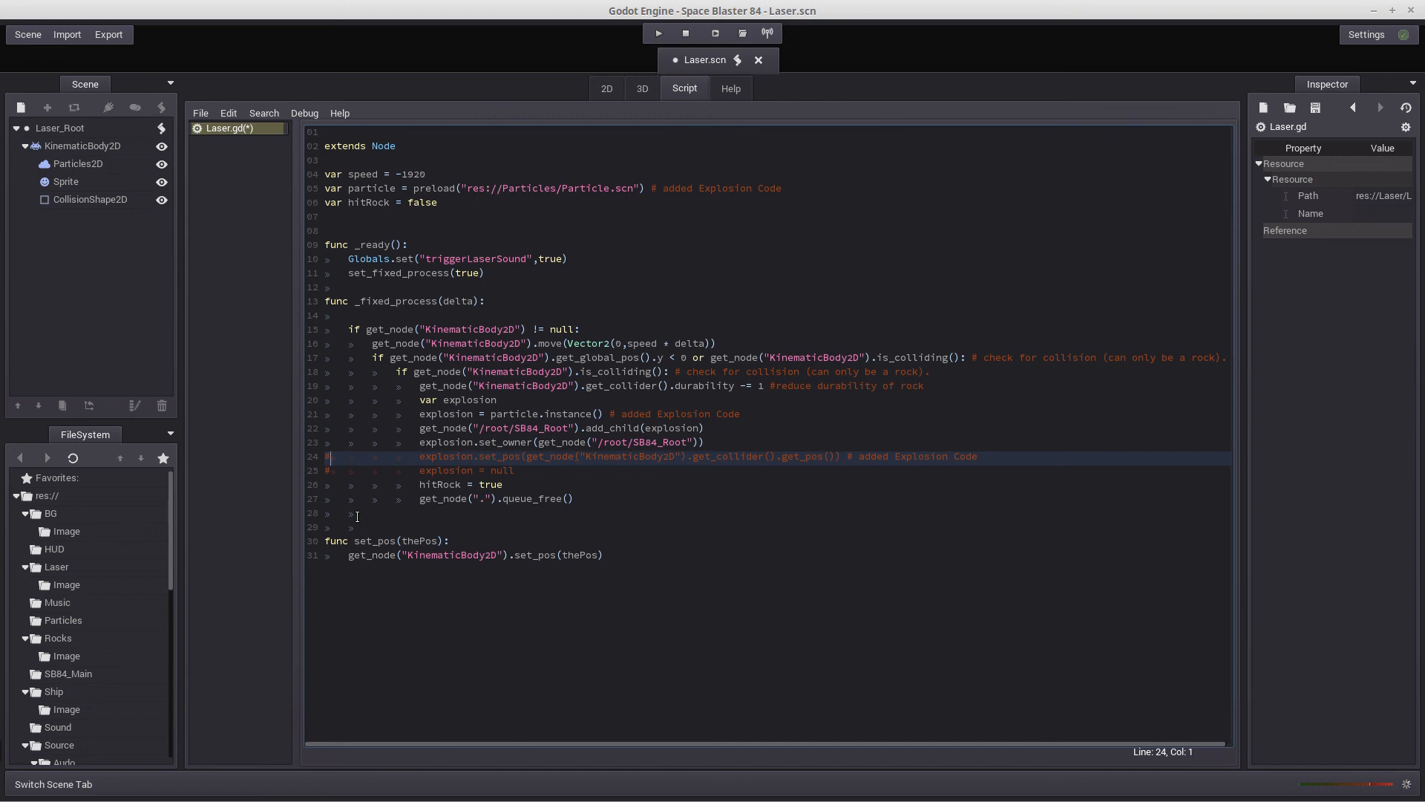
key(Delete)
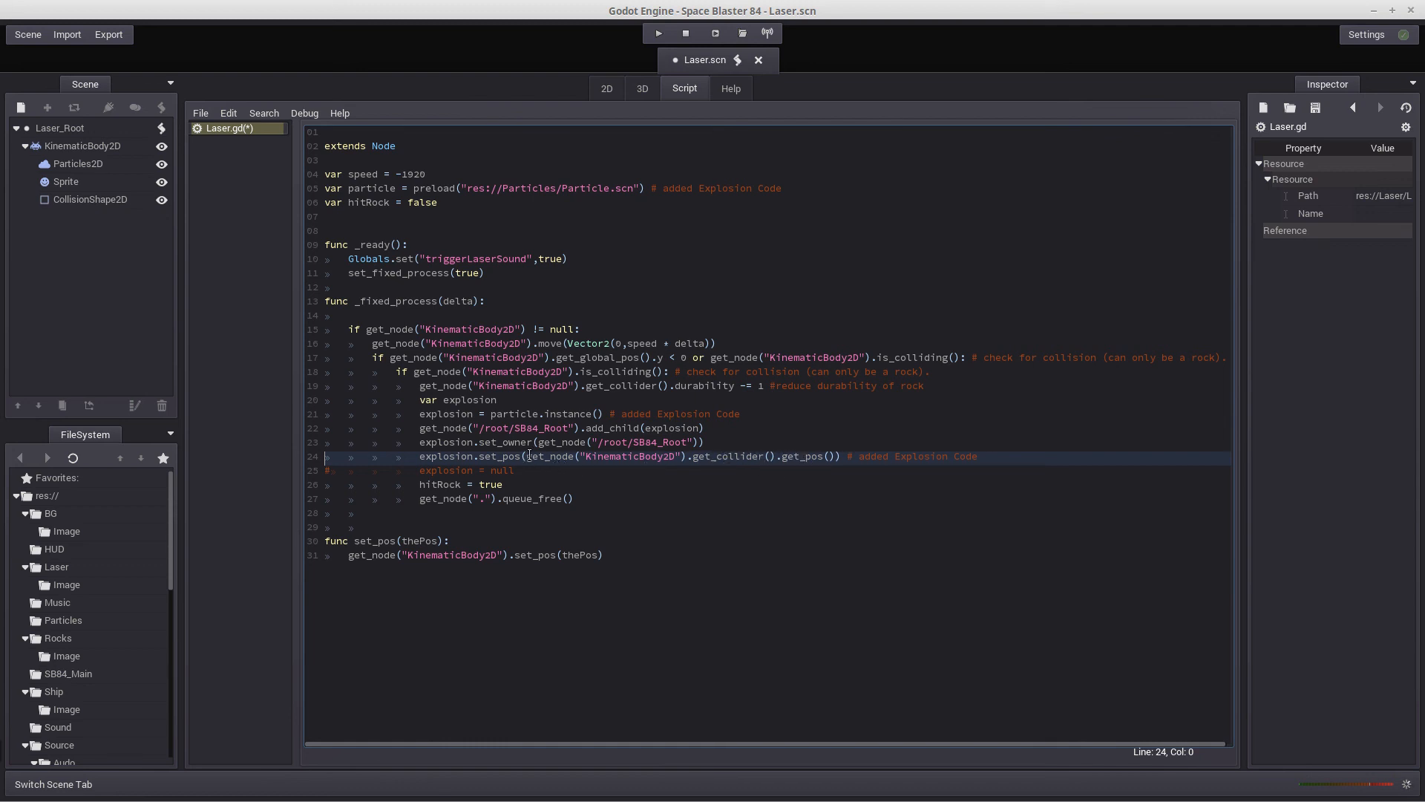
drag(527, 455, 837, 455)
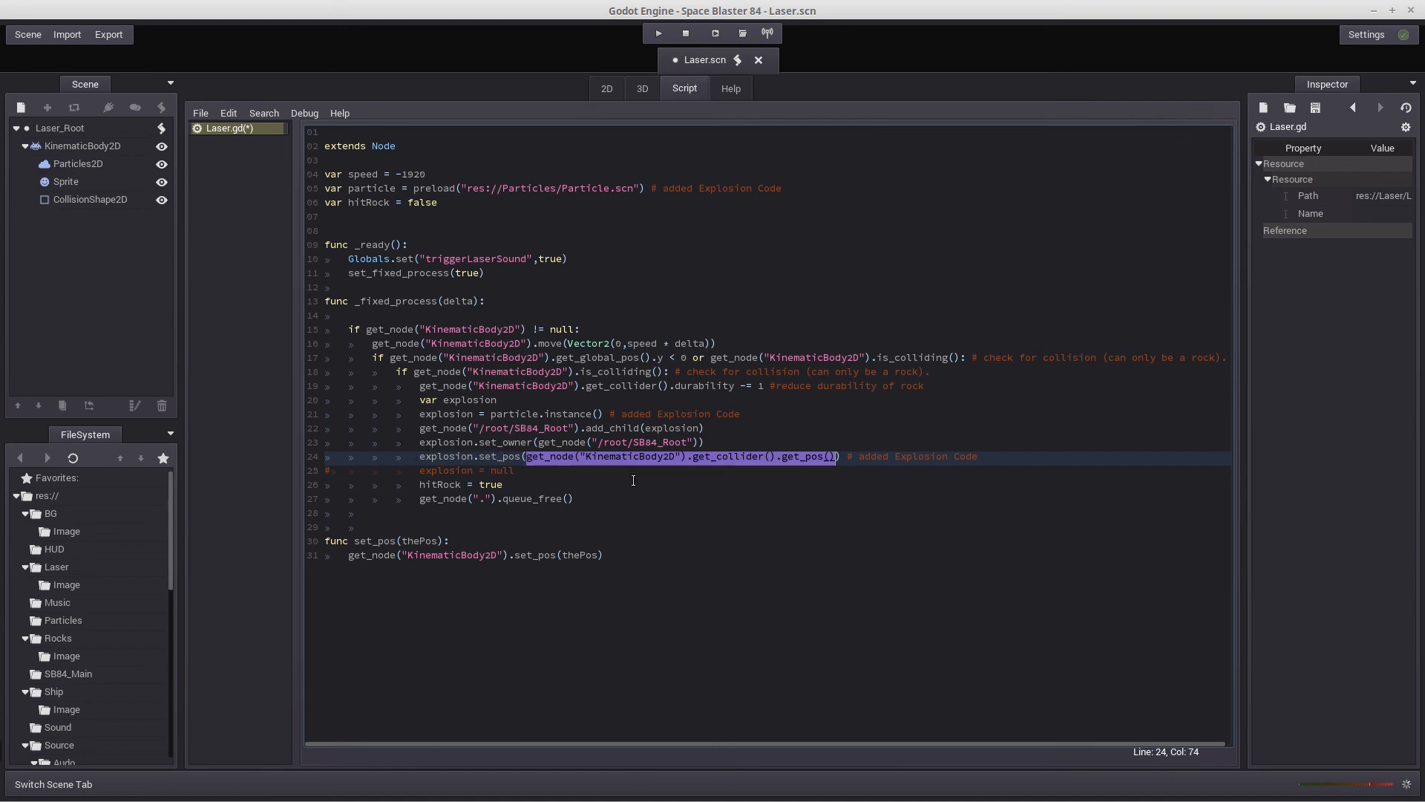
key(Right)
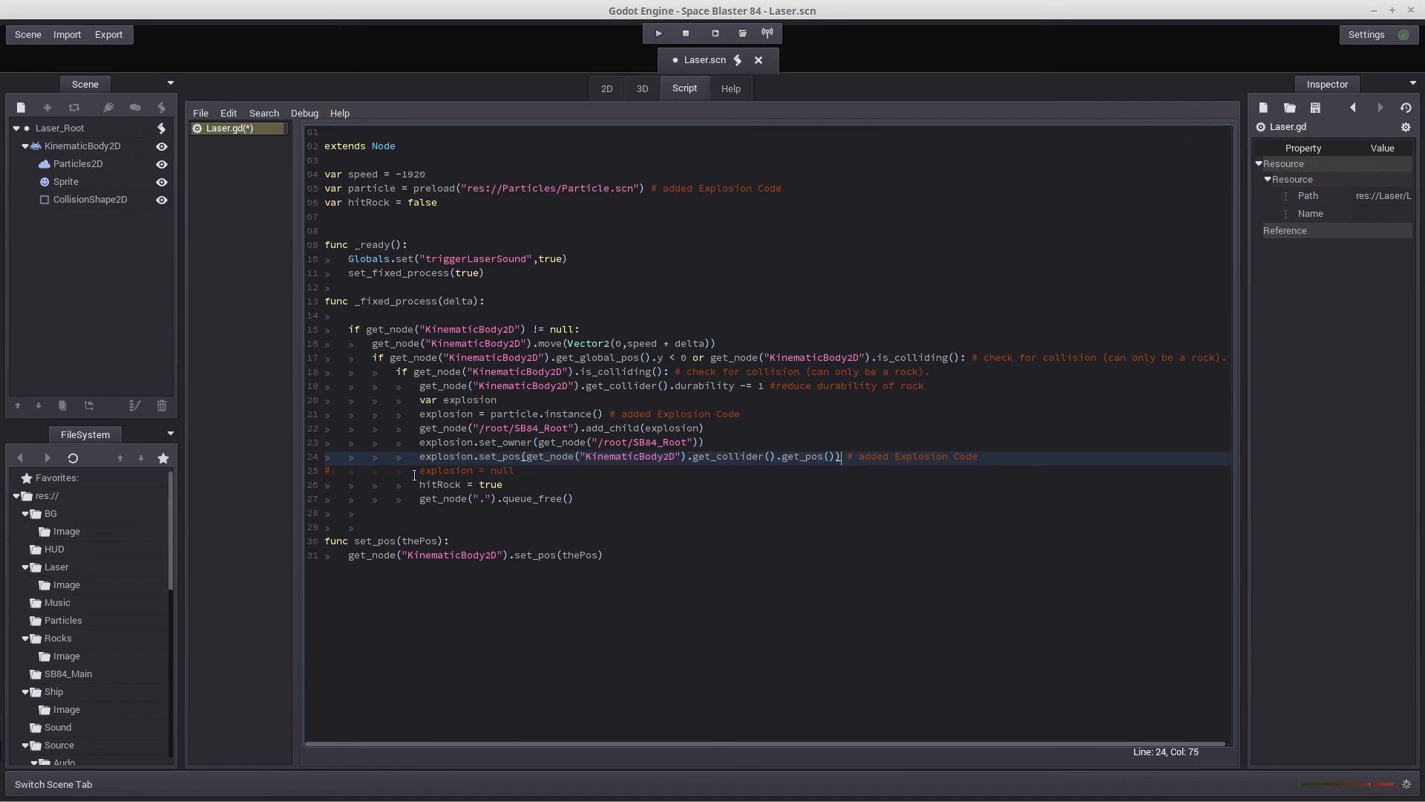
Uncomment the explosion = null line and highlight the get_node(".").queue_free() call below it
click(322, 466)
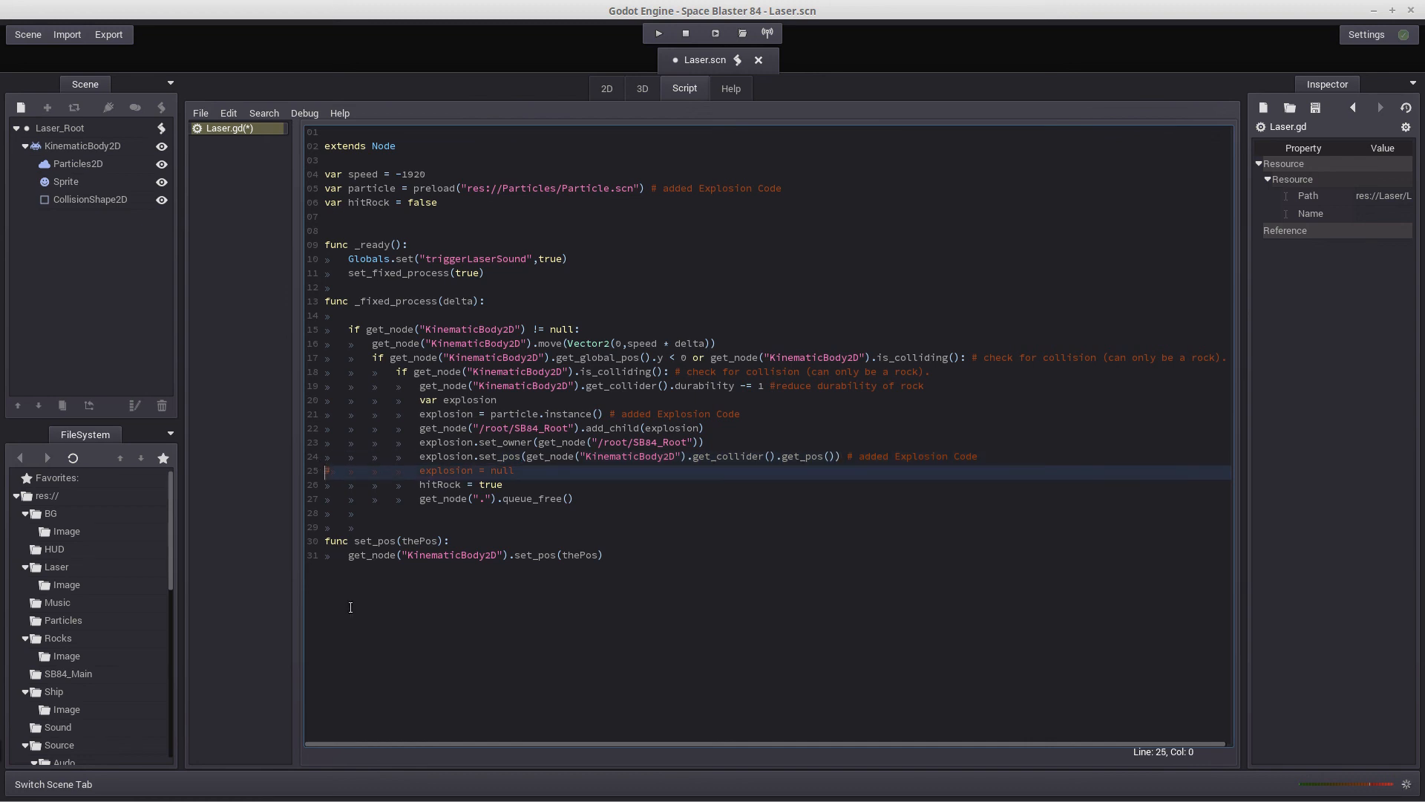
key(Delete)
key(Right)
key(Right)
key(Right)
key(Right)
key(Right)
key(Right)
key(Right)
key(Right)
key(Right)
key(Right)
key(Right)
key(Right)
key(Right)
drag(420, 499, 574, 499)
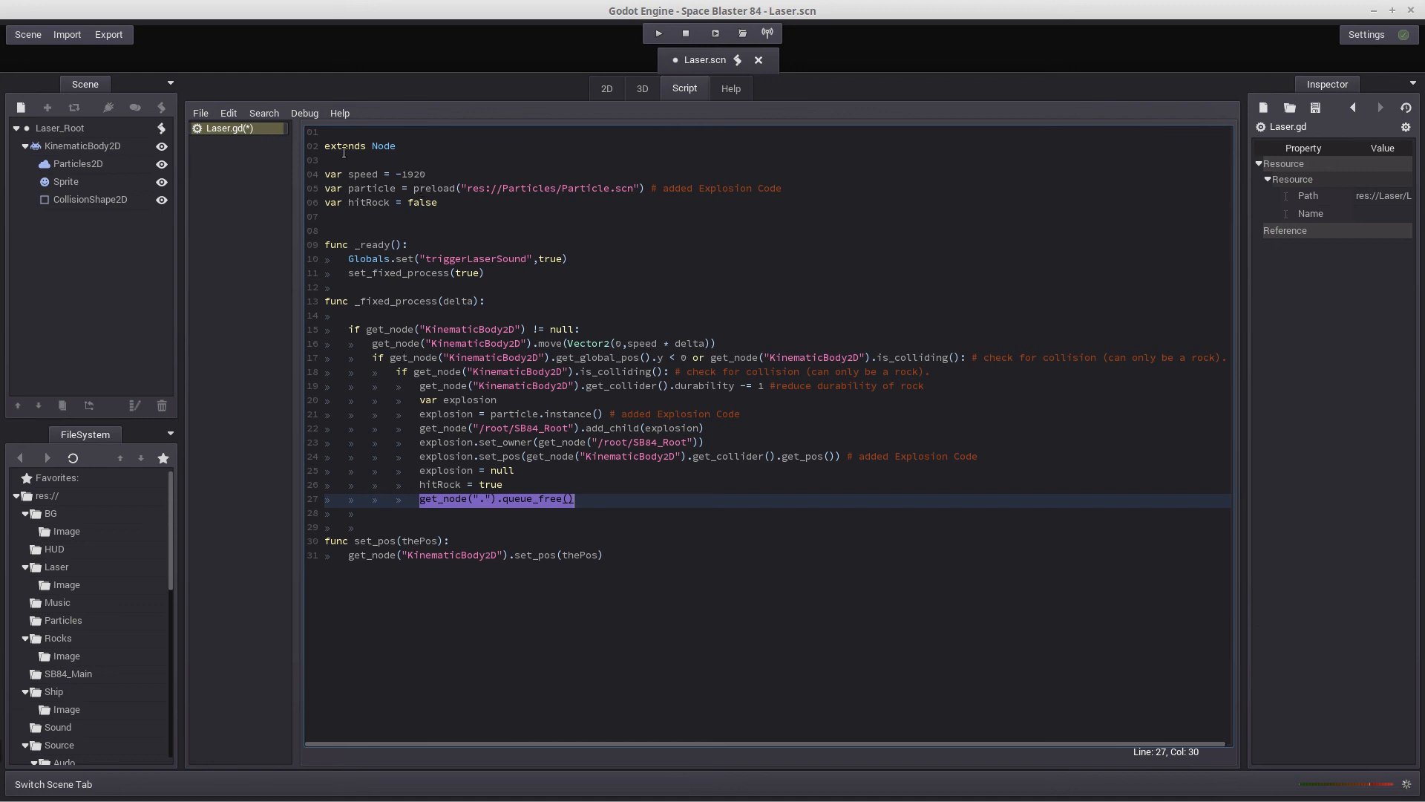
Clear the text selection and save the Laser scene together with its edited script
click(325, 146)
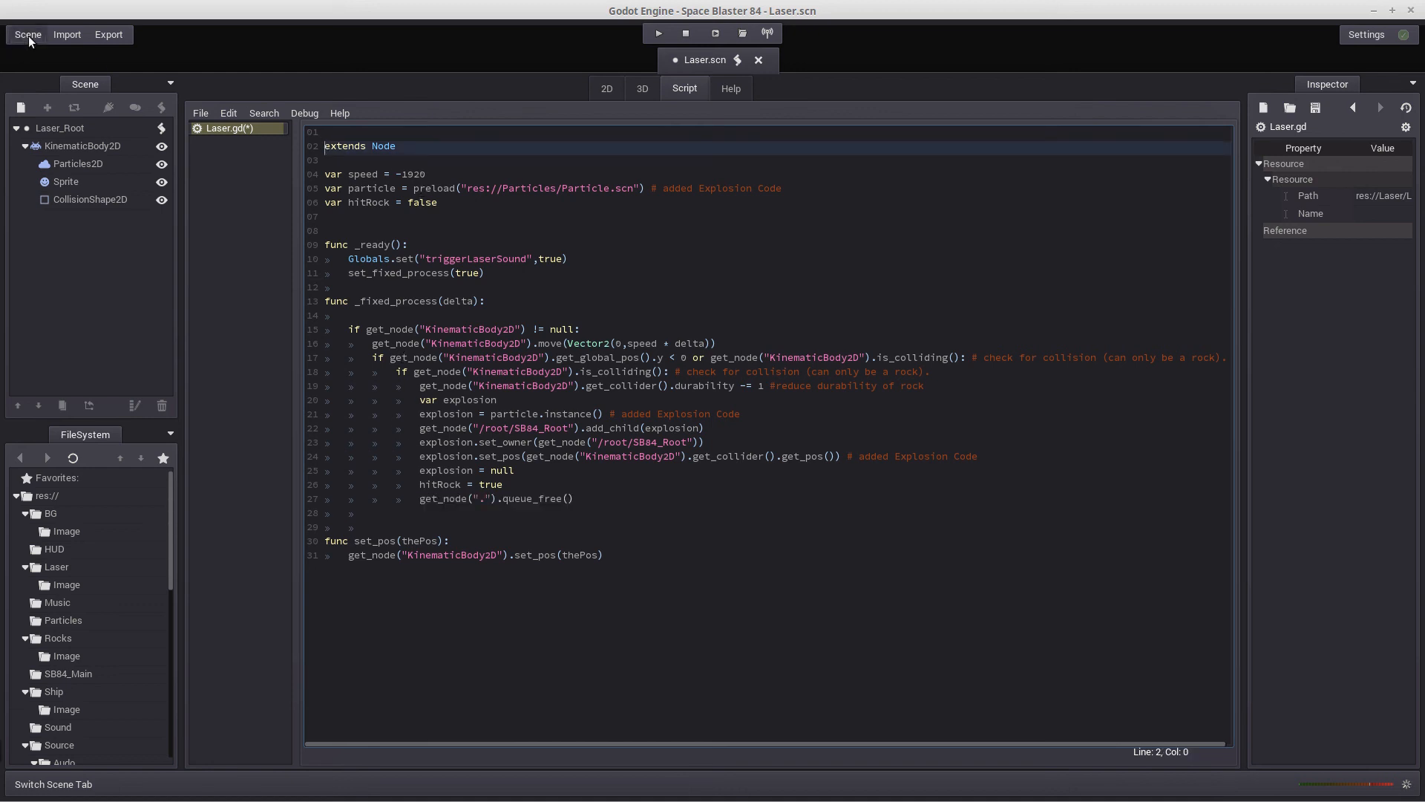
click(28, 35)
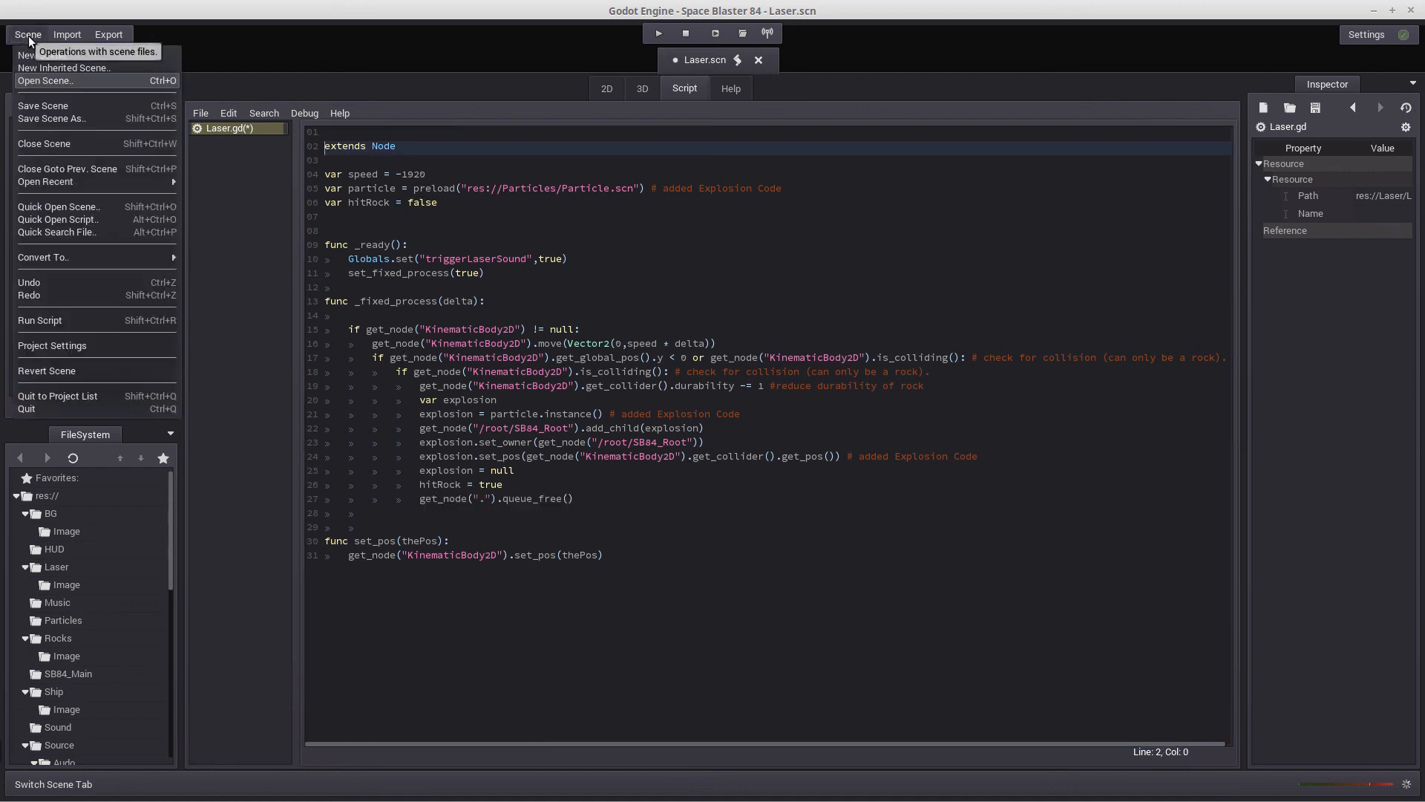
click(48, 105)
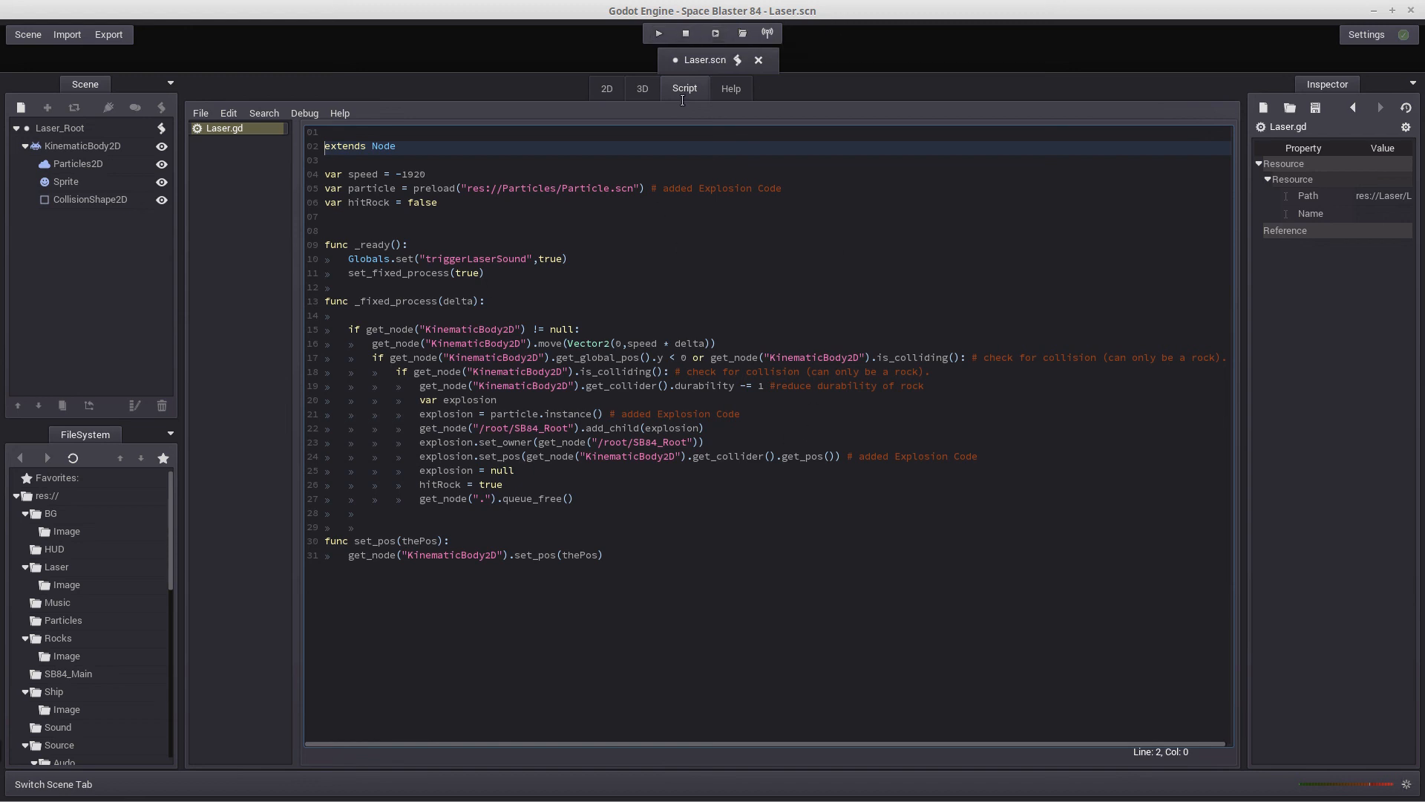
Run the project and play two rounds, moving the ship and firing lasers at rocks to test the explosion effect
click(658, 34)
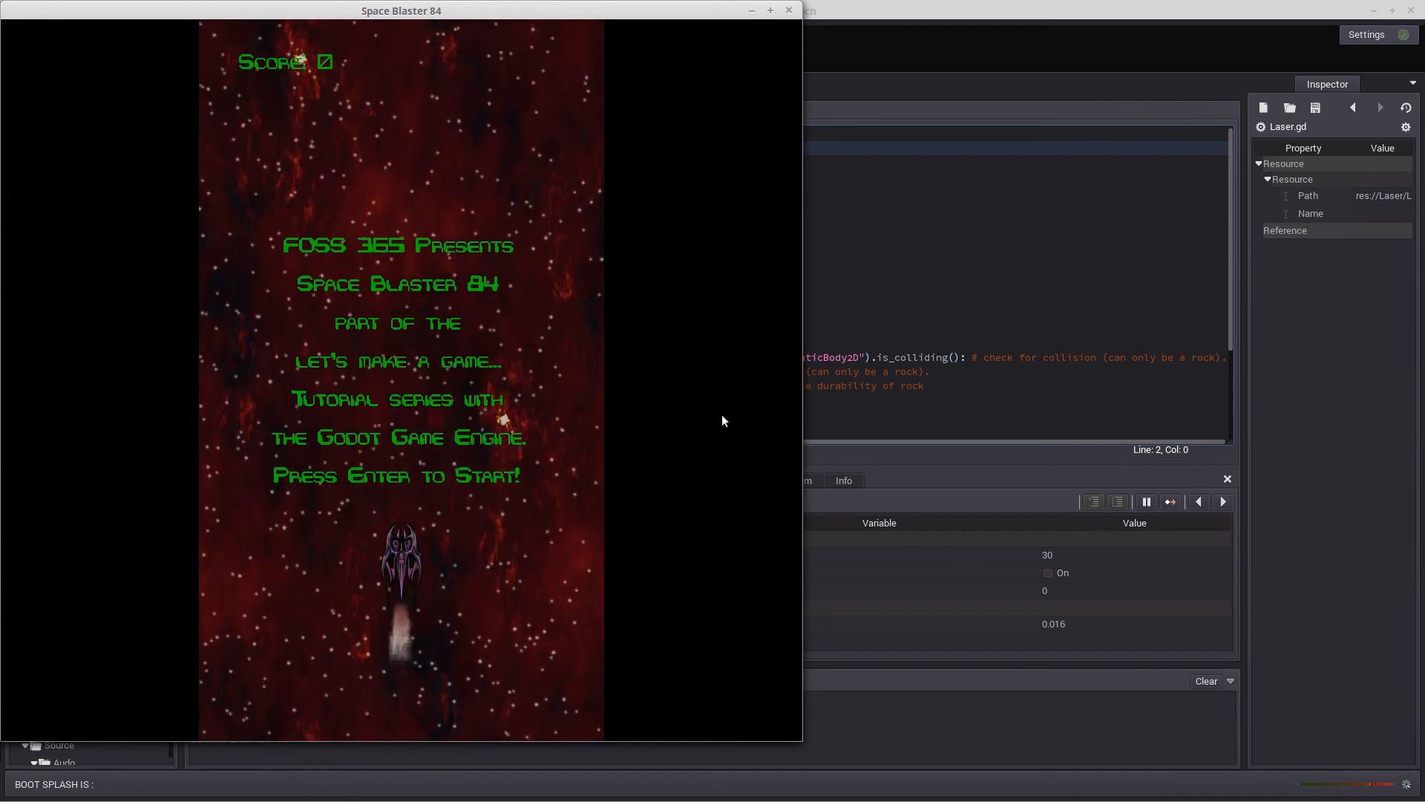
key(Return)
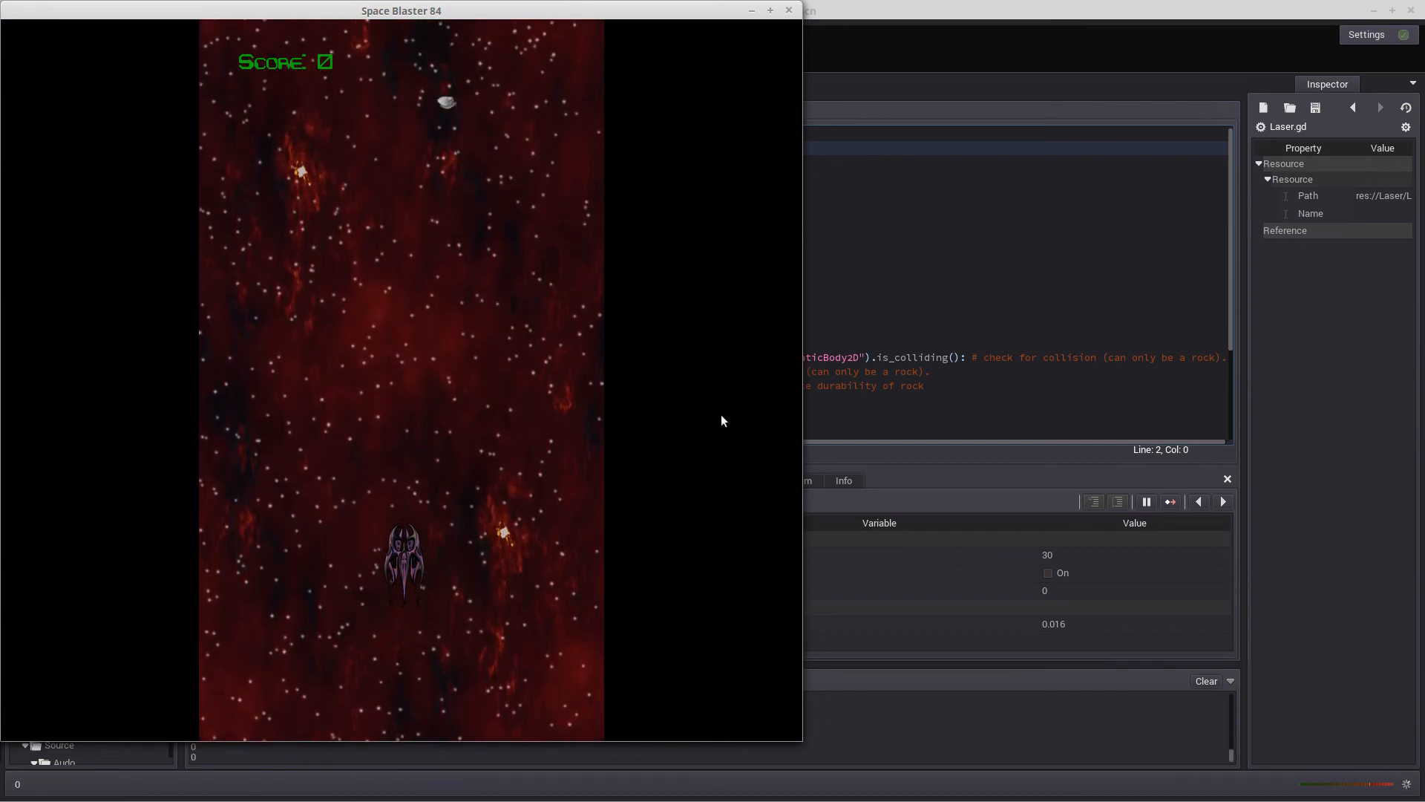
key(Right)
key(space)
key(Left)
key(Right)
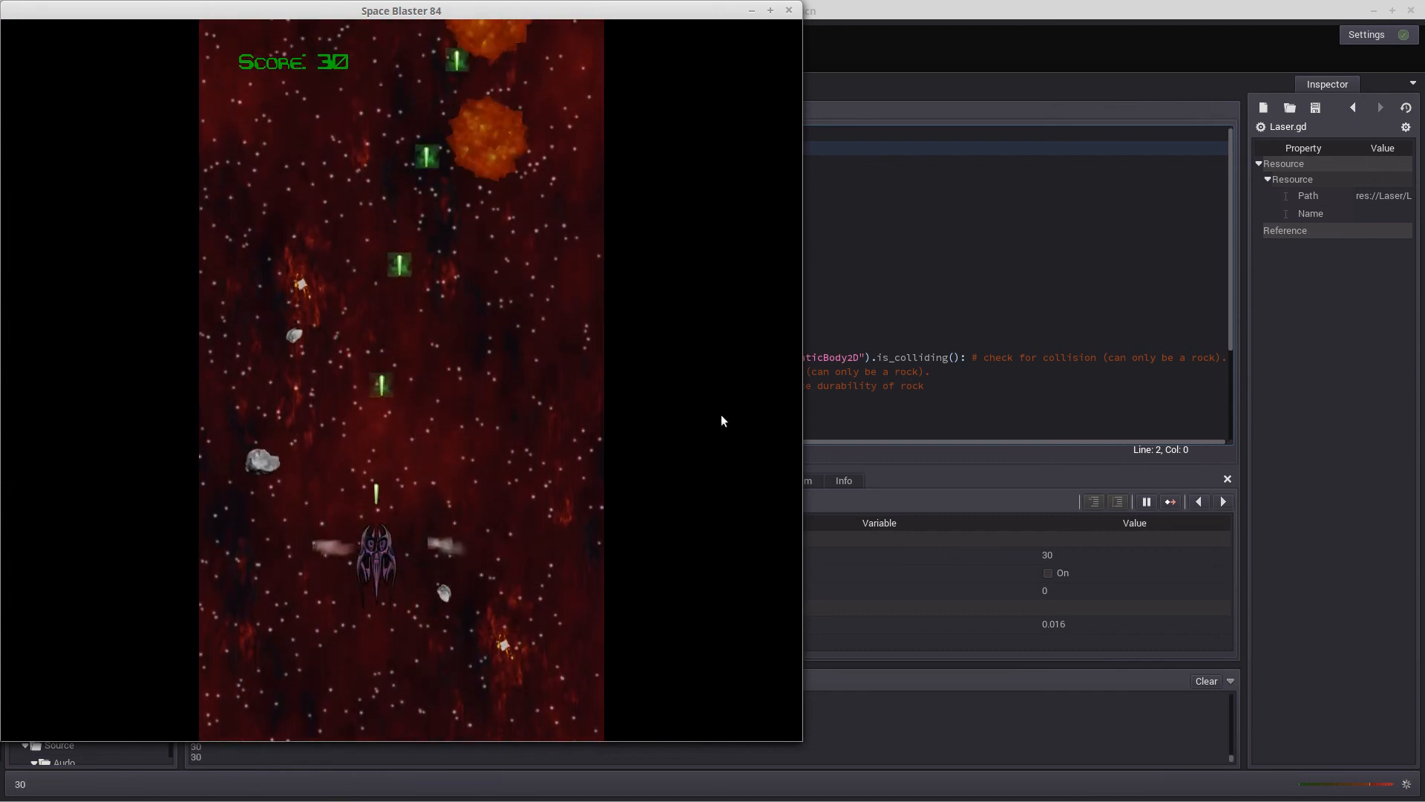
key(Right)
key(space)
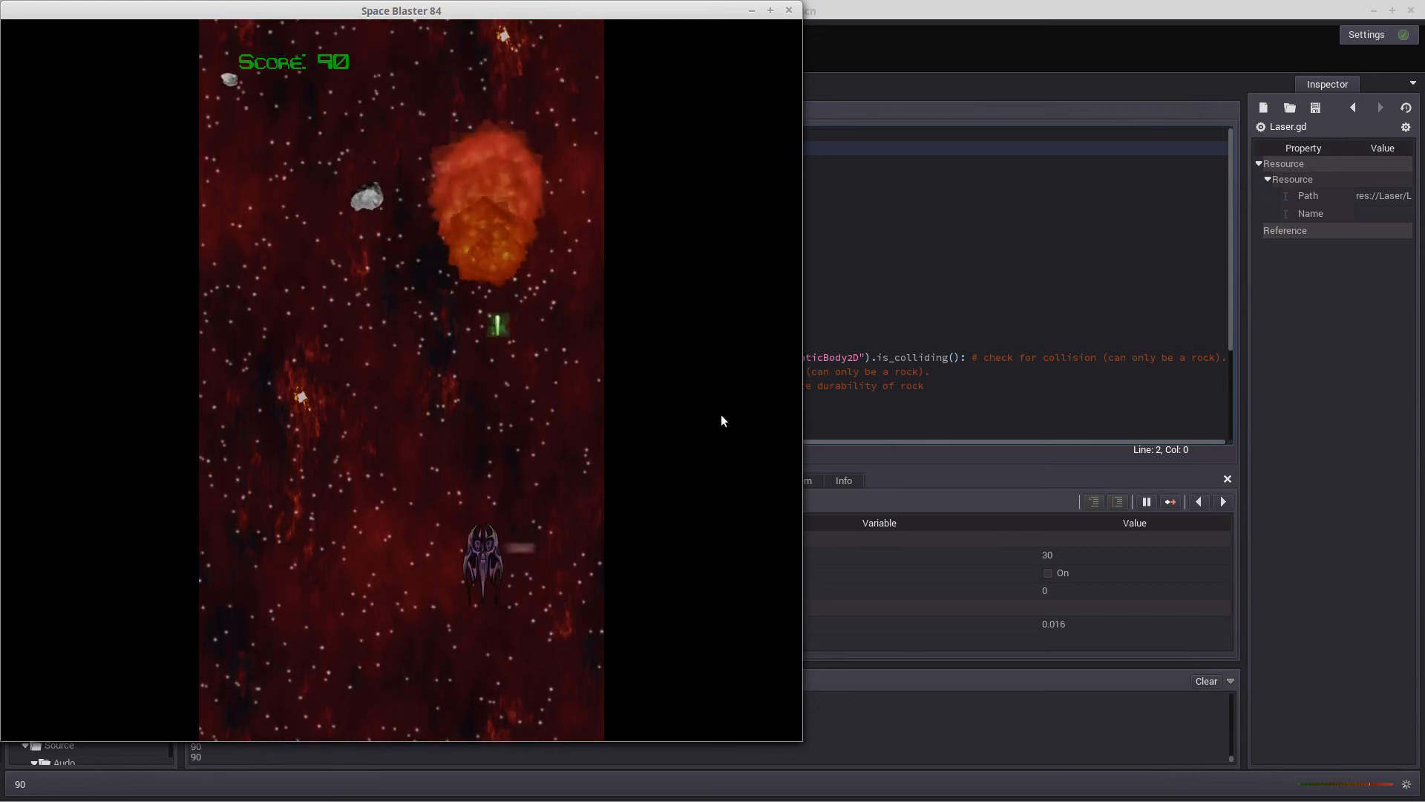
key(Left)
key(space)
key(Right)
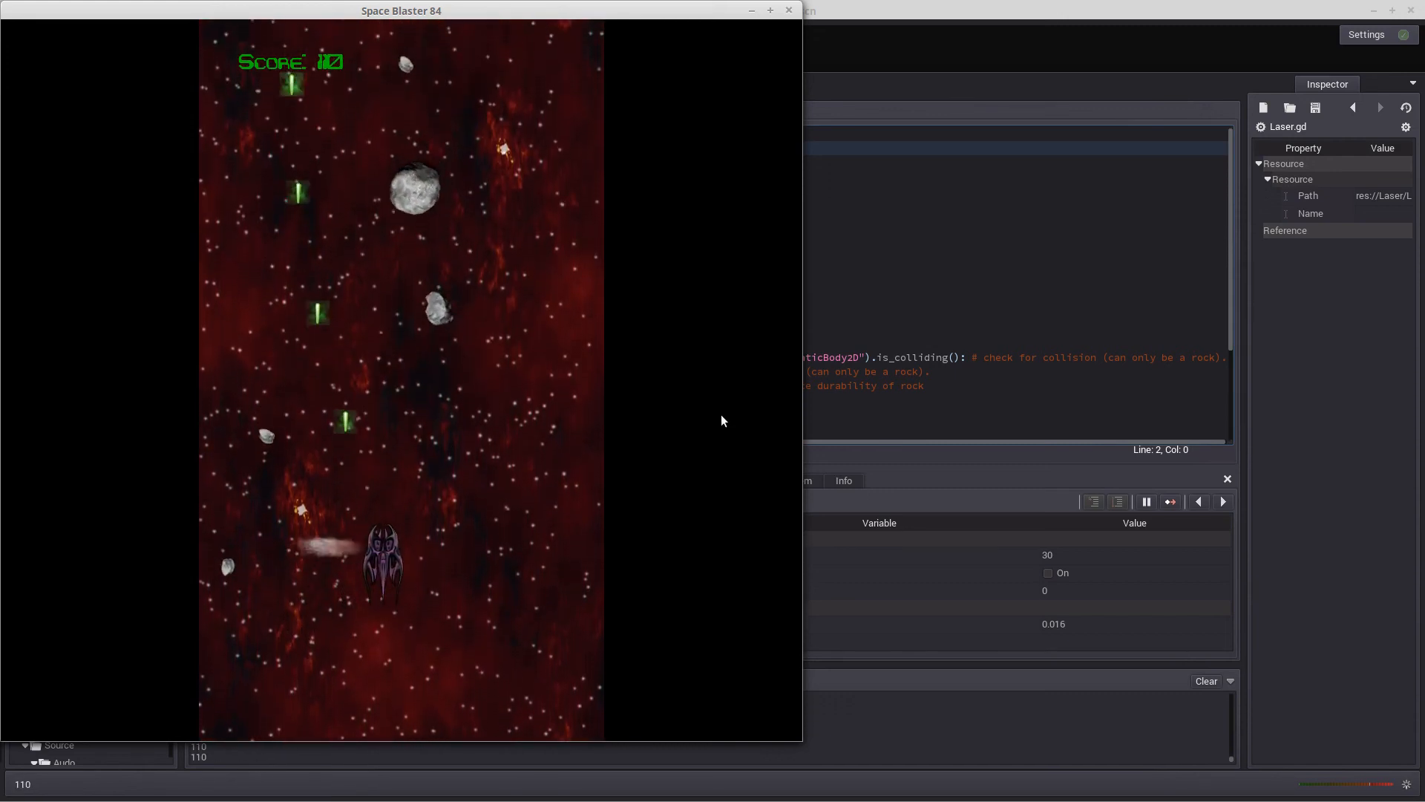
key(space)
key(Left)
key(Right)
key(Left)
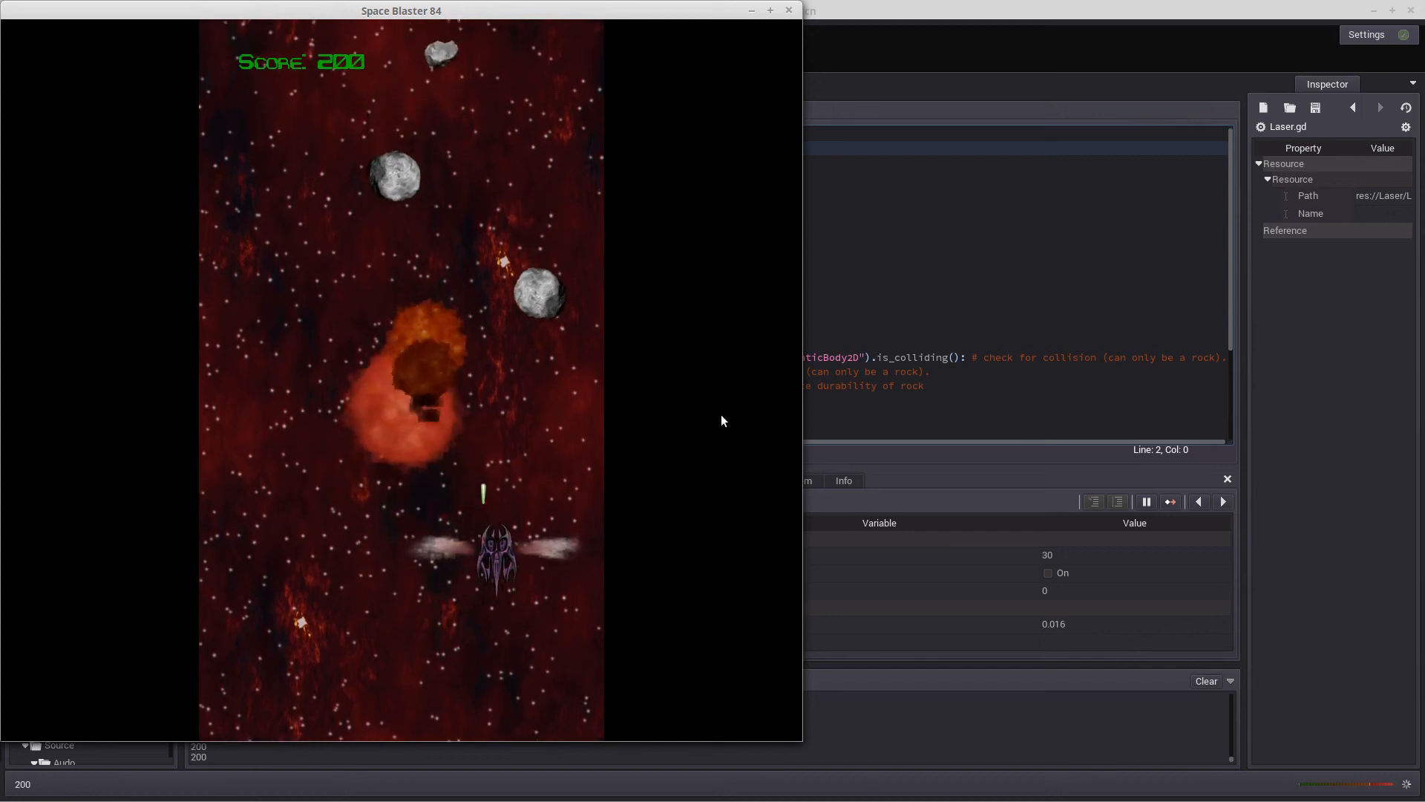
key(Right)
key(space)
key(space)
key(space)
key(Left)
key(Right)
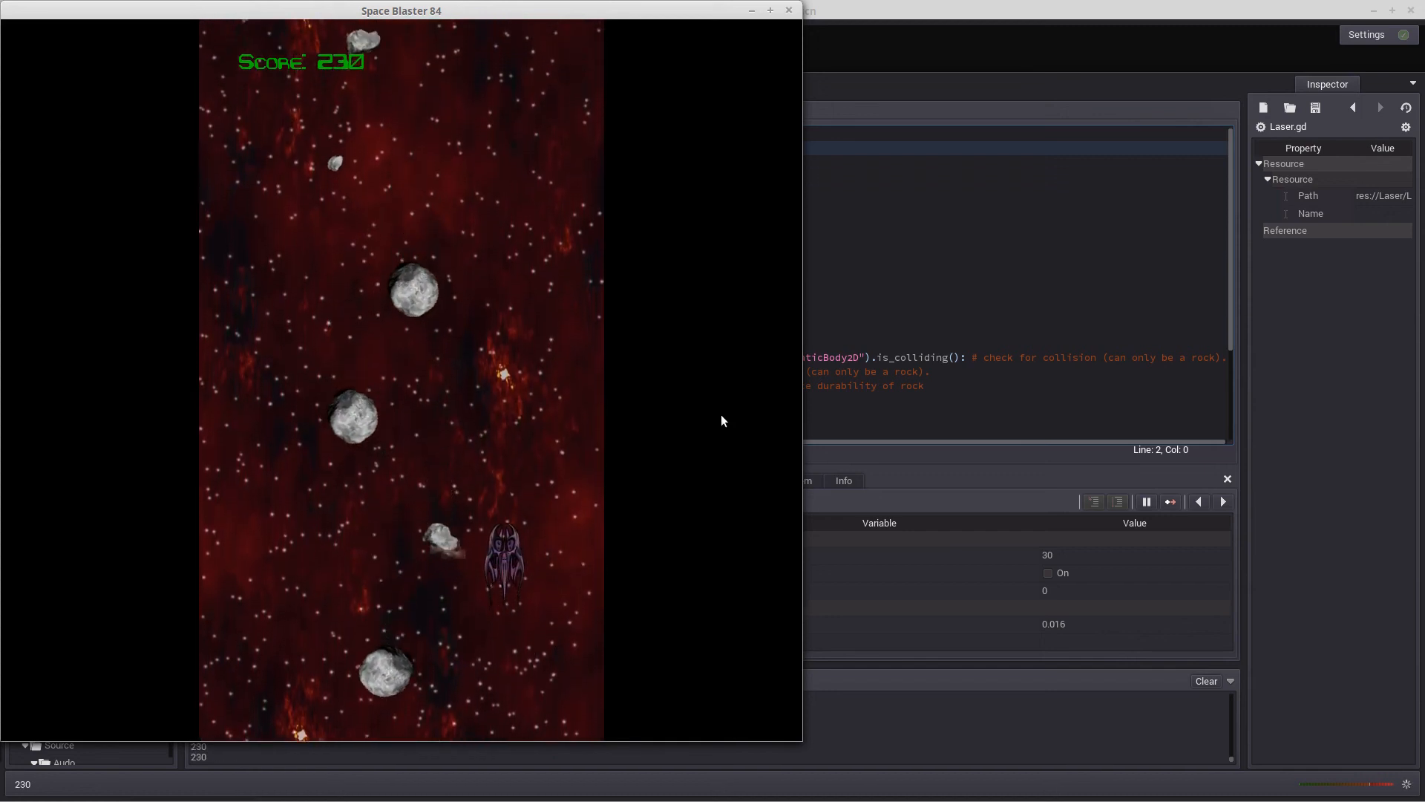
key(Left)
key(space)
key(Left)
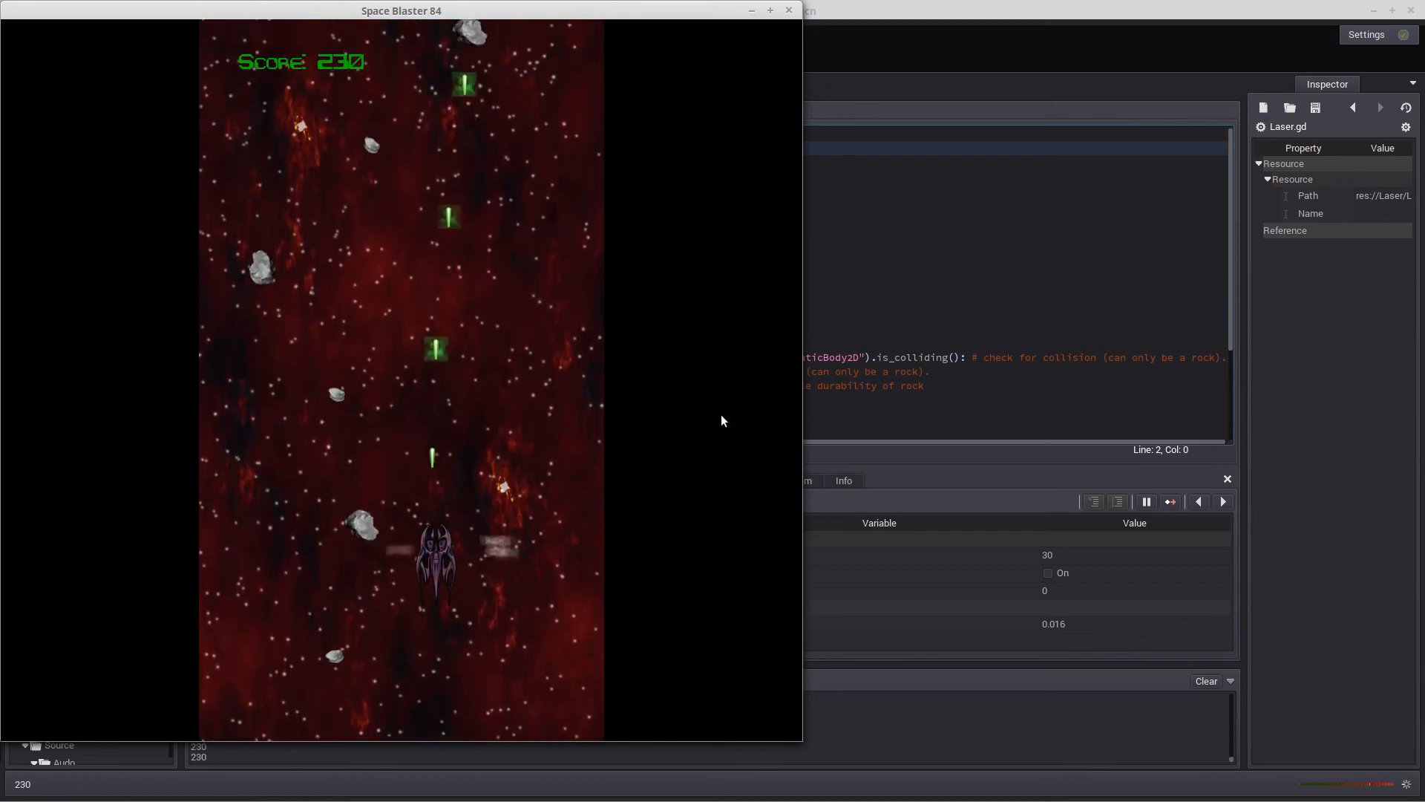
key(space)
key(Left)
key(Right)
key(Left)
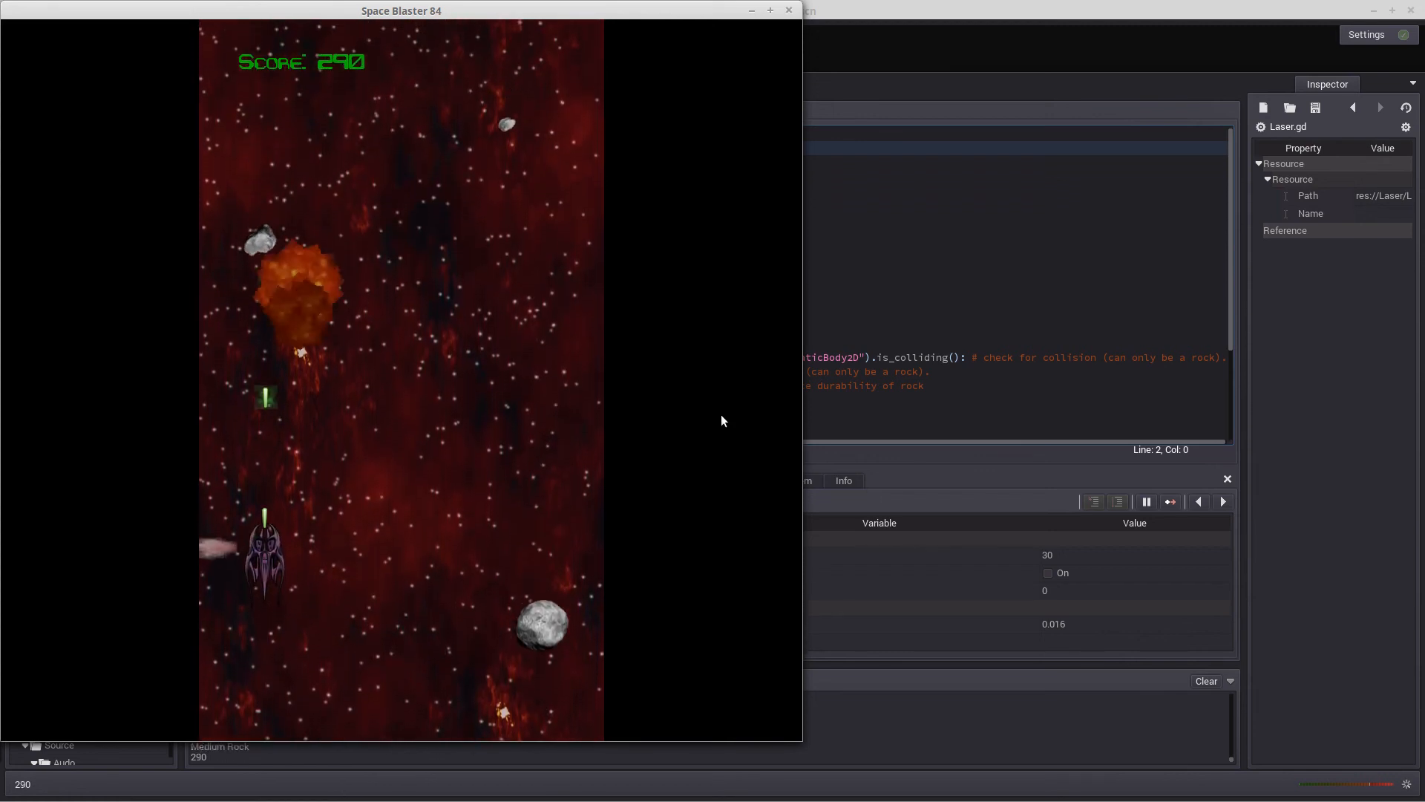
key(Left)
key(space)
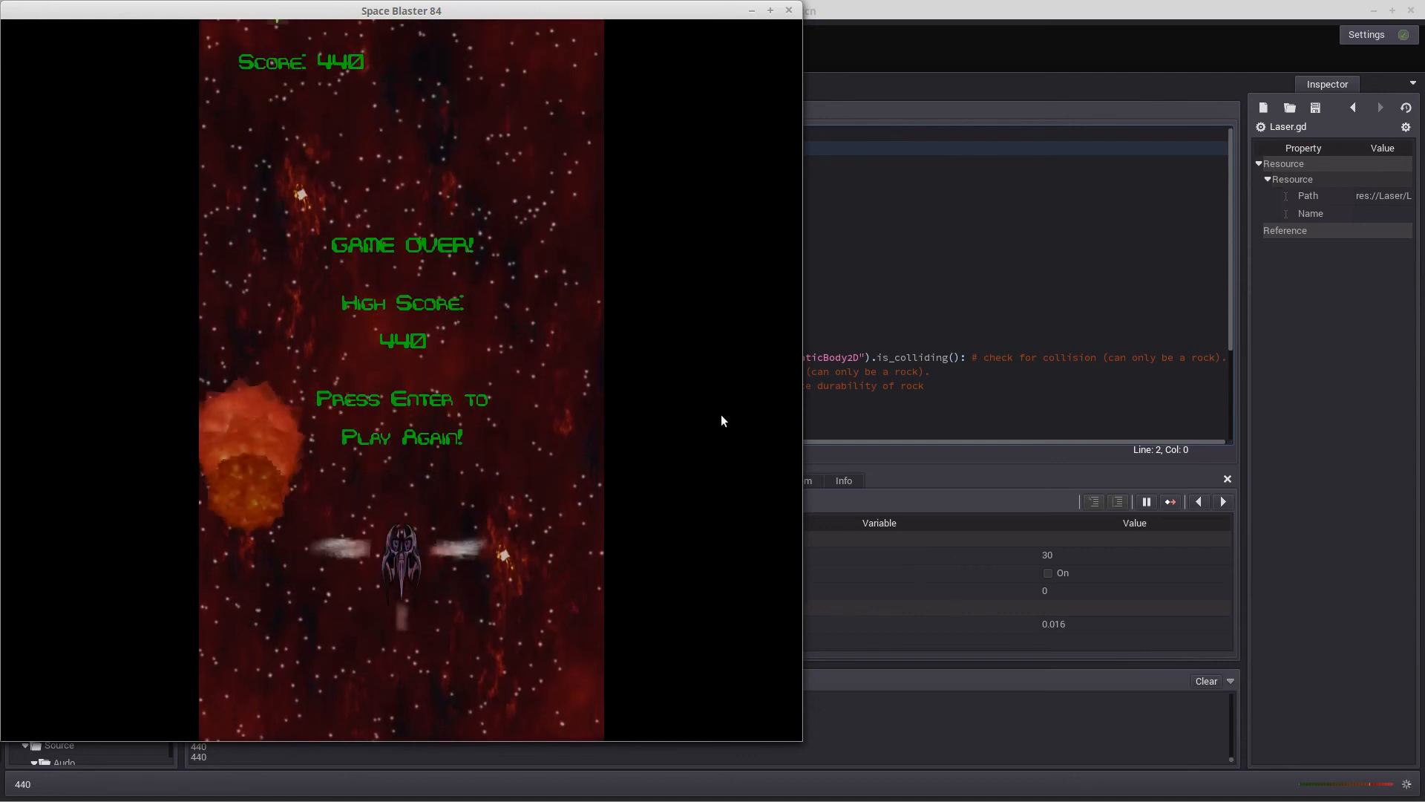
key(Return)
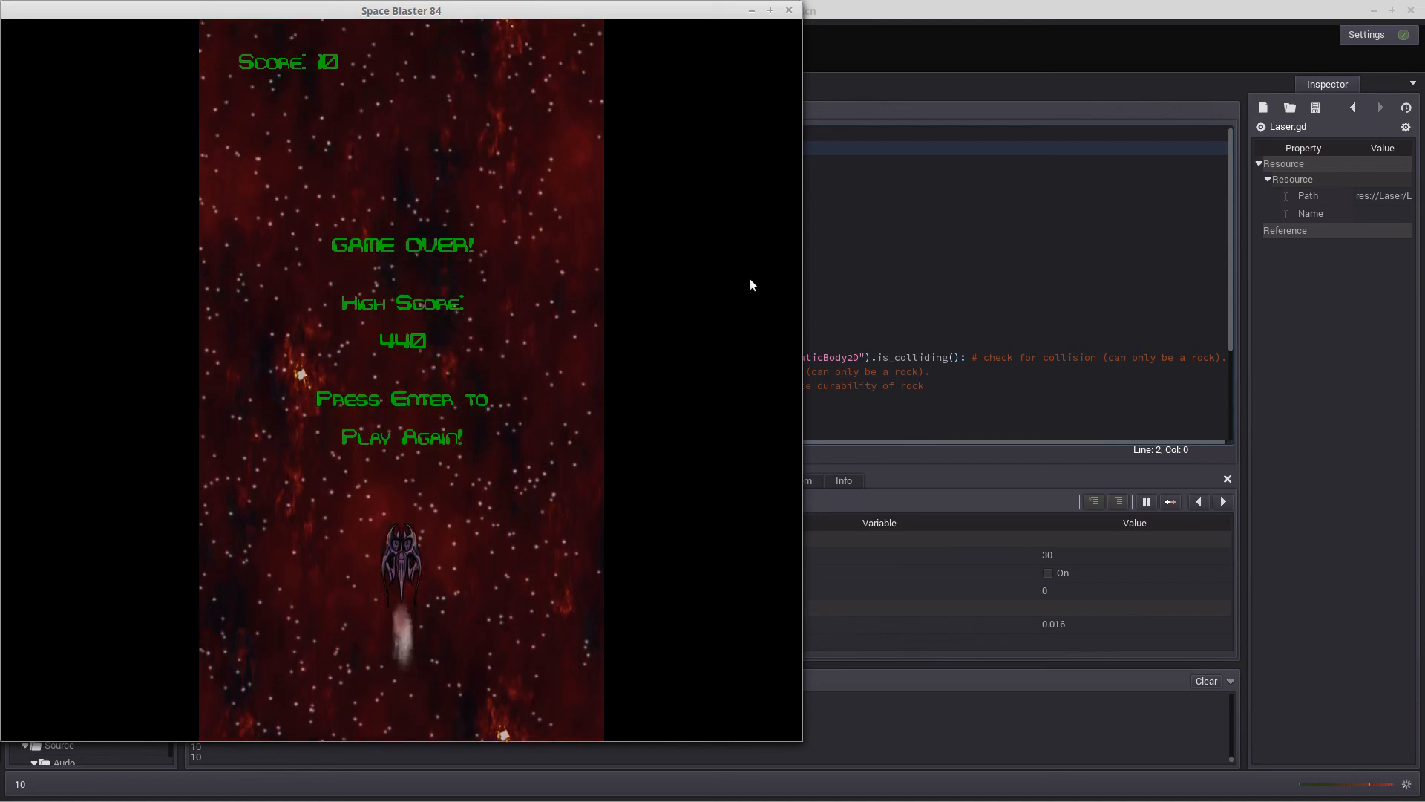
drag(692, 11, 751, 15)
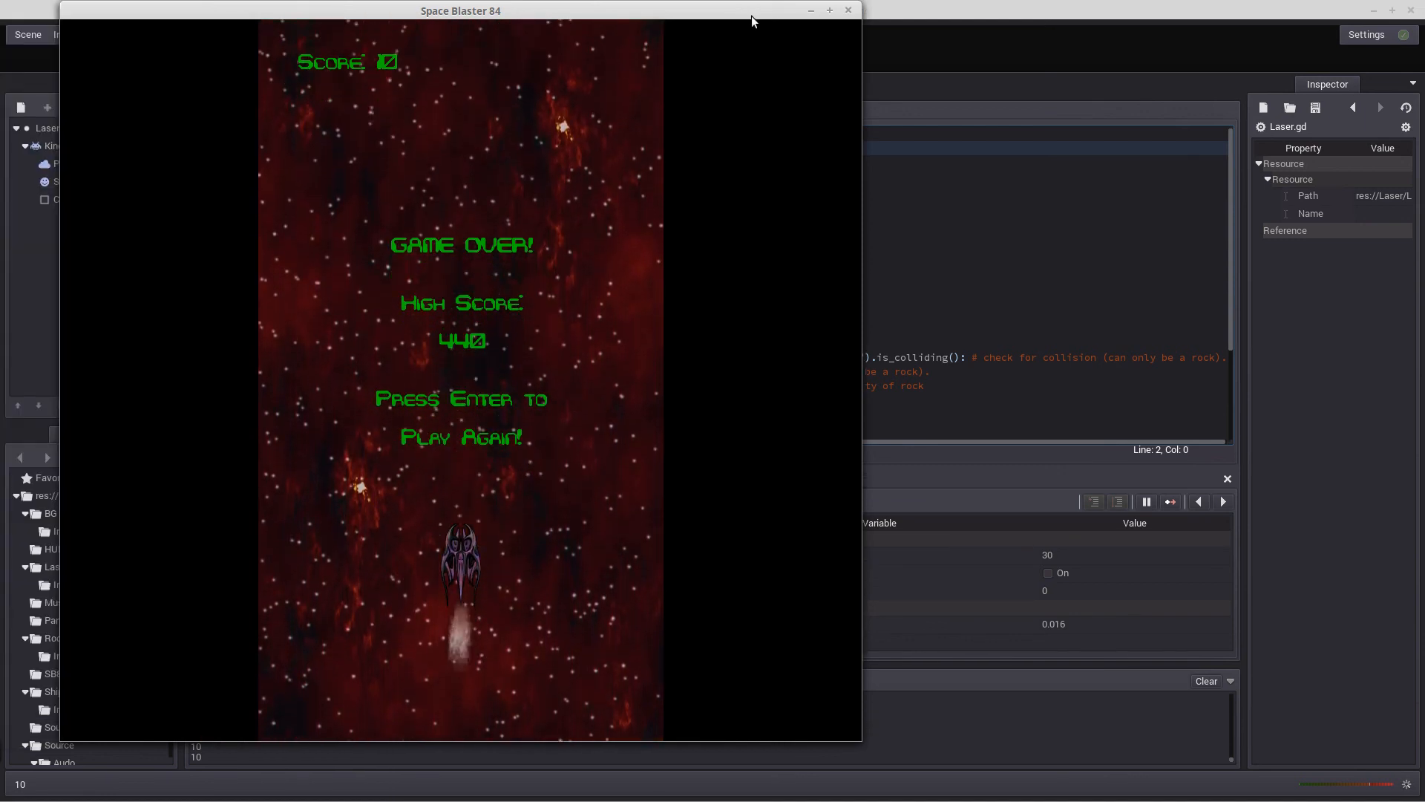